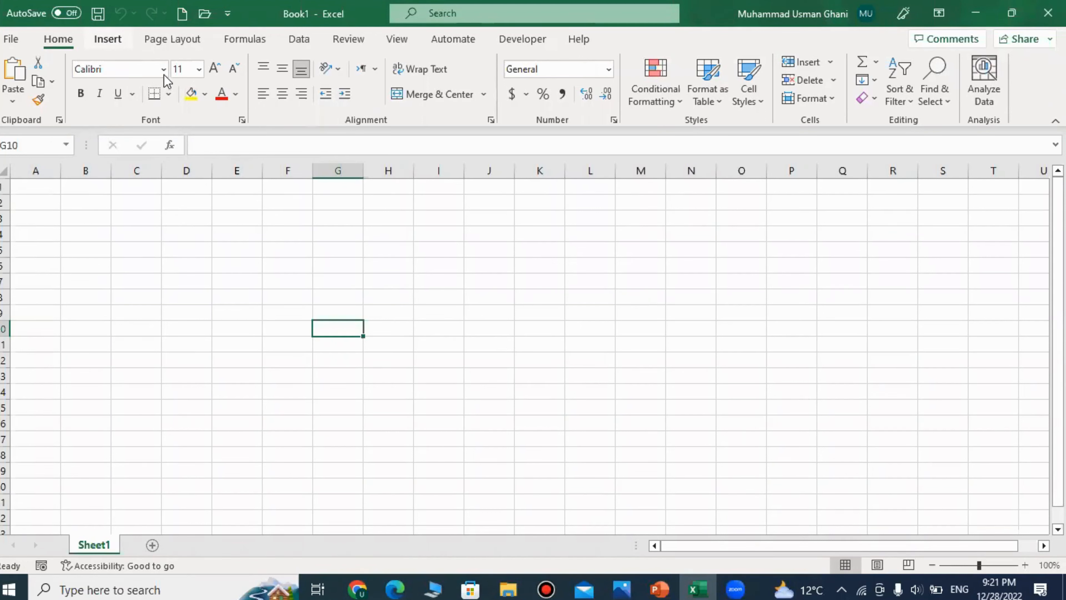
pyautogui.click(108, 39)
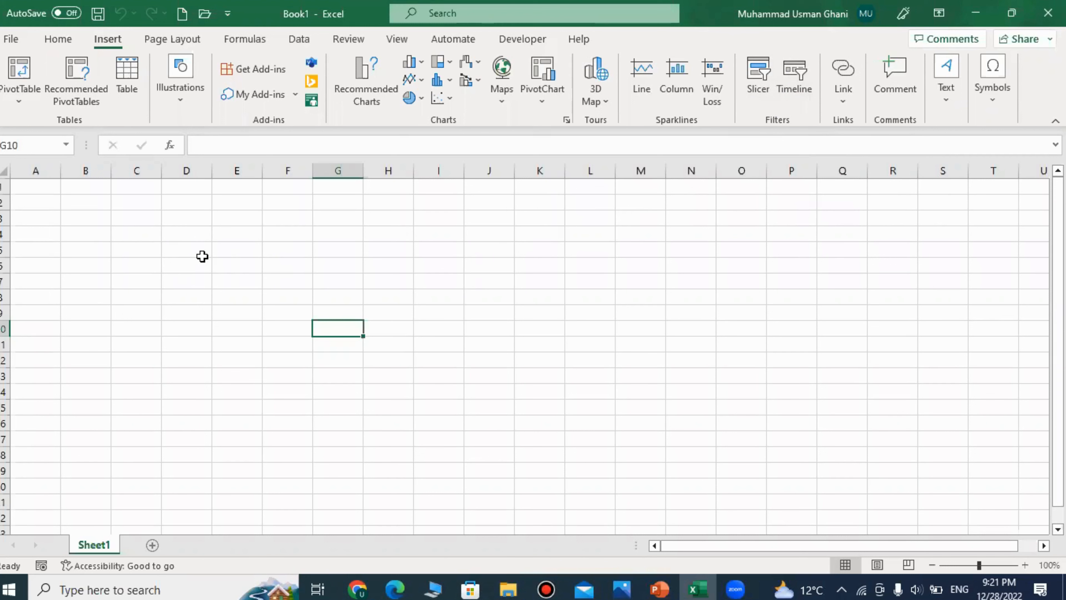
pyautogui.click(81, 219)
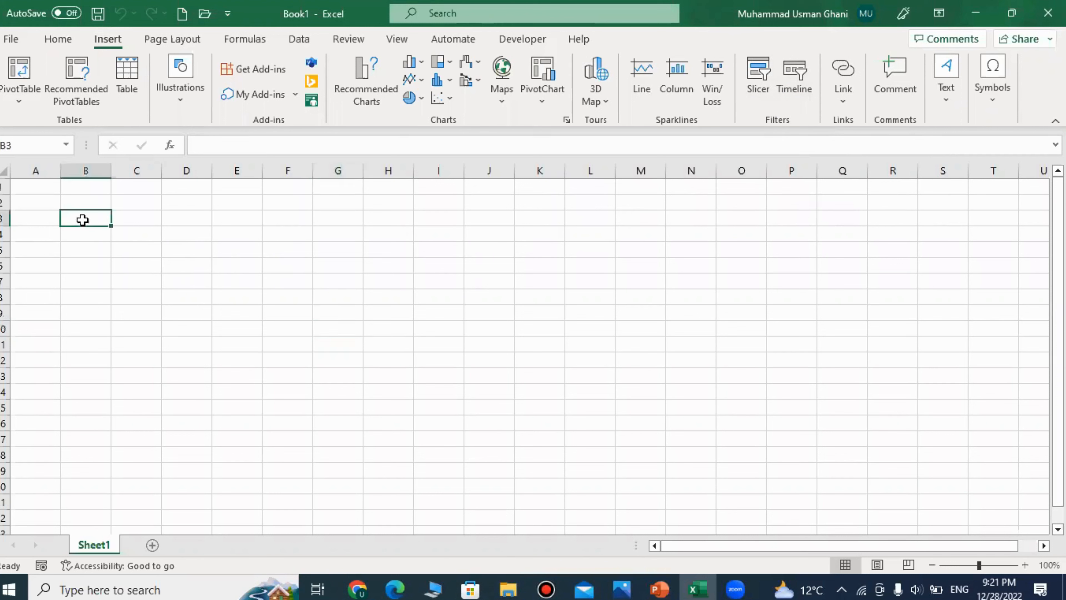
pyautogui.click(12, 205)
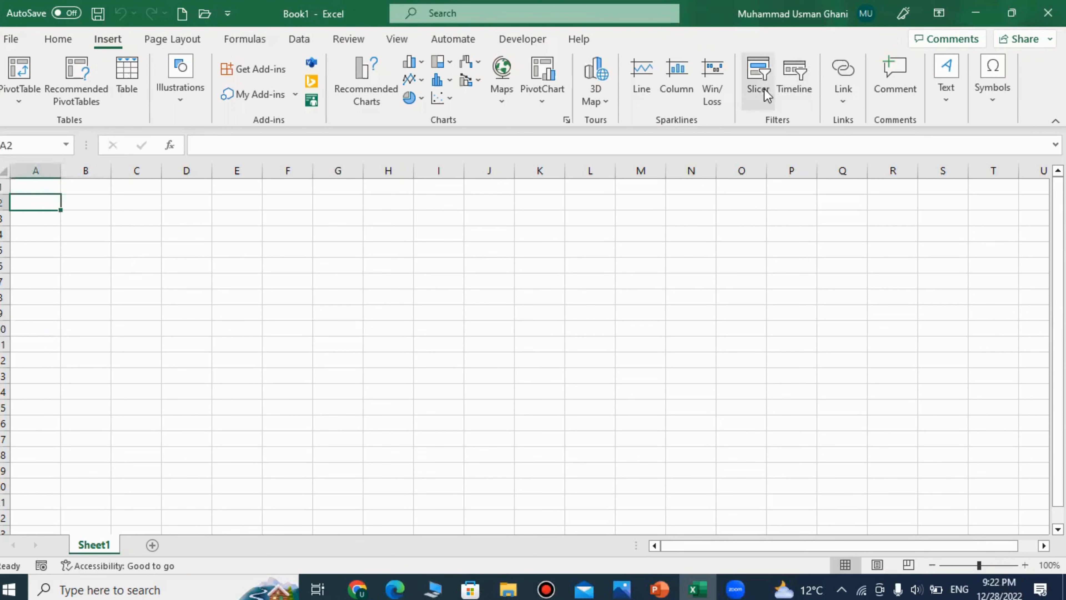
pyautogui.click(140, 303)
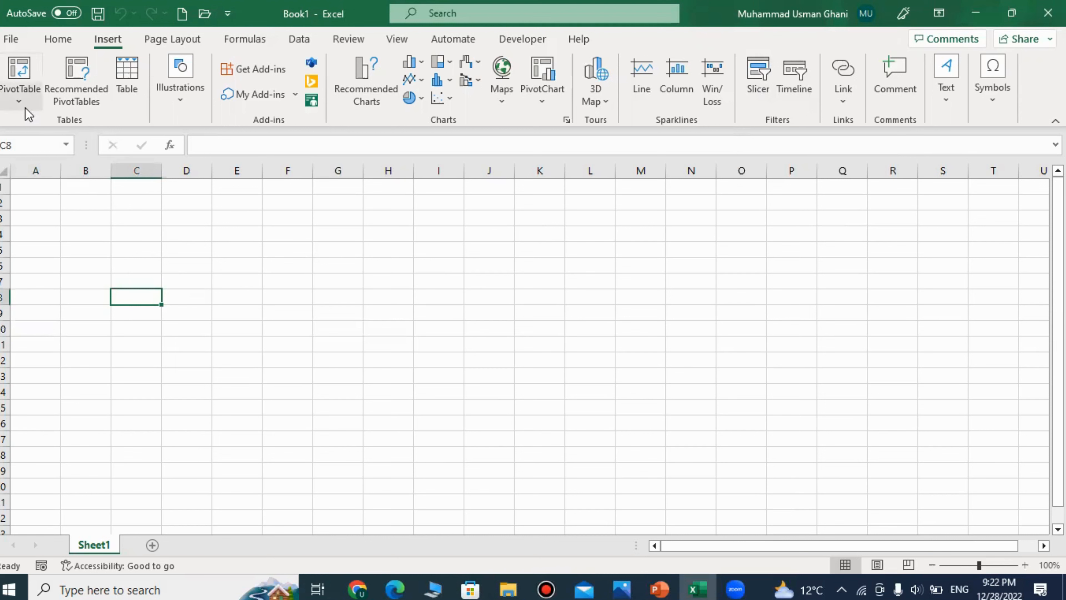
pyautogui.click(95, 218)
pyautogui.click(223, 294)
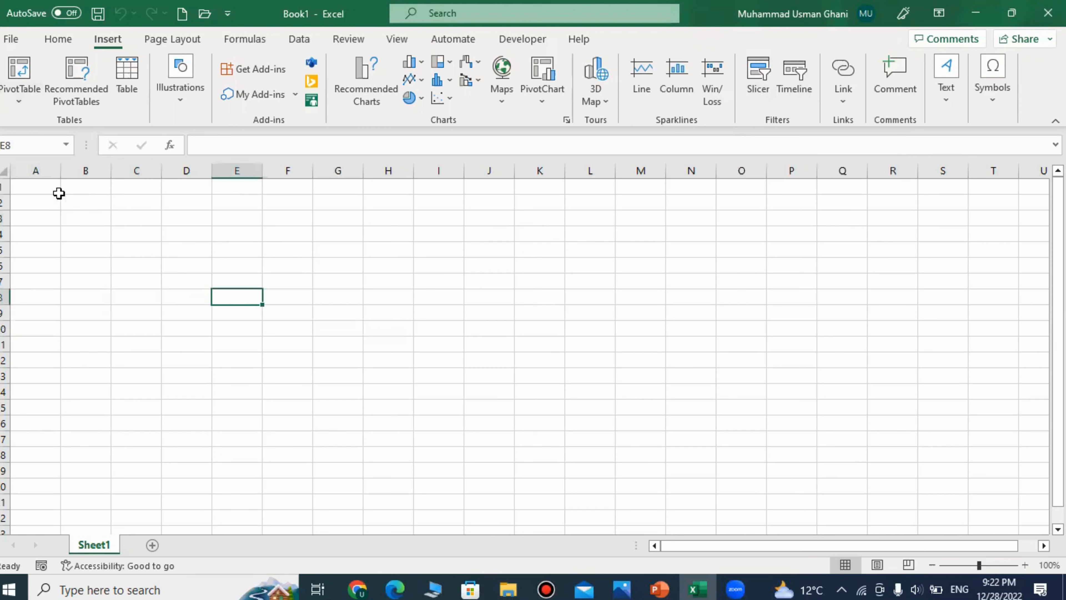
pyautogui.click(50, 190)
pyautogui.click(81, 226)
# Enter the headers Name, Class, City and Grade (1-5) in cells A1:D1 and fit column D's width to its text
pyautogui.click(30, 182)
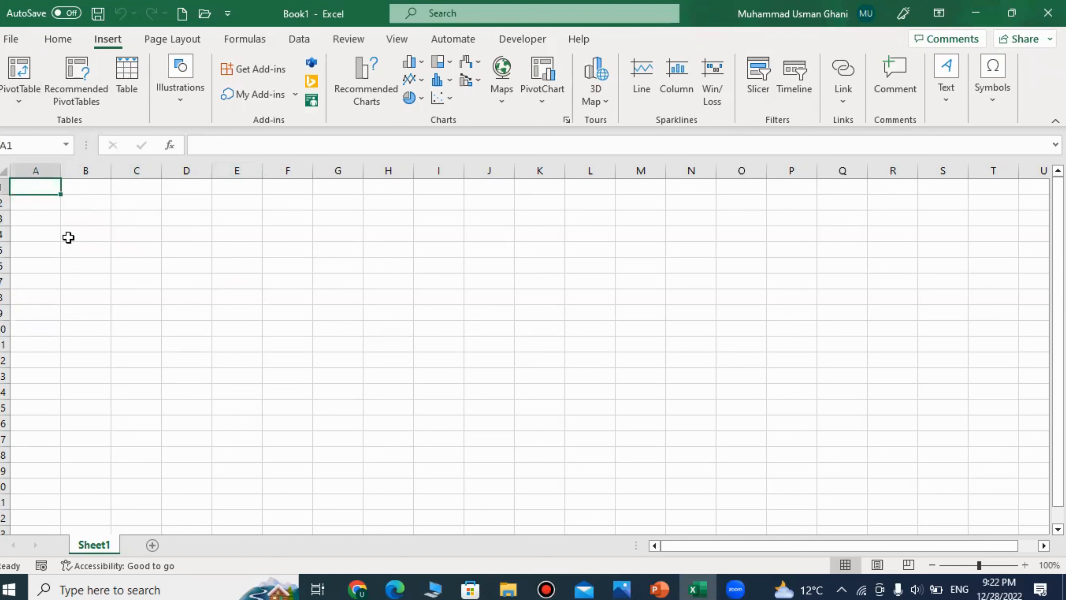
pyautogui.write('Name')
pyautogui.press('Tab')
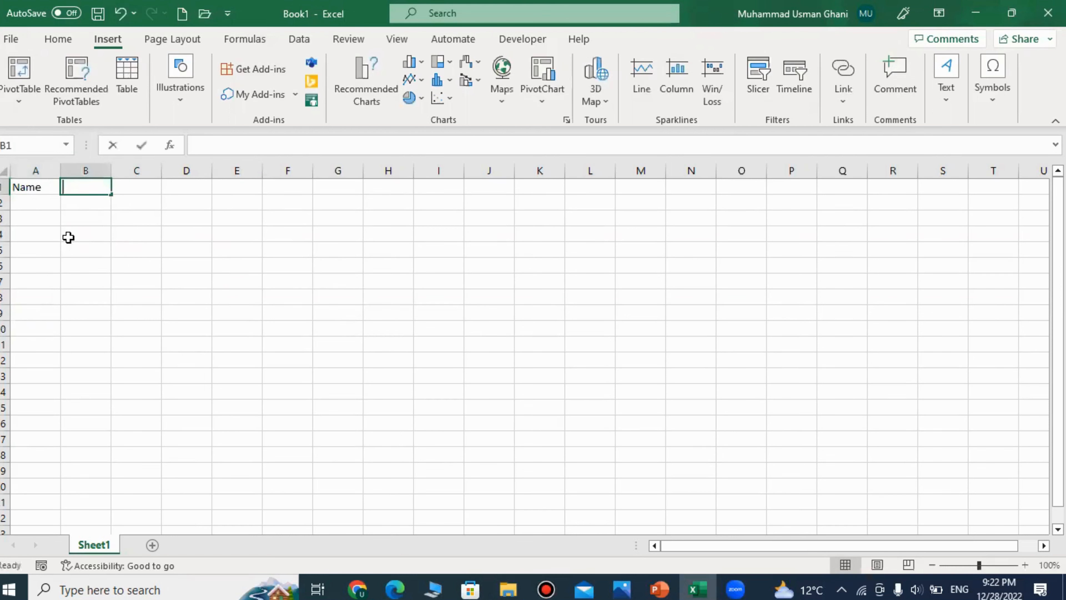
pyautogui.write('Class')
pyautogui.press('Tab')
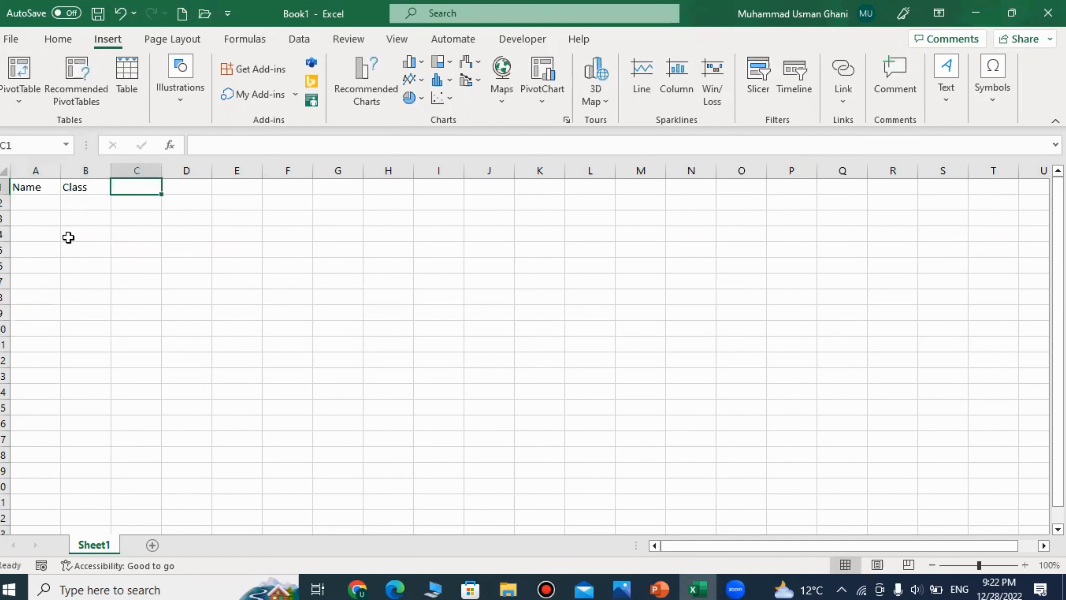
pyautogui.write('City')
pyautogui.press('Tab')
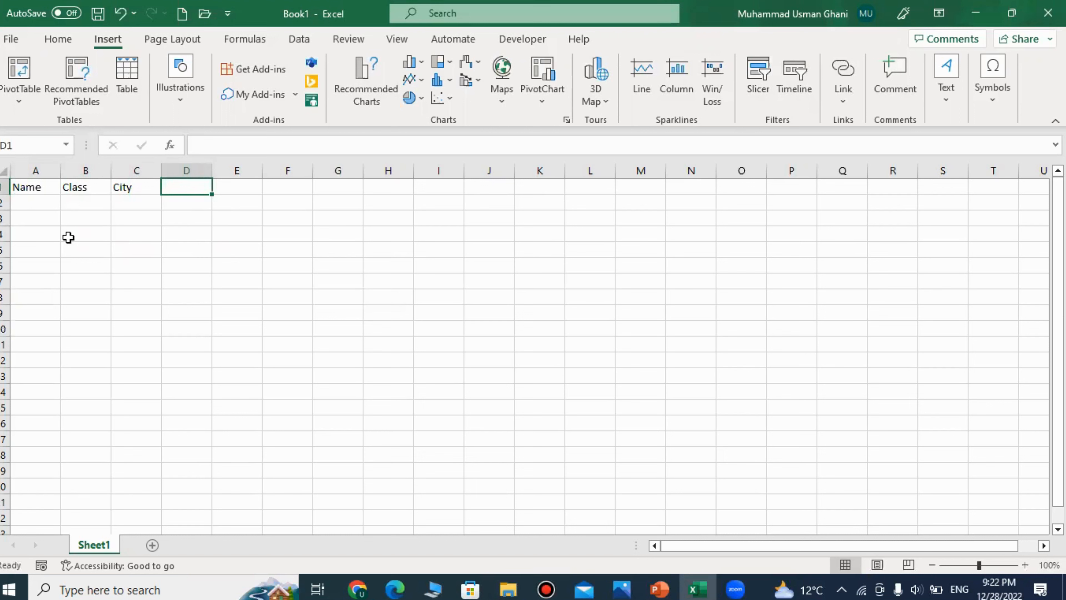
pyautogui.write('M')
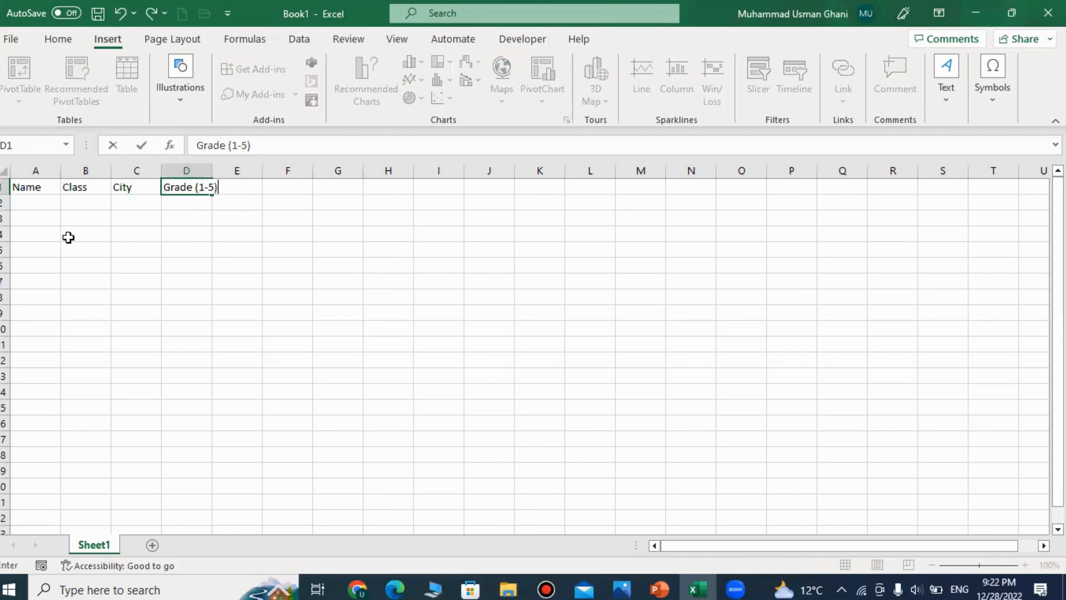
pyautogui.press('Return')
pyautogui.doubleClick(211, 170)
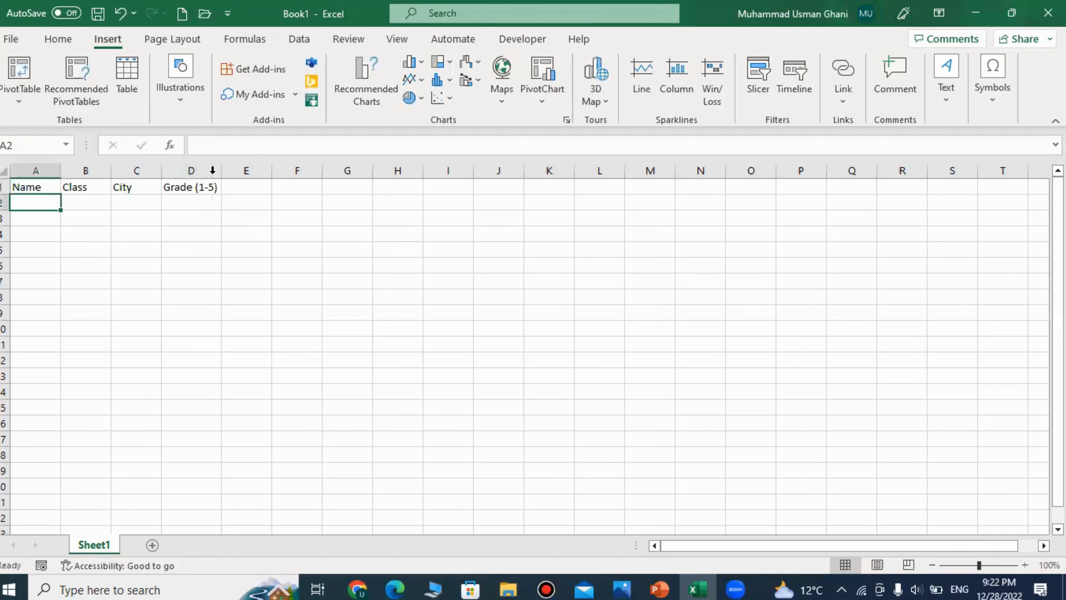
# Fill the Name column in A2:A6 with ABC, DEF, GHI, HIJK and KLMN
pyautogui.write('ABC')
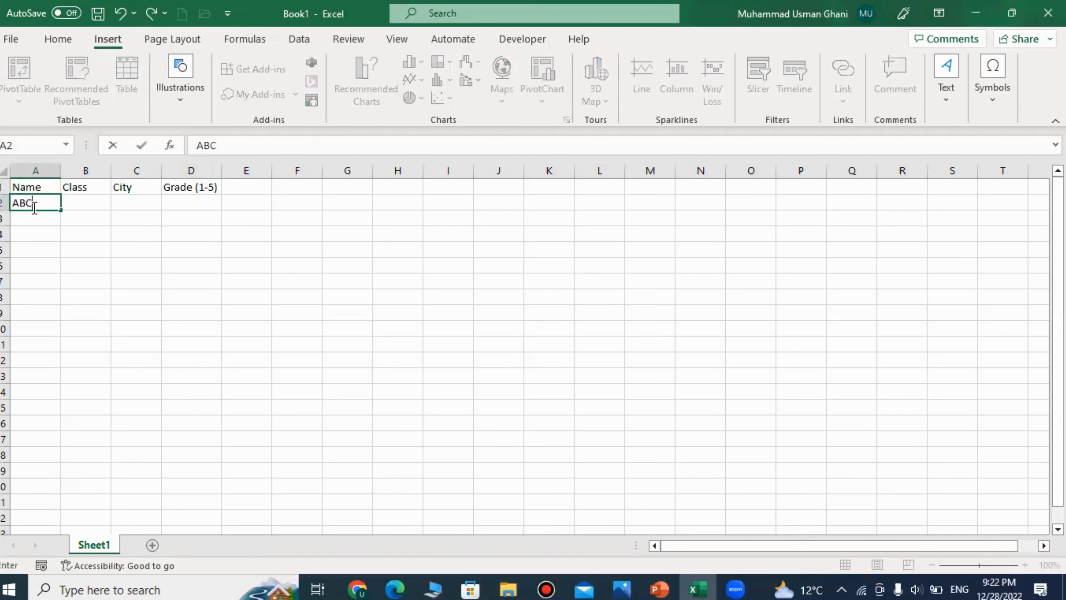
pyautogui.press('Return')
pyautogui.write('DEF')
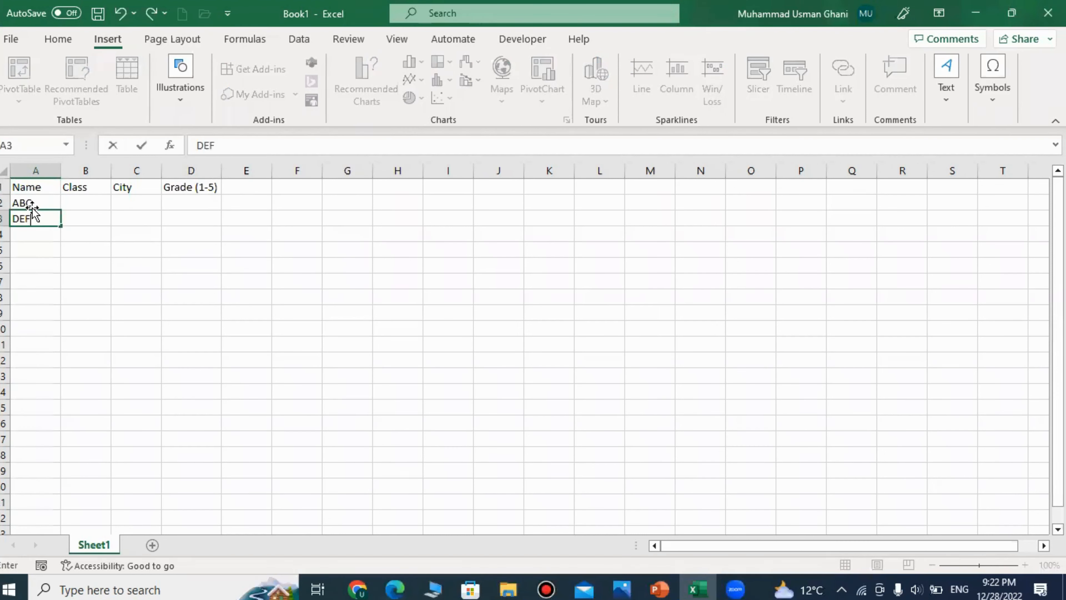
pyautogui.press('Return')
pyautogui.write('GHI')
pyautogui.press('Return')
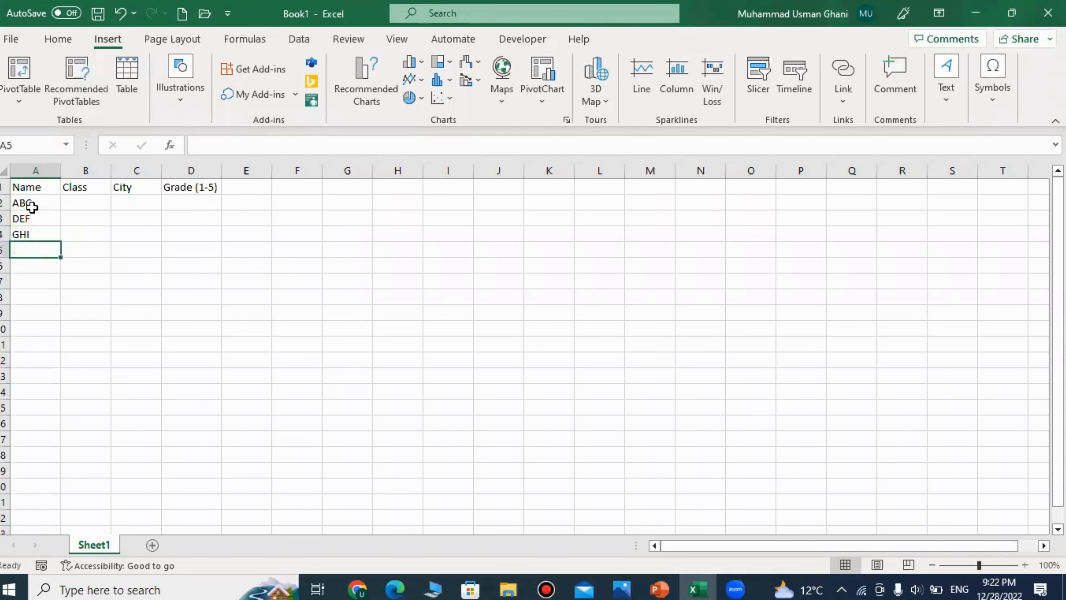
pyautogui.write('HIJK')
pyautogui.press('Return')
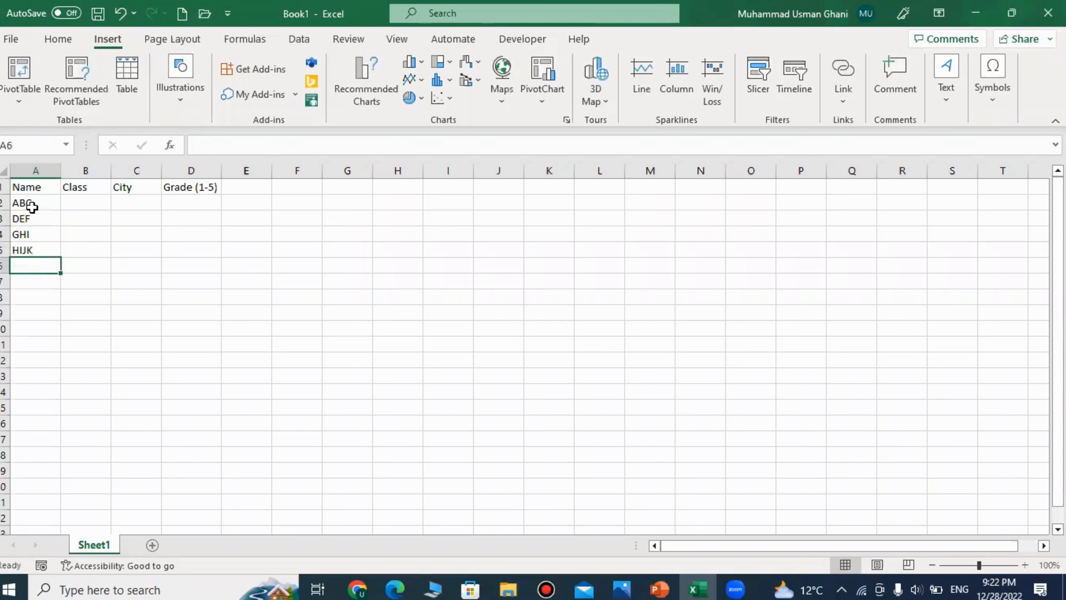
pyautogui.write('KLM')
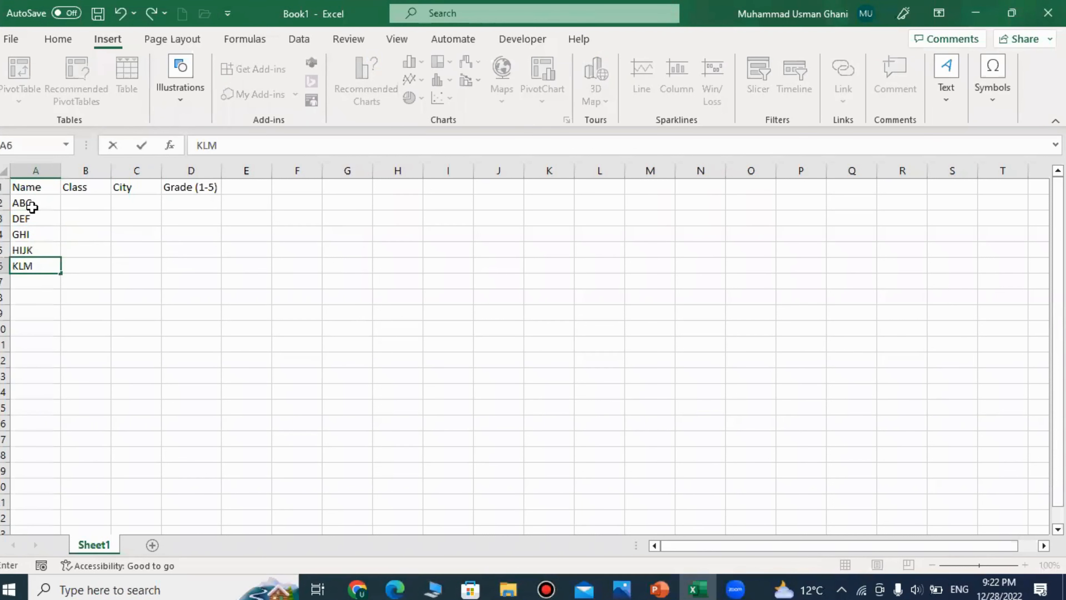
pyautogui.write('N')
pyautogui.press('Tab')
# Fill the Class column in B2:B6 with the values 2, 3, 4, 2 and 2
pyautogui.press('Up')
pyautogui.press('Up')
pyautogui.press('Up')
pyautogui.press('Up')
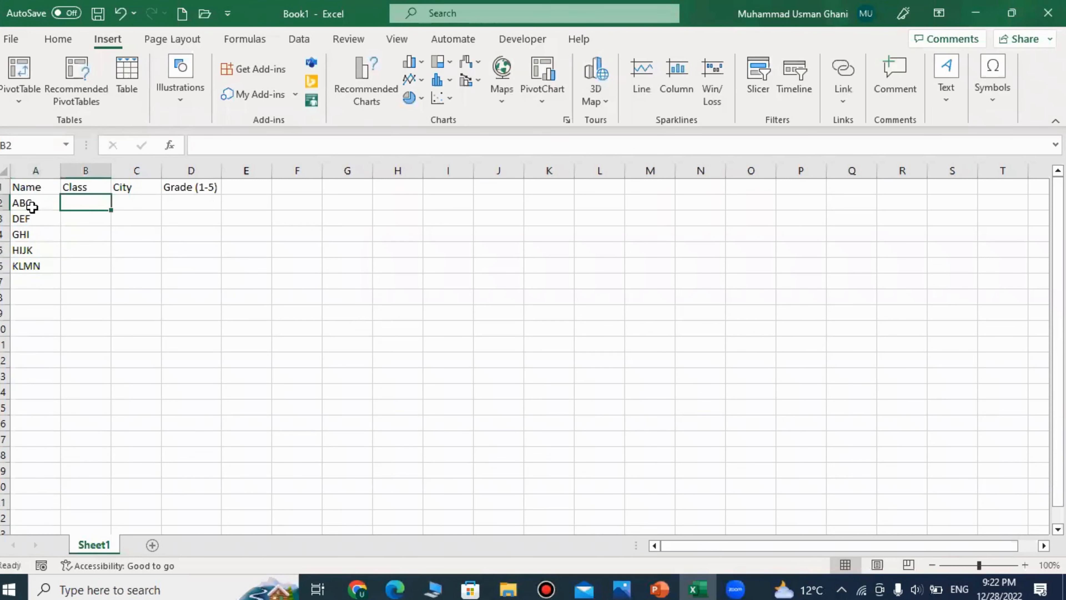
pyautogui.write('2')
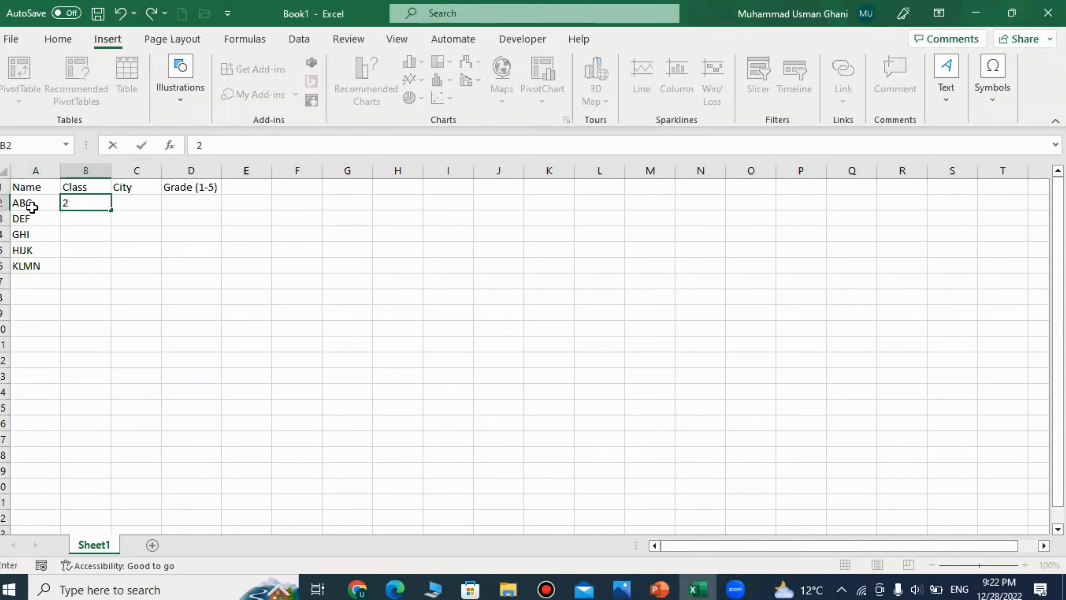
pyautogui.press('Return')
pyautogui.write('3')
pyautogui.press('Return')
pyautogui.write('4')
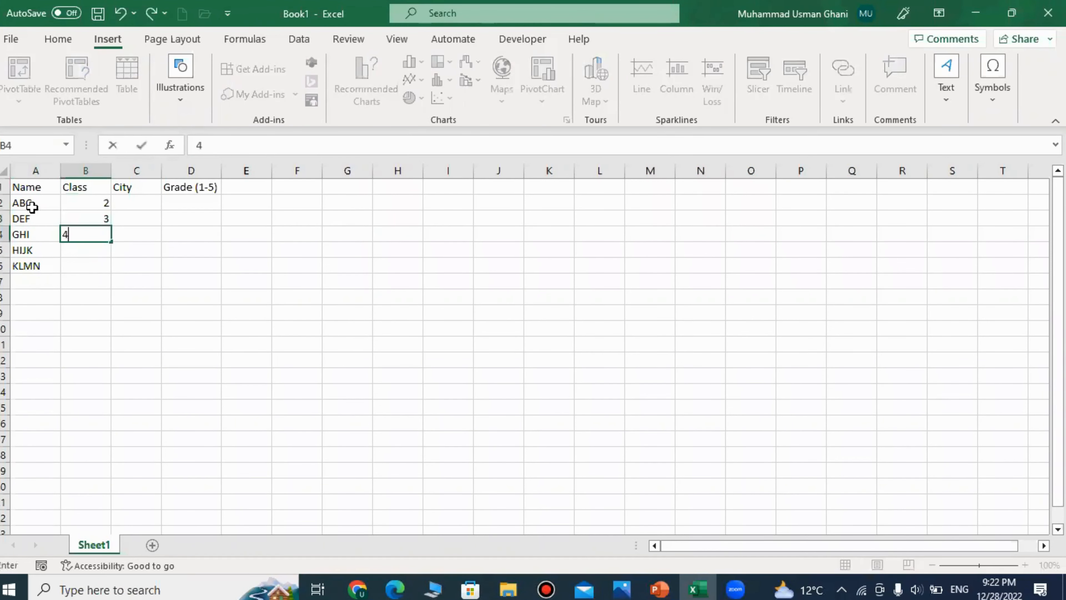
pyautogui.press('Return')
pyautogui.write('2')
pyautogui.press('Return')
pyautogui.write('2')
pyautogui.press('Tab')
# Fill the City column in C2:C6 with City A, City B, City A, City C and City D
pyautogui.press('Up')
pyautogui.press('Up')
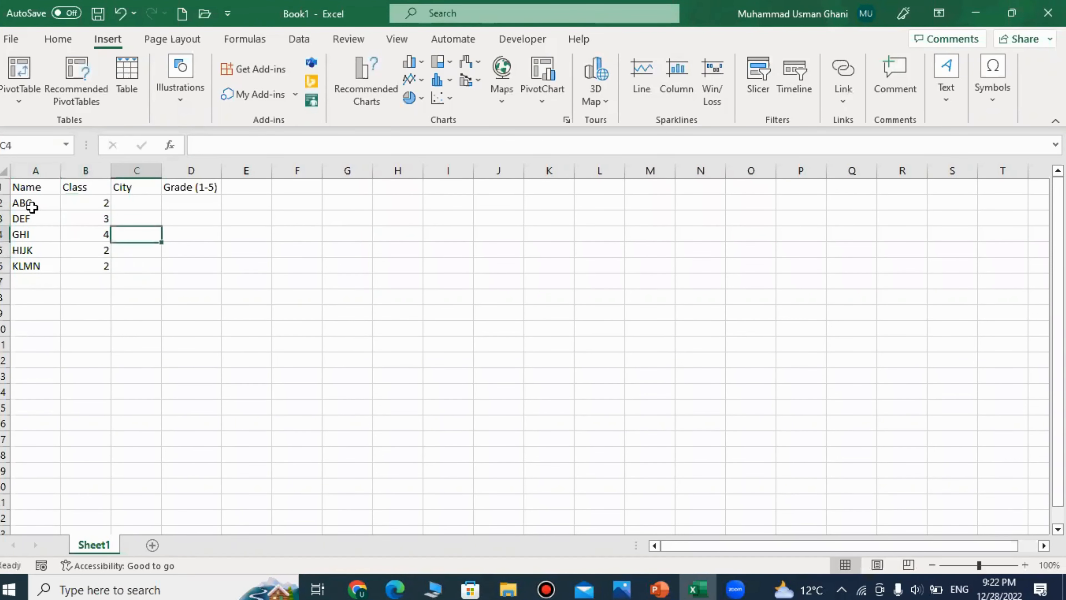
pyautogui.press('Up')
pyautogui.press('Up')
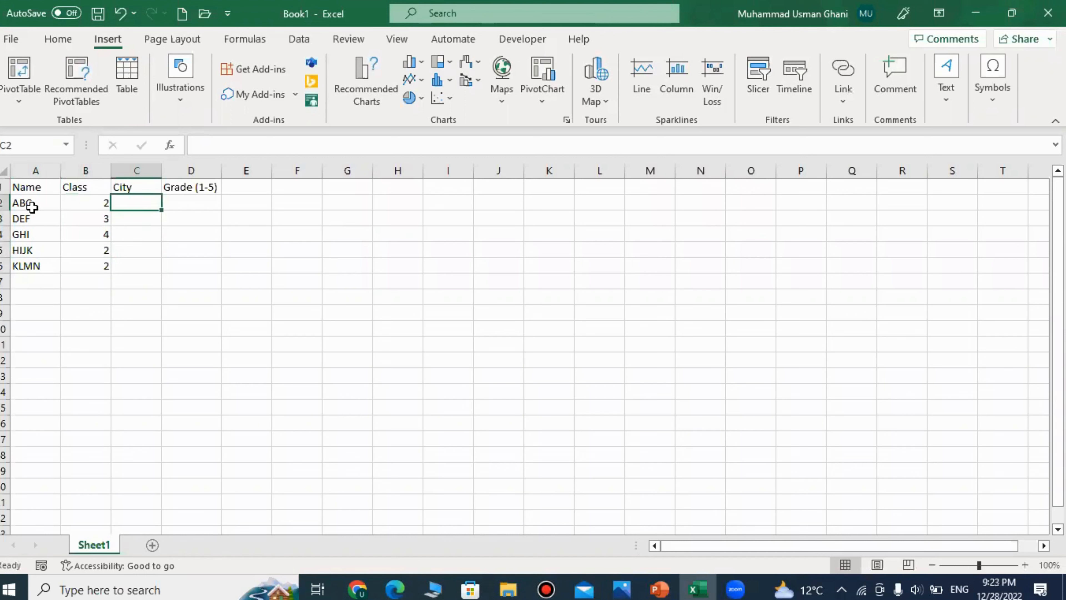
pyautogui.write('City A')
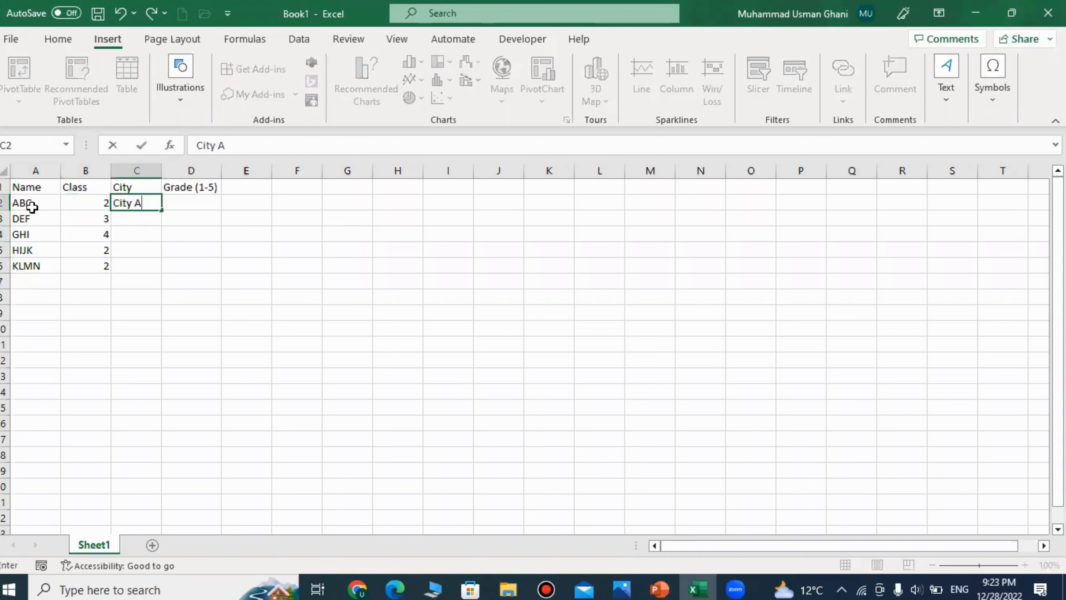
pyautogui.press('Return')
pyautogui.write('City B')
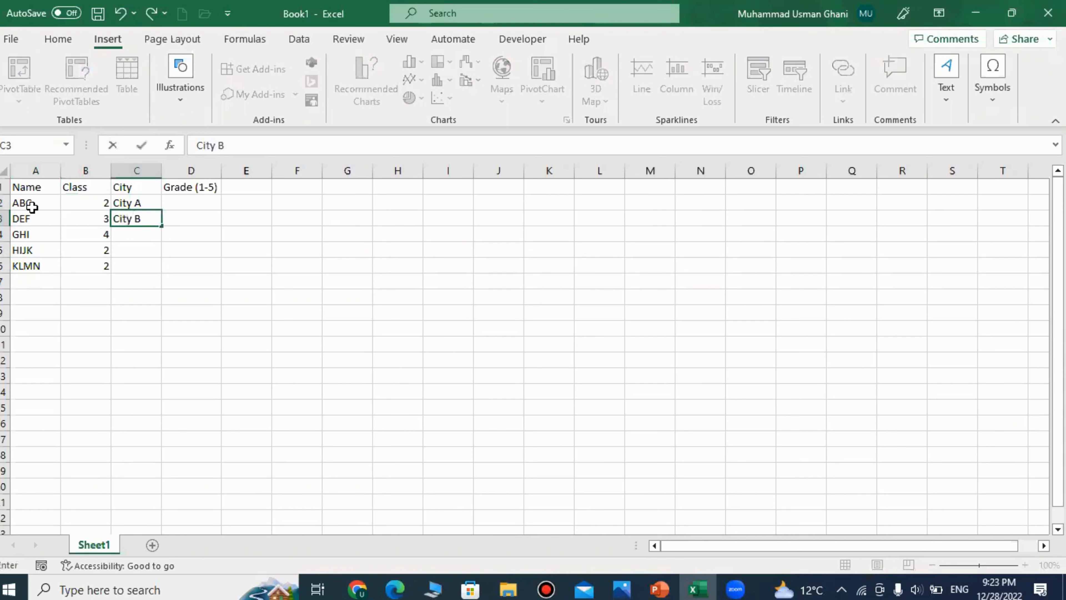
pyautogui.press('Return')
pyautogui.write('City')
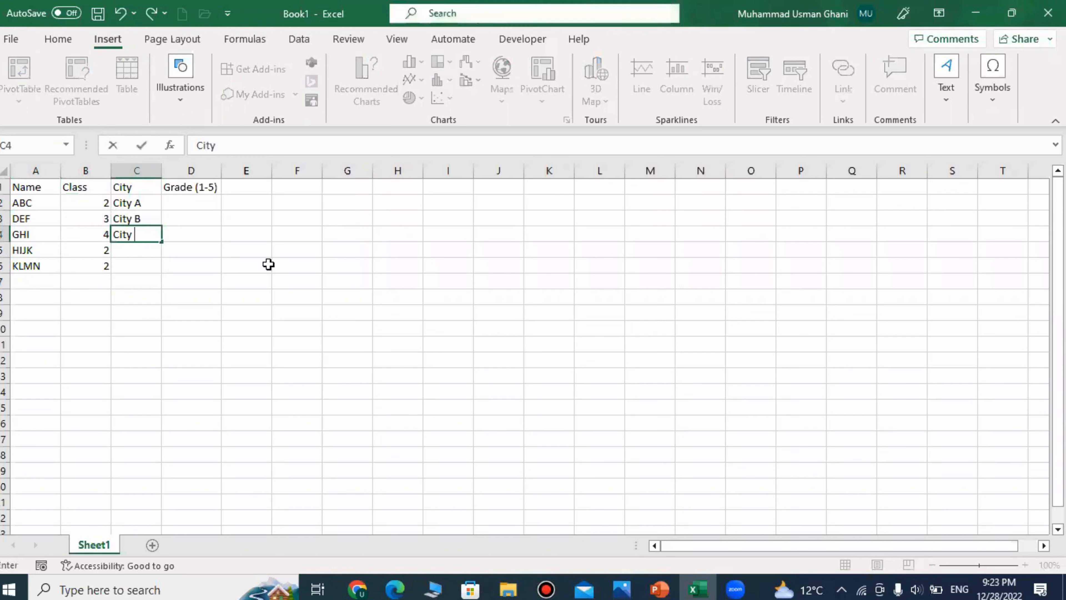
pyautogui.write(' A')
pyautogui.press('Return')
pyautogui.write('C')
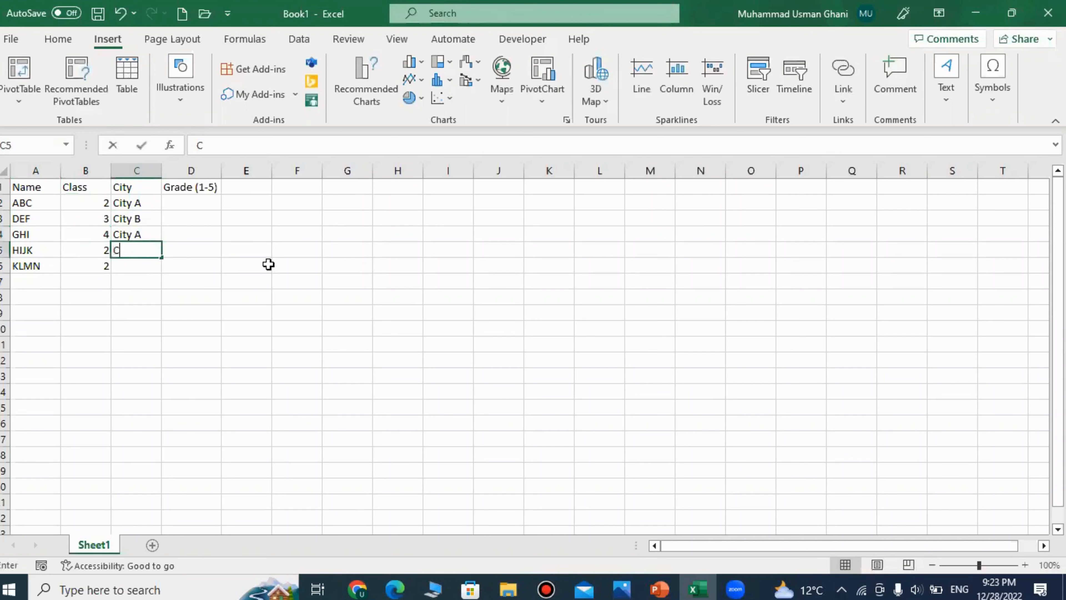
pyautogui.write('ity C')
pyautogui.press('Return')
pyautogui.write('Ci')
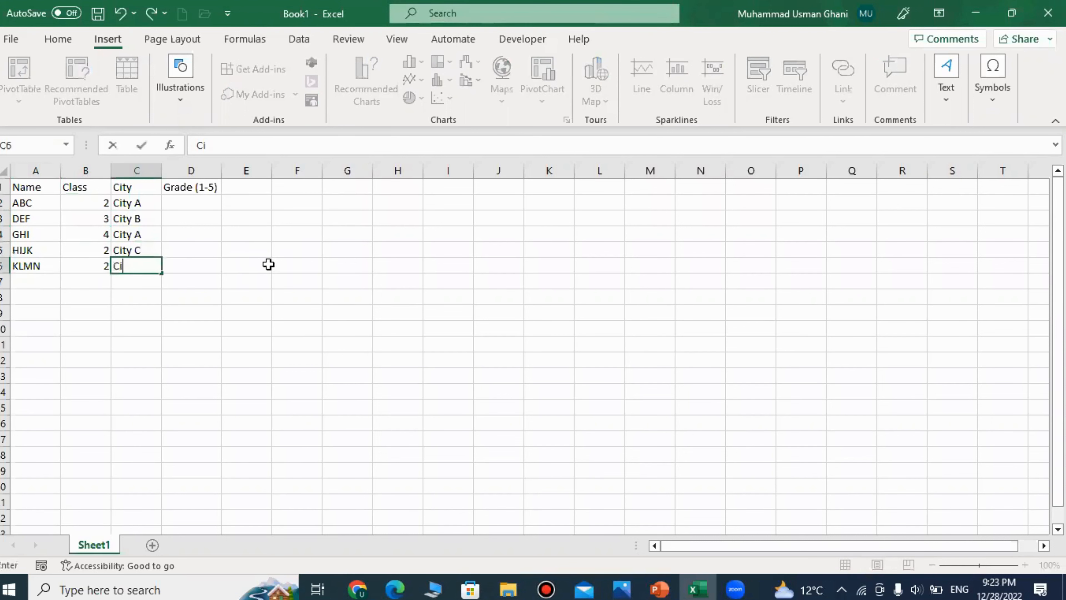
pyautogui.write('ty D')
pyautogui.press('Return')
# Fill the Grade (1-5) column in D2:D6 with the values 5, 2, 3, 2 and 4
pyautogui.press('Right')
pyautogui.press('Up')
pyautogui.press('Up')
pyautogui.press('Up')
pyautogui.press('Up')
pyautogui.press('Up')
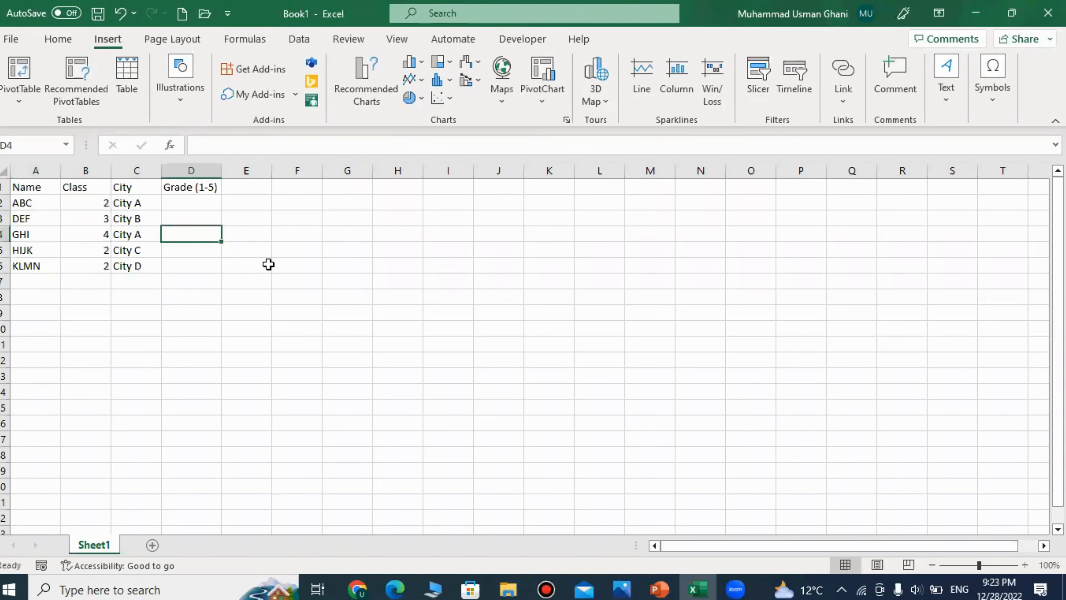
pyautogui.write('5')
pyautogui.press('Return')
pyautogui.write('2')
pyautogui.press('Return')
pyautogui.write('3')
pyautogui.press('Return')
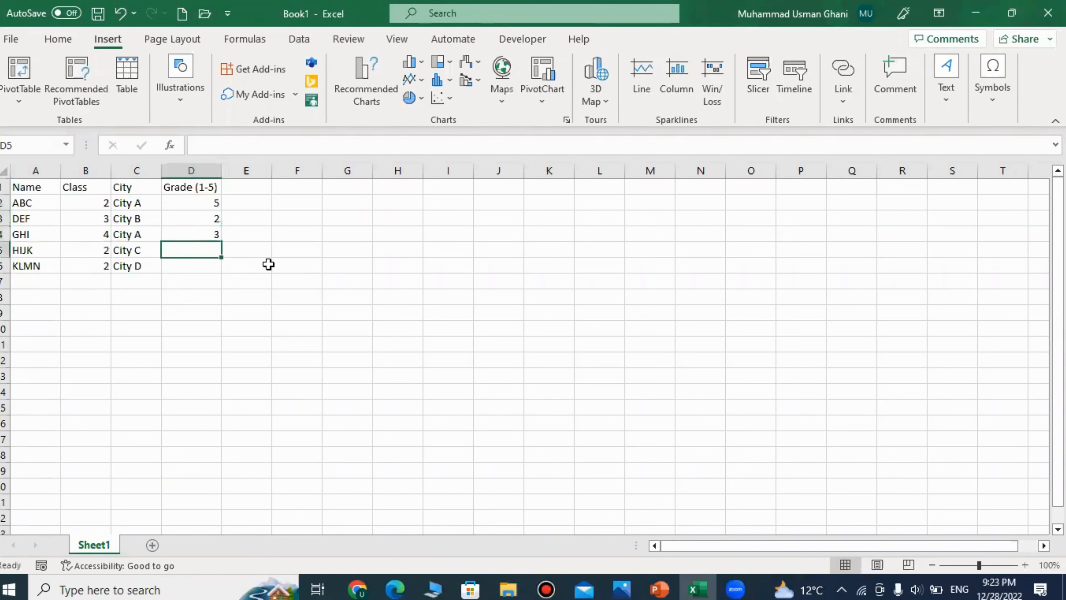
pyautogui.write('2')
pyautogui.press('Return')
pyautogui.write('4')
pyautogui.press('Return')
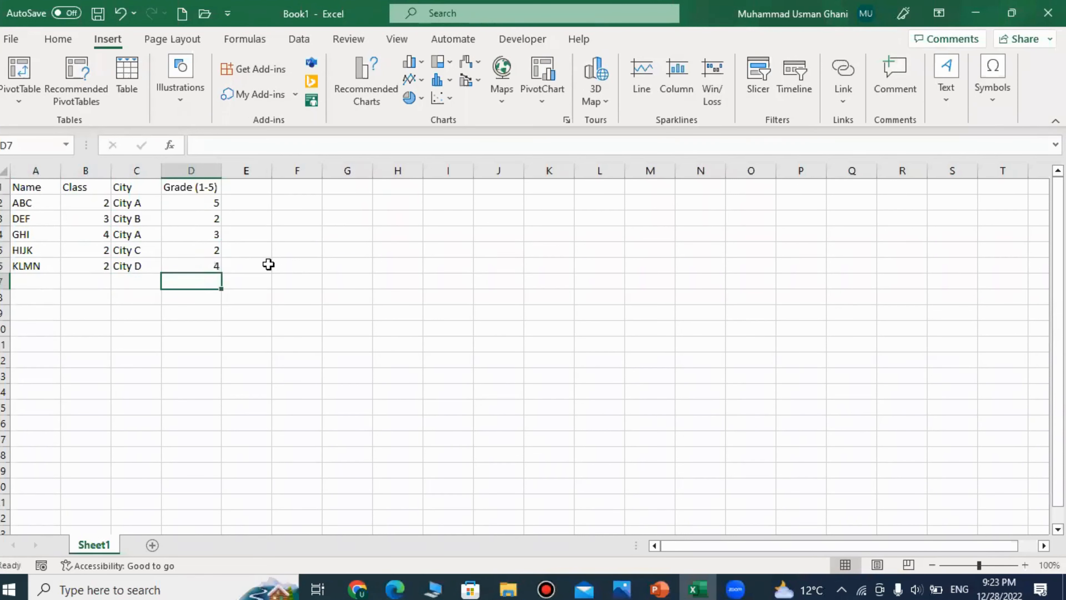
# Insert a PivotTable based on the range A1:D6, placed on the existing worksheet at cell G1
pyautogui.moveTo(40, 191); pyautogui.dragTo(191, 264)
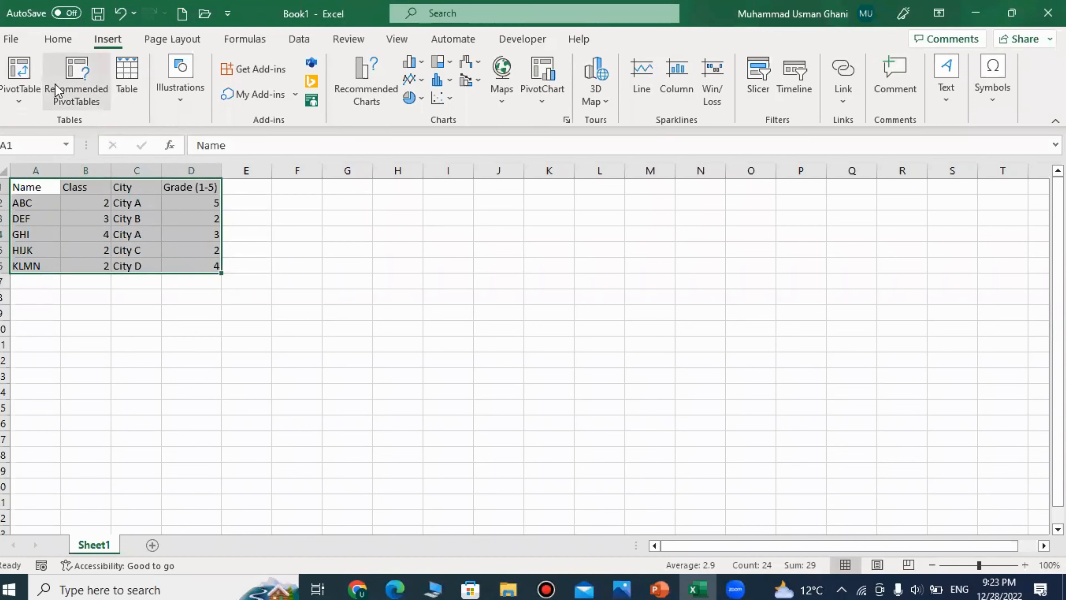
pyautogui.click(36, 78)
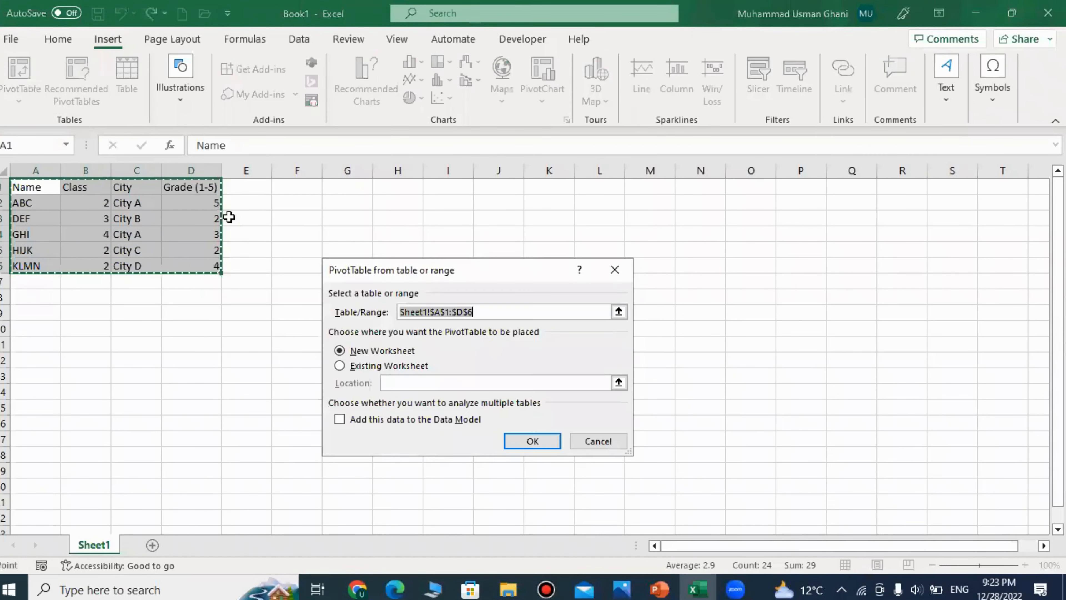
pyautogui.click(368, 366)
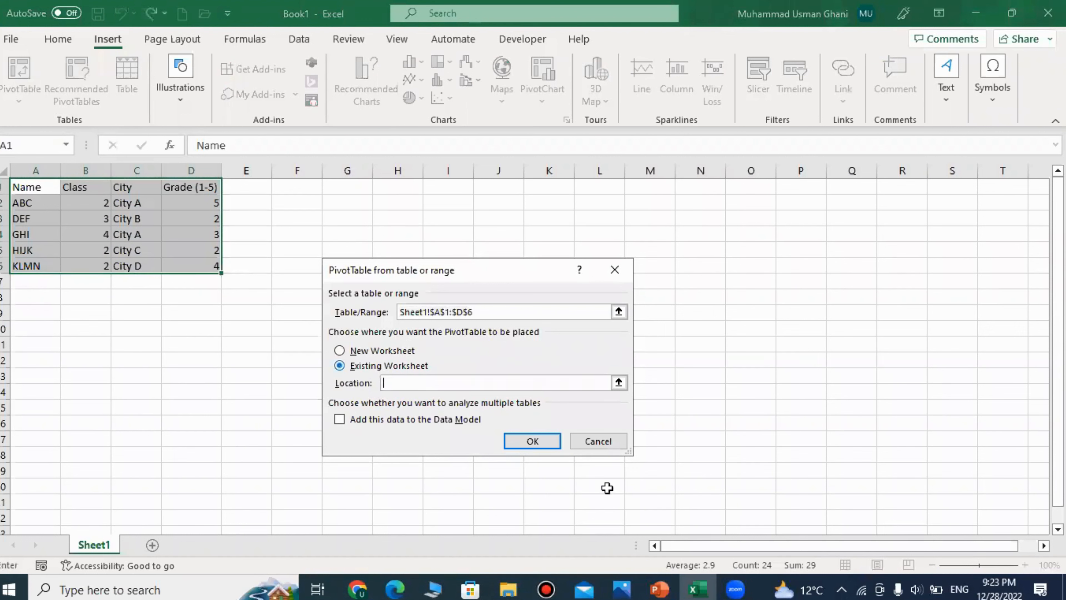
pyautogui.click(538, 445)
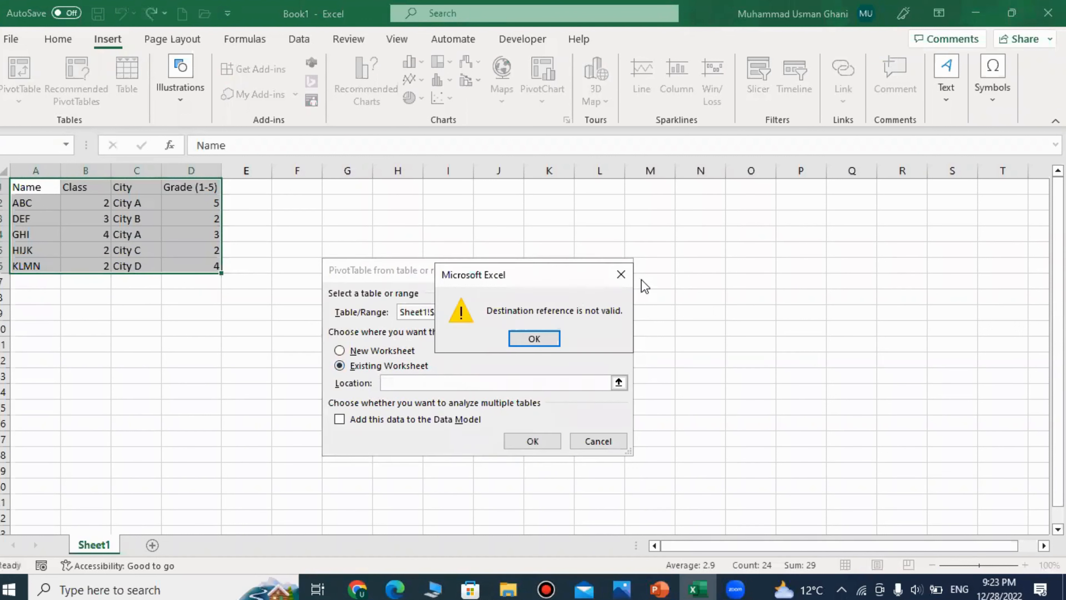
pyautogui.click(534, 338)
pyautogui.click(345, 190)
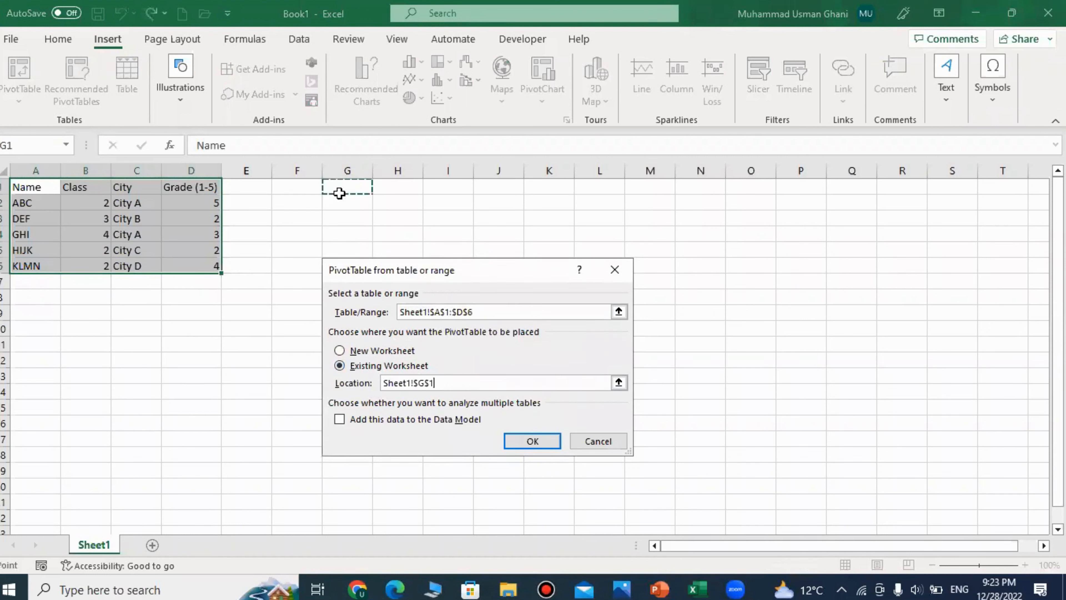
pyautogui.click(532, 441)
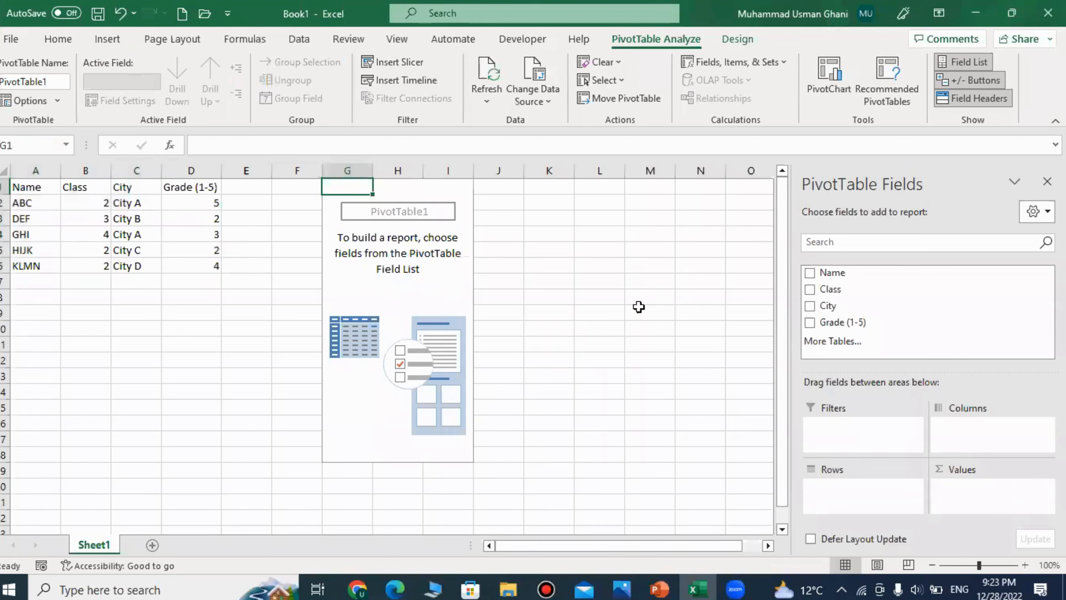
# Build the PivotTable with Name as the row field and Grade (1-5) as the summed value field
pyautogui.moveTo(844, 273); pyautogui.dragTo(826, 488)
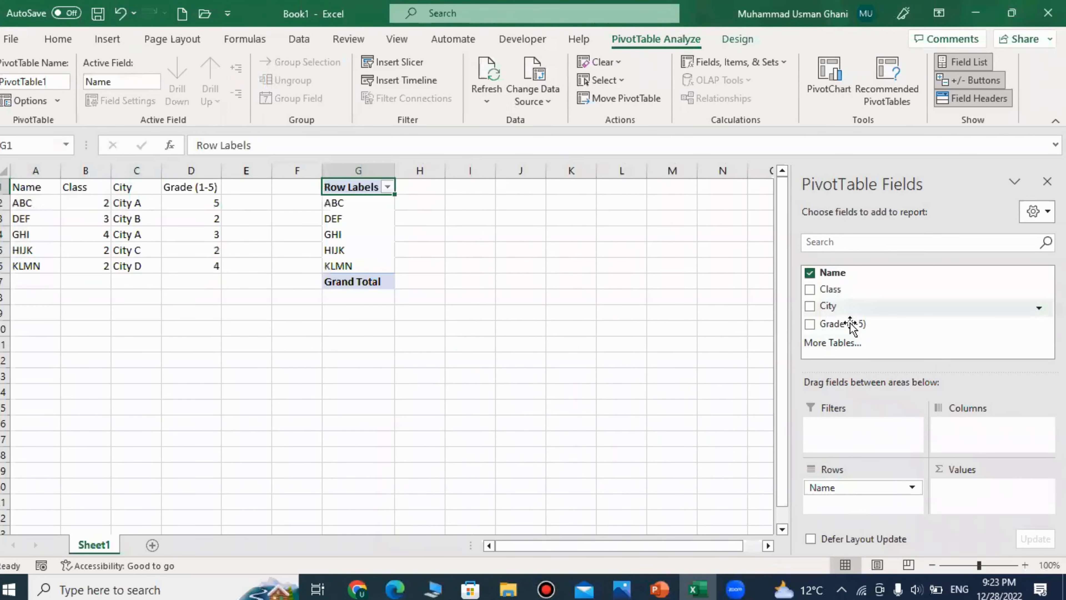
pyautogui.moveTo(842, 323); pyautogui.dragTo(982, 497)
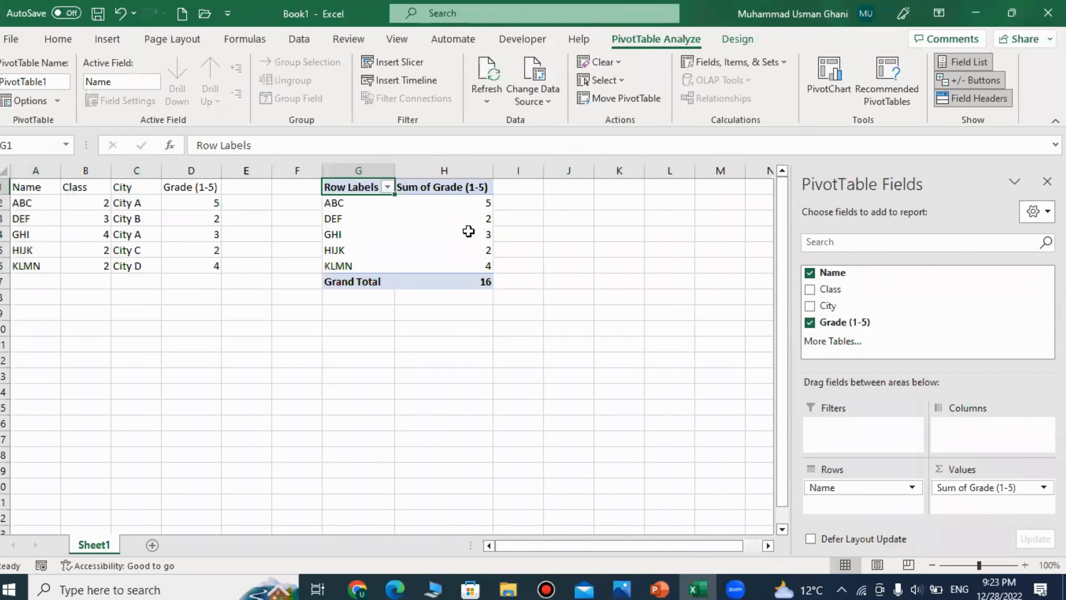
# Examine the names and their summed grades in the PivotTable at G1:H7
pyautogui.click(428, 215)
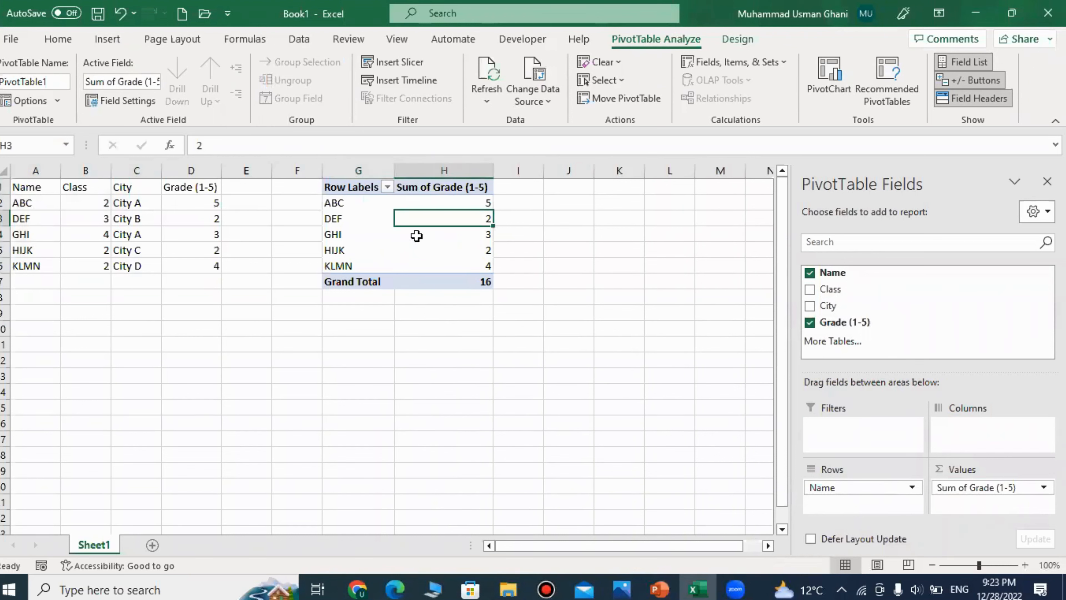
pyautogui.click(368, 234)
pyautogui.click(415, 269)
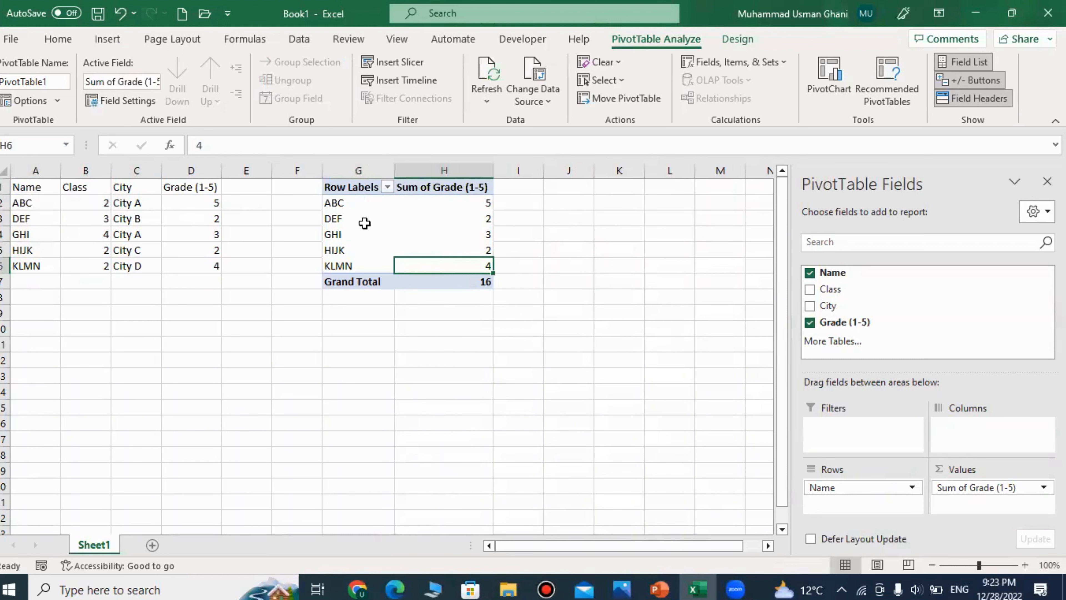
pyautogui.click(364, 223)
pyautogui.click(434, 259)
pyautogui.moveTo(400, 224)
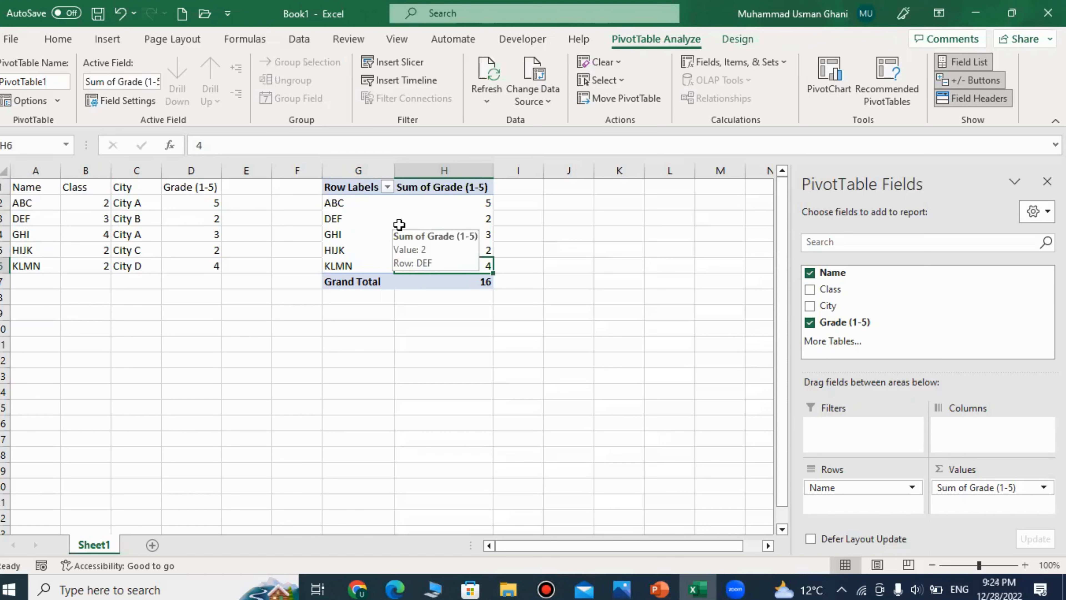
pyautogui.moveTo(334, 204); pyautogui.dragTo(355, 238)
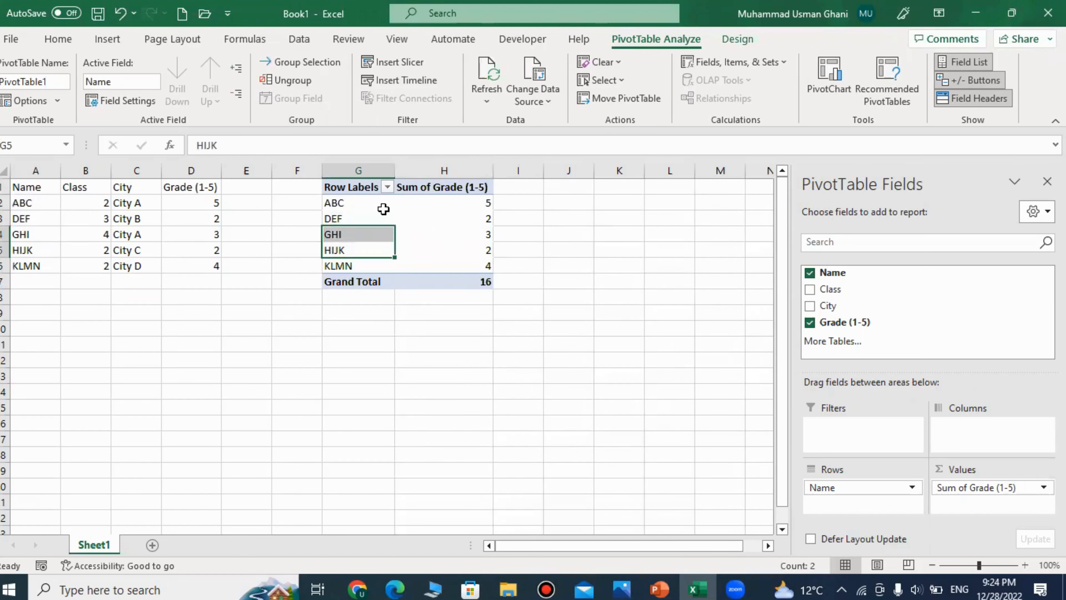
pyautogui.click(359, 203)
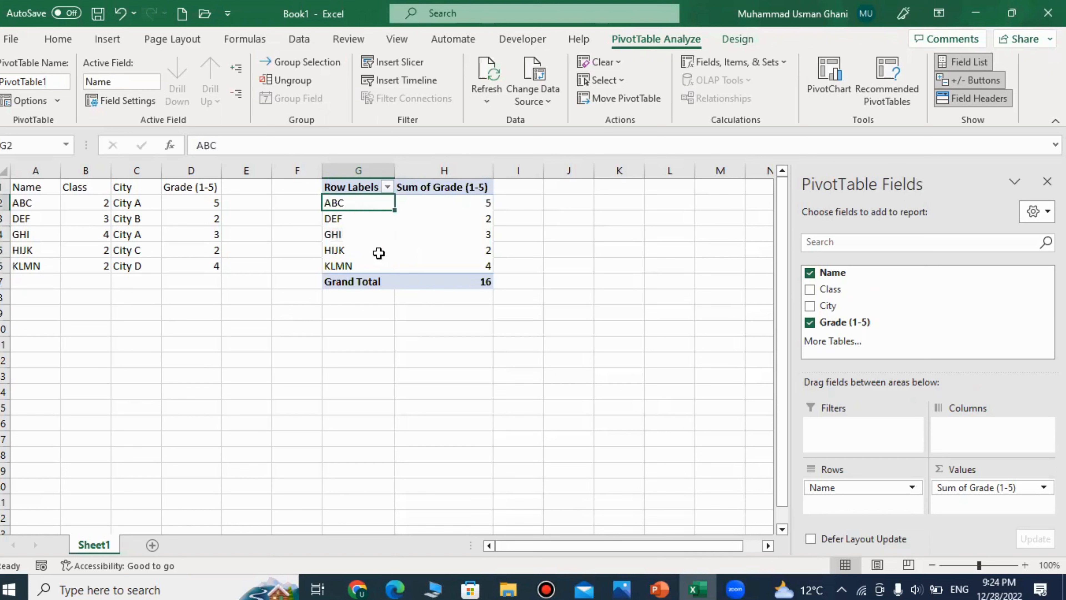
pyautogui.moveTo(440, 210)
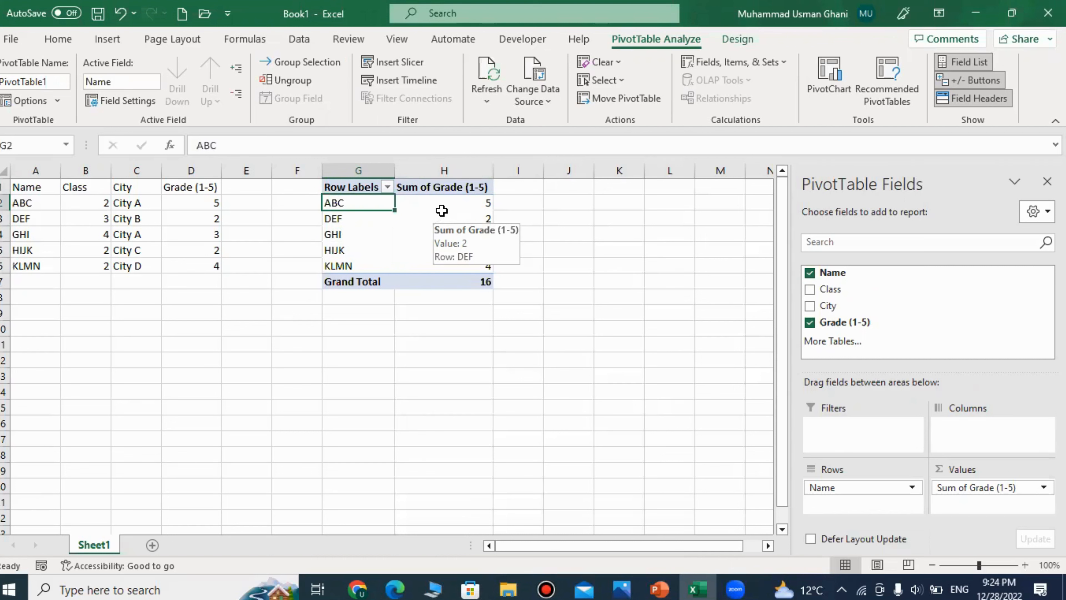
pyautogui.moveTo(428, 231)
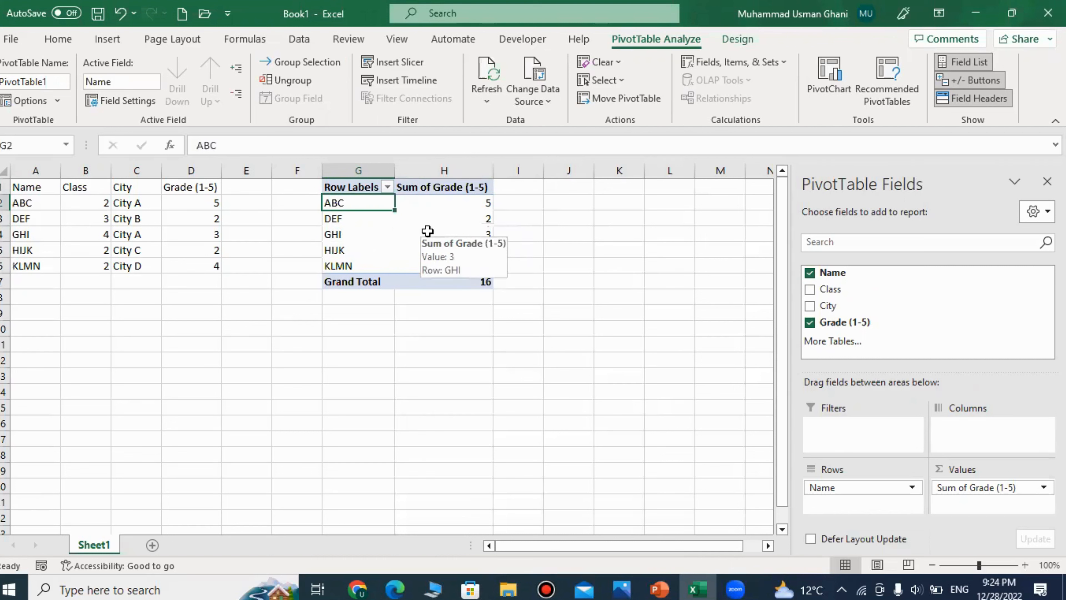
pyautogui.click(371, 228)
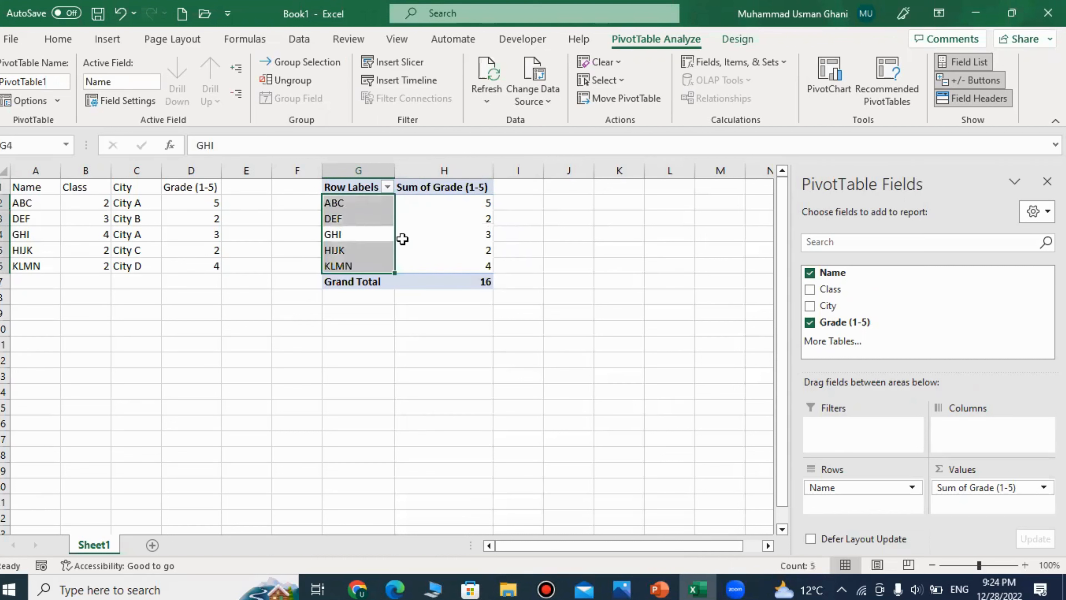
pyautogui.click(408, 237)
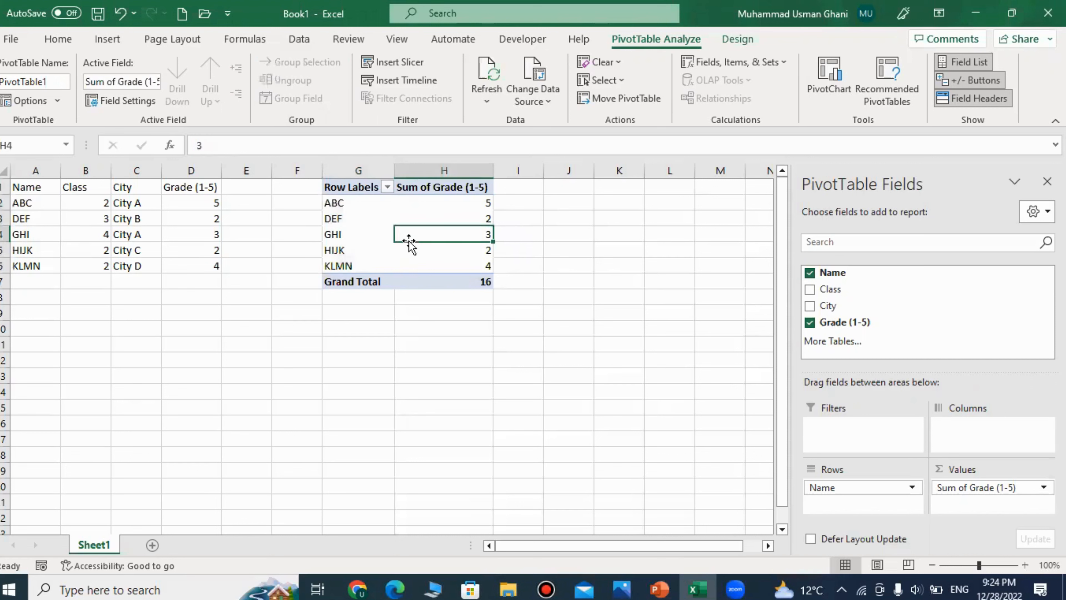
pyautogui.click(377, 235)
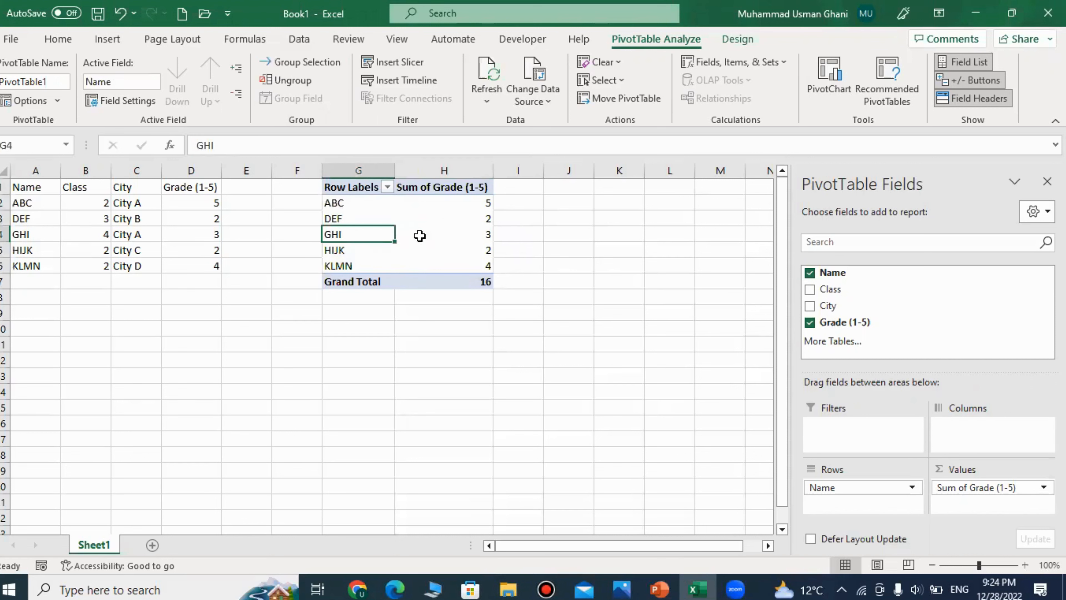
# Insert a slicer for the Class field of the PivotTable
pyautogui.click(110, 40)
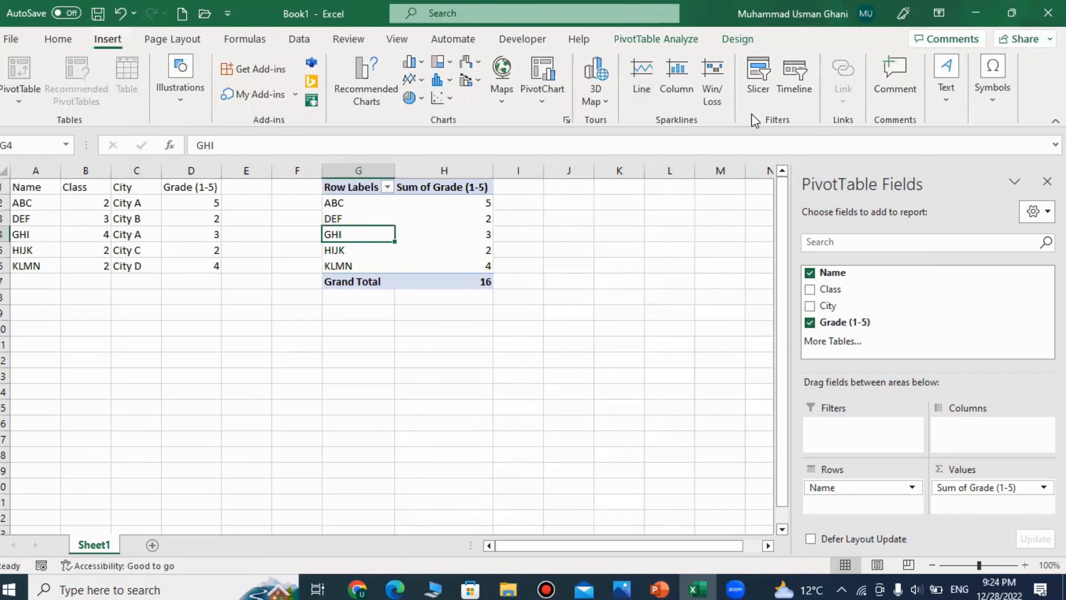
pyautogui.click(759, 79)
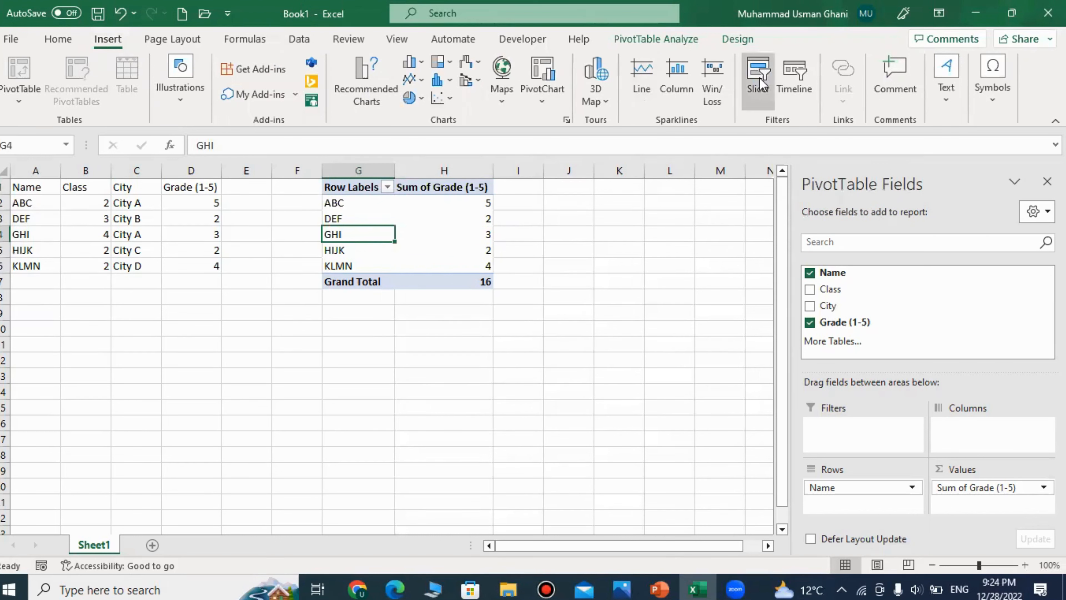
pyautogui.click(408, 243)
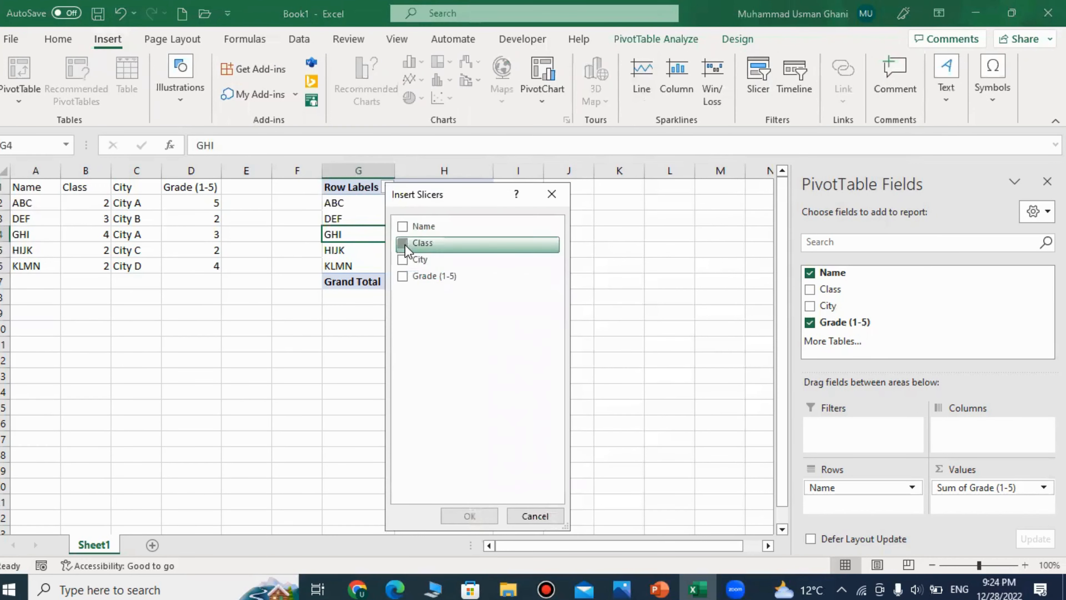
pyautogui.click(486, 521)
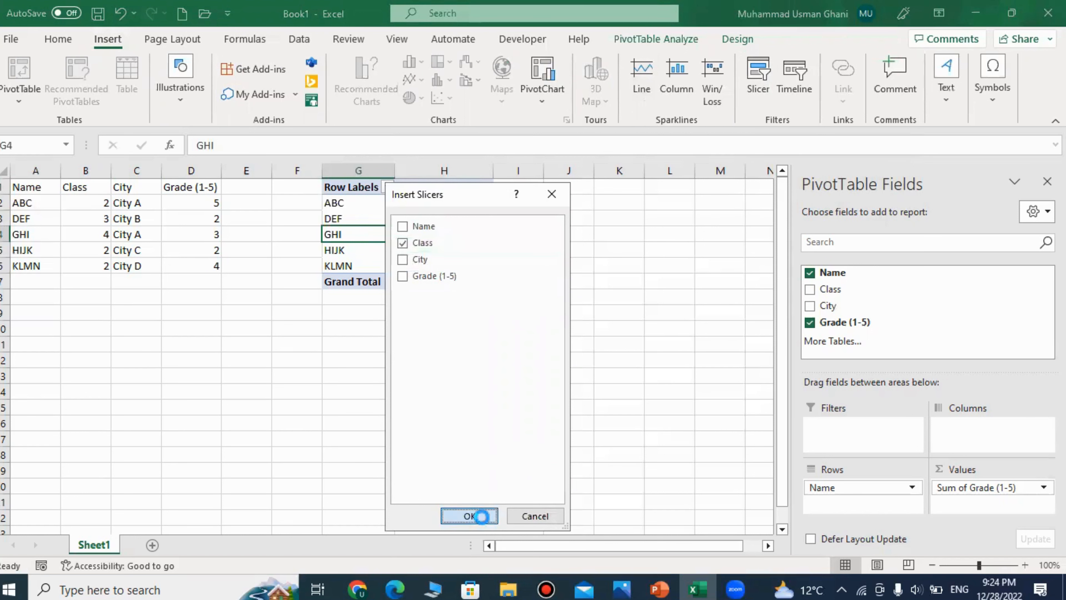
# Move the Class slicer beside the PivotTable, starting near column J, and shorten it to about 1.54" high
pyautogui.click(373, 276)
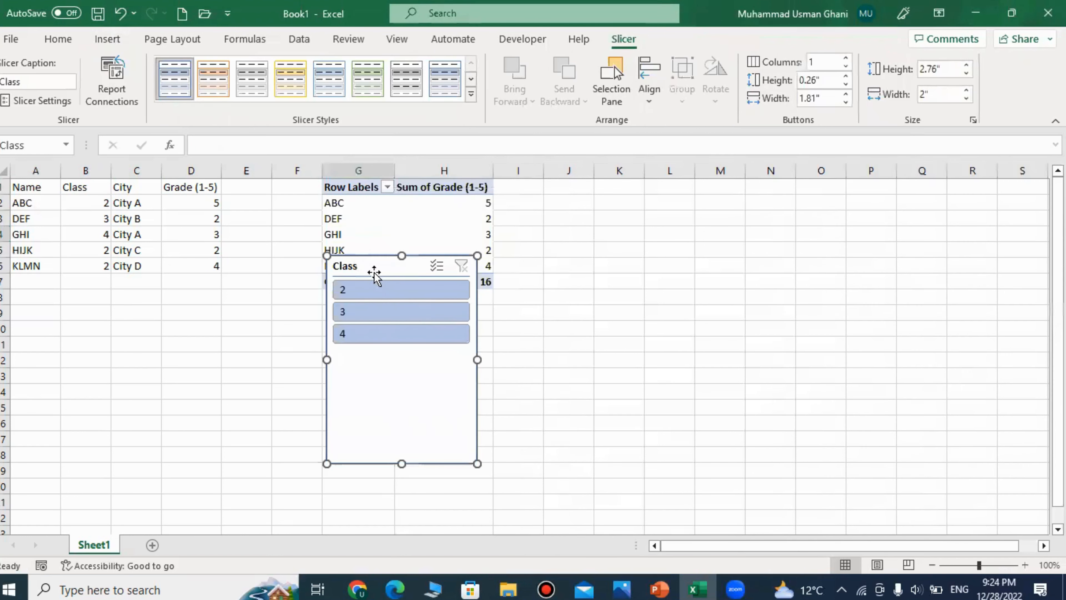
pyautogui.moveTo(440, 265); pyautogui.dragTo(654, 195)
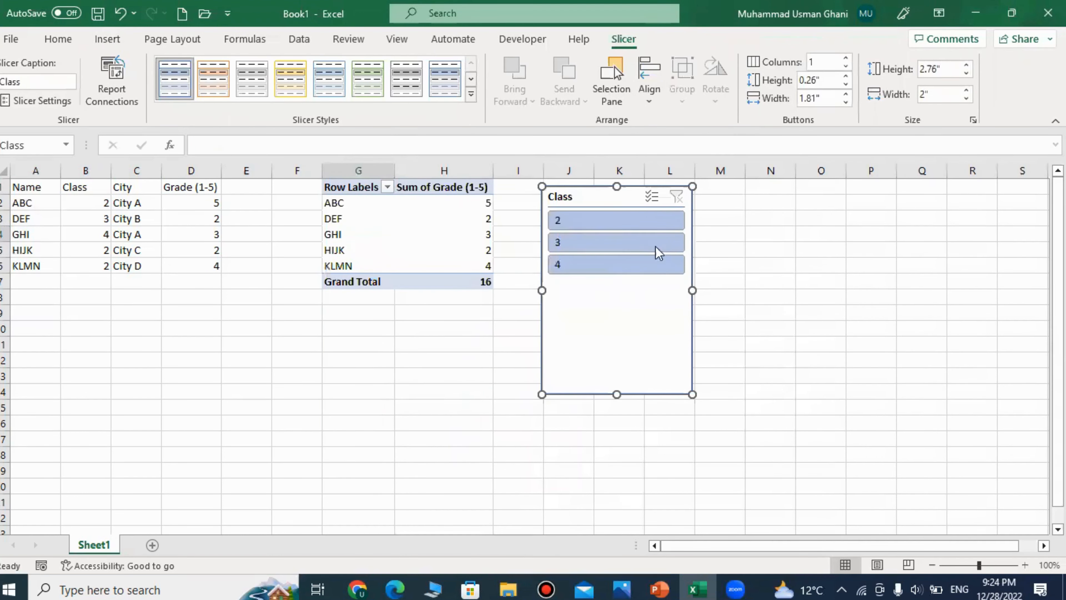
pyautogui.moveTo(84, 203); pyautogui.dragTo(87, 266)
pyautogui.click(612, 197)
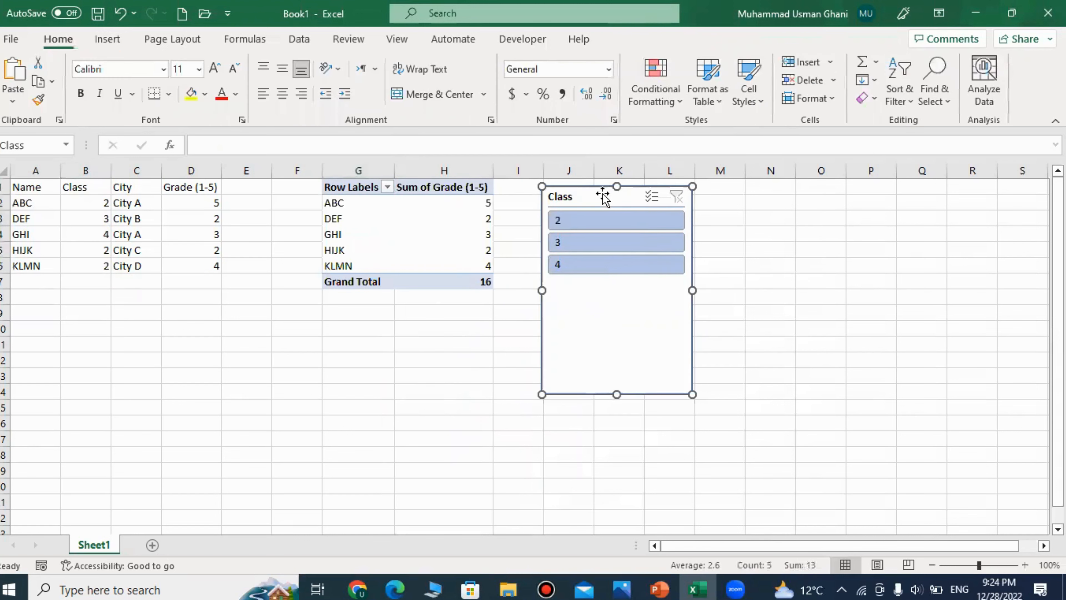
pyautogui.moveTo(614, 394); pyautogui.dragTo(615, 302)
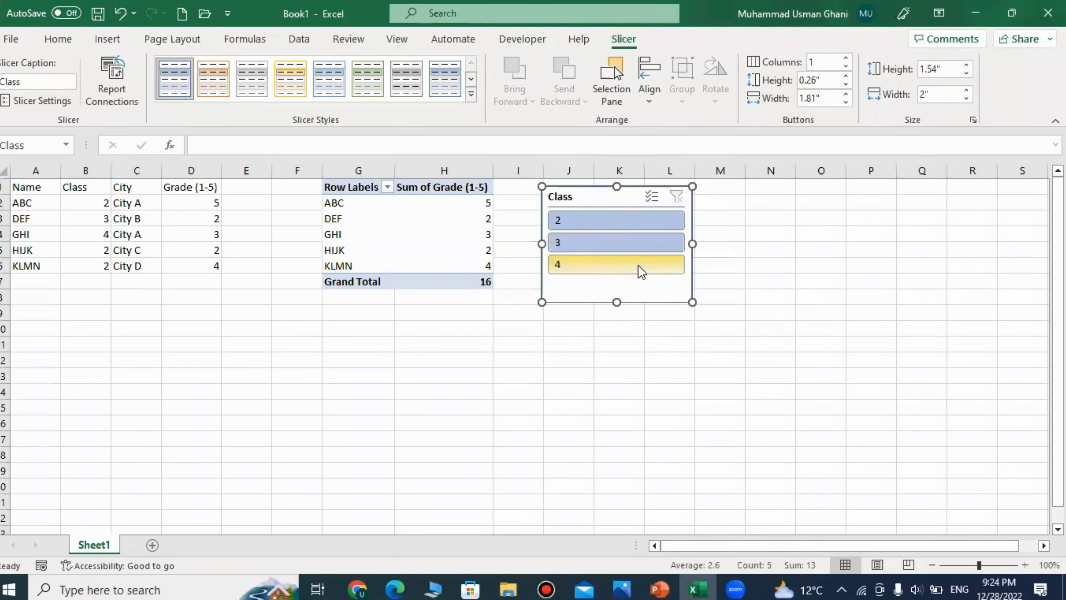
# Filter the PivotTable to Class 3, 4 and 2 in turn with the slicer, and clear the Class filter
pyautogui.click(599, 247)
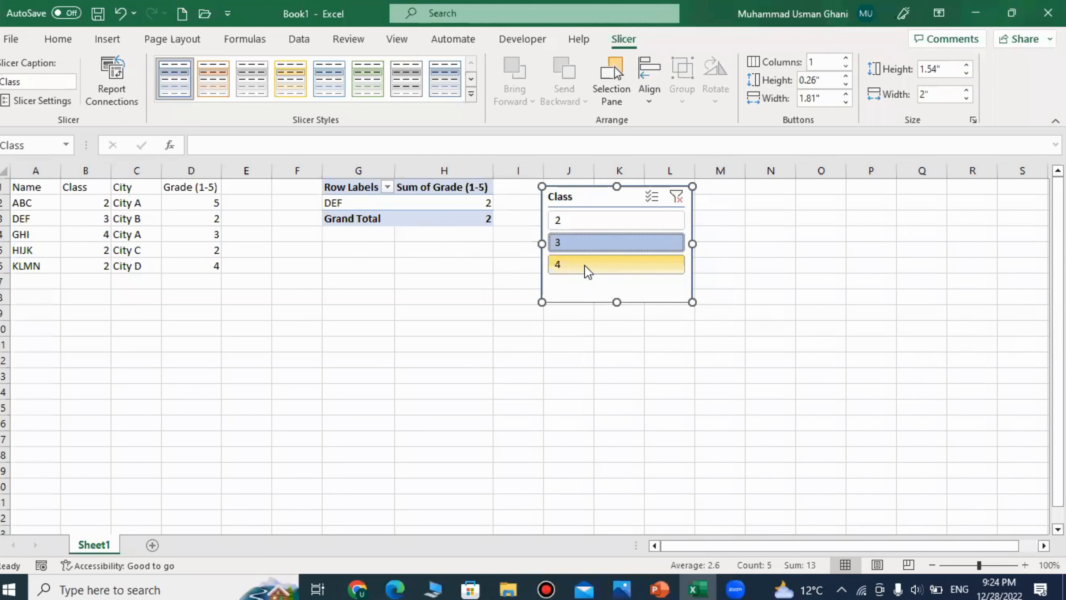
pyautogui.click(585, 272)
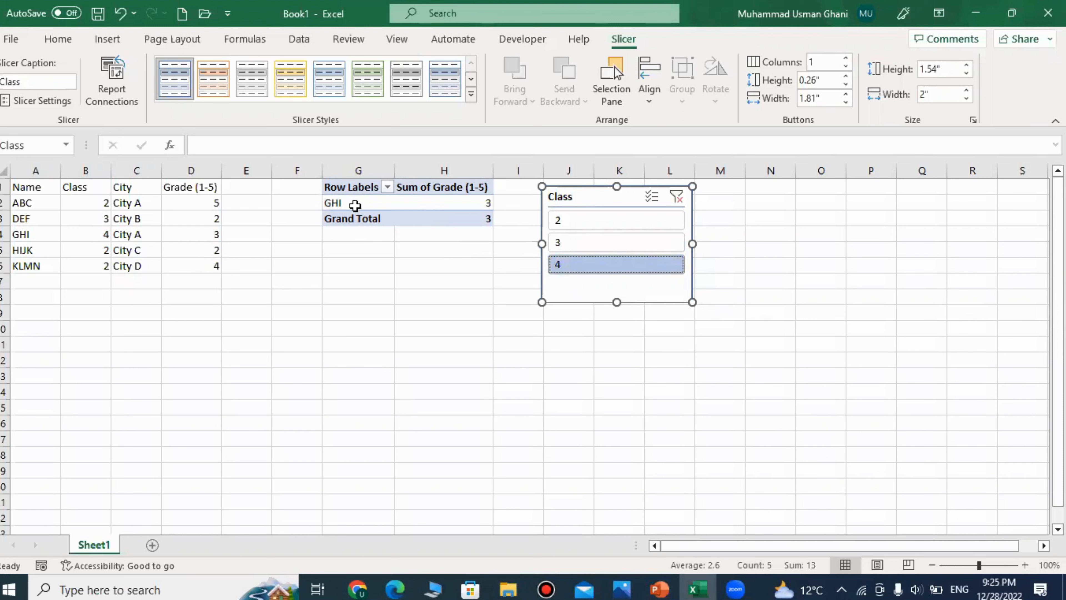
pyautogui.click(590, 230)
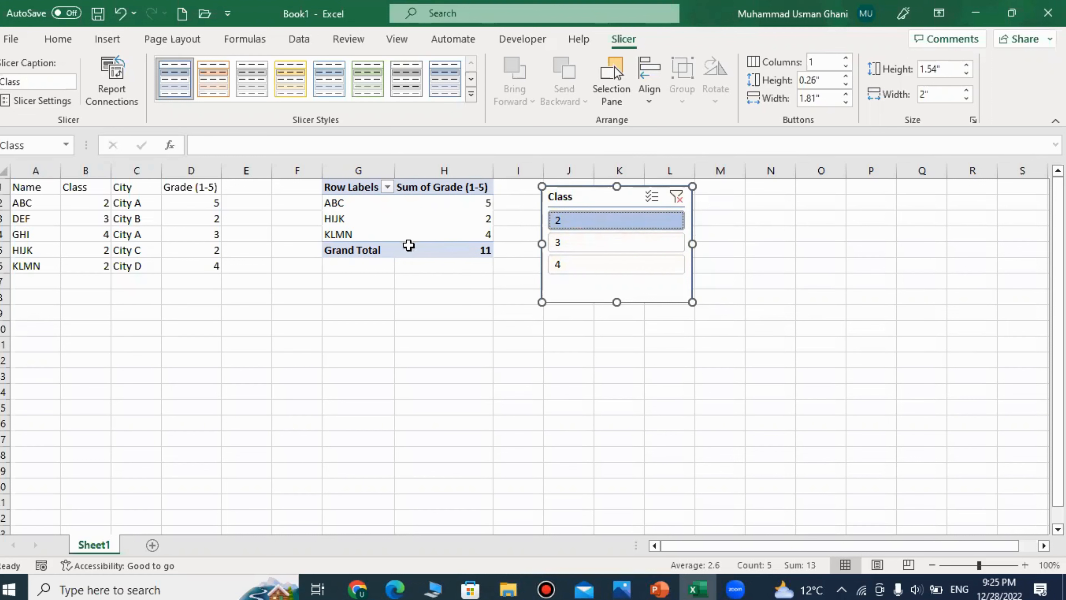
pyautogui.moveTo(418, 223)
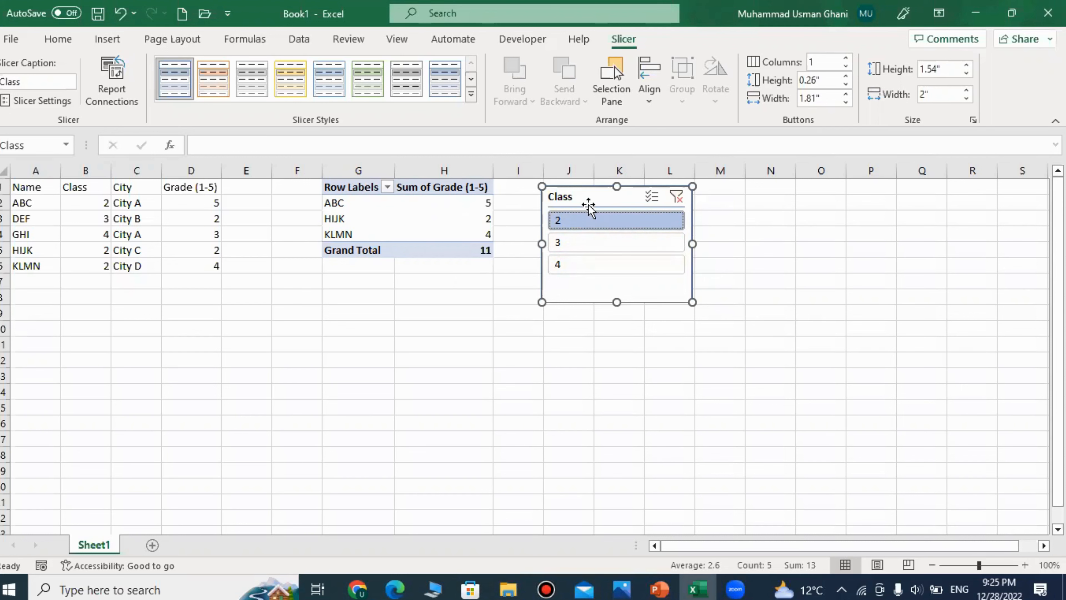
pyautogui.click(677, 197)
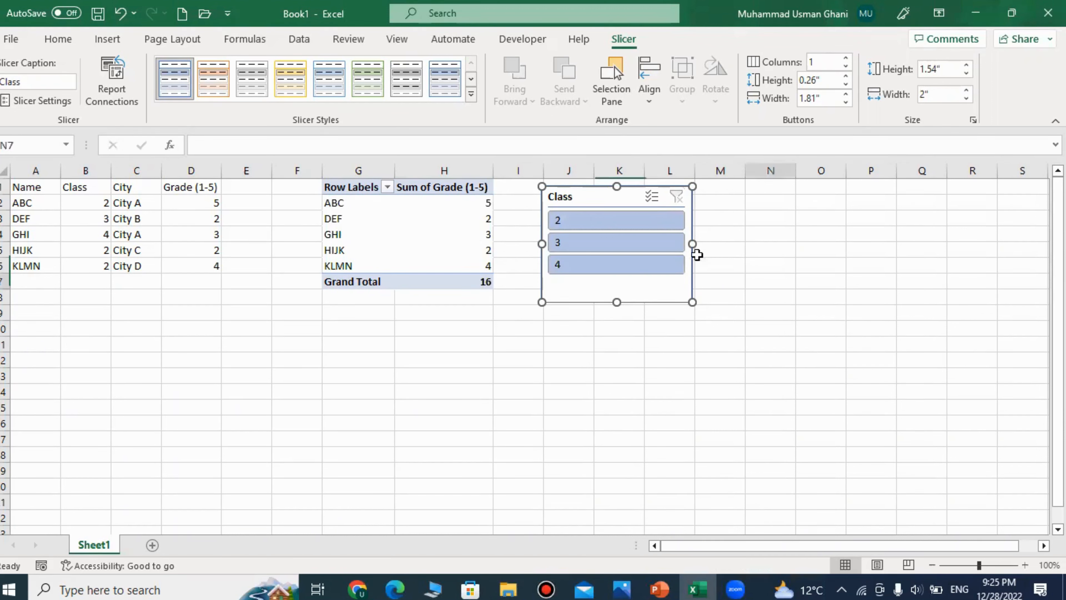
pyautogui.click(770, 281)
pyautogui.click(612, 189)
pyautogui.click(375, 228)
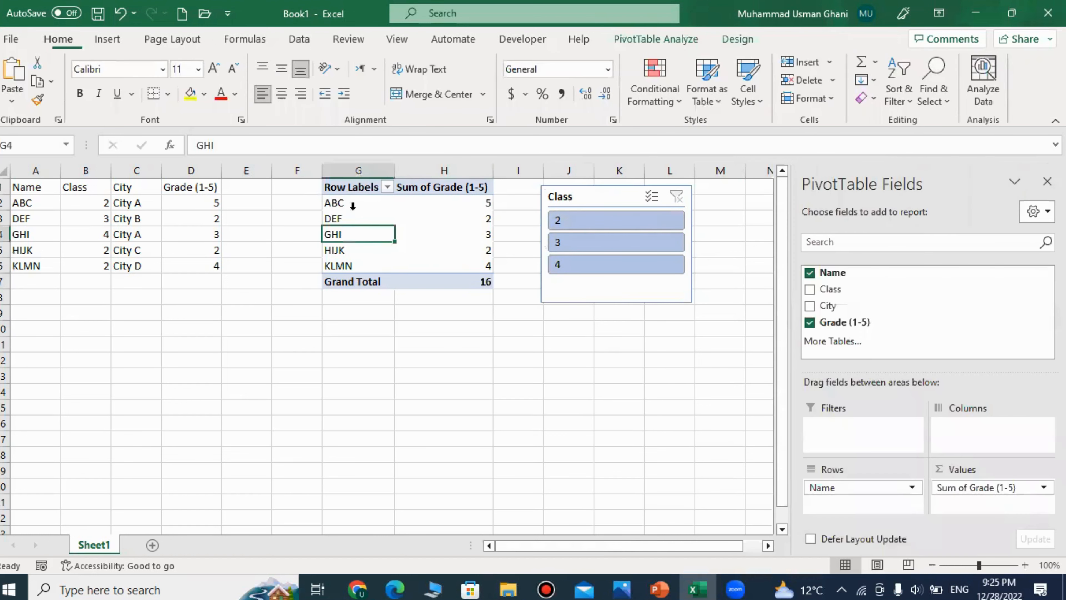
pyautogui.click(338, 202)
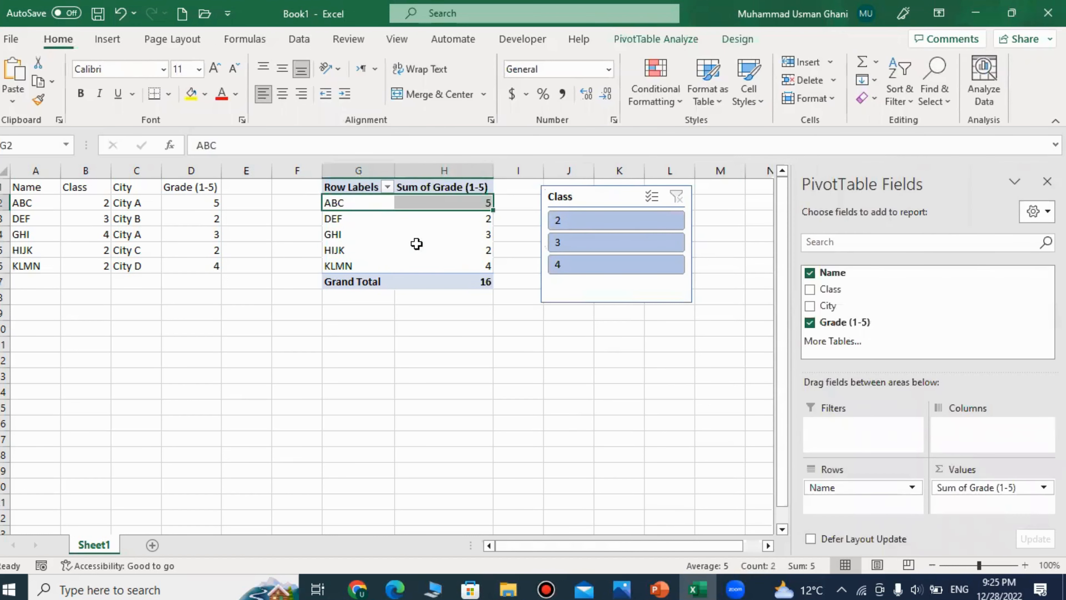
pyautogui.click(391, 234)
# Insert a slicer for the PivotTable's City field and place it beside the Class slicer, starting near column M
pyautogui.click(357, 204)
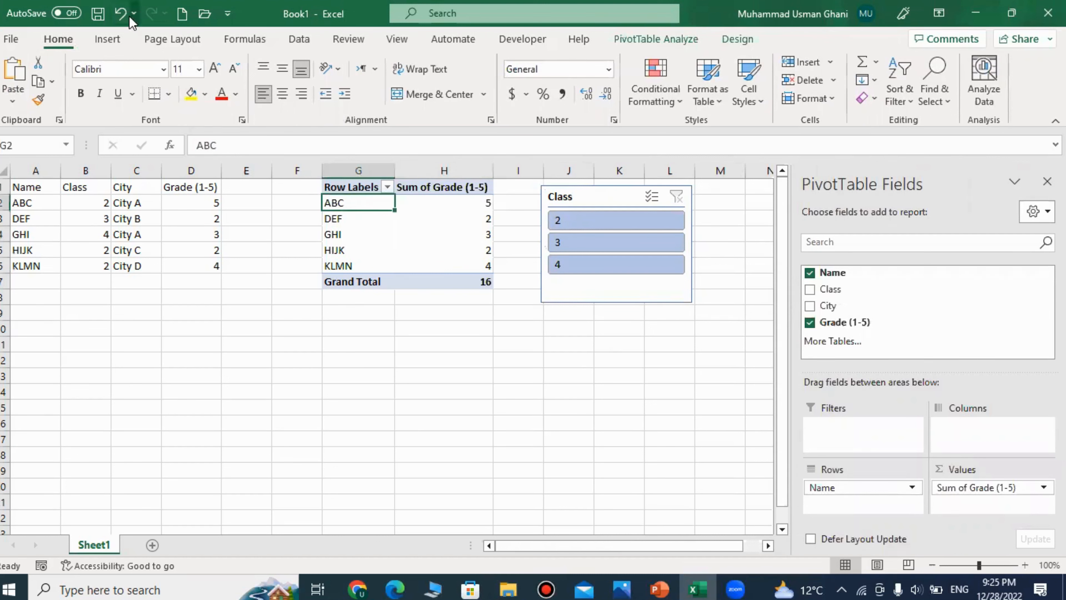
pyautogui.click(108, 40)
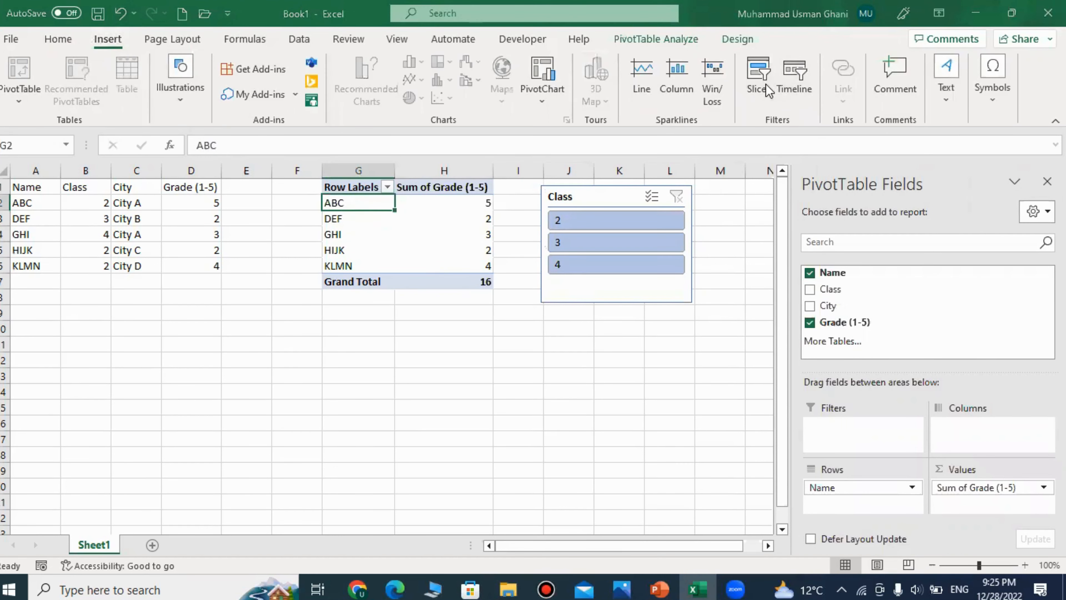
pyautogui.click(762, 84)
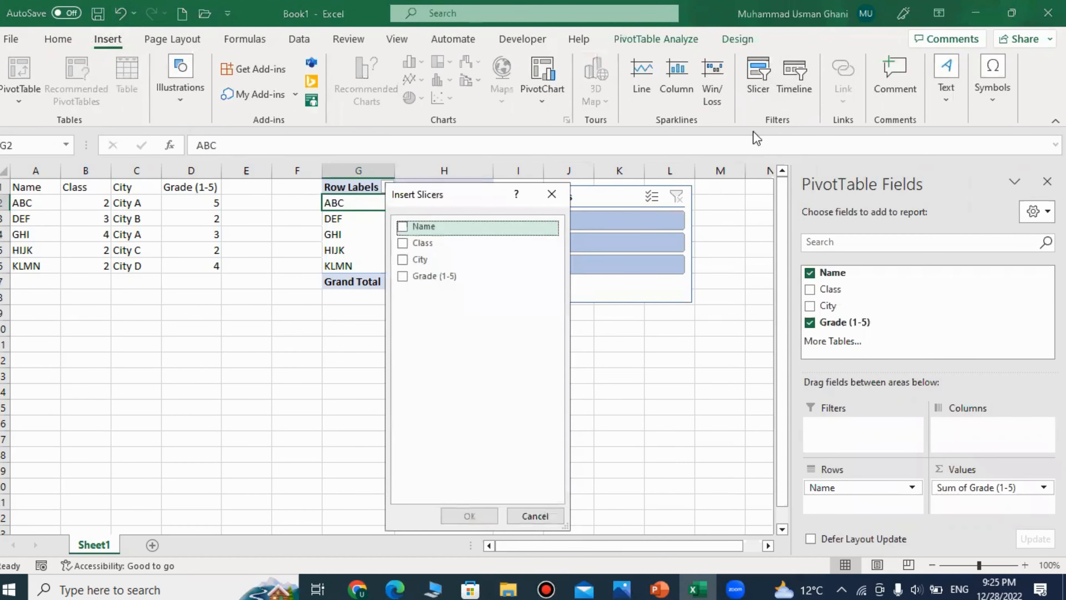
pyautogui.click(410, 260)
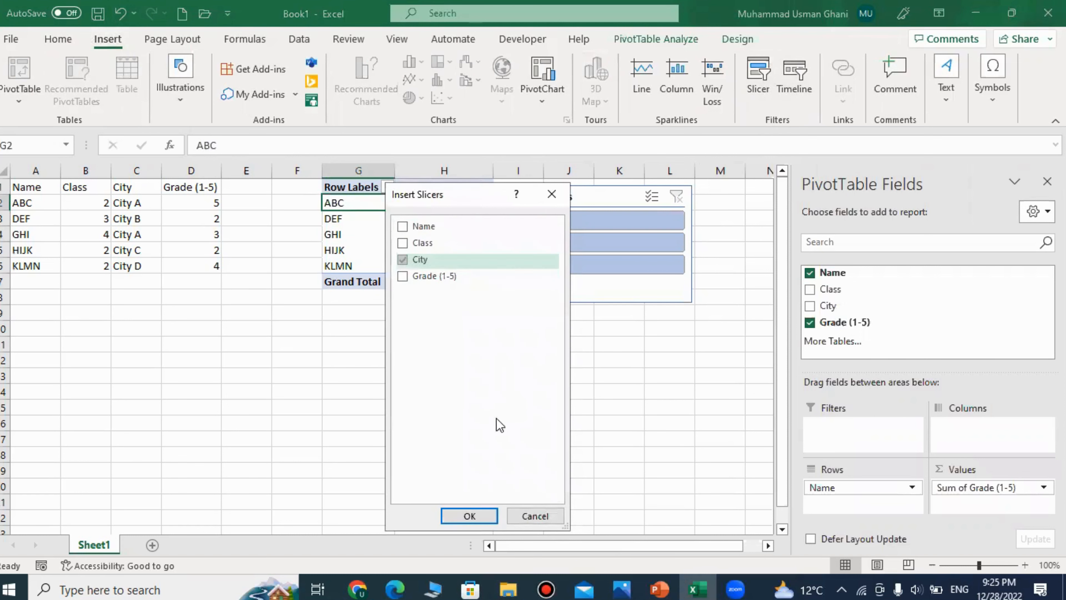
pyautogui.click(477, 515)
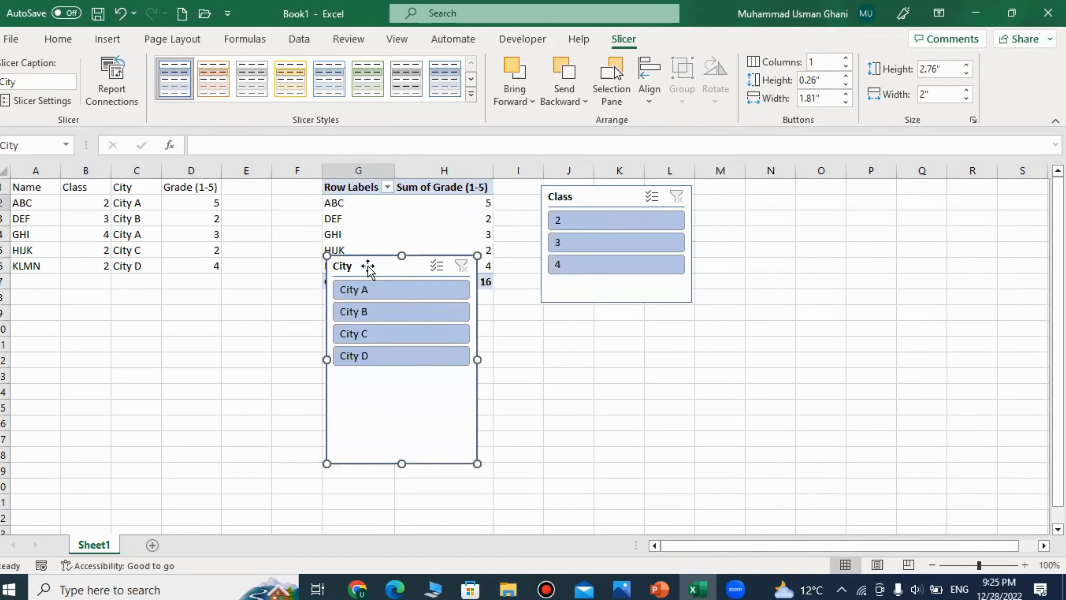
pyautogui.moveTo(368, 269); pyautogui.dragTo(758, 191)
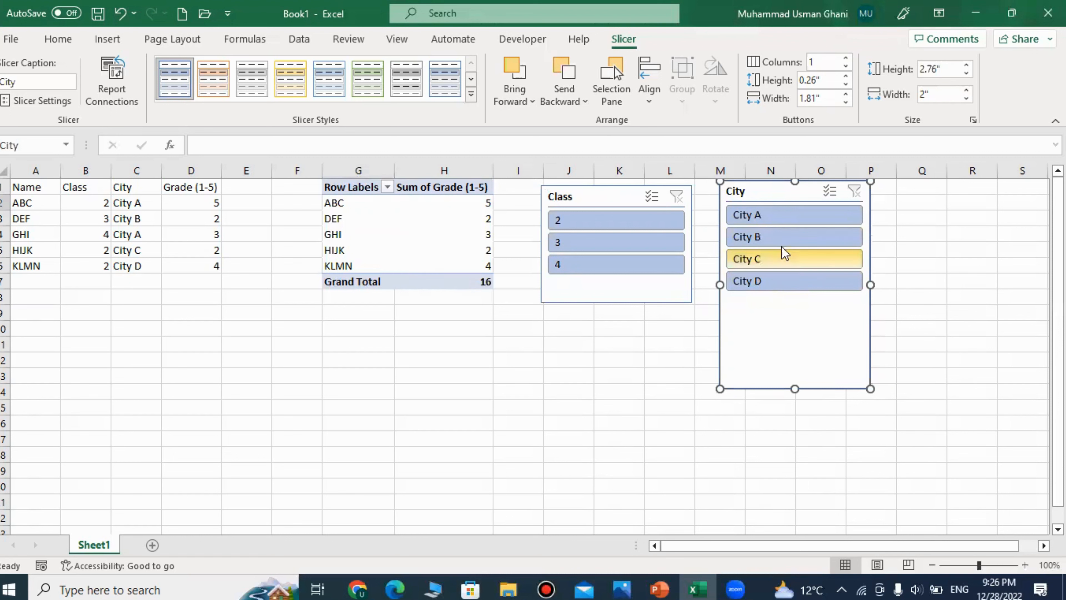
# Filter the PivotTable with the City slicer, first to City A and finally to City C only
pyautogui.click(767, 219)
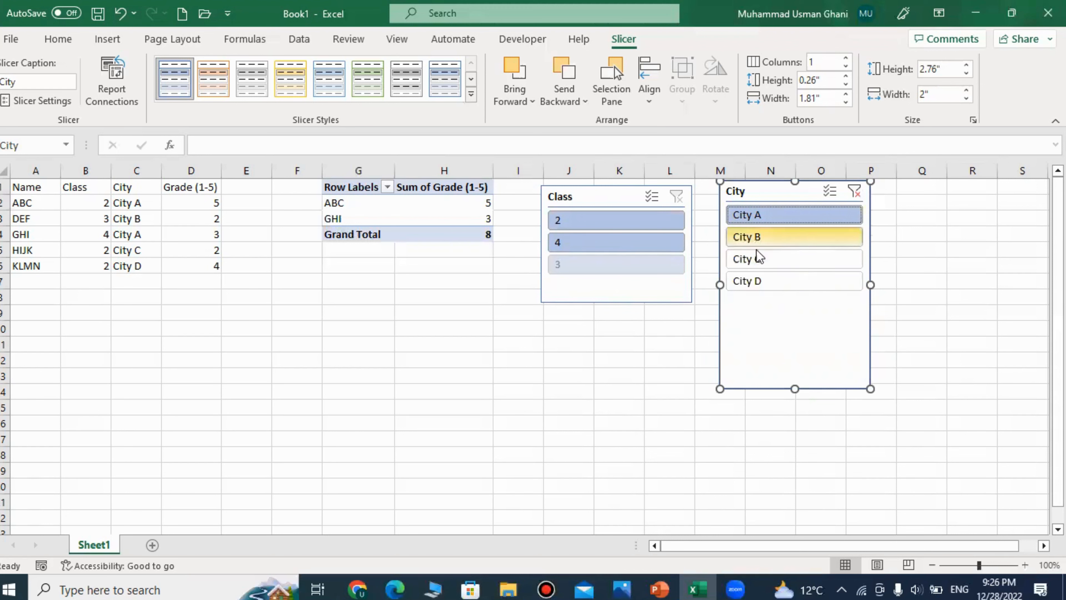
pyautogui.click(756, 263)
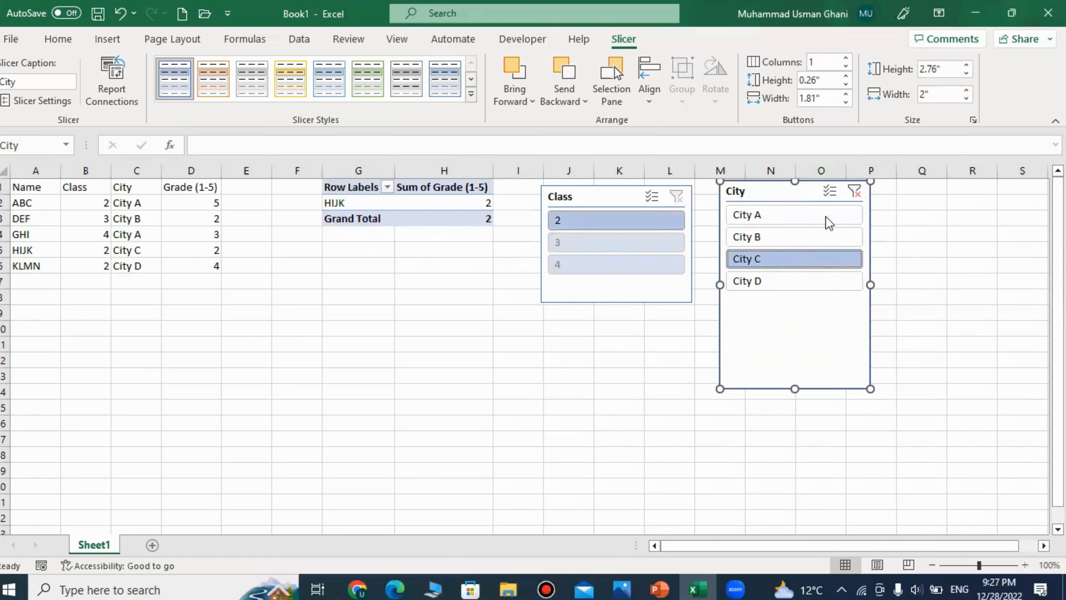
# Filter the PivotTable to City A with the City slicer, and clear the City filter
pyautogui.click(857, 213)
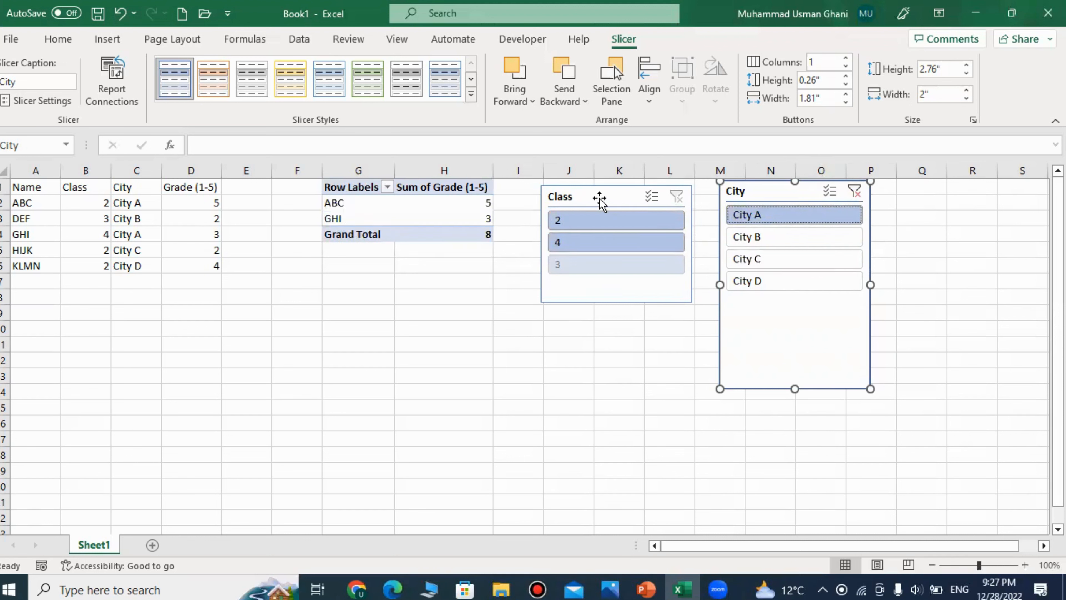
pyautogui.click(854, 194)
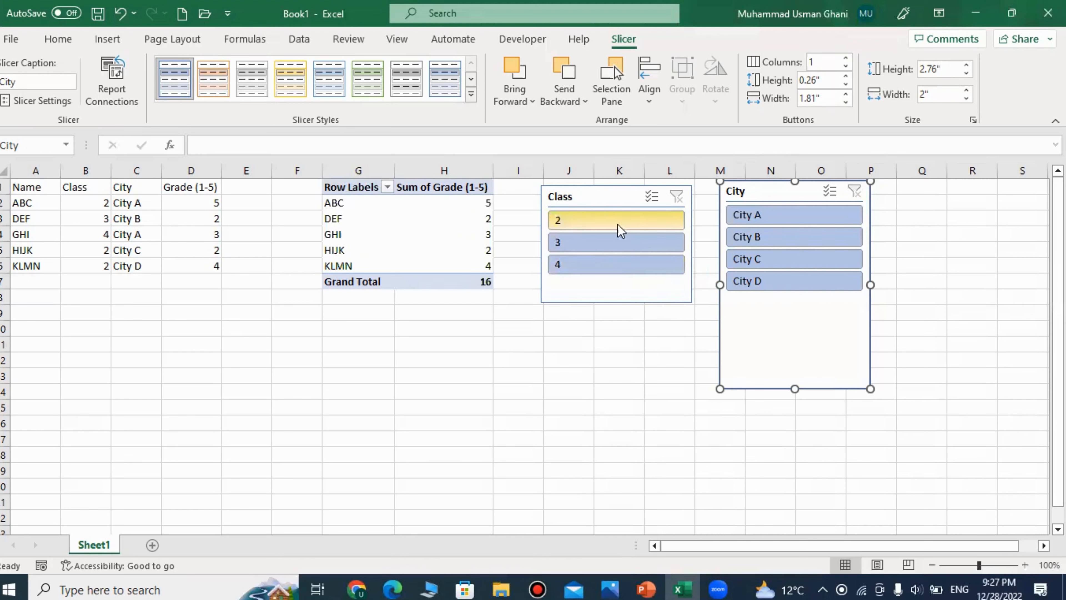
# Filter the PivotTable to Classes 2 and 4 together with the Class slicer, and clear the Class filter
pyautogui.click(567, 224)
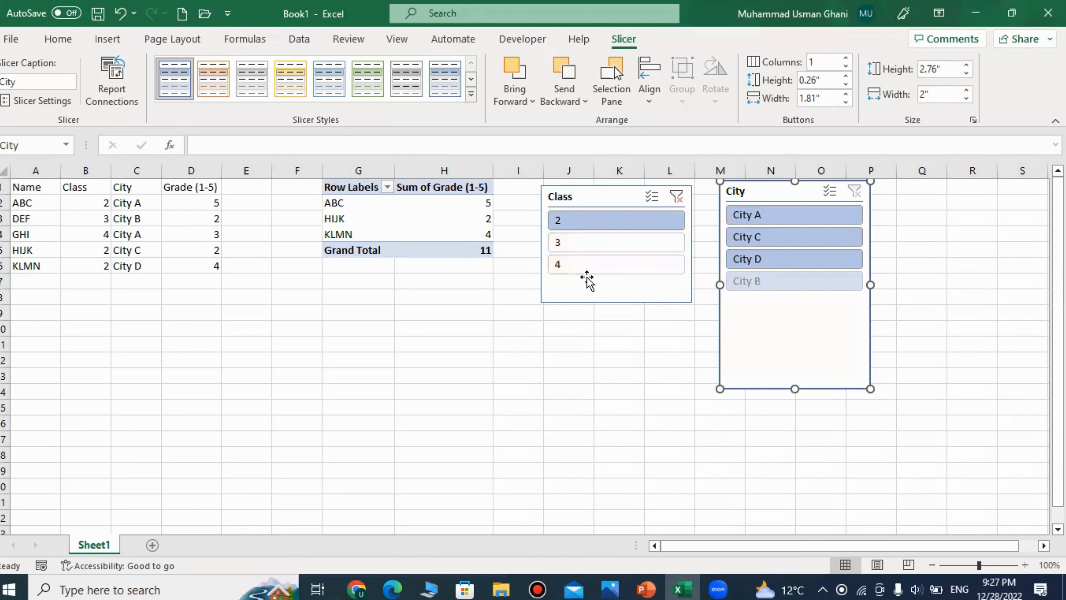
pyautogui.keyDown('ctrl'); pyautogui.click(581, 265); pyautogui.keyUp('ctrl')
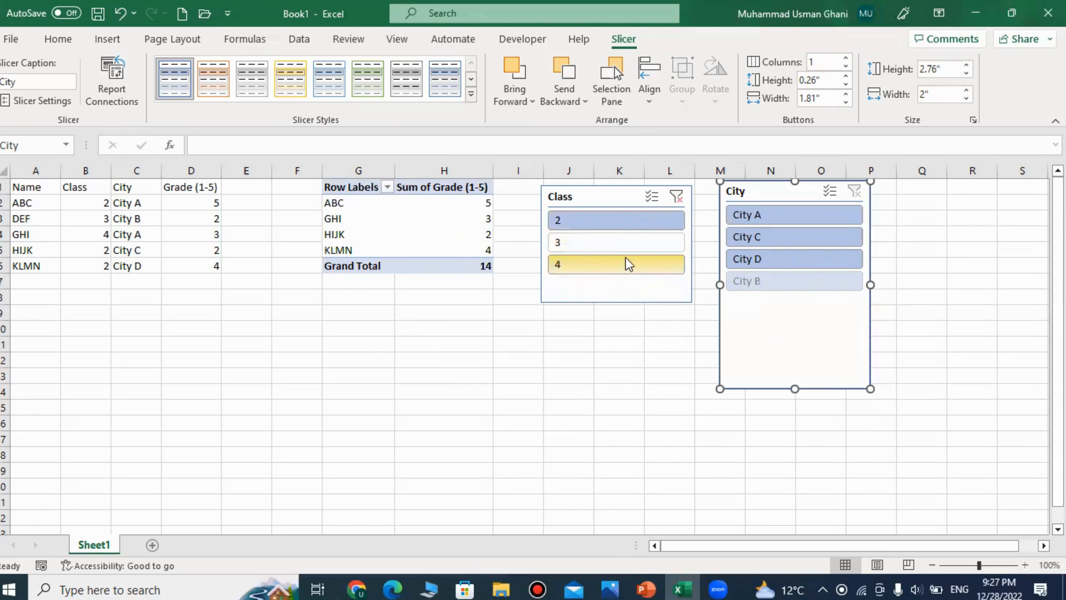
pyautogui.click(677, 199)
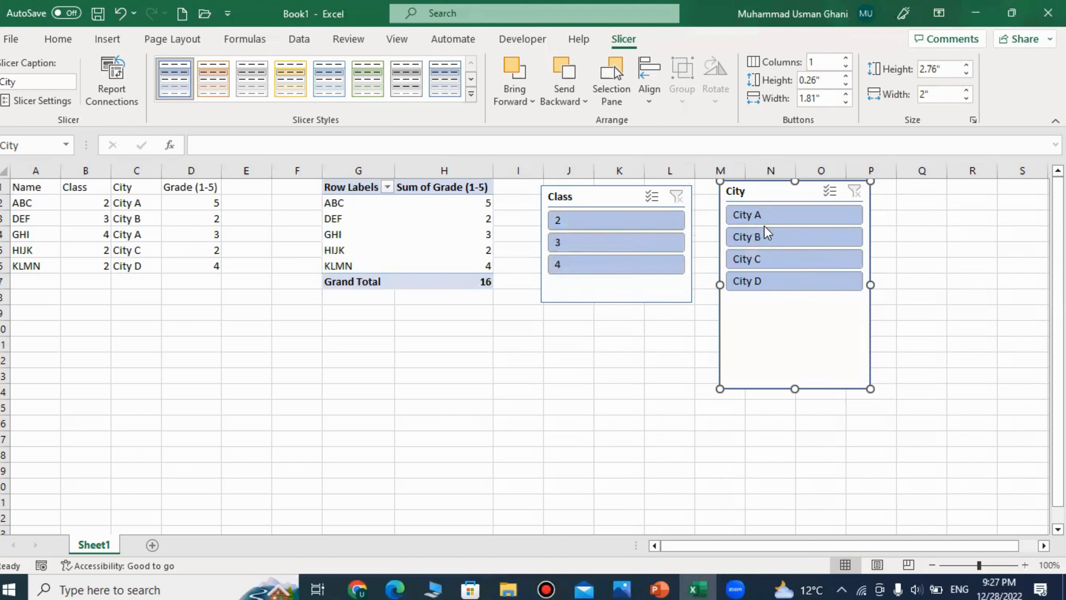
# Filter the PivotTable to City B, add City D and City C using the slicer's multi-select mode, and clear the City filter
pyautogui.click(769, 246)
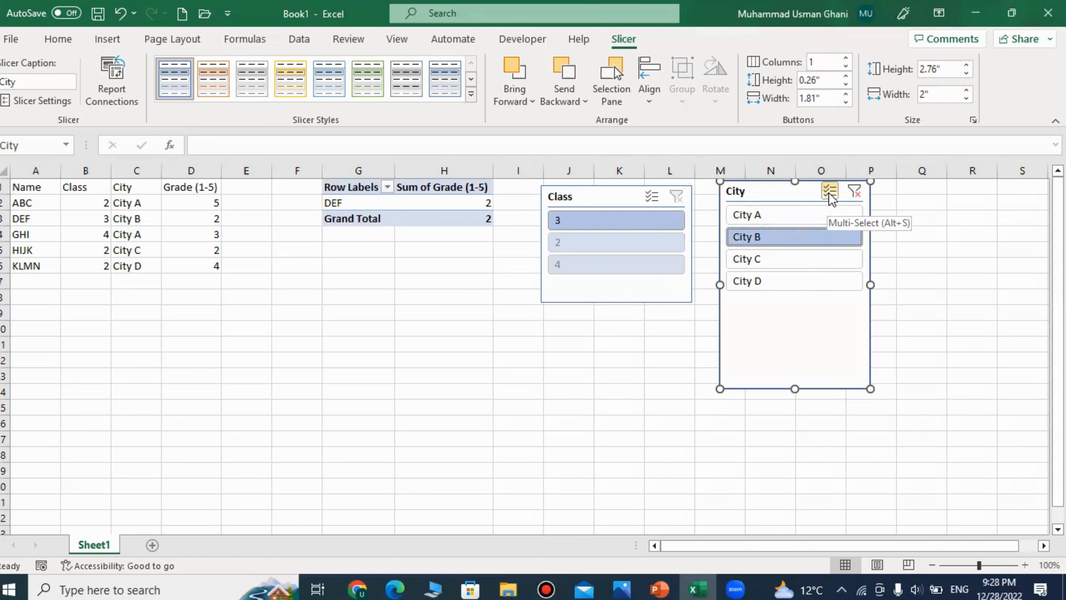
pyautogui.click(828, 192)
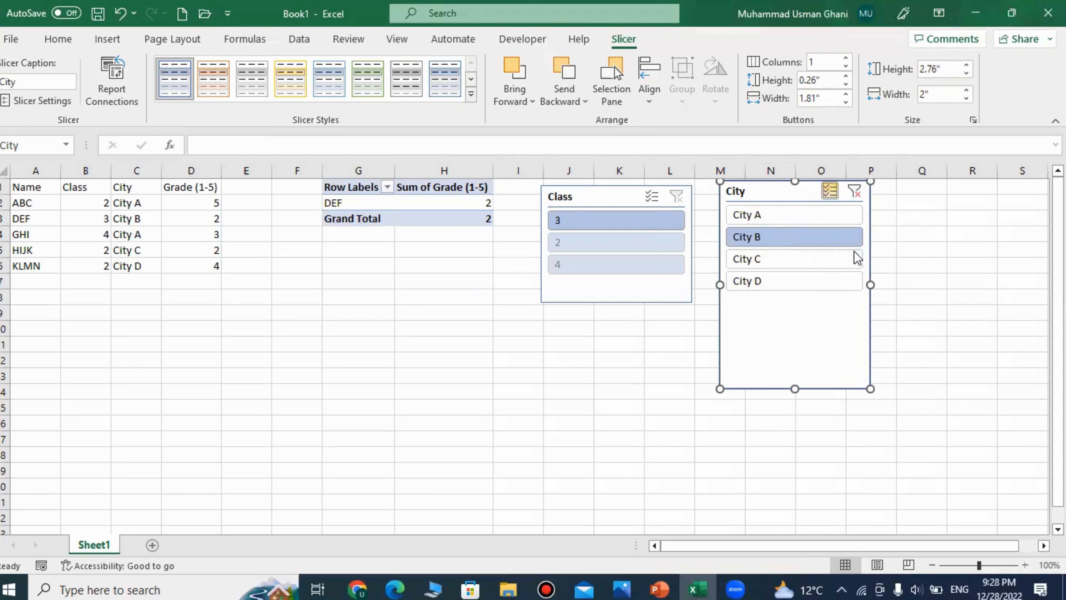
pyautogui.click(802, 281)
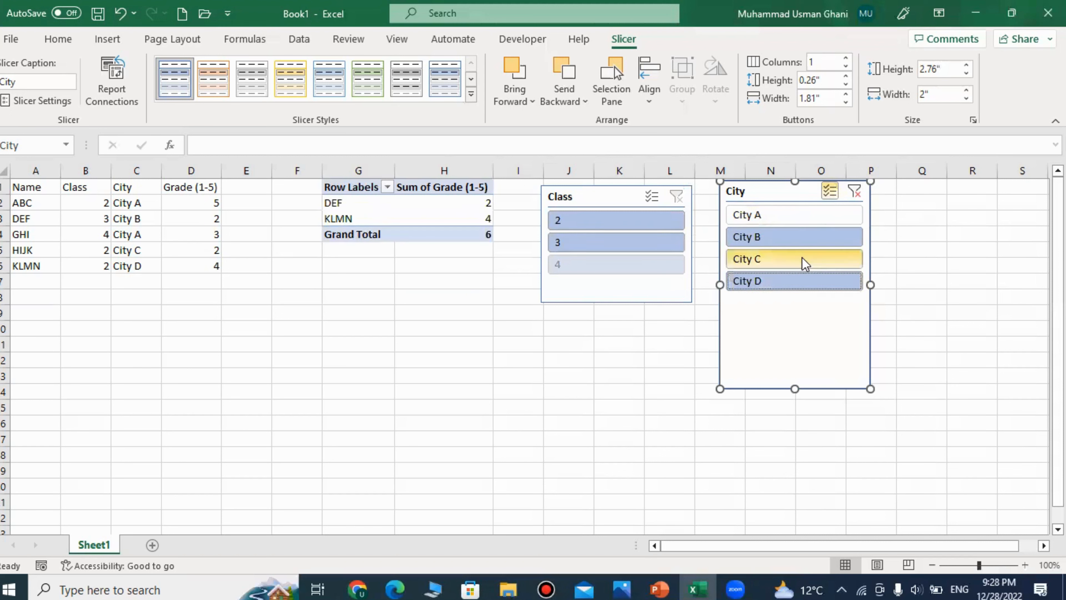
pyautogui.click(801, 269)
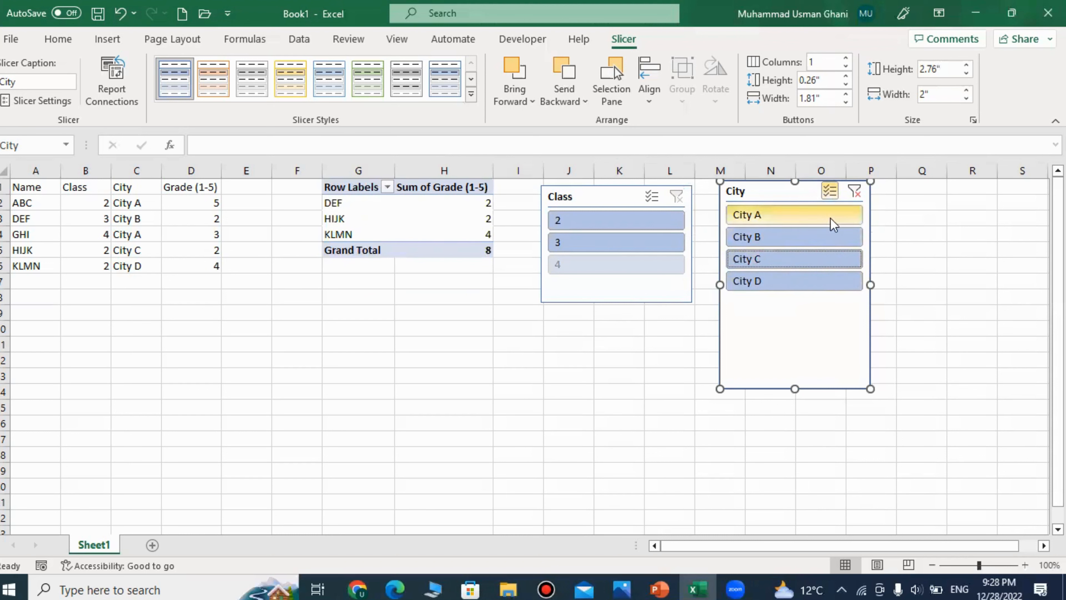
pyautogui.click(830, 191)
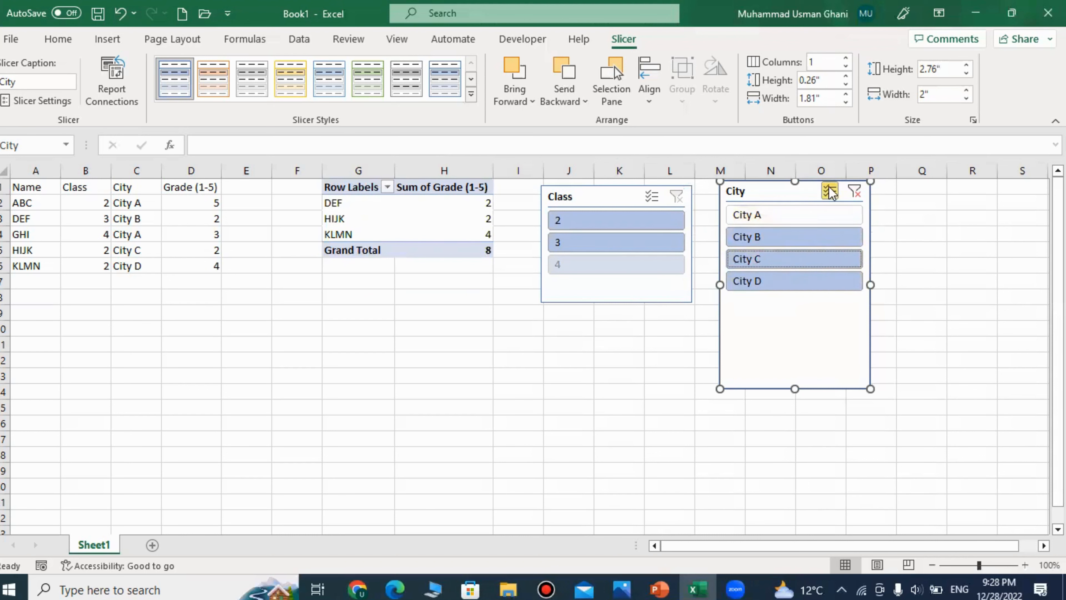
pyautogui.click(855, 193)
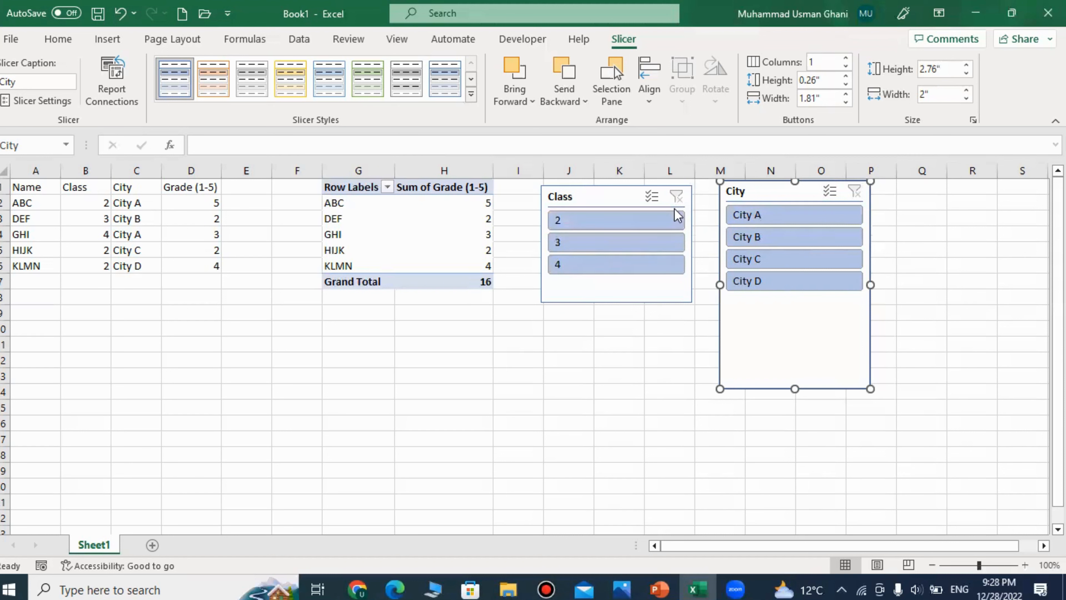
# Select the adjacent City A and City B together as a range in the City slicer, and clear the filter
pyautogui.click(758, 212)
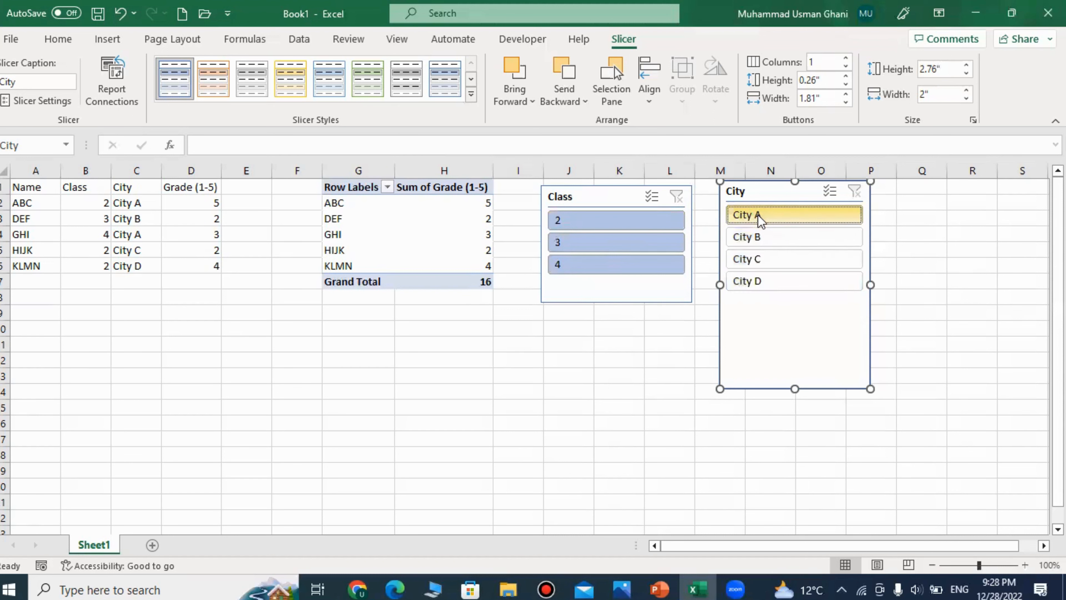
pyautogui.moveTo(758, 218); pyautogui.dragTo(756, 242)
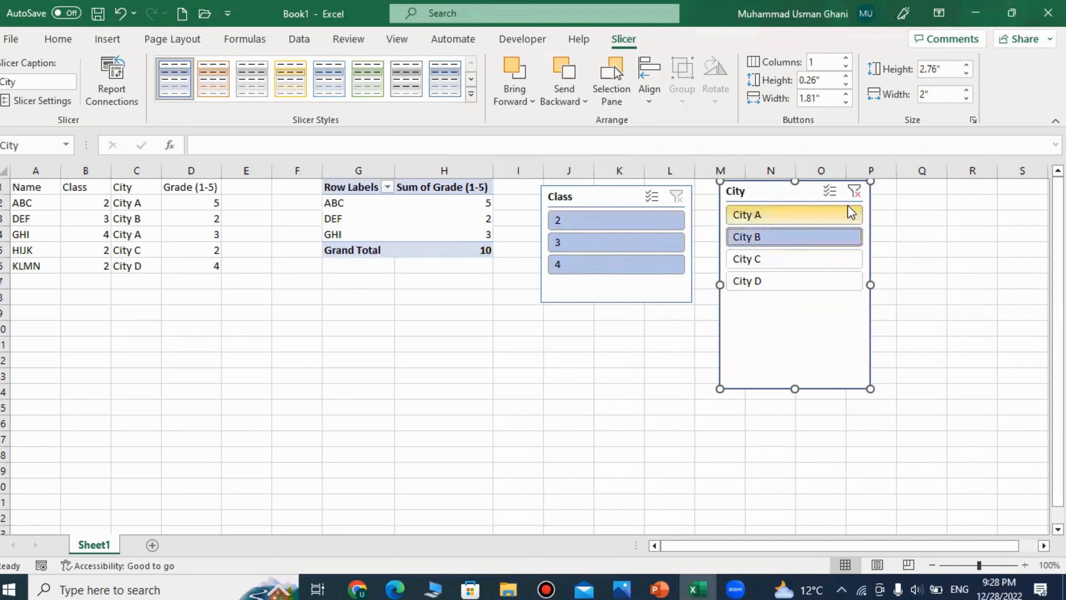
pyautogui.click(856, 193)
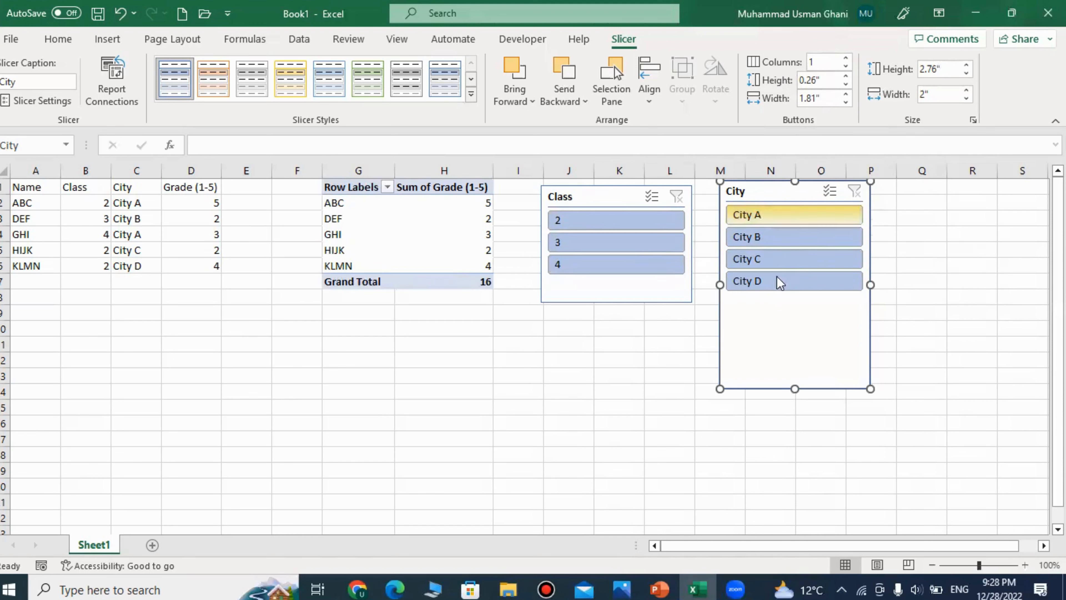
# Arrange the City slicer's buttons in 3 columns and resize the slicer to about 1.15" high and 2.35" wide
pyautogui.click(845, 58)
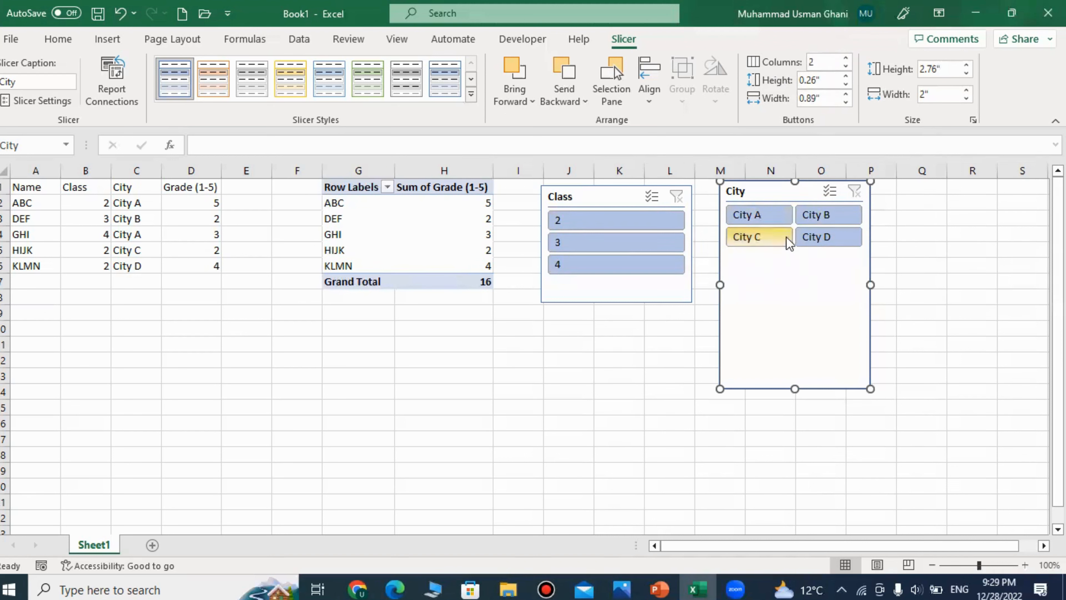
pyautogui.click(846, 59)
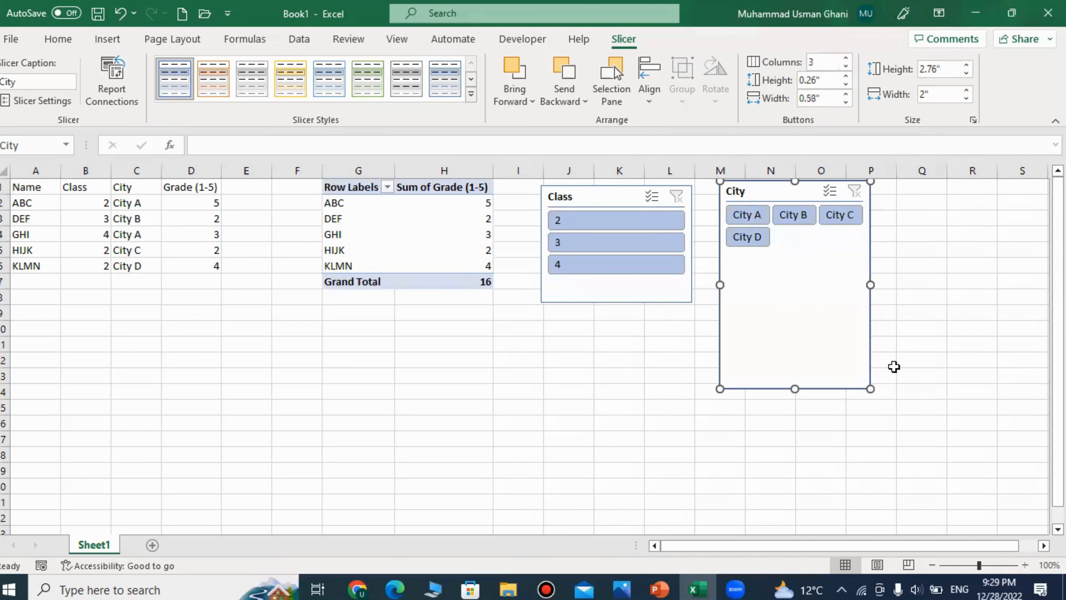
pyautogui.moveTo(798, 388); pyautogui.dragTo(797, 267)
pyautogui.moveTo(870, 226); pyautogui.dragTo(897, 226)
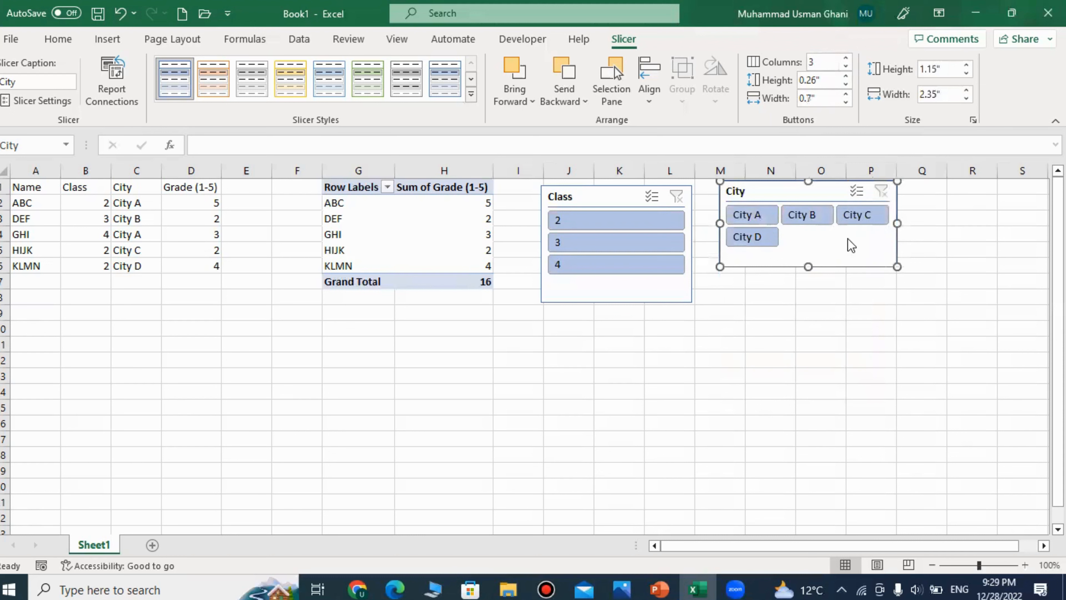
# Try fewer button columns in the City slicer, set it back to 3 columns, and slightly shorten the slicer
pyautogui.click(842, 67)
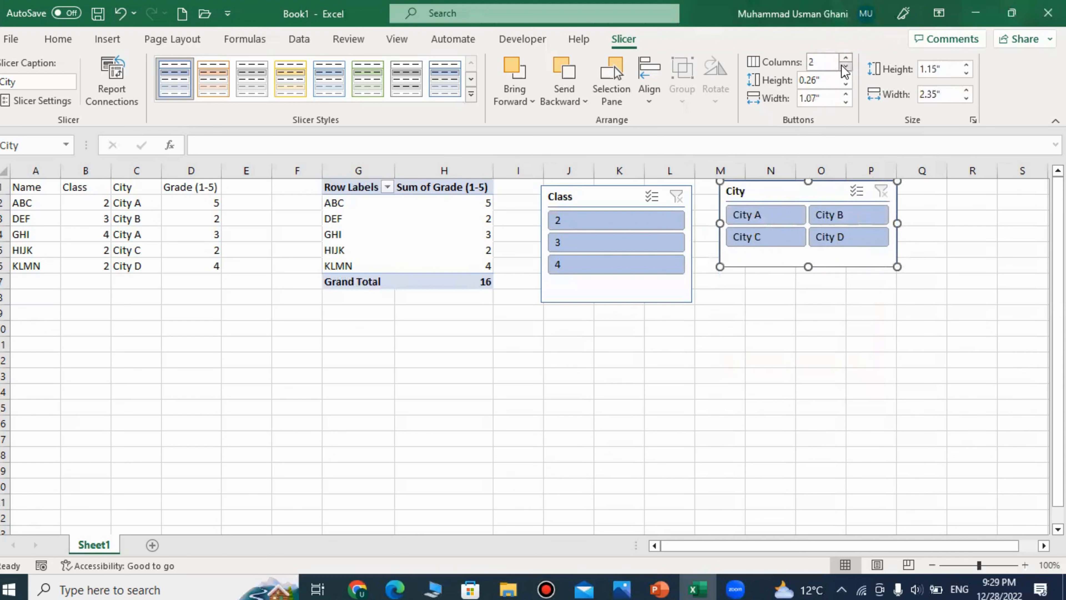
pyautogui.click(842, 67)
pyautogui.click(843, 60)
pyautogui.click(843, 60)
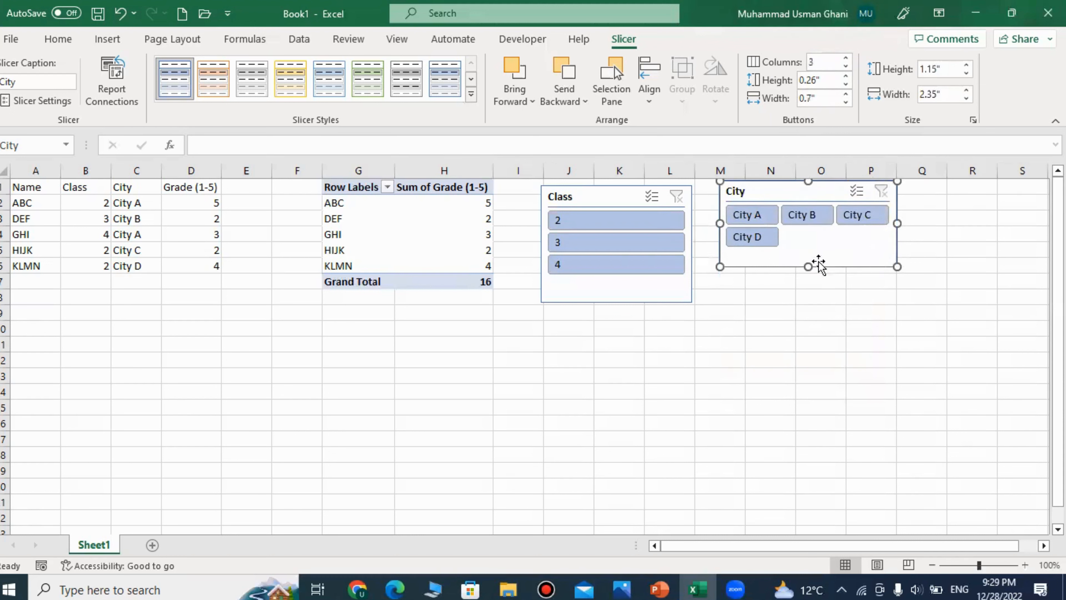
pyautogui.moveTo(808, 266); pyautogui.dragTo(809, 256)
pyautogui.click(812, 323)
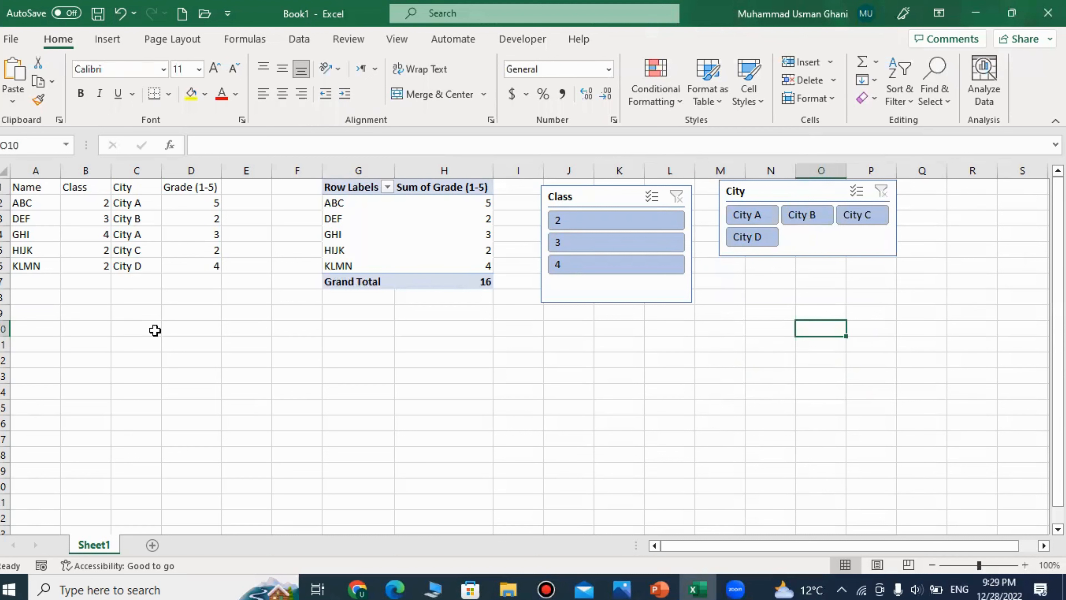
pyautogui.click(45, 186)
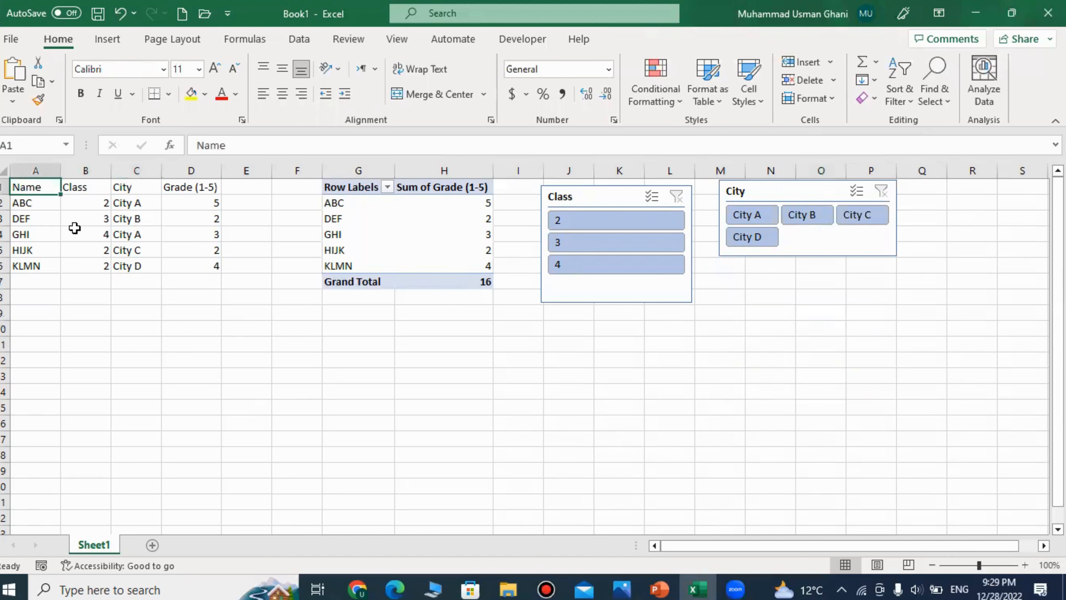
pyautogui.click(38, 204)
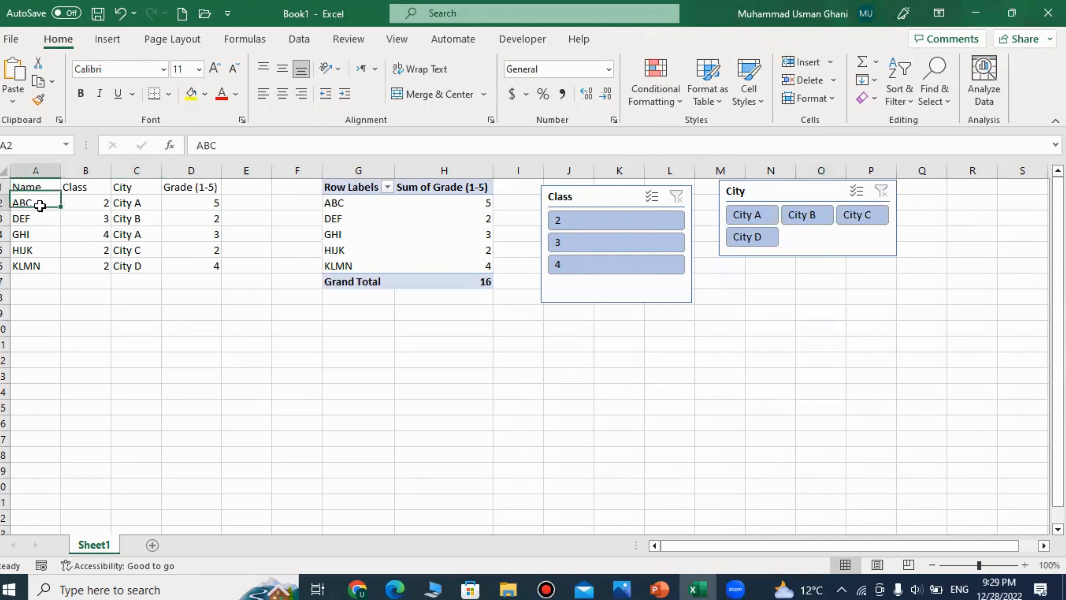
pyautogui.click(85, 232)
pyautogui.click(46, 203)
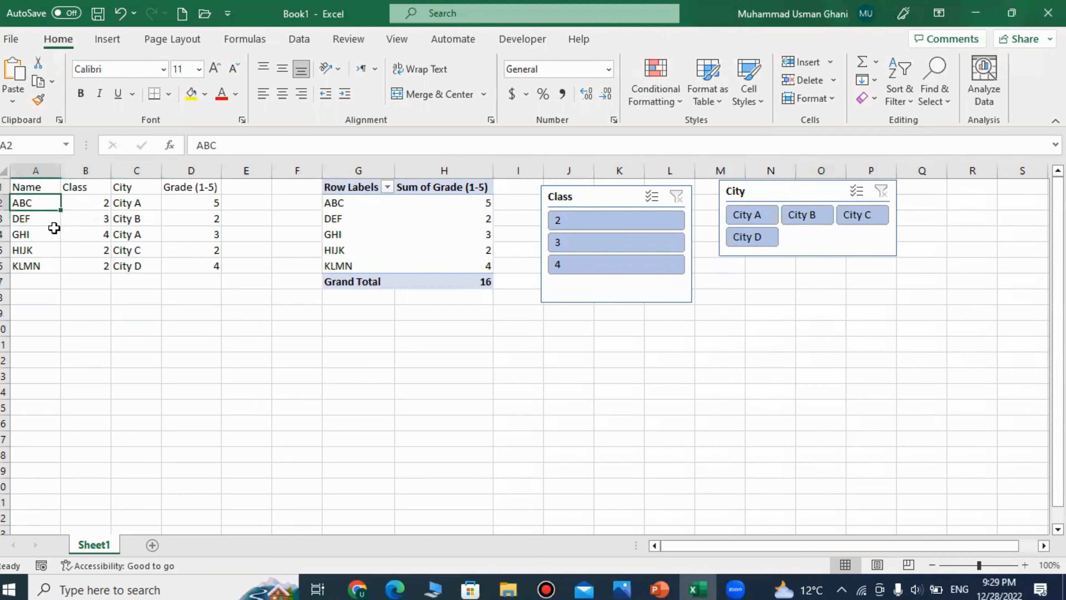
pyautogui.click(49, 247)
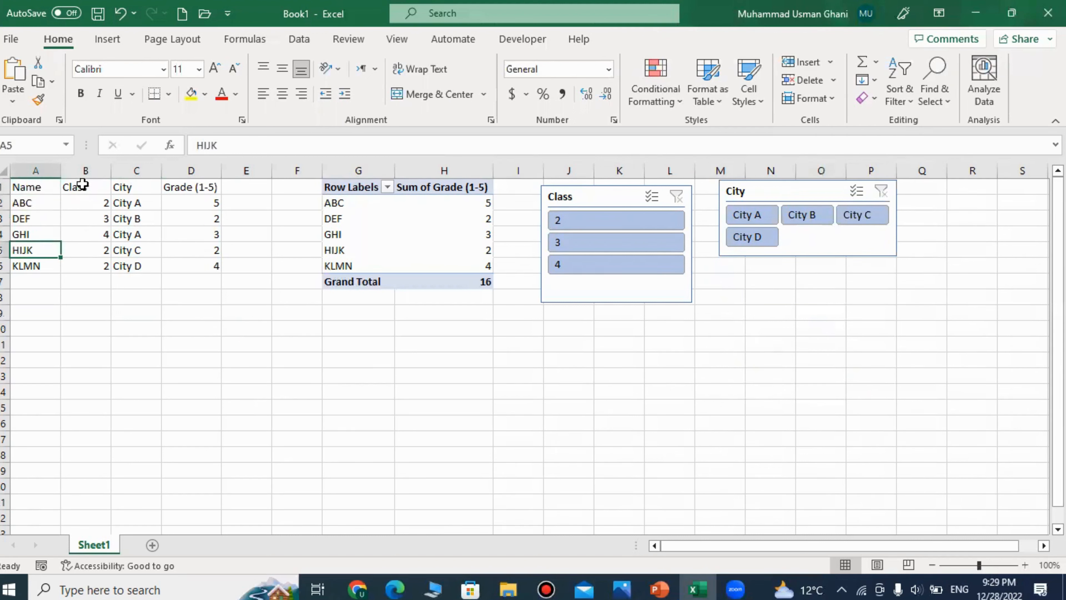
pyautogui.click(233, 187)
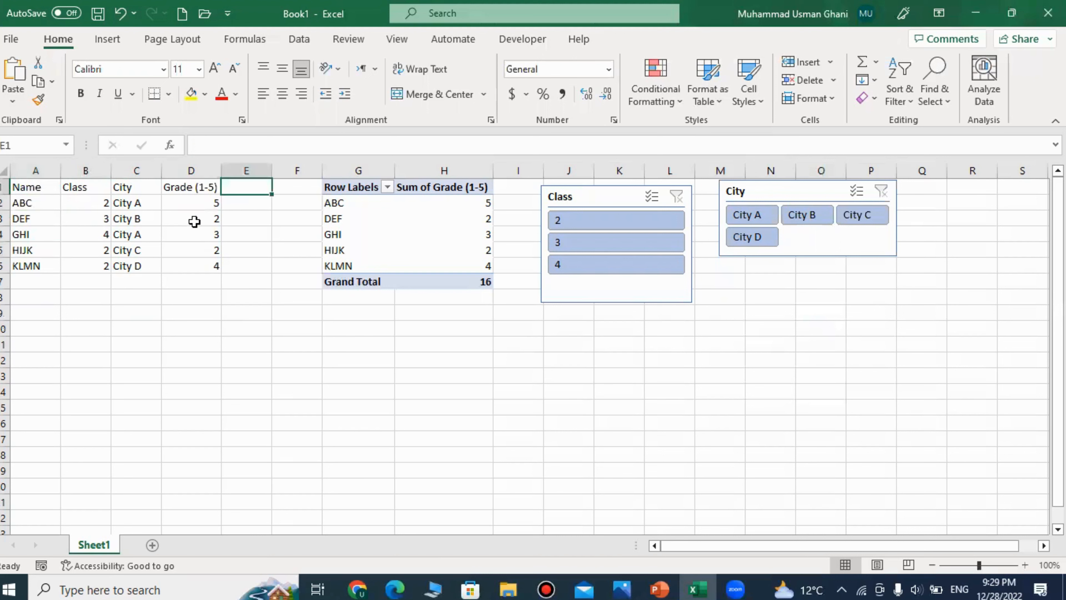
pyautogui.click(266, 232)
pyautogui.click(246, 188)
pyautogui.click(244, 248)
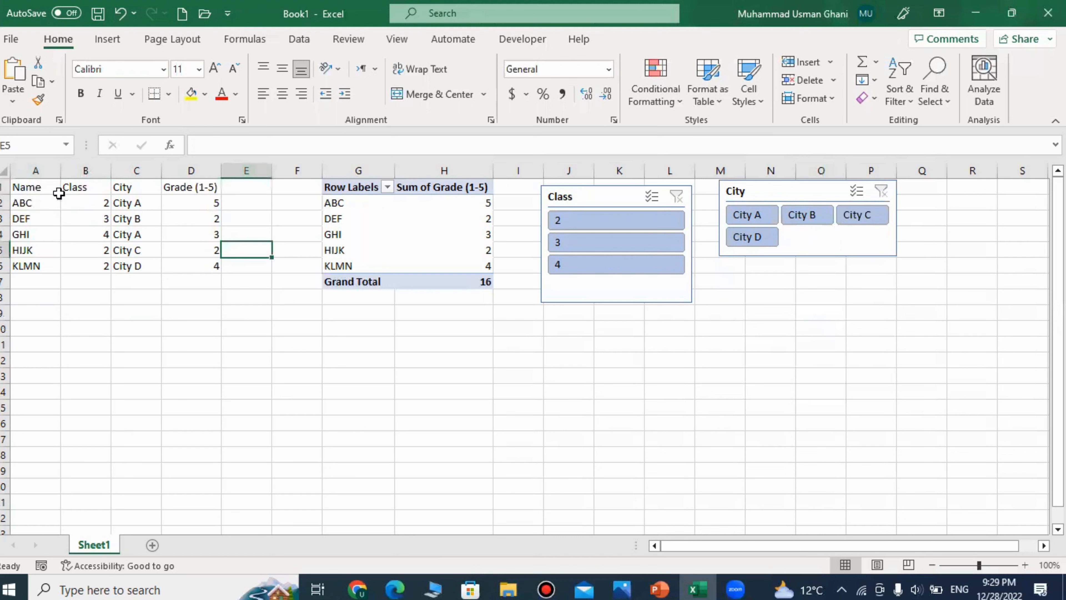
# Insert a new column before the Name column and give it the header Date in A1
pyautogui.click(36, 170)
pyautogui.rightClick(42, 172)
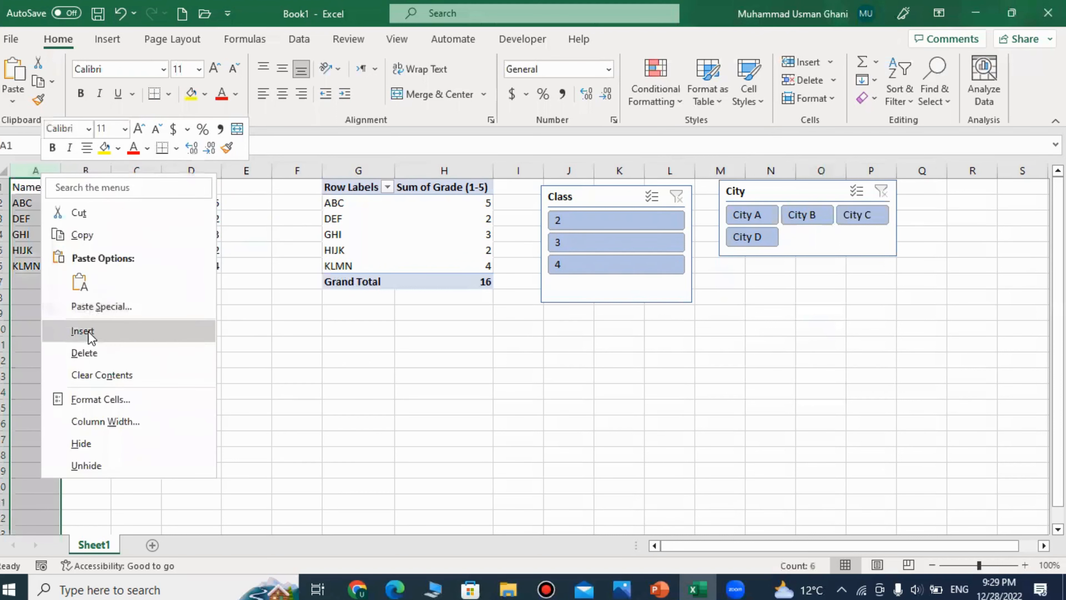
pyautogui.click(83, 331)
pyautogui.click(34, 201)
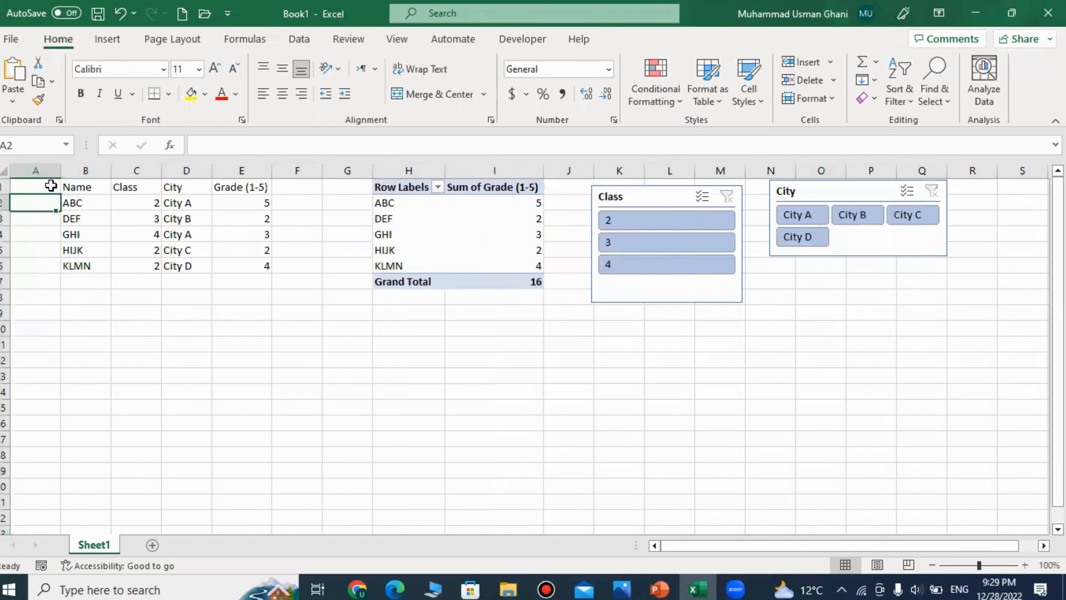
pyautogui.click(51, 185)
pyautogui.write('Date')
pyautogui.press('Return')
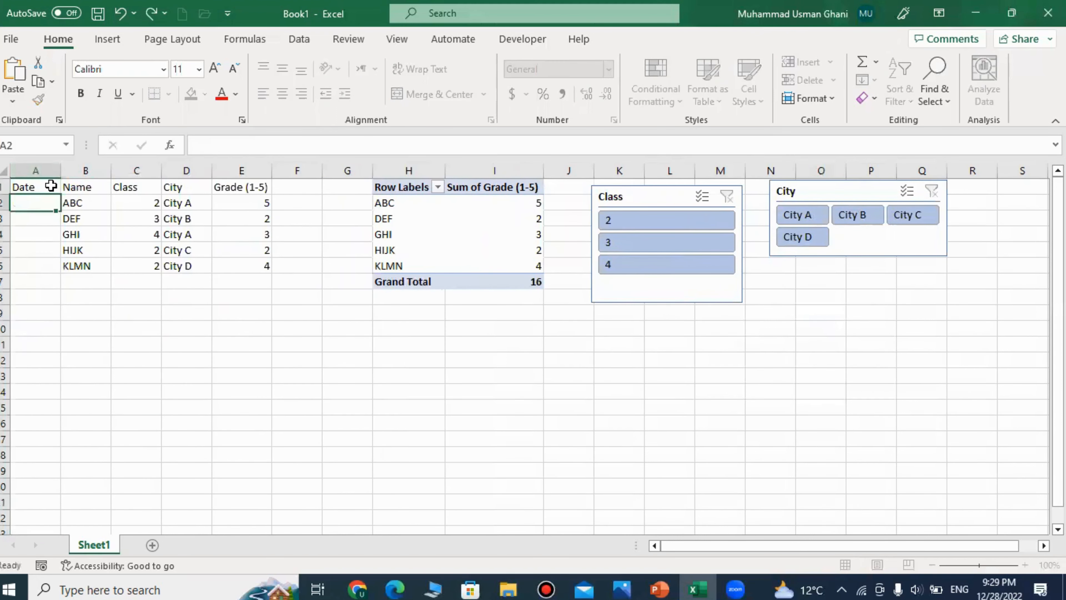
# Fill the Date column in A2:A6 with 6 Jun, 5 Jun, 3 August, 10 Nov and 5 October
pyautogui.write('6 jun')
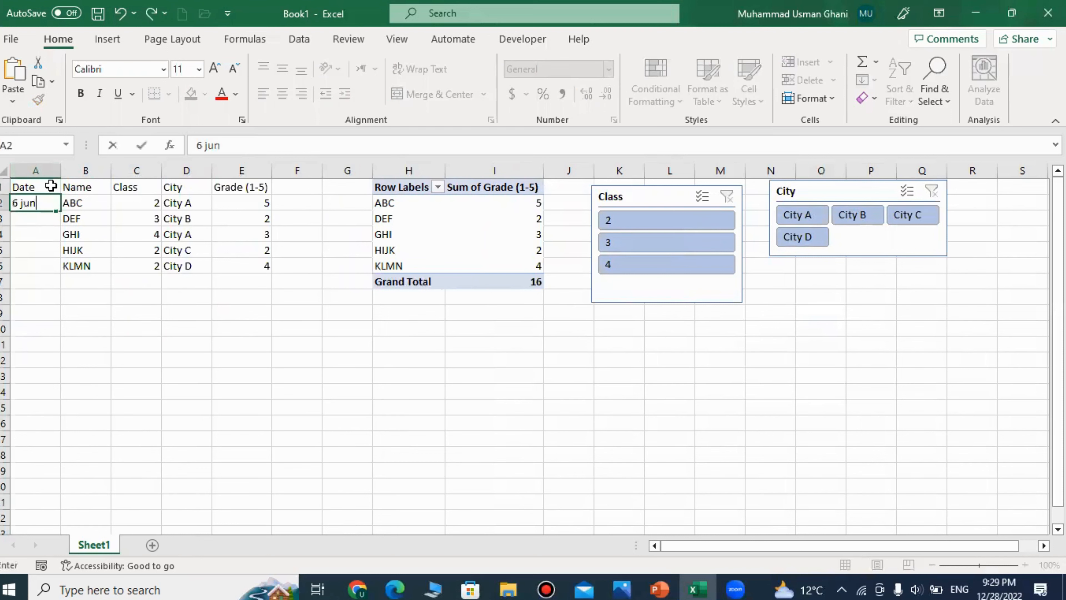
pyautogui.press('Return')
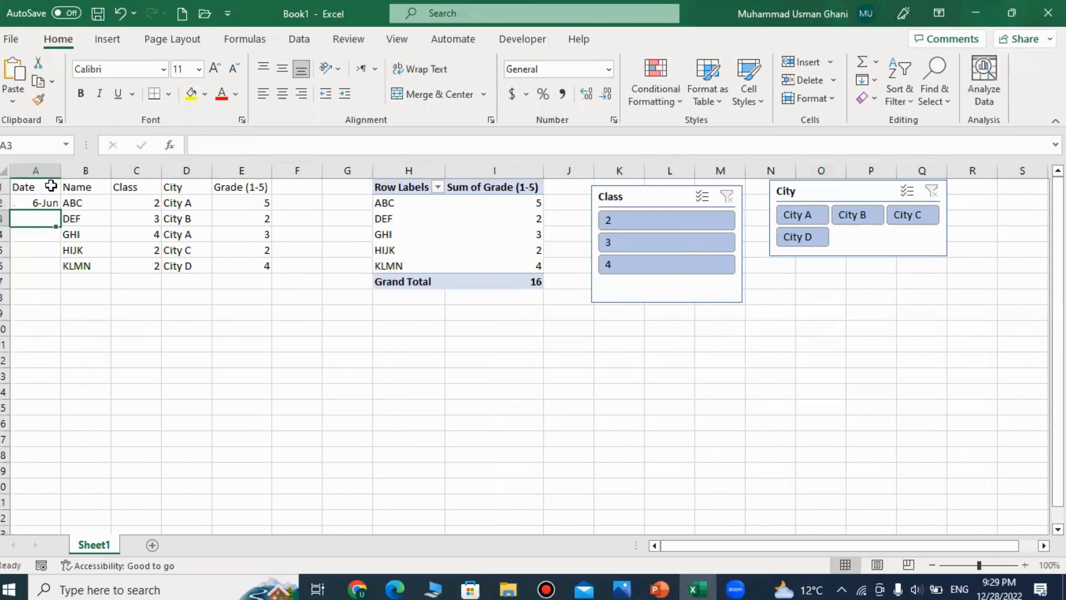
pyautogui.write('5 jun')
pyautogui.press('Return')
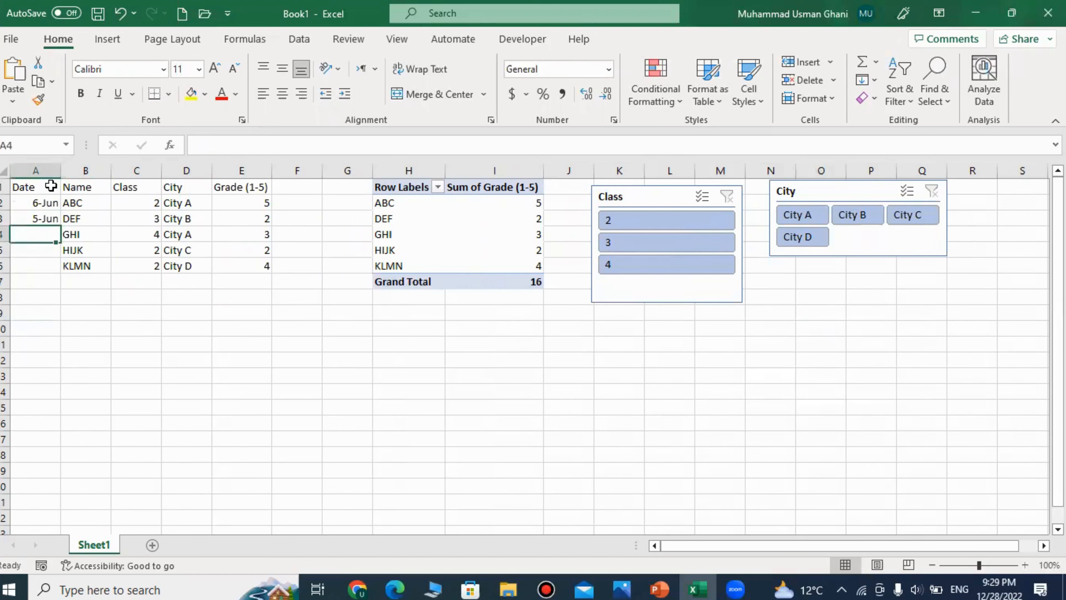
pyautogui.write('3 august')
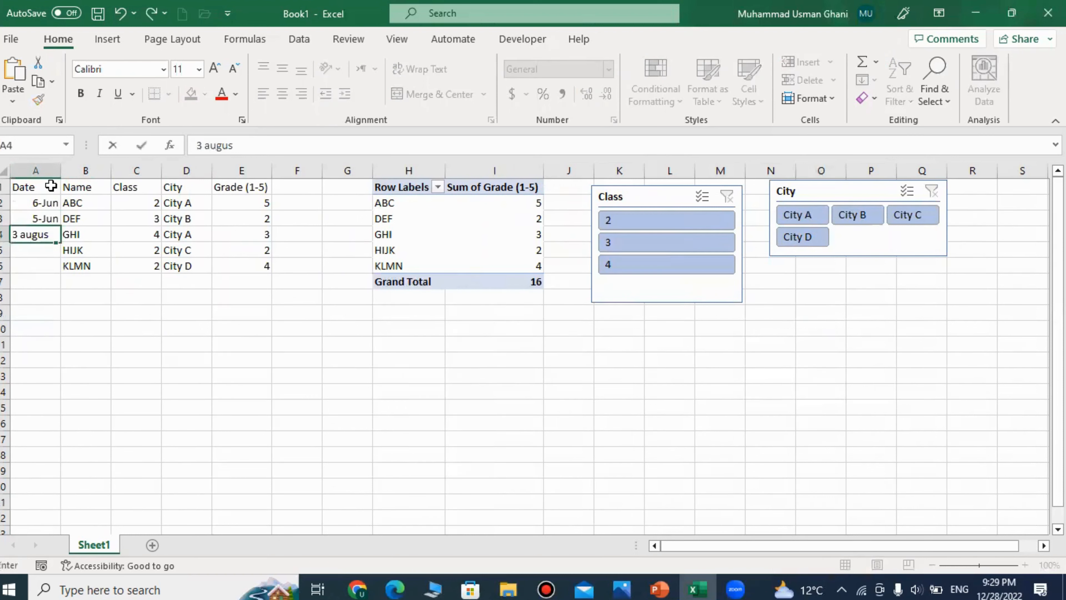
pyautogui.press('Return')
pyautogui.write('10 N')
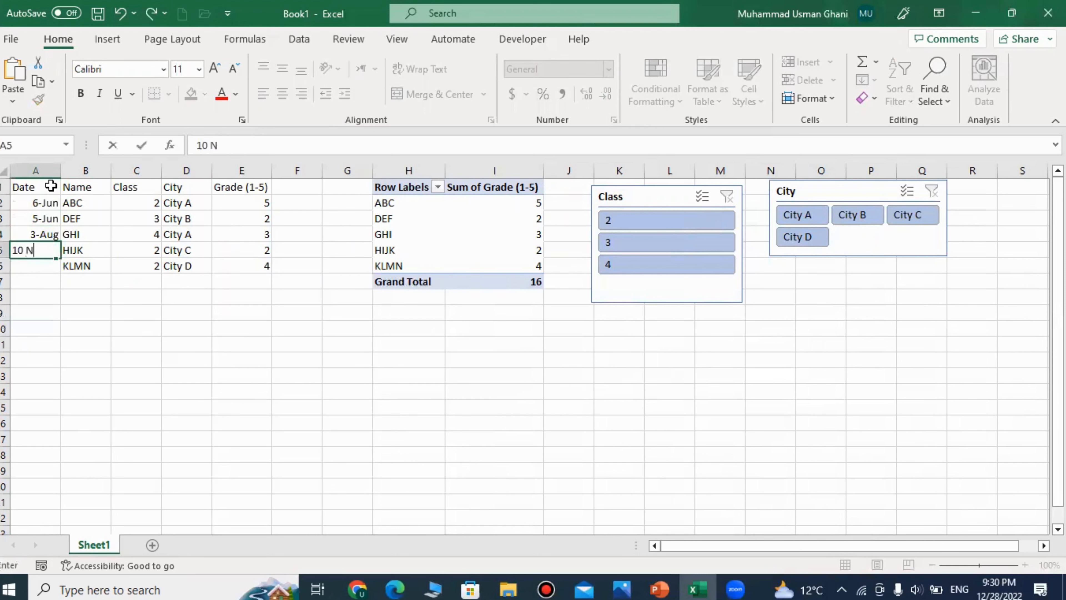
pyautogui.write('ov')
pyautogui.press('Return')
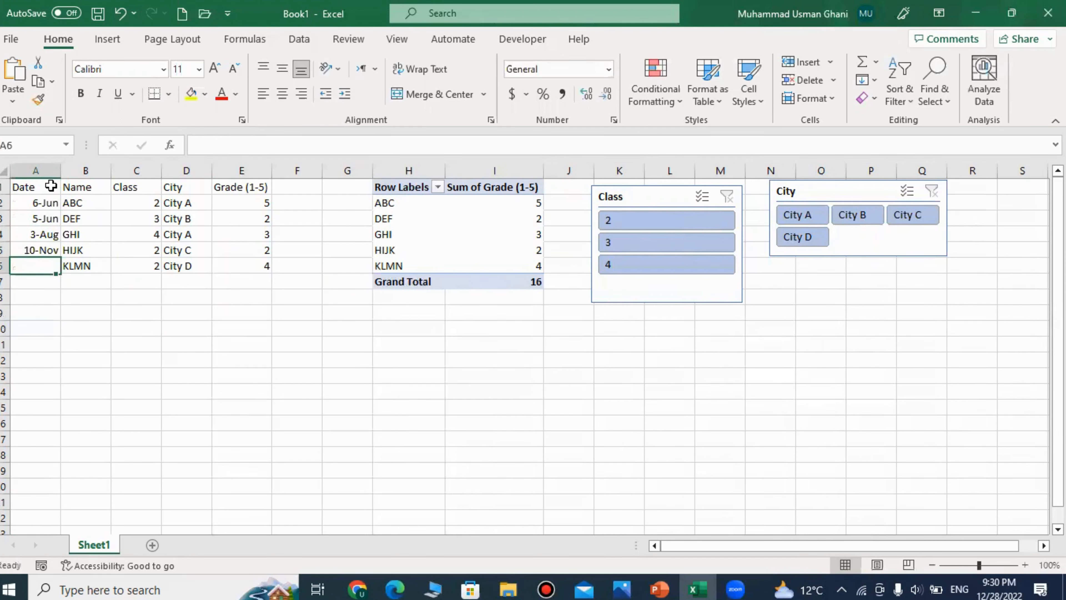
pyautogui.write('5 Octo')
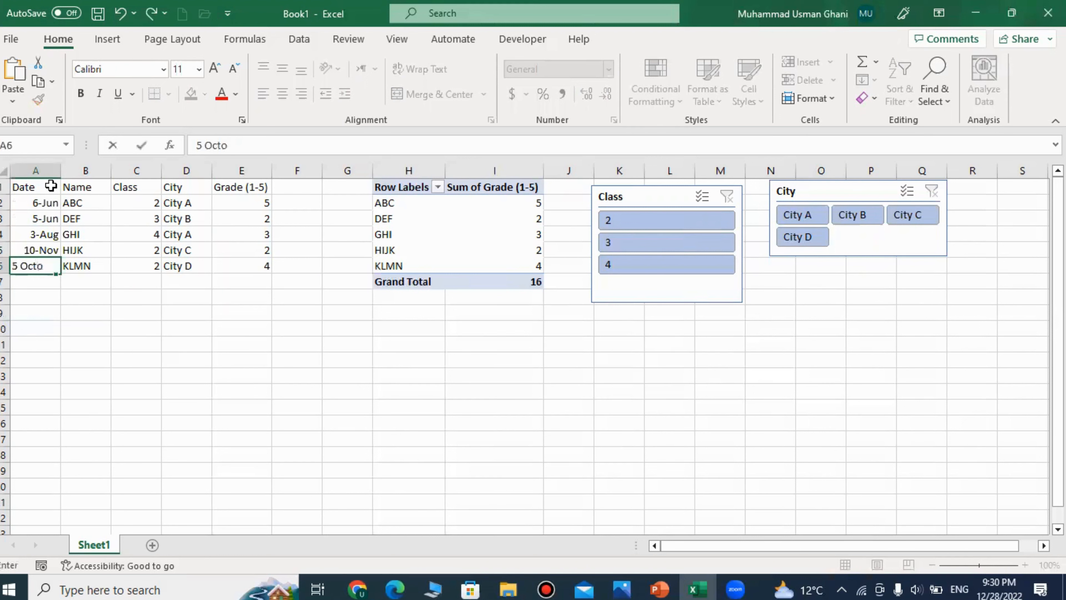
pyautogui.write('ber')
pyautogui.press('Return')
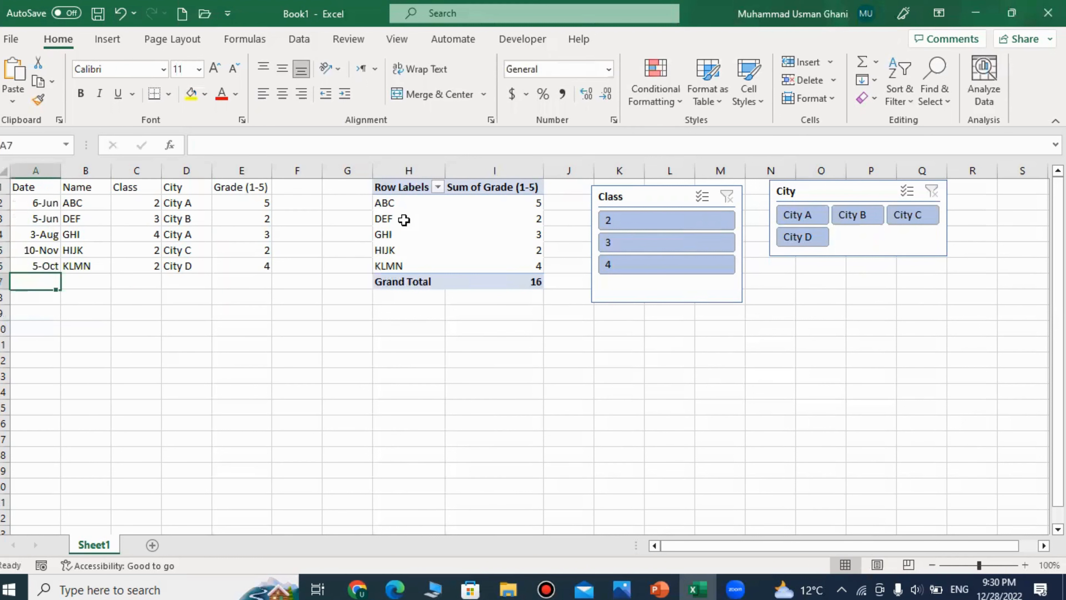
# Change the PivotTable's data source range to Sheet1!$A$1:$E$6 so it includes the Date column
pyautogui.click(412, 206)
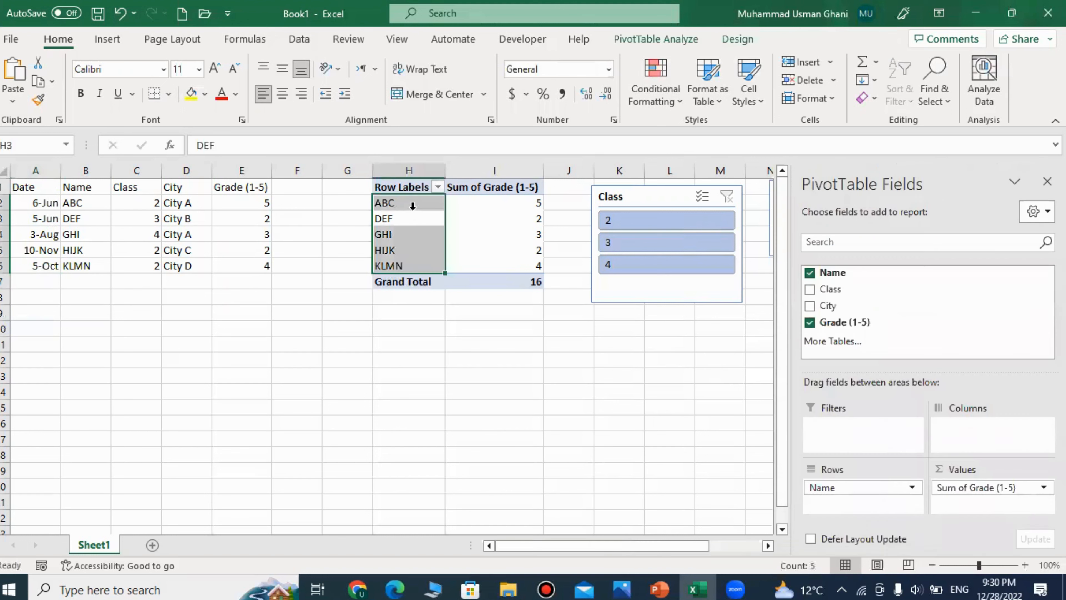
pyautogui.click(416, 203)
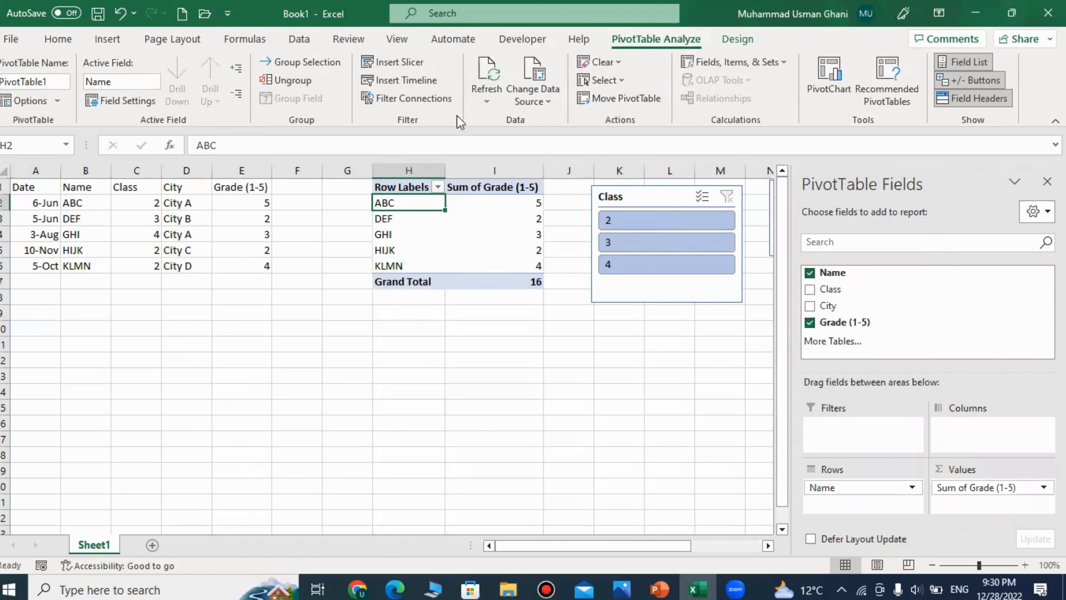
pyautogui.click(544, 80)
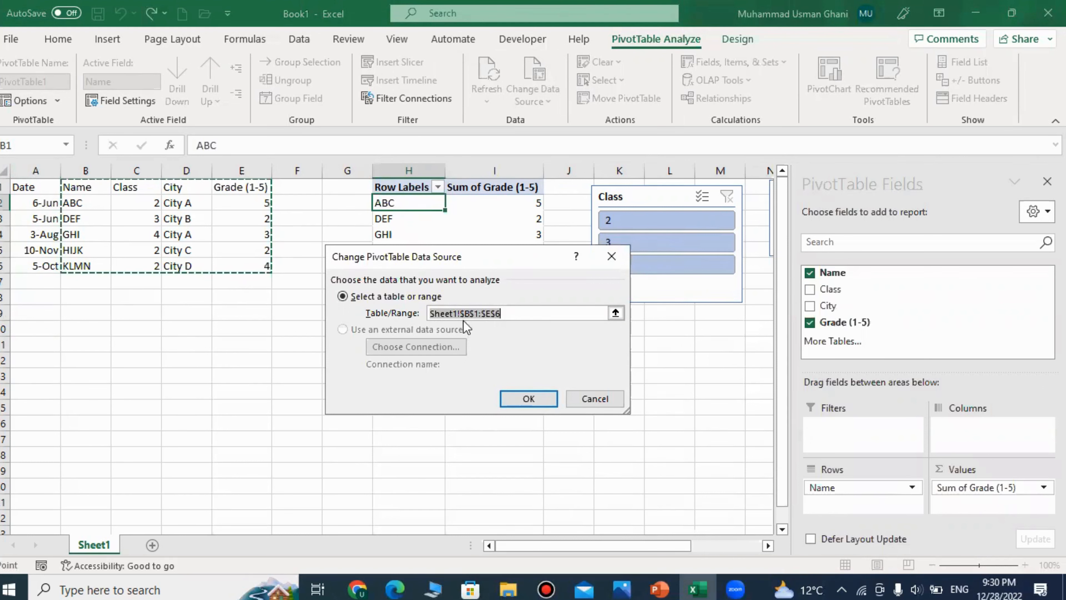
pyautogui.click(470, 314)
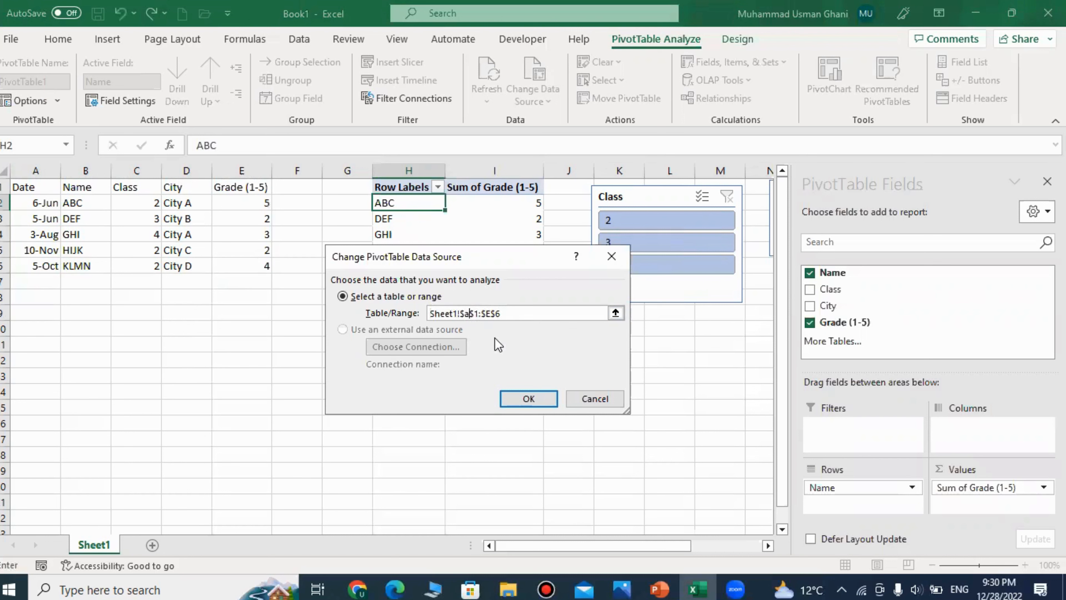
pyautogui.click(520, 397)
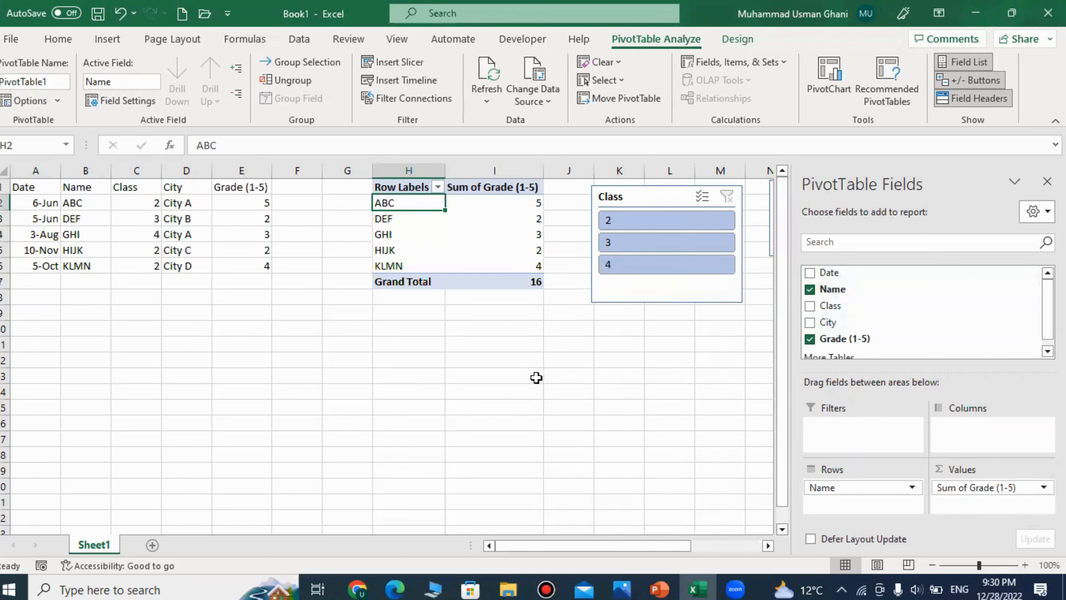
# Delete the Class and City slicers from the sheet
pyautogui.click(645, 192)
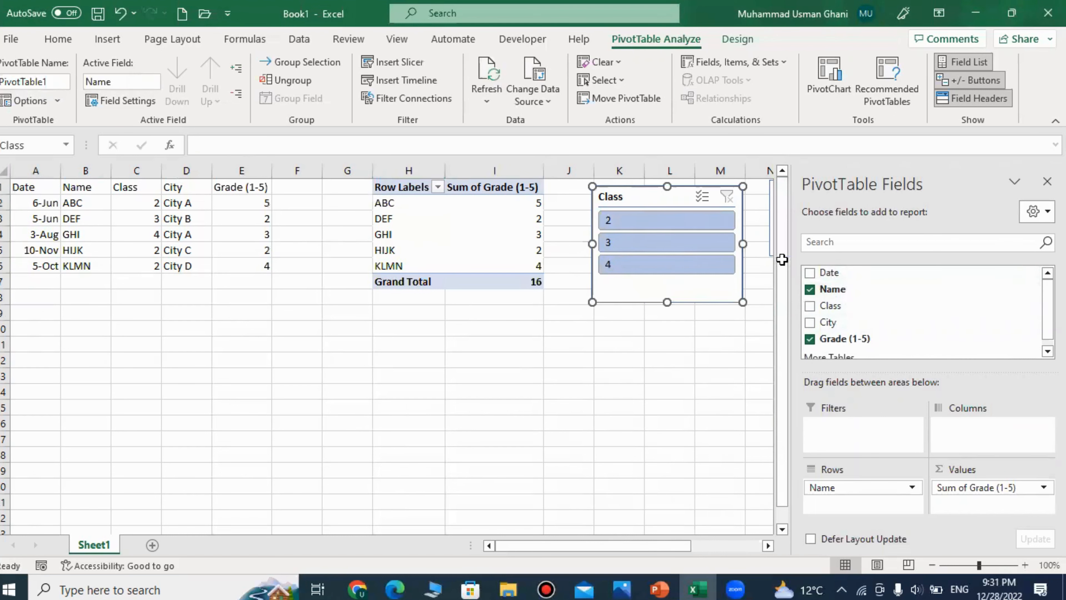
pyautogui.press('Delete')
pyautogui.click(705, 297)
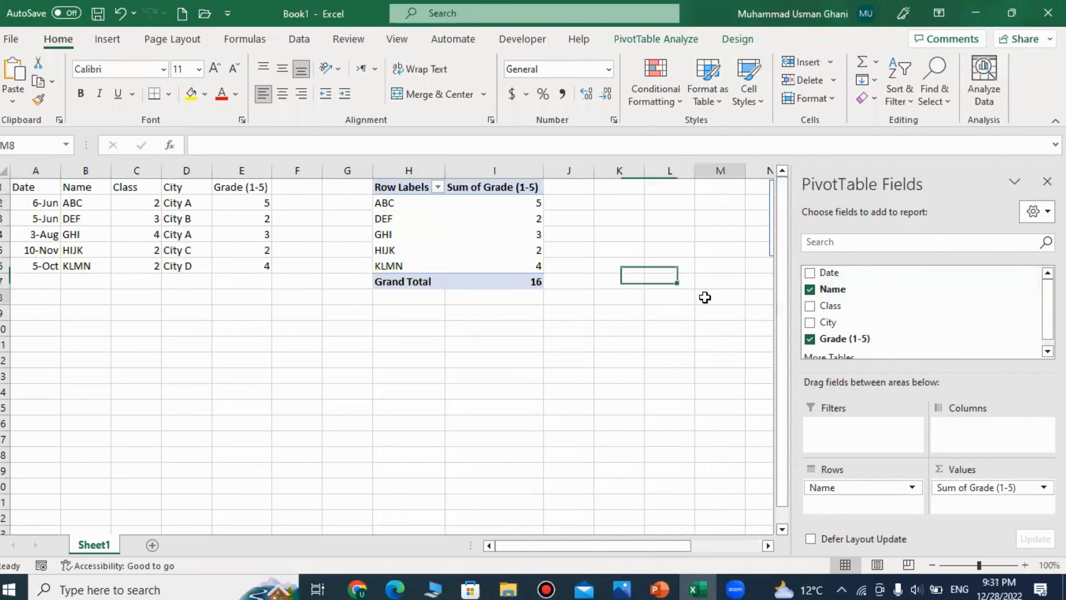
pyautogui.click(800, 191)
pyautogui.moveTo(800, 191); pyautogui.dragTo(676, 232)
pyautogui.press('Delete')
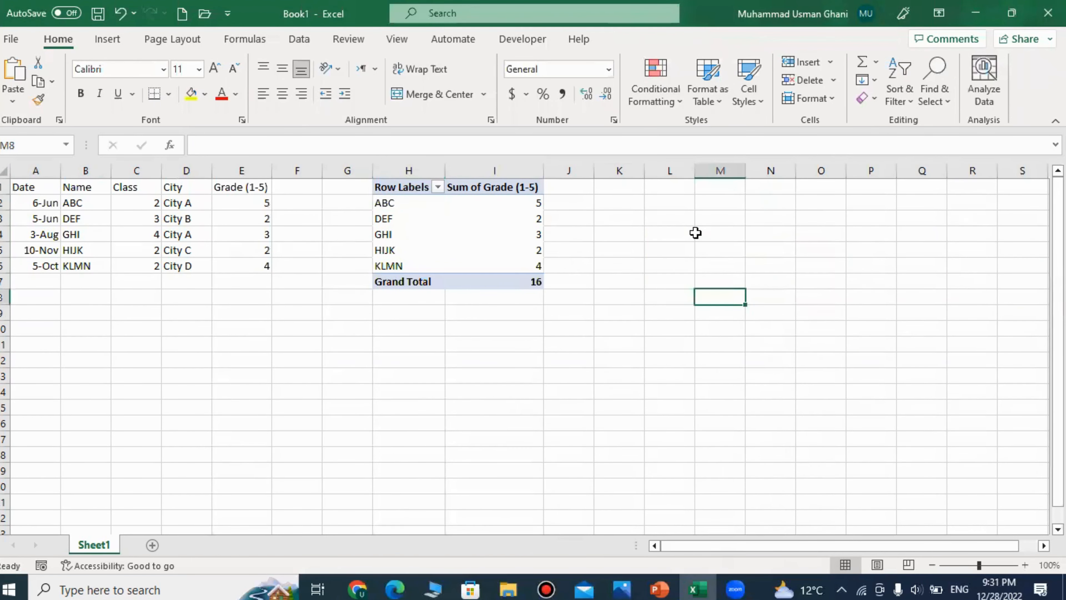
# Insert a timeline for the PivotTable based on the Date field
pyautogui.click(402, 205)
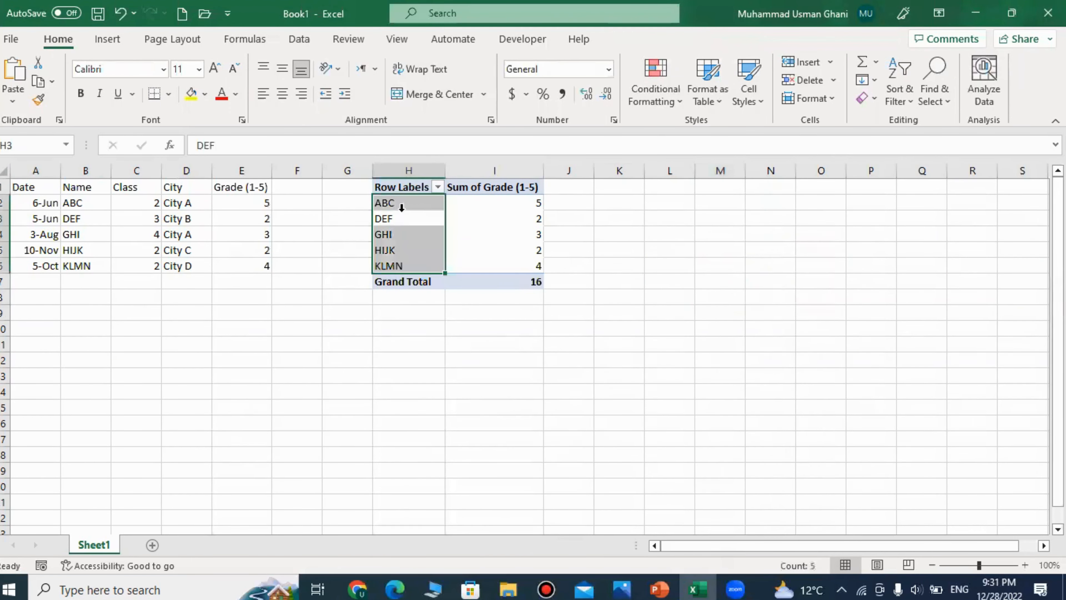
pyautogui.click(466, 311)
pyautogui.moveTo(399, 219); pyautogui.dragTo(480, 218)
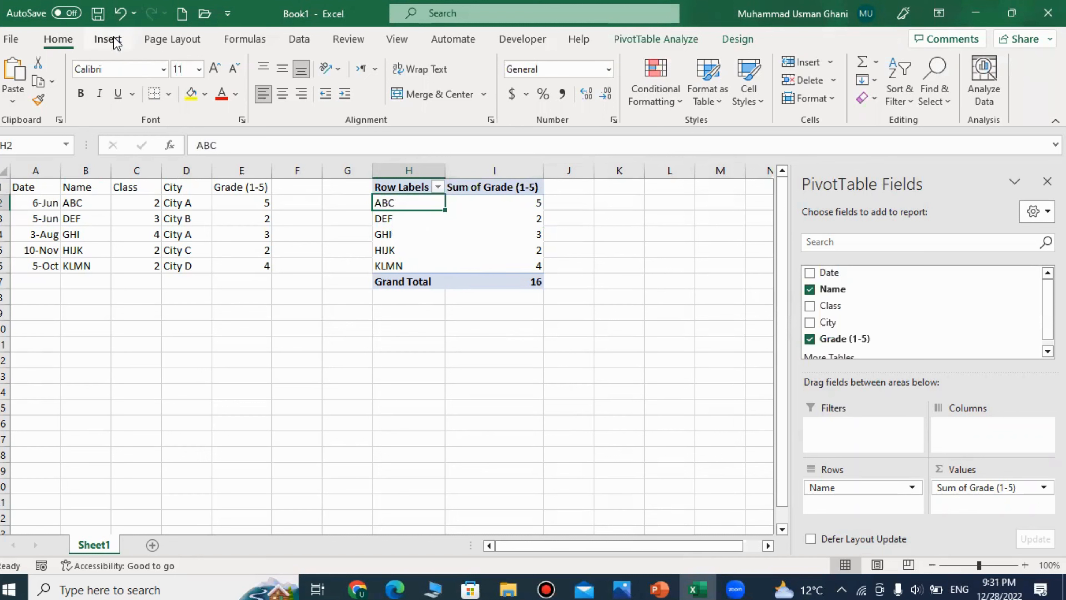
pyautogui.click(116, 43)
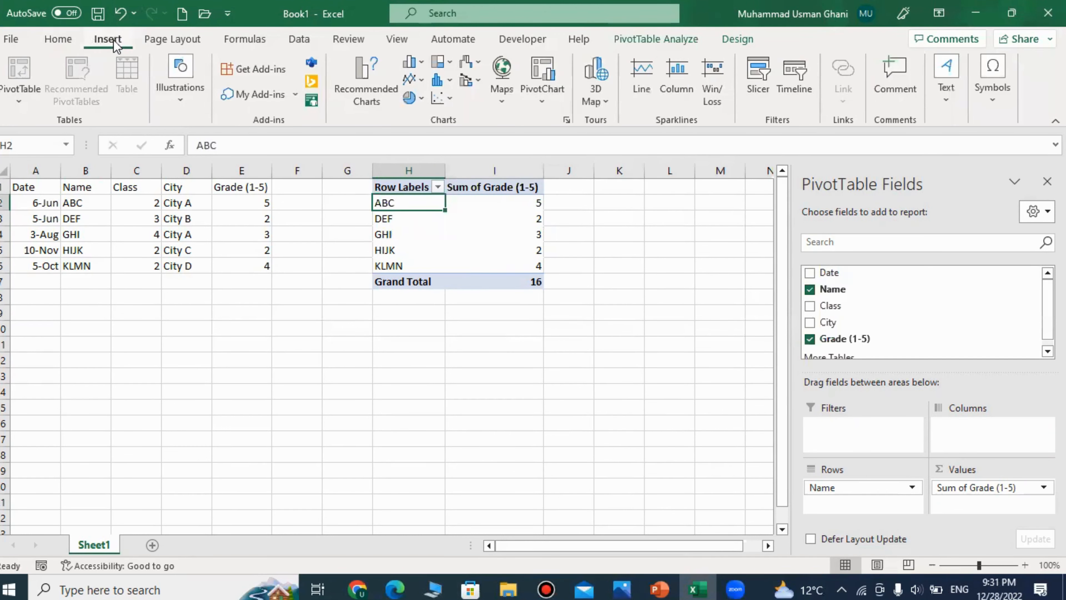
pyautogui.click(796, 92)
pyautogui.click(403, 284)
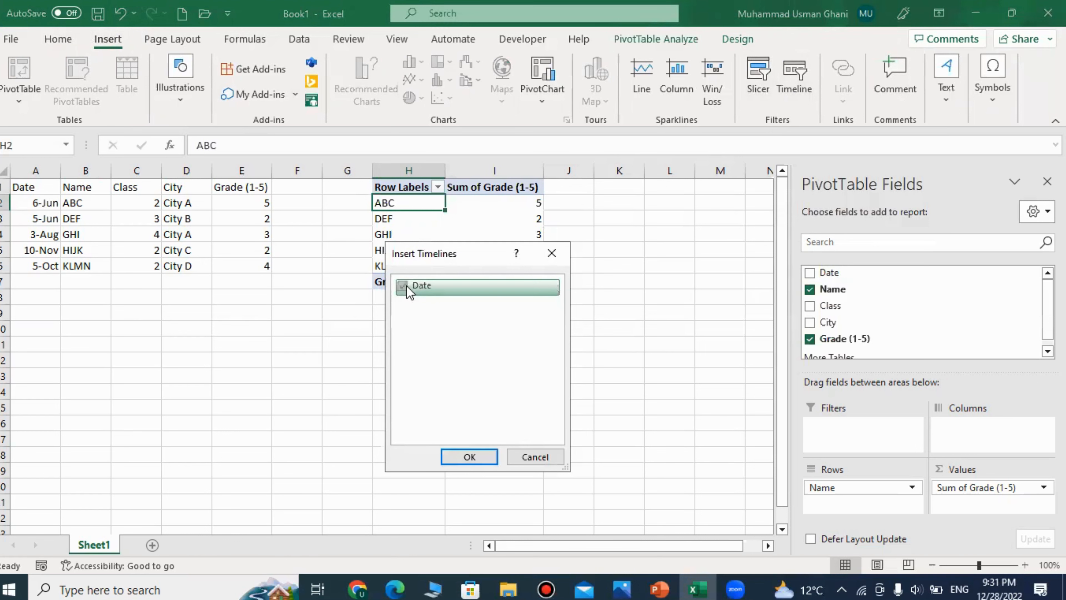
pyautogui.click(469, 457)
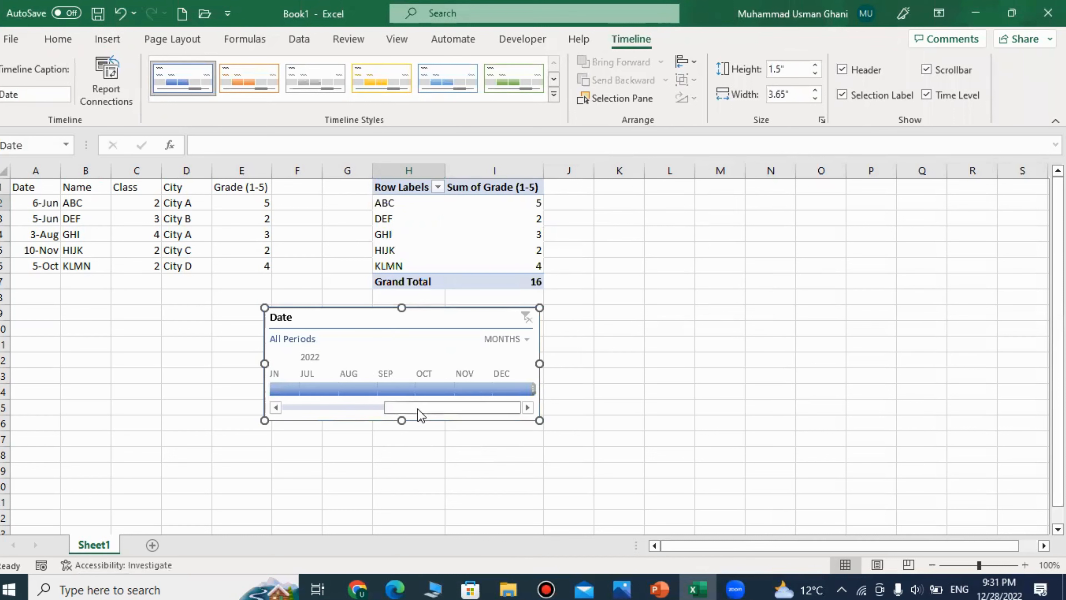
# Filter the PivotTable with the Date timeline to June 2022, and switch the filter to November 2022
pyautogui.moveTo(419, 408); pyautogui.dragTo(472, 429)
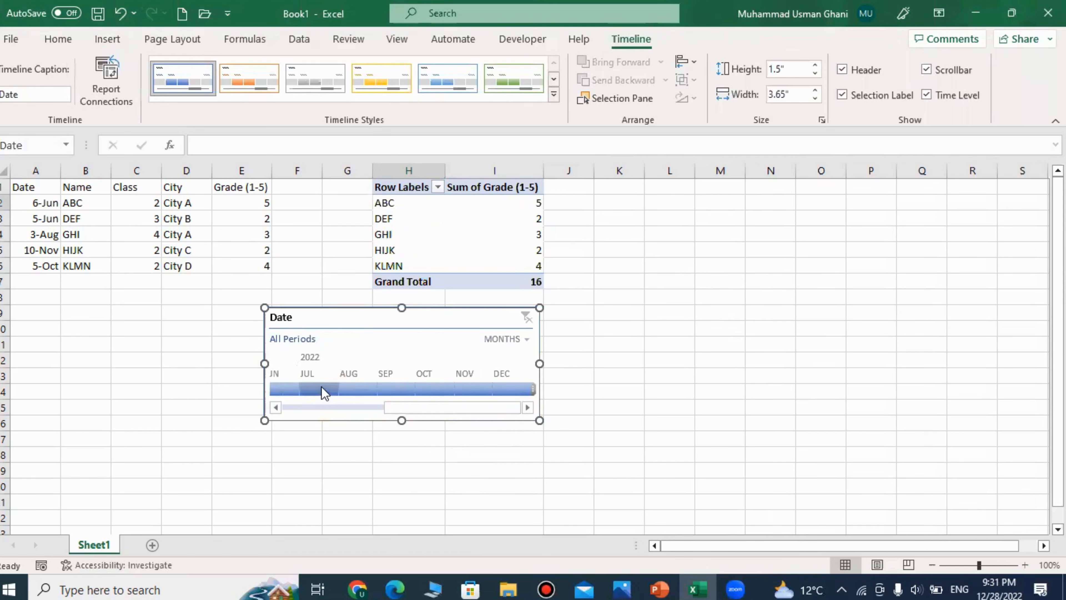
pyautogui.click(290, 389)
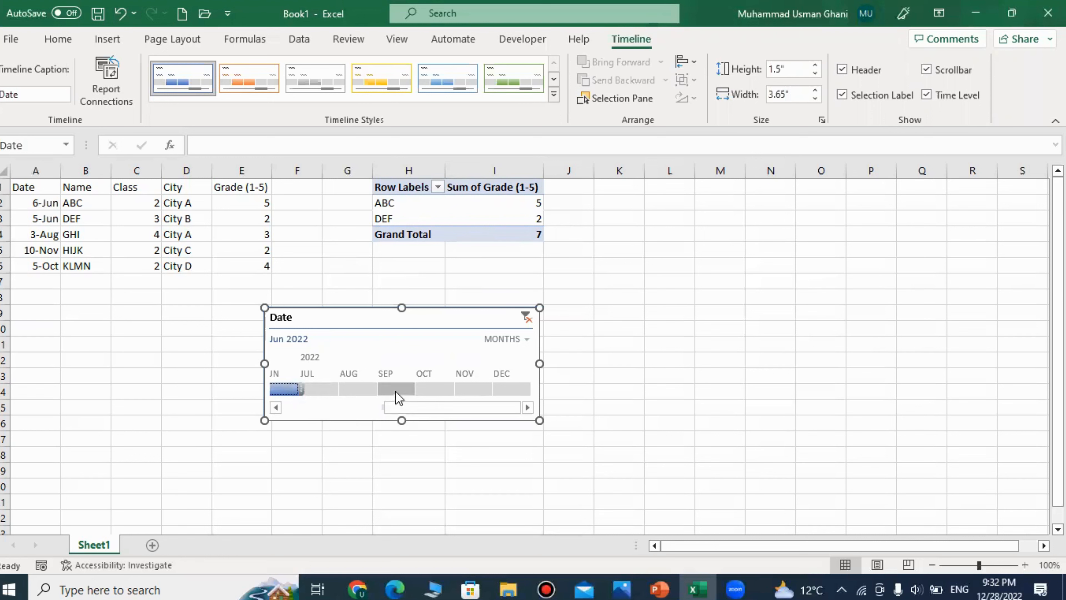
pyautogui.click(473, 390)
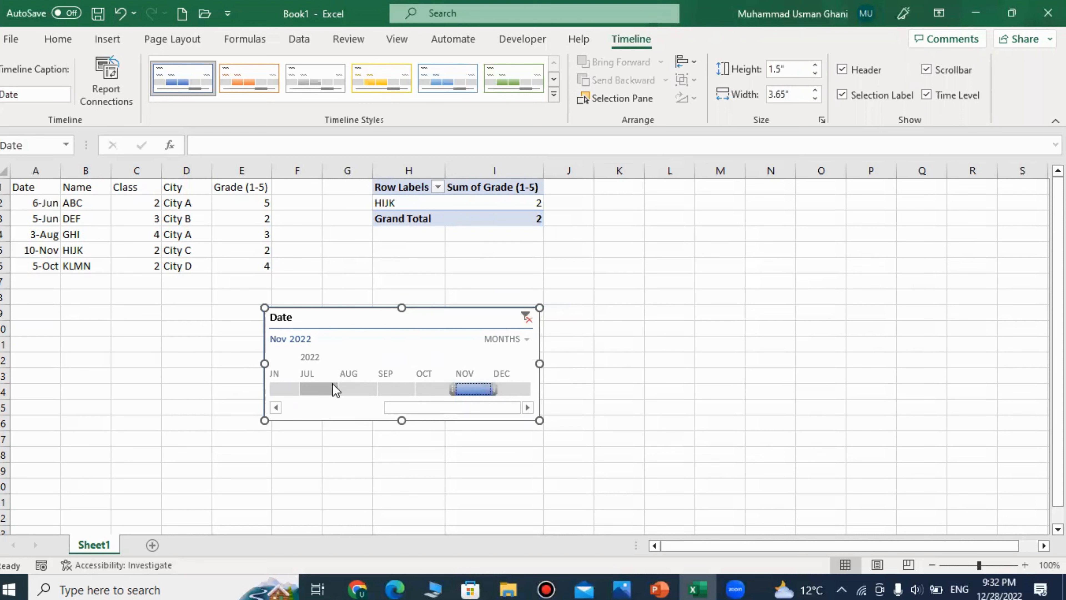
# Try July and September 2022 on the Date timeline, and set the filter to the July to August 2022 range
pyautogui.moveTo(310, 390); pyautogui.dragTo(336, 390)
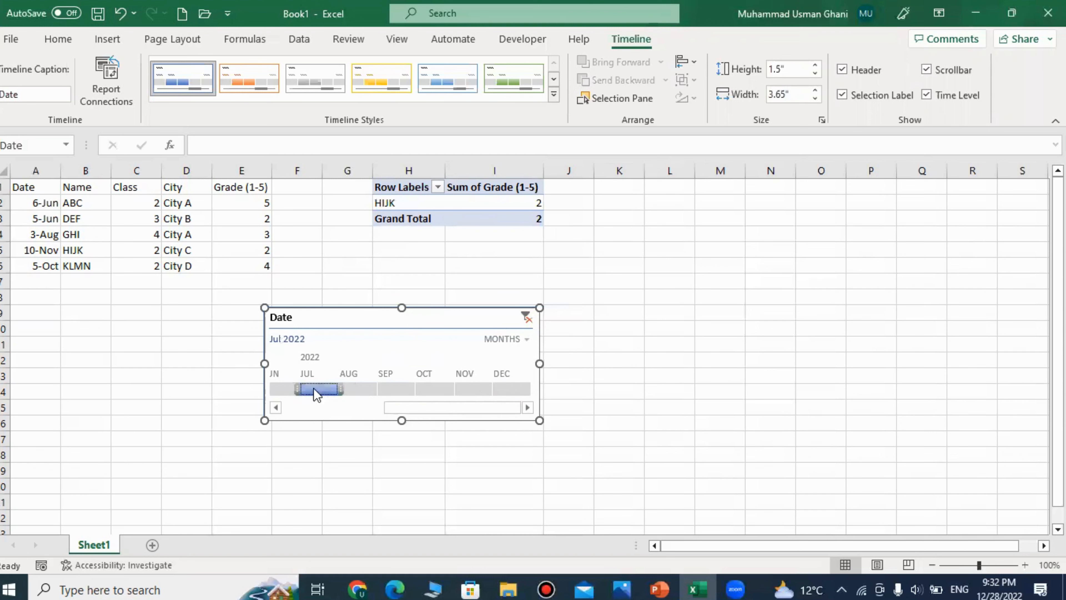
pyautogui.click(391, 390)
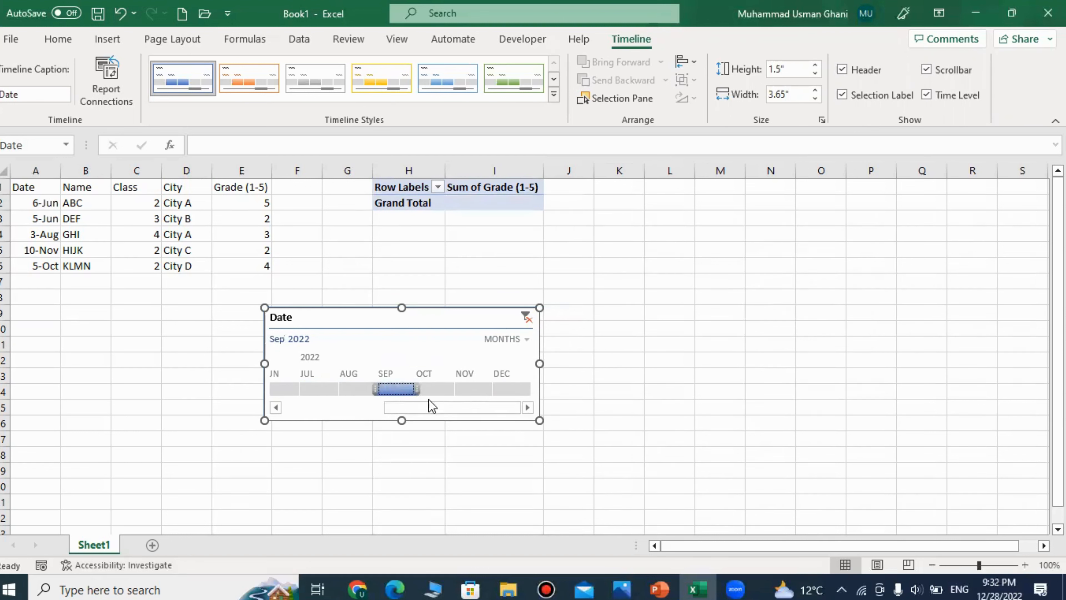
pyautogui.click(327, 399)
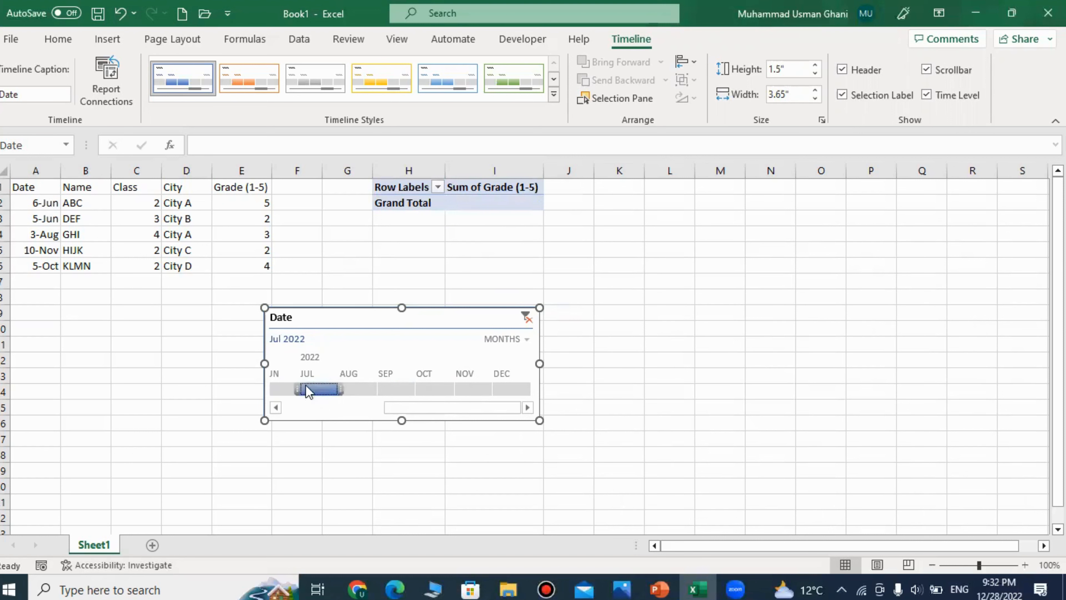
pyautogui.moveTo(324, 395); pyautogui.dragTo(372, 390)
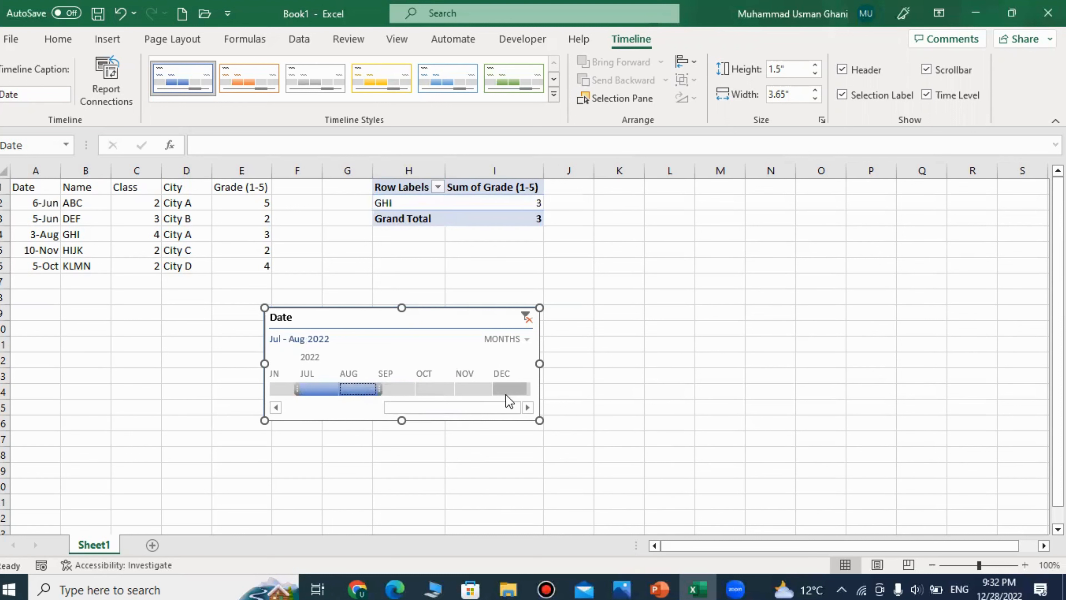
# Switch the Date timeline's time level to DAYS and look along its daily periods
pyautogui.click(528, 341)
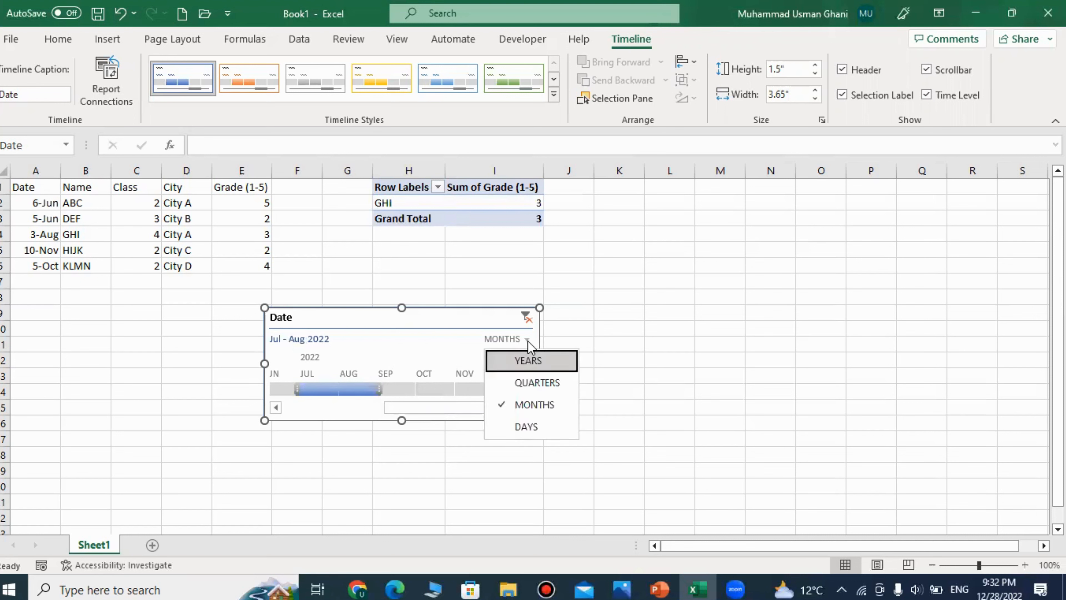
pyautogui.click(535, 425)
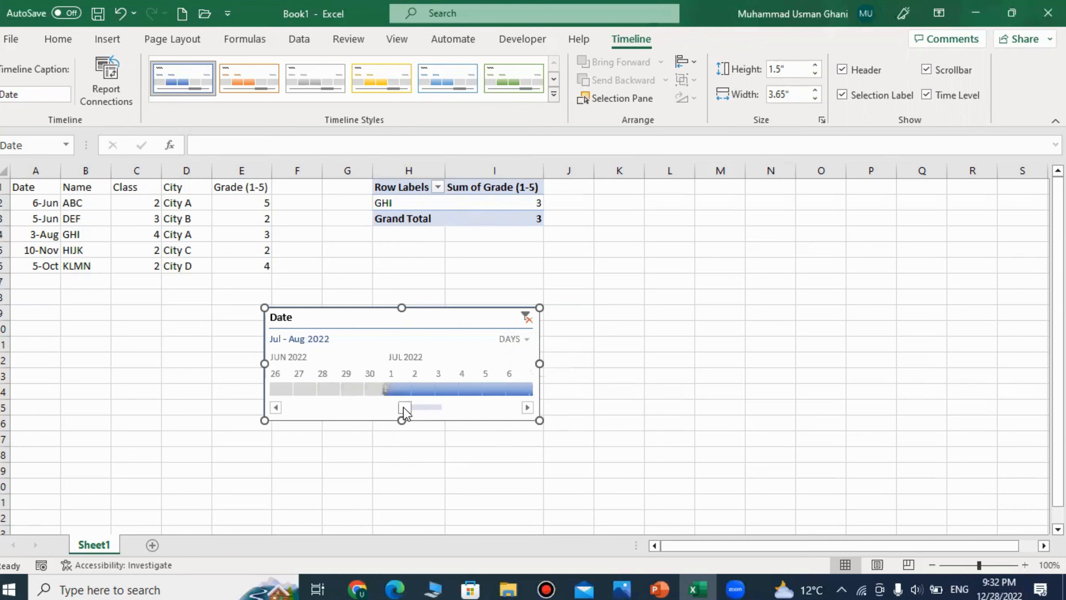
pyautogui.moveTo(406, 407)
pyautogui.mouseDown()
pyautogui.moveTo(462, 413)
pyautogui.moveTo(392, 414)
pyautogui.moveTo(405, 409)
pyautogui.mouseUp()
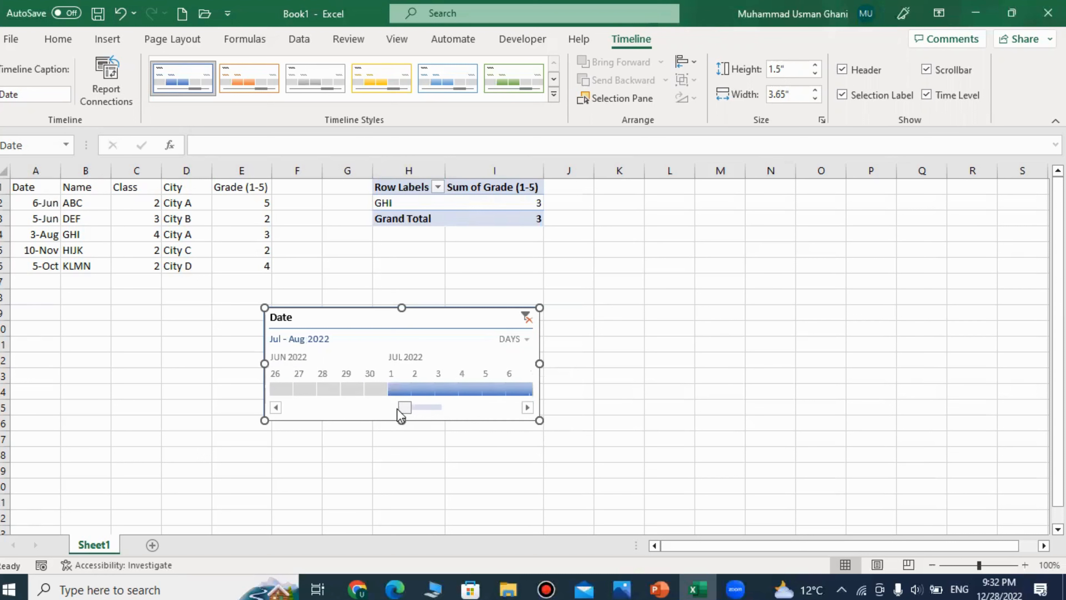
# Try the YEARS time level on the Date timeline, and set its time level to MONTHS
pyautogui.click(521, 340)
pyautogui.click(530, 360)
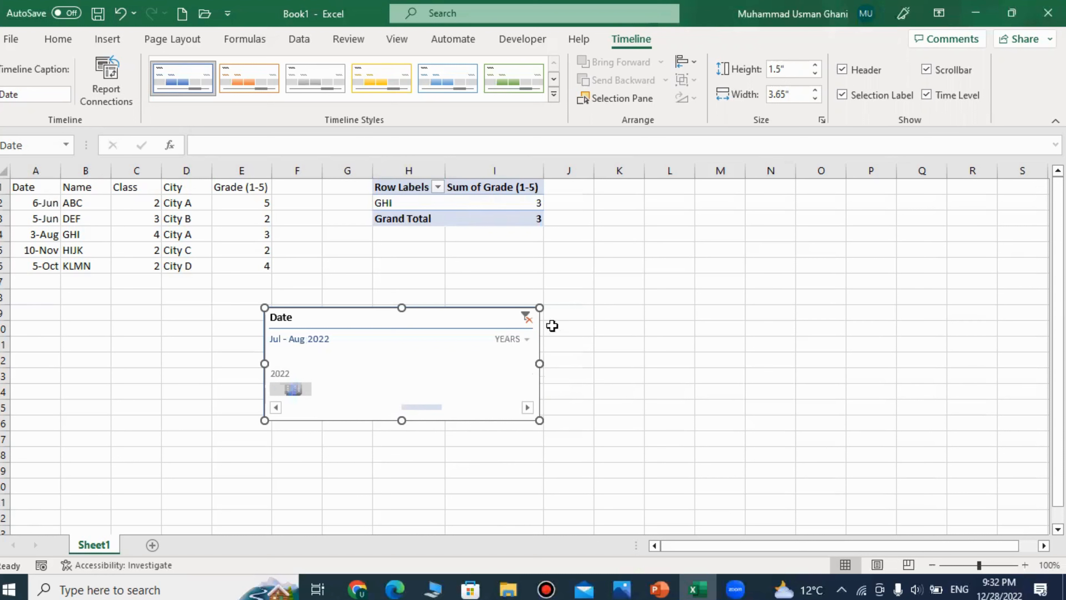
pyautogui.click(525, 338)
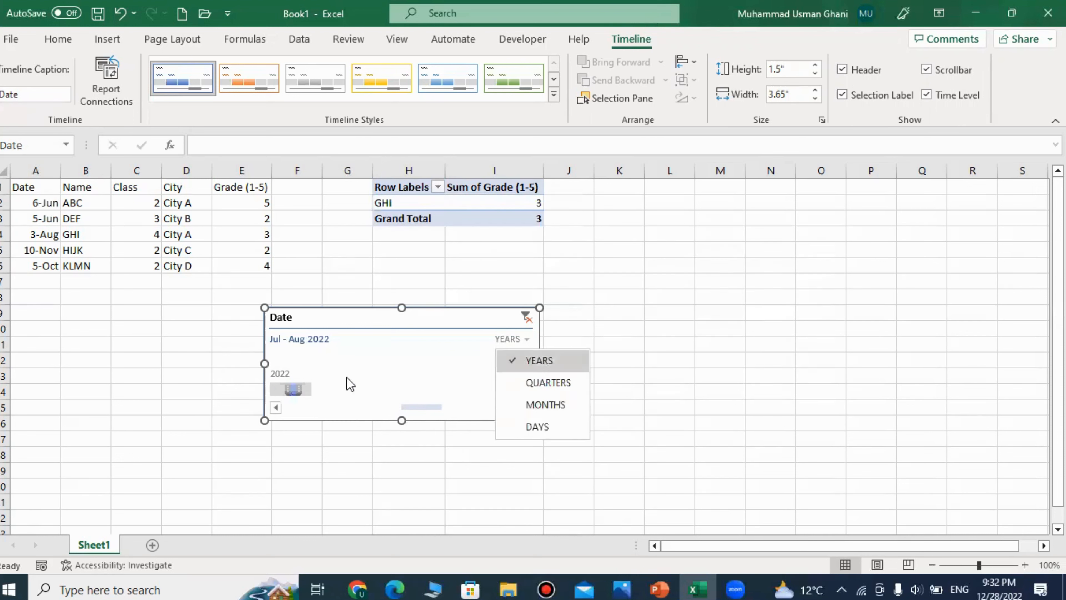
pyautogui.click(281, 419)
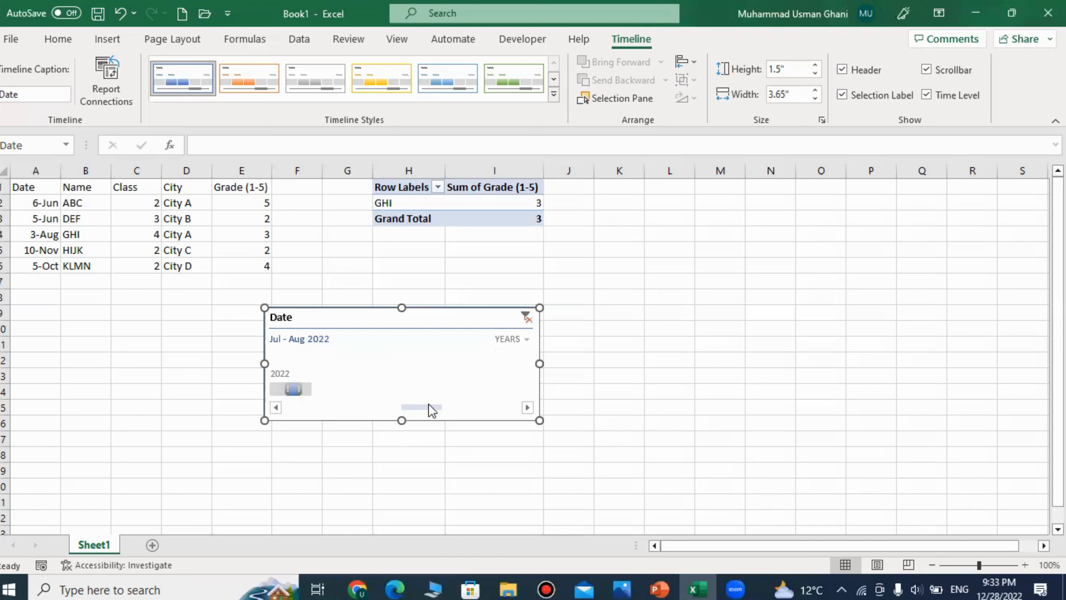
pyautogui.click(519, 340)
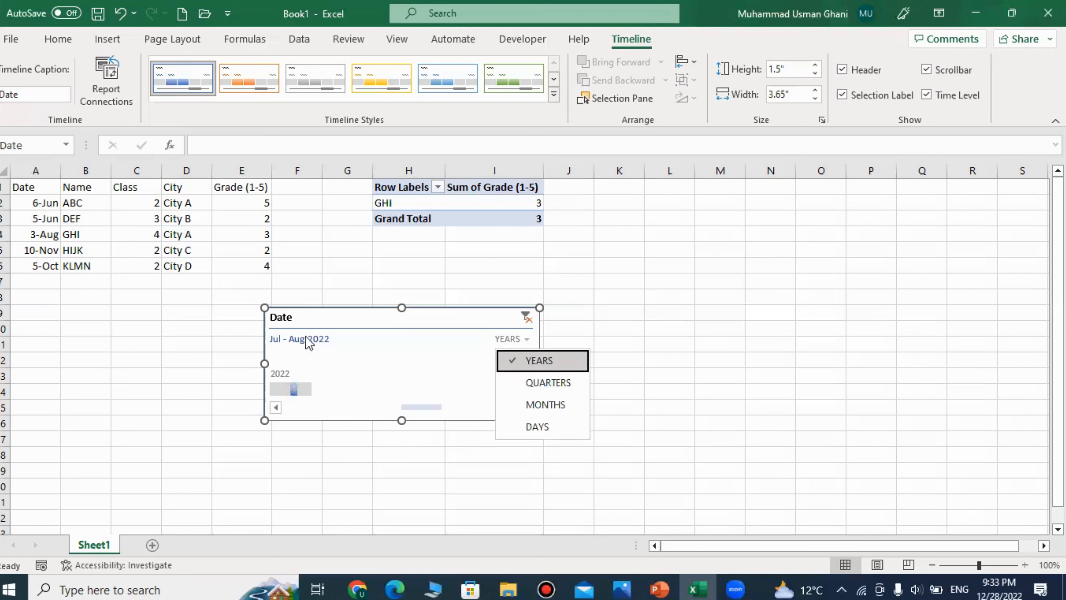
pyautogui.click(546, 405)
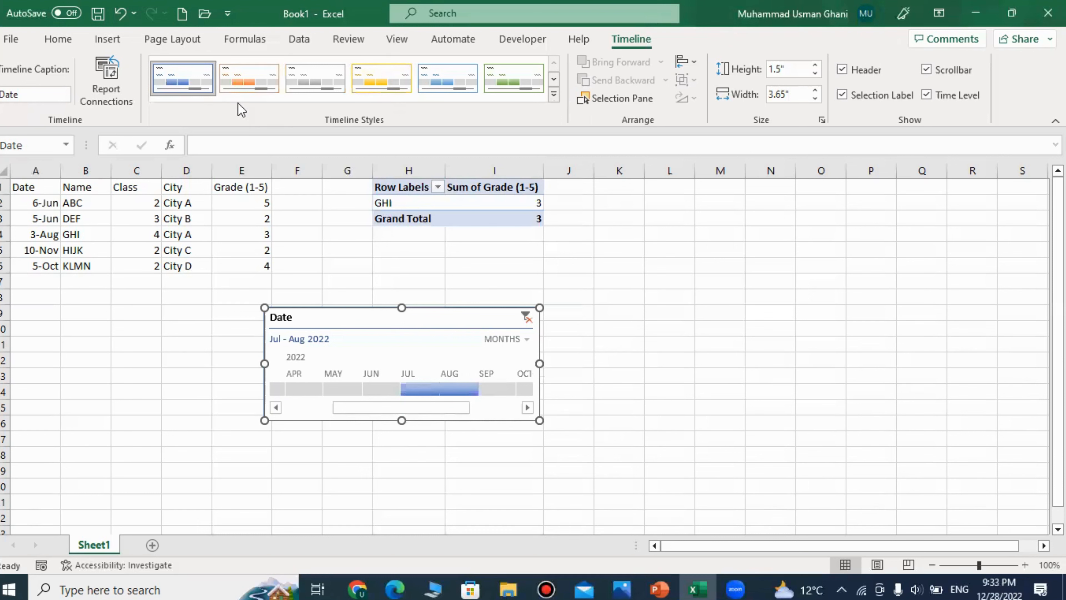
# Try the dark blue, gold and green styles on the Date timeline, and restore its light blue style
pyautogui.click(554, 96)
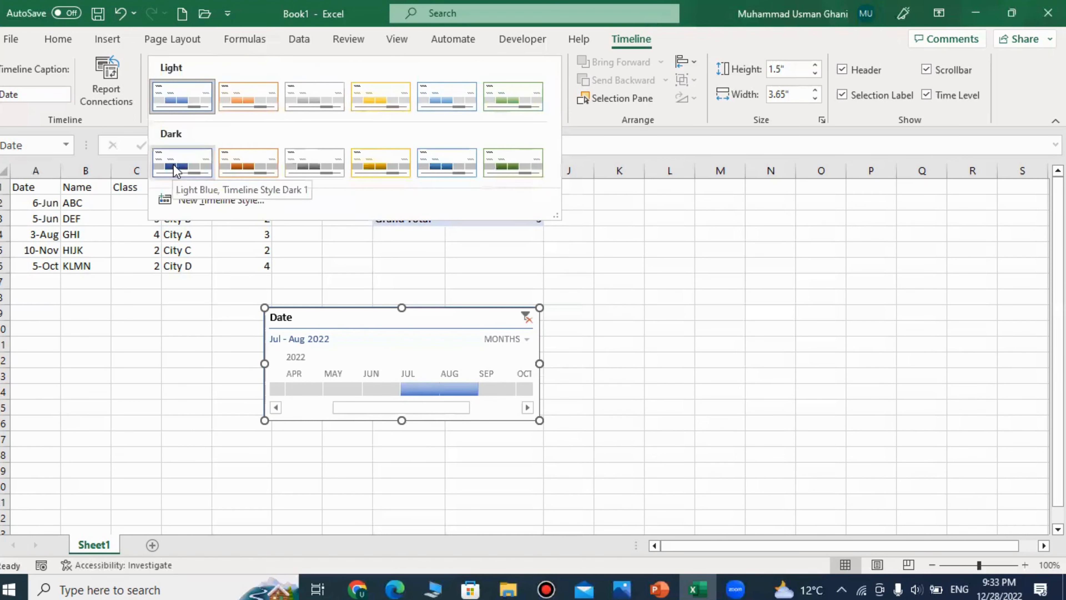
pyautogui.click(163, 157)
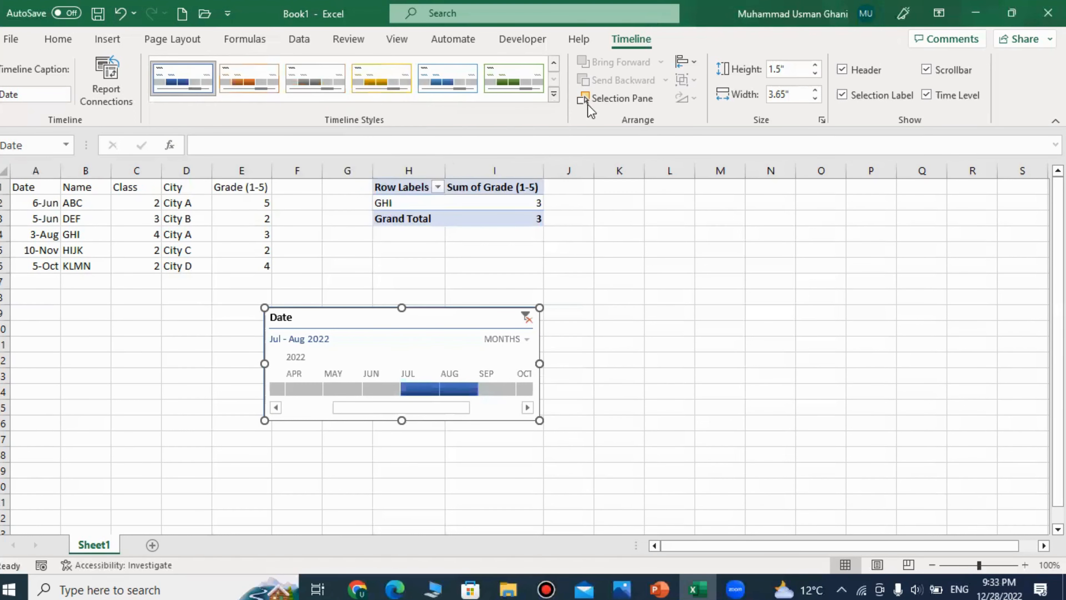
pyautogui.click(553, 95)
pyautogui.click(381, 162)
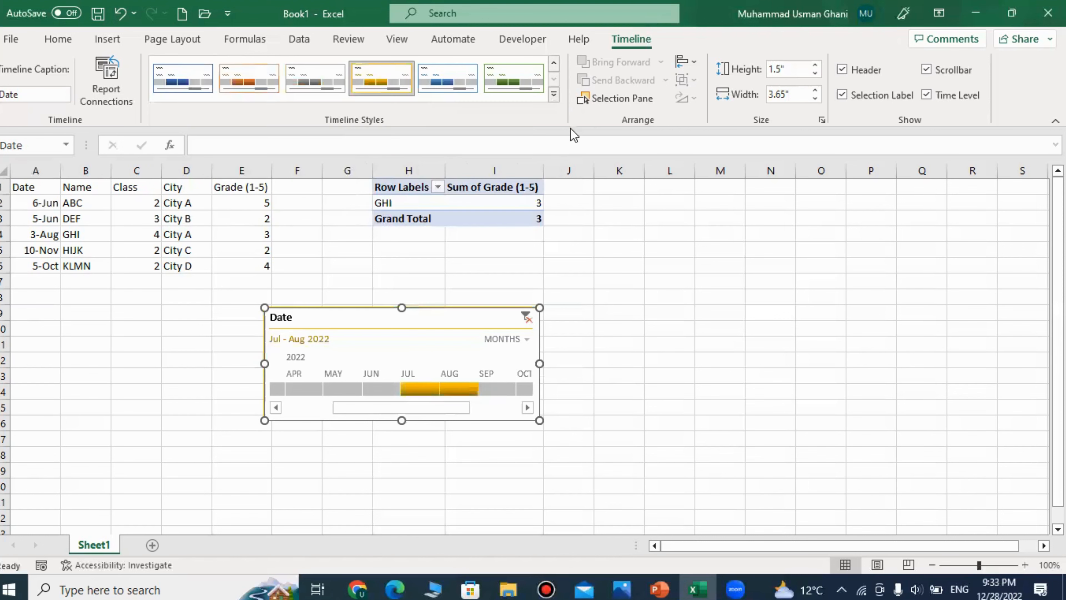
pyautogui.click(553, 95)
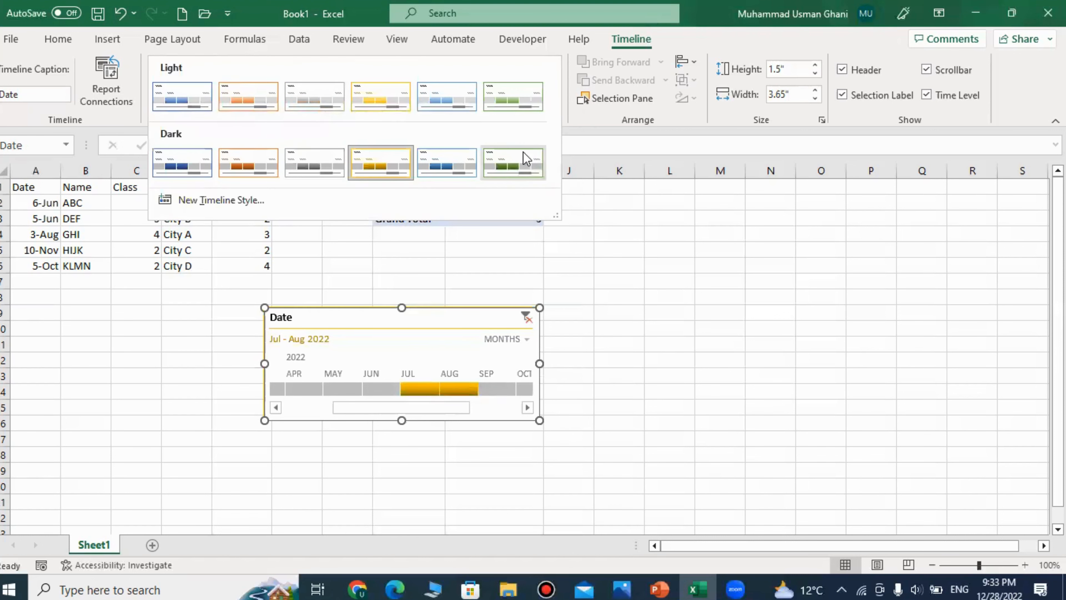
pyautogui.click(525, 158)
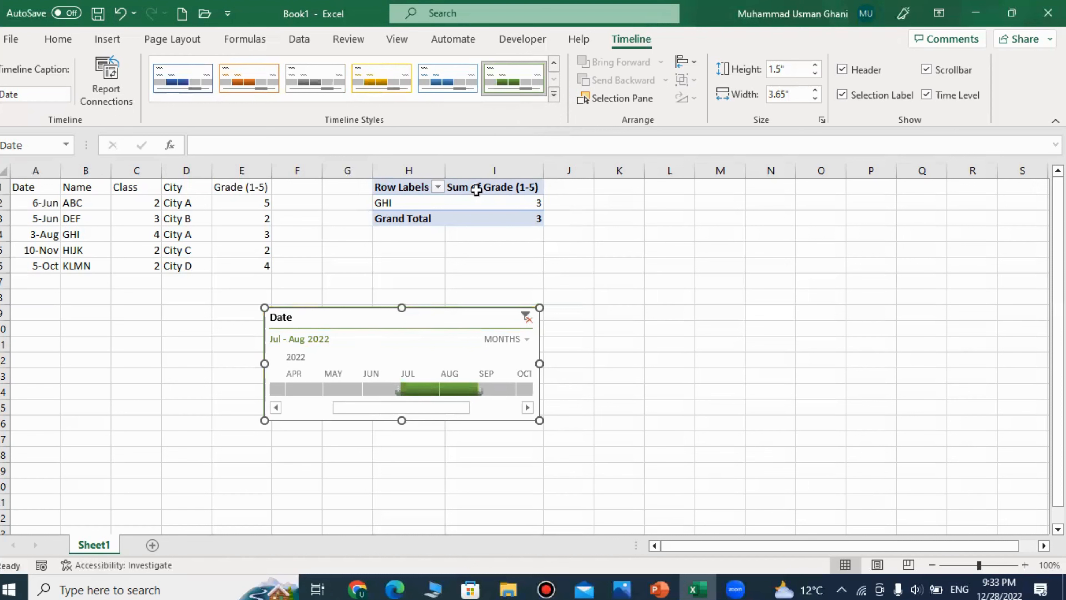
pyautogui.click(553, 95)
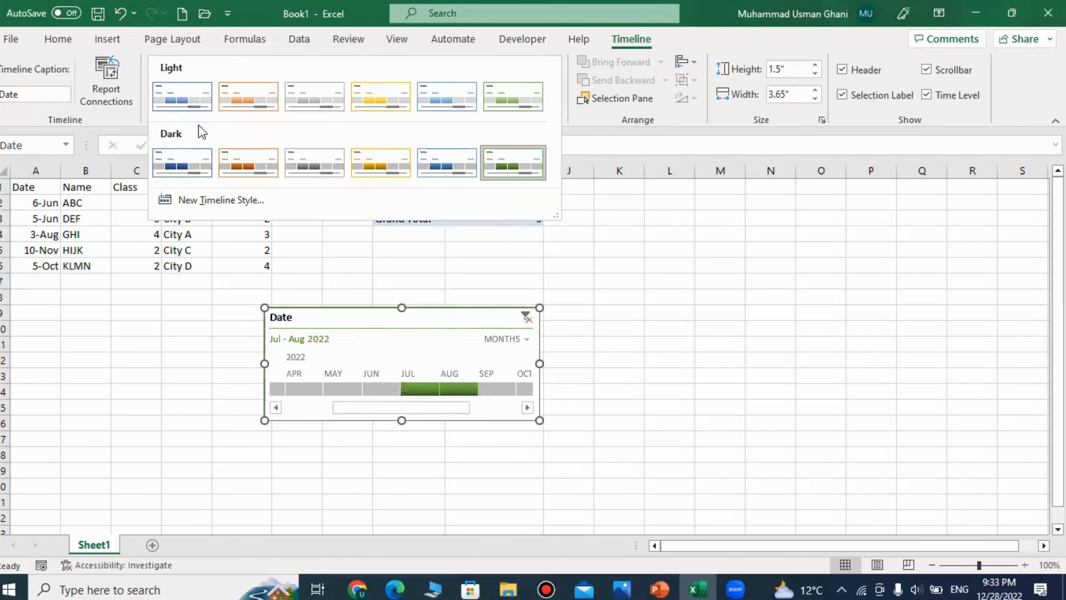
pyautogui.click(179, 107)
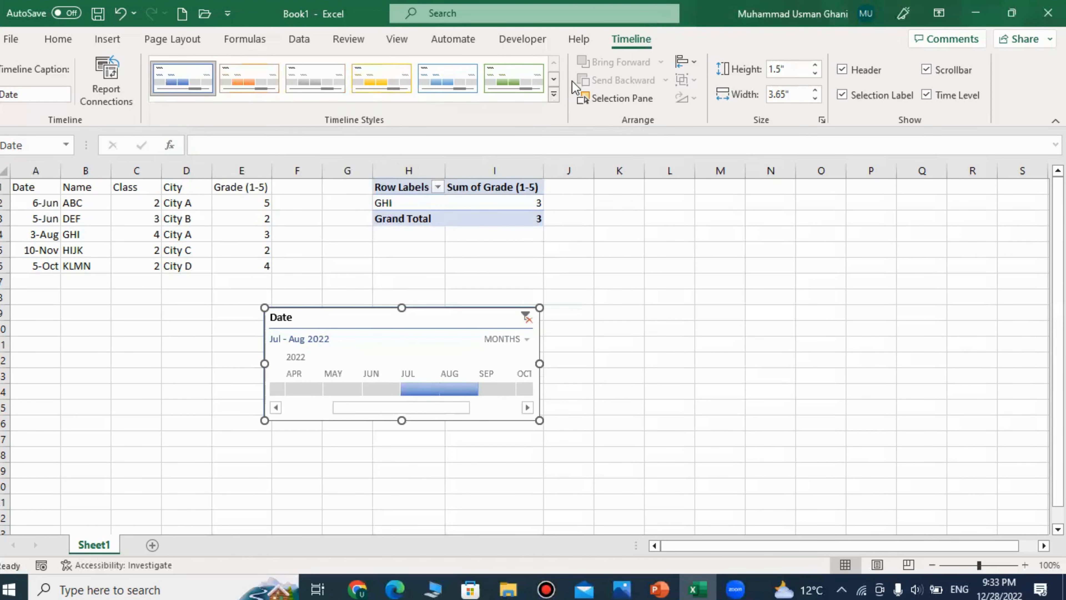
pyautogui.click(554, 95)
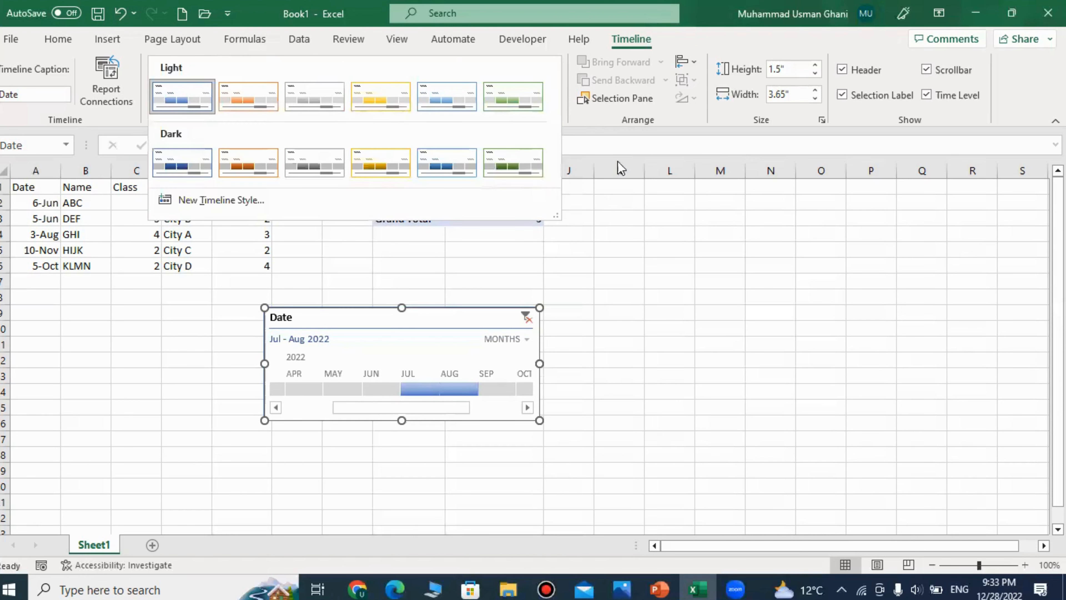
pyautogui.click(751, 268)
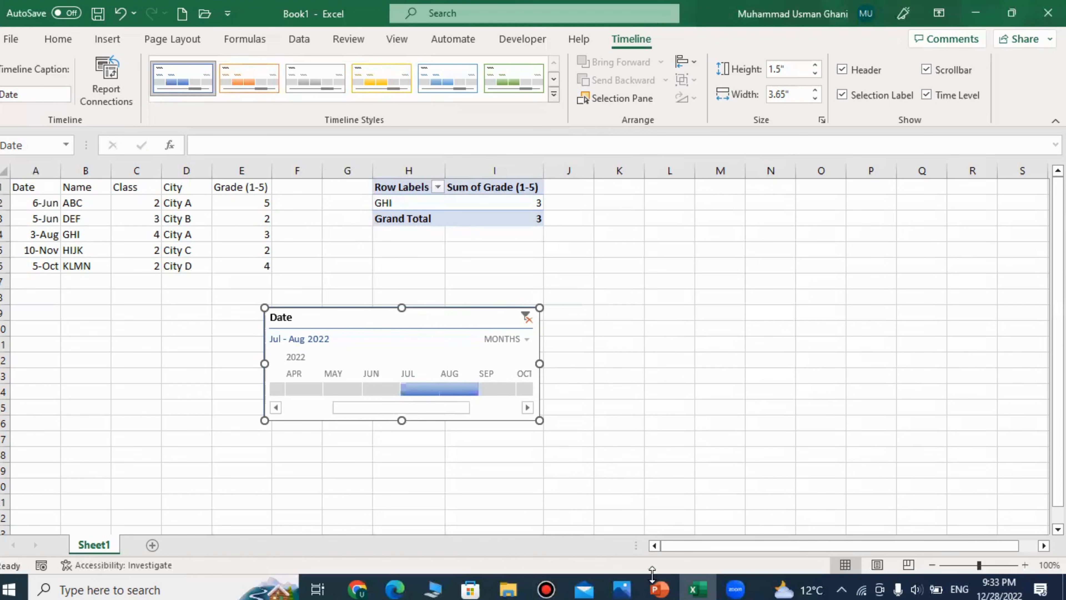
# Switch to the Class 5 presentation in PowerPoint and extend the first agenda item to read "Slicers and Timelines"
pyautogui.click(659, 590)
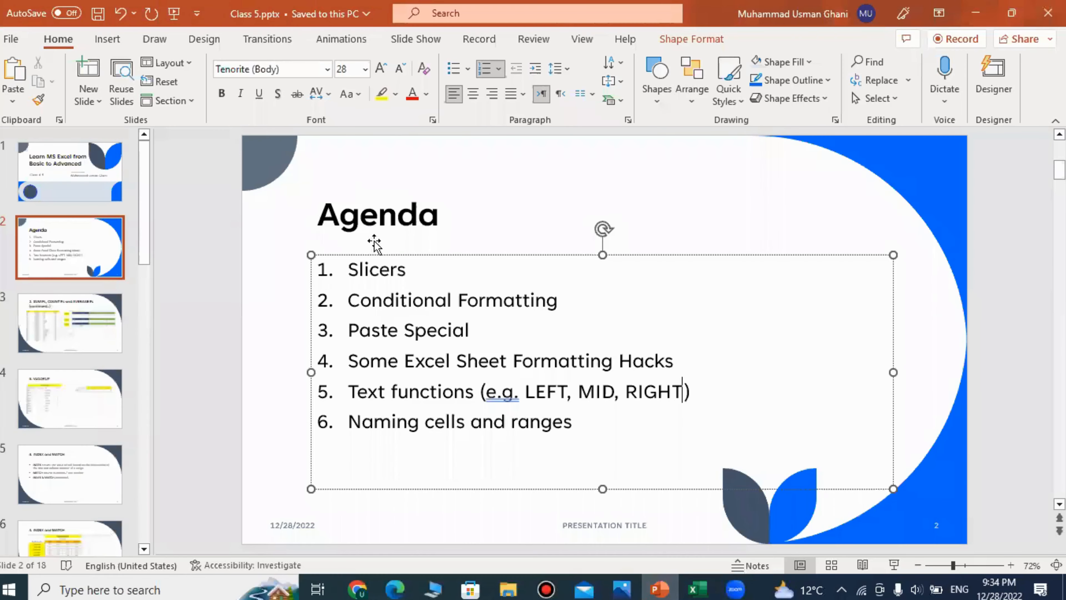
pyautogui.click(402, 266)
pyautogui.write('and Timelines')
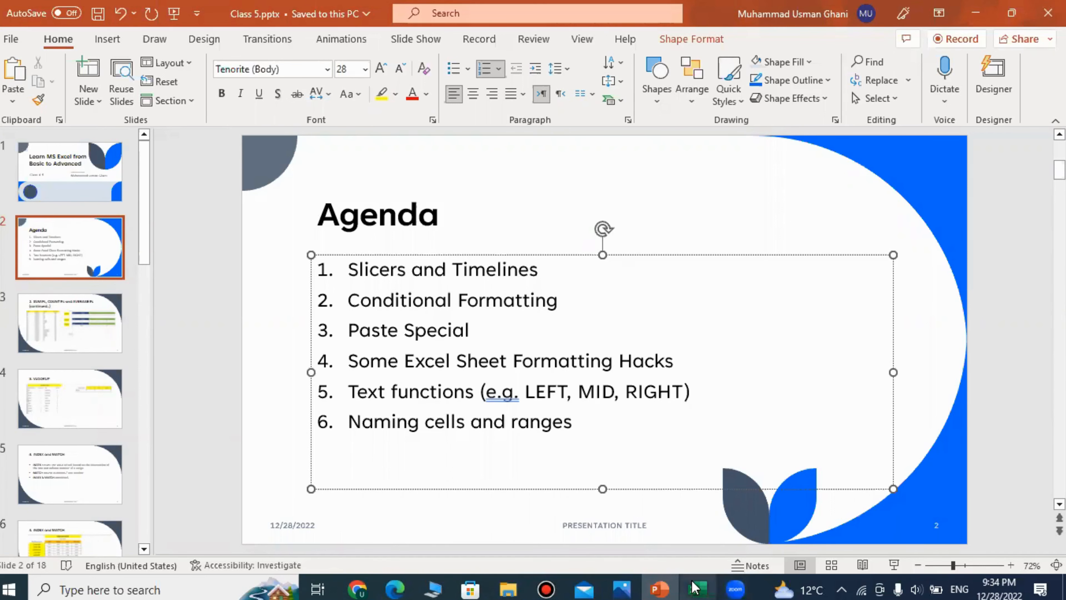
# Switch back to the Book1 workbook in Excel and add a new blank worksheet after Sheet1
pyautogui.click(698, 590)
pyautogui.click(653, 357)
pyautogui.click(617, 265)
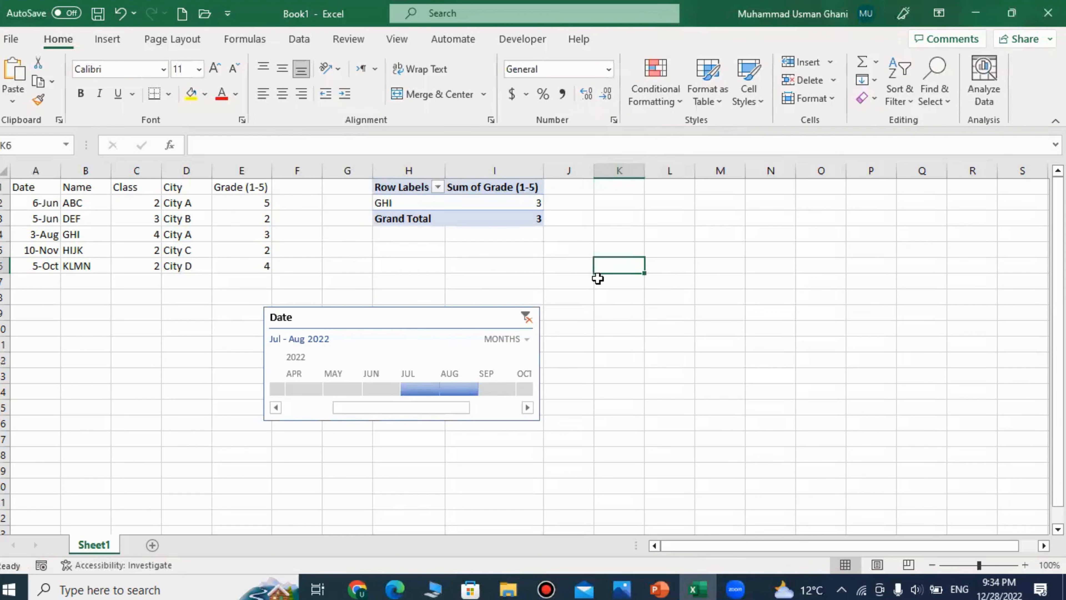
pyautogui.click(649, 332)
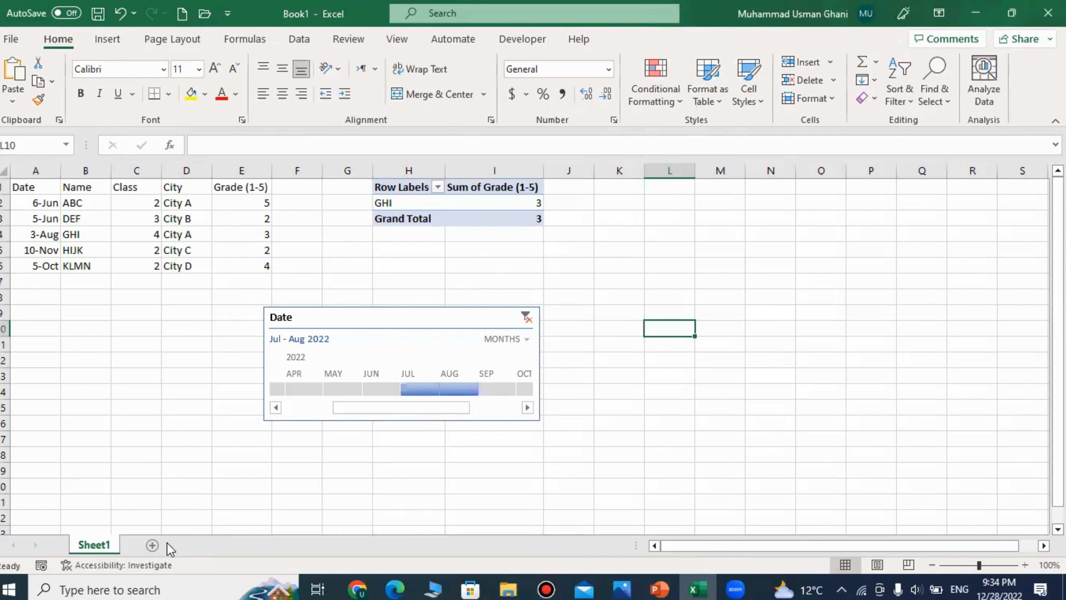
pyautogui.click(152, 545)
pyautogui.click(130, 311)
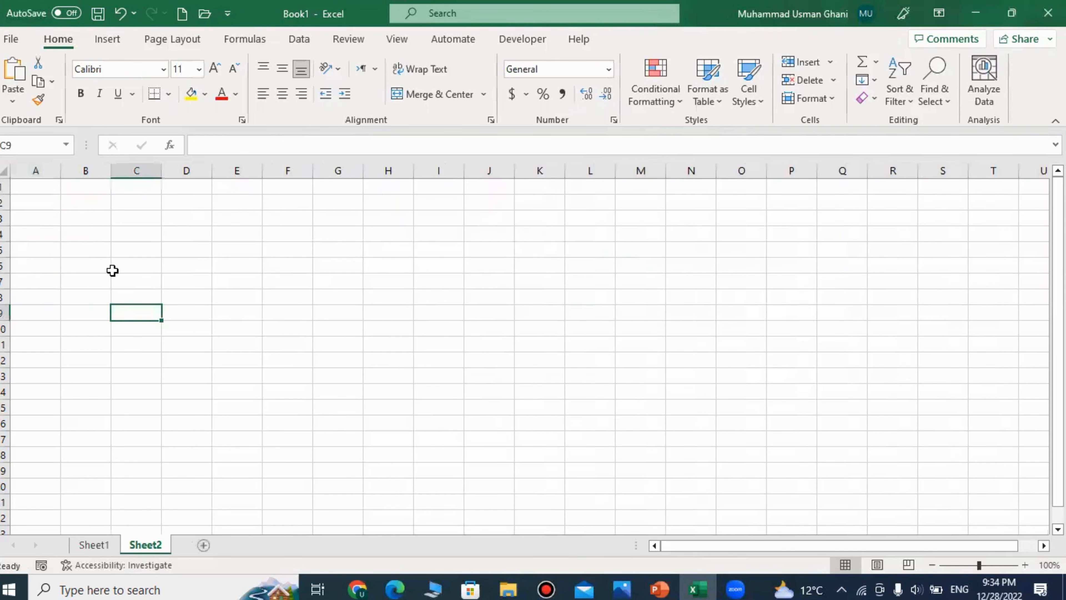
pyautogui.click(43, 190)
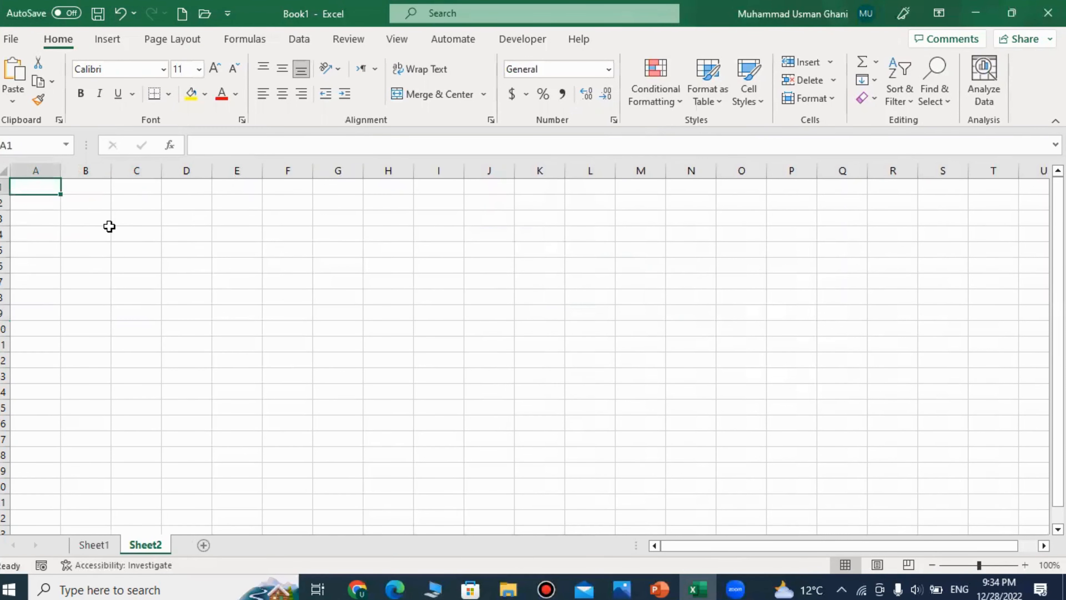
# Return to Sheet1 and examine the student grades in E2:E6 under the Grade (1-5) heading
pyautogui.click(97, 544)
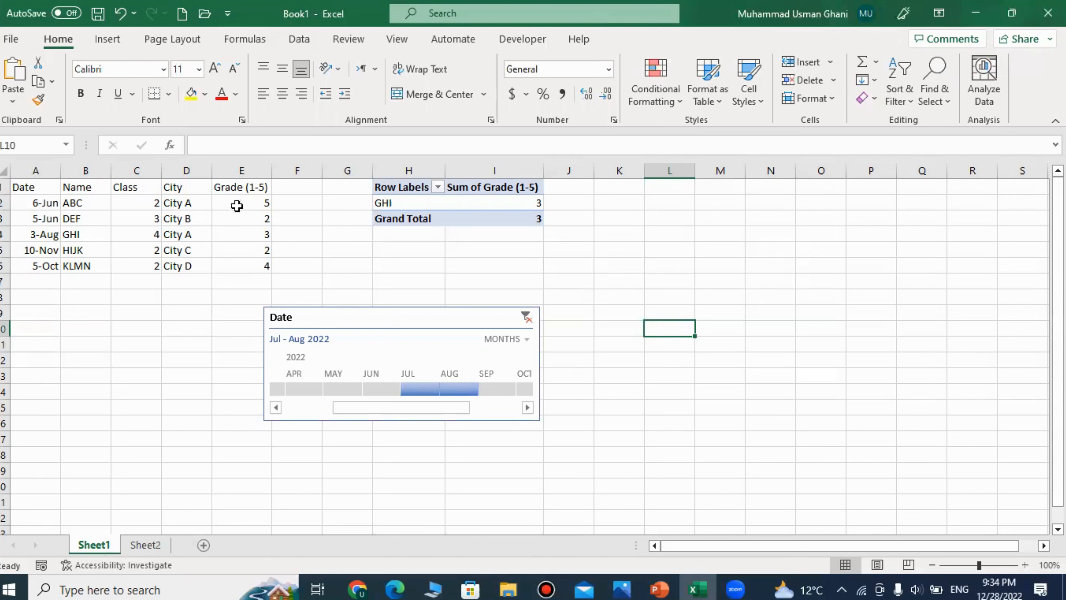
pyautogui.moveTo(237, 205); pyautogui.dragTo(251, 266)
pyautogui.click(350, 278)
pyautogui.click(256, 188)
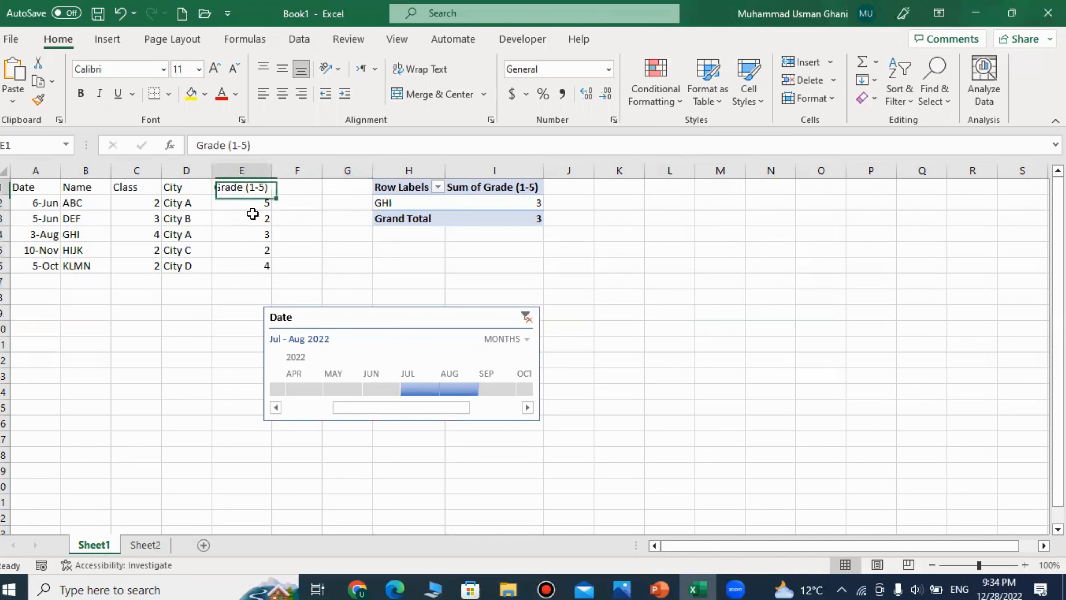
pyautogui.moveTo(244, 203); pyautogui.dragTo(246, 259)
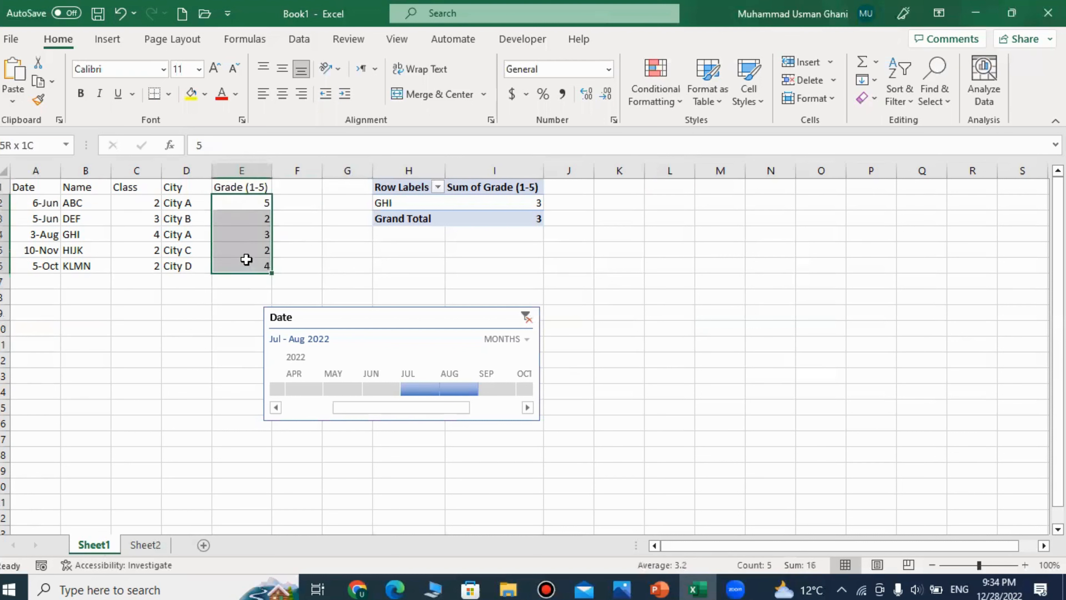
pyautogui.click(309, 253)
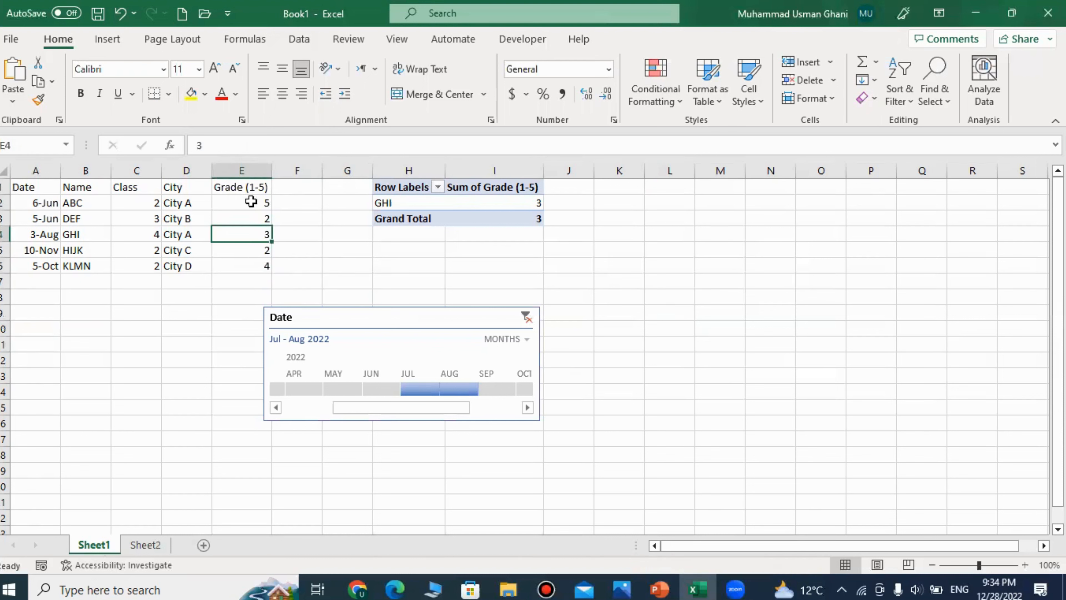
pyautogui.moveTo(249, 207); pyautogui.dragTo(252, 230)
pyautogui.click(333, 233)
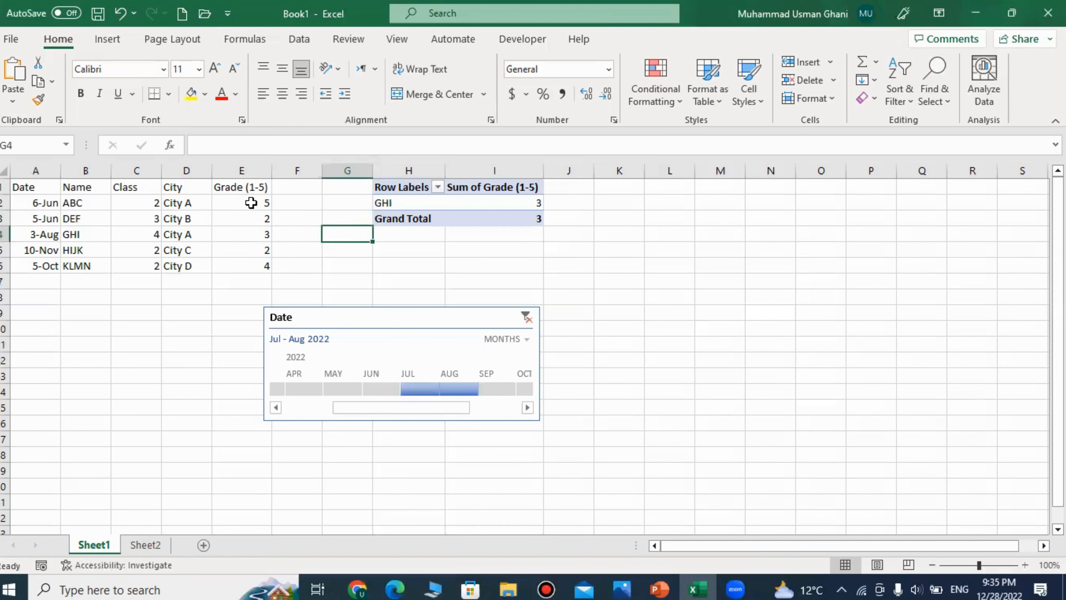
pyautogui.moveTo(251, 203); pyautogui.dragTo(240, 265)
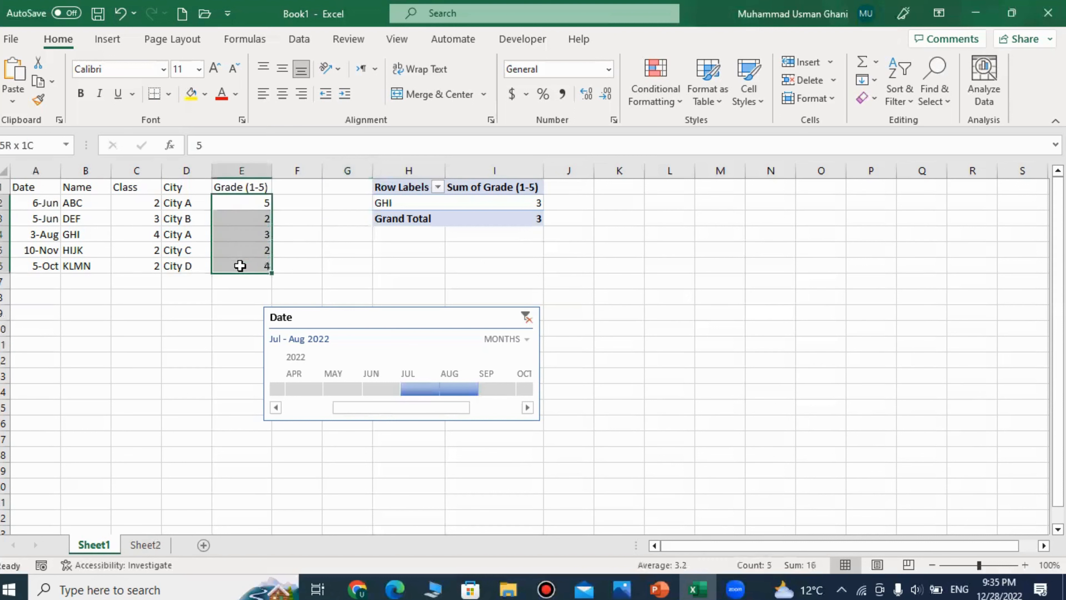
pyautogui.click(283, 222)
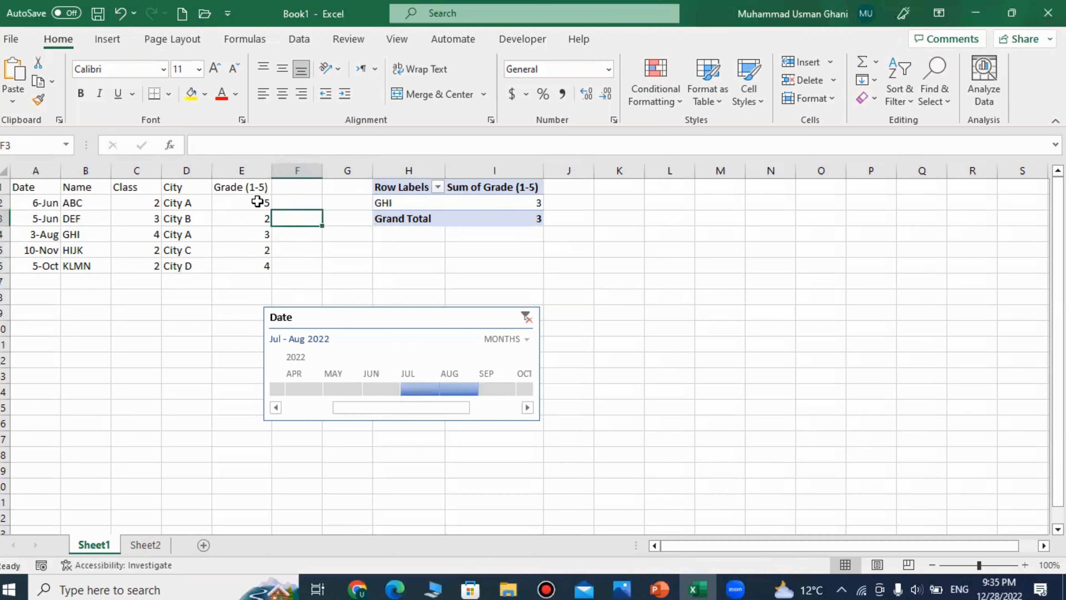
# Add a Greater Than conditional formatting rule to the grades in E2:E6 with value 3 and Green Fill with Dark Green Text
pyautogui.moveTo(257, 202); pyautogui.dragTo(250, 264)
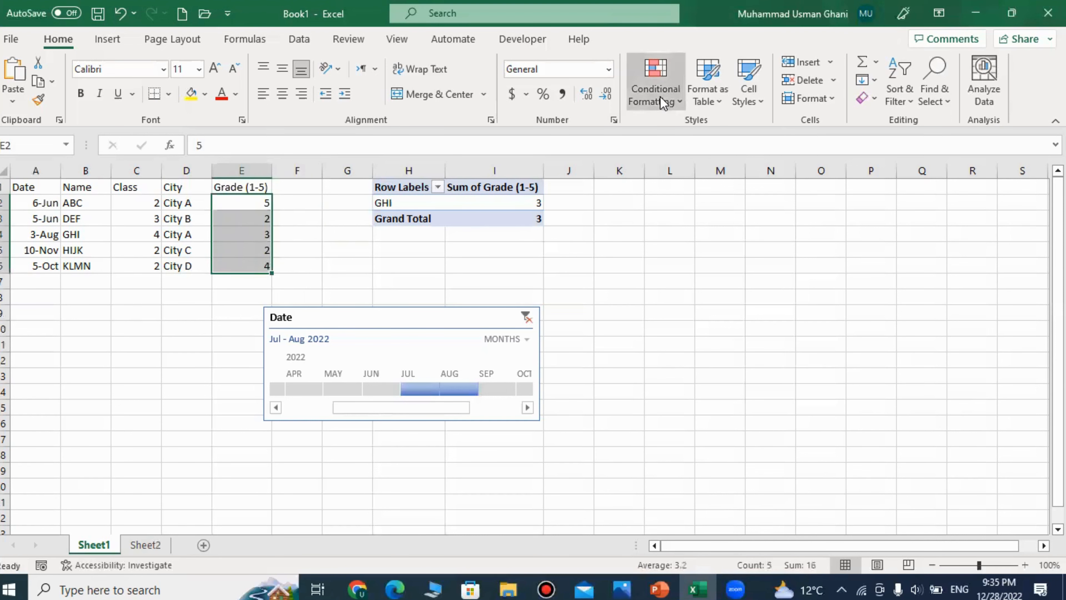
pyautogui.click(662, 102)
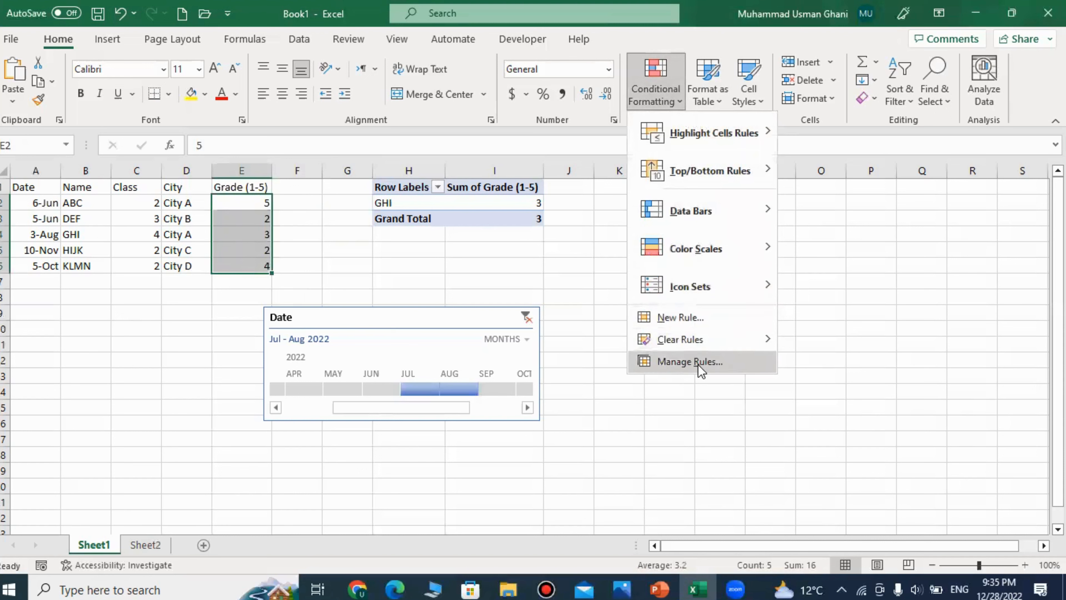
pyautogui.moveTo(706, 133)
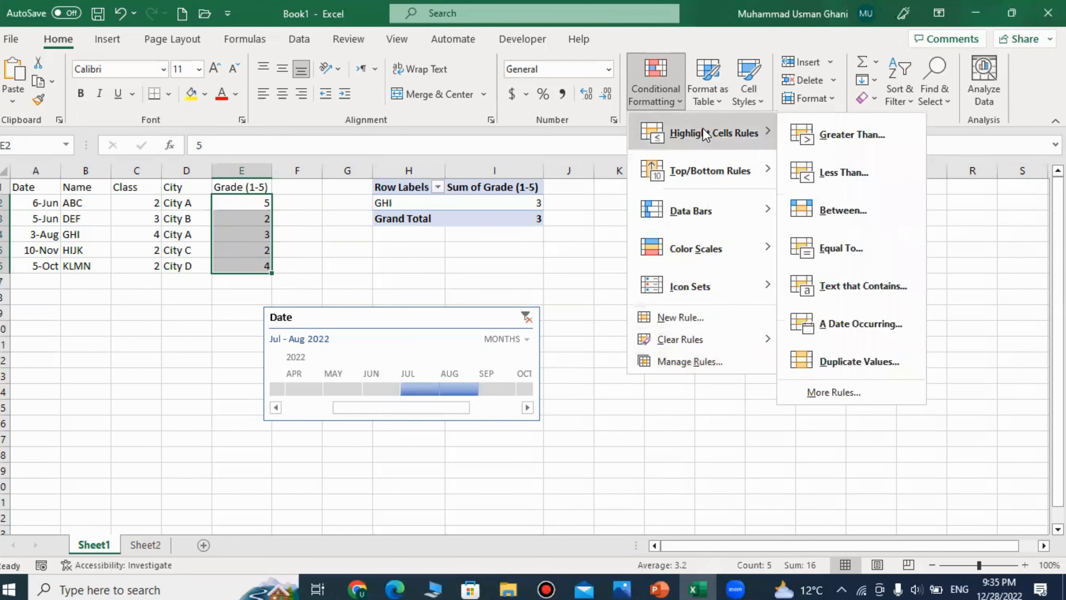
pyautogui.click(829, 135)
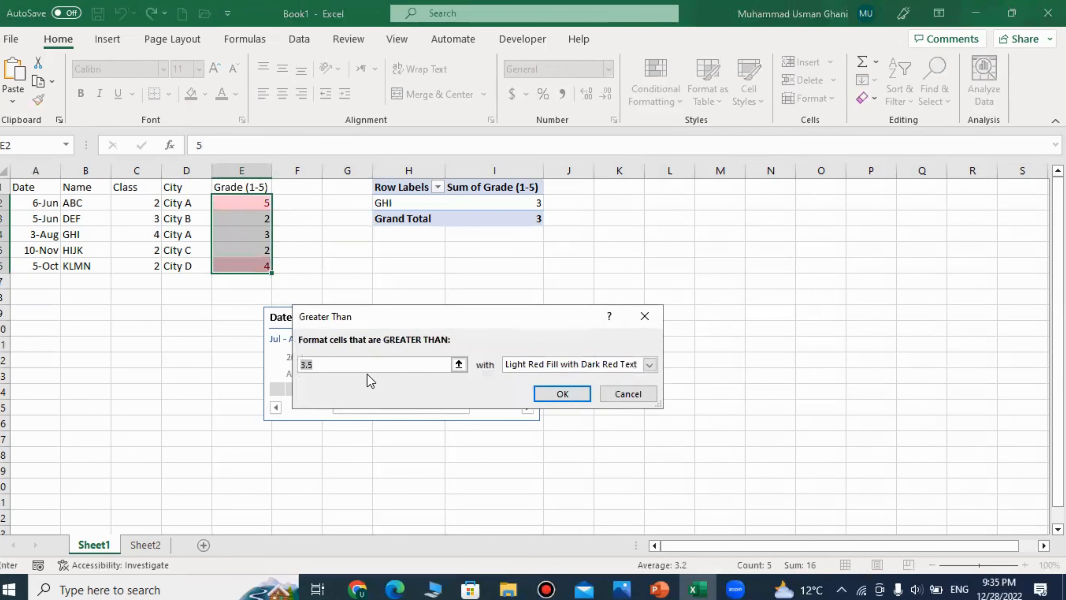
pyautogui.write('3')
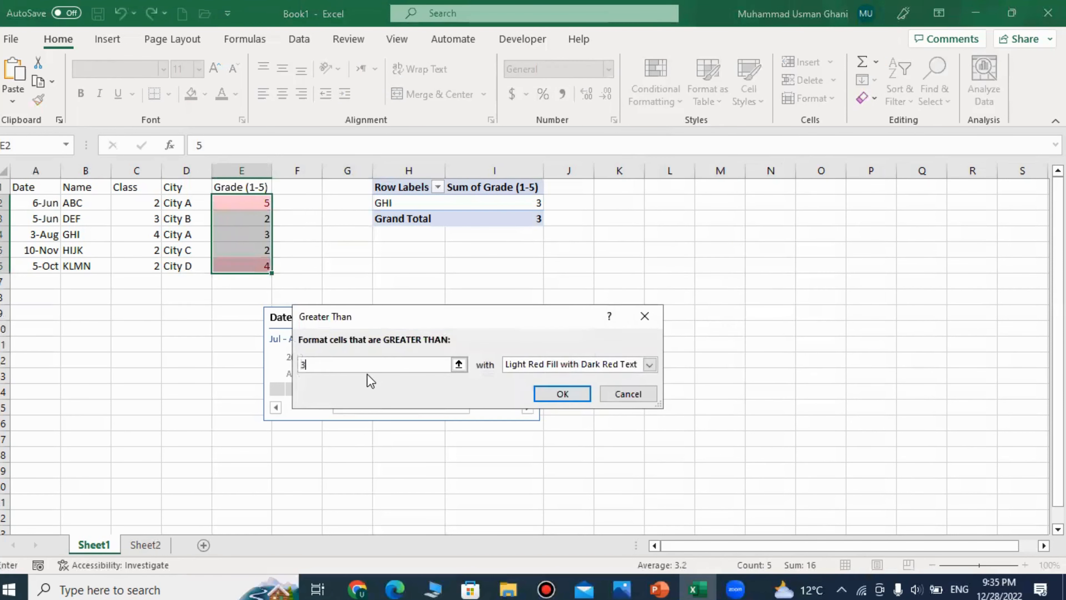
pyautogui.click(610, 369)
pyautogui.click(577, 398)
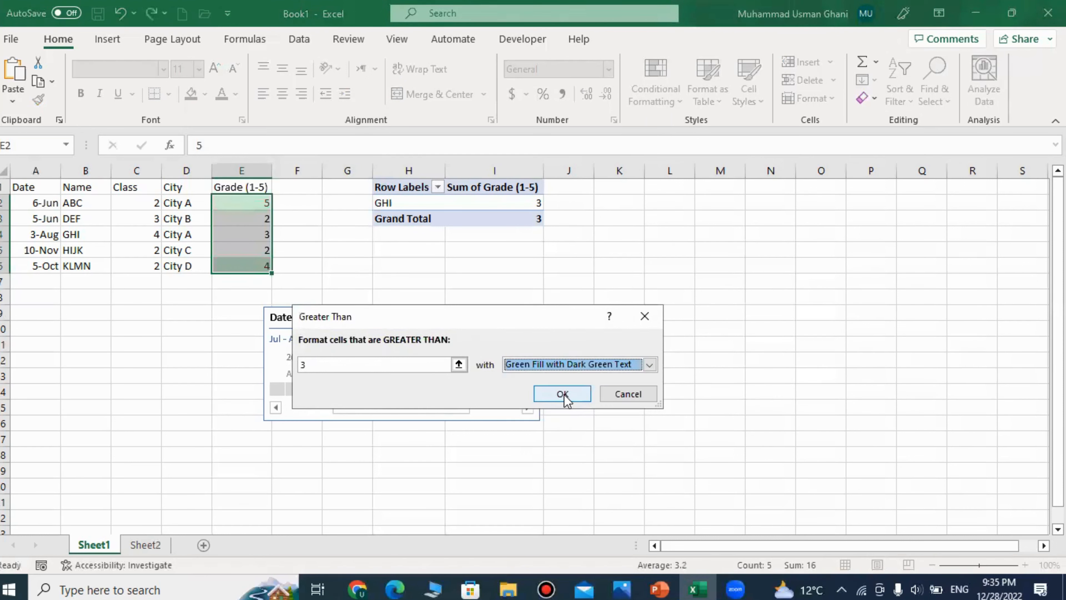
pyautogui.click(562, 393)
pyautogui.click(364, 269)
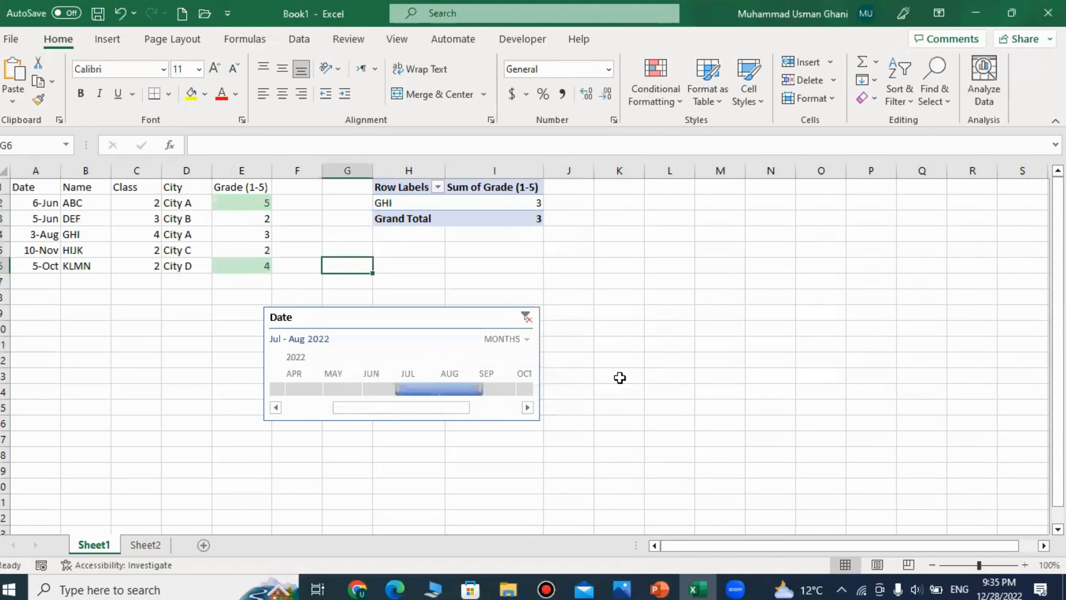
# Clear the Date timeline's filter on the PivotTable
pyautogui.click(526, 316)
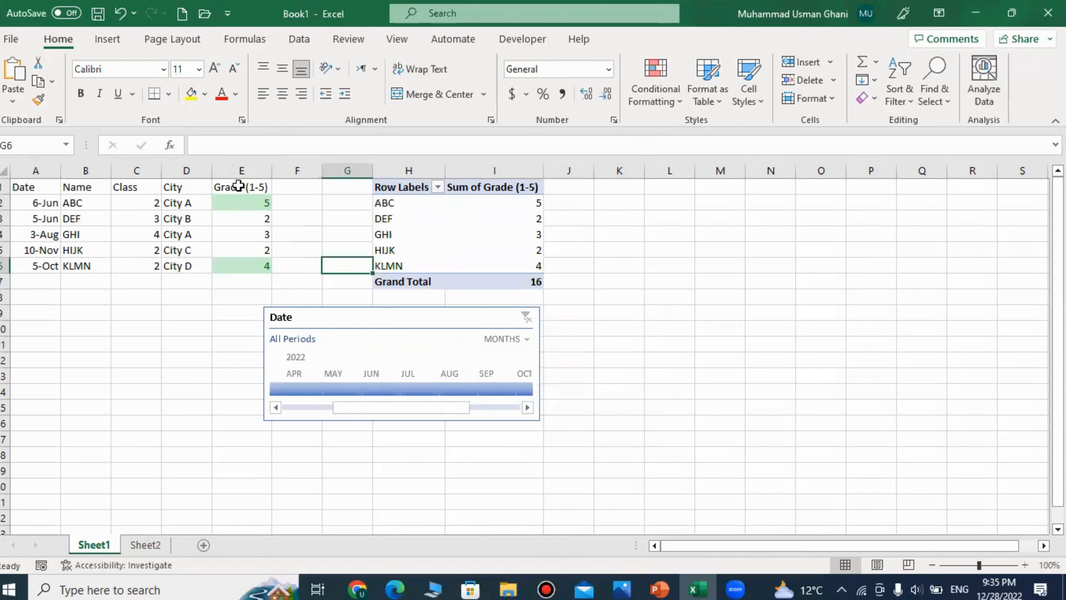
# Add a Less Than conditional formatting rule to the grades in E2:E6 with value 3 and Light Red Fill with Dark Red Text
pyautogui.click(262, 205)
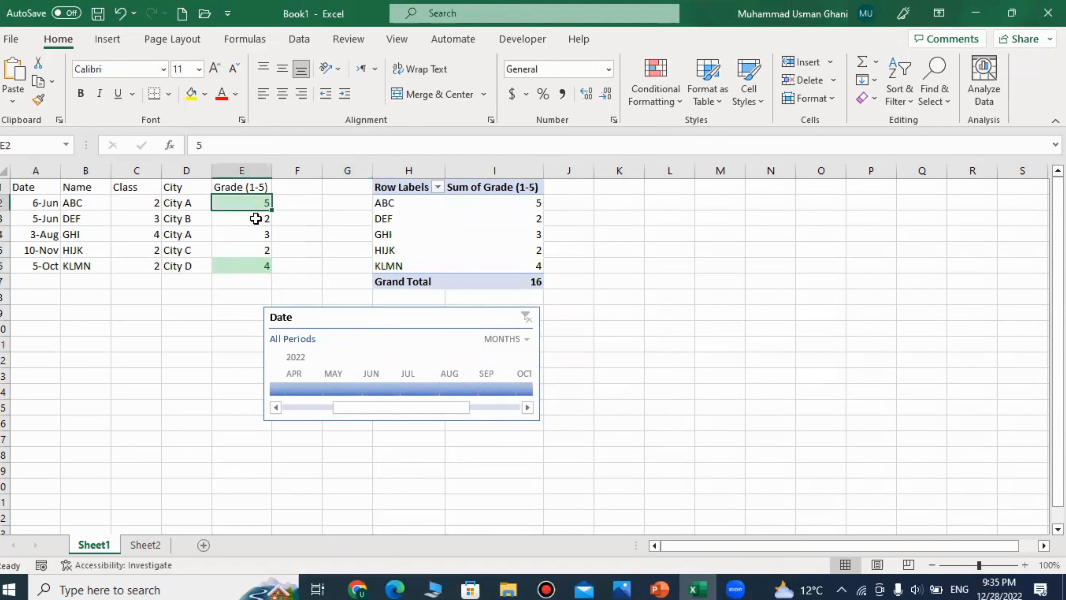
pyautogui.moveTo(256, 218); pyautogui.dragTo(254, 262)
pyautogui.click(671, 85)
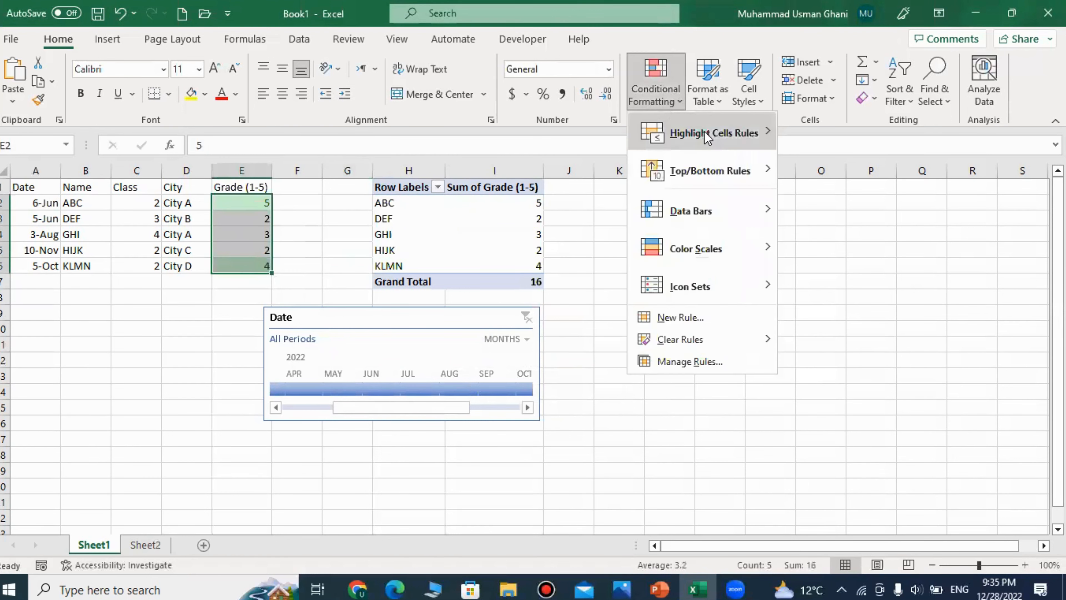
pyautogui.moveTo(708, 137)
pyautogui.click(839, 172)
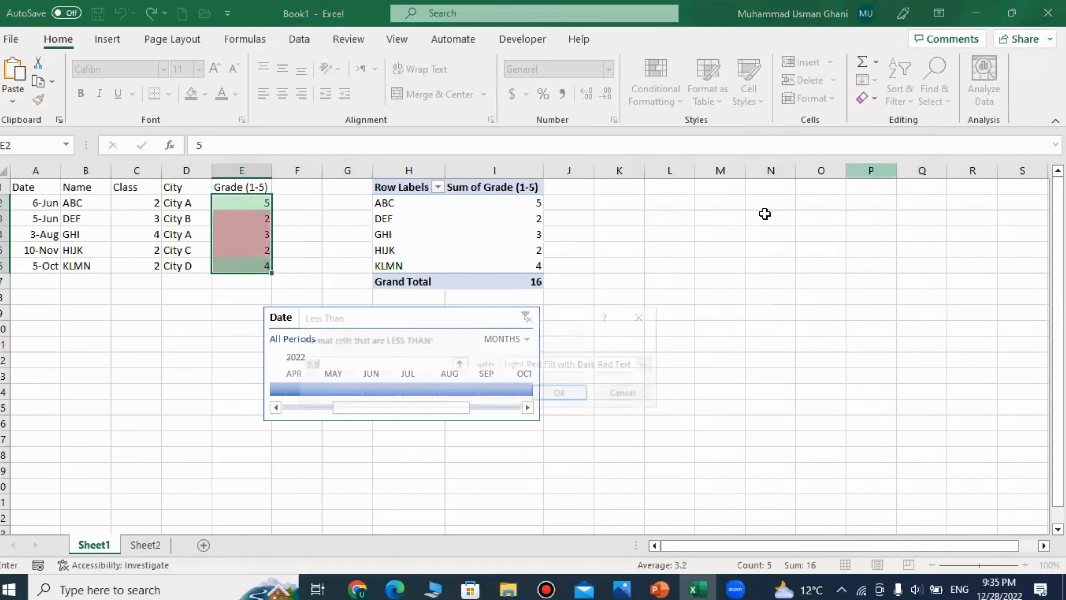
pyautogui.write('3')
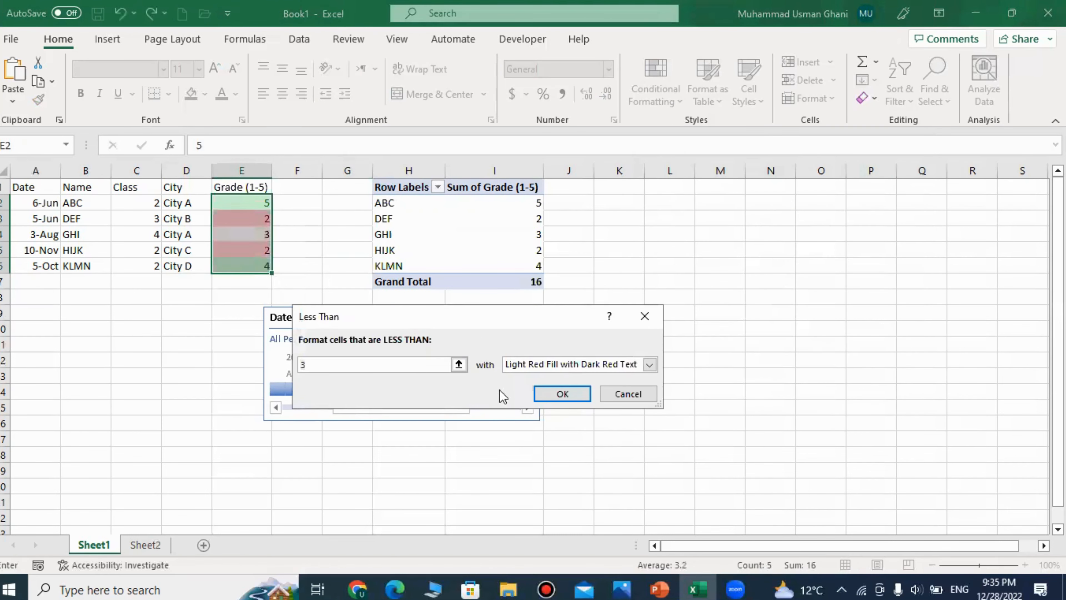
pyautogui.click(520, 368)
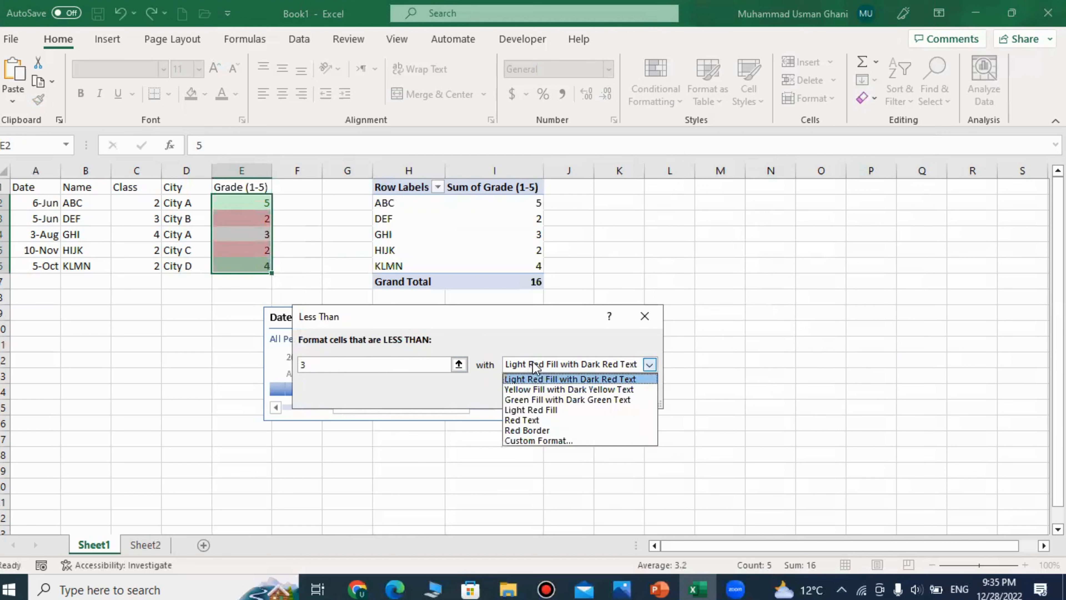
pyautogui.click(531, 374)
pyautogui.click(558, 398)
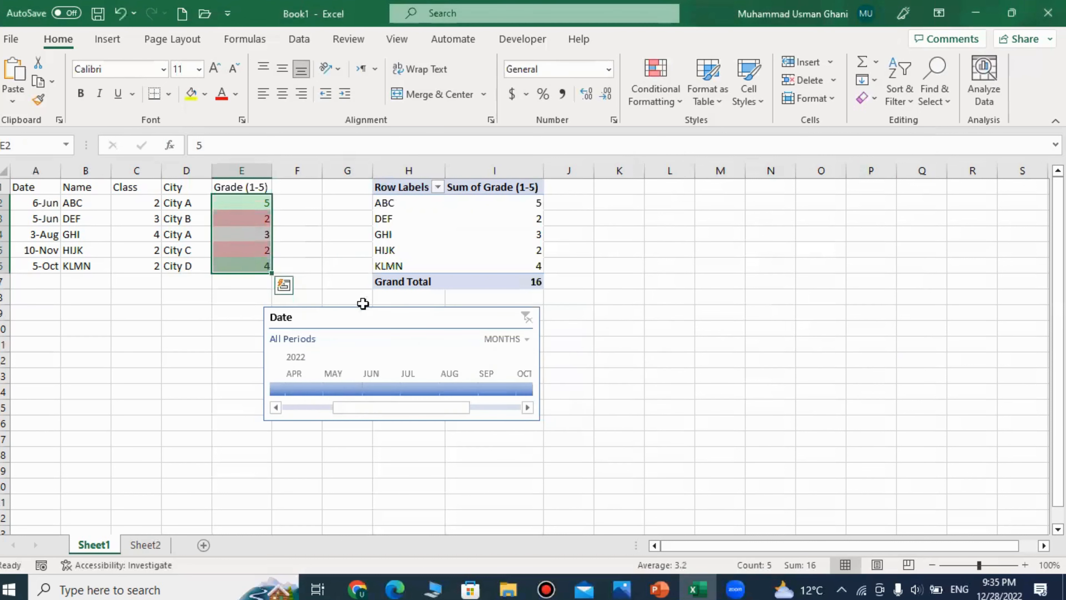
# Delete the Date timeline from Sheet1
pyautogui.click(433, 306)
pyautogui.click(432, 316)
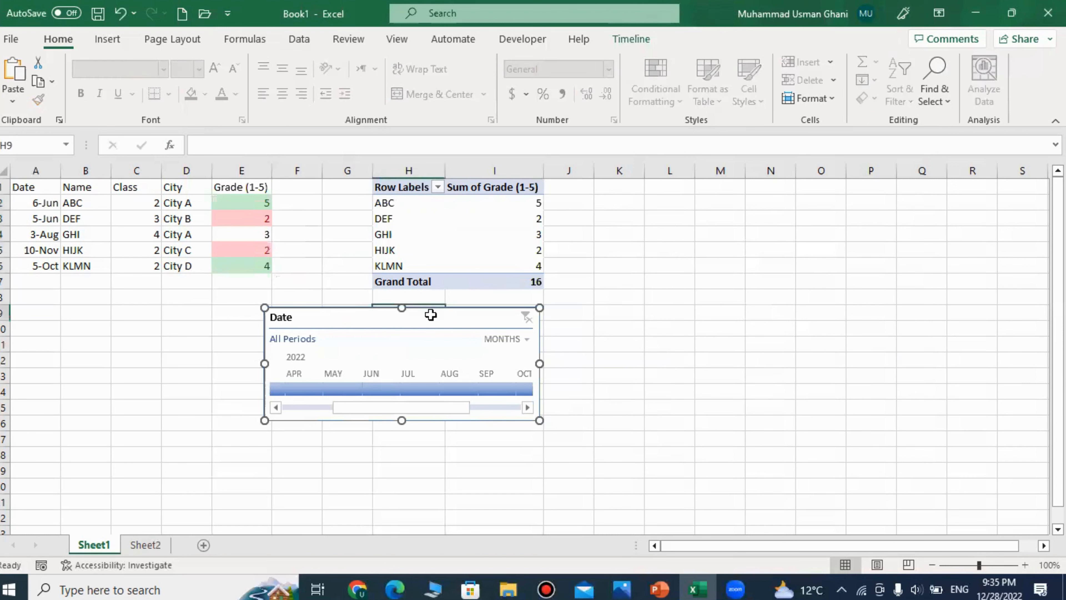
pyautogui.press('Delete')
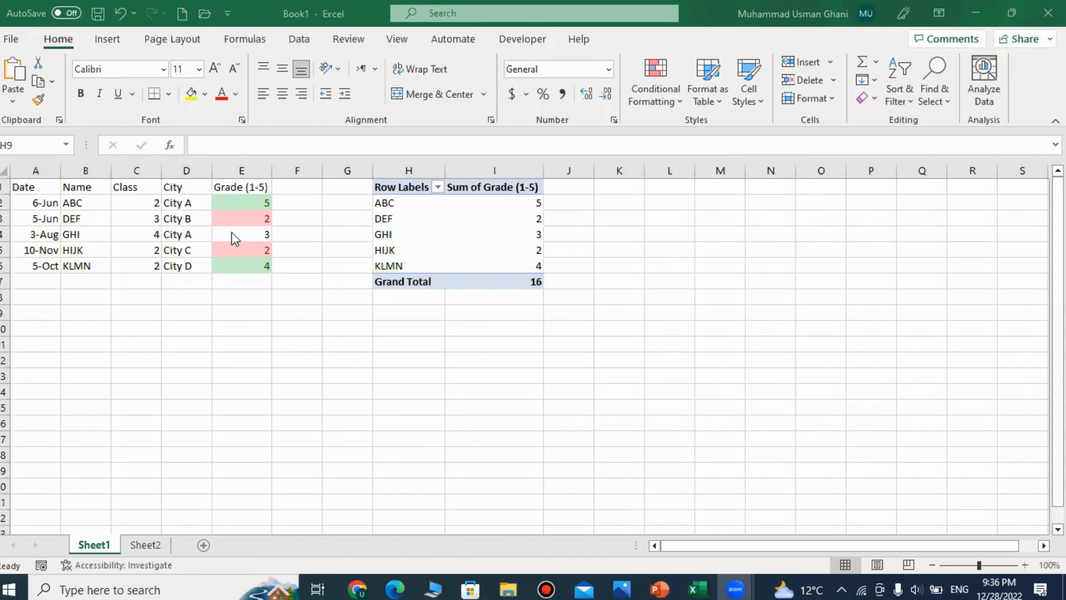
pyautogui.click(232, 326)
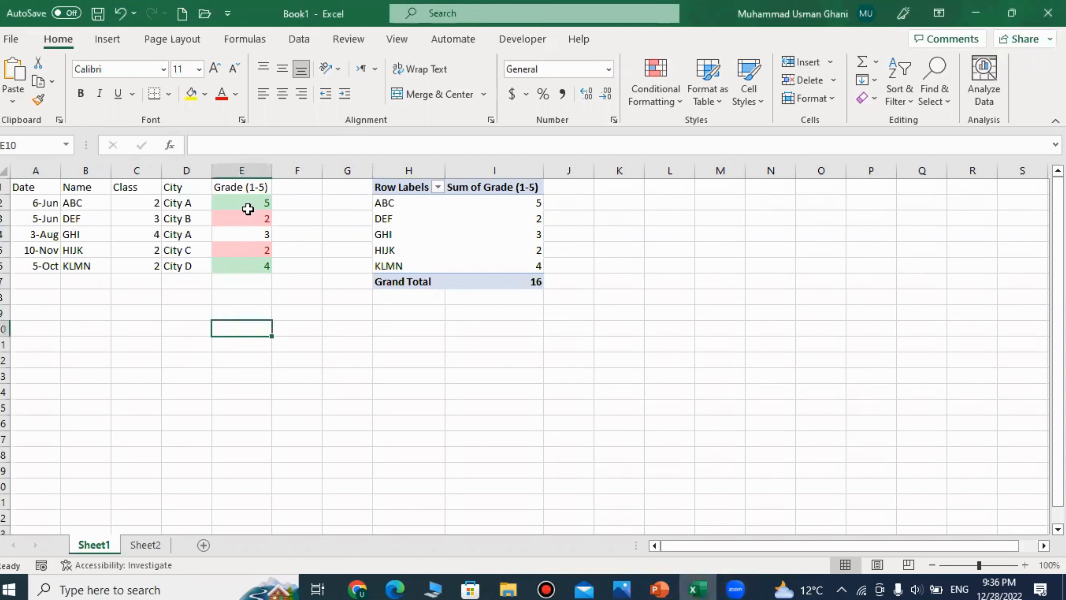
pyautogui.click(251, 201)
pyautogui.click(251, 324)
pyautogui.click(261, 236)
pyautogui.click(256, 297)
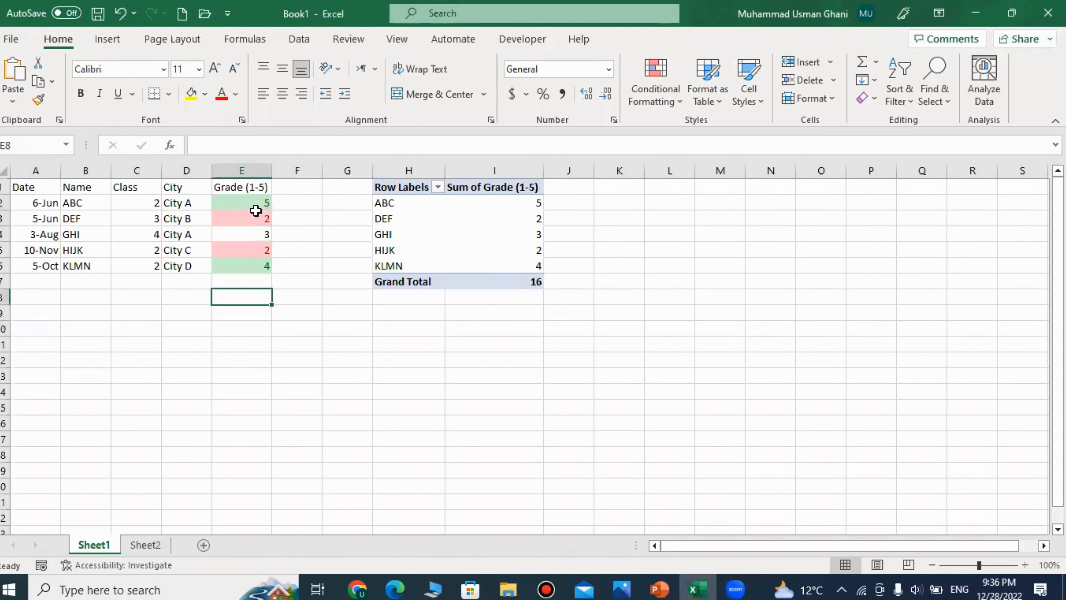
pyautogui.click(252, 197)
# Enter the grades 5, 3, 2, 3, 4, 2, 4 and 56 in cells E7:E14 below the existing grades
pyautogui.click(257, 279)
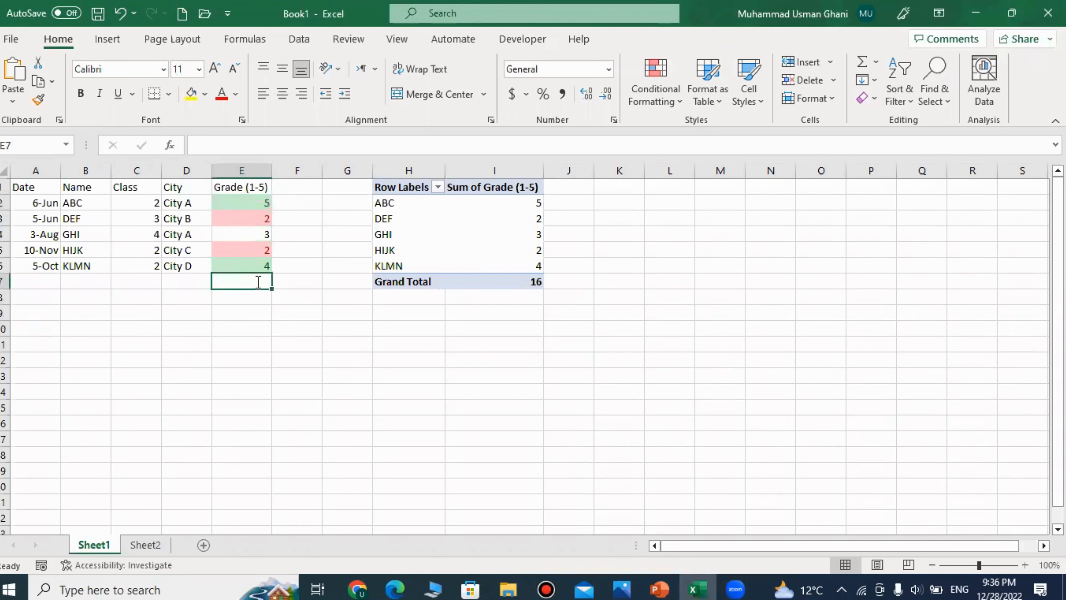
pyautogui.write('5')
pyautogui.press('Return')
pyautogui.write('3')
pyautogui.press('Return')
pyautogui.write('2')
pyautogui.press('Return')
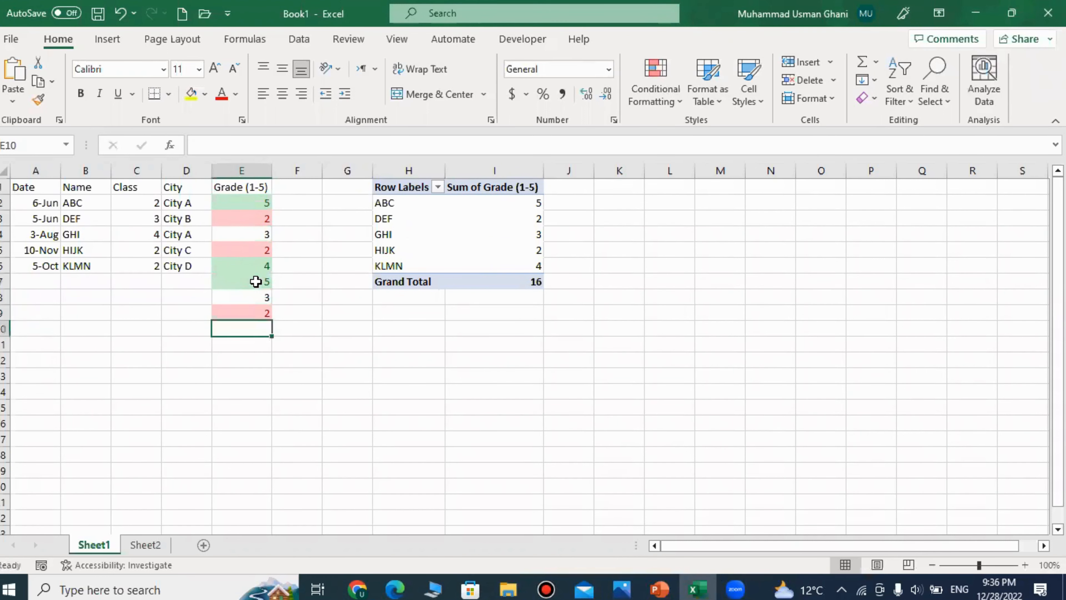
pyautogui.write('3 4 2 4 56')
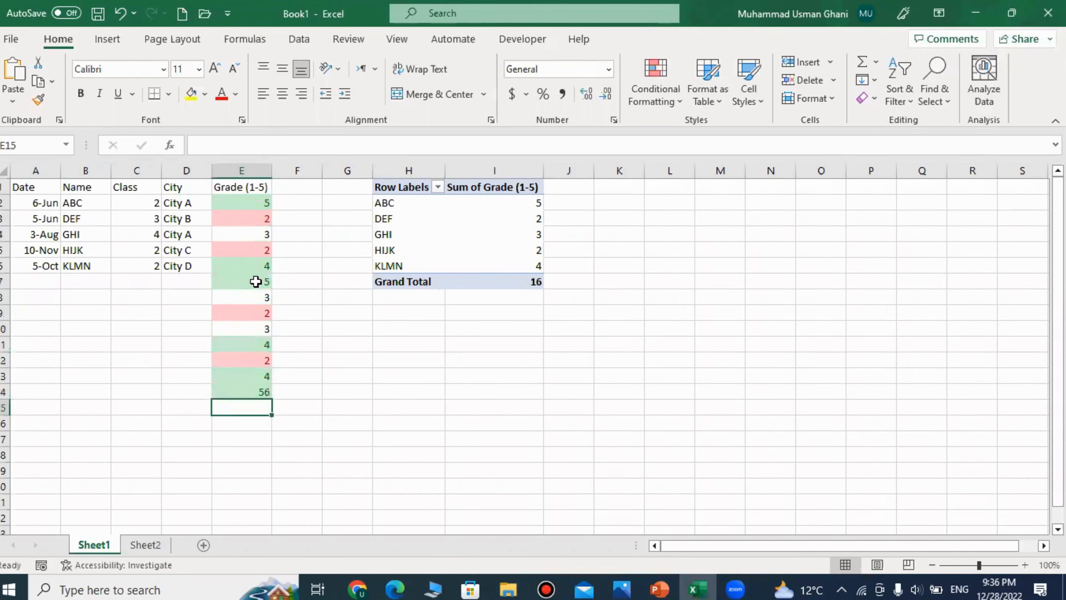
# Set the grade in E14 to 3 and enter the grades 3, 2 and 4 in E15:E17
pyautogui.press('Up')
pyautogui.write('3')
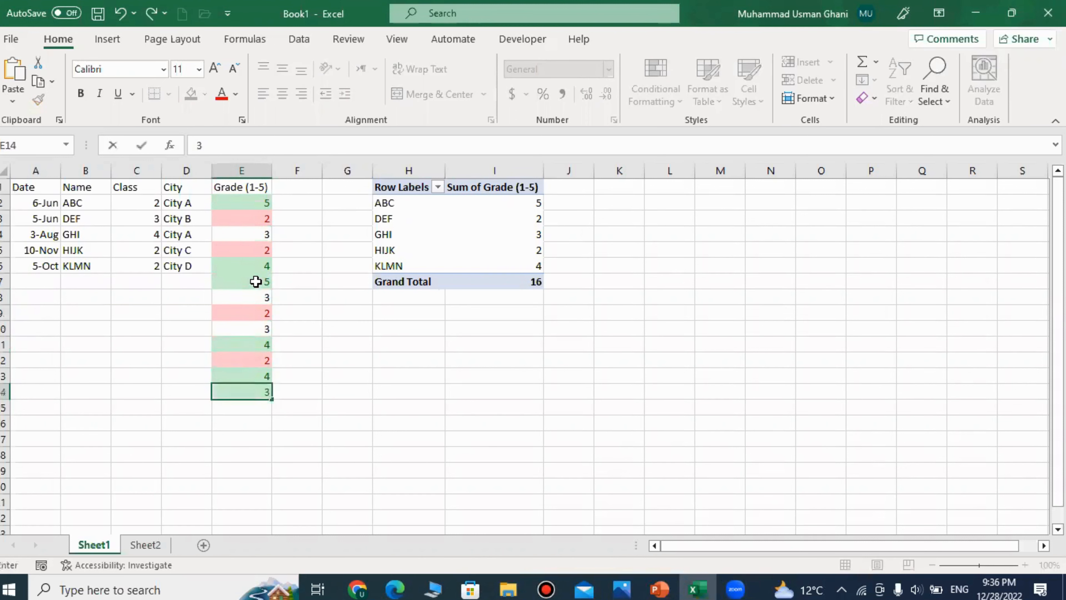
pyautogui.press('Return')
pyautogui.write('3')
pyautogui.press('Return')
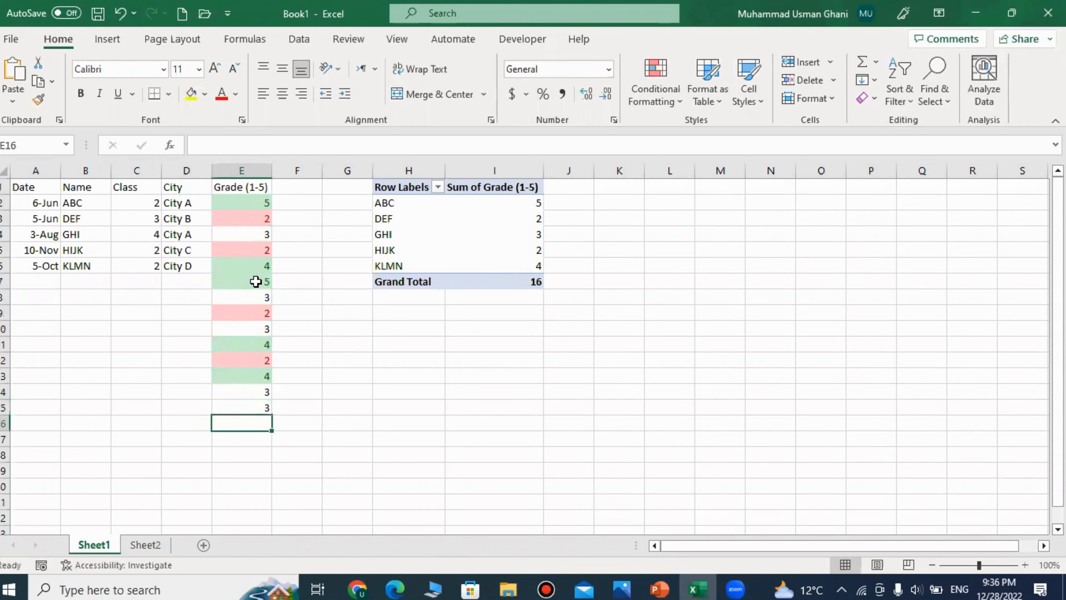
pyautogui.write('2')
pyautogui.press('Return')
pyautogui.write('4')
pyautogui.press('Return')
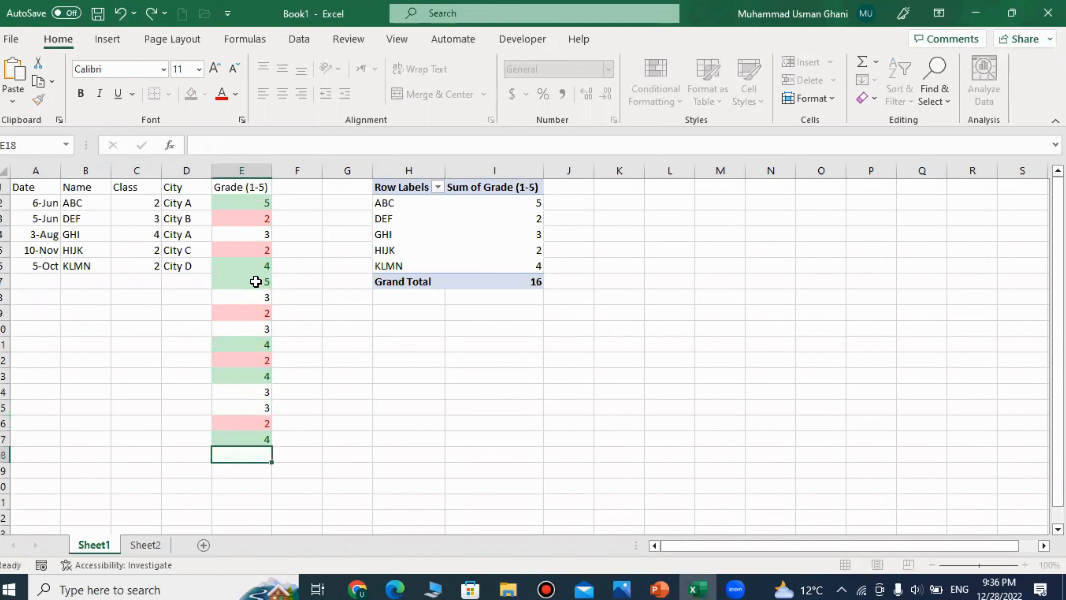
# Enter the grades 5, 3, 2, 2 and 3 in cells E18:E22
pyautogui.write('5')
pyautogui.press('Return')
pyautogui.write('3')
pyautogui.press('Return')
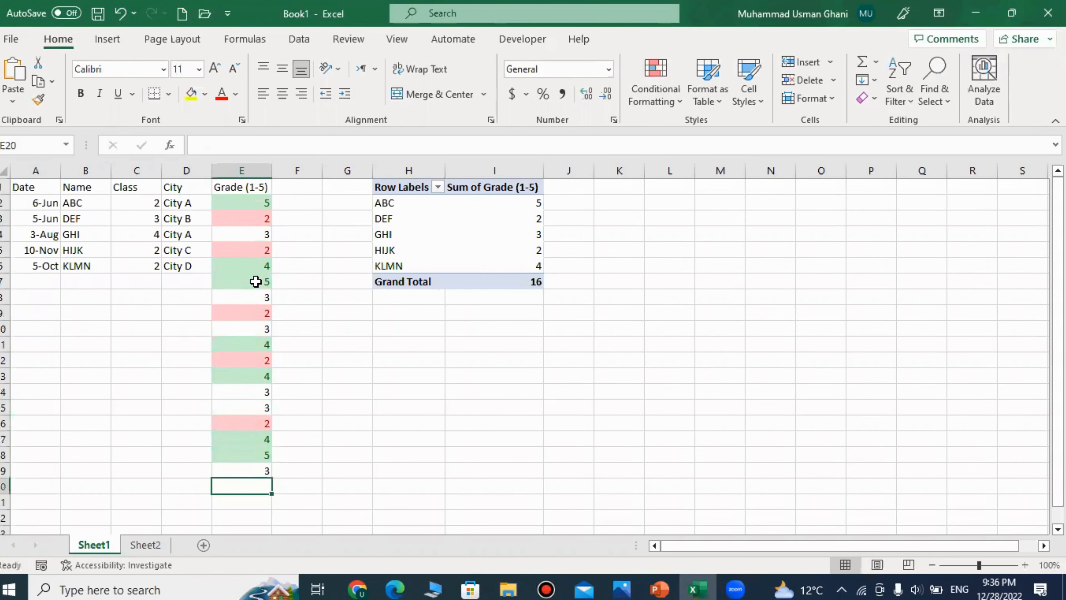
pyautogui.write('2')
pyautogui.press('Return')
pyautogui.press('Return')
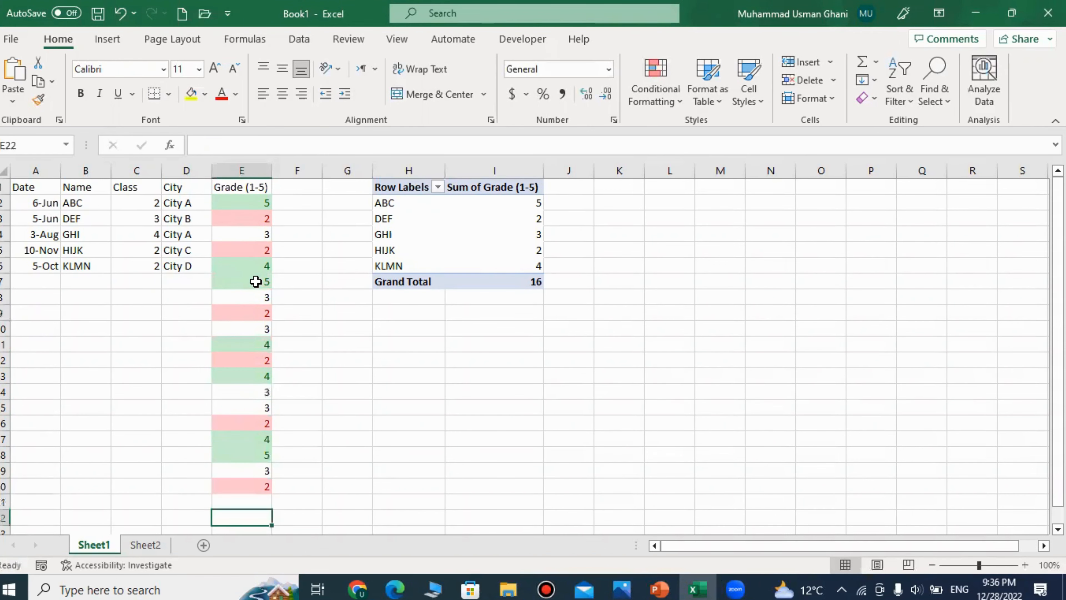
pyautogui.scroll(-1, 255, 281)
pyautogui.press('Up')
pyautogui.write('2')
pyautogui.press('Return')
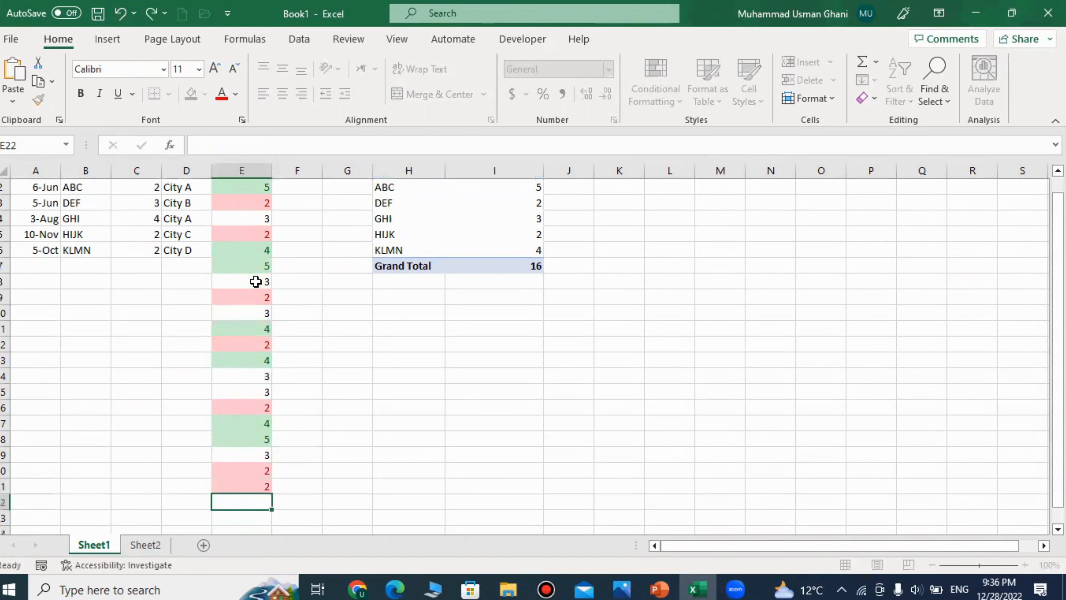
pyautogui.write('3')
pyautogui.press('Return')
pyautogui.press('Up')
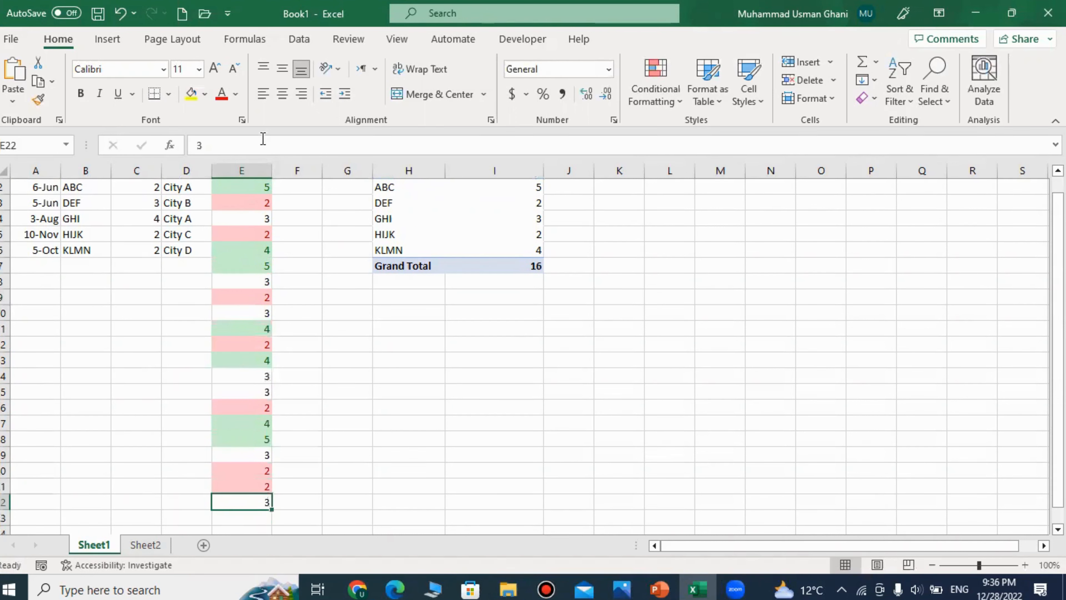
# Examine the highlighted grades in column E and the Highlight Cells Rules choices for conditional formatting
pyautogui.click(257, 206)
pyautogui.scroll(1, 258, 218)
pyautogui.press('Up')
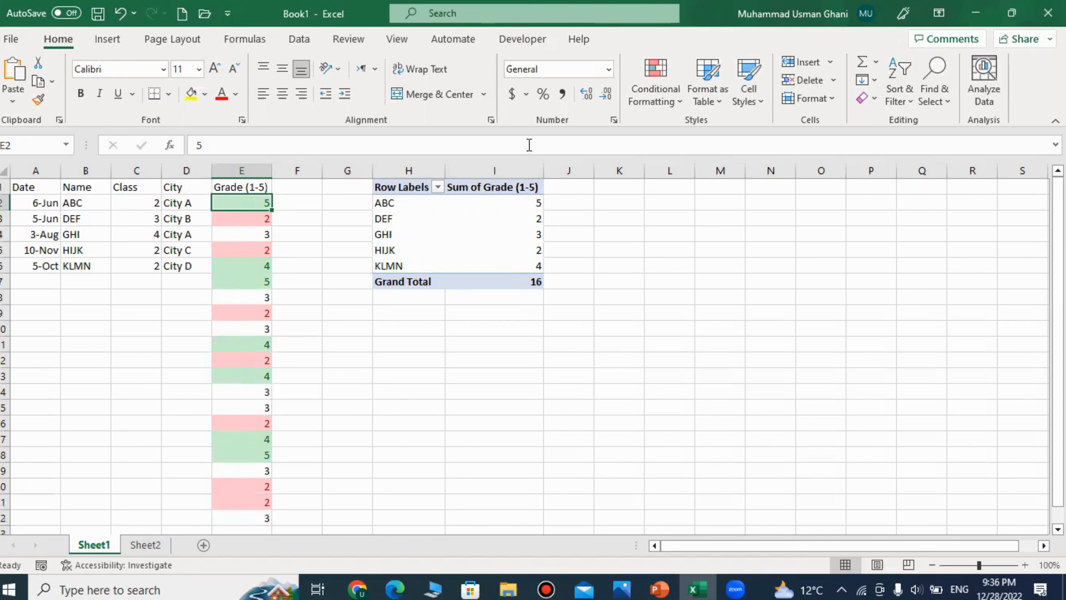
pyautogui.click(157, 236)
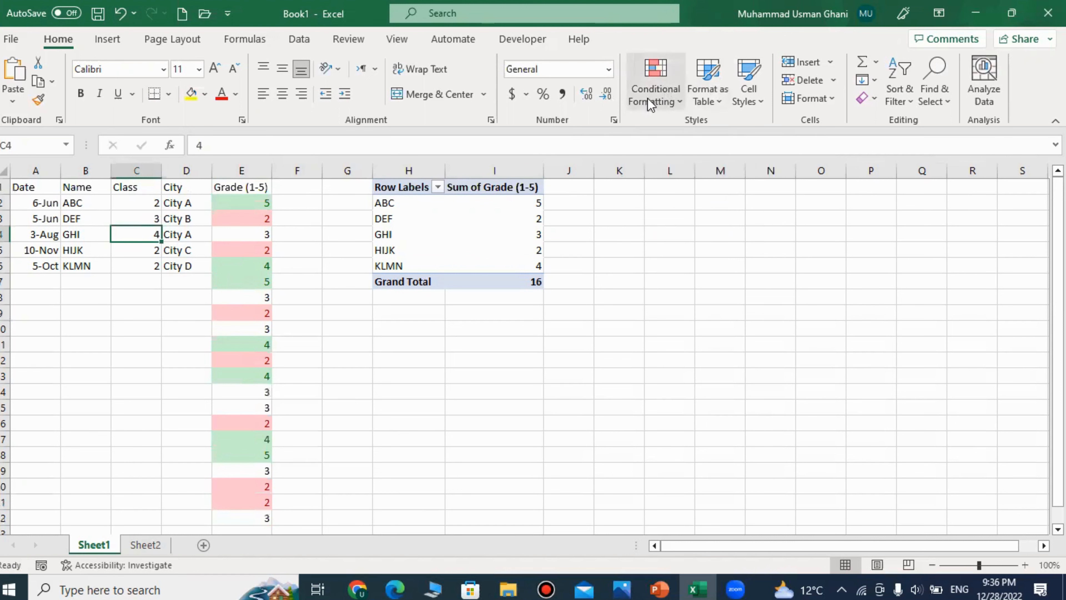
pyautogui.click(671, 105)
pyautogui.moveTo(706, 143)
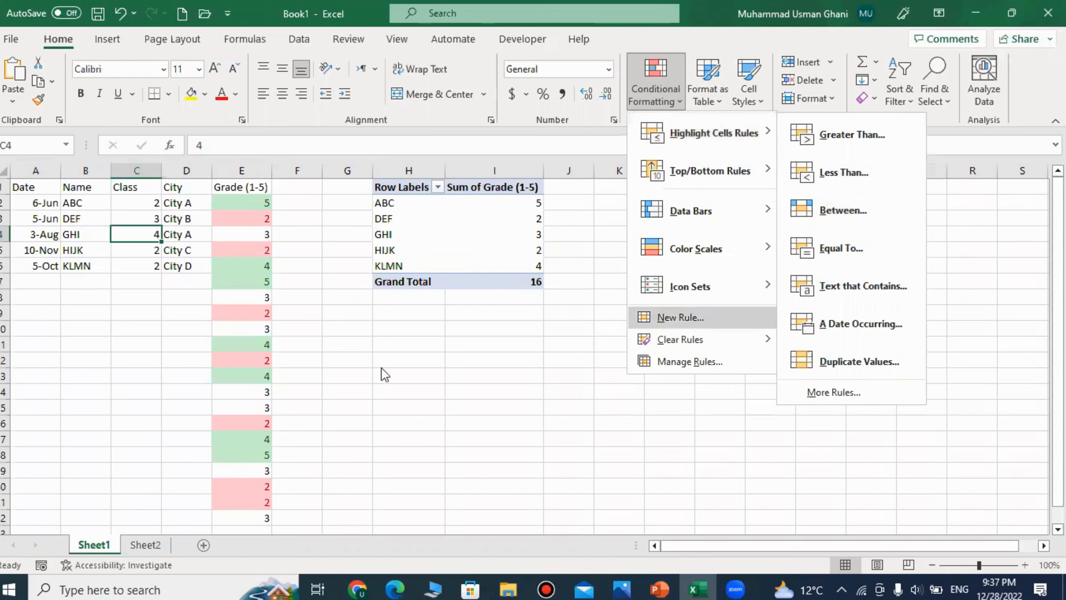
pyautogui.click(145, 212)
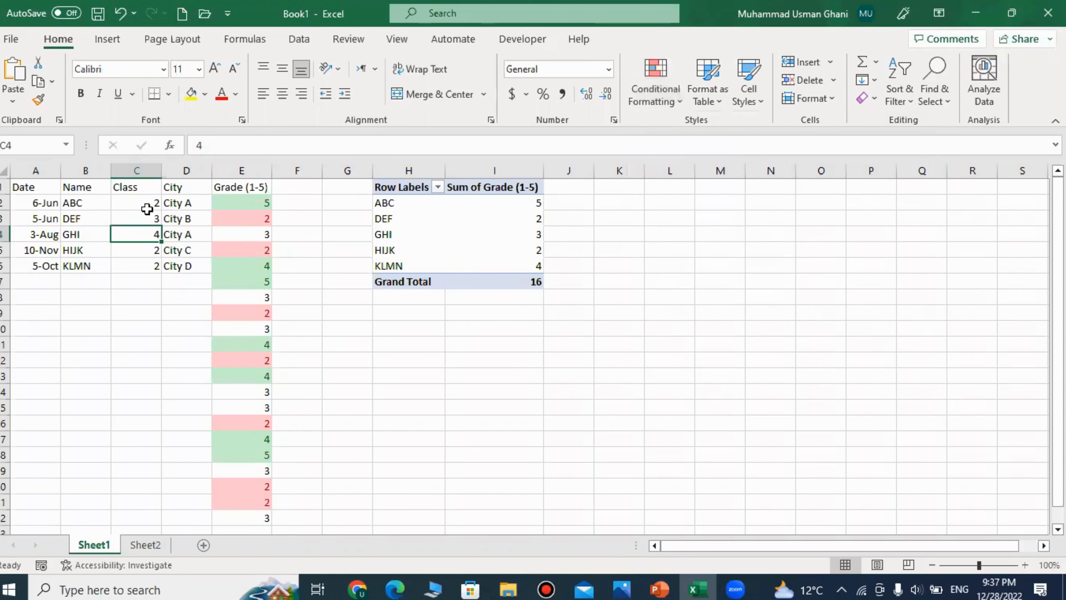
pyautogui.moveTo(147, 208); pyautogui.dragTo(144, 220)
pyautogui.click(414, 386)
# Enter the numbers 6, 3 and 45 in cells H11:H13 below the PivotTable
pyautogui.click(421, 346)
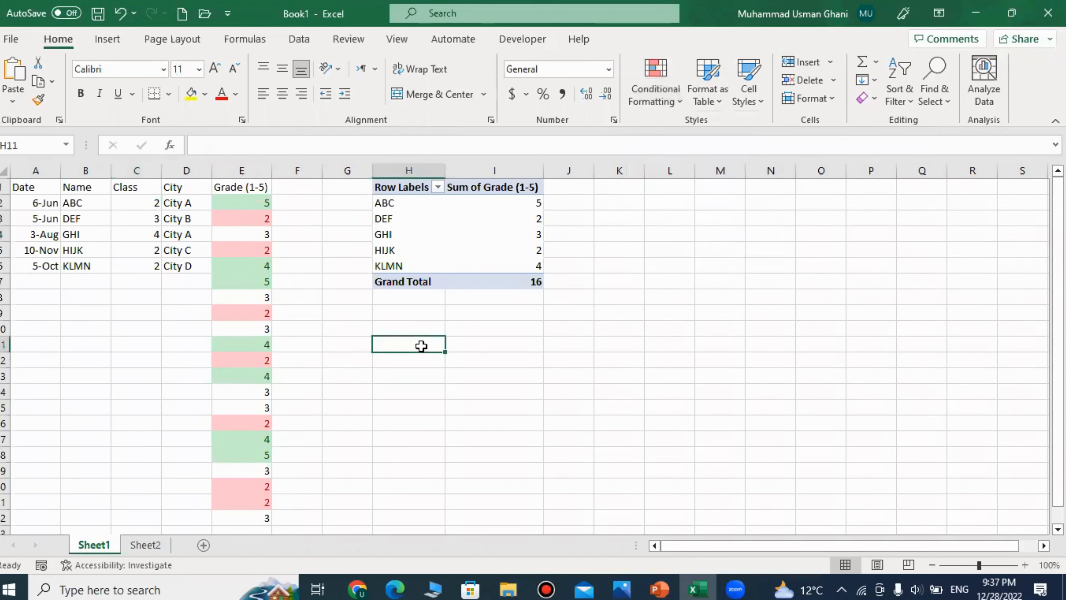
pyautogui.write('6')
pyautogui.press('Return')
pyautogui.write('3')
pyautogui.press('Return')
pyautogui.write('45')
pyautogui.press('Return')
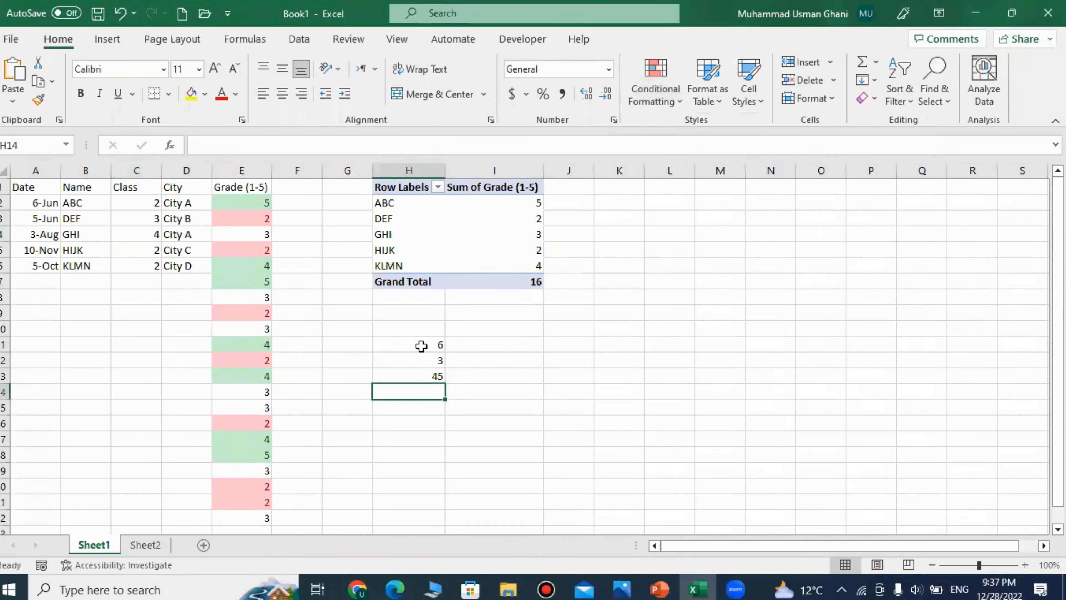
# Set H12 to 7 and H13 to 8
pyautogui.press('Up')
pyautogui.press('Up')
pyautogui.write('7')
pyautogui.press('Return')
pyautogui.write('8')
pyautogui.press('Return')
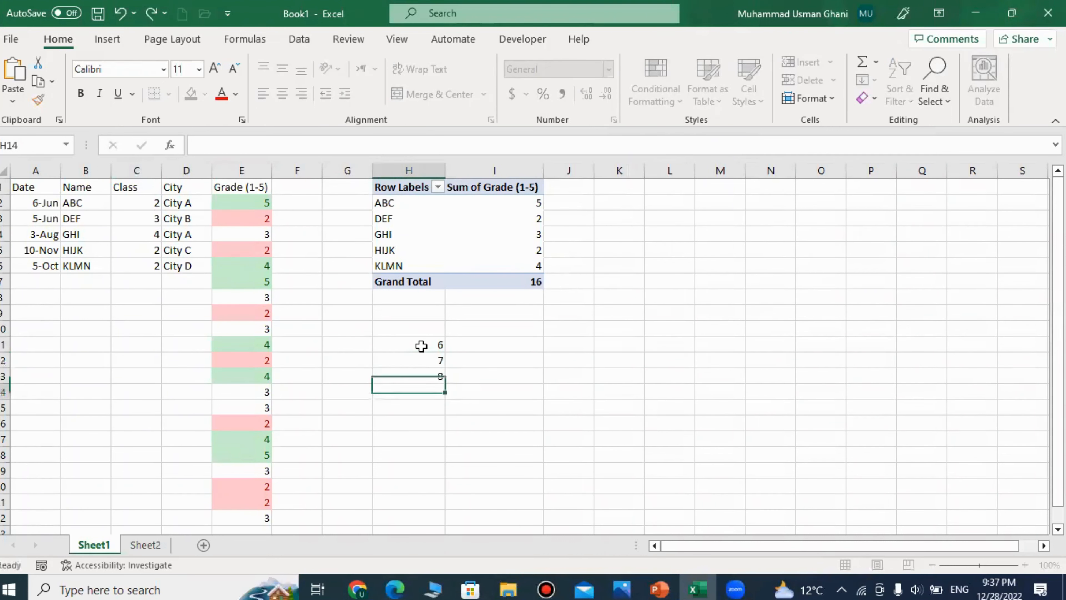
# Enter the numbers 9, 10, 15 and 1223 in cells H14:H17
pyautogui.write('9')
pyautogui.press('Return')
pyautogui.write('10')
pyautogui.press('Return')
pyautogui.write('15')
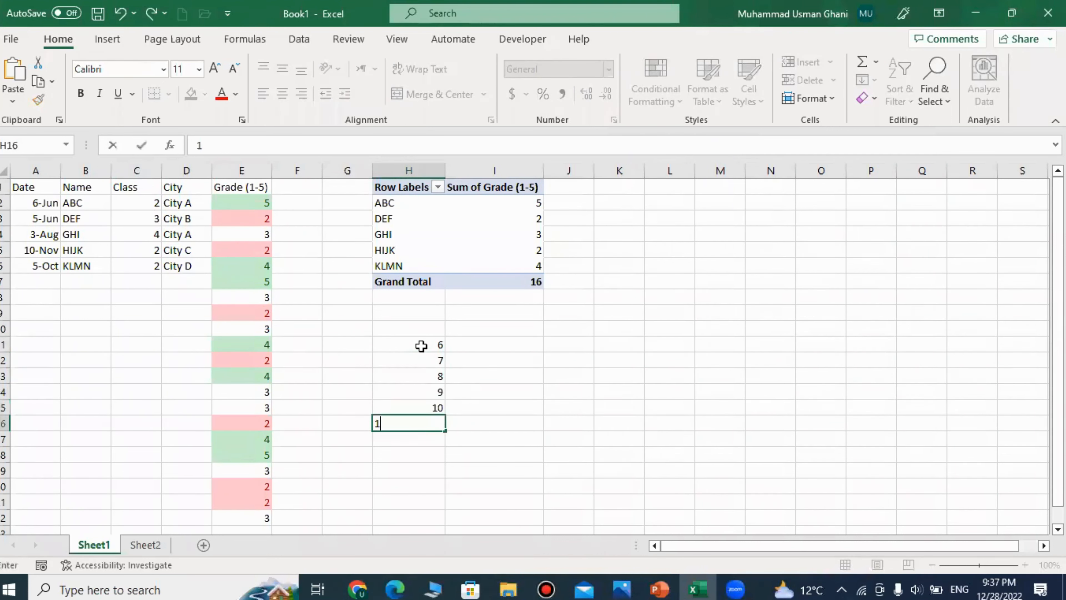
pyautogui.press('Return')
pyautogui.write('1223')
pyautogui.press('Return')
# Set H17 to 12 and enter the numbers 15, 20, 25 and 35 in H18:H21
pyautogui.press('Up')
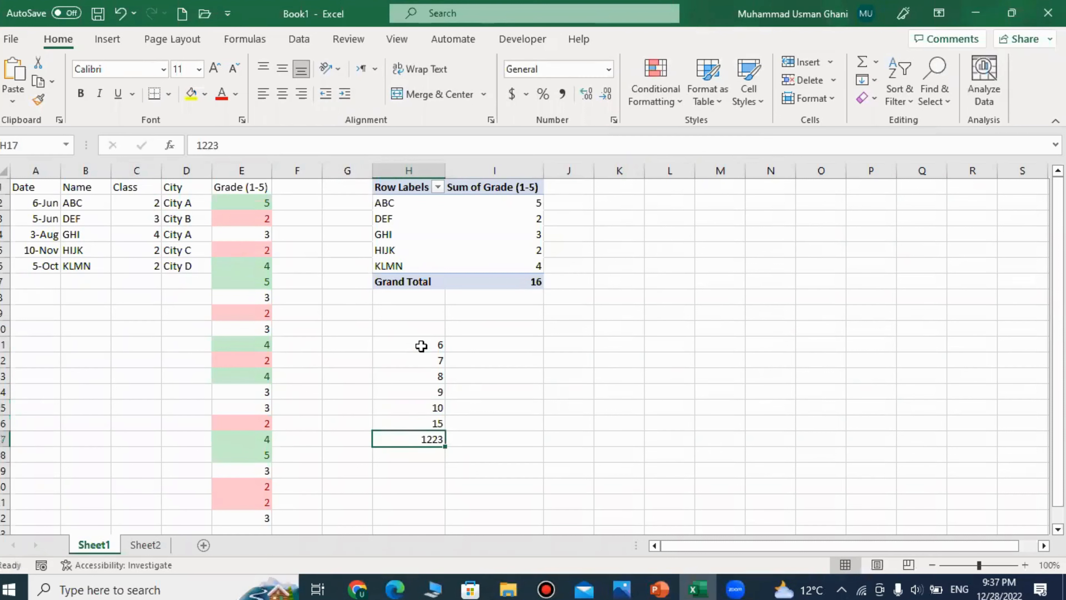
pyautogui.write('12')
pyautogui.press('Return')
pyautogui.write('15')
pyautogui.press('Return')
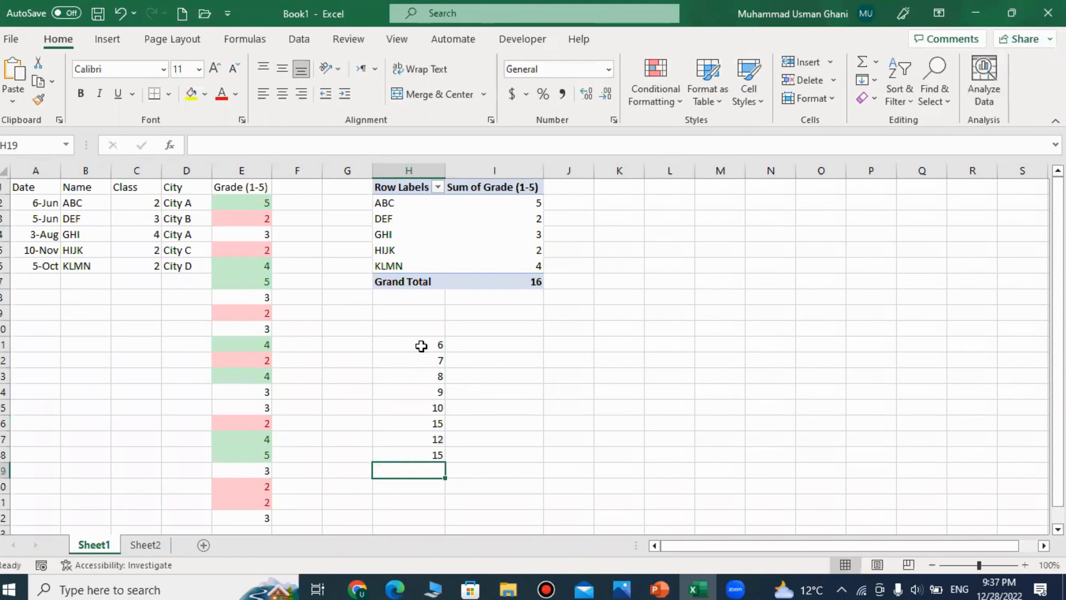
pyautogui.write('20')
pyautogui.press('Return')
pyautogui.write('25')
pyautogui.press('Return')
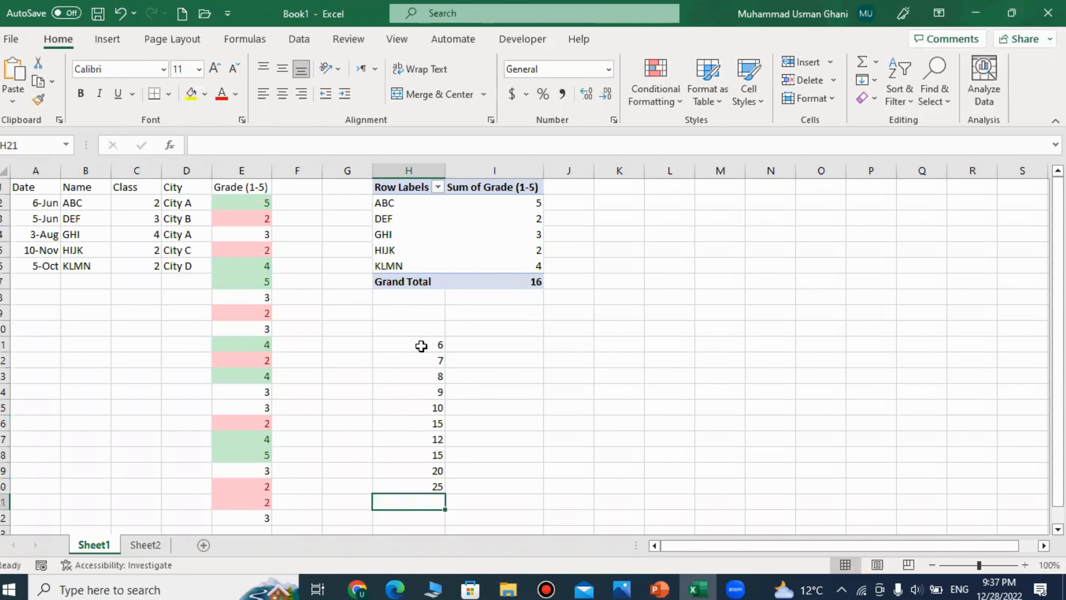
pyautogui.write('9')
pyautogui.write('5')
pyautogui.press('Return')
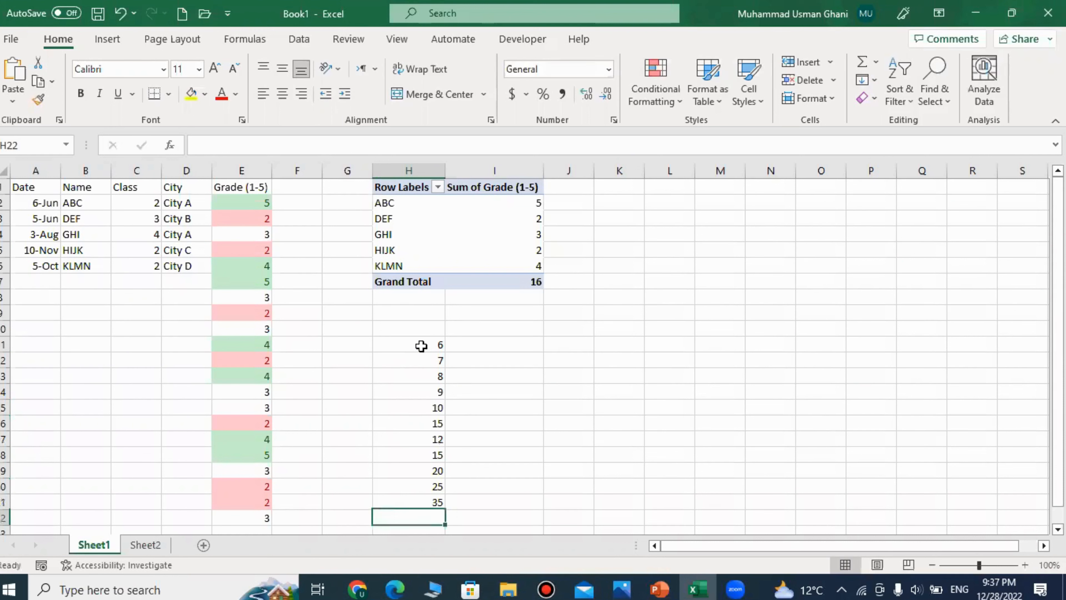
# Highlight the values between 10 and 15 in H11:H21 with Light Red Fill with Dark Red Text
pyautogui.moveTo(420, 345); pyautogui.dragTo(417, 500)
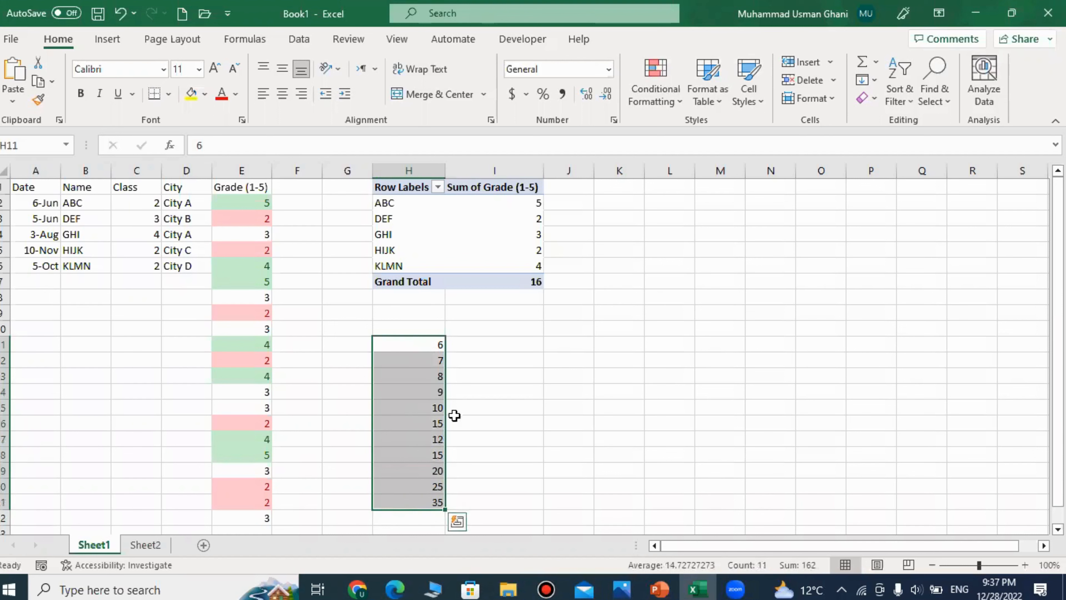
pyautogui.click(661, 95)
pyautogui.moveTo(693, 134)
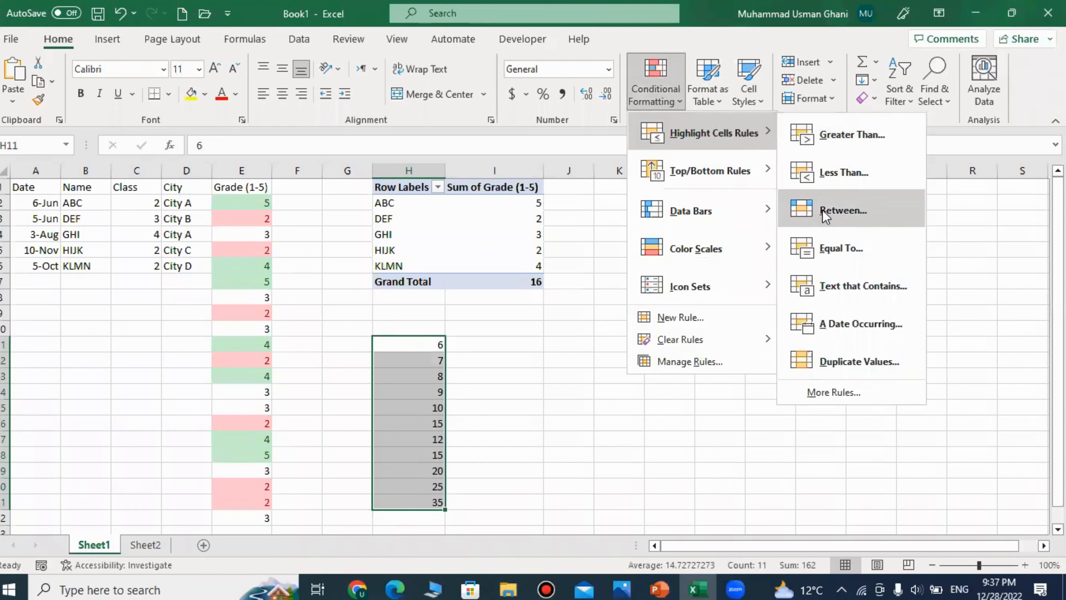
pyautogui.click(851, 216)
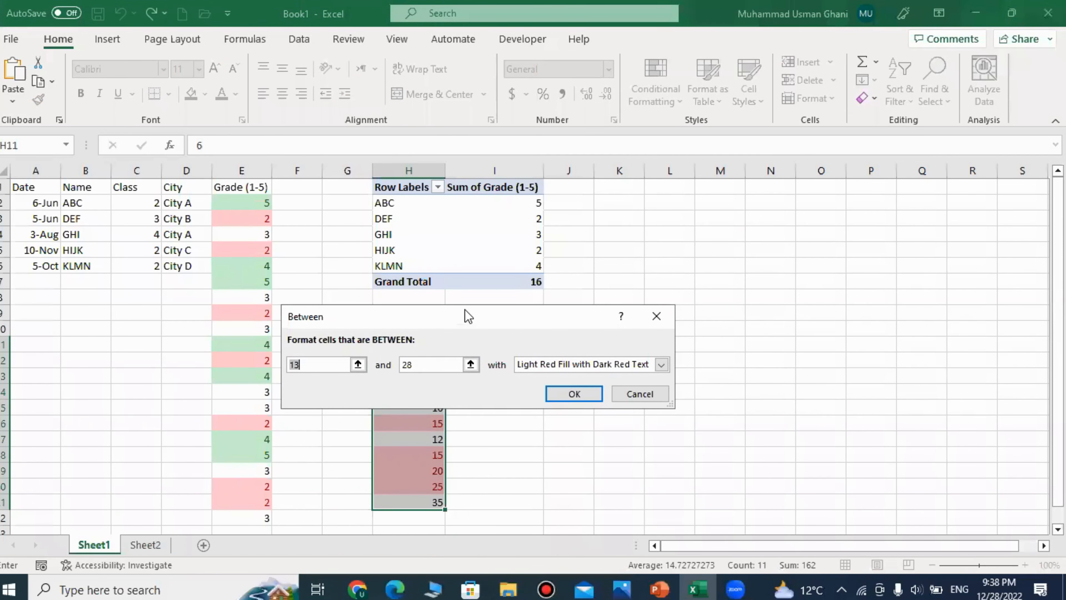
pyautogui.moveTo(465, 313); pyautogui.dragTo(385, 234)
pyautogui.write('10')
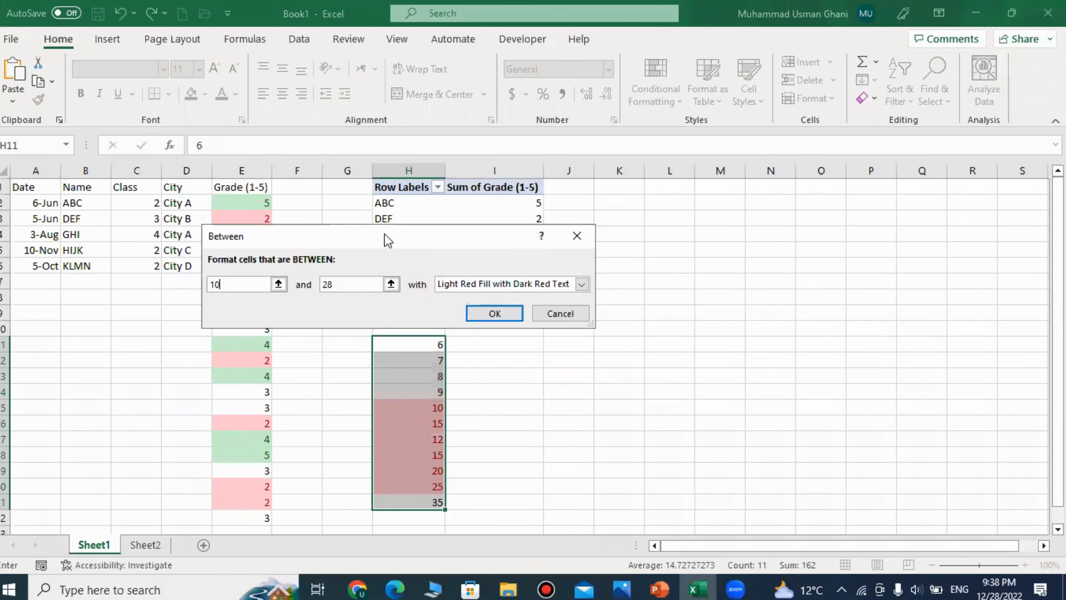
pyautogui.doubleClick(346, 284)
pyautogui.write('15')
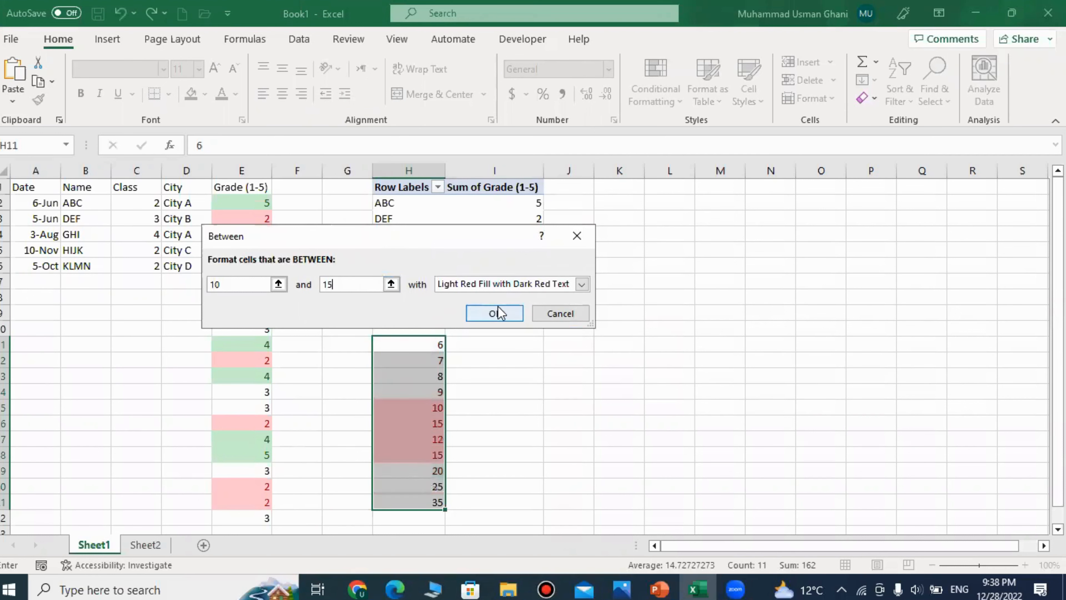
pyautogui.click(502, 289)
pyautogui.click(499, 281)
pyautogui.click(494, 313)
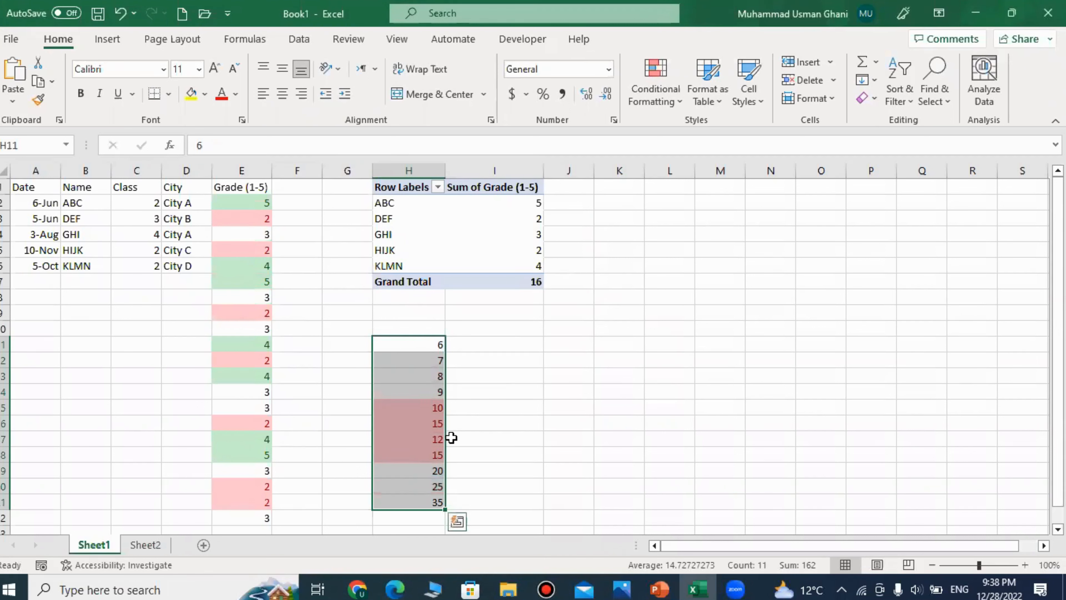
pyautogui.click(658, 95)
pyautogui.moveTo(767, 185)
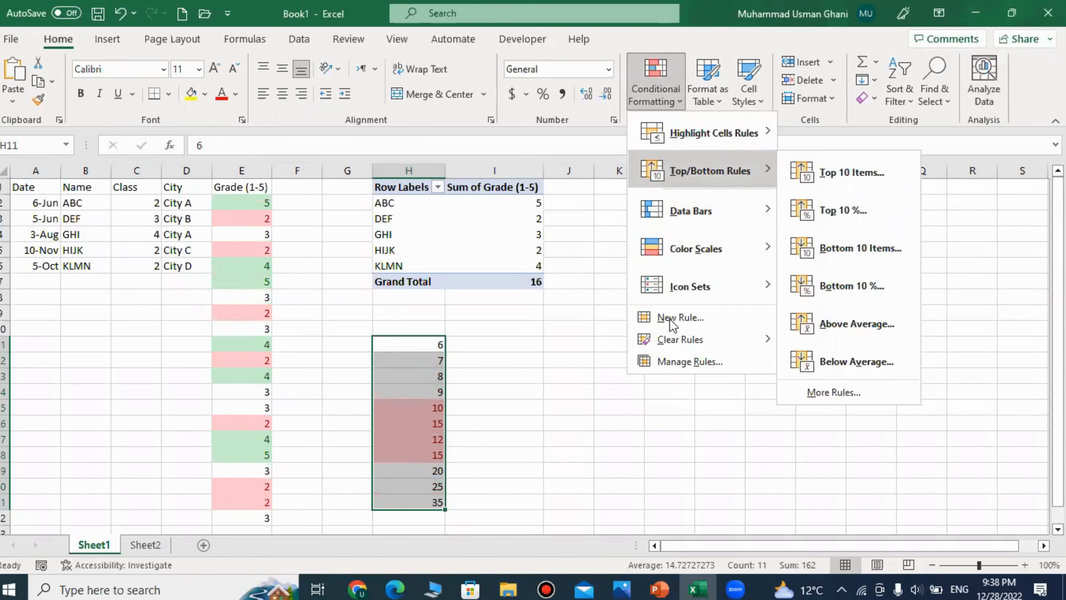
pyautogui.click(561, 364)
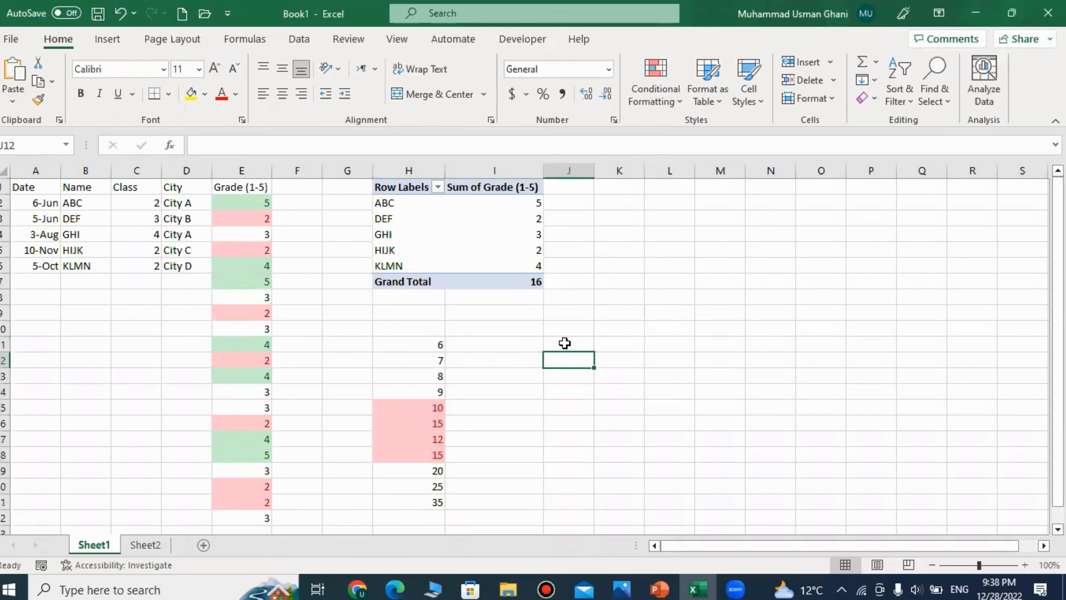
pyautogui.click(662, 105)
pyautogui.moveTo(703, 177)
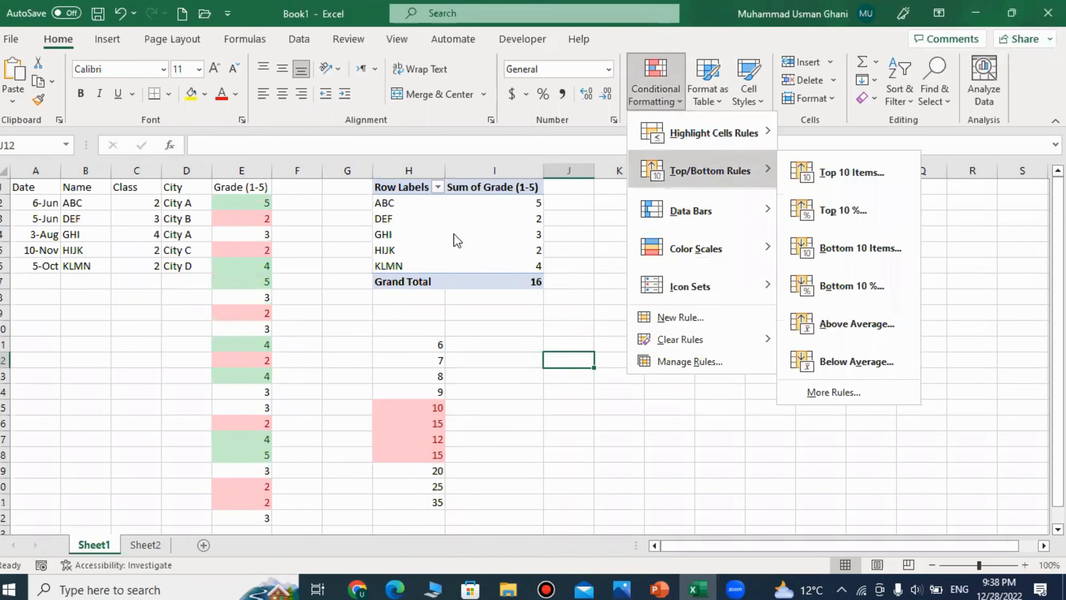
pyautogui.click(536, 303)
pyautogui.moveTo(423, 344); pyautogui.dragTo(434, 463)
pyautogui.click(579, 433)
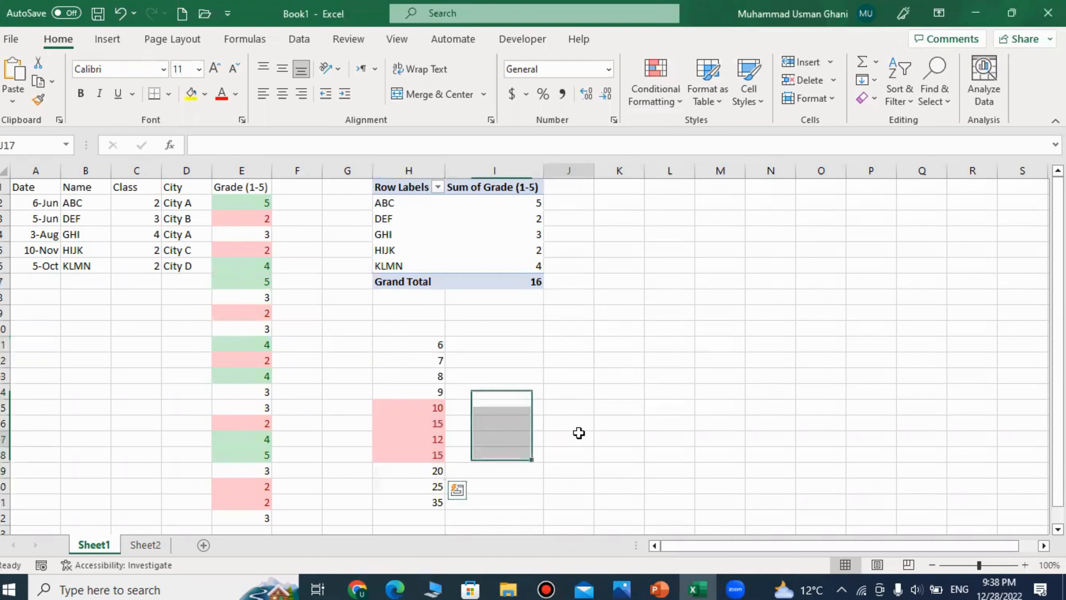
pyautogui.moveTo(417, 348); pyautogui.dragTo(432, 520)
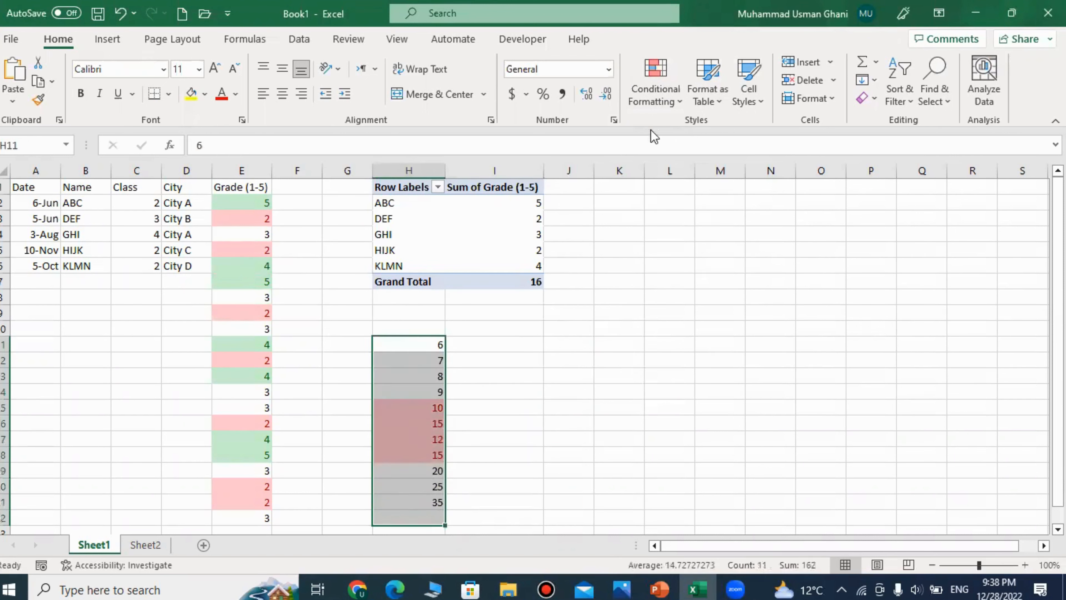
pyautogui.click(538, 484)
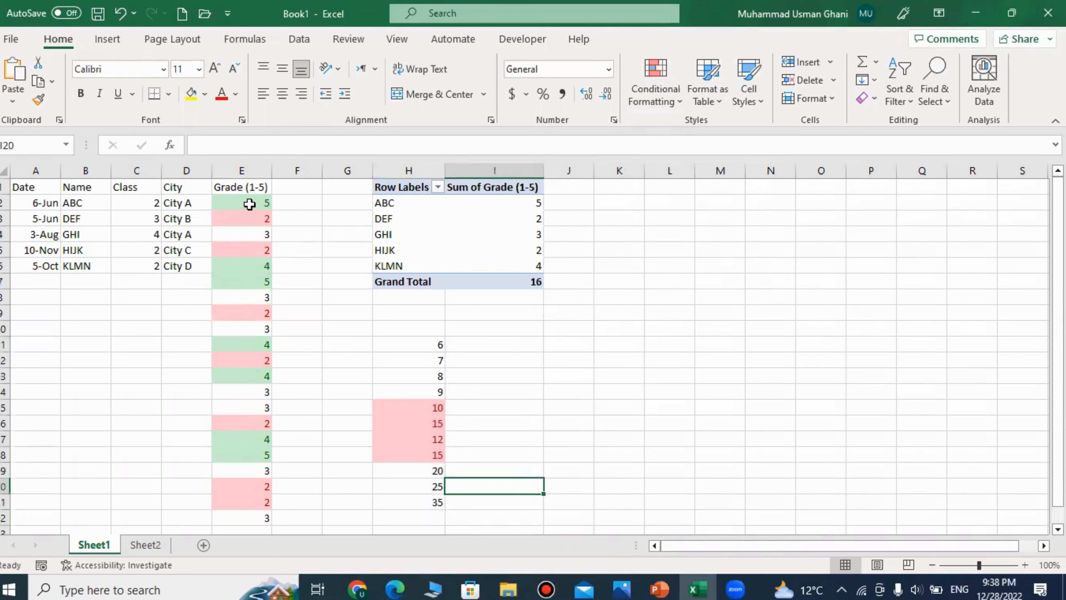
pyautogui.moveTo(250, 204); pyautogui.dragTo(259, 516)
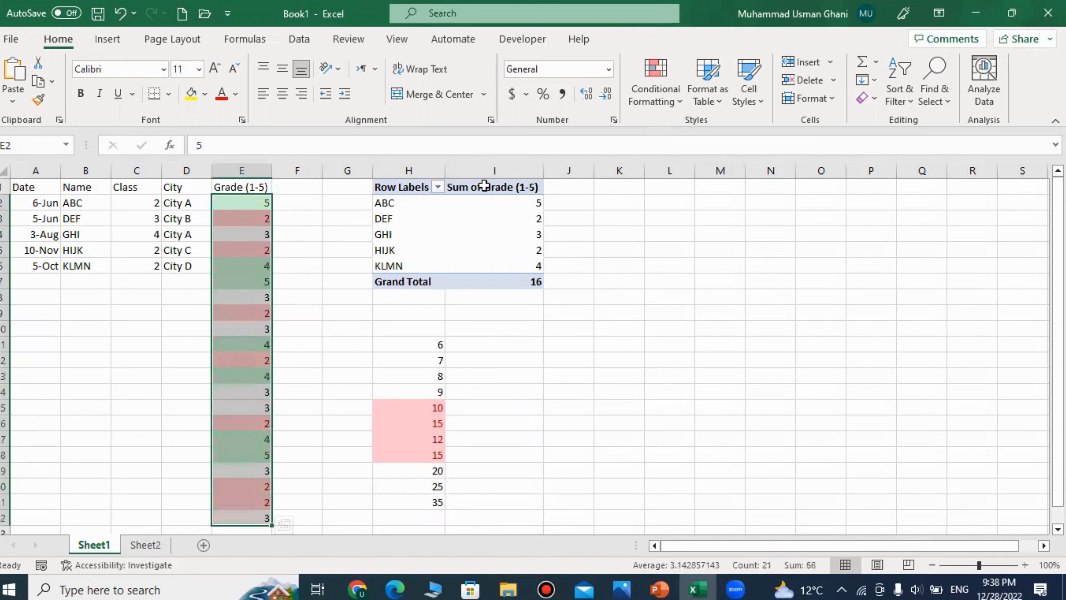
pyautogui.click(601, 294)
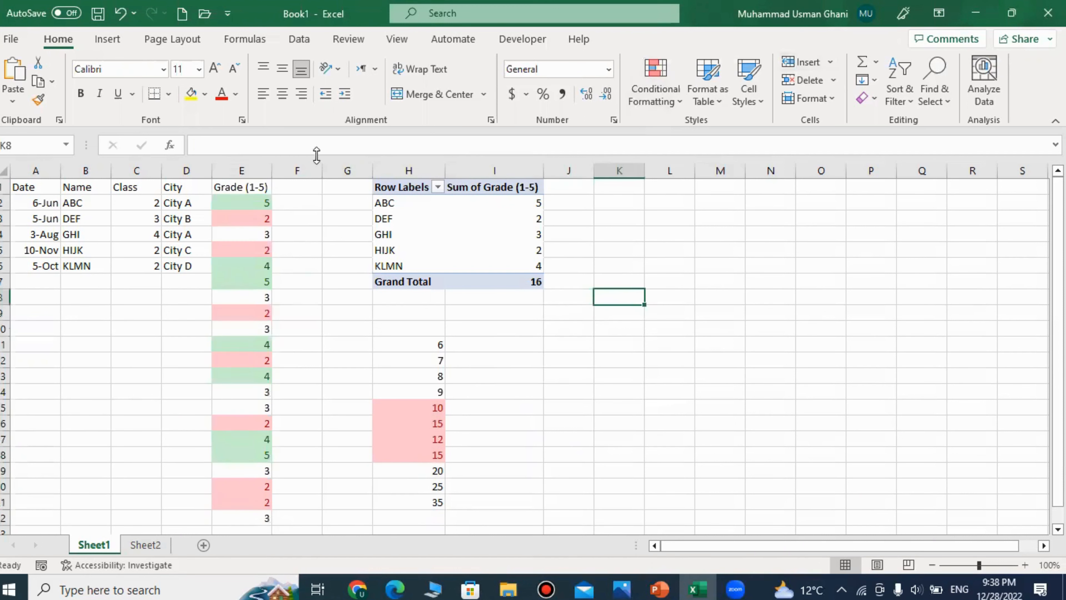
# Clear the conditional formatting rules from the entire sheet
pyautogui.moveTo(259, 197); pyautogui.dragTo(257, 314)
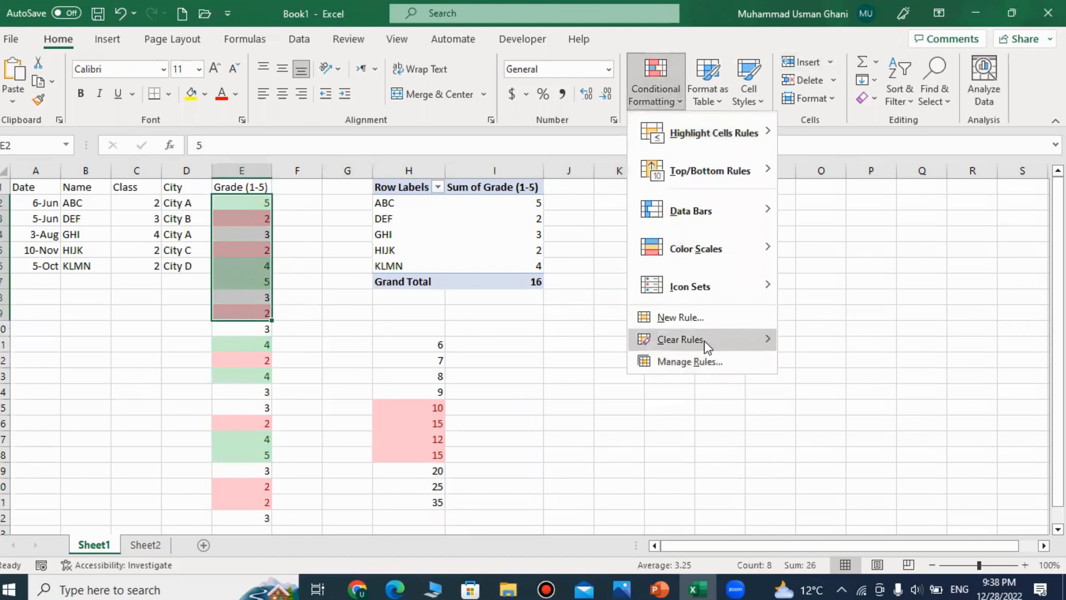
pyautogui.moveTo(690, 341)
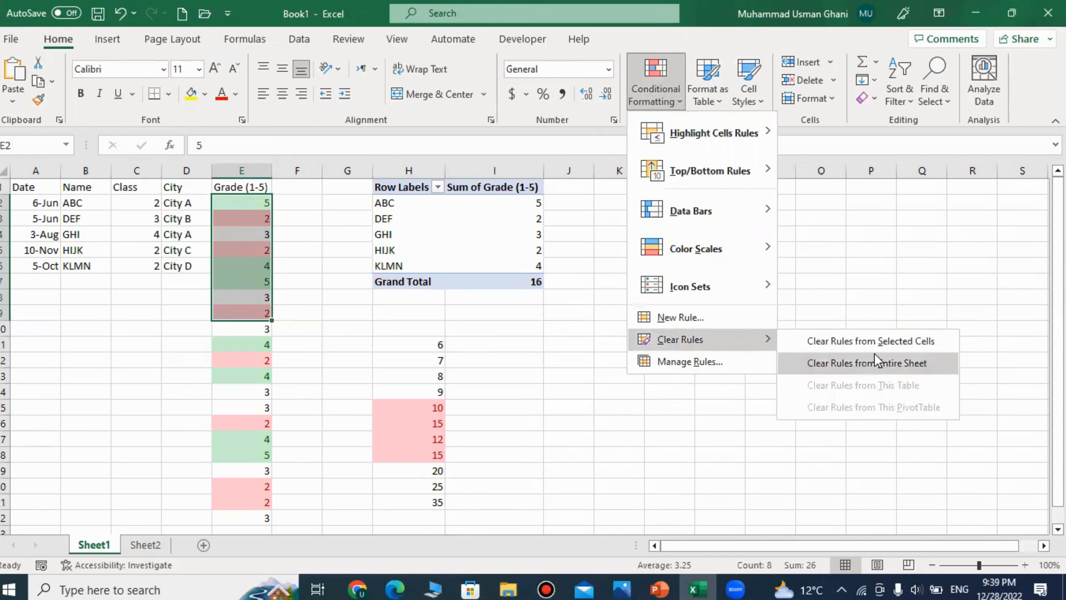
pyautogui.click(864, 370)
pyautogui.click(528, 313)
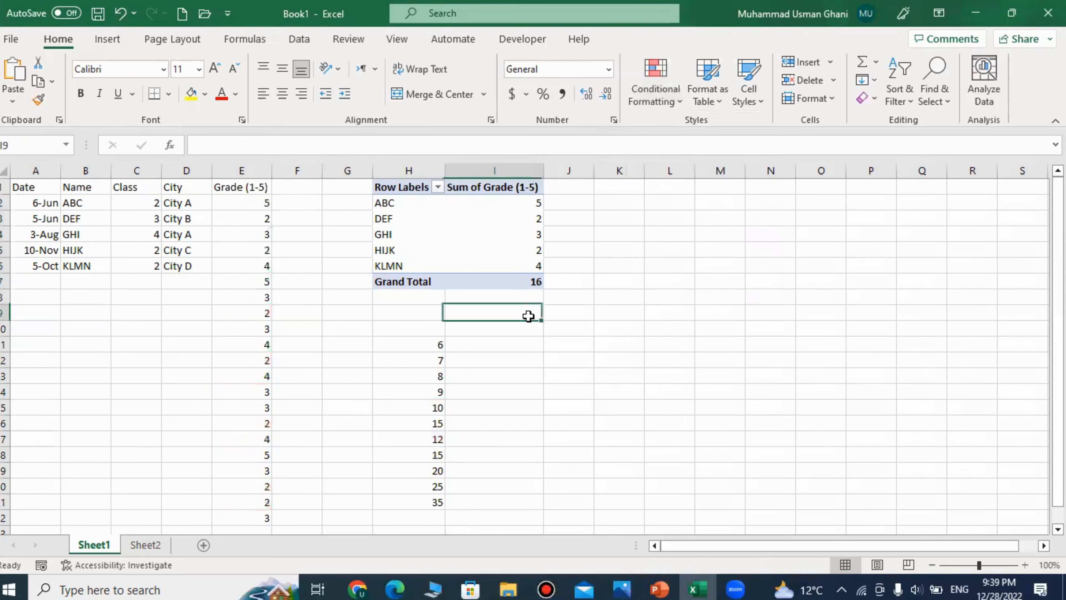
pyautogui.moveTo(433, 346); pyautogui.dragTo(429, 458)
pyautogui.moveTo(426, 500); pyautogui.dragTo(426, 502)
pyautogui.click(605, 482)
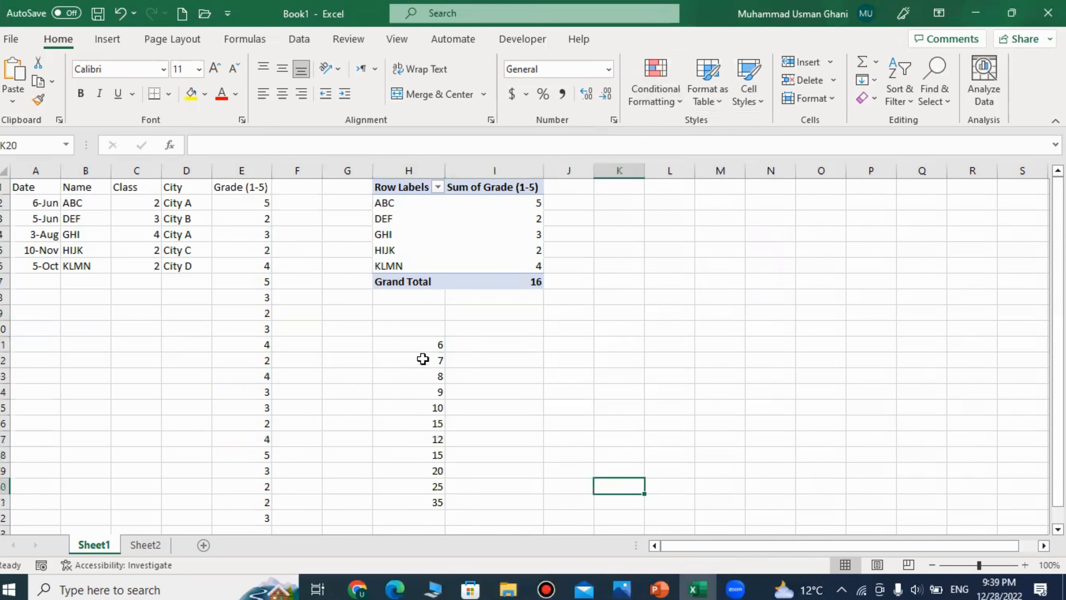
pyautogui.click(416, 345)
pyautogui.moveTo(421, 414); pyautogui.dragTo(419, 501)
pyautogui.click(414, 391)
pyautogui.moveTo(405, 341); pyautogui.dragTo(415, 493)
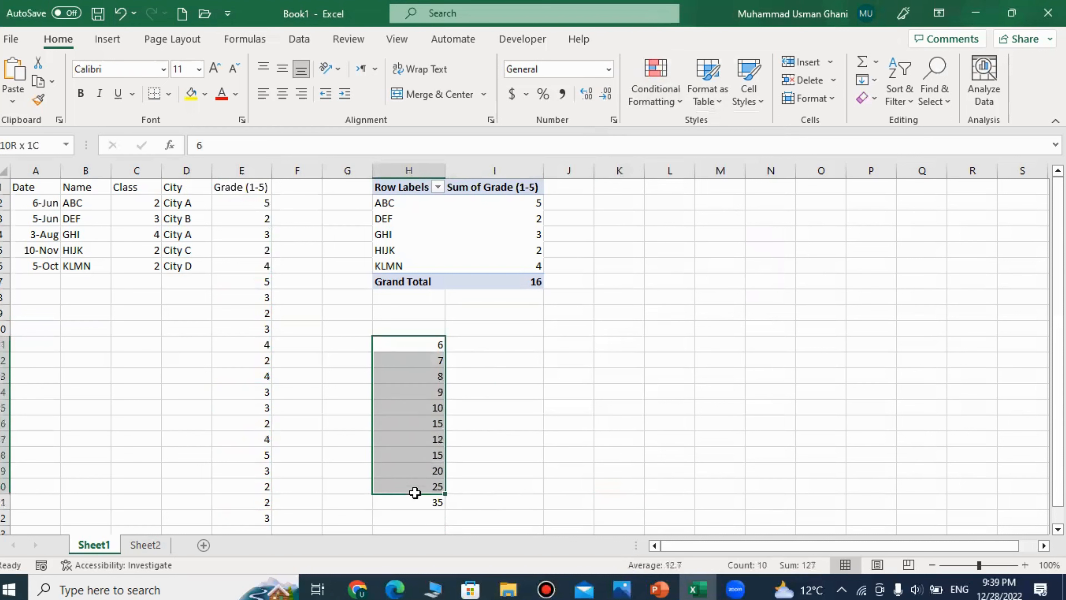
pyautogui.click(483, 371)
# Apply blue solid fill data bars to the numbers in H11:H21
pyautogui.moveTo(433, 345); pyautogui.dragTo(422, 502)
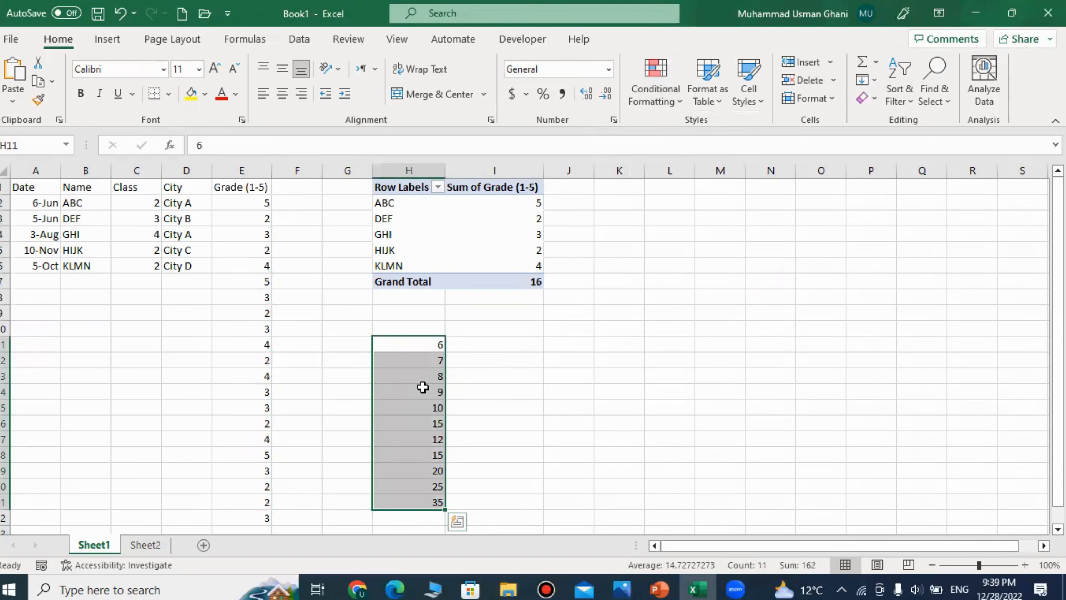
pyautogui.click(659, 83)
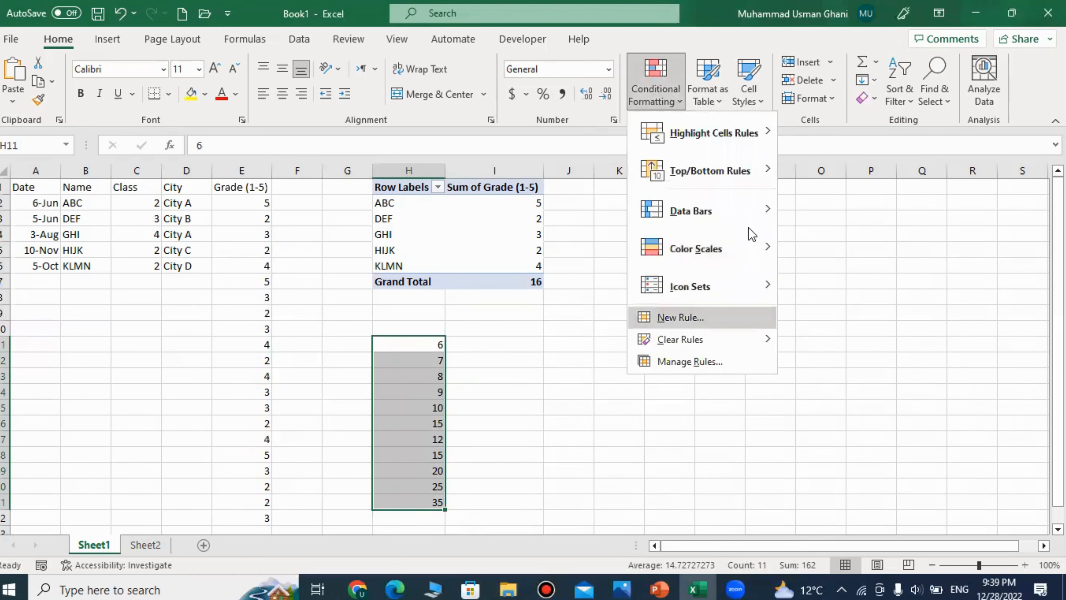
pyautogui.moveTo(716, 222)
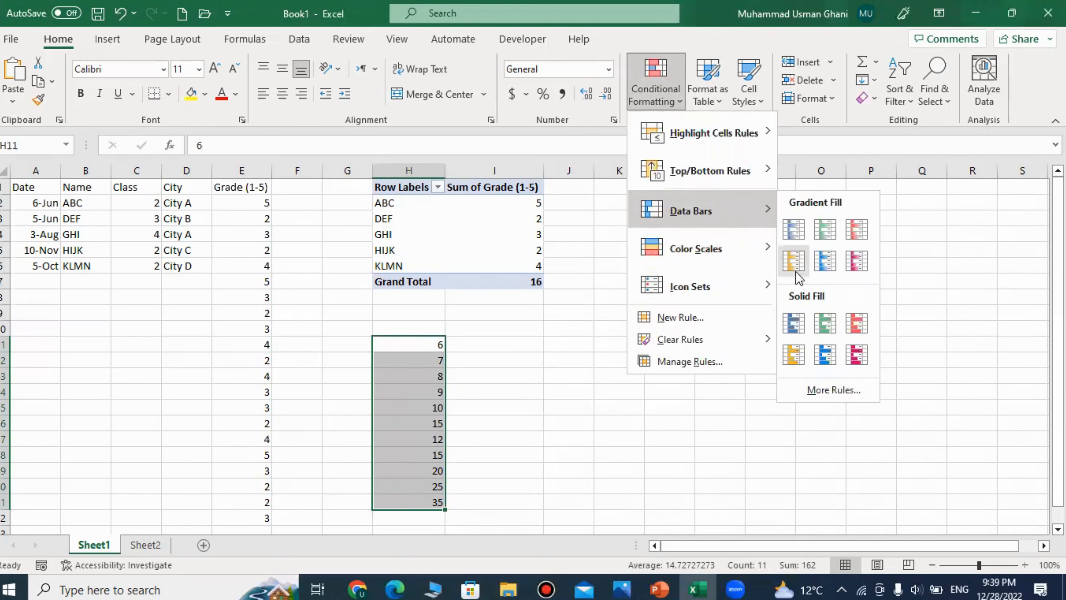
pyautogui.click(801, 329)
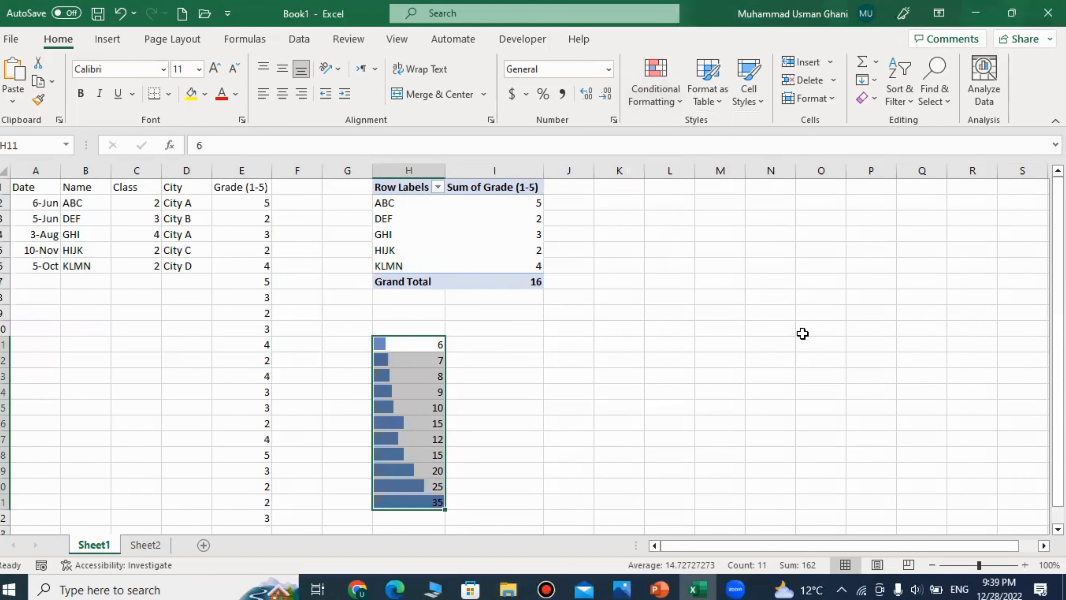
pyautogui.click(541, 440)
pyautogui.click(409, 348)
pyautogui.moveTo(411, 449); pyautogui.dragTo(416, 498)
# Edit the data bar rule for H11:H21 so that its minimum is of type Number with value 0
pyautogui.moveTo(409, 341); pyautogui.dragTo(413, 502)
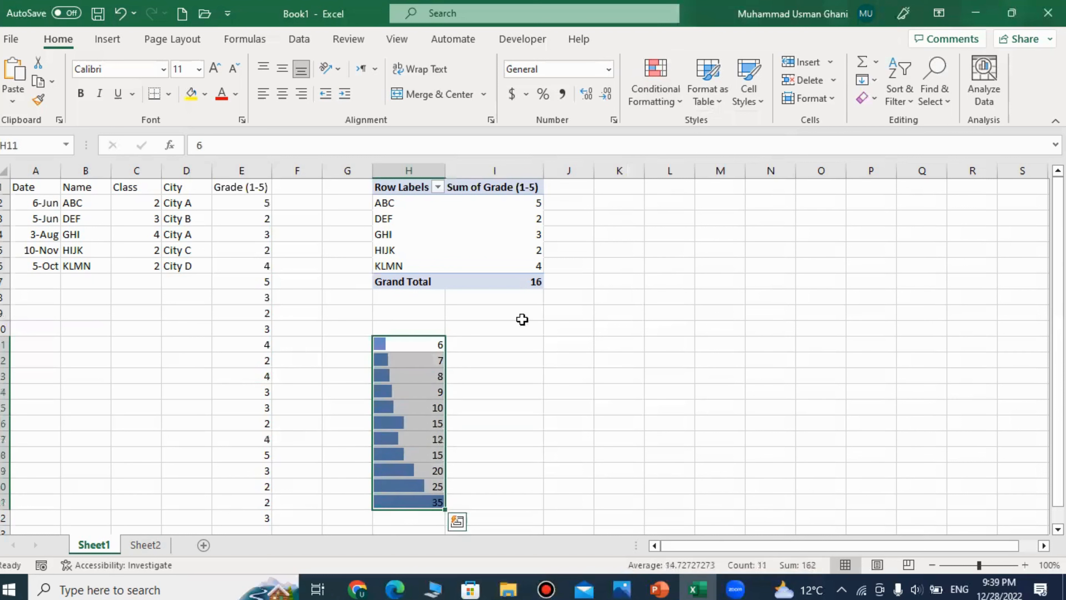
pyautogui.click(649, 97)
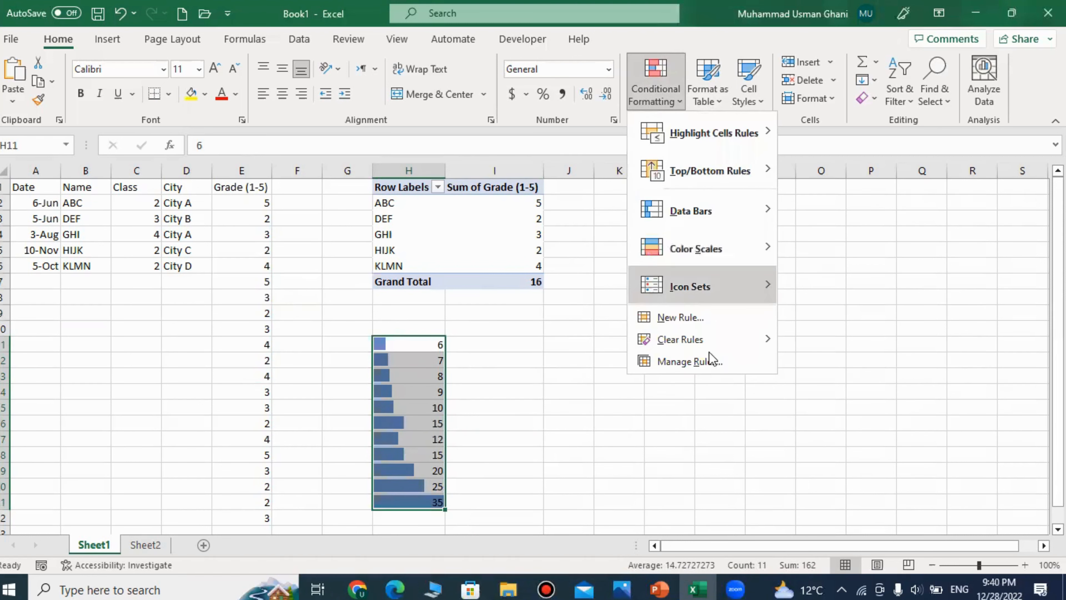
pyautogui.click(693, 364)
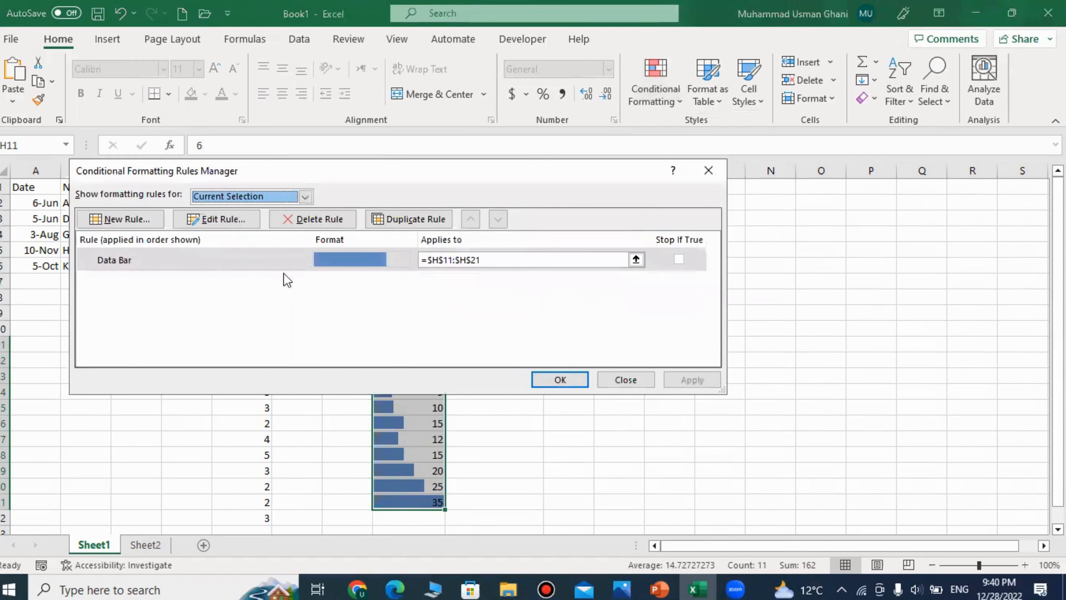
pyautogui.press('Escape')
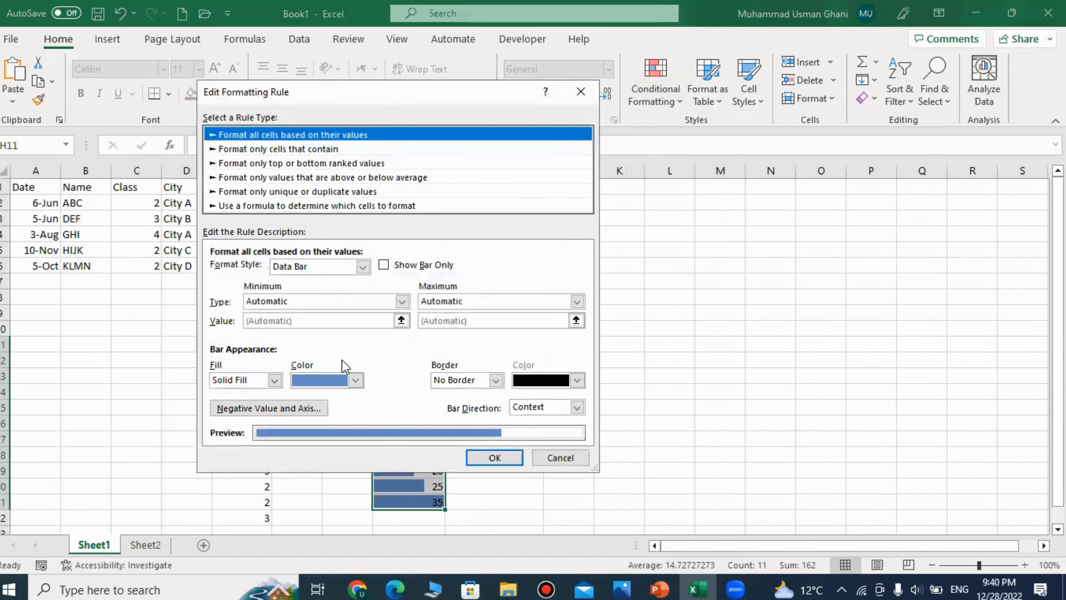
pyautogui.click(399, 301)
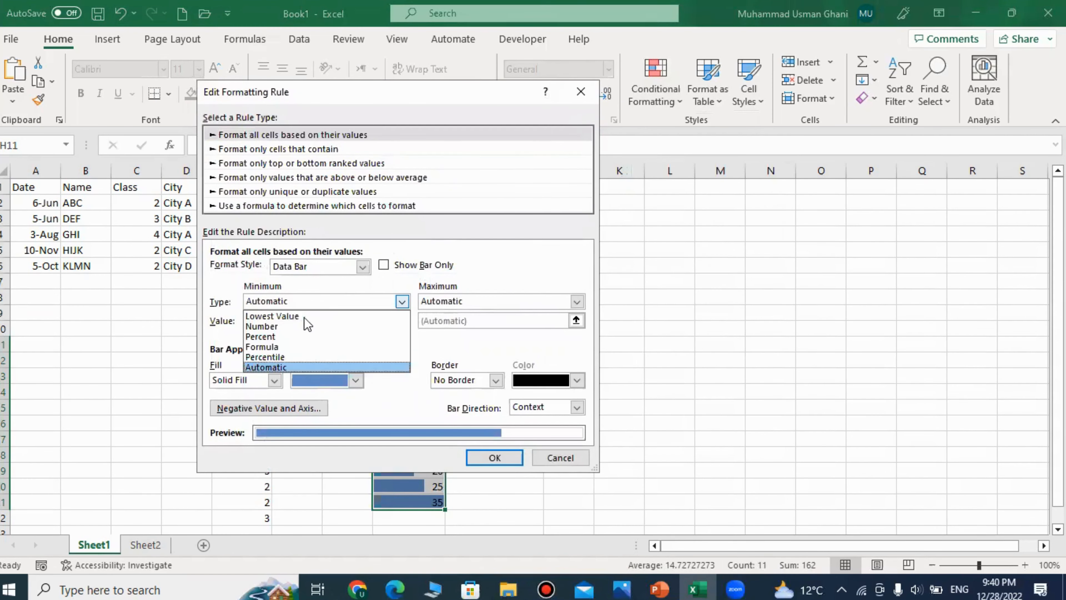
pyautogui.click(287, 316)
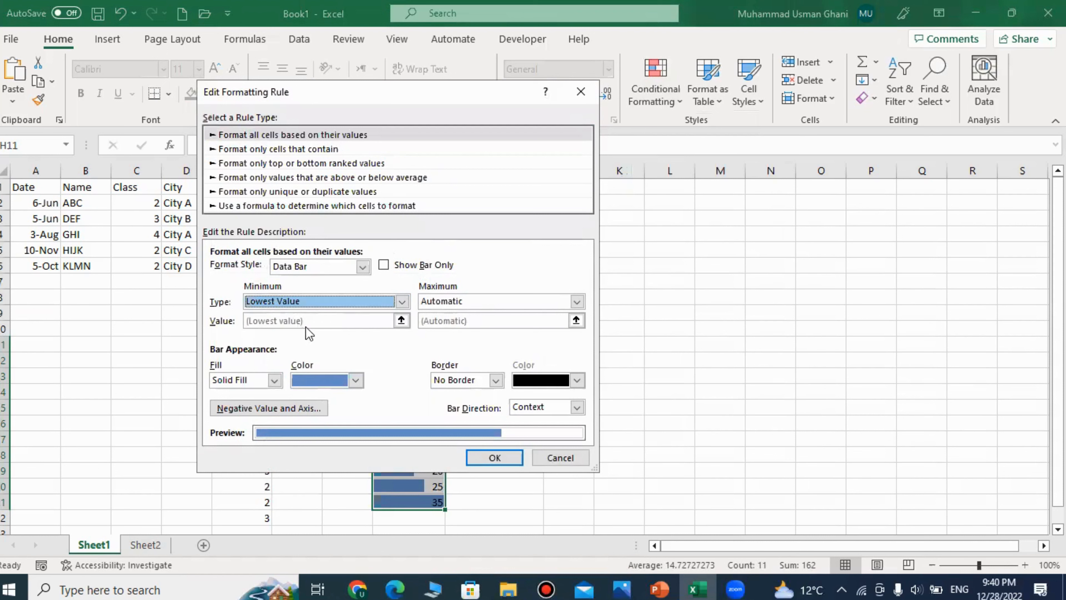
pyautogui.click(309, 301)
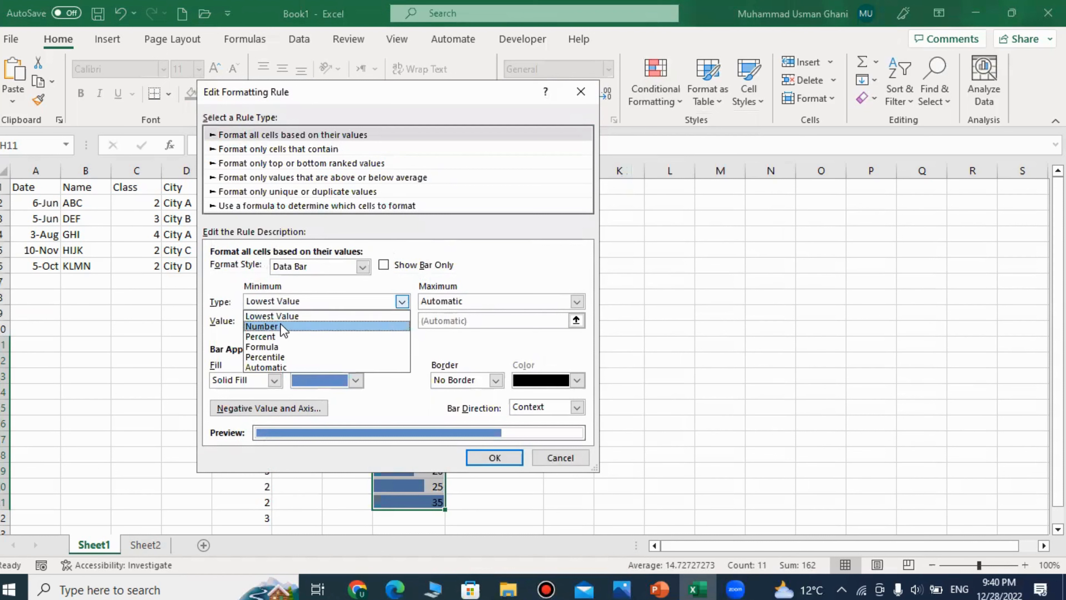
pyautogui.click(279, 324)
pyautogui.click(289, 322)
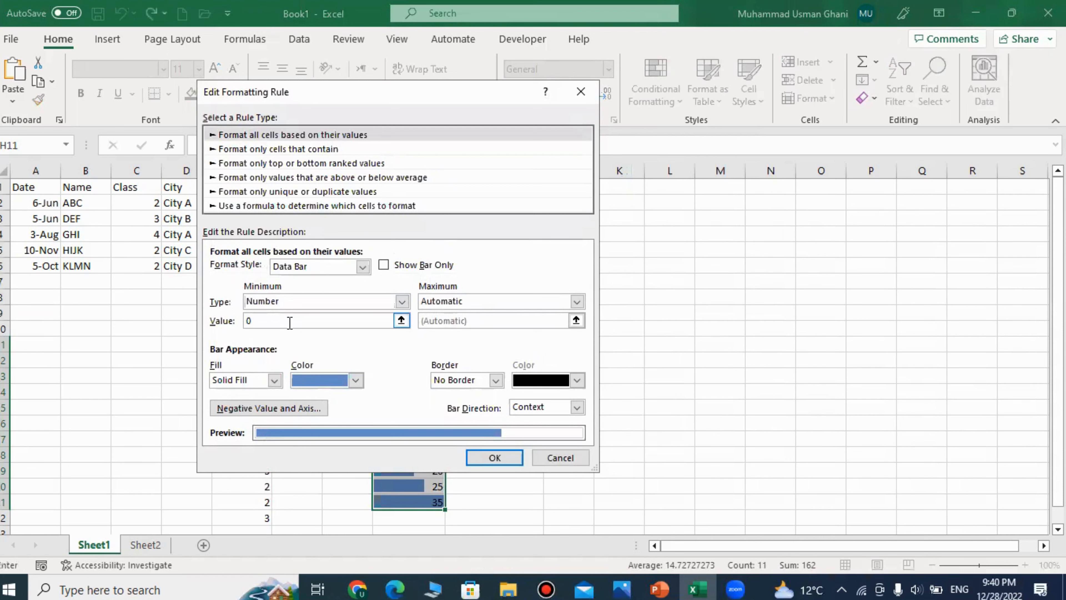
# Set the data bar rule's maximum to type Number with value 100 and apply the edited rule
pyautogui.click(472, 301)
pyautogui.click(471, 302)
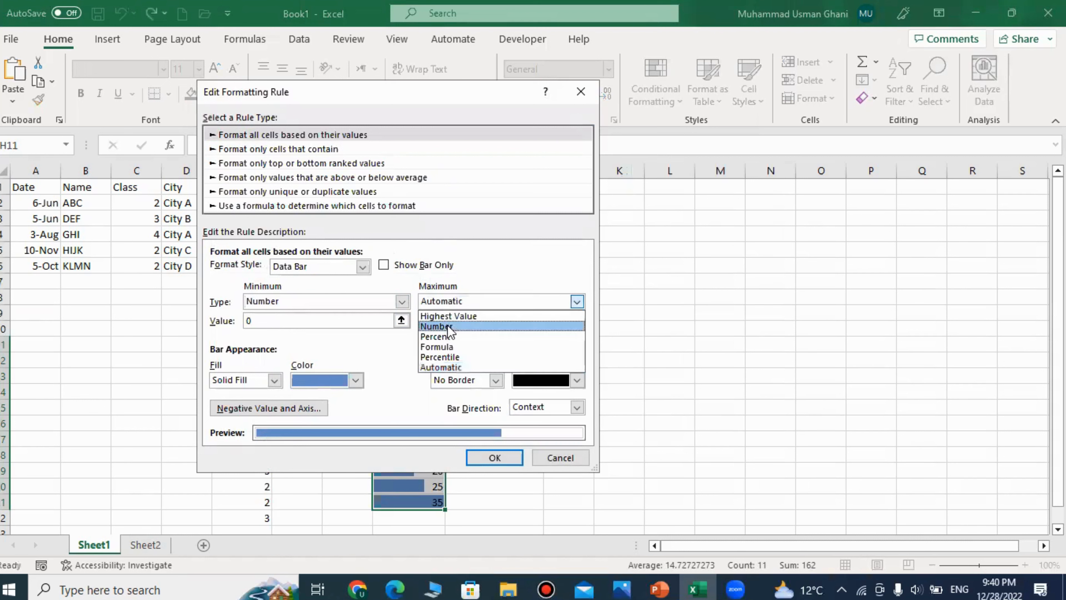
pyautogui.click(446, 327)
pyautogui.click(455, 320)
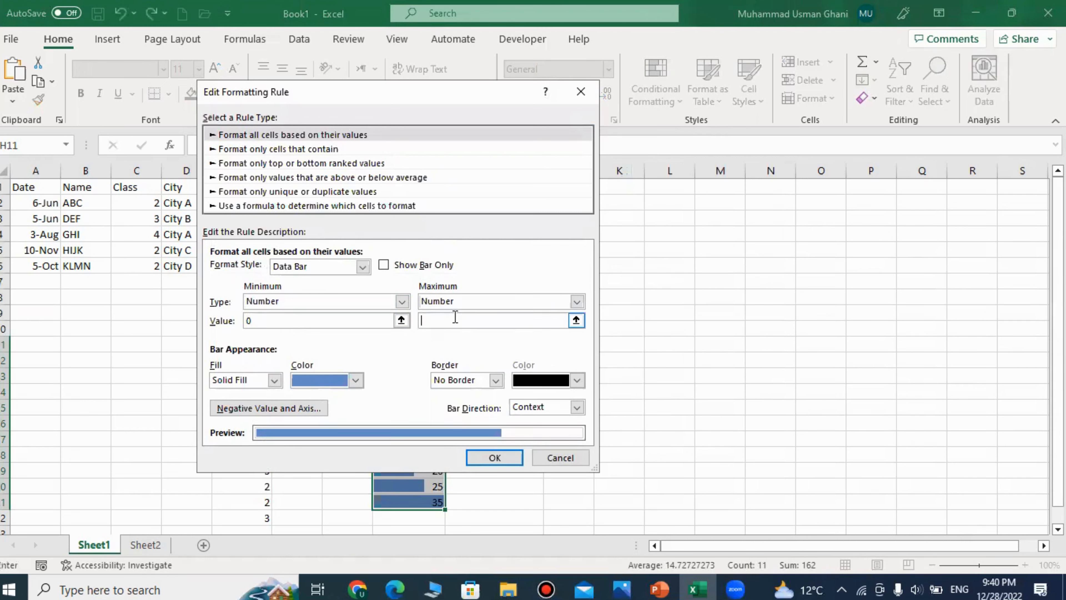
pyautogui.write('100')
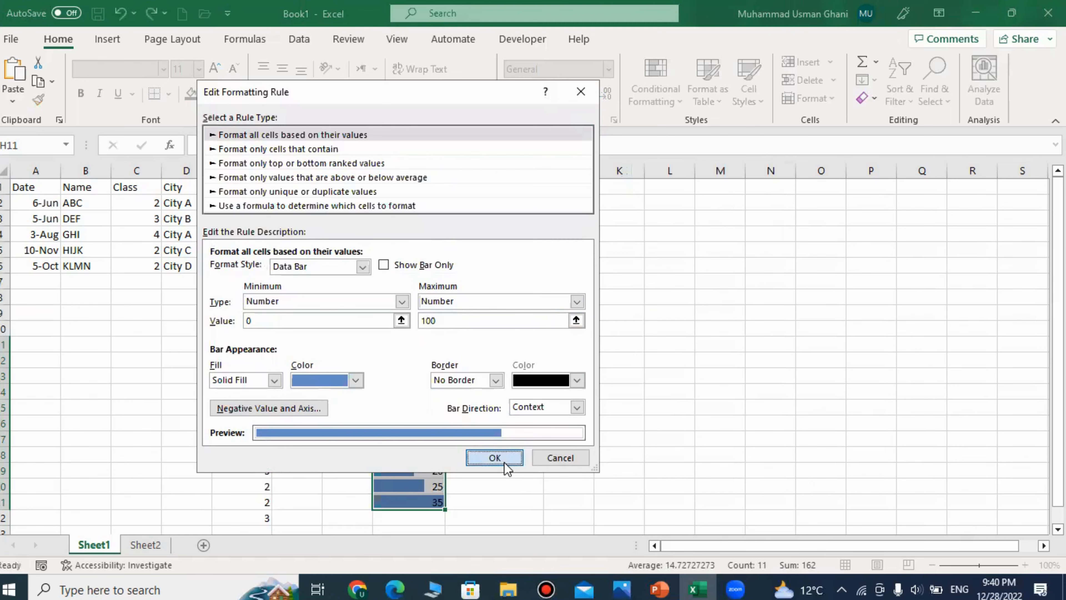
pyautogui.click(502, 462)
pyautogui.click(554, 380)
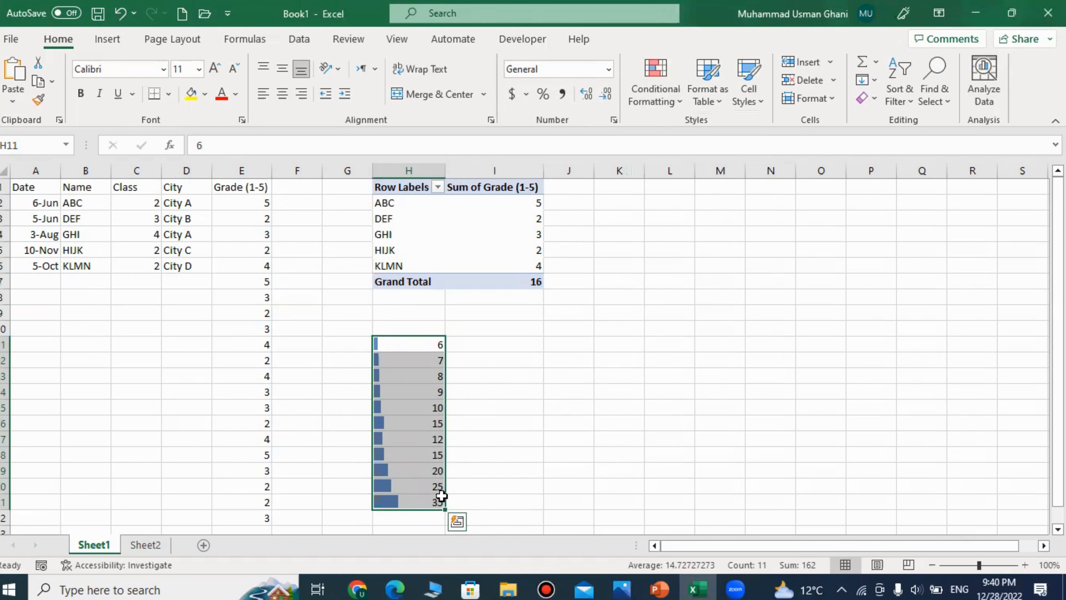
# Set the last number of the data bar list, cell H21, to 100
pyautogui.click(464, 459)
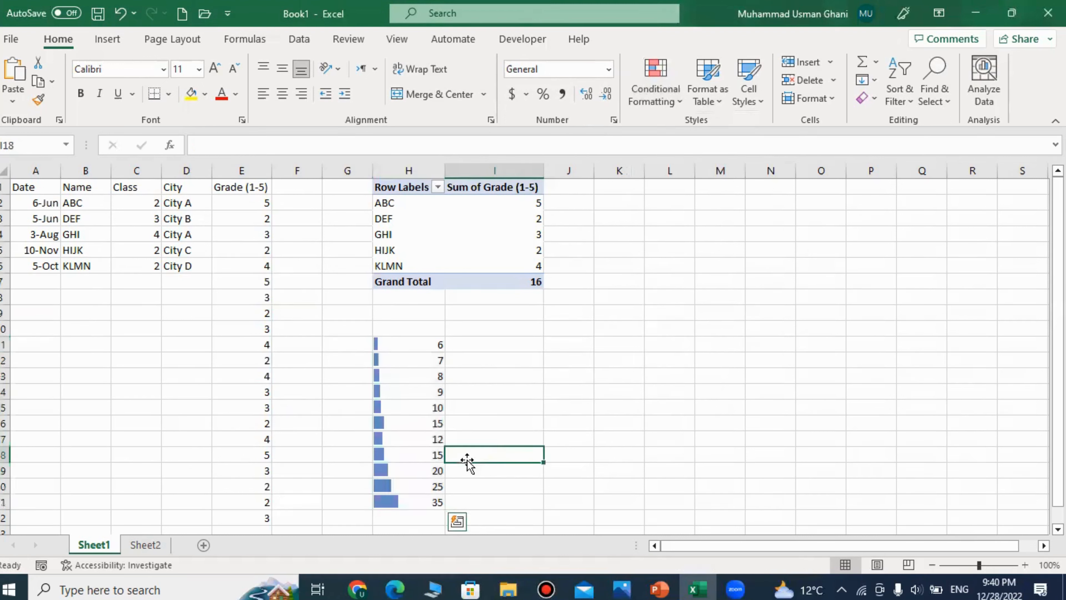
pyautogui.click(399, 504)
pyautogui.write('100')
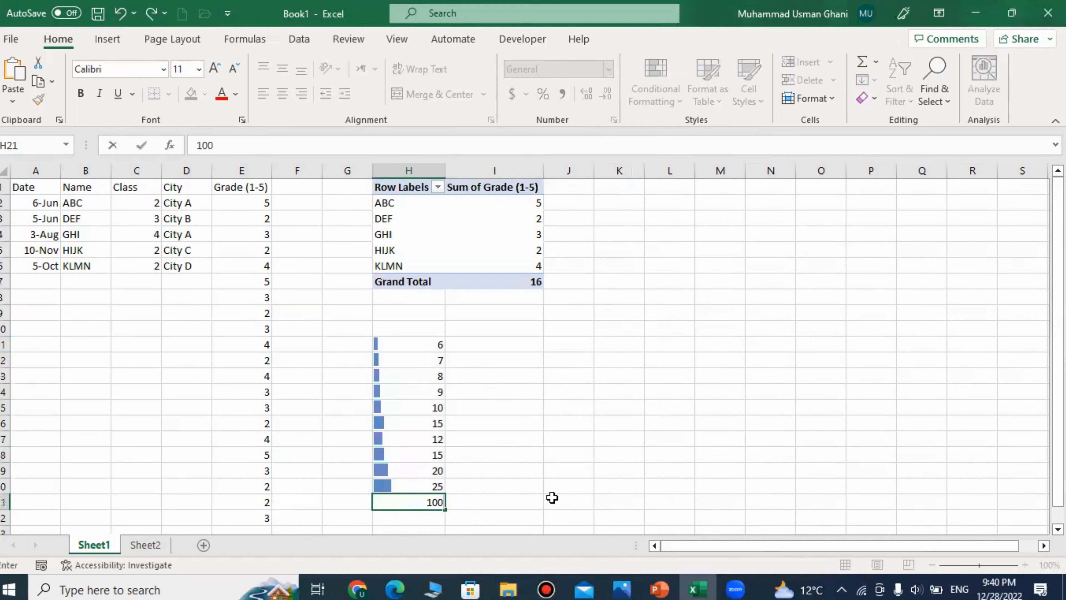
pyautogui.press('Return')
# Set cell H21 at the end of the data bar list to 90
pyautogui.press('Up')
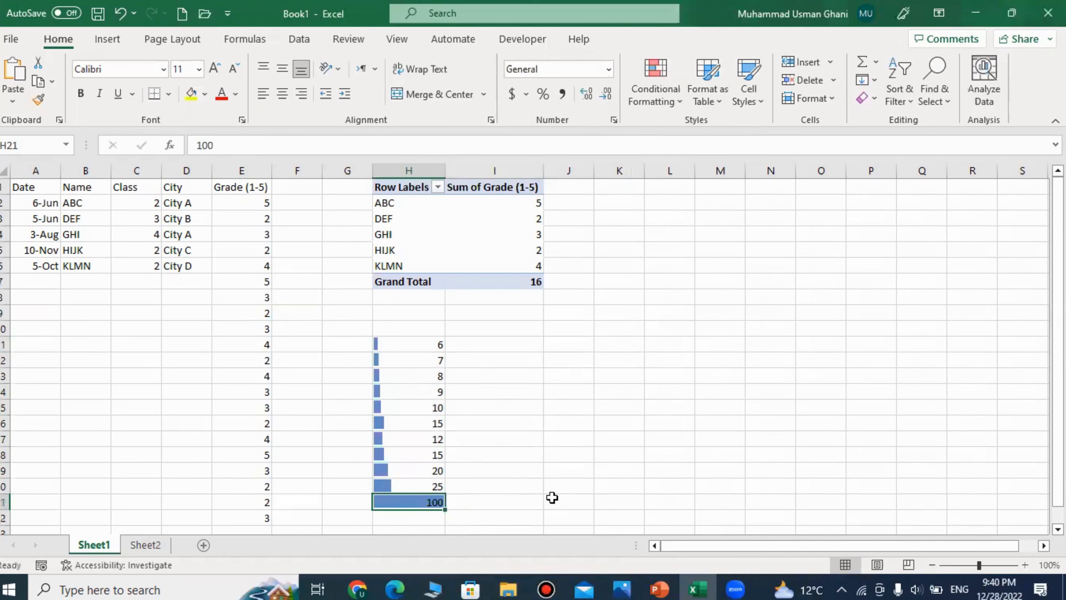
pyautogui.write('90')
pyautogui.press('Return')
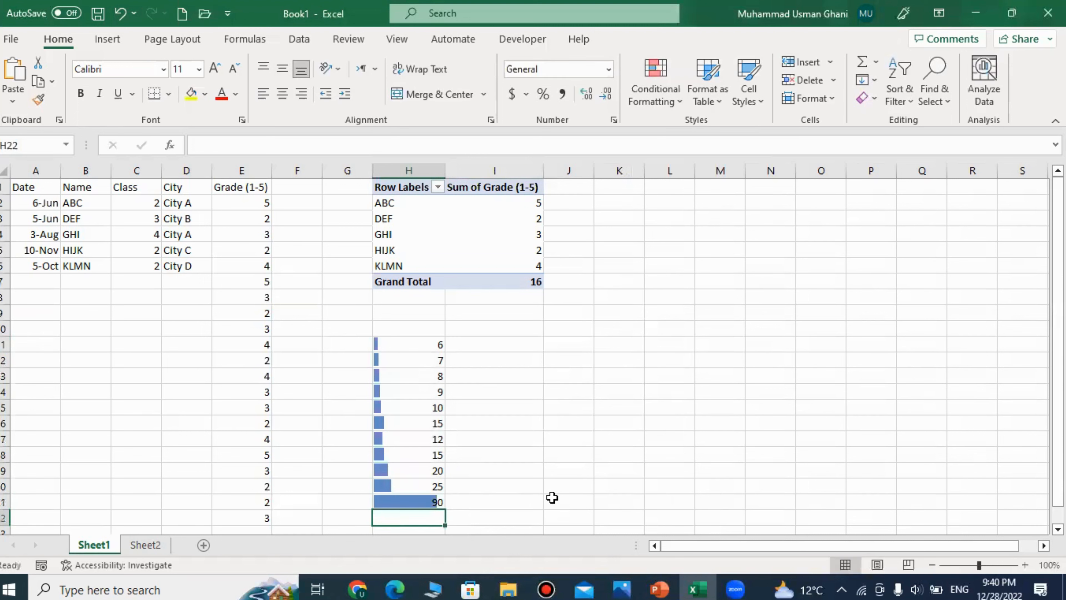
pyautogui.press('Up')
pyautogui.press('Down')
pyautogui.press('Up')
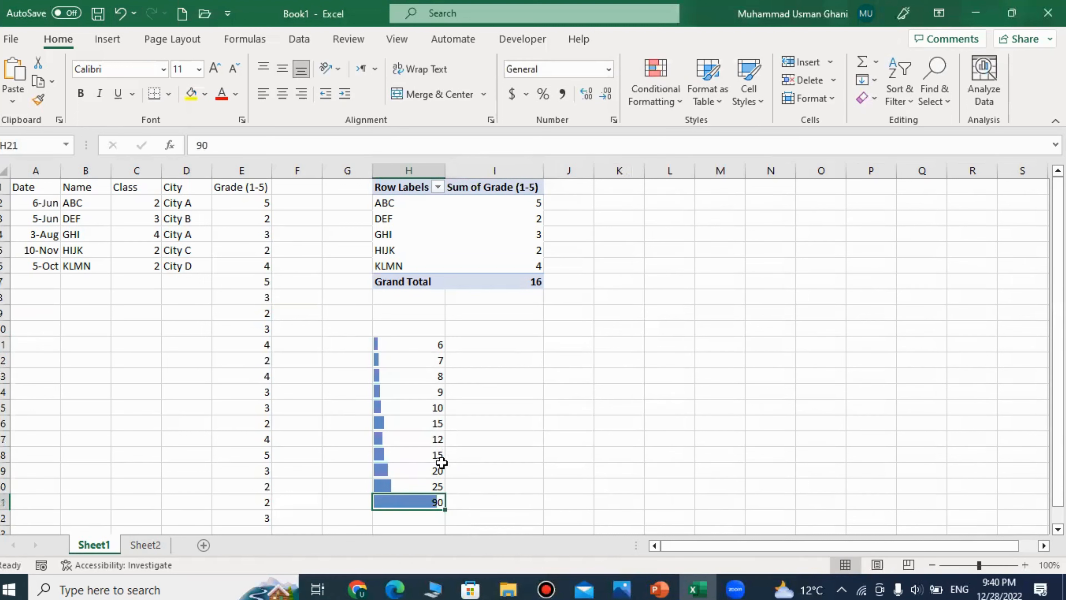
pyautogui.click(467, 517)
# Examine the Color Scales and Icon Sets options of conditional formatting without applying any of them
pyautogui.click(421, 488)
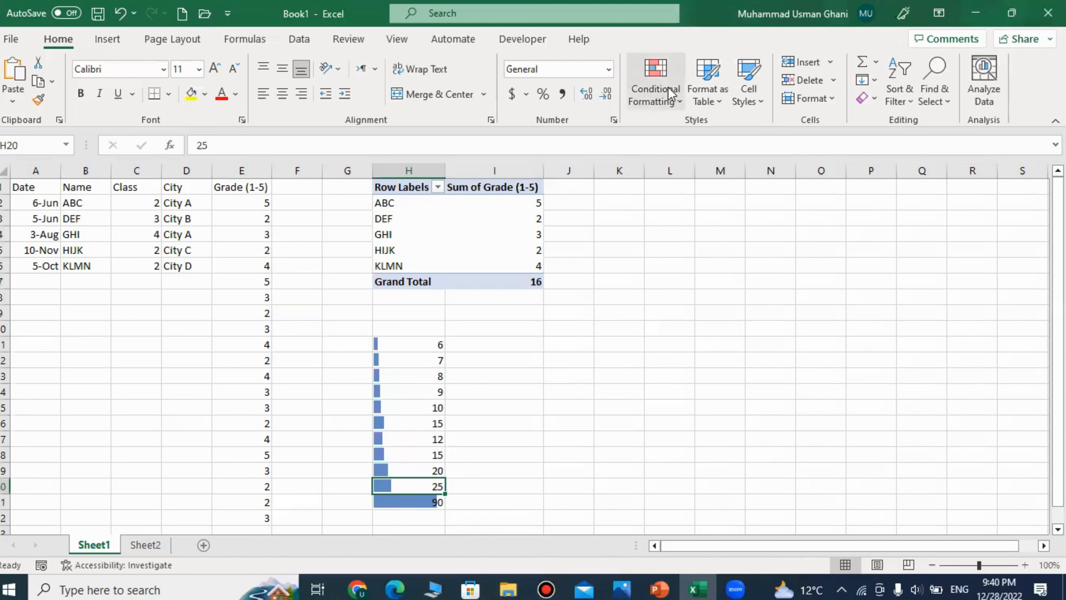
pyautogui.click(655, 82)
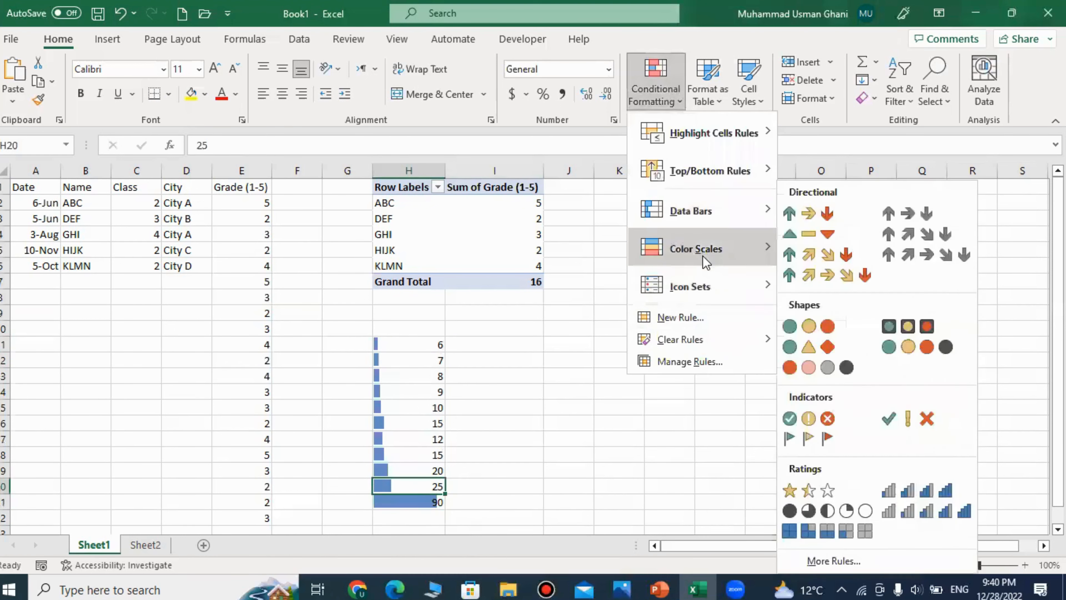
pyautogui.moveTo(714, 254)
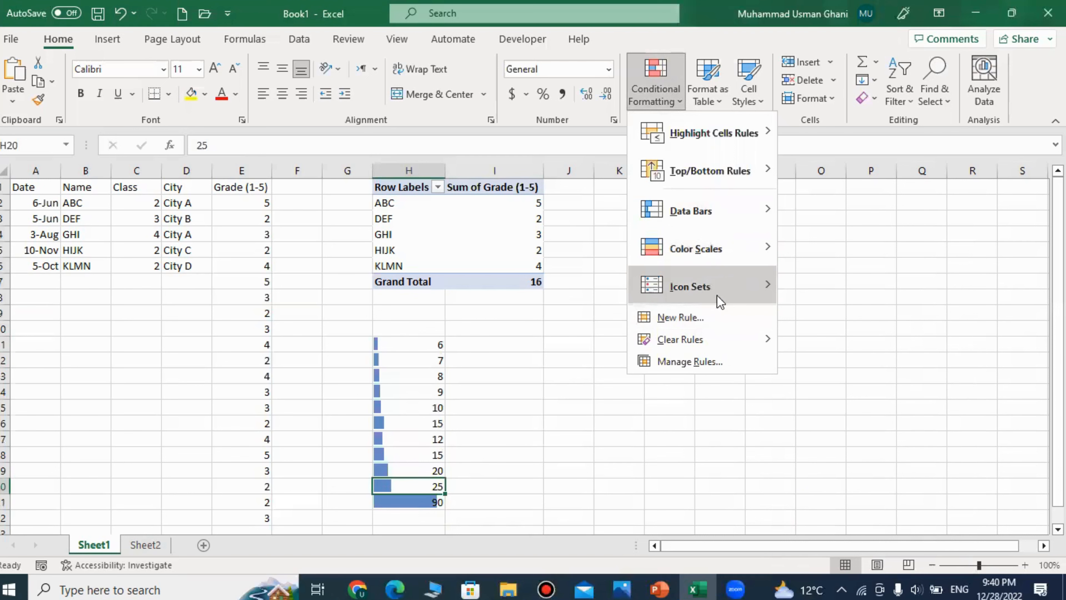
pyautogui.moveTo(720, 302)
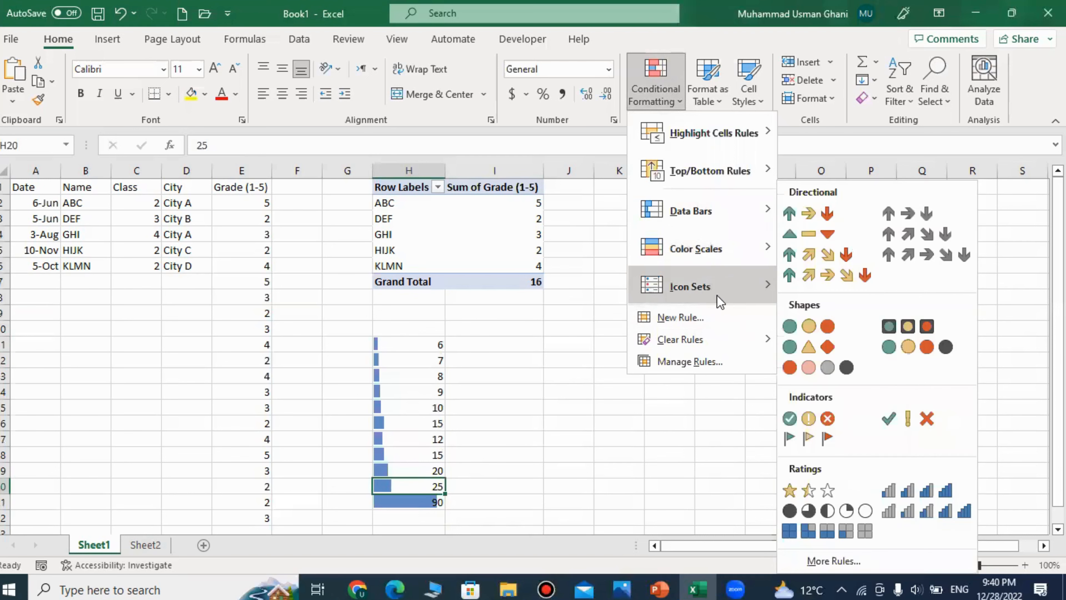
pyautogui.click(578, 382)
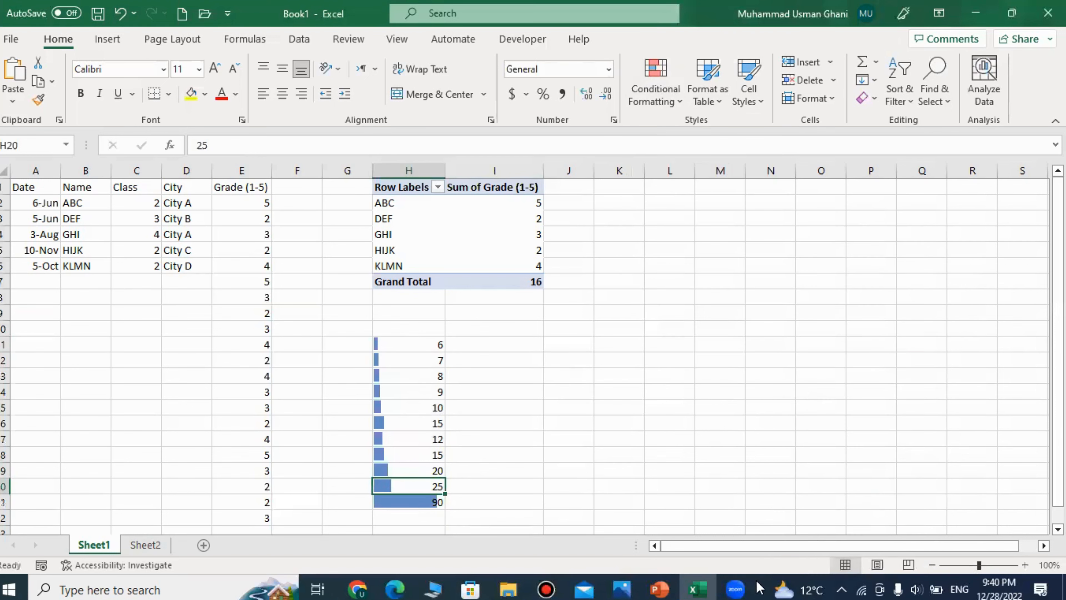
# Switch to the PowerPoint agenda slide, highlight the Conditional Formatting and Paste Special items, and return to the Excel workbook
pyautogui.click(659, 590)
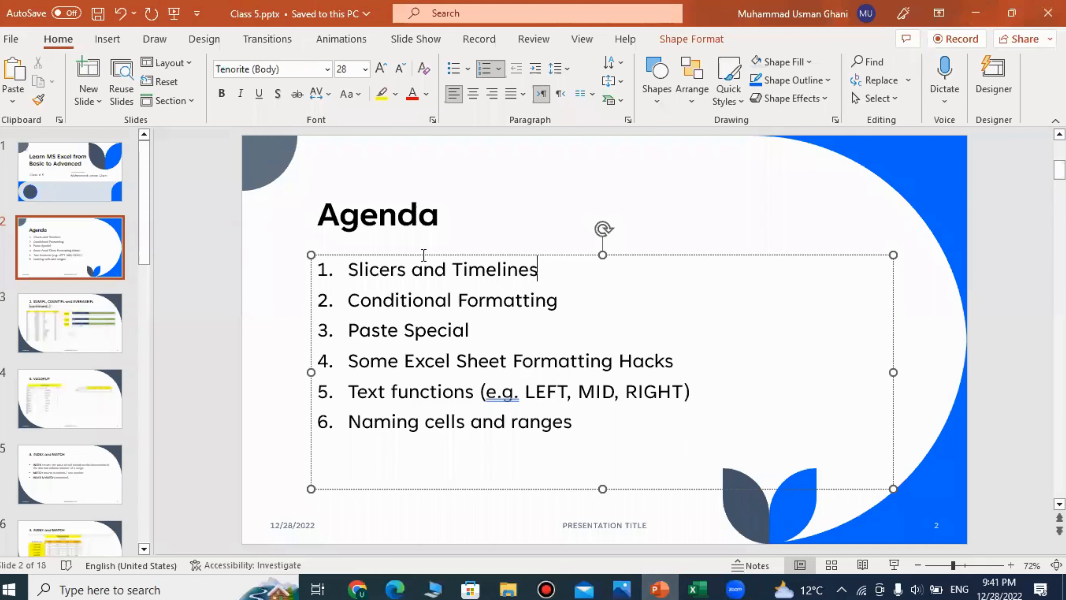
pyautogui.moveTo(424, 255); pyautogui.dragTo(347, 252)
pyautogui.moveTo(562, 305); pyautogui.dragTo(434, 306)
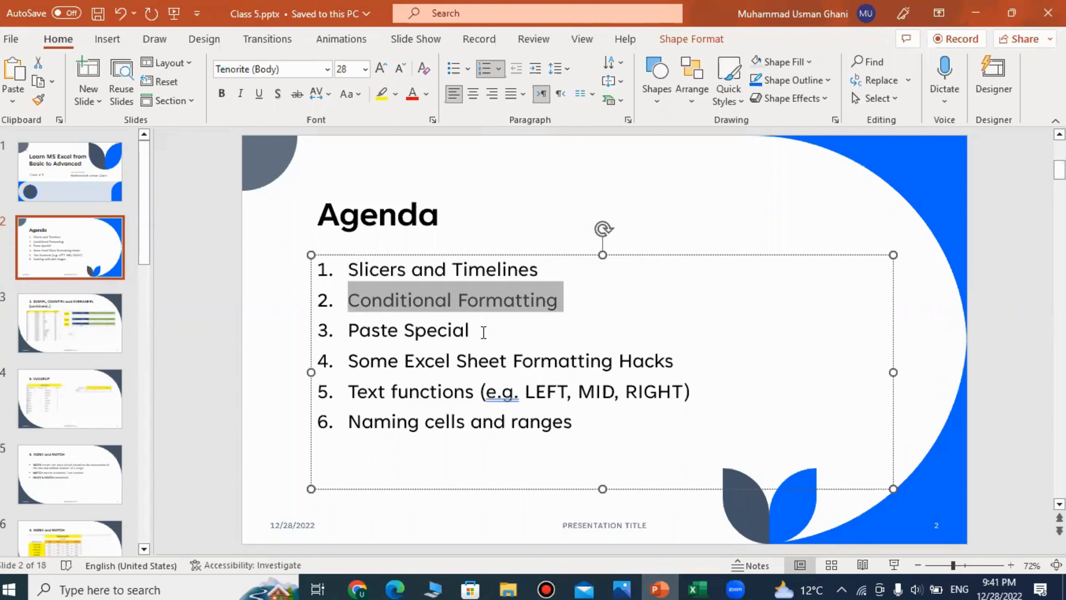
pyautogui.moveTo(466, 331); pyautogui.dragTo(369, 336)
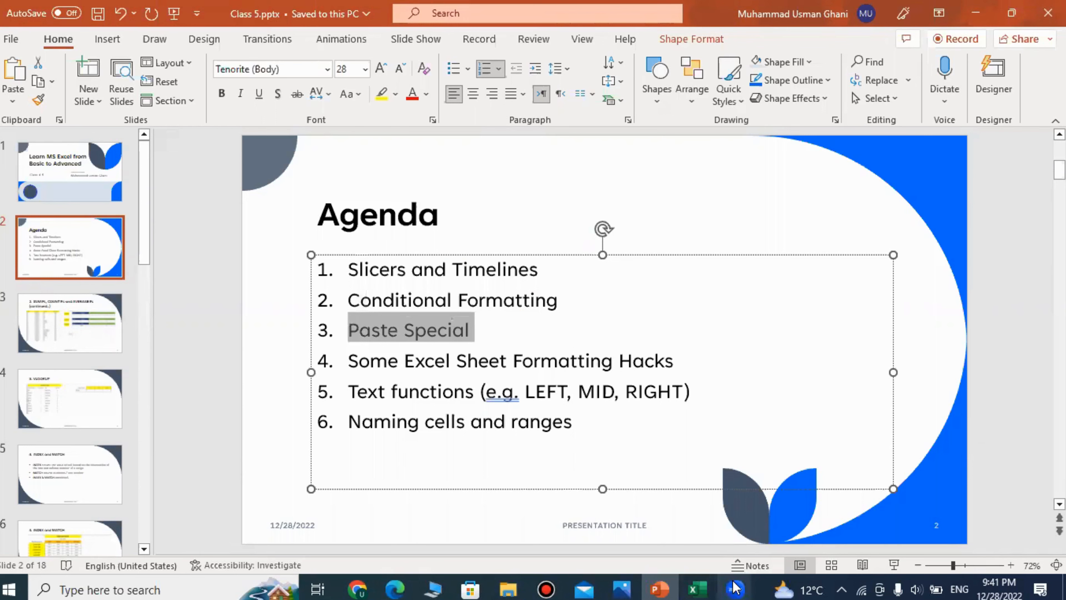
pyautogui.moveTo(756, 586)
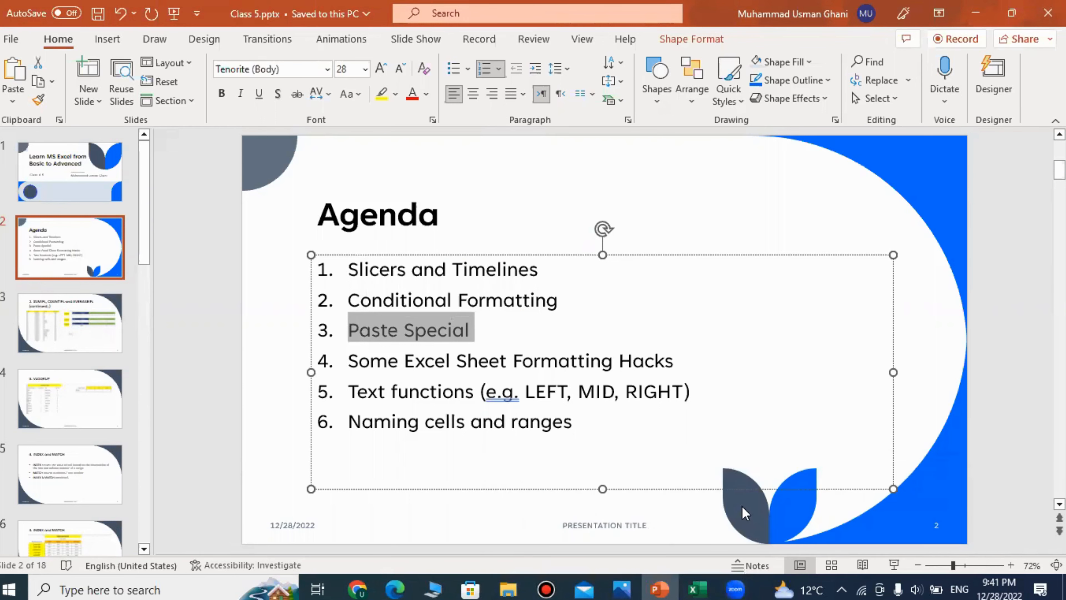
pyautogui.click(697, 589)
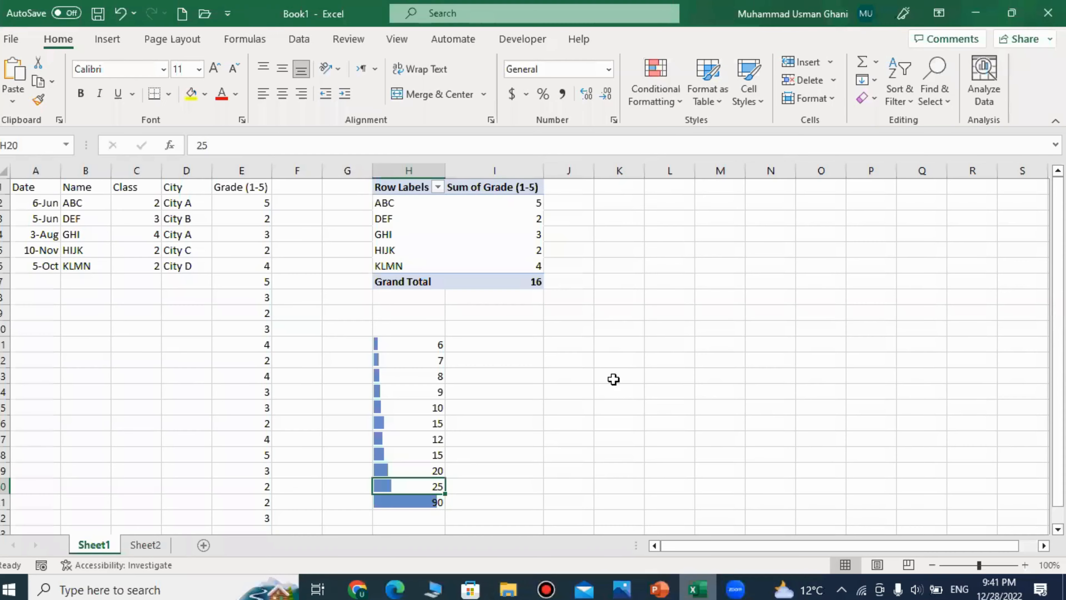
pyautogui.click(563, 329)
pyautogui.click(406, 349)
pyautogui.click(564, 408)
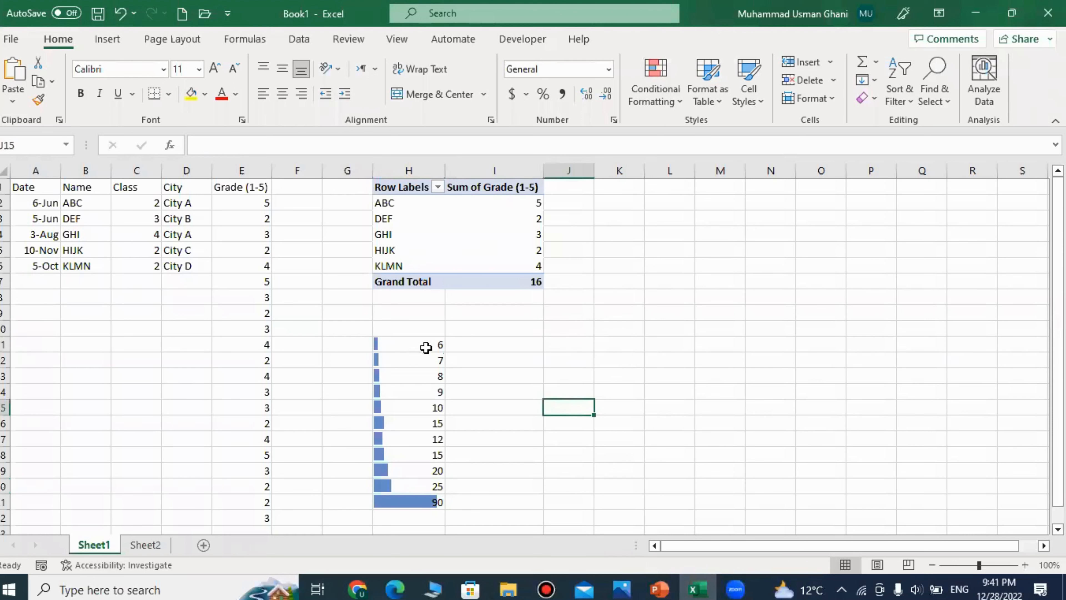
pyautogui.moveTo(420, 346); pyautogui.dragTo(439, 413)
pyautogui.click(557, 408)
pyautogui.click(586, 346)
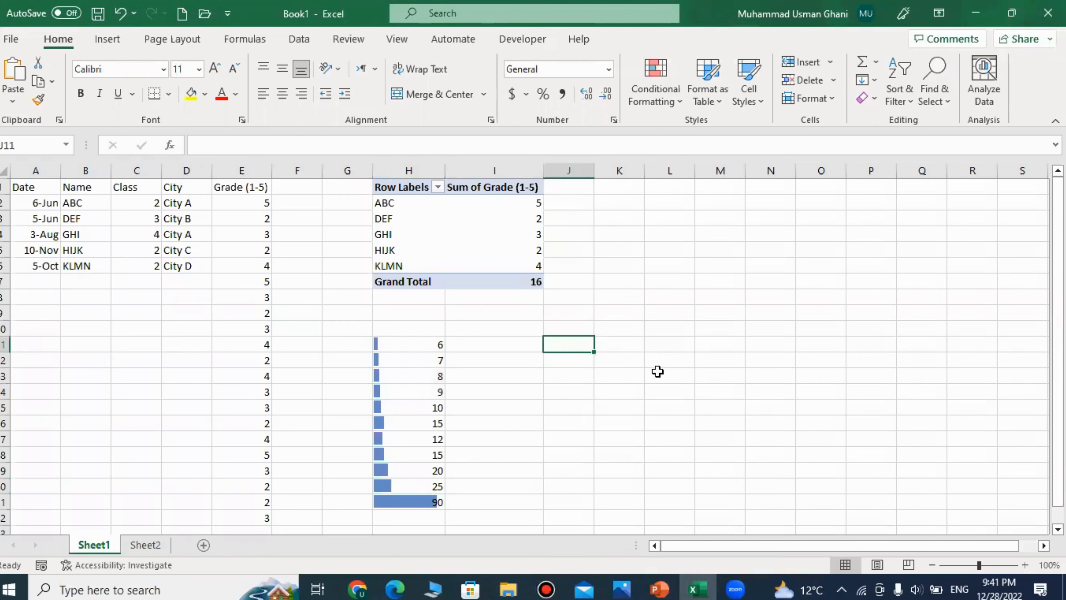
pyautogui.click(658, 371)
pyautogui.click(612, 343)
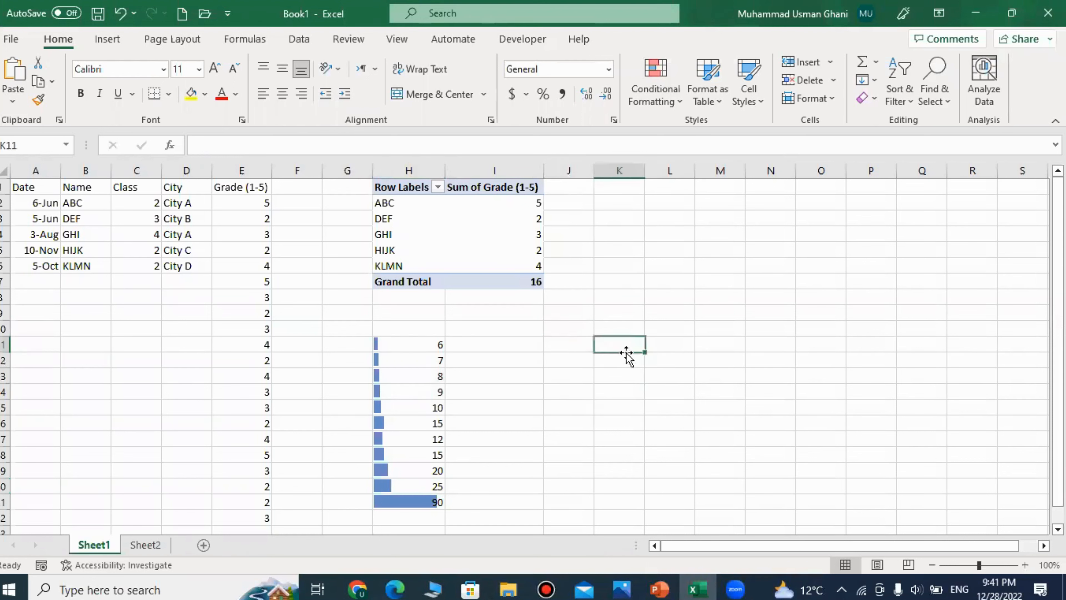
pyautogui.click(637, 387)
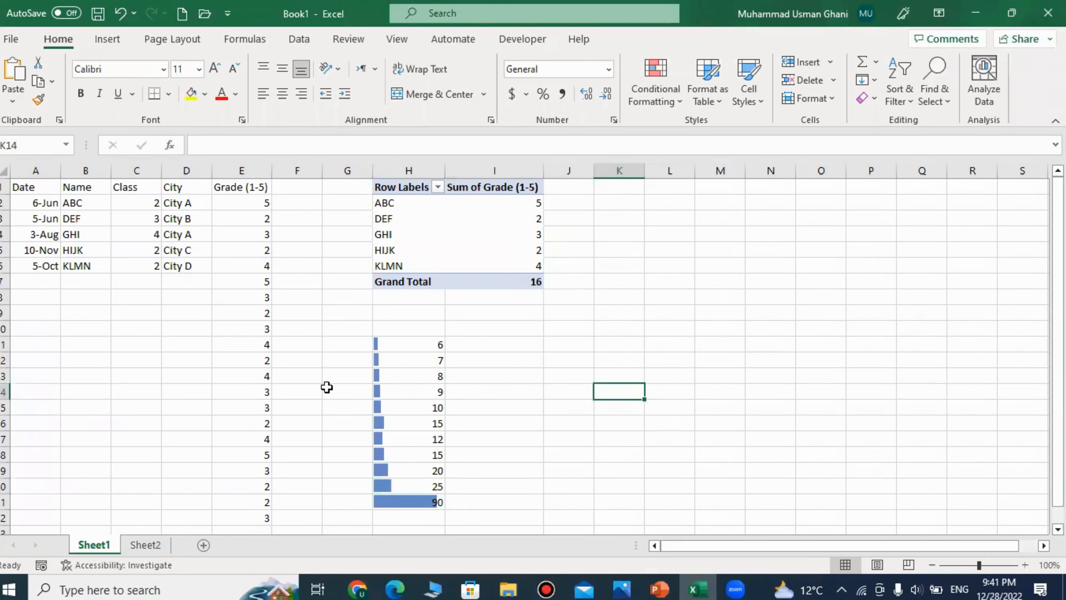
# Remove the data bars from H11:H21 by clearing the conditional formatting rules from the whole sheet
pyautogui.moveTo(424, 344); pyautogui.dragTo(420, 502)
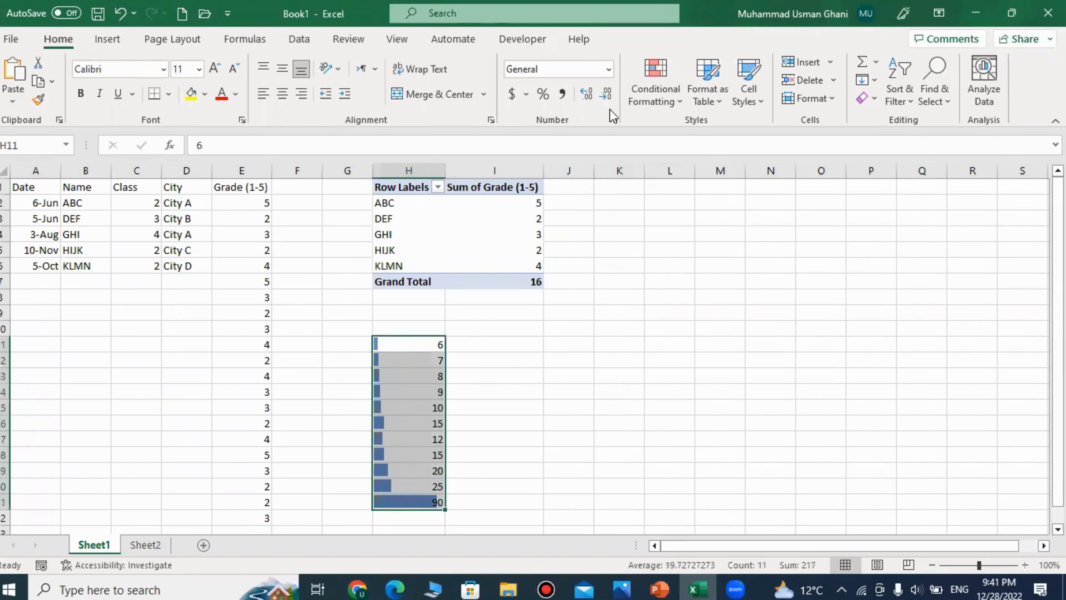
pyautogui.click(656, 80)
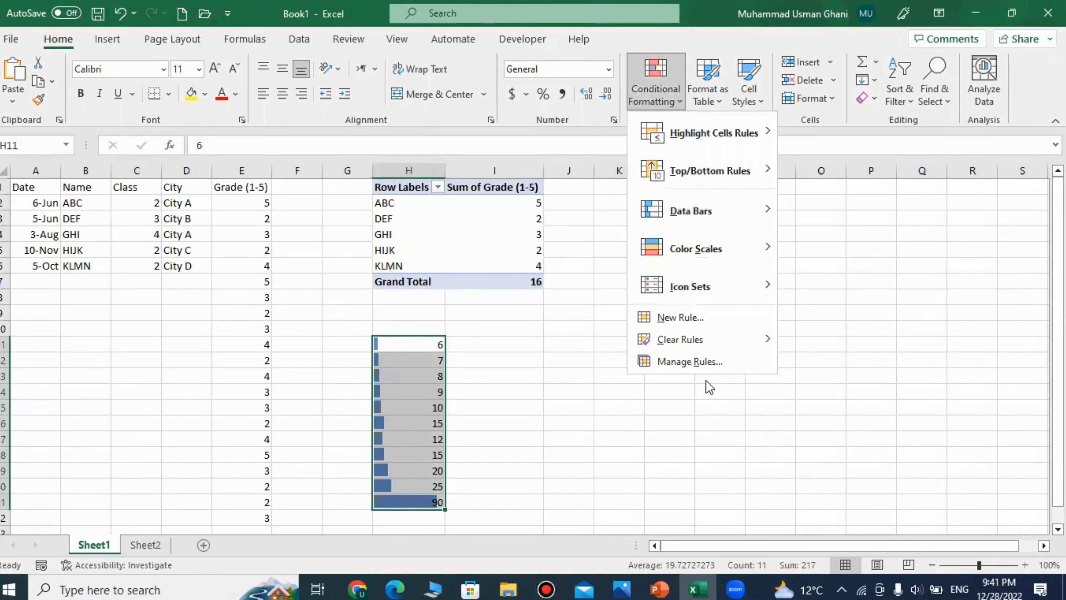
pyautogui.moveTo(688, 340)
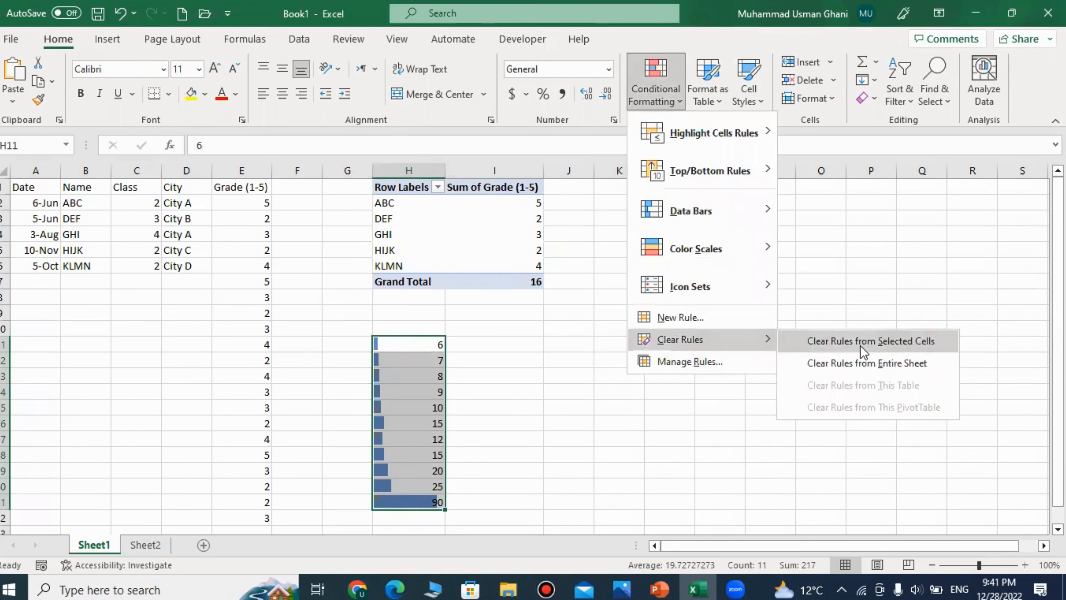
pyautogui.click(860, 363)
pyautogui.click(556, 418)
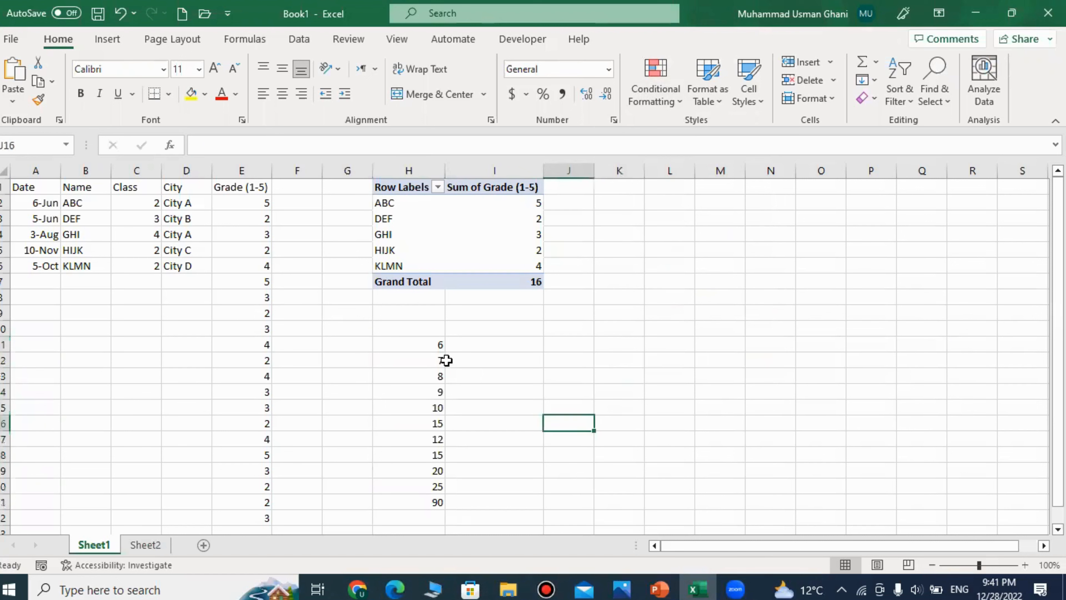
pyautogui.click(500, 360)
pyautogui.moveTo(421, 343); pyautogui.dragTo(420, 518)
pyautogui.click(600, 393)
pyautogui.moveTo(434, 349); pyautogui.dragTo(435, 506)
pyautogui.click(579, 439)
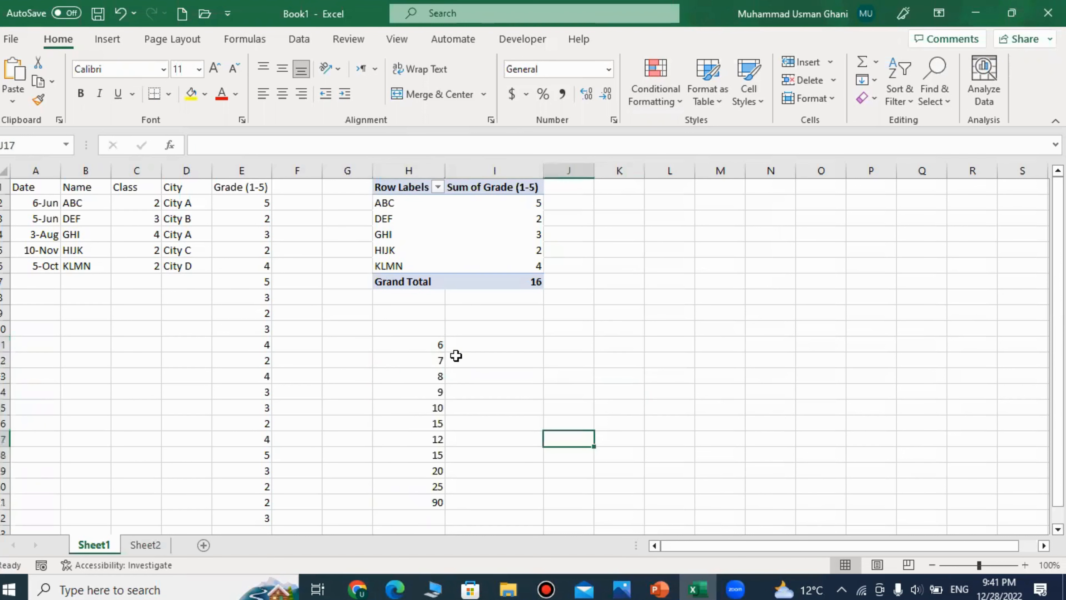
pyautogui.click(435, 345)
pyautogui.click(590, 426)
pyautogui.click(409, 354)
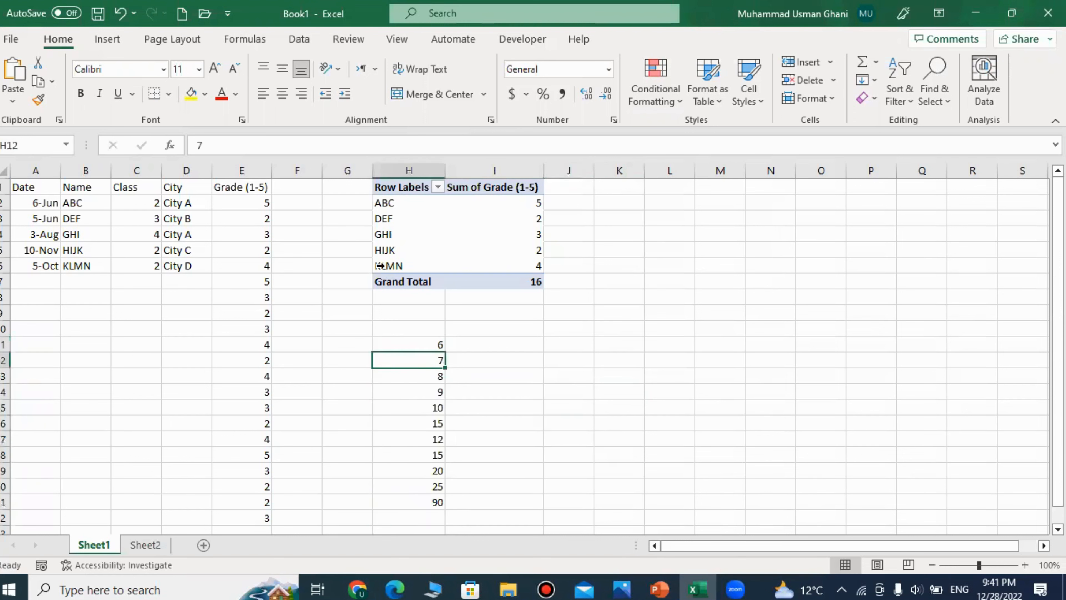
# Fill cell H15 with yellow and cell H17 with the standard red colour
pyautogui.click(418, 402)
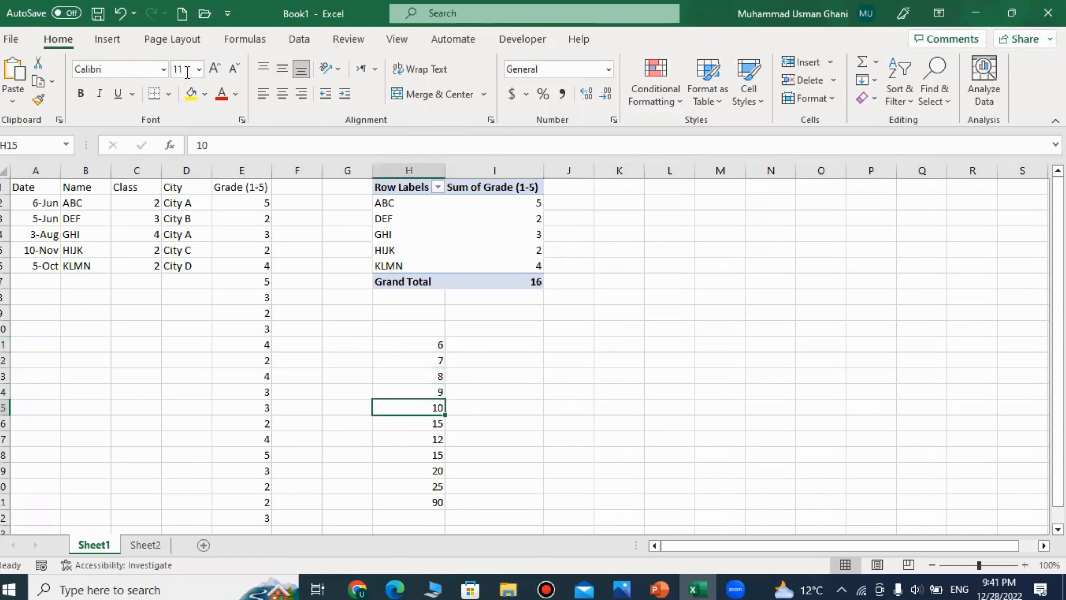
pyautogui.click(191, 96)
pyautogui.click(579, 361)
pyautogui.click(420, 440)
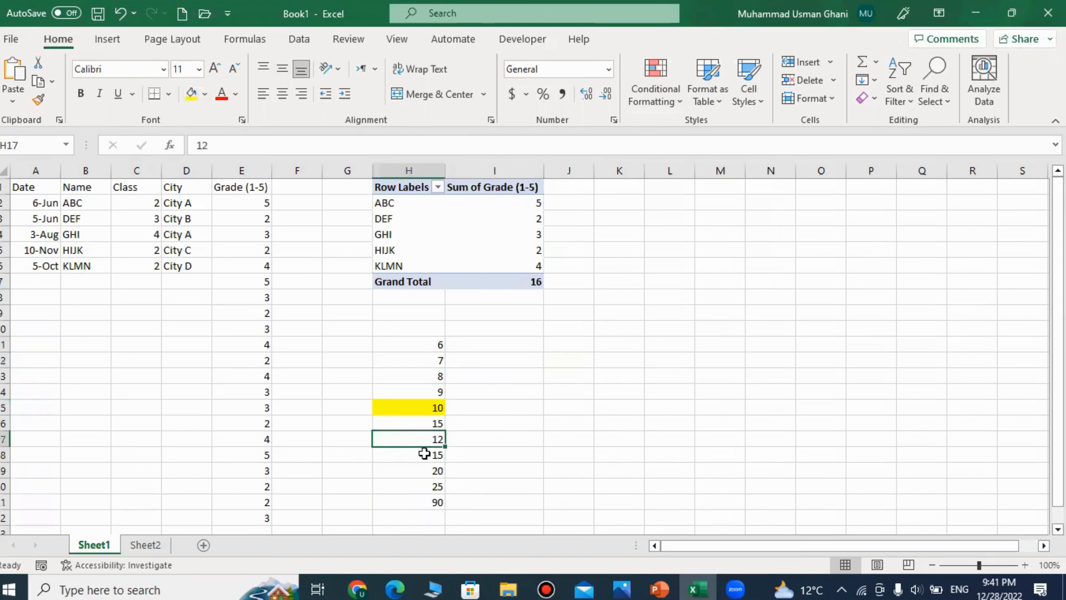
pyautogui.click(205, 94)
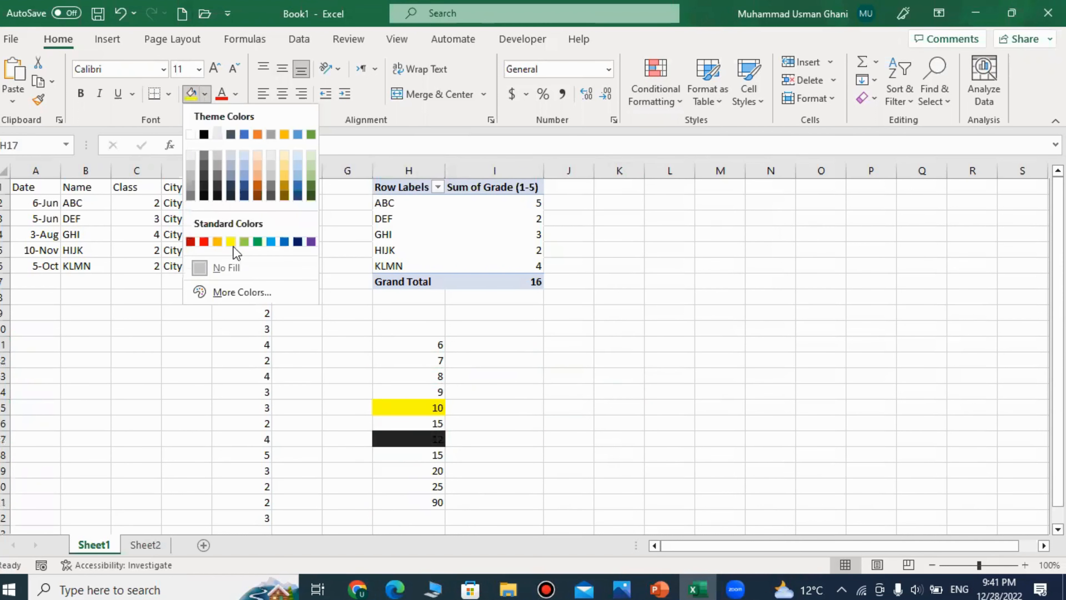
pyautogui.click(204, 241)
pyautogui.click(434, 500)
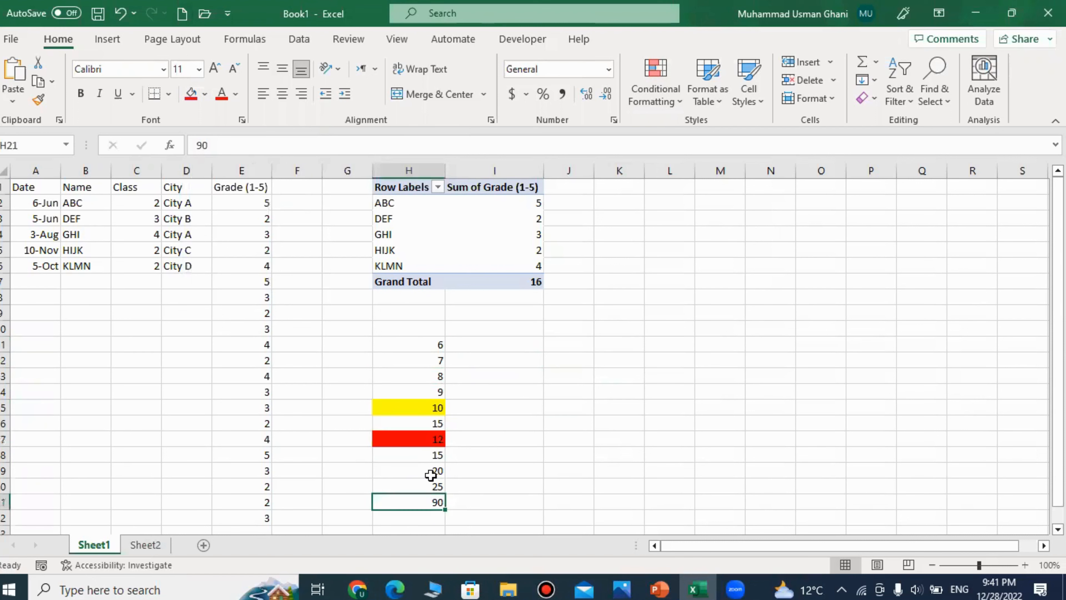
# Fill cell H19, containing 20, with the standard orange colour
pyautogui.click(428, 469)
pyautogui.click(204, 94)
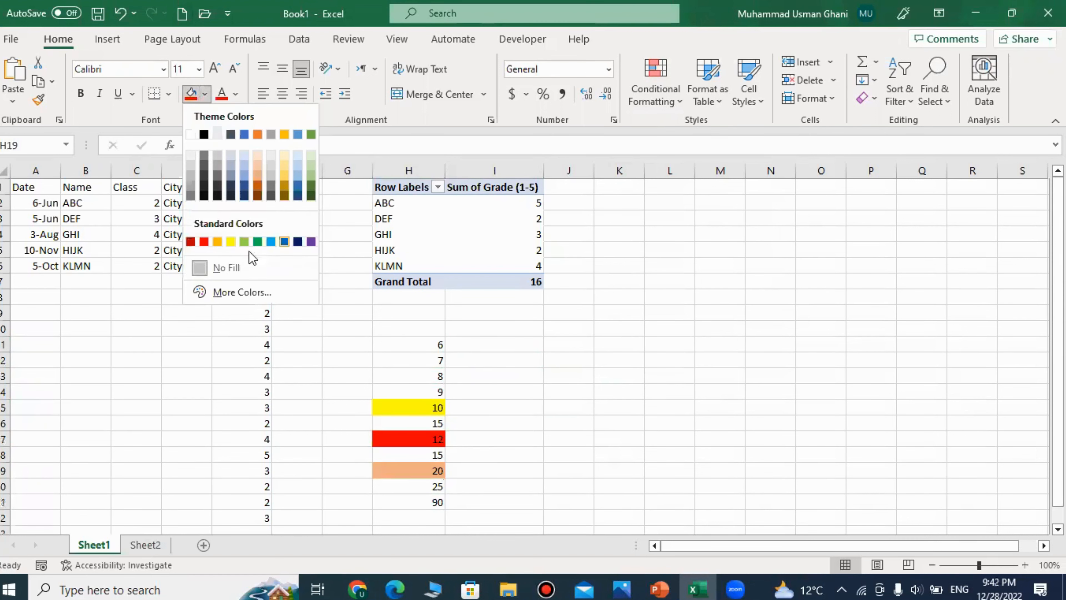
pyautogui.click(222, 246)
pyautogui.click(574, 466)
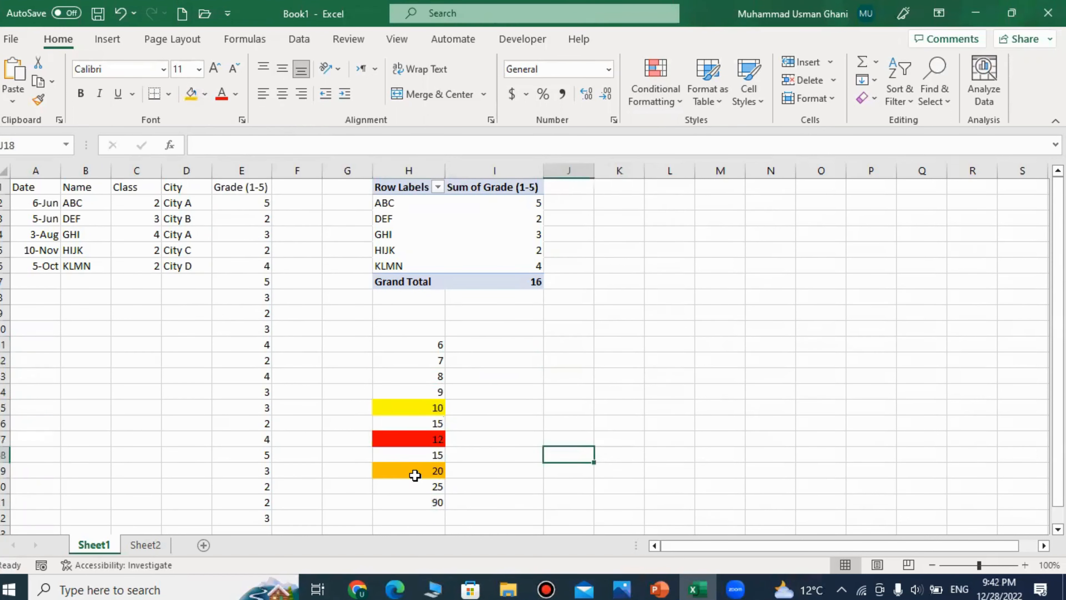
pyautogui.click(414, 474)
pyautogui.click(562, 472)
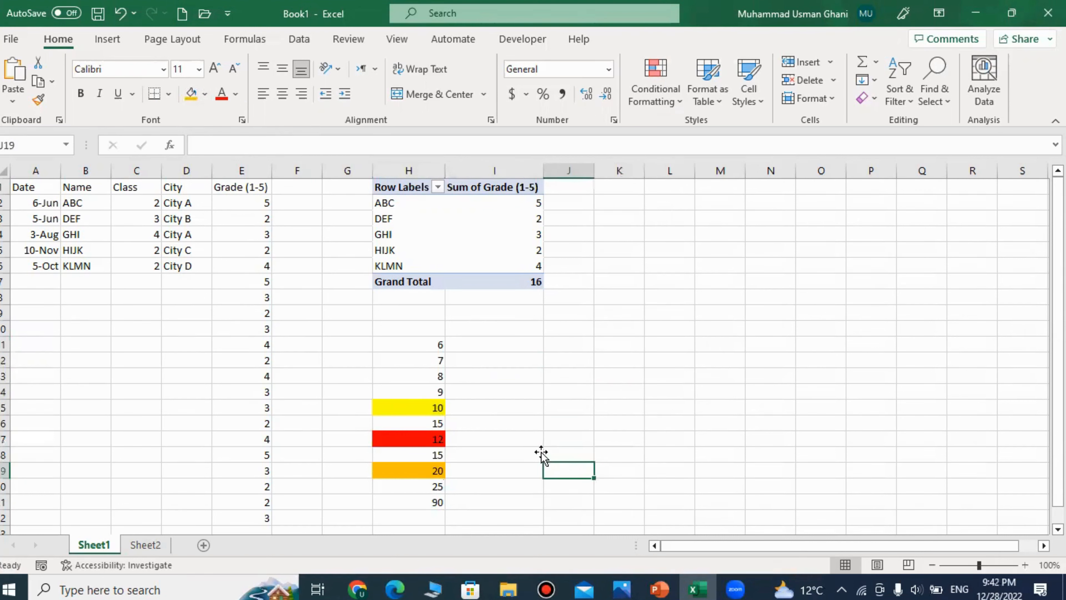
pyautogui.click(499, 453)
pyautogui.click(427, 407)
pyautogui.click(504, 452)
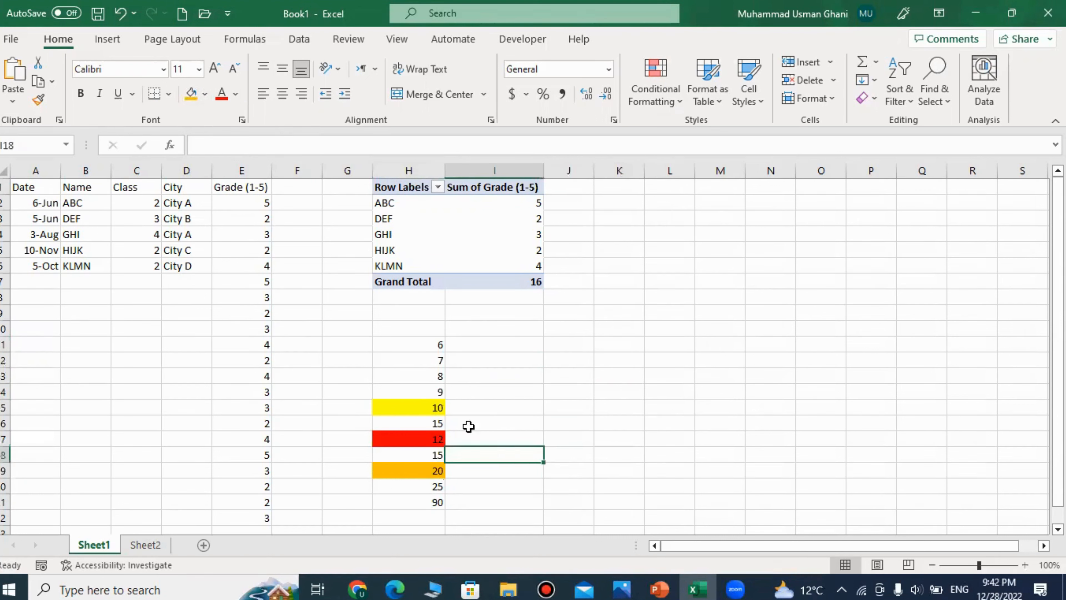
pyautogui.click(430, 407)
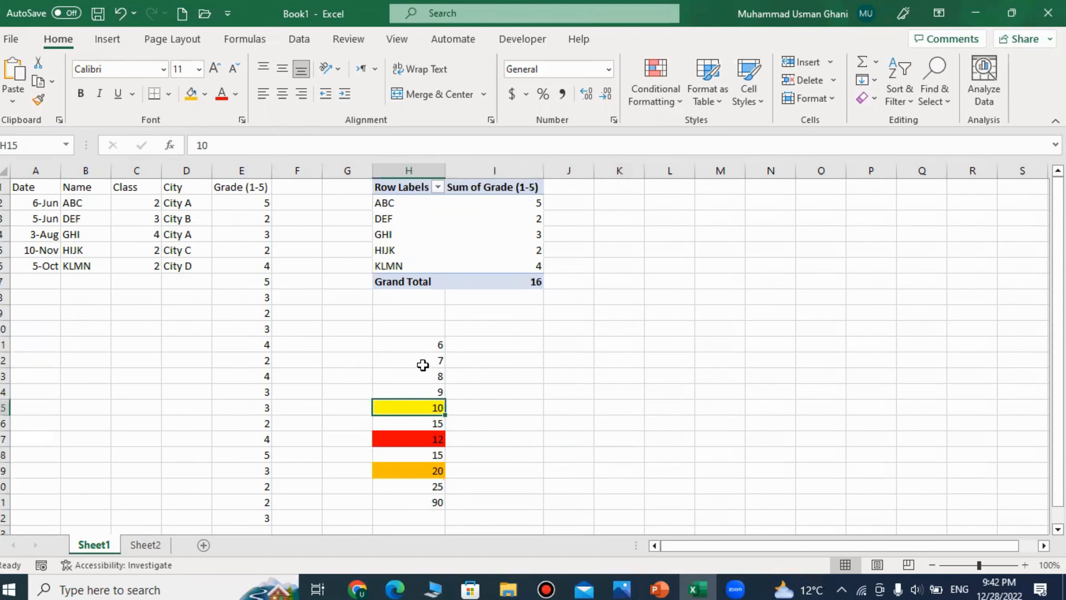
# Select the partly coloured number list in H11:H21
pyautogui.moveTo(418, 344); pyautogui.dragTo(419, 503)
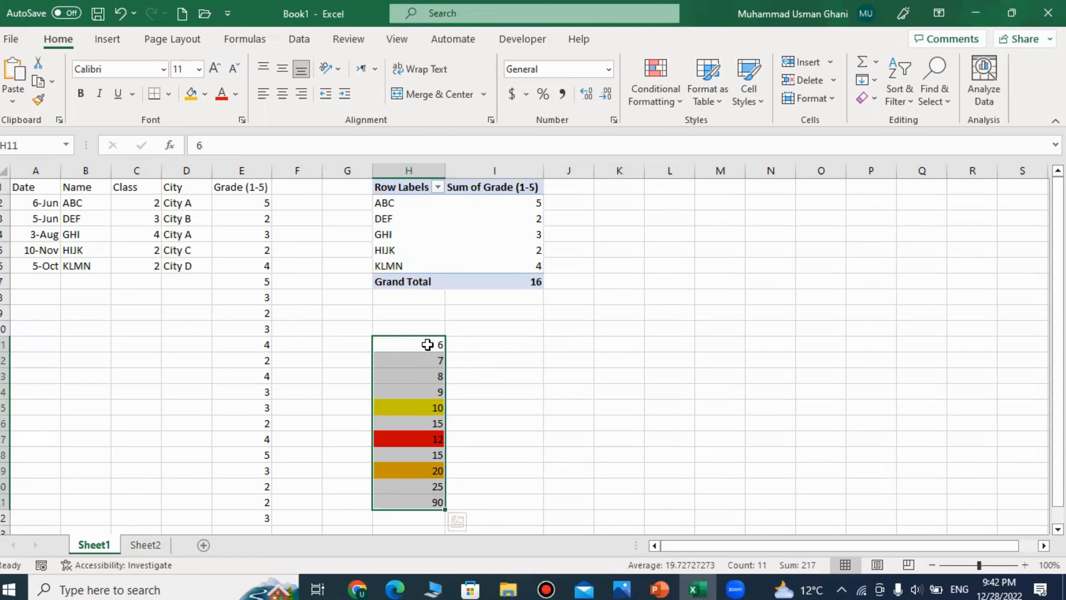
pyautogui.moveTo(572, 341); pyautogui.dragTo(576, 502)
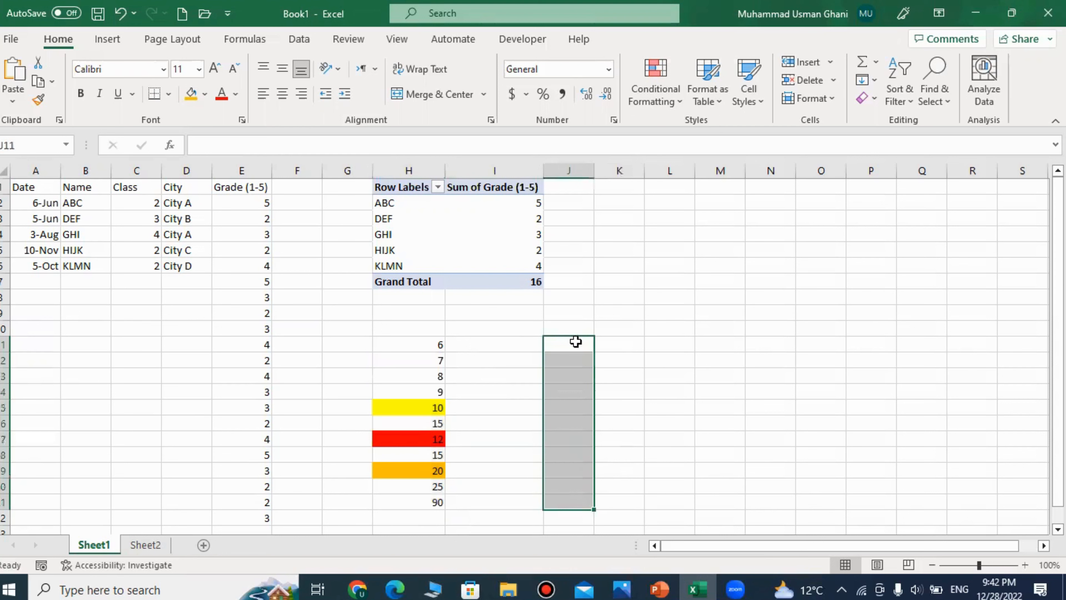
pyautogui.click(565, 406)
pyautogui.click(567, 440)
pyautogui.click(572, 485)
pyautogui.click(572, 470)
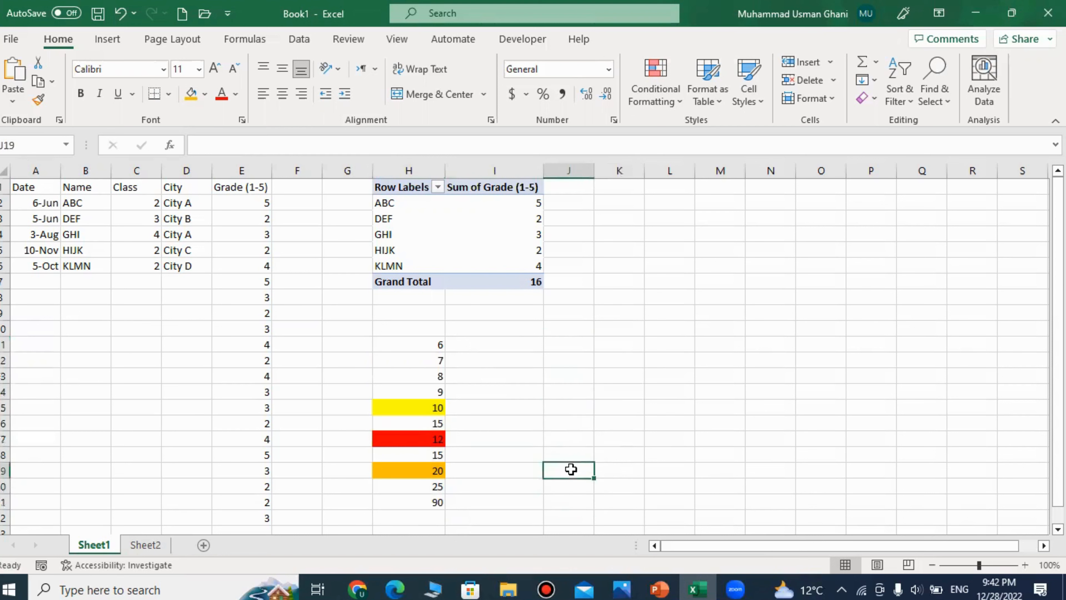
pyautogui.click(559, 397)
pyautogui.click(559, 412)
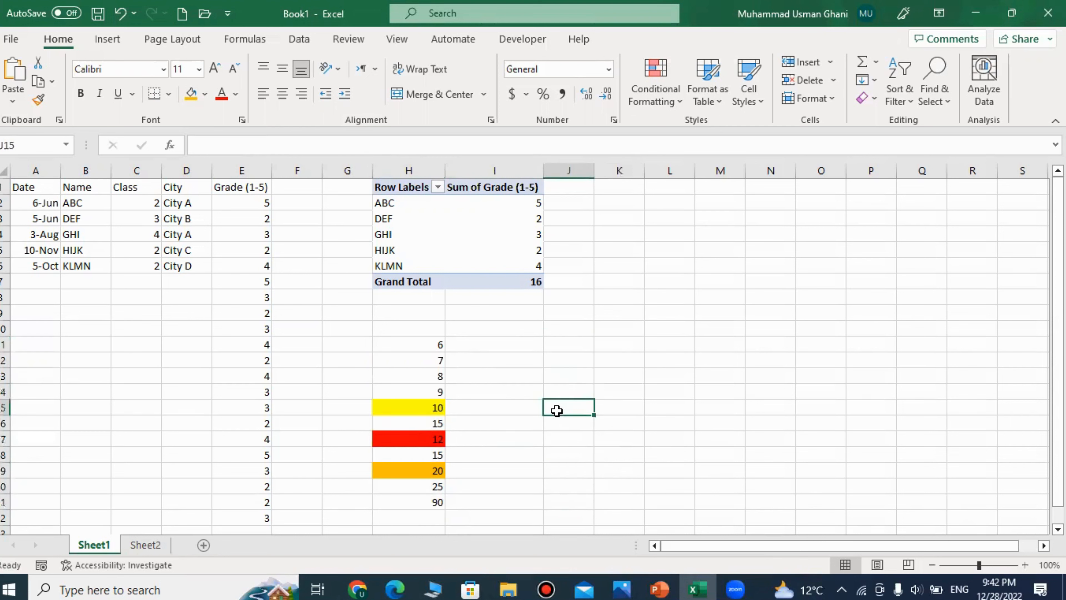
pyautogui.click(425, 424)
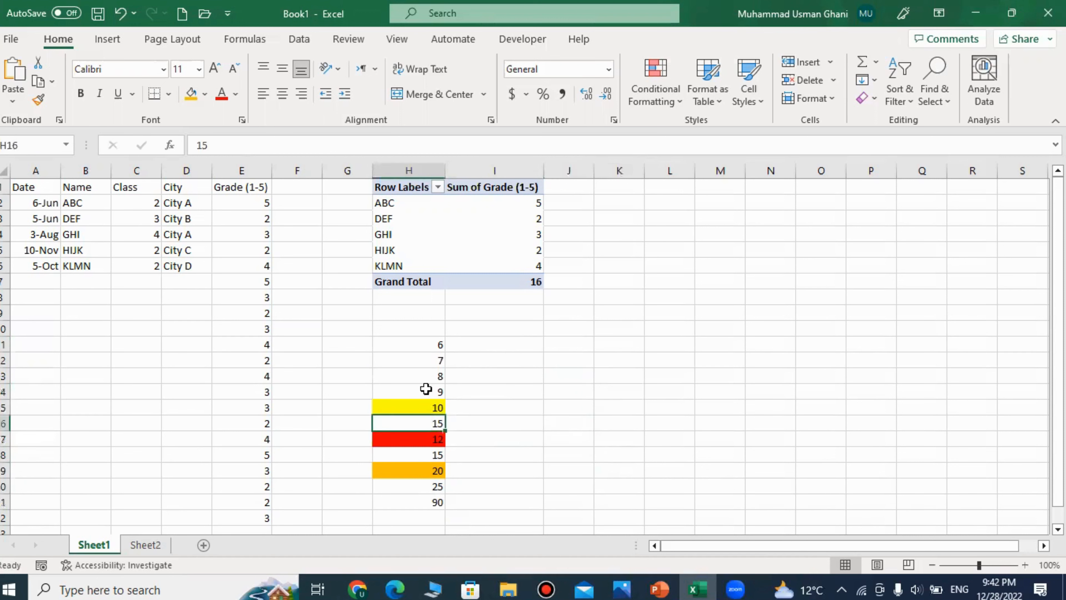
pyautogui.moveTo(425, 402); pyautogui.dragTo(427, 469)
pyautogui.click(499, 490)
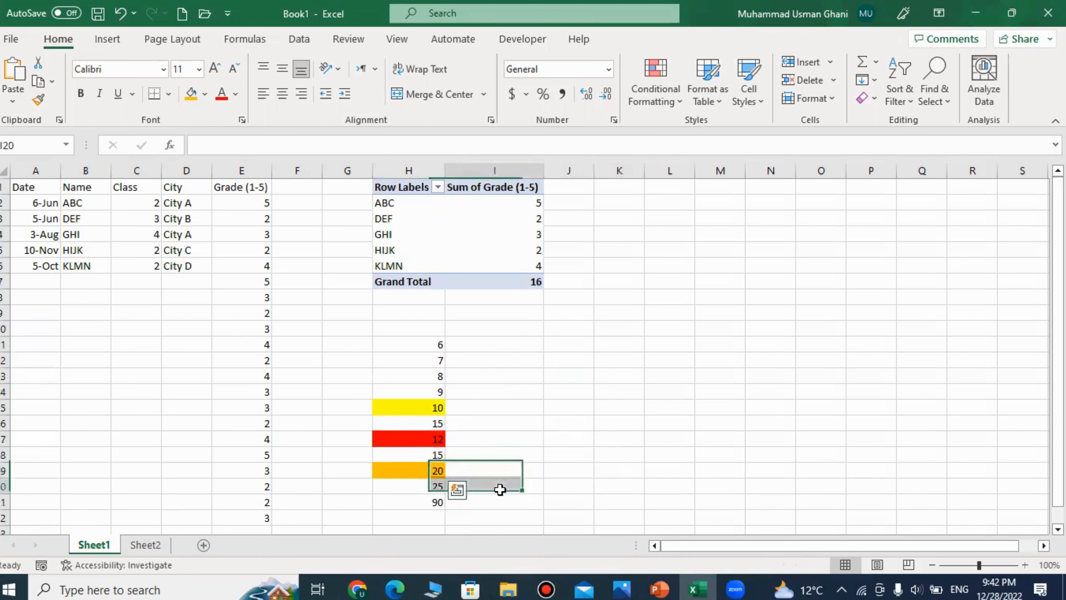
# Fill cell H21 with the standard light green colour and cell H12 with the standard purple colour
pyautogui.click(434, 504)
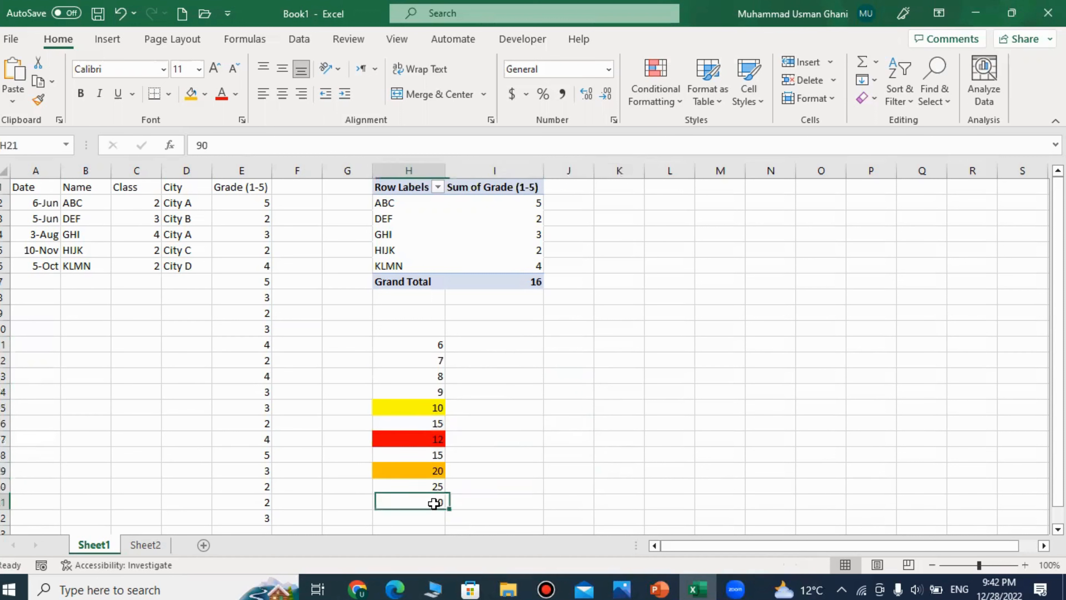
pyautogui.click(204, 94)
pyautogui.click(244, 228)
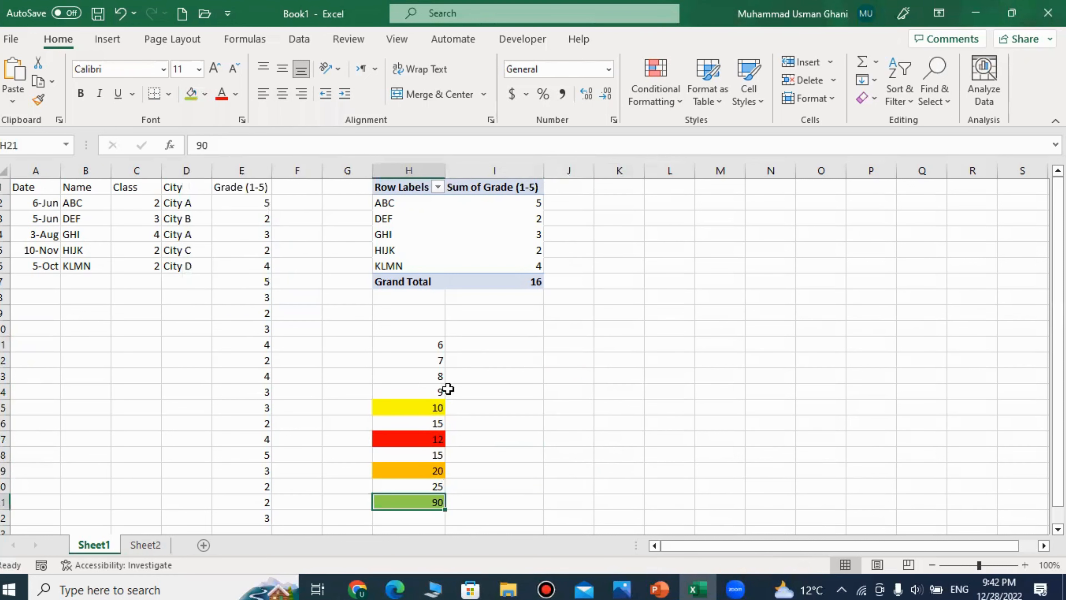
pyautogui.click(421, 364)
pyautogui.click(204, 94)
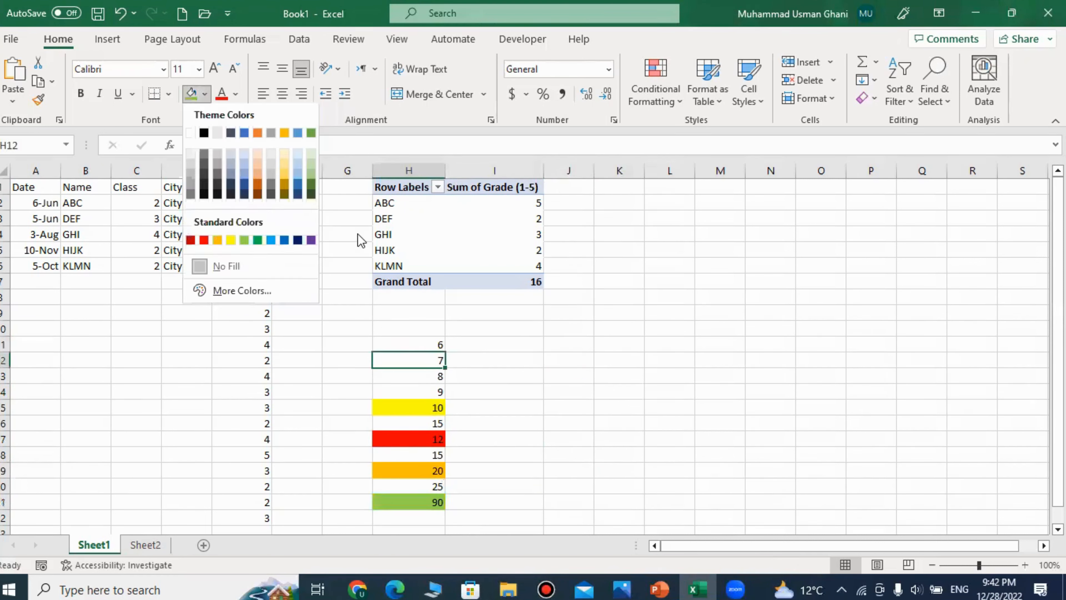
pyautogui.click(311, 241)
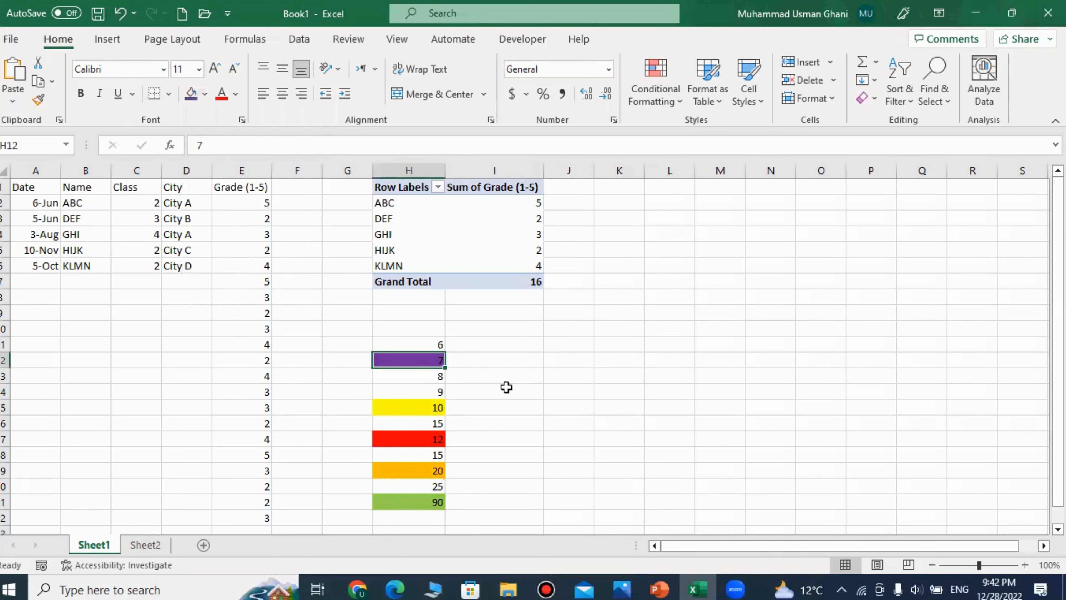
pyautogui.click(503, 398)
pyautogui.click(428, 365)
pyautogui.click(433, 391)
pyautogui.click(423, 345)
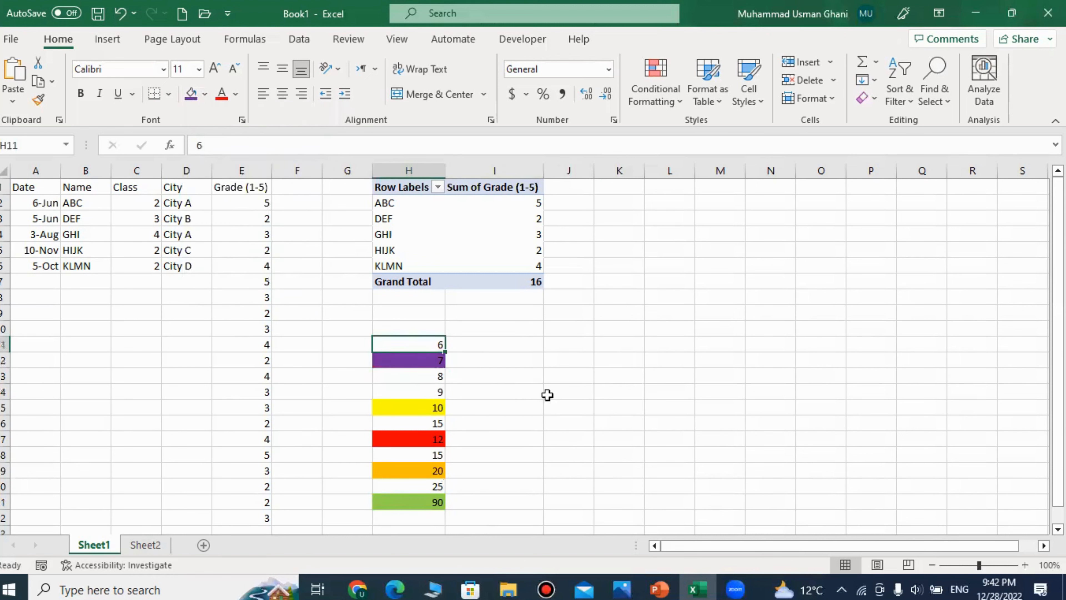
pyautogui.click(555, 405)
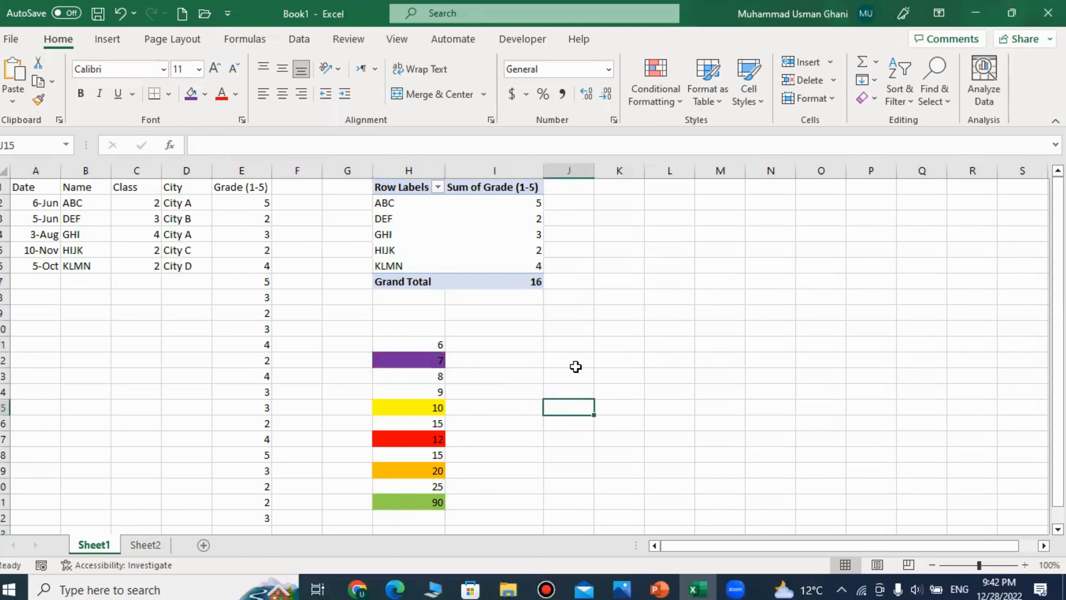
pyautogui.click(571, 355)
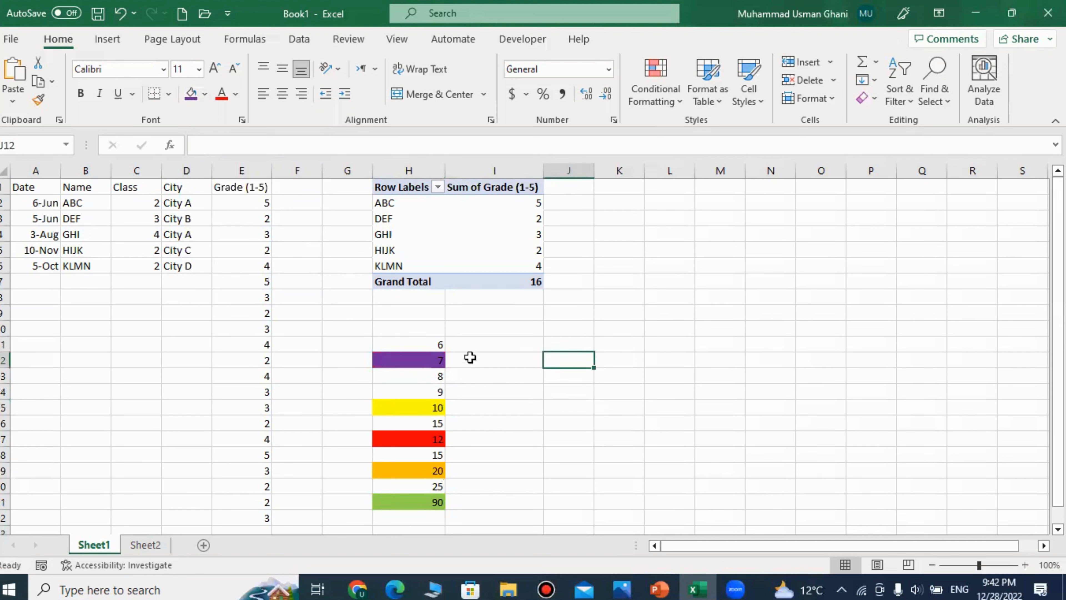
pyautogui.click(578, 393)
pyautogui.click(580, 357)
pyautogui.click(597, 402)
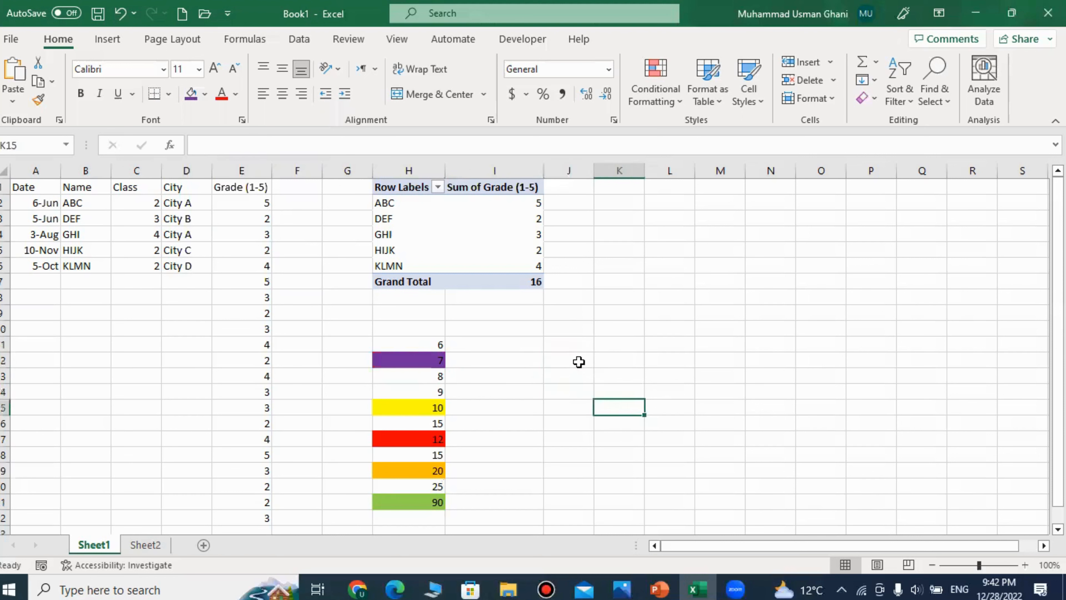
pyautogui.click(578, 361)
pyautogui.click(574, 411)
pyautogui.click(573, 452)
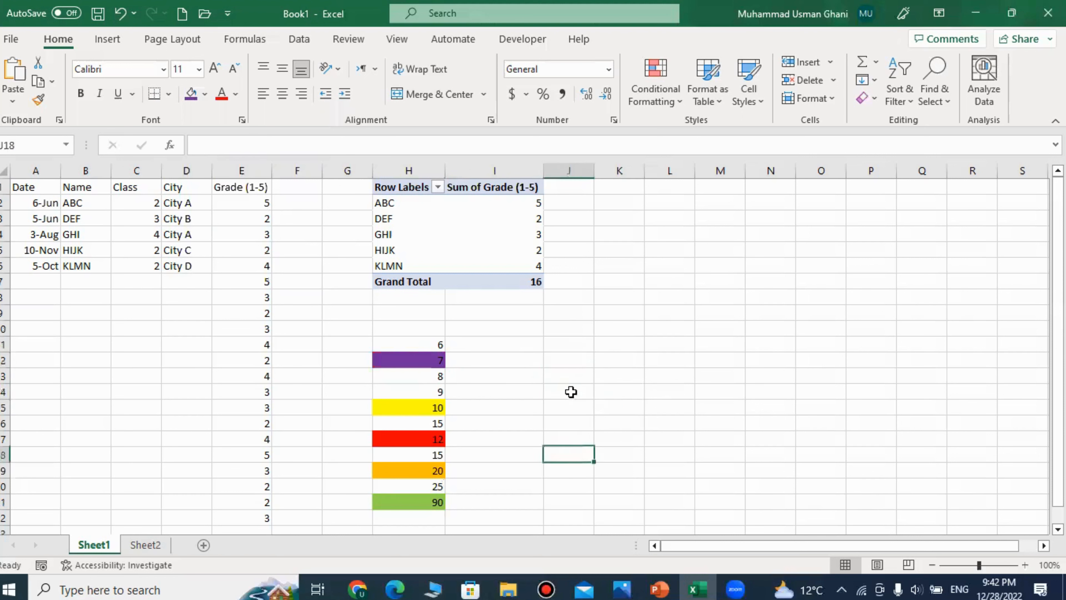
pyautogui.click(578, 441)
pyautogui.click(583, 483)
pyautogui.click(568, 469)
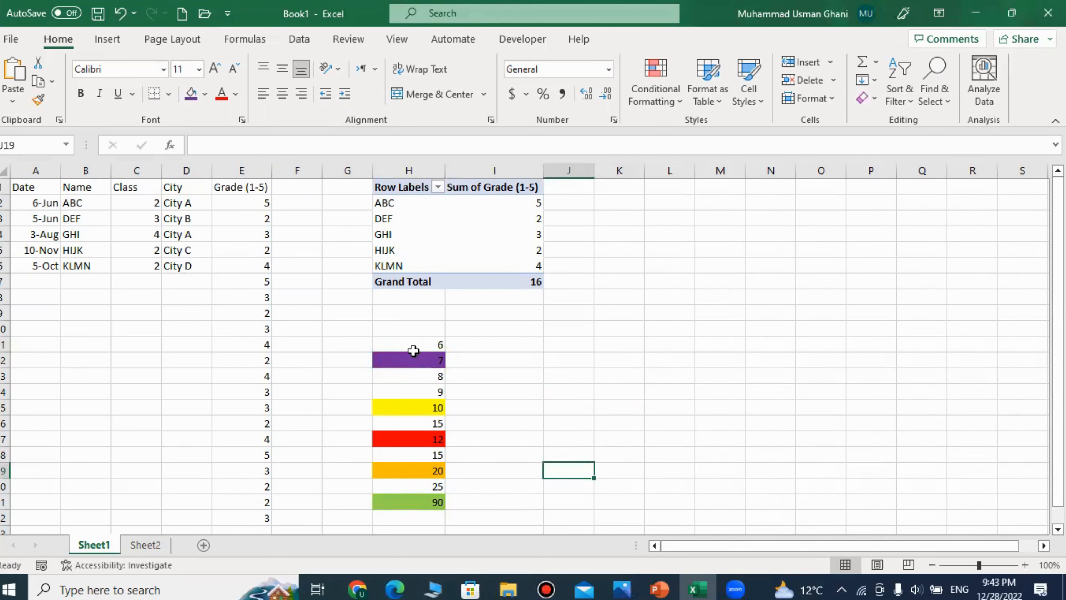
pyautogui.moveTo(399, 338); pyautogui.dragTo(405, 508)
pyautogui.moveTo(588, 341); pyautogui.dragTo(878, 507)
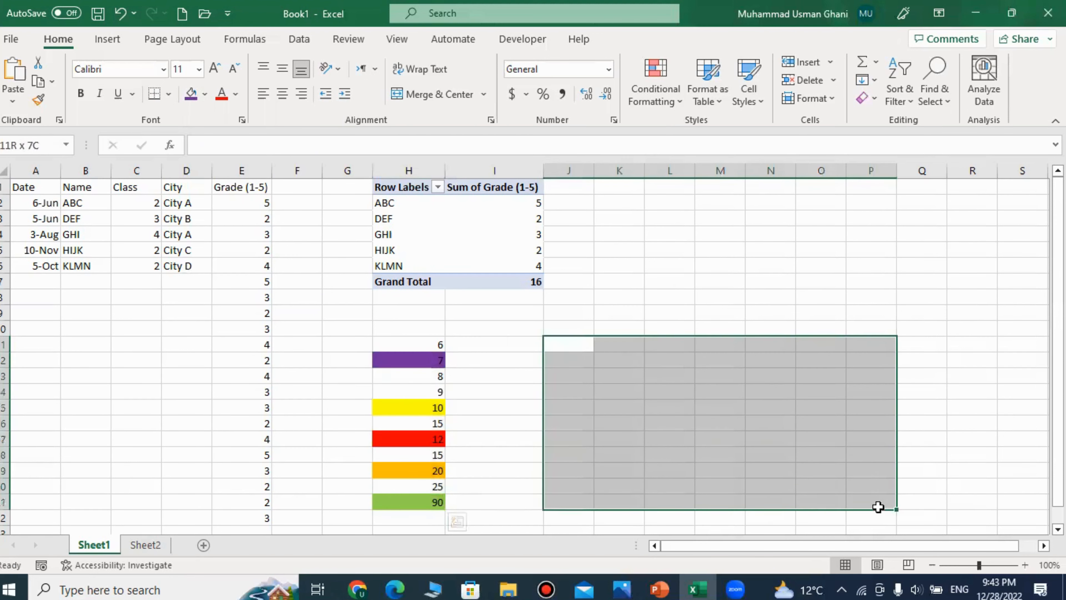
pyautogui.click(571, 359)
pyautogui.press('Right')
pyautogui.press('Right')
pyautogui.press('Right')
pyautogui.press('Right')
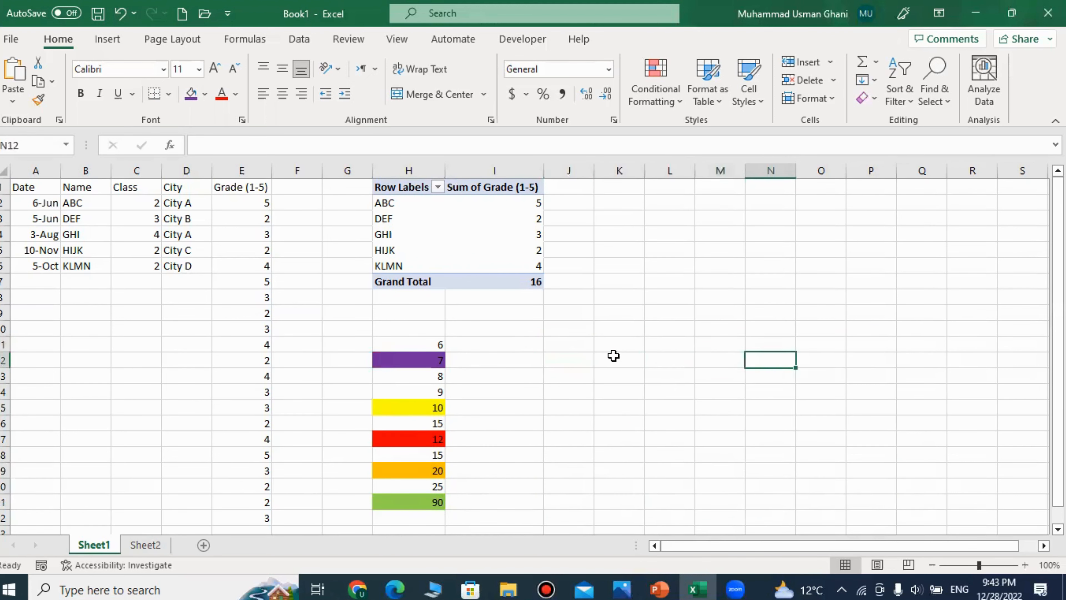
pyautogui.press('Right')
pyautogui.press('Right')
pyautogui.press('Right')
pyautogui.press('Left')
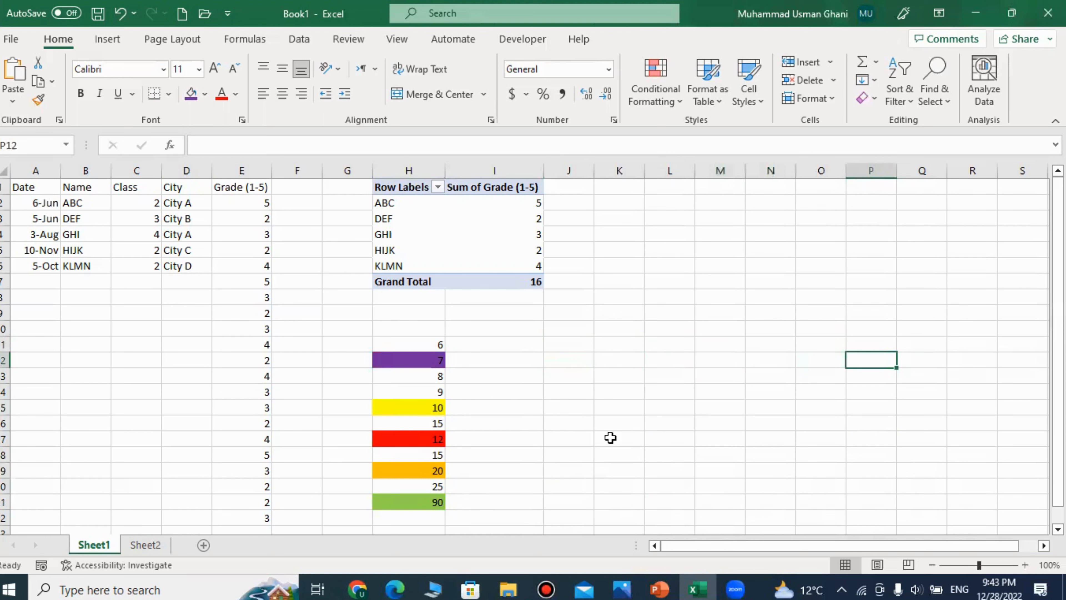
pyautogui.click(572, 413)
pyautogui.press('Right')
pyautogui.press('Right')
pyautogui.press('Right')
pyautogui.press('Right')
pyautogui.press('Left')
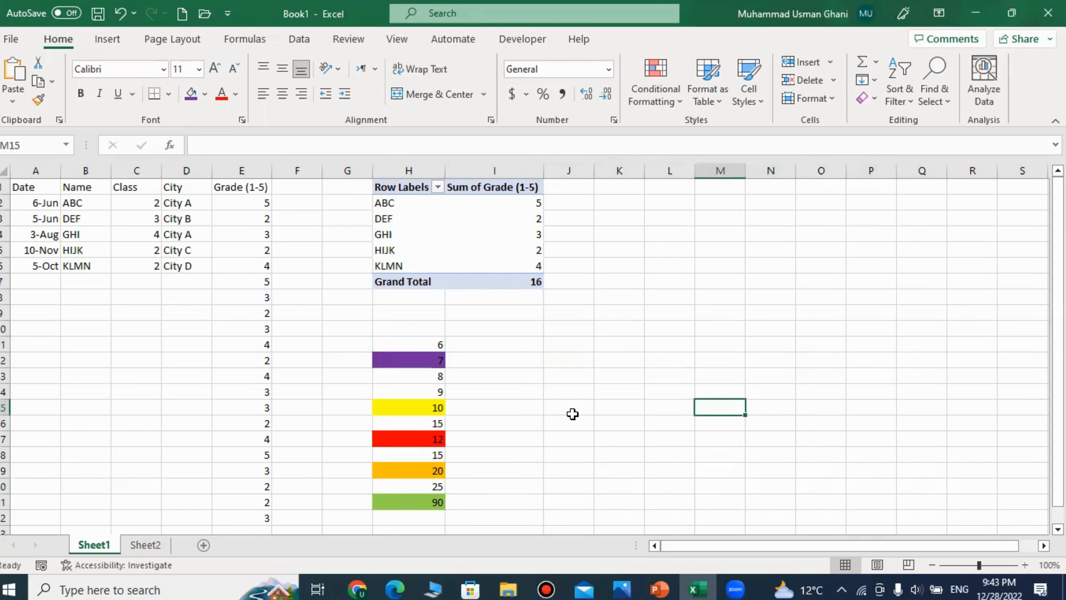
pyautogui.click(566, 453)
pyautogui.click(566, 438)
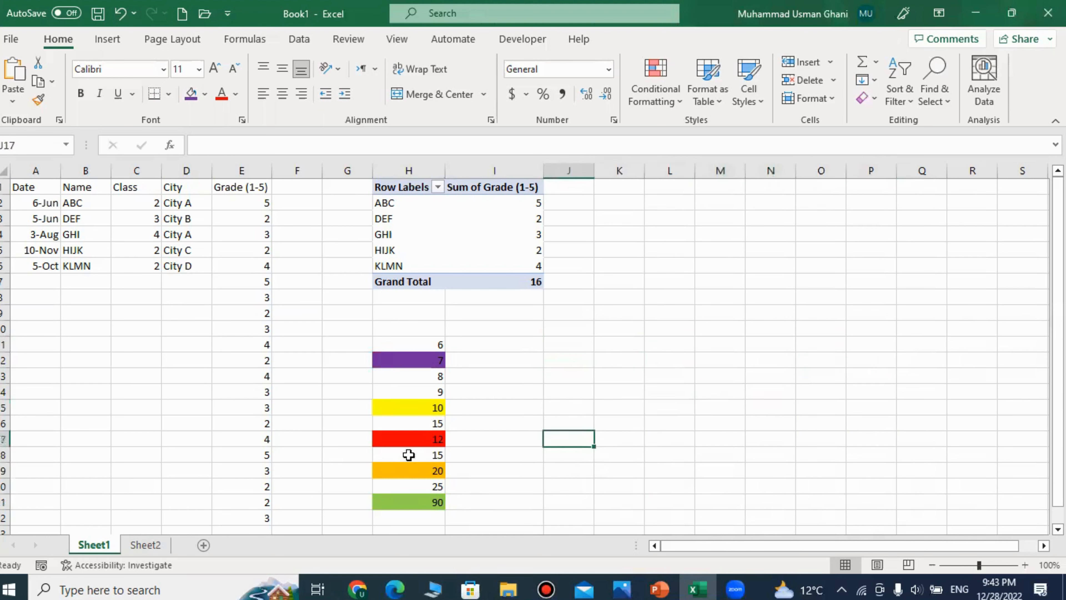
pyautogui.click(562, 471)
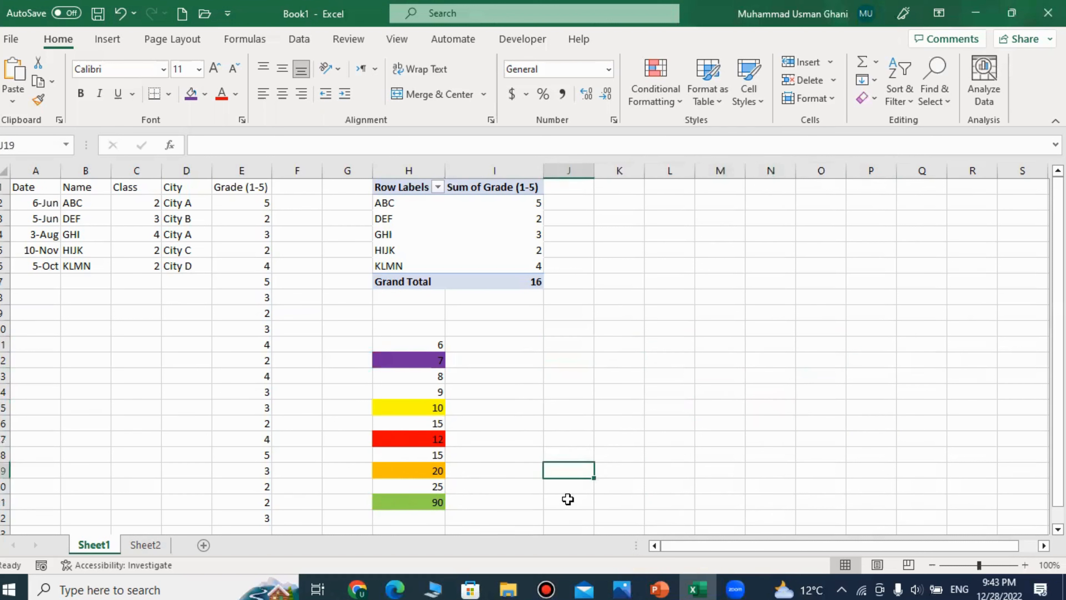
pyautogui.click(566, 500)
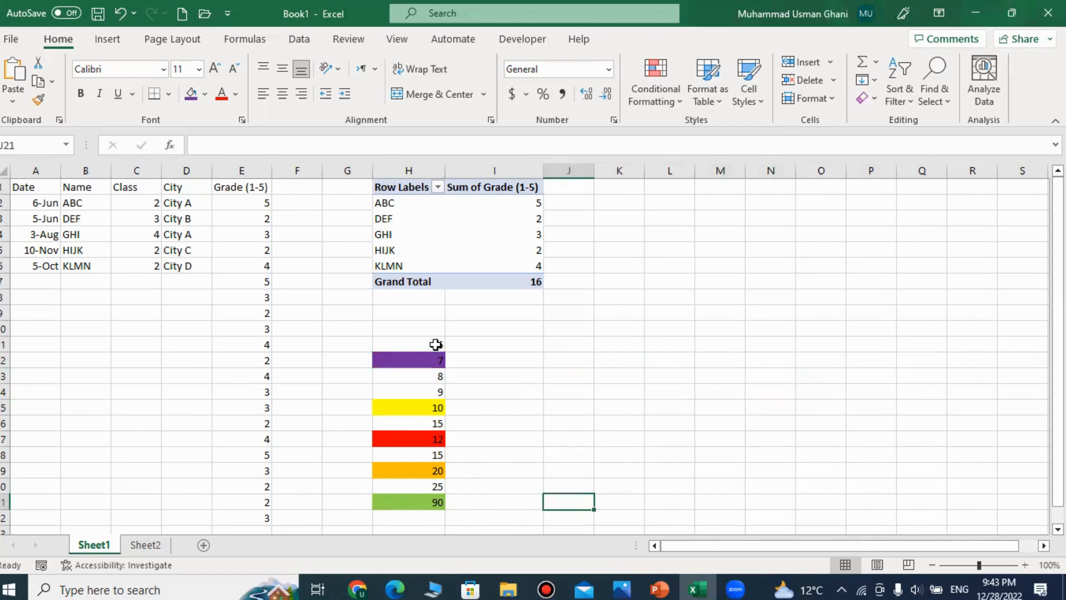
# Copy the partly coloured number column in H11:H21
pyautogui.moveTo(426, 351); pyautogui.dragTo(419, 502)
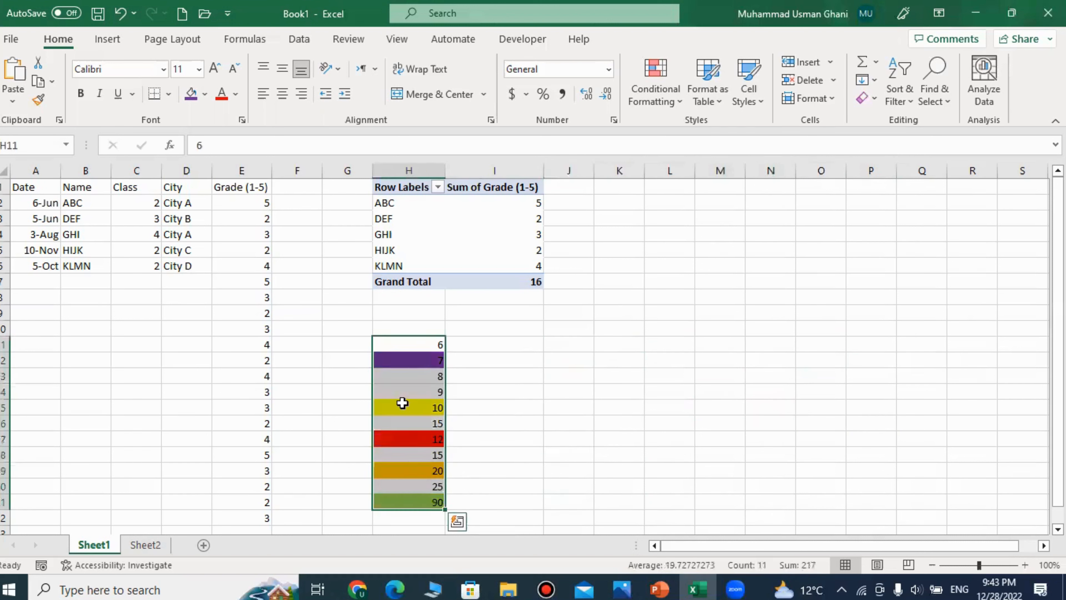
pyautogui.moveTo(409, 343); pyautogui.dragTo(414, 501)
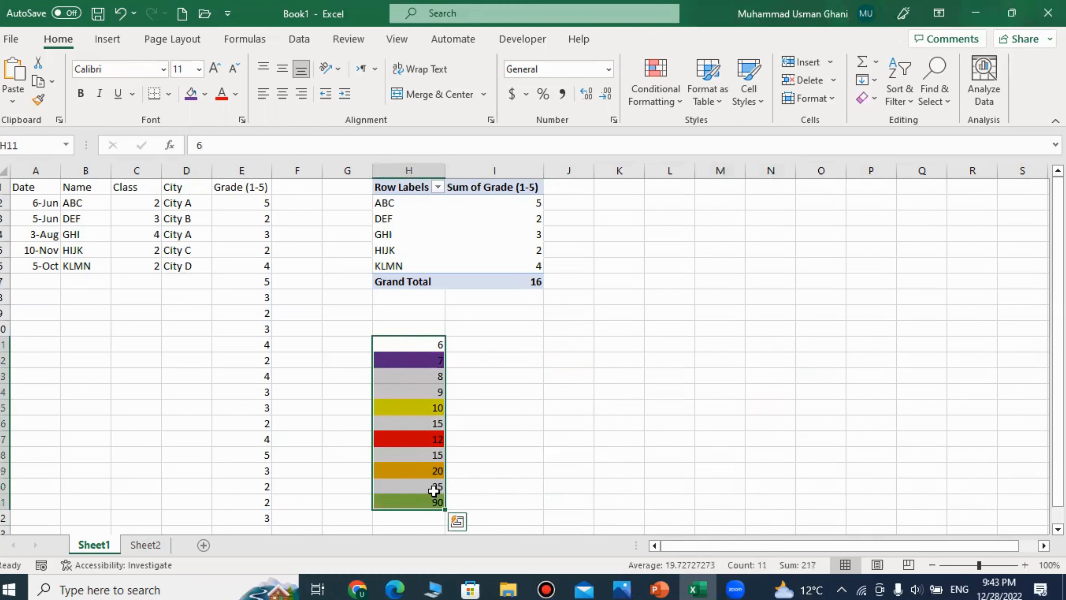
pyautogui.rightClick(413, 410)
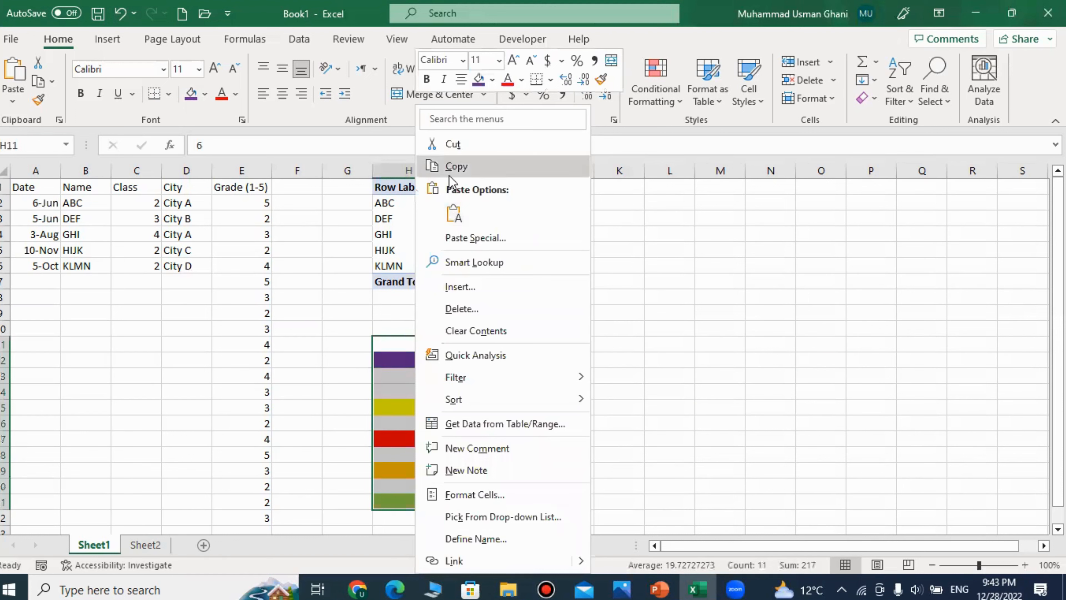
pyautogui.click(450, 167)
# Paste only the formats of the copied column into K11:O21 using Paste Special
pyautogui.moveTo(612, 348)
pyautogui.mouseDown()
pyautogui.moveTo(709, 398)
pyautogui.moveTo(757, 386)
pyautogui.moveTo(818, 403)
pyautogui.mouseUp()
pyautogui.moveTo(801, 469); pyautogui.dragTo(808, 500)
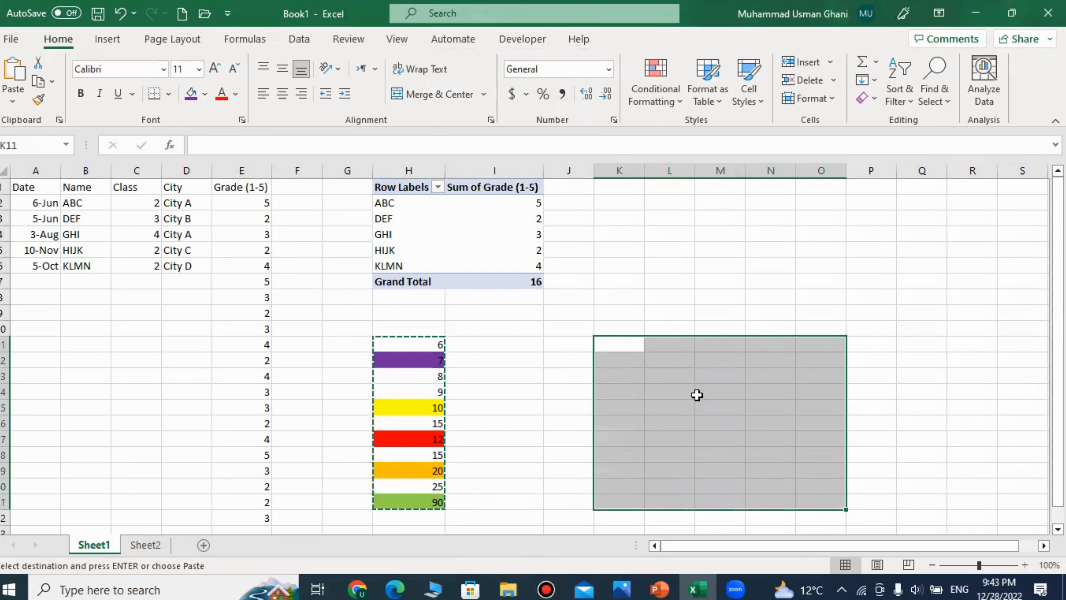
pyautogui.rightClick(692, 382)
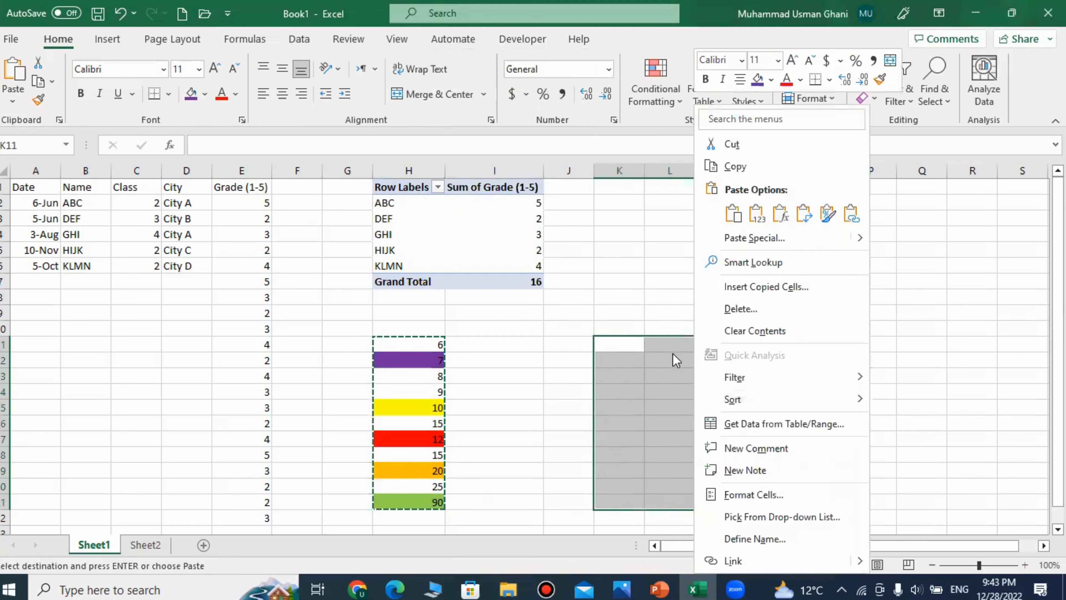
pyautogui.click(748, 242)
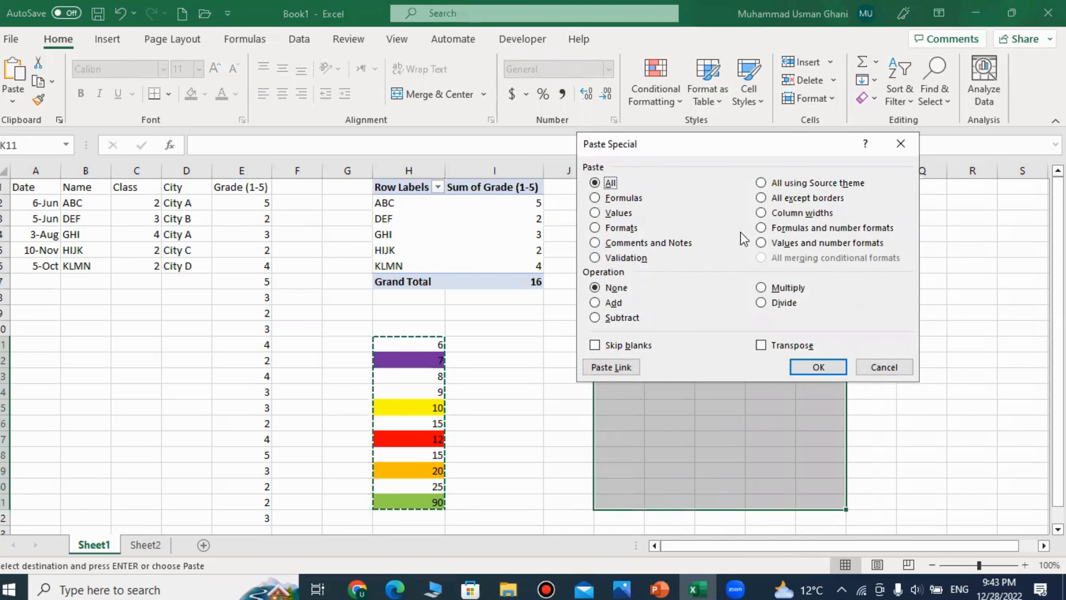
pyautogui.click(616, 228)
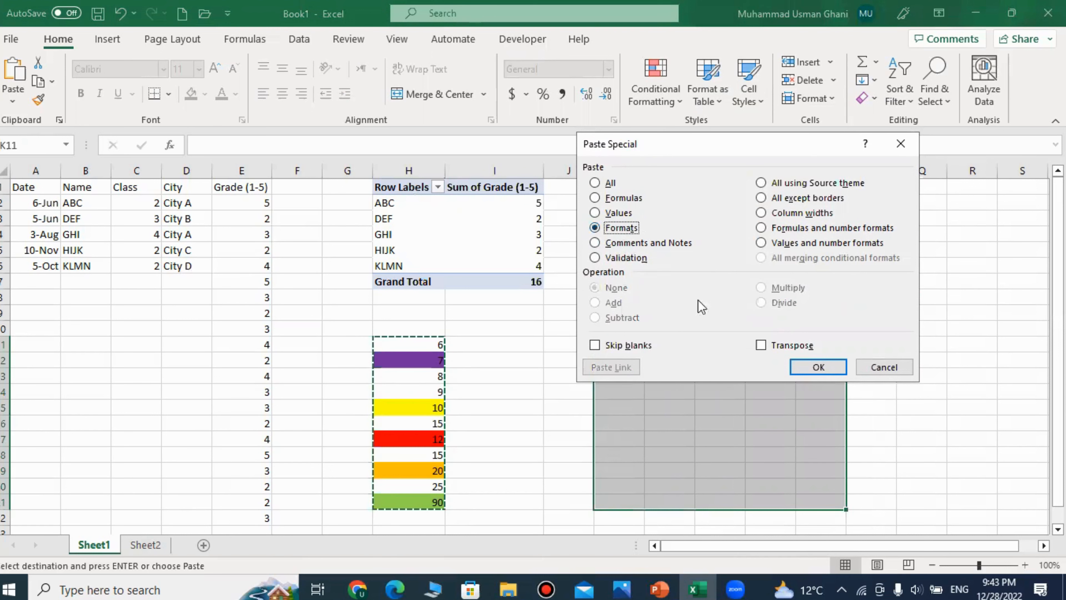
pyautogui.click(827, 367)
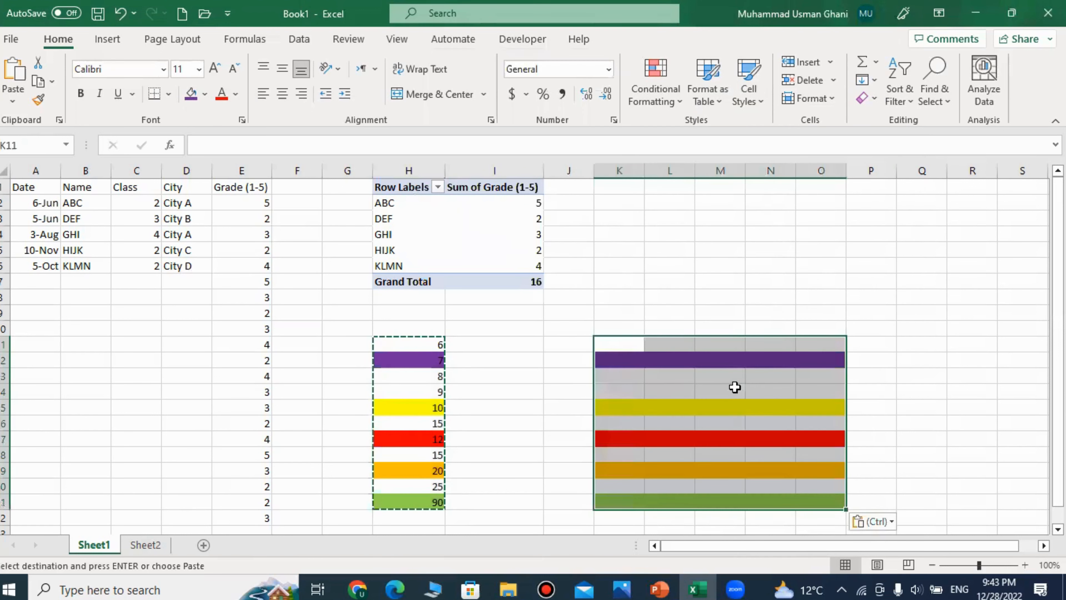
# Examine the pasted fill colours in K11:O21 row by row against the source column H11:H21
pyautogui.click(697, 387)
pyautogui.moveTo(621, 357); pyautogui.dragTo(667, 407)
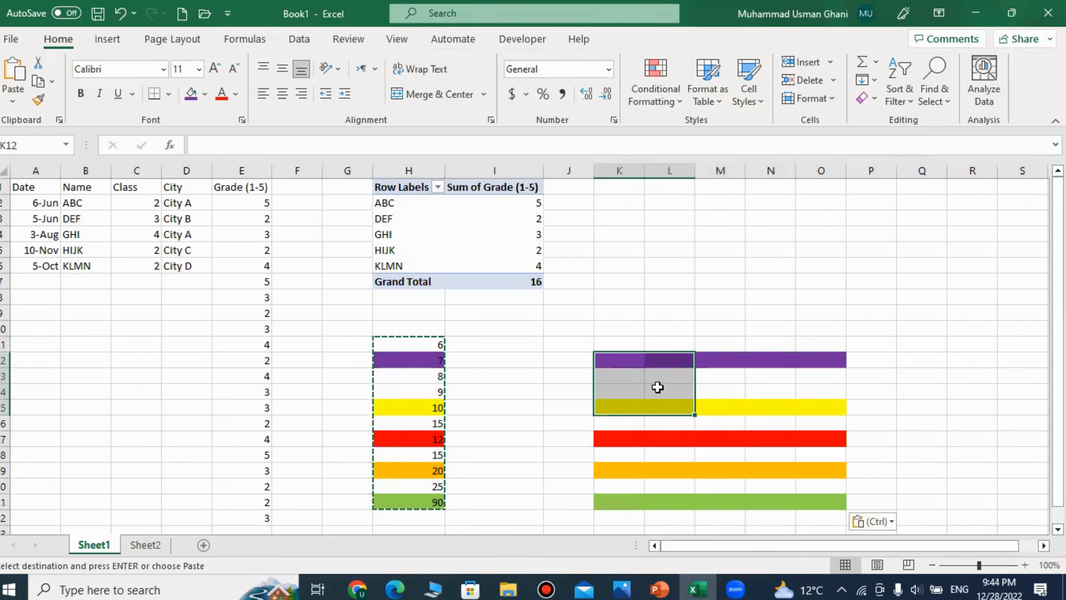
pyautogui.moveTo(615, 360); pyautogui.dragTo(826, 359)
pyautogui.click(821, 438)
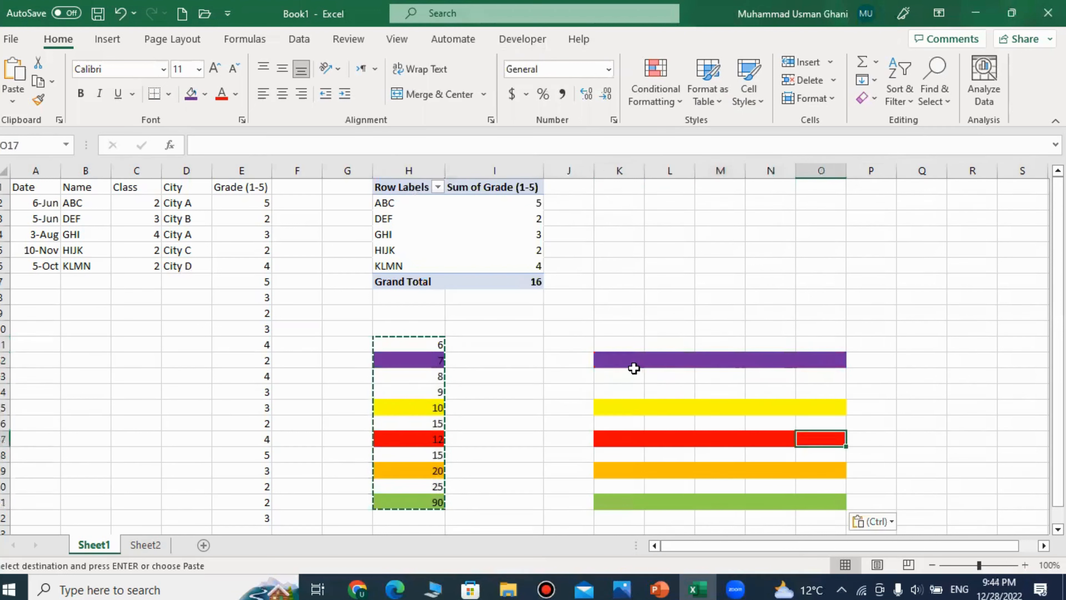
pyautogui.click(621, 374)
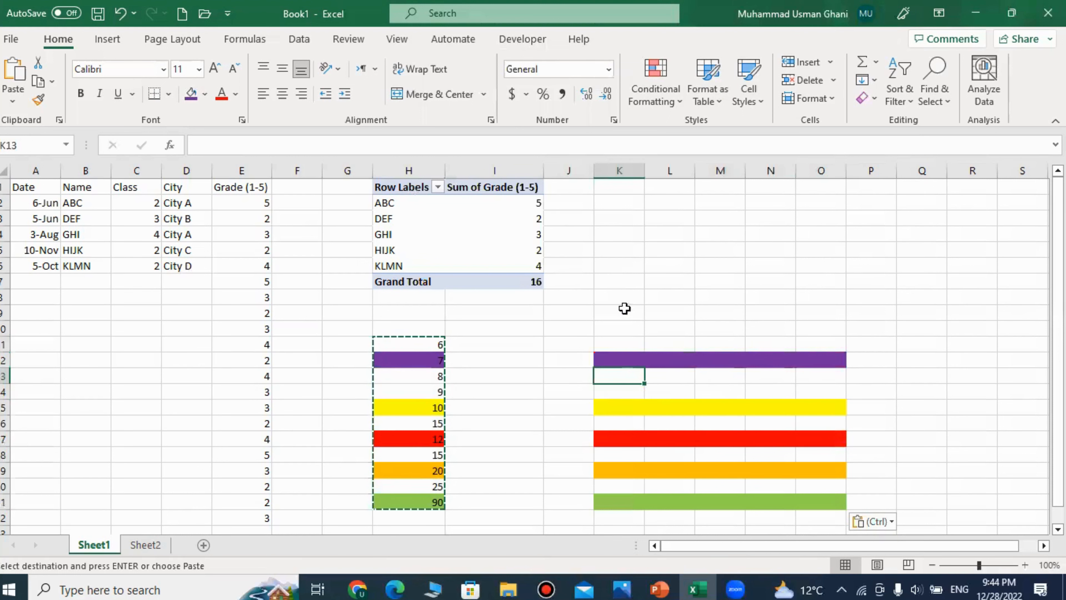
pyautogui.click(628, 354)
pyautogui.click(614, 344)
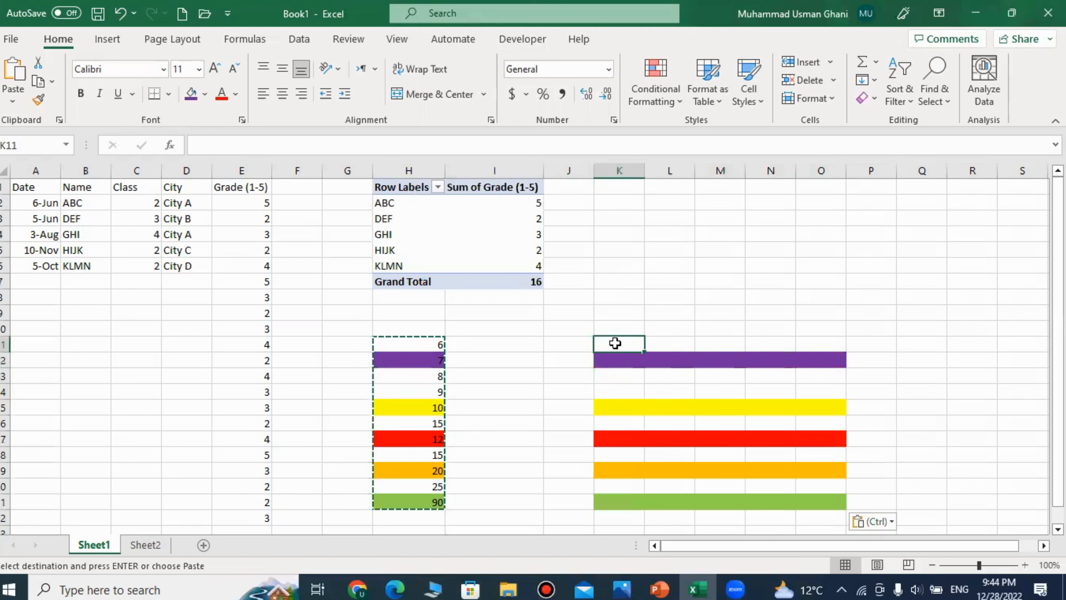
pyautogui.moveTo(408, 344); pyautogui.dragTo(409, 504)
pyautogui.moveTo(615, 343); pyautogui.dragTo(830, 502)
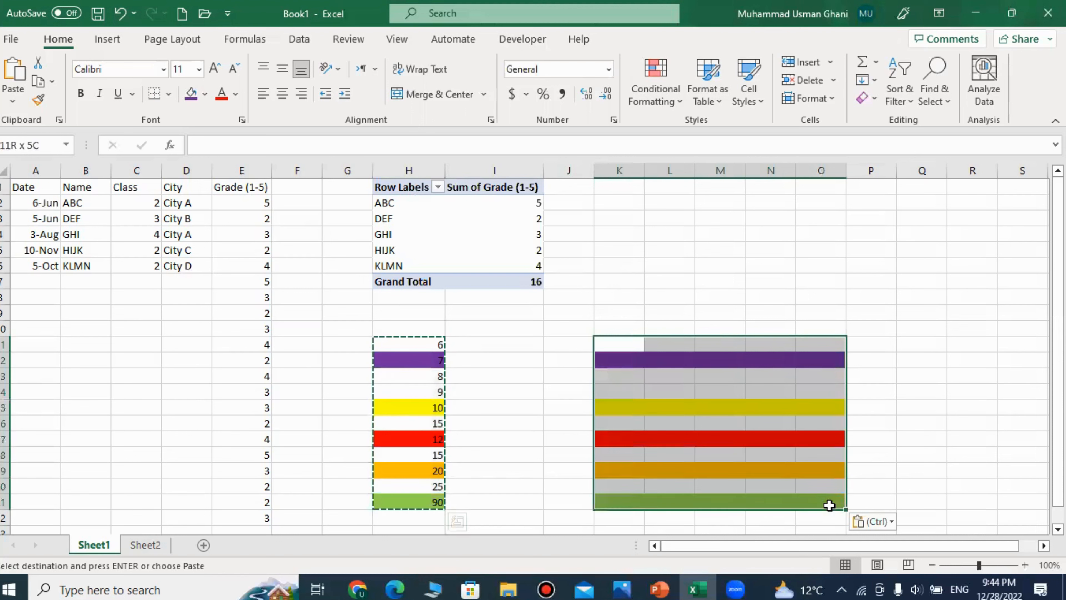
# End the copy mode on H11:H21 and review the pasted fill colours in K11:O21
pyautogui.click(608, 294)
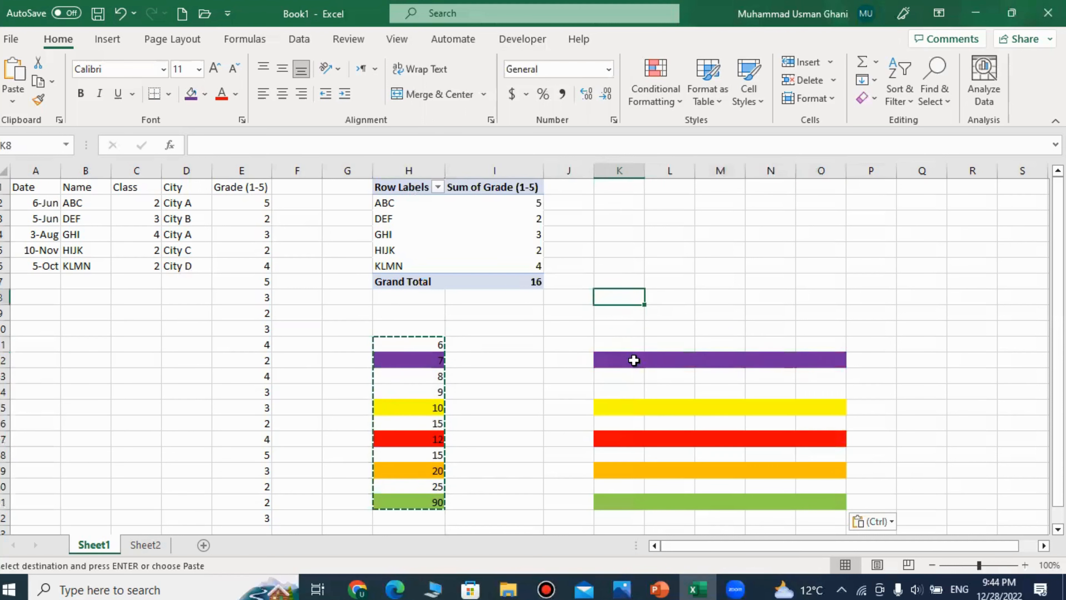
pyautogui.click(545, 391)
pyautogui.press('Escape')
pyautogui.moveTo(599, 343); pyautogui.dragTo(830, 502)
pyautogui.click(921, 454)
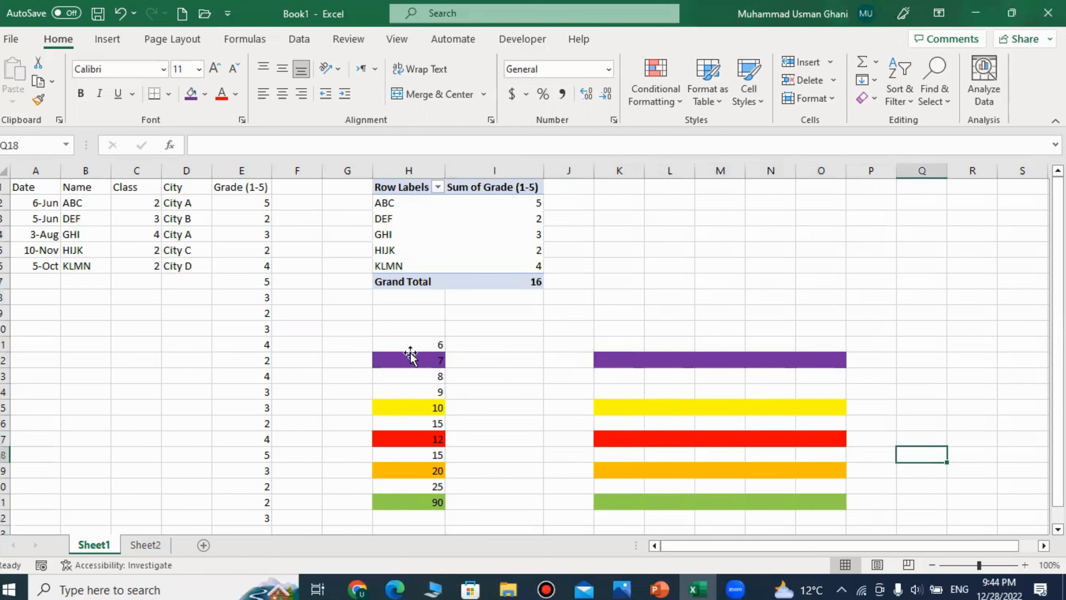
# Add list data validation to cell H12 with the source Red, Blue, Green, Purple, Pink, and check its choices
pyautogui.click(407, 362)
pyautogui.click(406, 350)
pyautogui.click(398, 360)
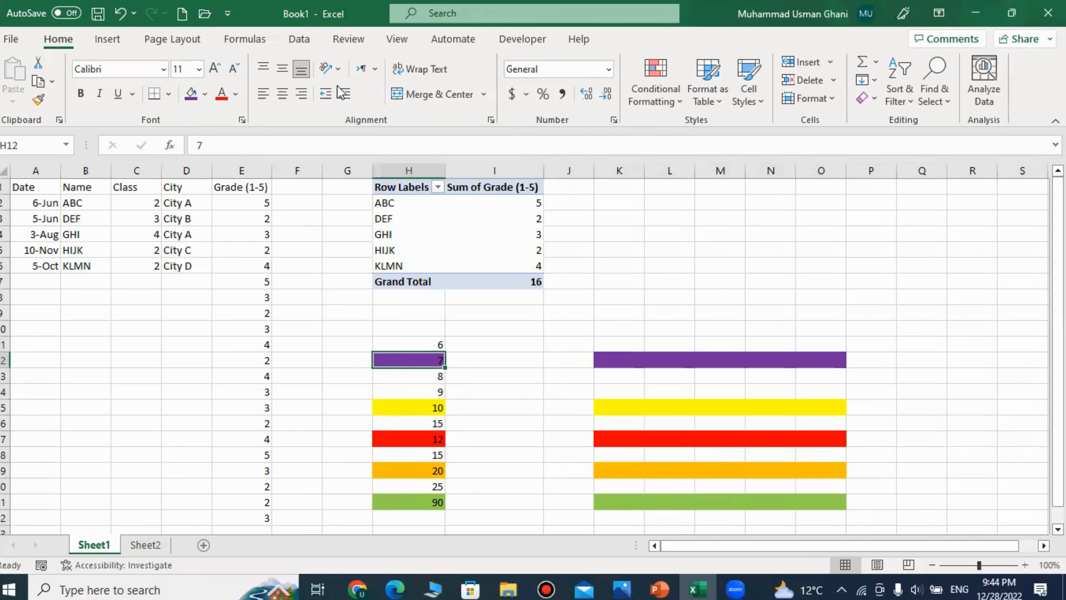
pyautogui.click(300, 39)
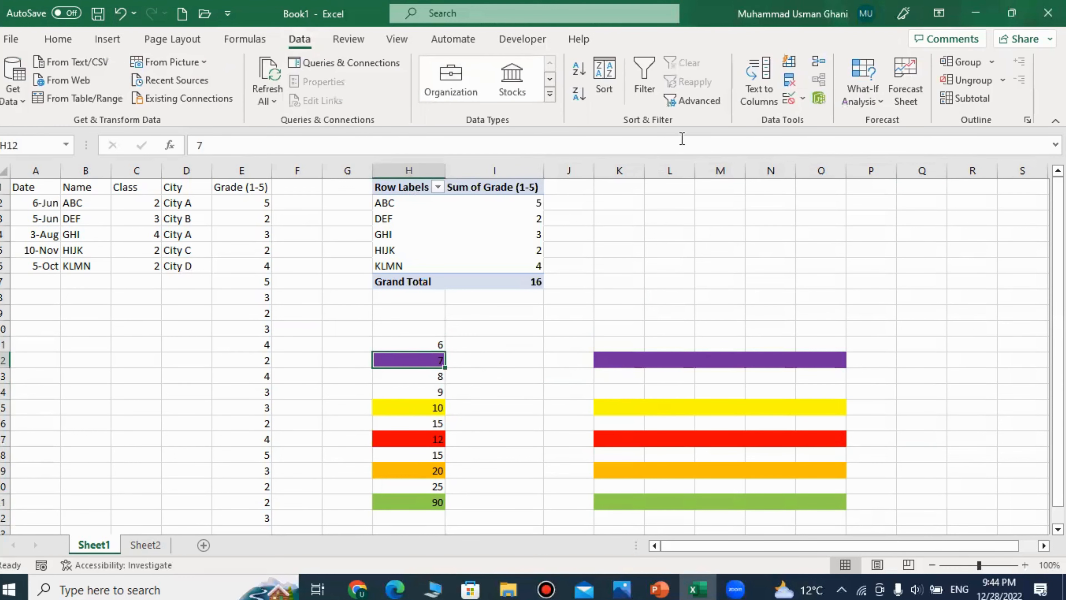
pyautogui.click(789, 100)
pyautogui.click(377, 214)
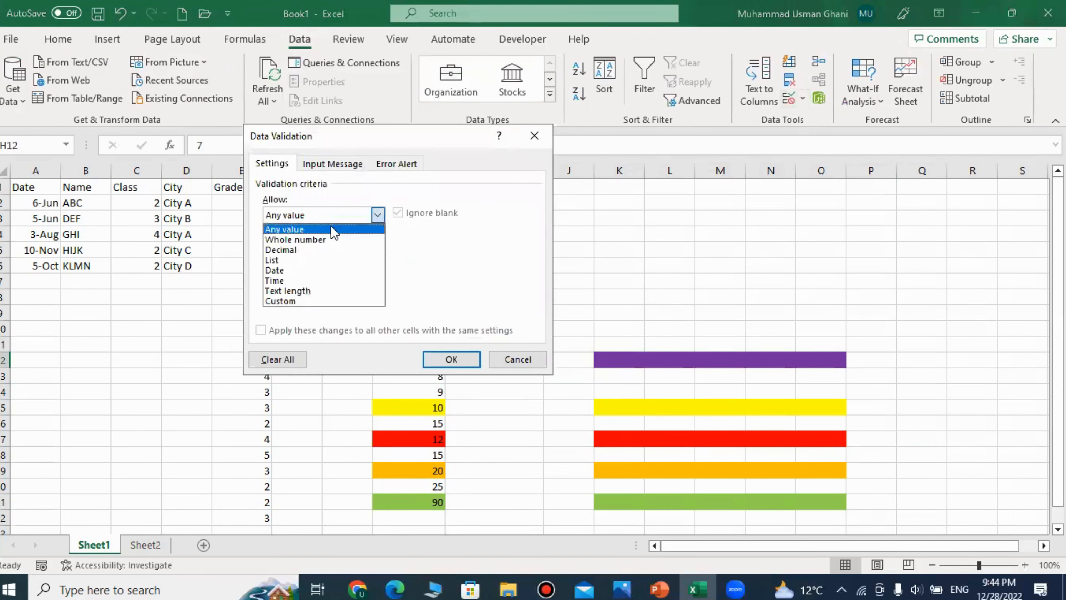
pyautogui.click(302, 260)
pyautogui.click(386, 279)
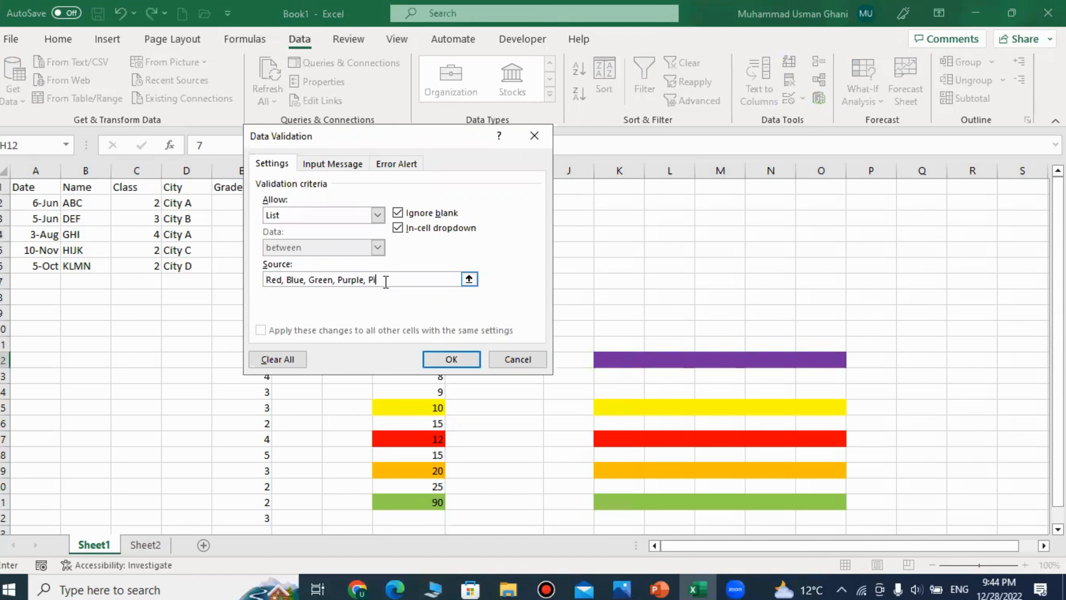
pyautogui.press('Return')
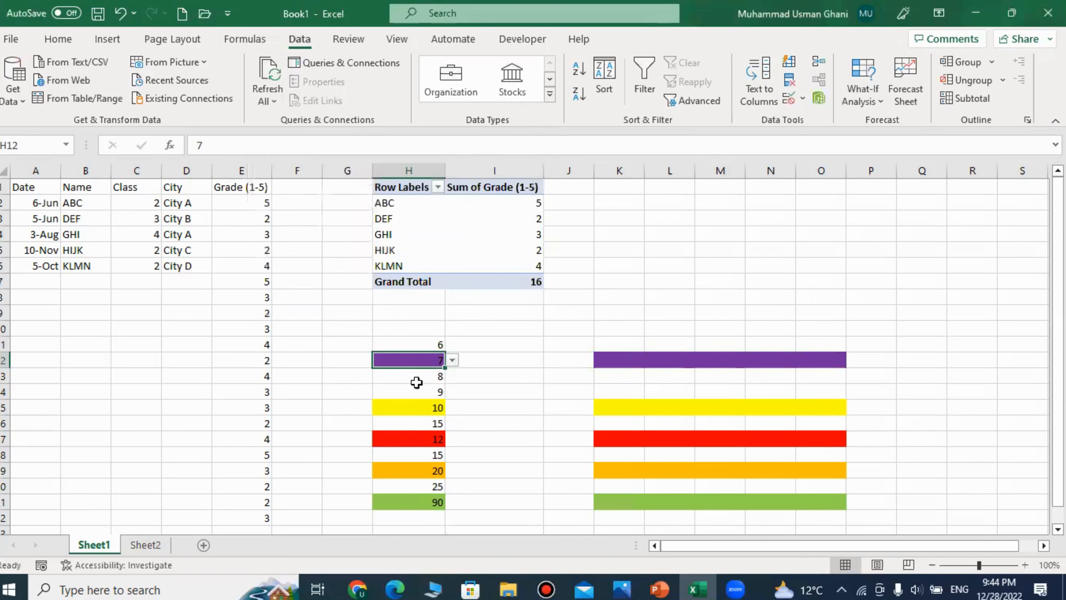
pyautogui.click(452, 361)
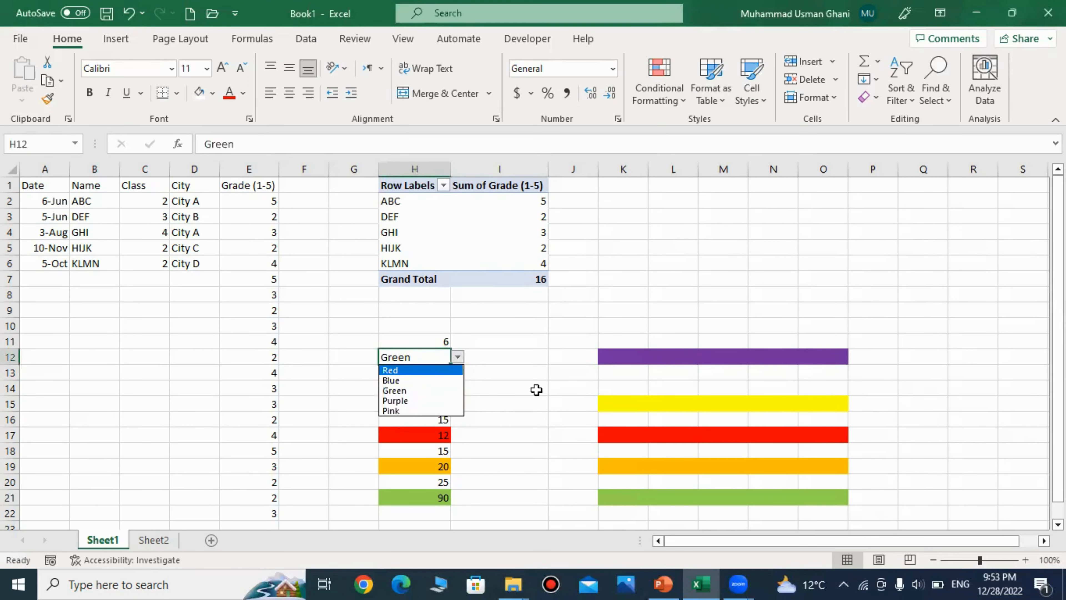
pyautogui.press('Escape')
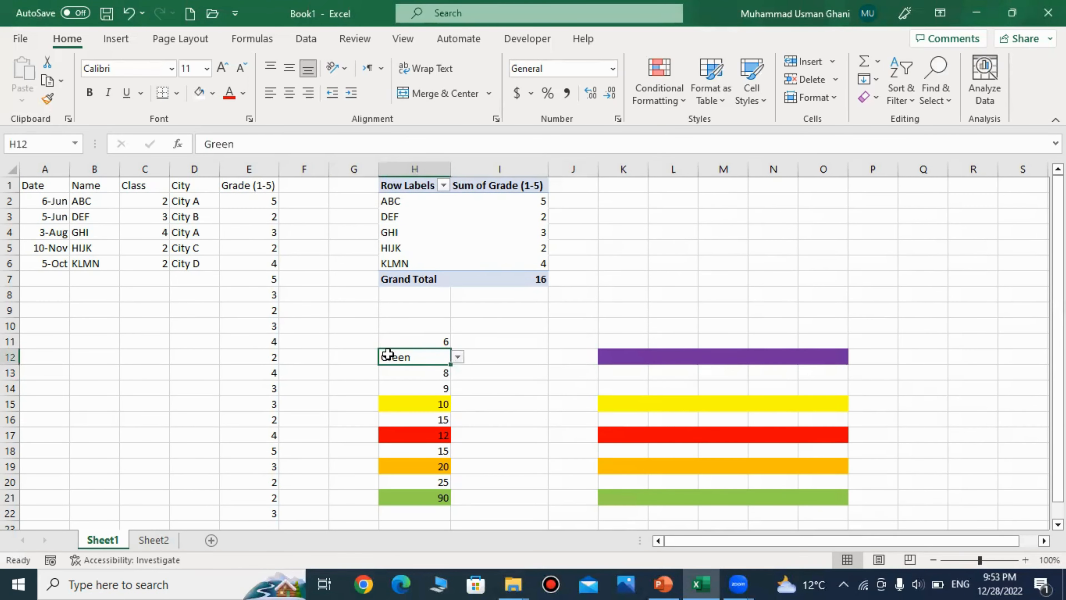
# Fill cells M5, P3, R6, R13 and R20 with the standard yellow colour
pyautogui.click(710, 245)
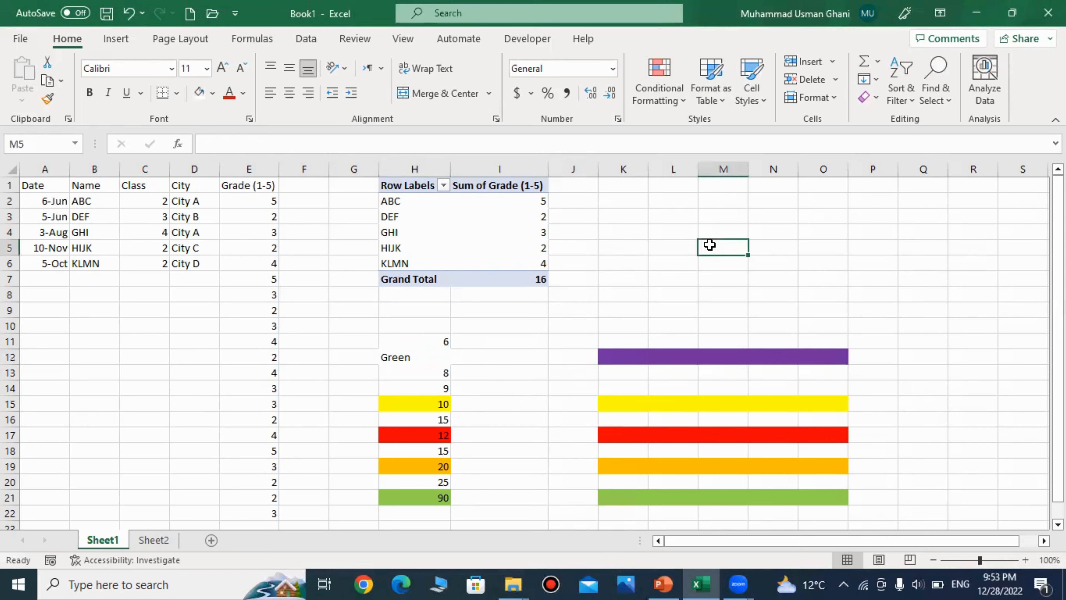
pyautogui.click(212, 93)
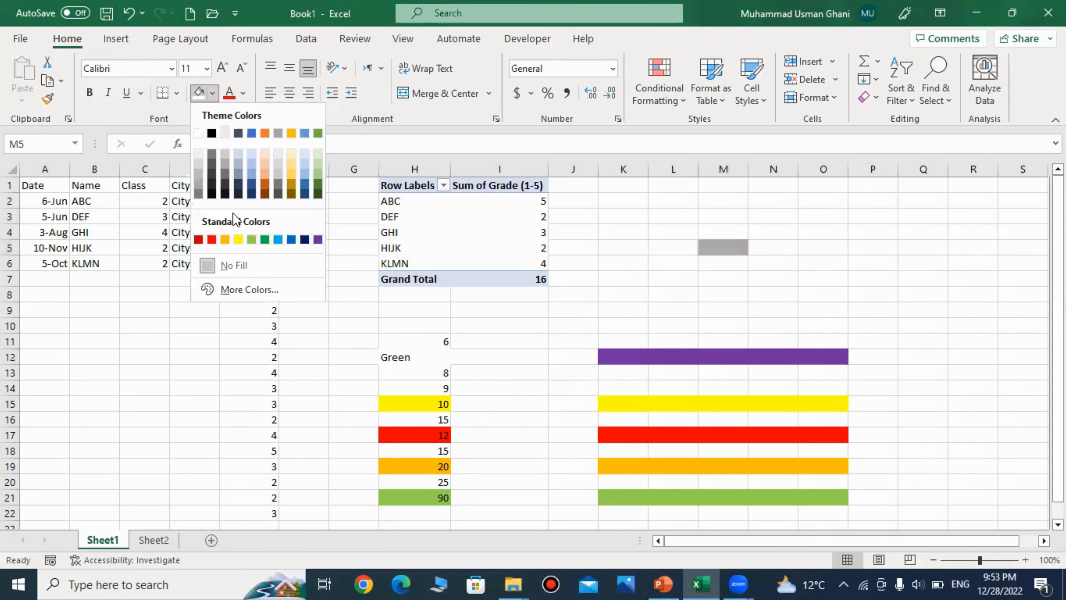
pyautogui.click(239, 241)
pyautogui.click(882, 215)
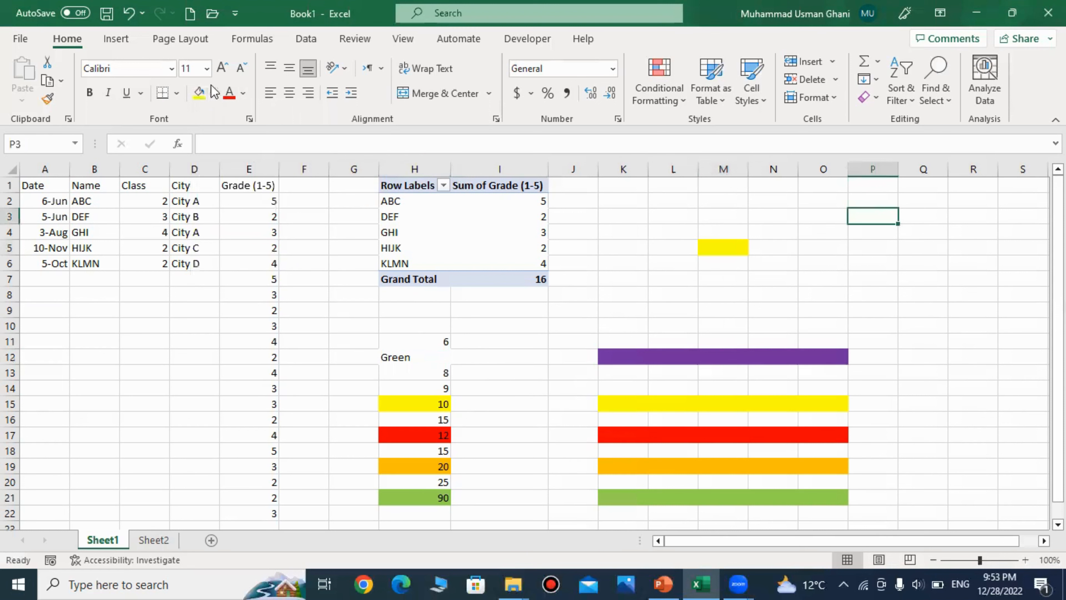
pyautogui.click(199, 92)
pyautogui.click(988, 267)
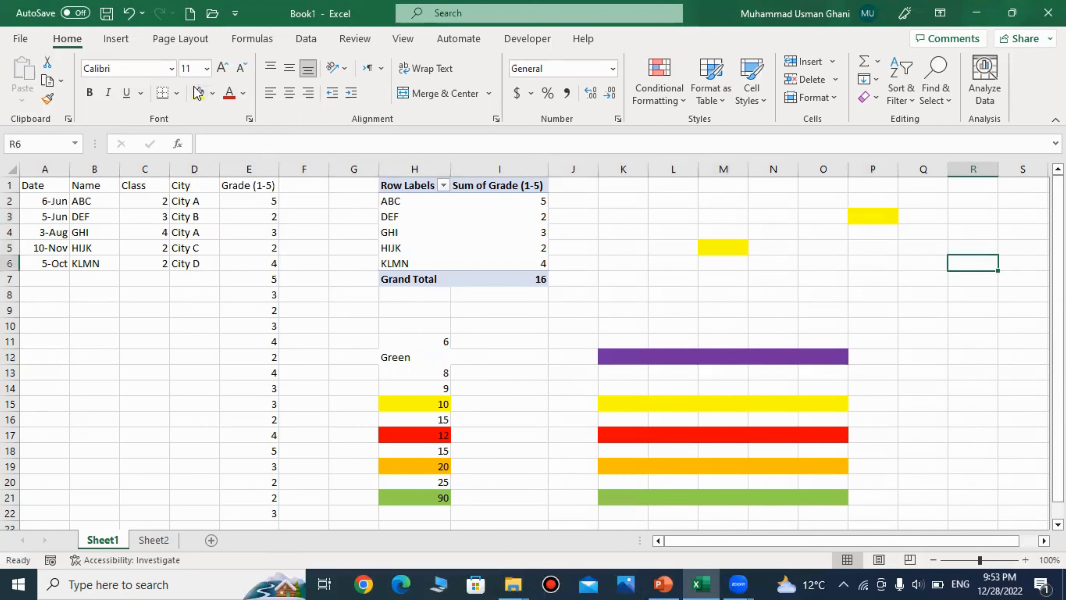
pyautogui.click(198, 93)
pyautogui.click(995, 373)
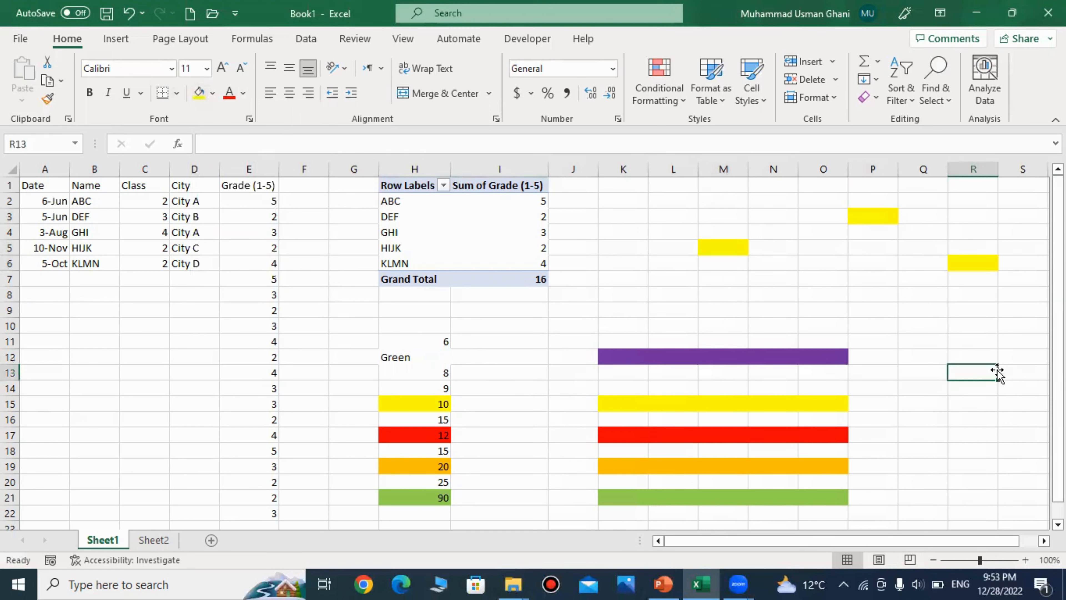
pyautogui.click(199, 92)
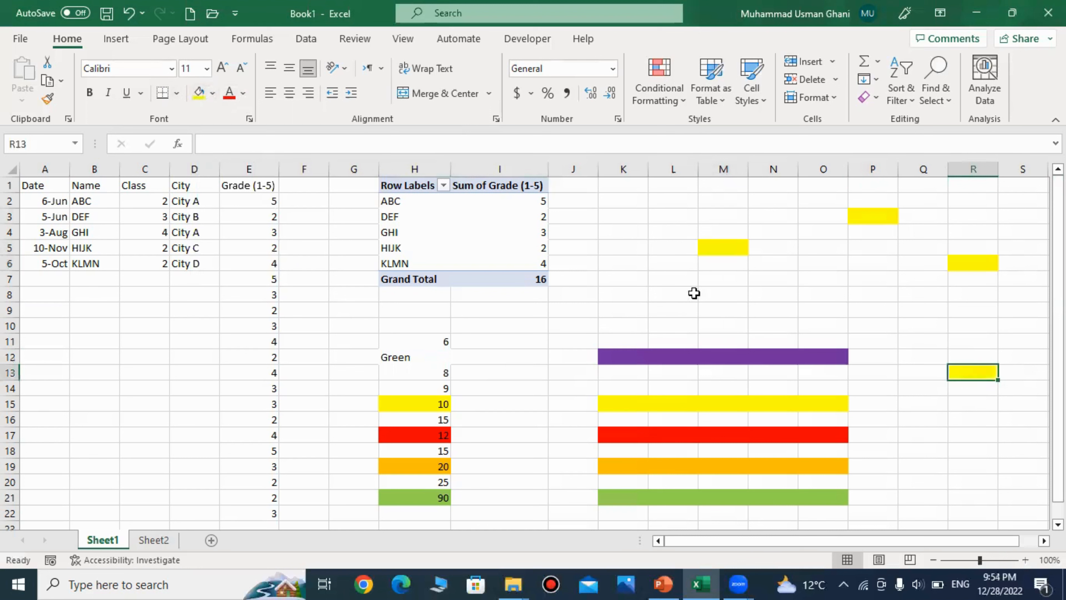
pyautogui.click(972, 479)
pyautogui.click(199, 92)
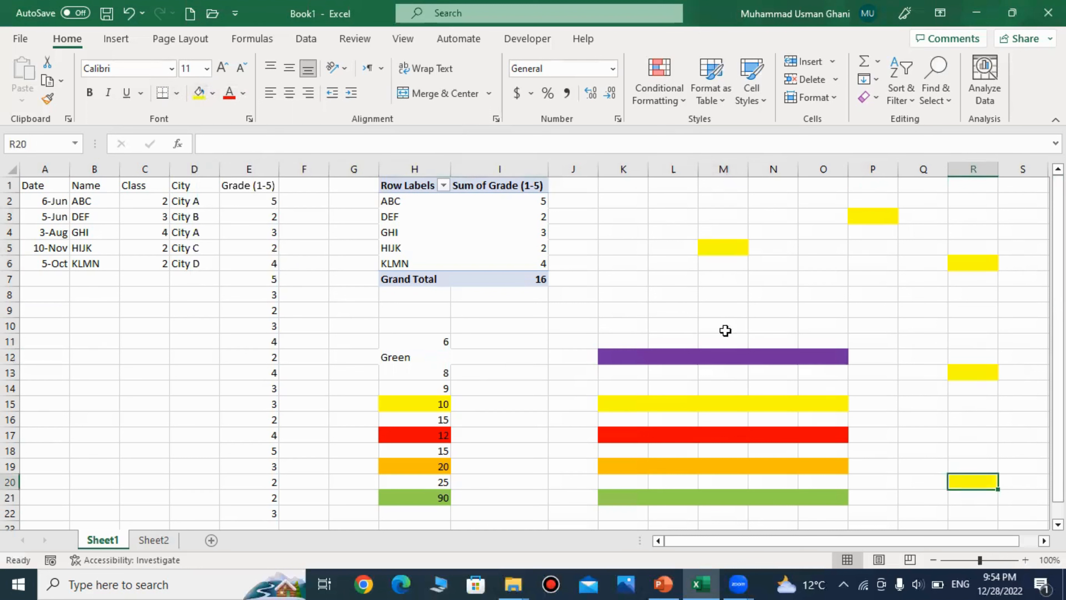
pyautogui.click(834, 284)
# Review the validated source cell H12 and the yellow target cells M5, P3, R6, R13 and R20
pyautogui.click(405, 362)
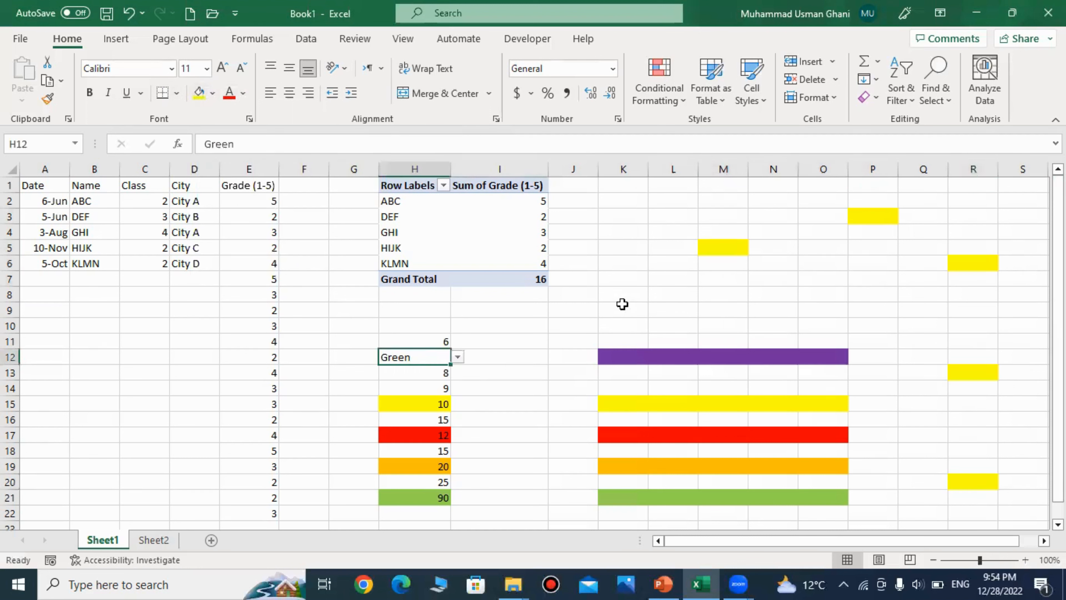
pyautogui.click(733, 258)
pyautogui.click(722, 246)
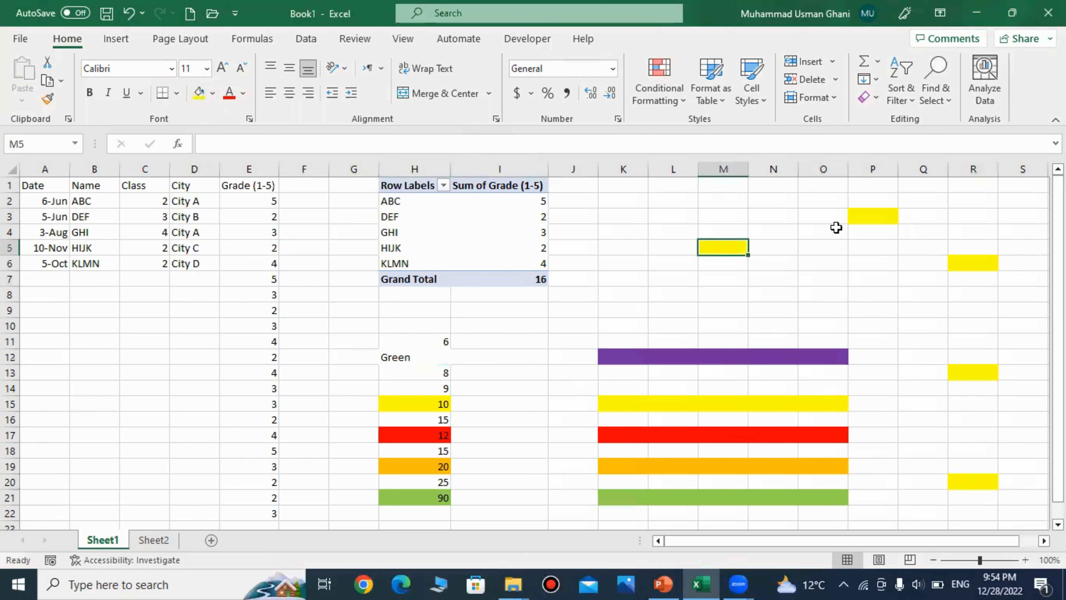
pyautogui.keyDown('ctrl'); pyautogui.click(866, 220); pyautogui.keyUp('ctrl')
pyautogui.keyDown('ctrl'); pyautogui.click(992, 264); pyautogui.keyUp('ctrl')
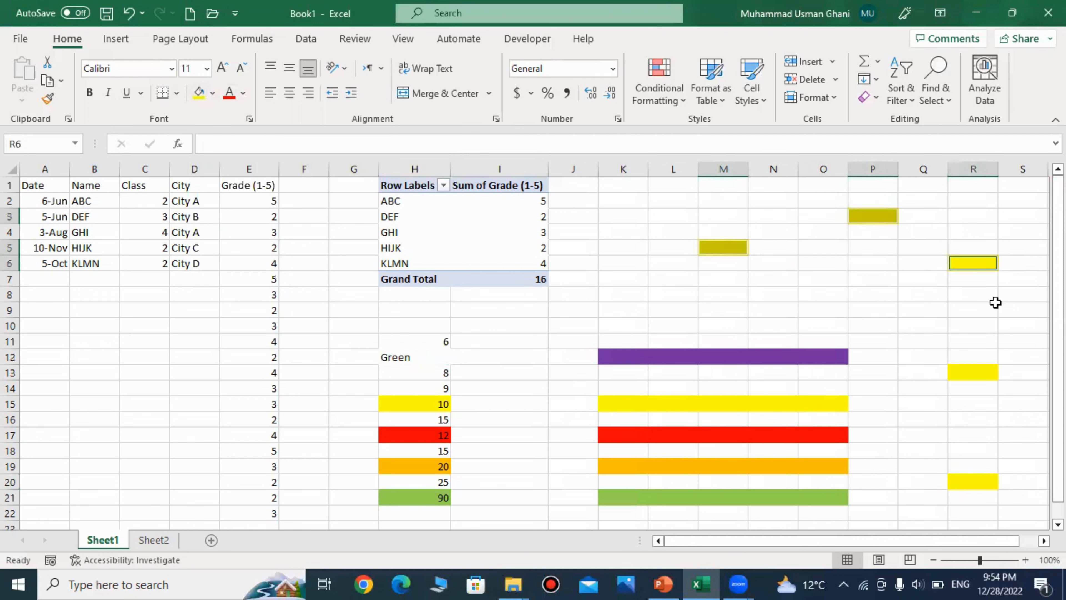
pyautogui.keyDown('ctrl'); pyautogui.click(976, 373); pyautogui.keyUp('ctrl')
pyautogui.keyDown('ctrl'); pyautogui.click(979, 482); pyautogui.keyUp('ctrl')
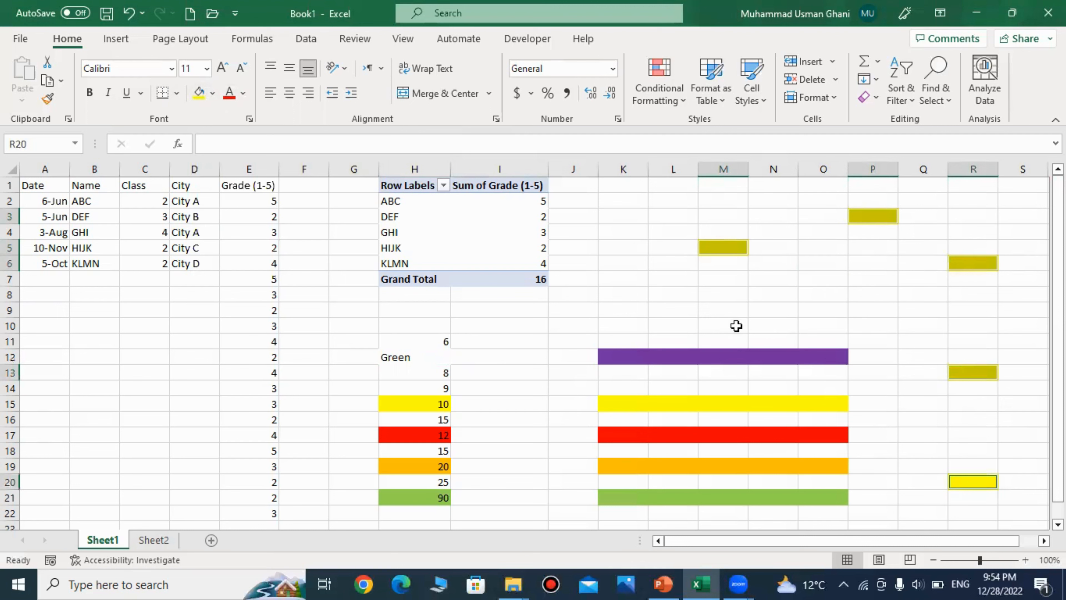
pyautogui.click(829, 310)
pyautogui.click(712, 246)
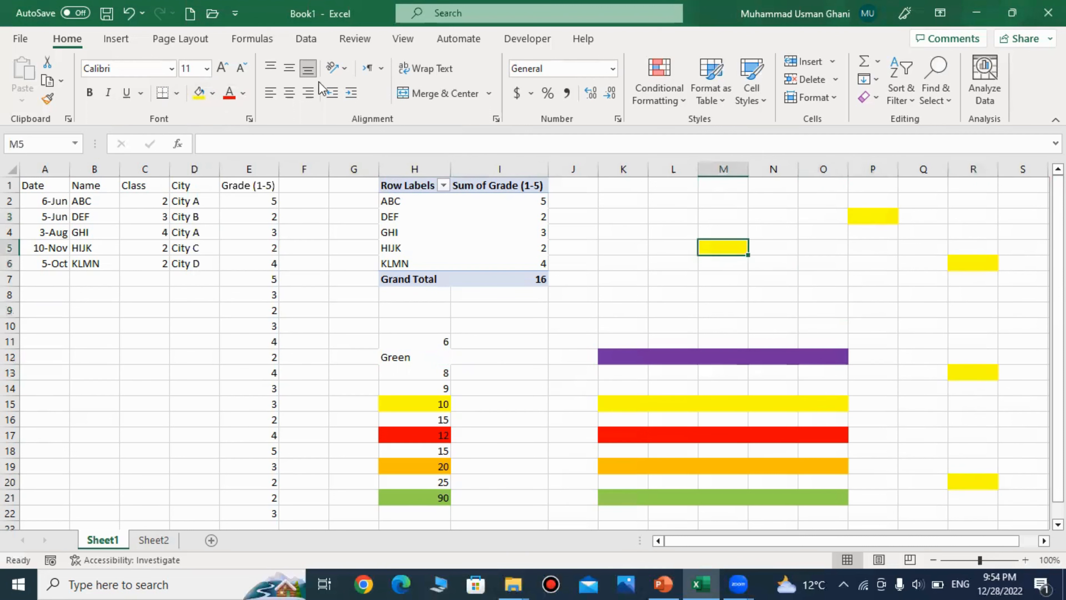
pyautogui.click(306, 38)
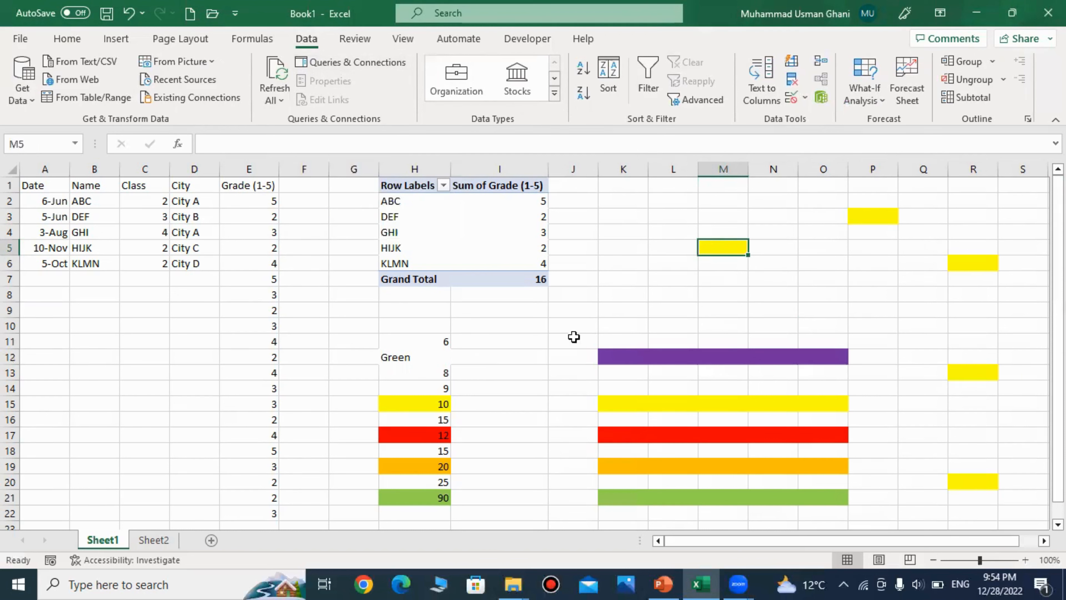
# Copy cell H12, which holds the colour validation list
pyautogui.click(429, 356)
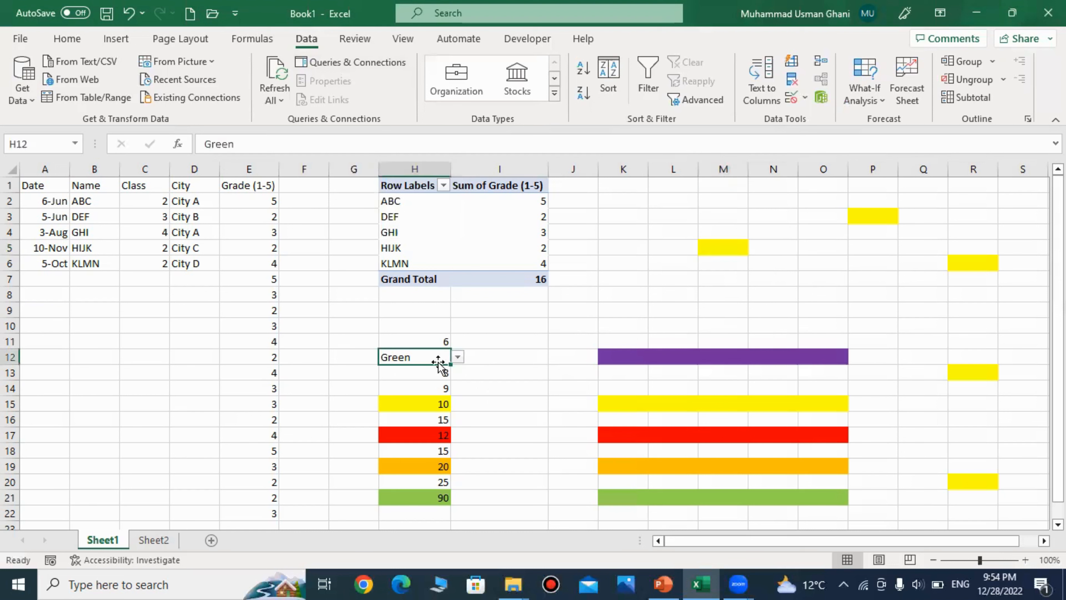
pyautogui.rightClick(421, 356)
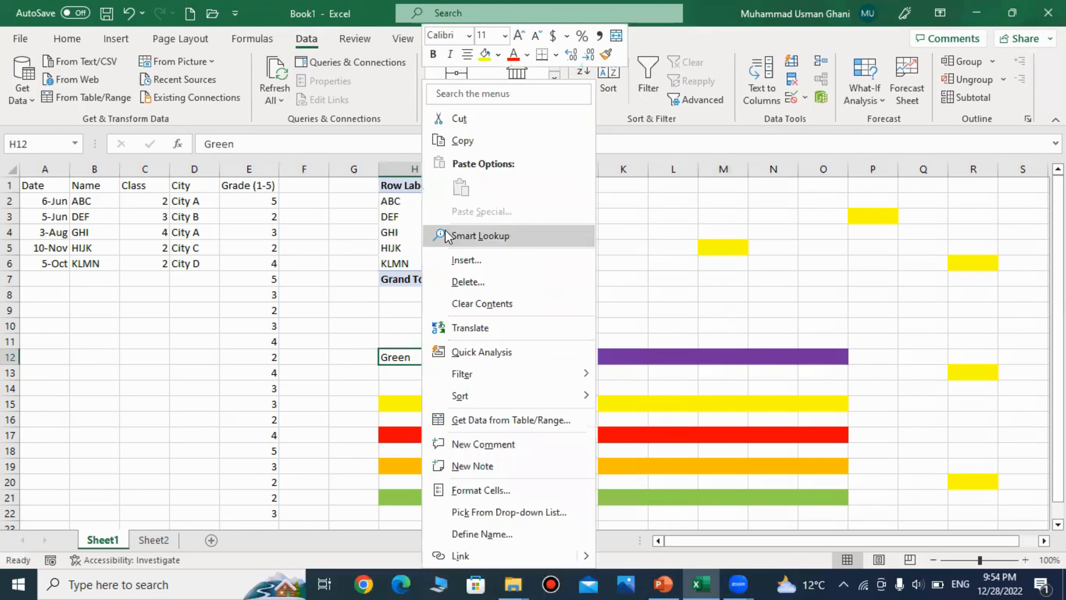
pyautogui.click(458, 143)
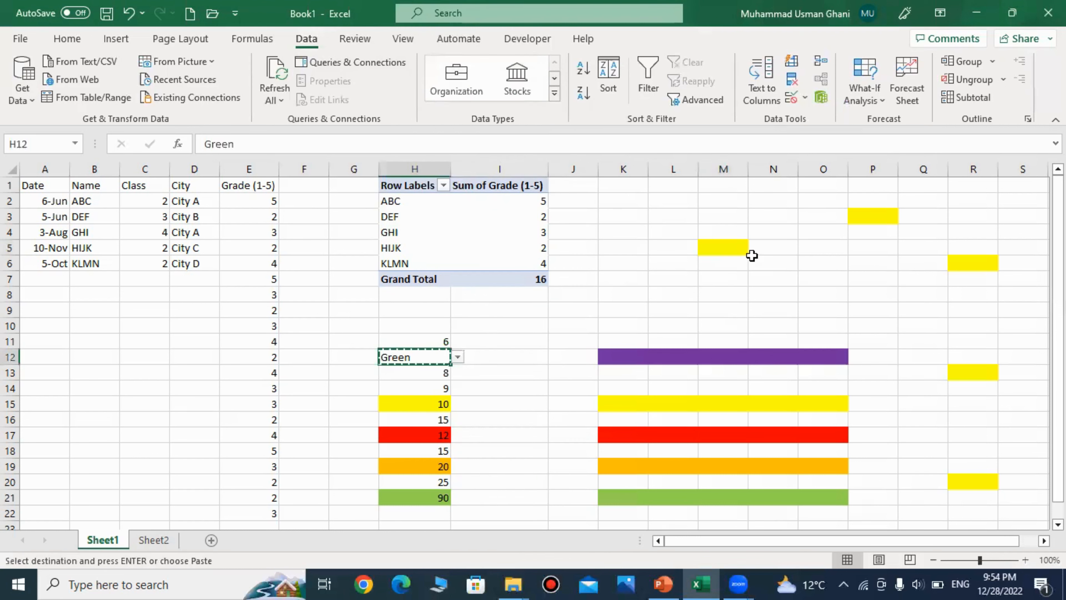
# Paste only the validation of the copied cell into M5, P3, R6, R13 and R20 using Paste Special
pyautogui.click(729, 249)
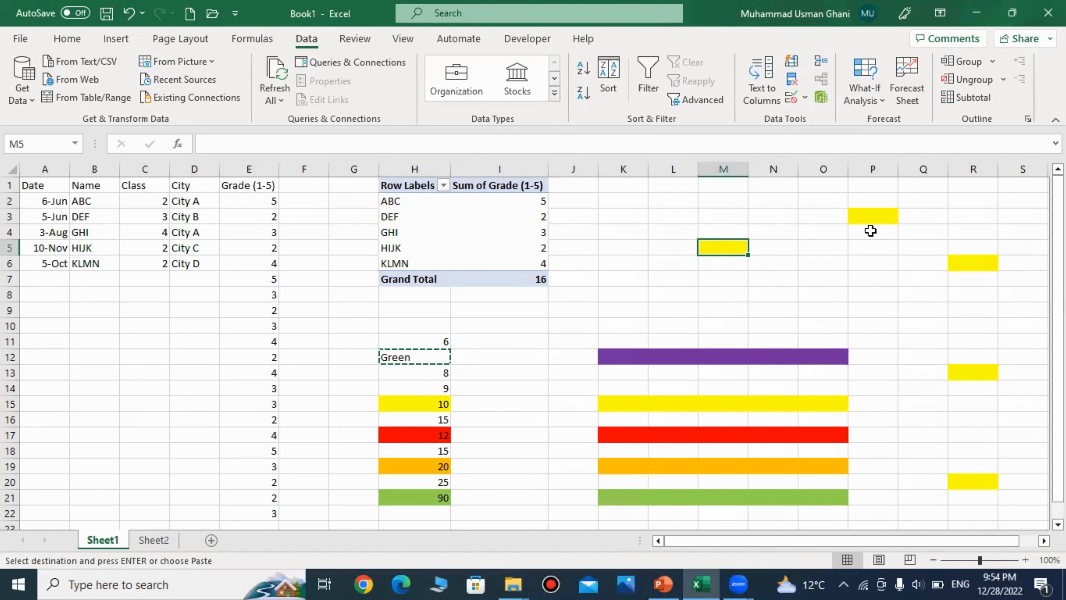
pyautogui.keyDown('ctrl'); pyautogui.click(877, 218); pyautogui.keyUp('ctrl')
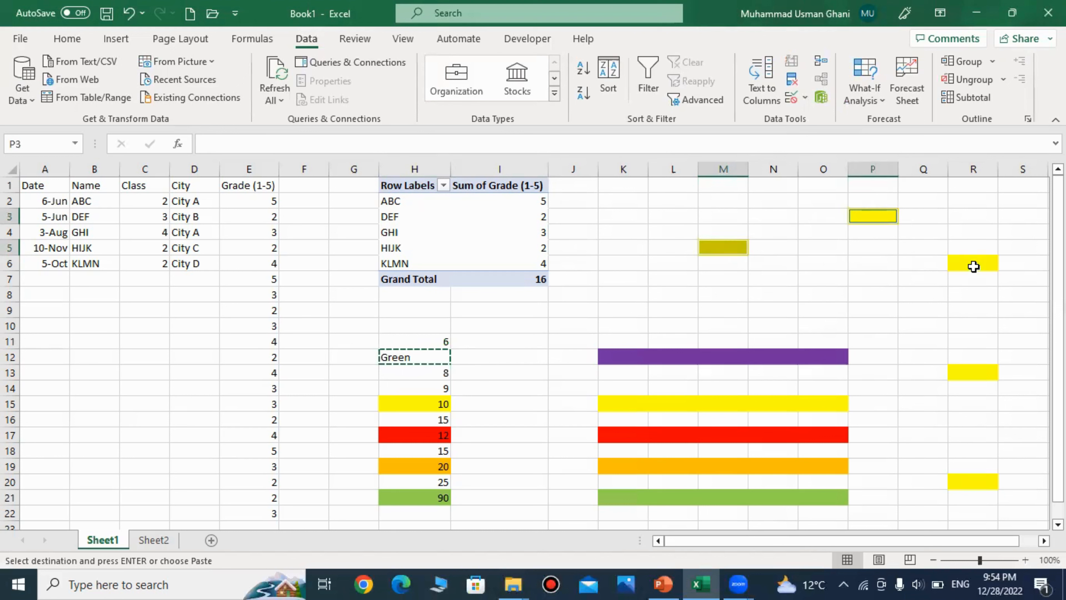
pyautogui.keyDown('ctrl'); pyautogui.click(973, 264); pyautogui.keyUp('ctrl')
pyautogui.keyDown('ctrl'); pyautogui.click(980, 374); pyautogui.keyUp('ctrl')
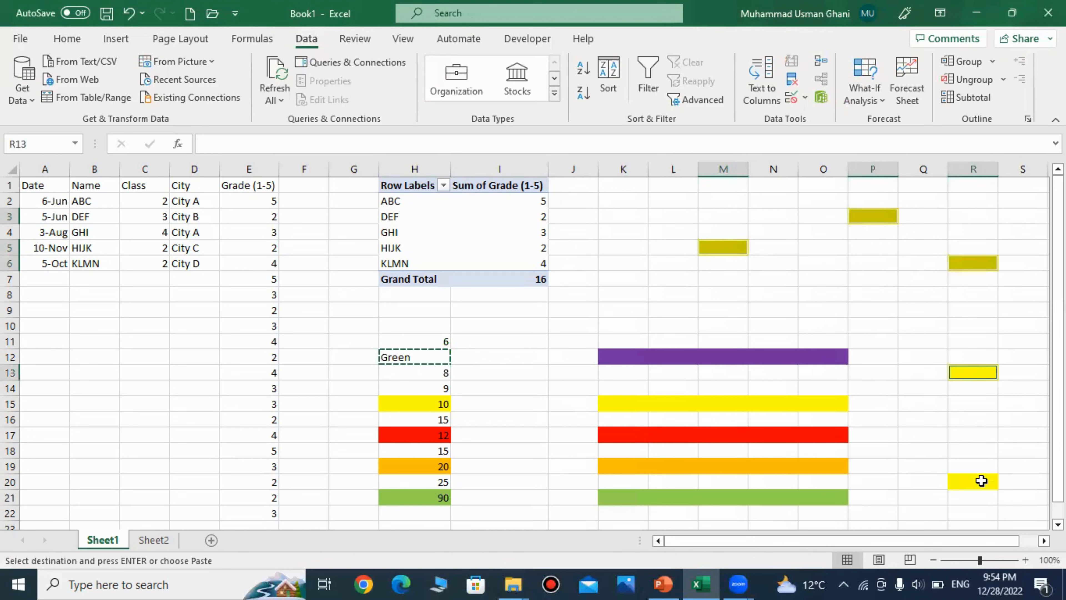
pyautogui.keyDown('ctrl'); pyautogui.click(981, 480); pyautogui.keyUp('ctrl')
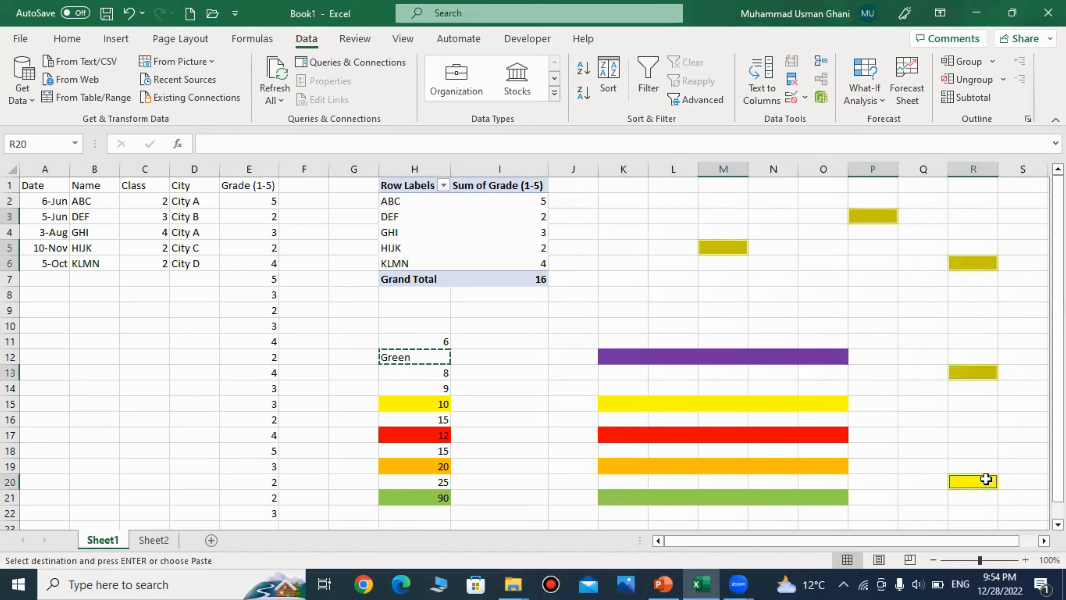
pyautogui.rightClick(725, 248)
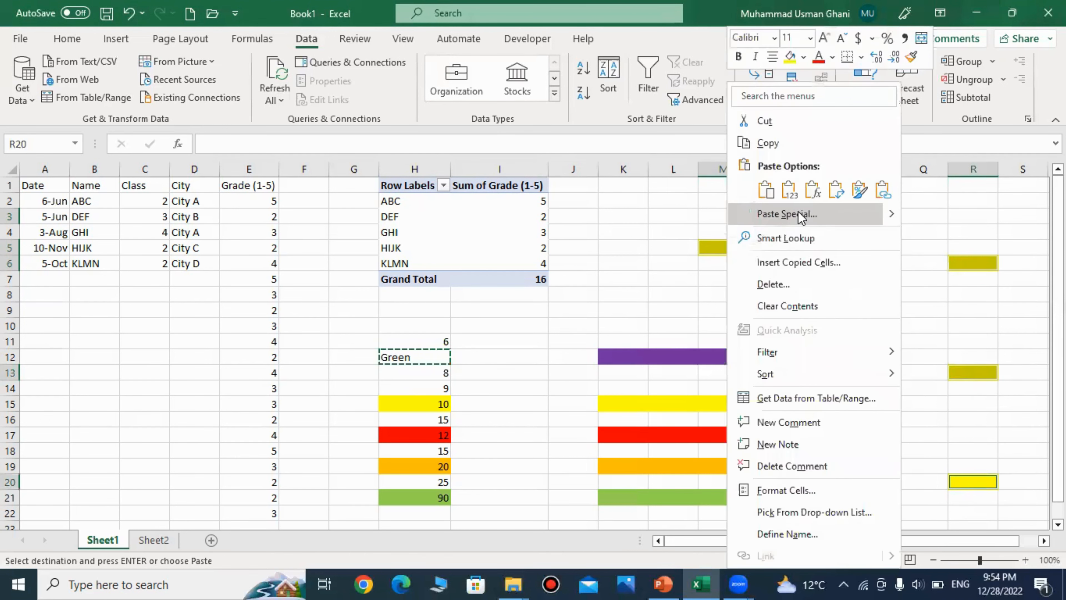
pyautogui.click(787, 213)
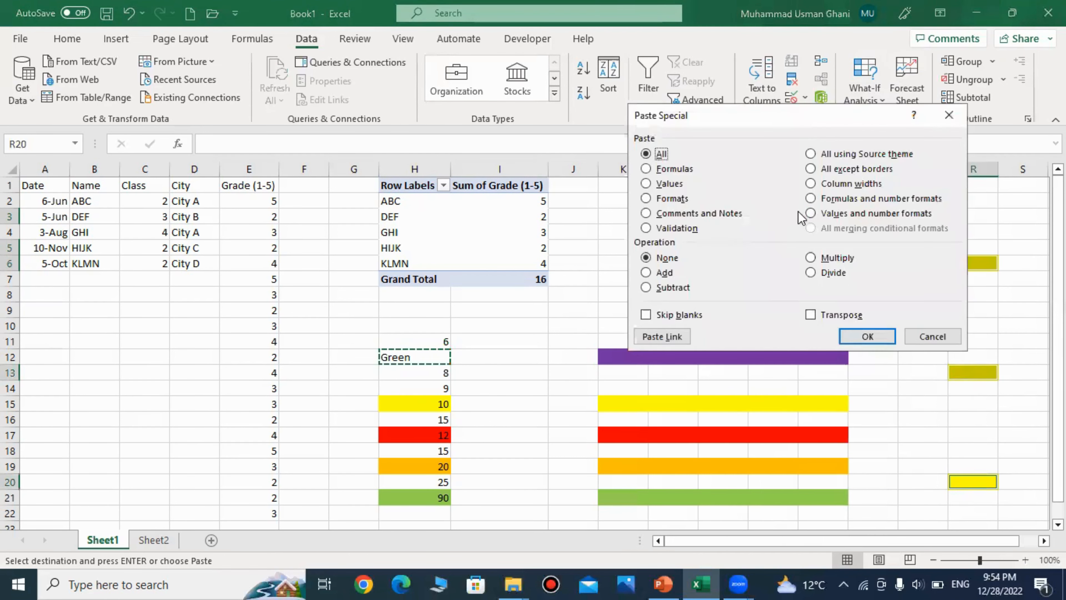
pyautogui.click(663, 229)
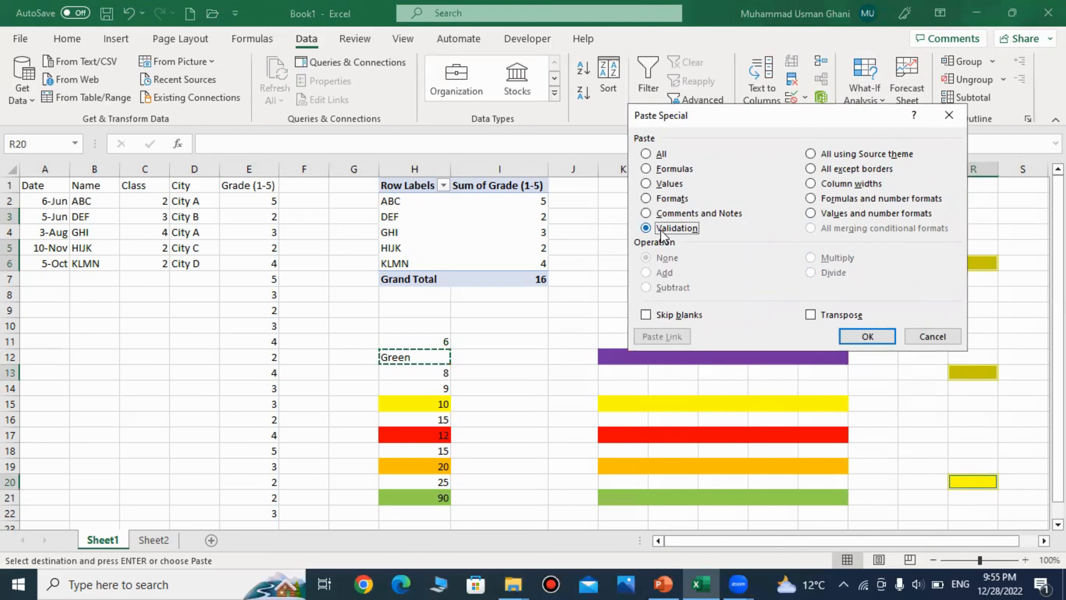
pyautogui.click(866, 336)
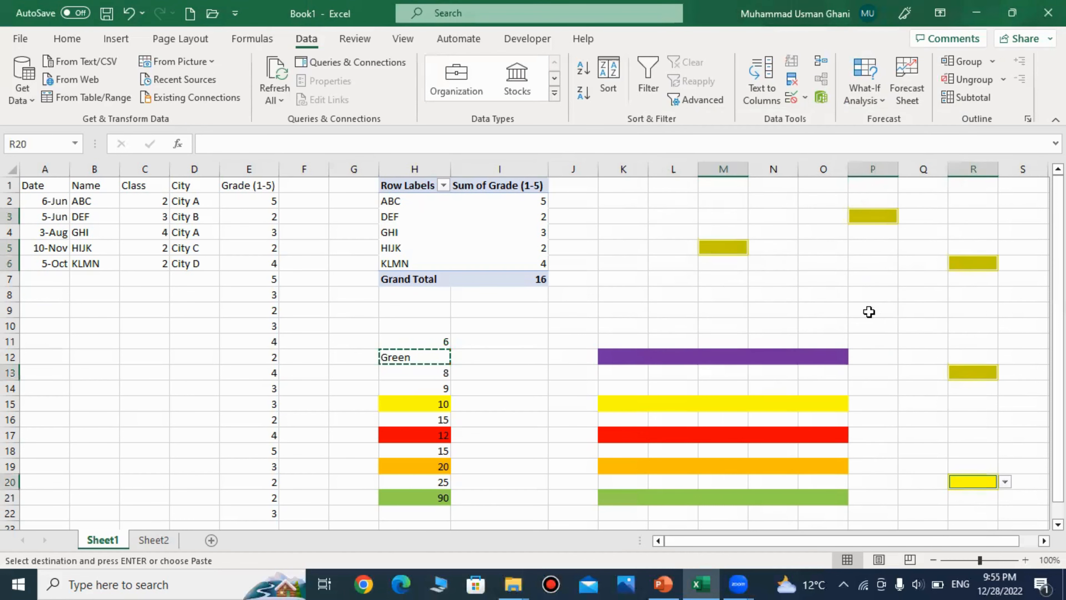
# Choose Green from the validation list in cell R6
pyautogui.click(984, 250)
pyautogui.click(990, 261)
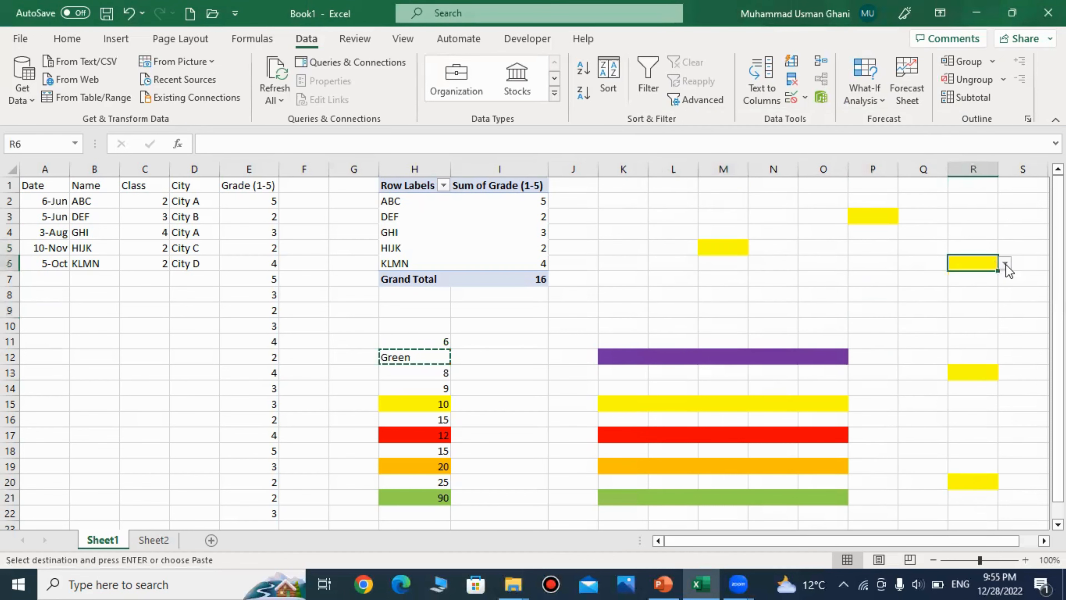
pyautogui.click(1005, 265)
pyautogui.click(984, 295)
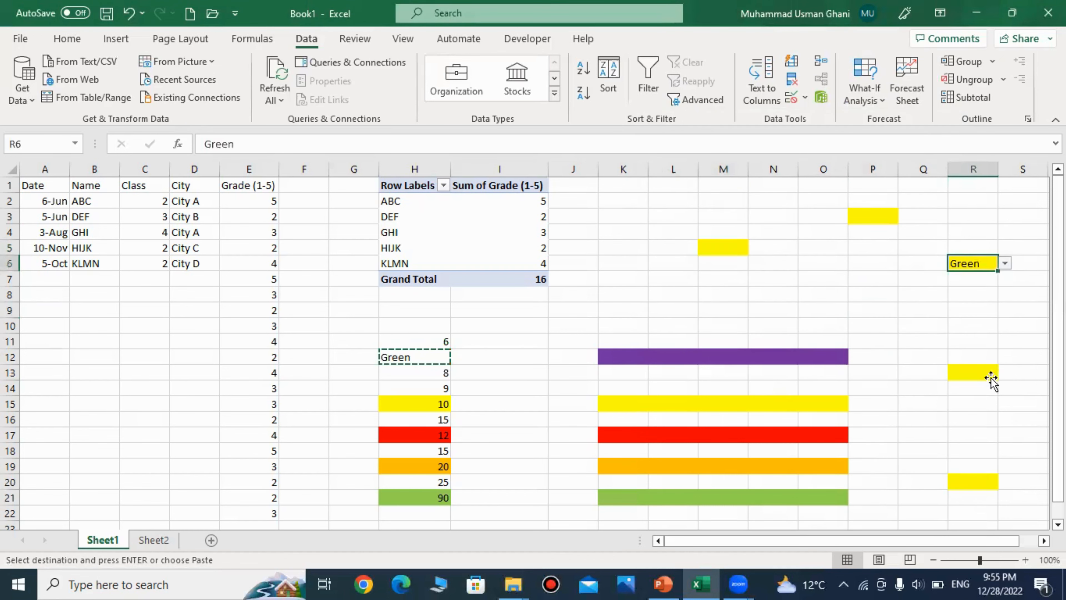
# Choose Blue from the validation list in cell R13 and clear the copy selection
pyautogui.click(991, 380)
pyautogui.click(1006, 373)
pyautogui.click(963, 396)
pyautogui.click(844, 311)
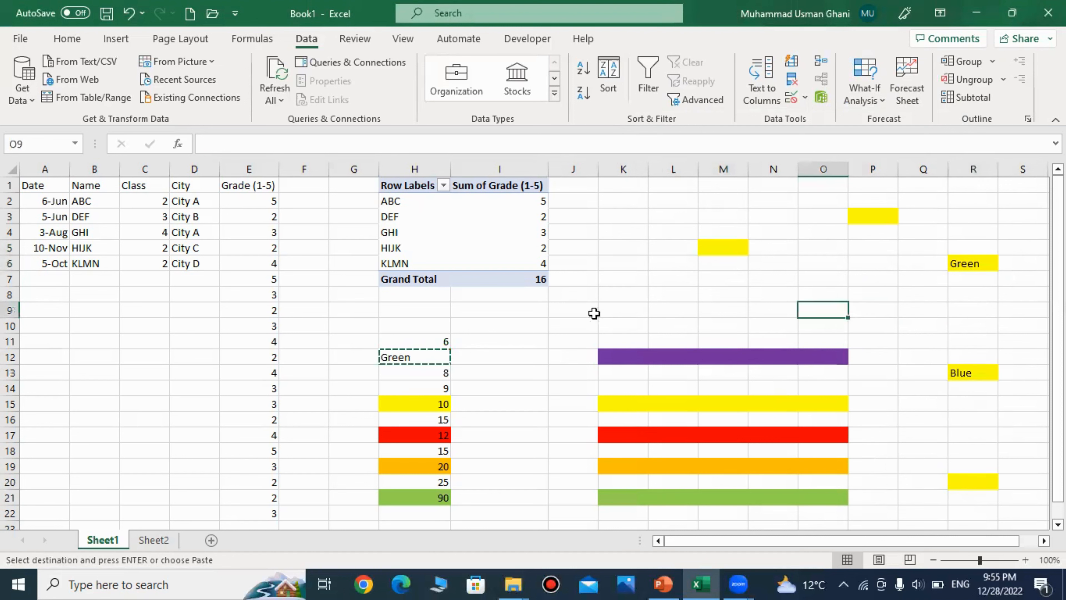
pyautogui.press('Escape')
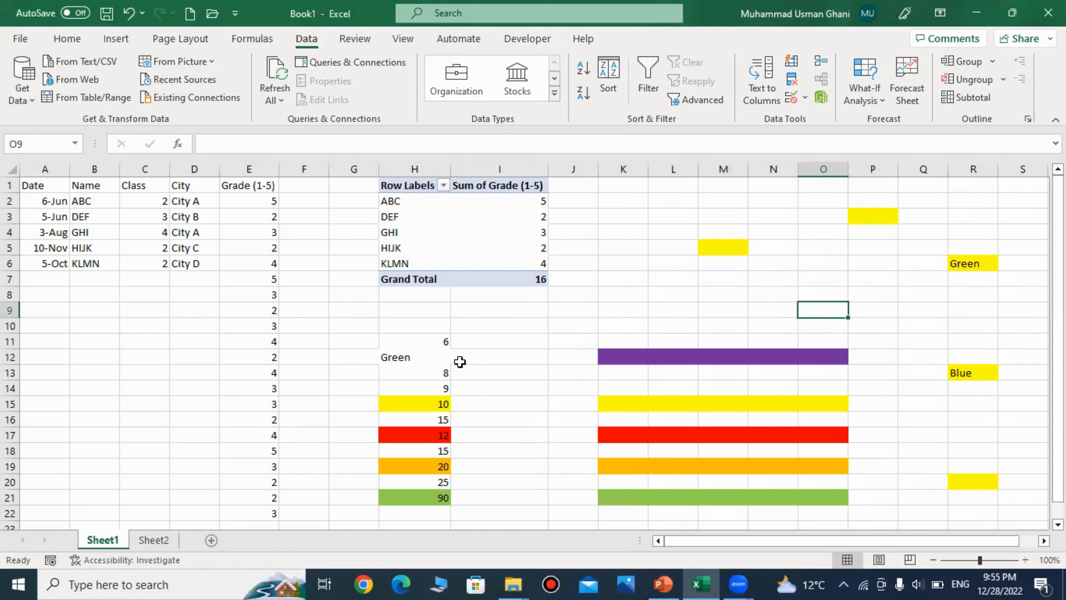
# Examine the validation lists of source cell H12 and pasted cells M5 and R6 against the unvalidated cell H13
pyautogui.click(436, 361)
pyautogui.click(727, 251)
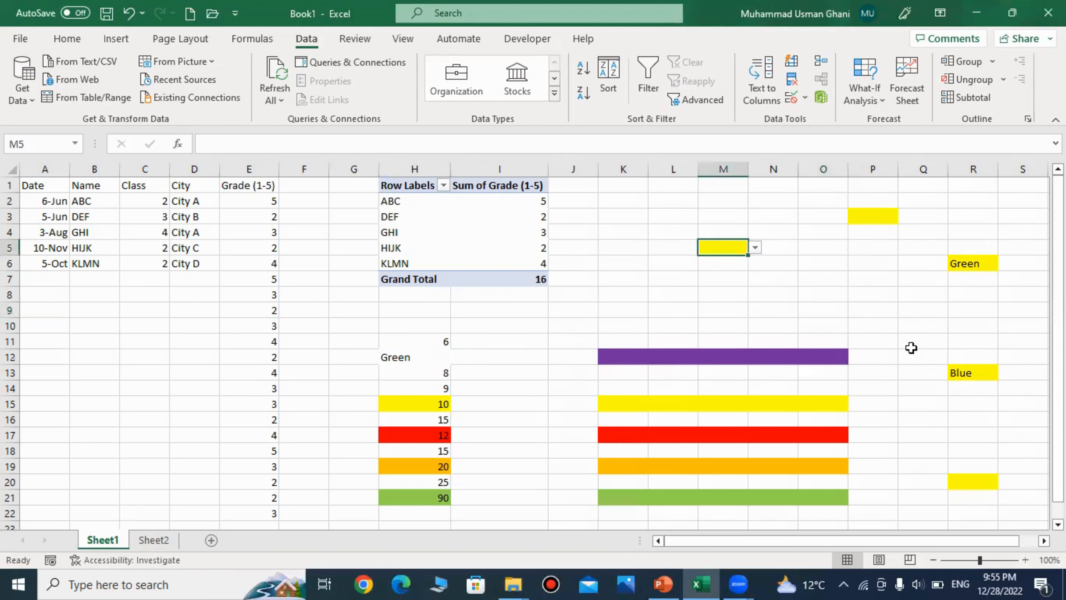
pyautogui.click(840, 339)
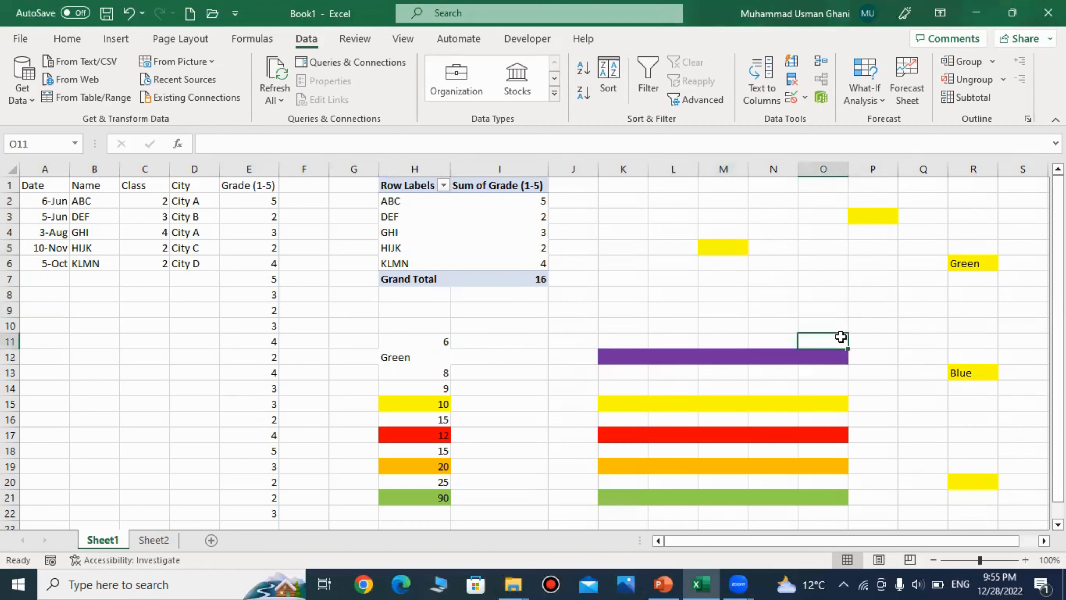
pyautogui.click(428, 352)
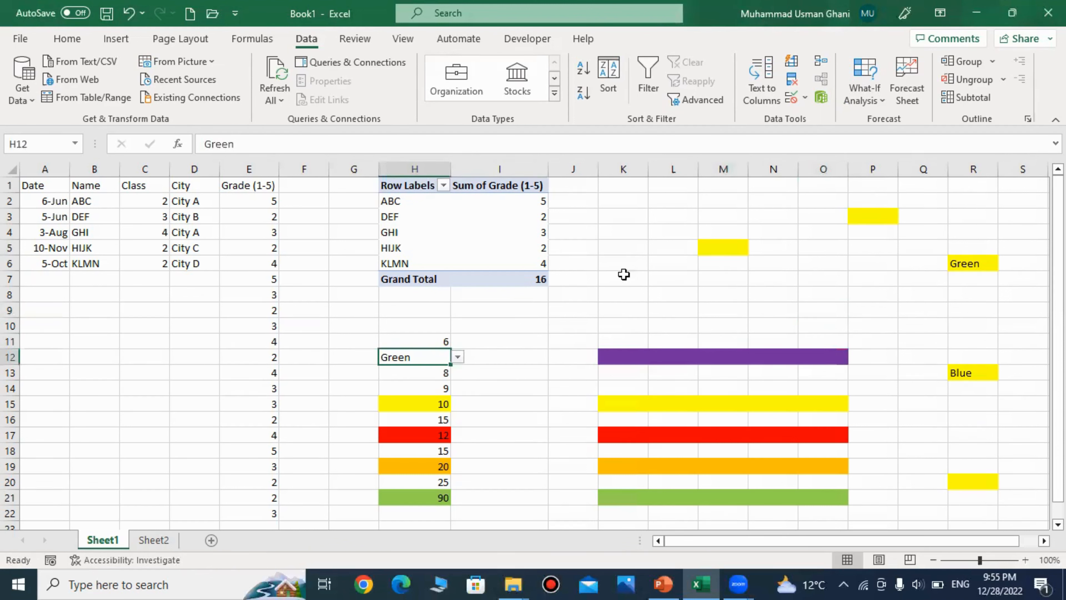
pyautogui.click(961, 269)
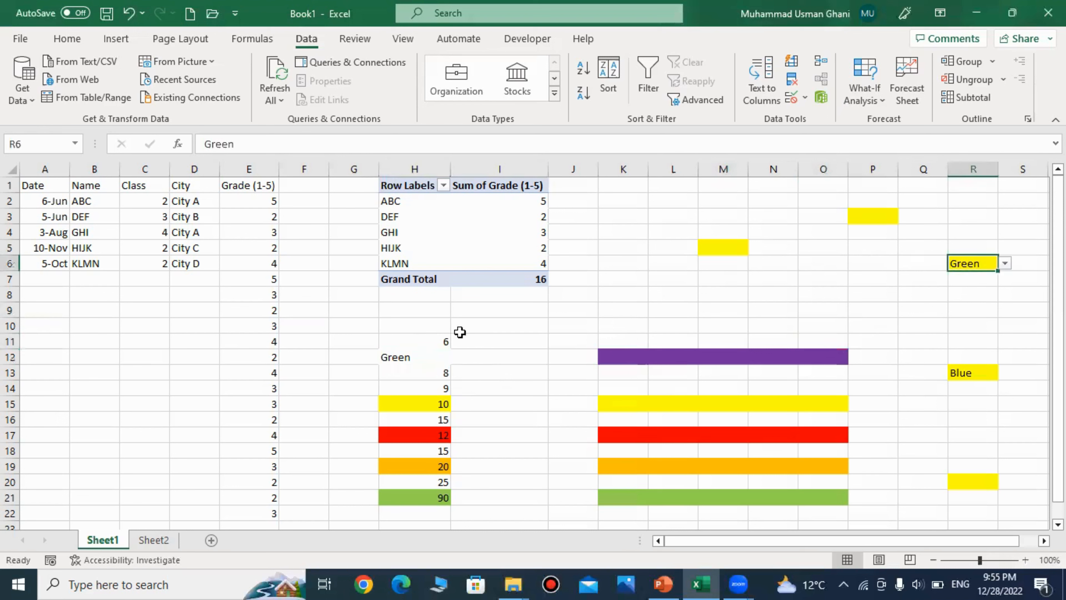
pyautogui.click(420, 370)
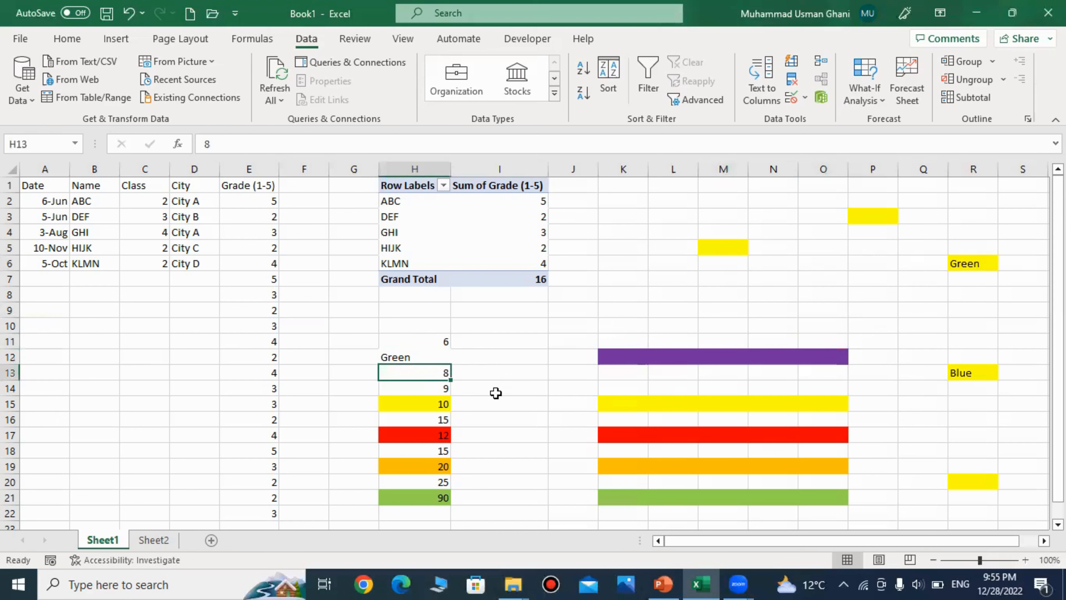
pyautogui.click(589, 314)
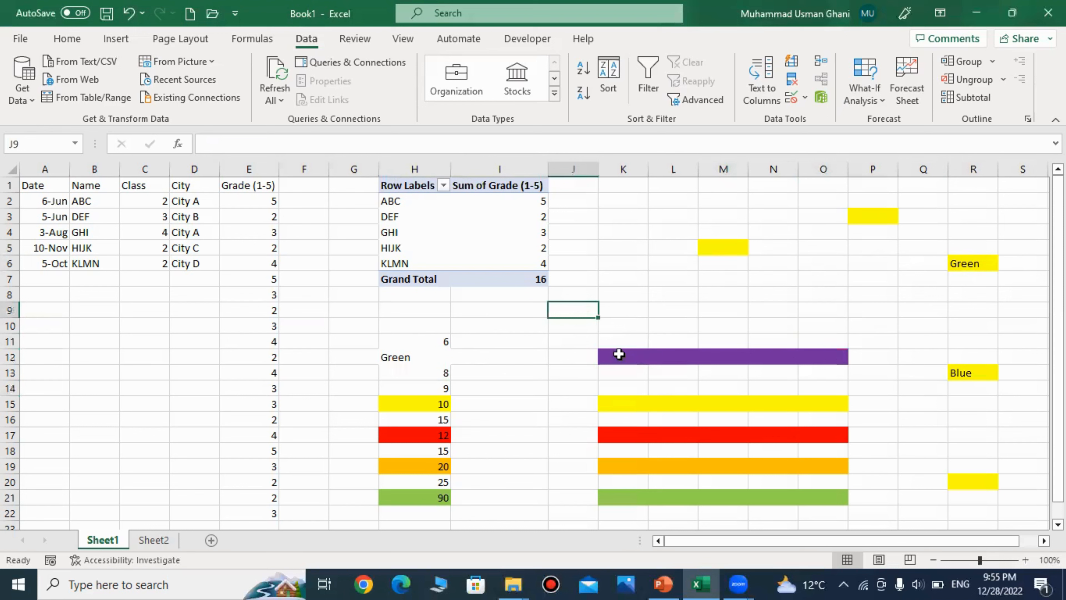
pyautogui.click(502, 417)
pyautogui.click(602, 371)
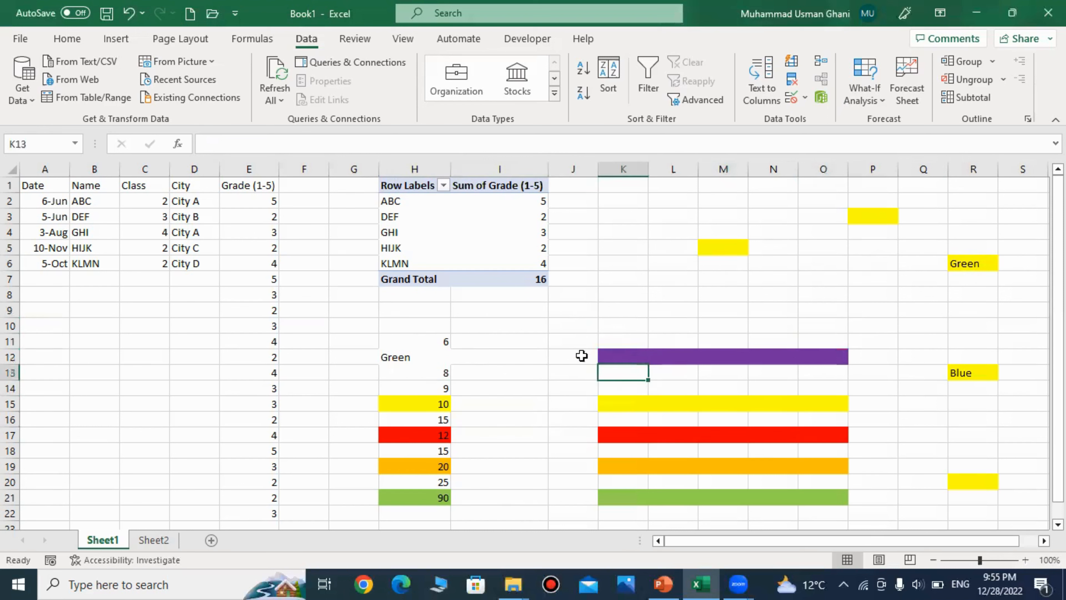
pyautogui.click(615, 354)
pyautogui.click(620, 386)
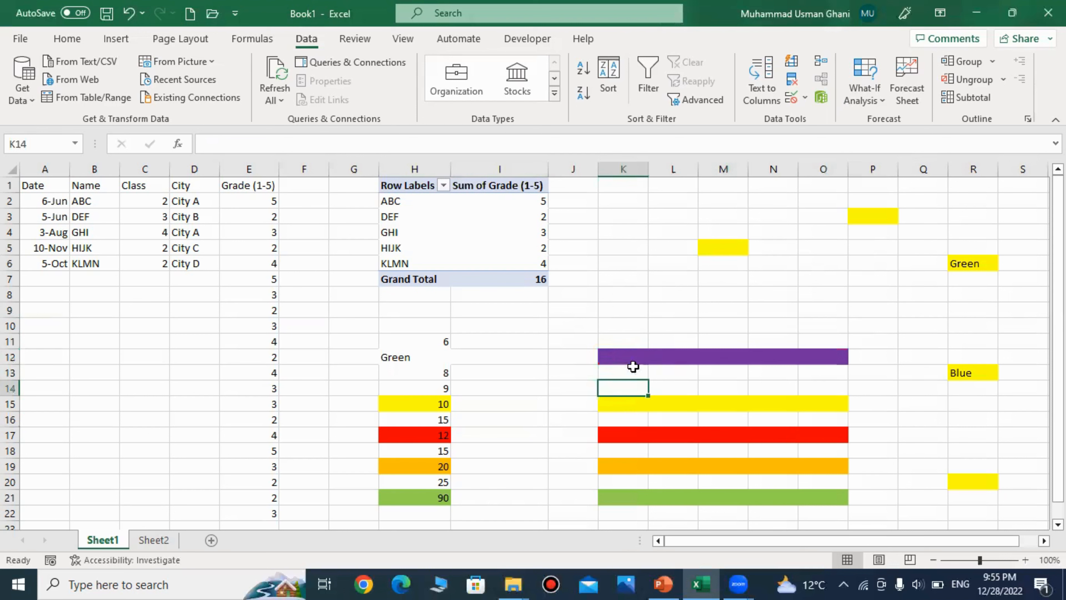
pyautogui.click(626, 354)
pyautogui.click(579, 431)
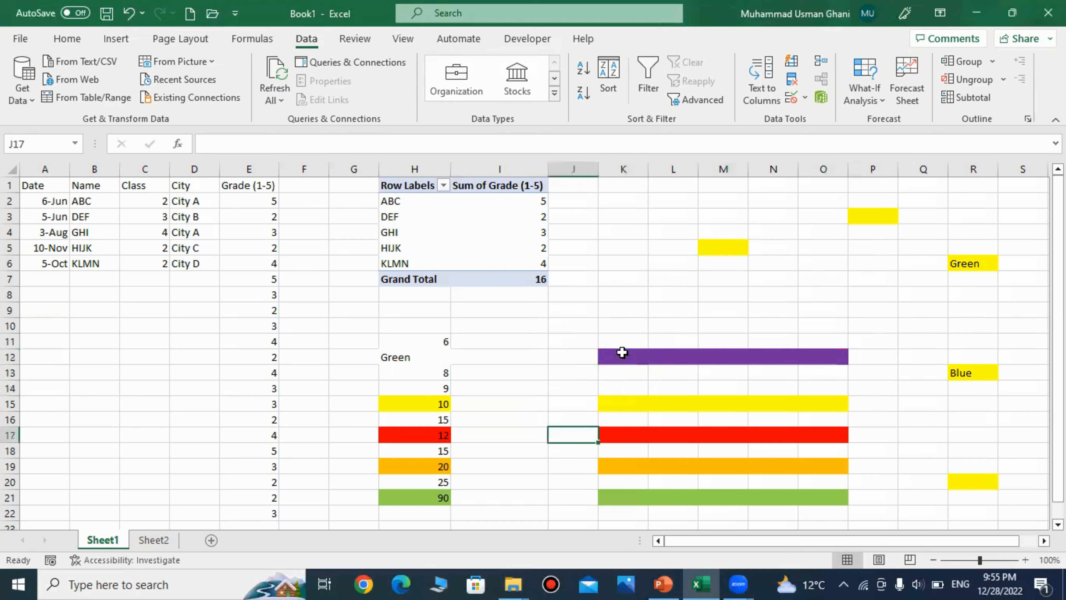
# Enter 5, 3, 4, 2 and 34 across the purple cells K12 to O12
pyautogui.click(621, 353)
pyautogui.moveTo(689, 350); pyautogui.dragTo(720, 358)
pyautogui.click(626, 361)
pyautogui.write('5')
pyautogui.press('Return')
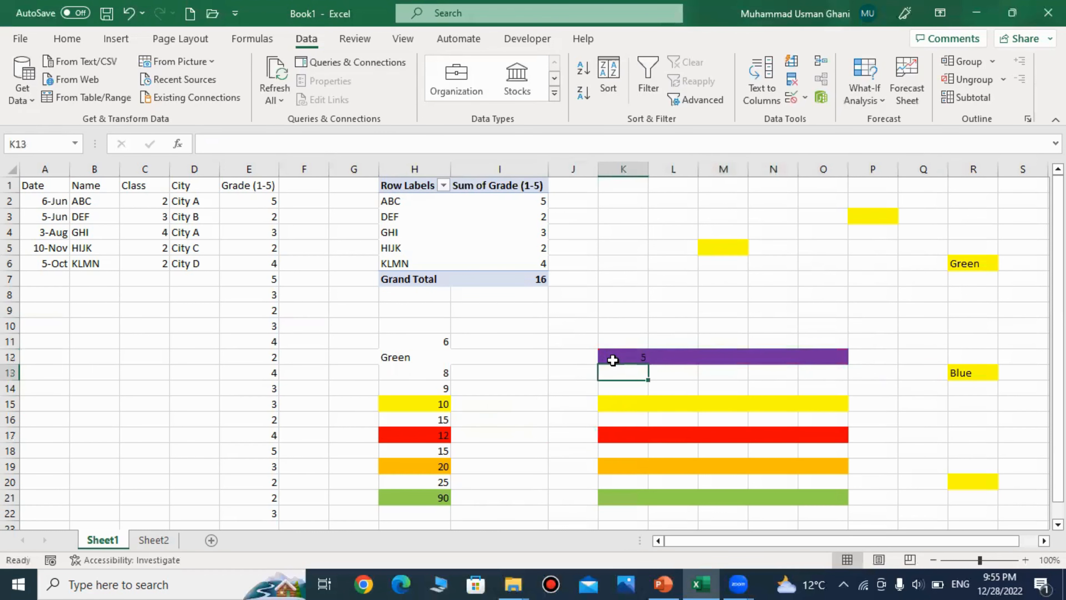
pyautogui.press('Right')
pyautogui.press('Up')
pyautogui.write('3')
pyautogui.press('Tab')
pyautogui.write('4')
pyautogui.press('Tab')
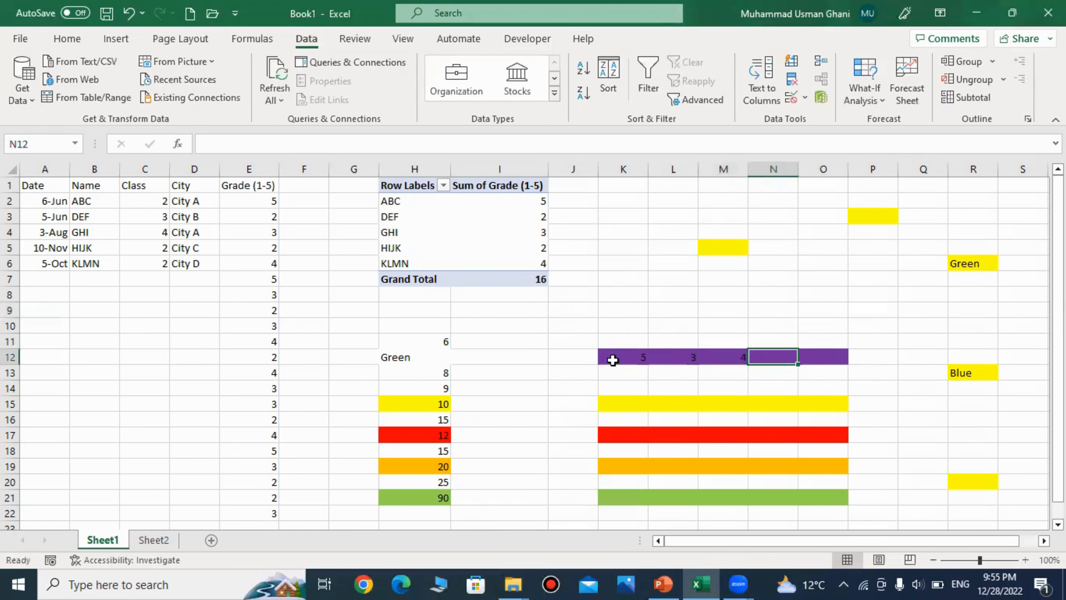
pyautogui.write('2')
pyautogui.press('Tab')
pyautogui.write('34')
pyautogui.press('Left')
pyautogui.press('Left')
pyautogui.press('Left')
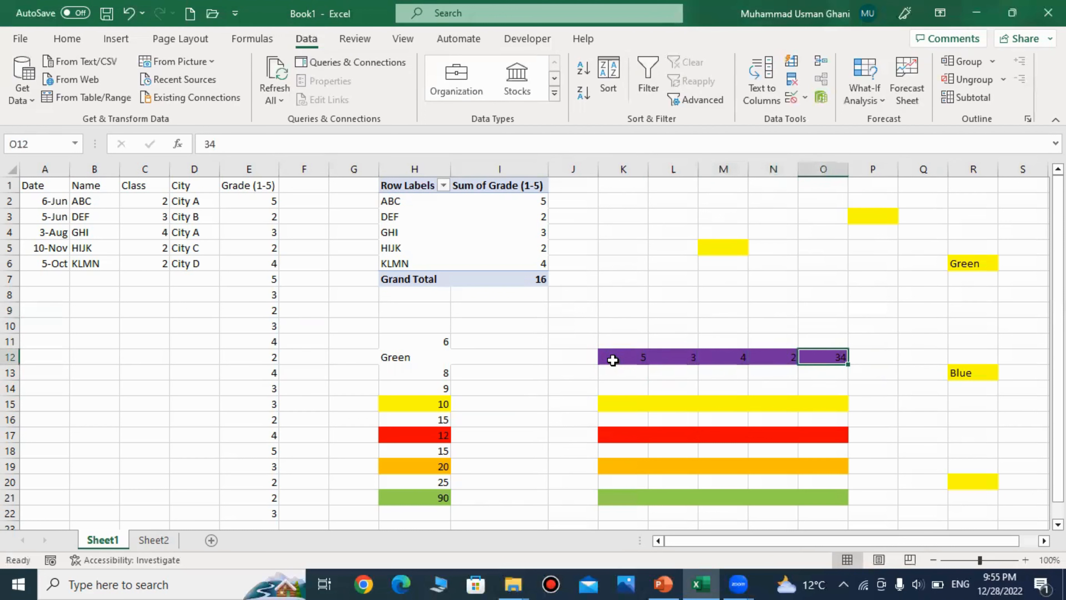
# Format the numbers in K12:O12 as bold, centred, 18-point text
pyautogui.click(650, 383)
pyautogui.moveTo(618, 355); pyautogui.dragTo(812, 356)
pyautogui.click(67, 38)
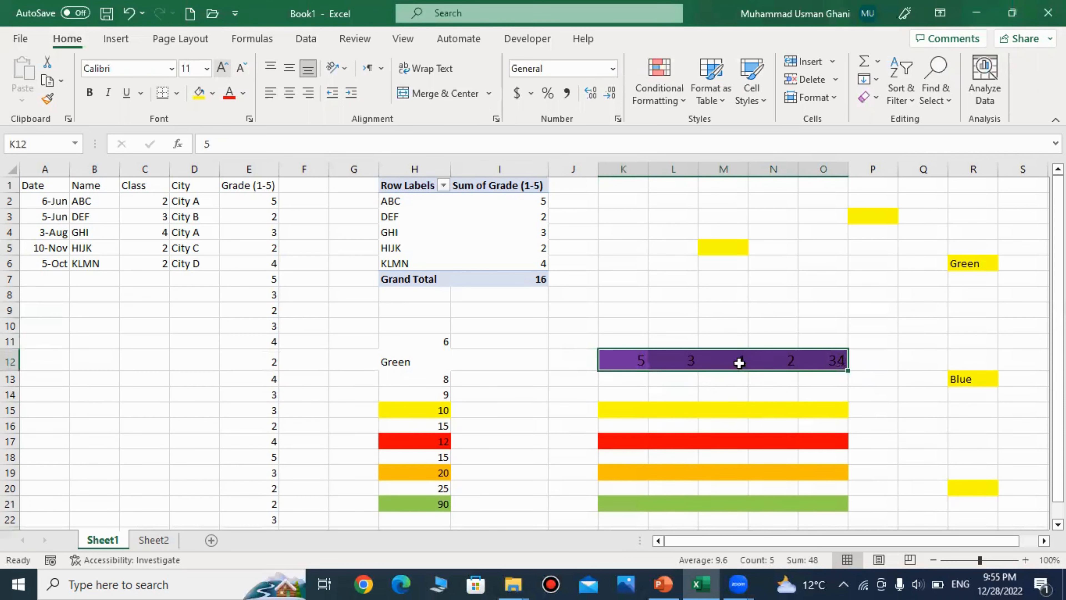
pyautogui.moveTo(616, 364); pyautogui.dragTo(824, 365)
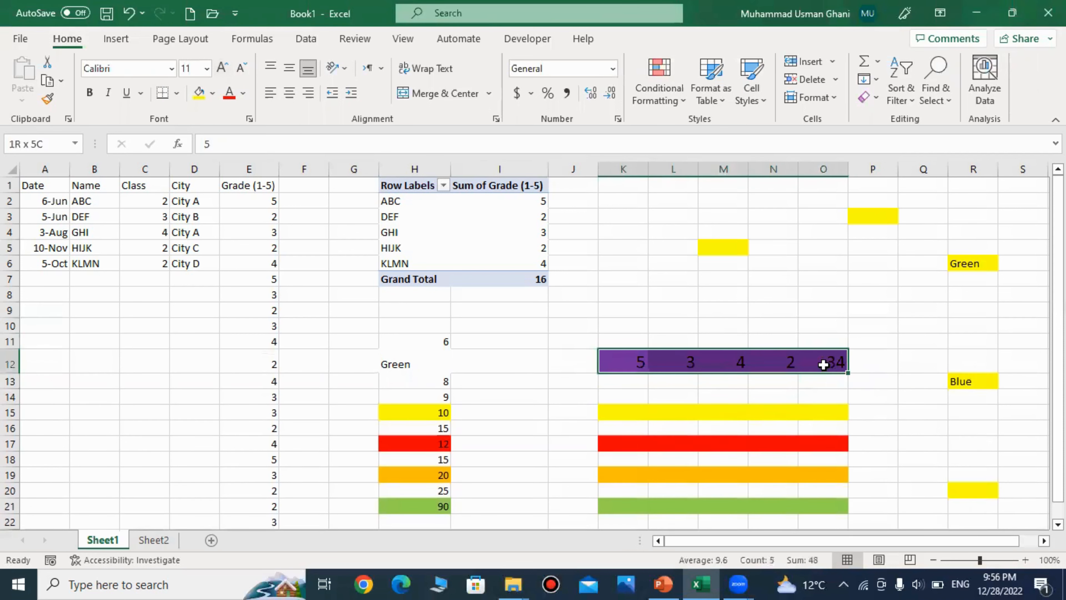
pyautogui.click(89, 92)
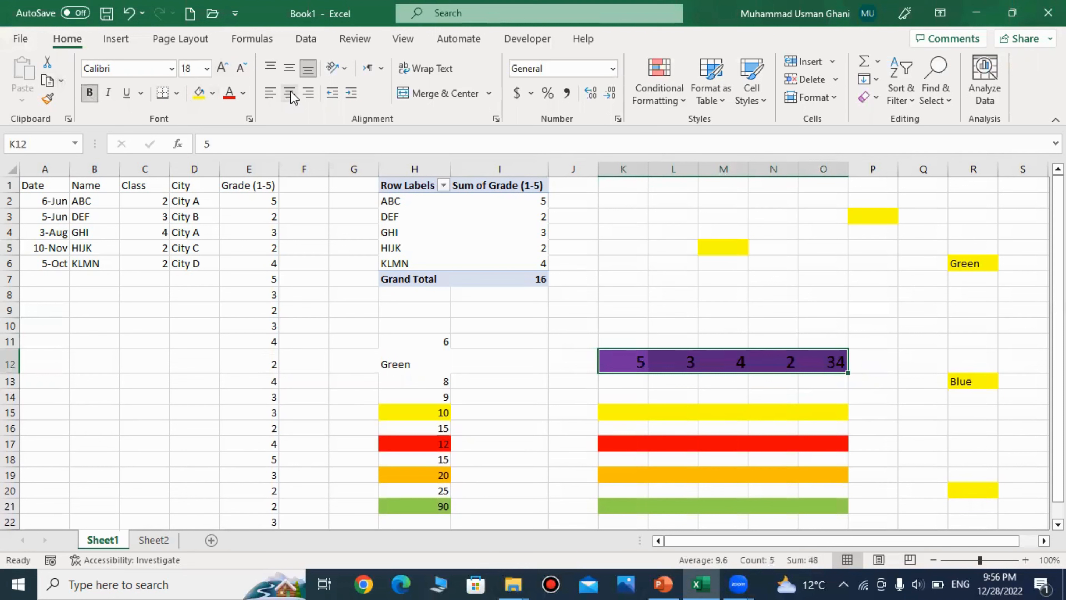
pyautogui.click(291, 95)
pyautogui.click(720, 326)
pyautogui.click(705, 378)
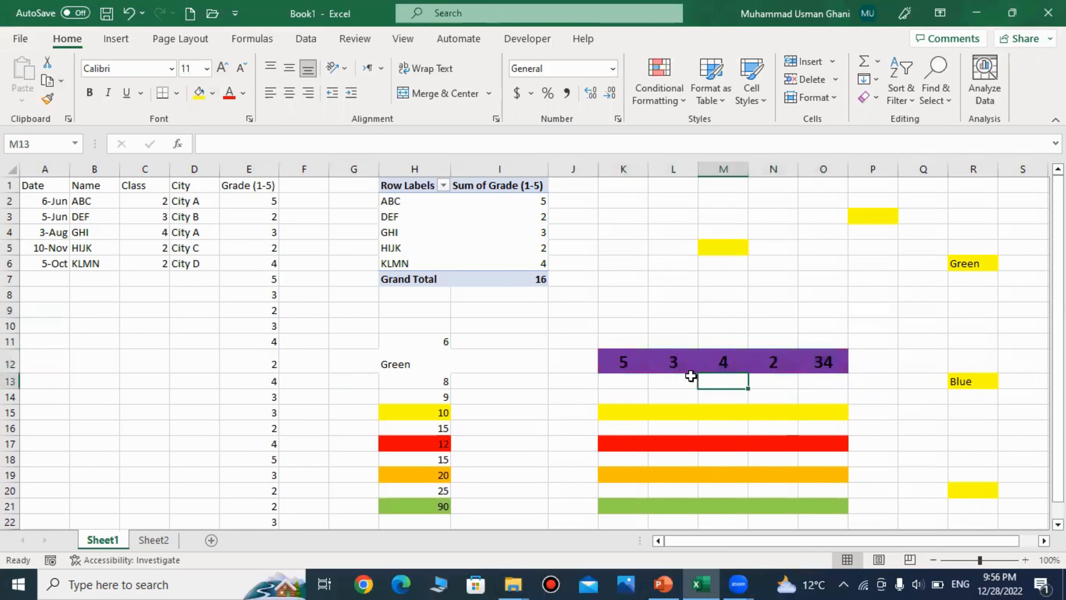
# Compare the formatting of the purple number row K12:O12 with the blank cells K8:O8 above it
pyautogui.moveTo(622, 364); pyautogui.dragTo(781, 362)
pyautogui.click(670, 427)
pyautogui.click(814, 404)
pyautogui.click(722, 449)
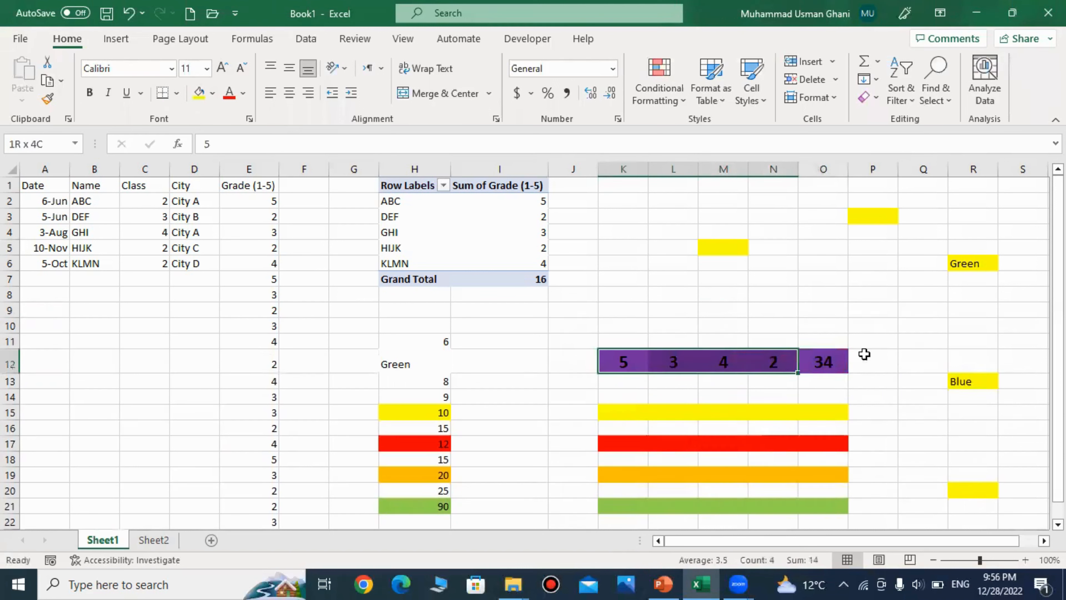
pyautogui.moveTo(864, 354); pyautogui.dragTo(812, 357)
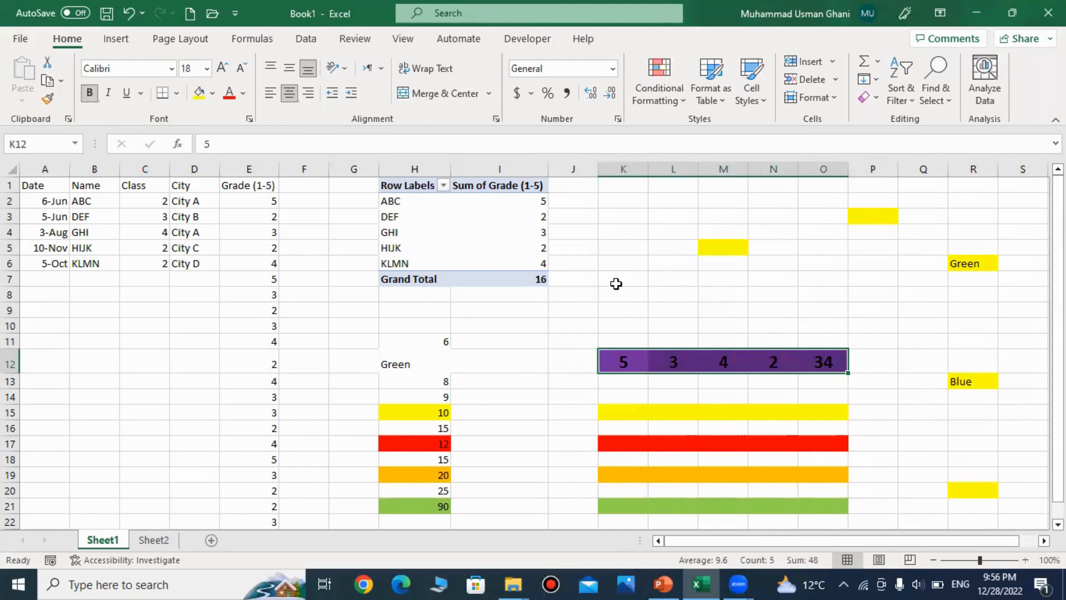
pyautogui.click(678, 391)
pyautogui.click(613, 368)
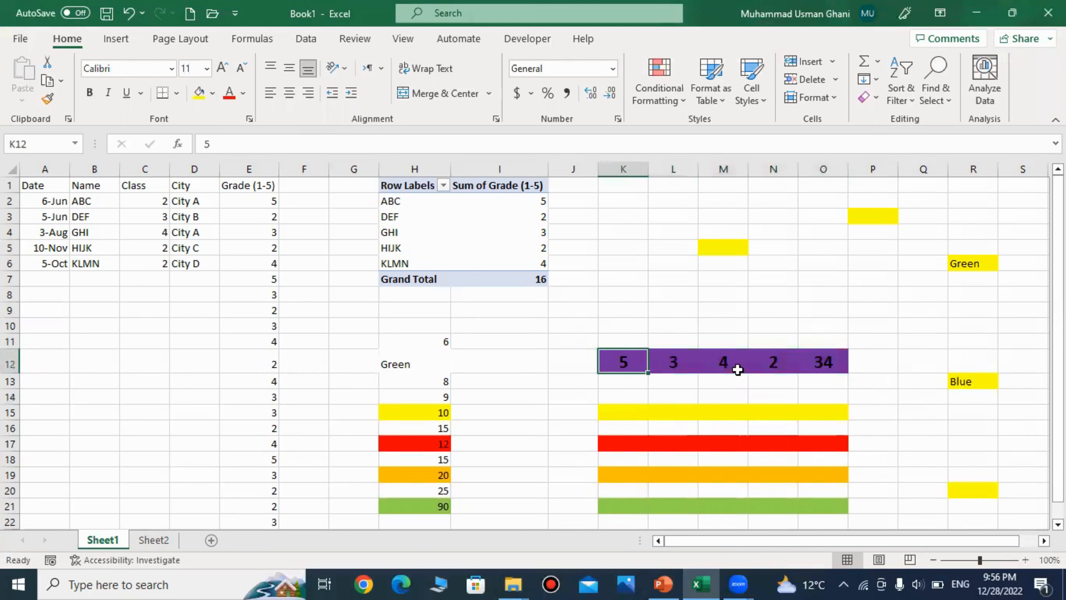
pyautogui.moveTo(738, 369); pyautogui.dragTo(845, 369)
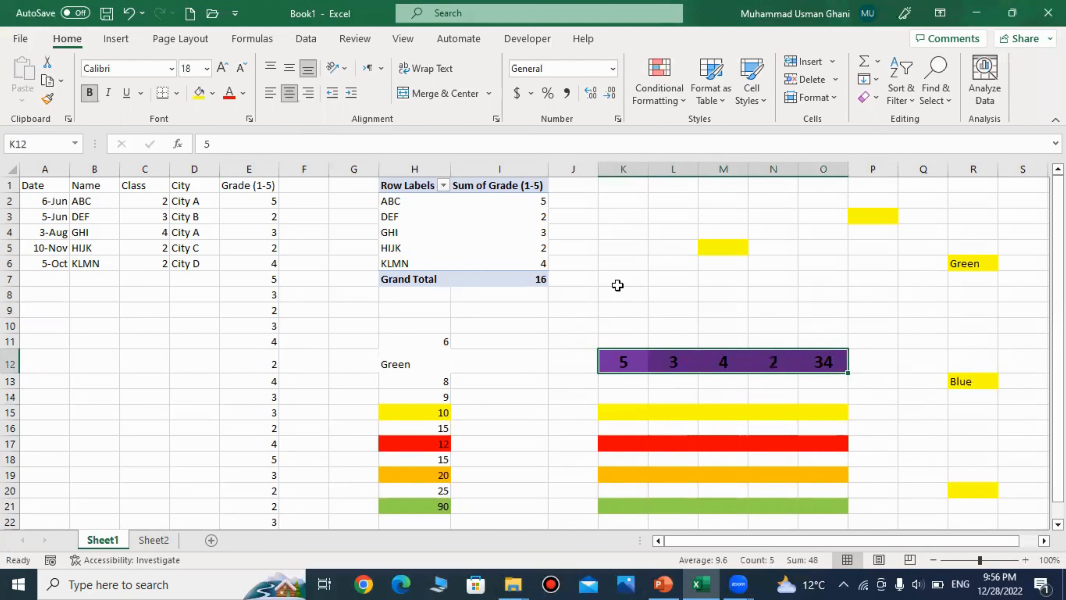
pyautogui.click(634, 399)
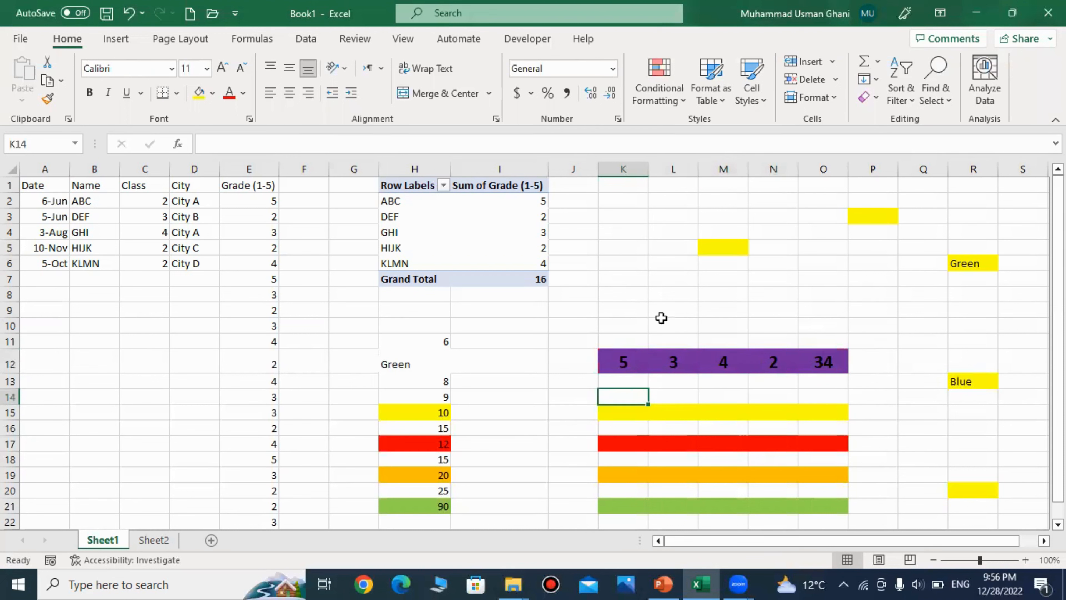
pyautogui.moveTo(615, 288); pyautogui.dragTo(812, 291)
pyautogui.click(722, 295)
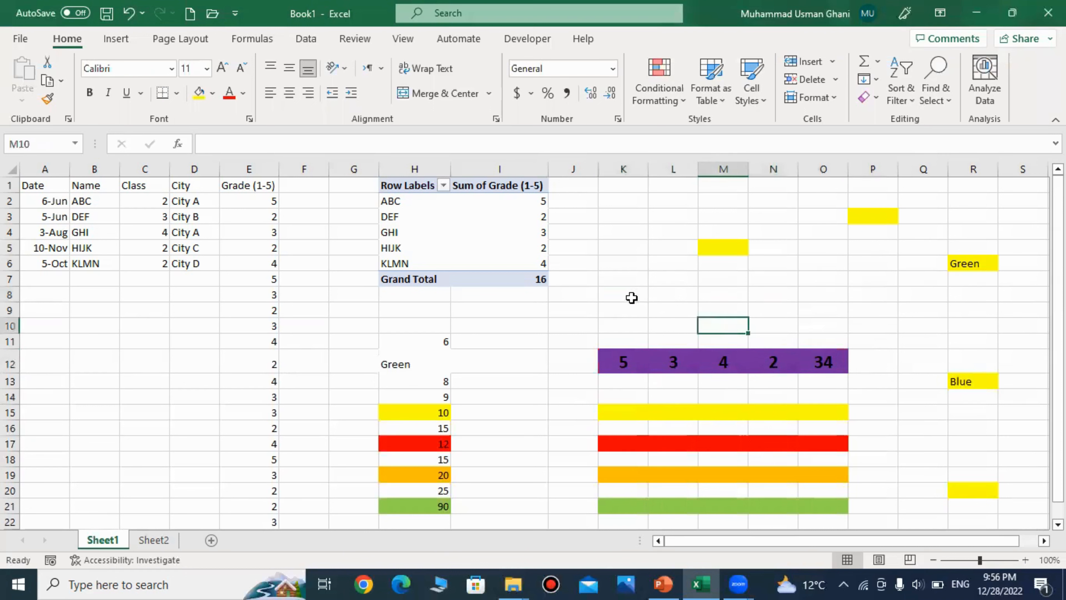
pyautogui.moveTo(628, 296); pyautogui.dragTo(827, 296)
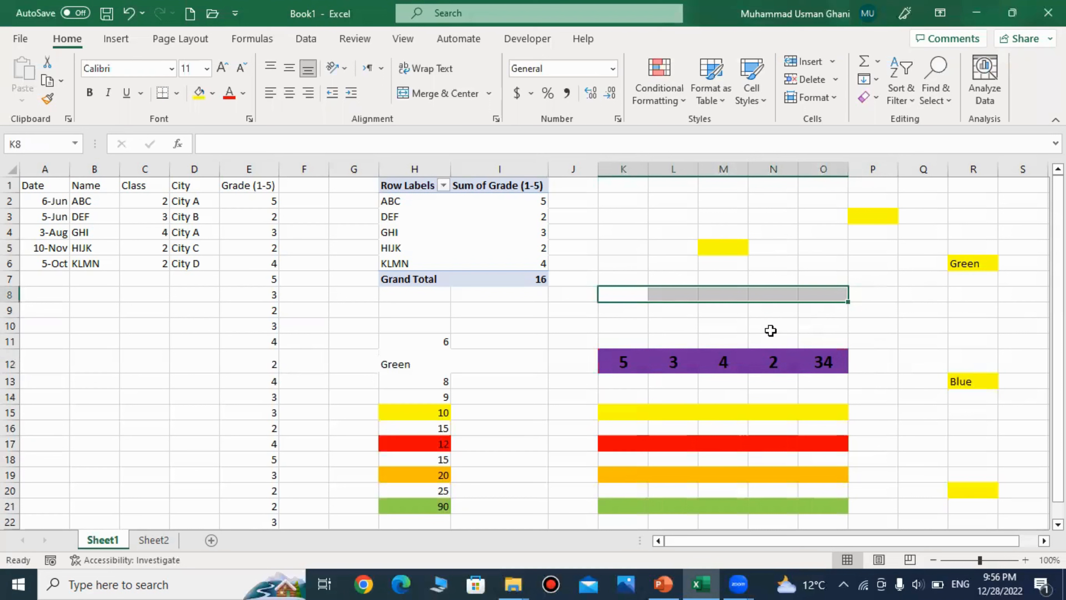
pyautogui.moveTo(622, 299); pyautogui.dragTo(822, 295)
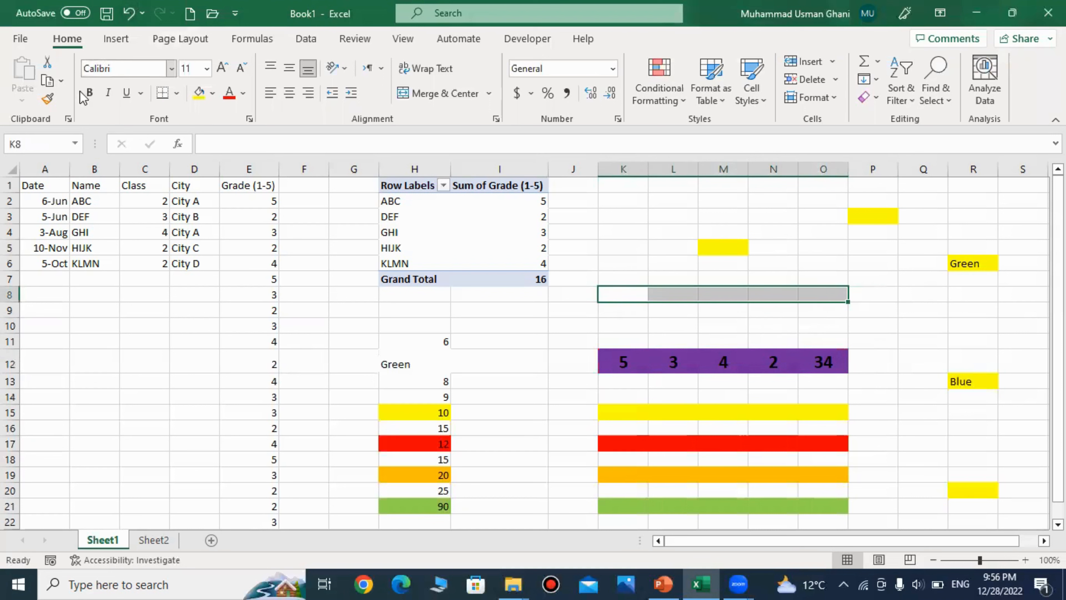
pyautogui.click(730, 327)
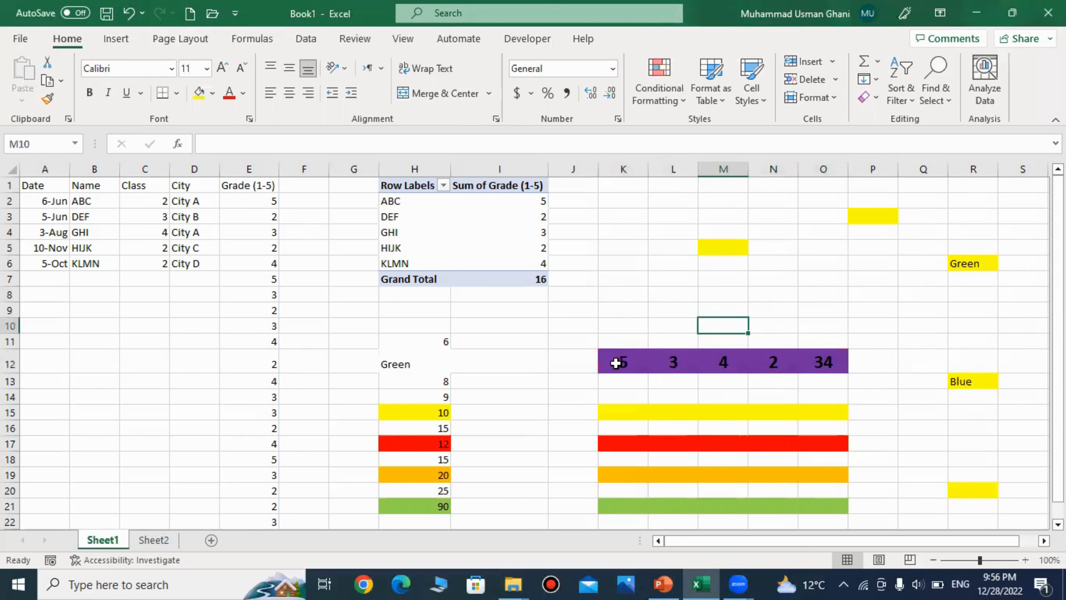
# Copy the formatted numbers in K12:O12 and paste only their values into K9:O9
pyautogui.moveTo(615, 363); pyautogui.dragTo(839, 365)
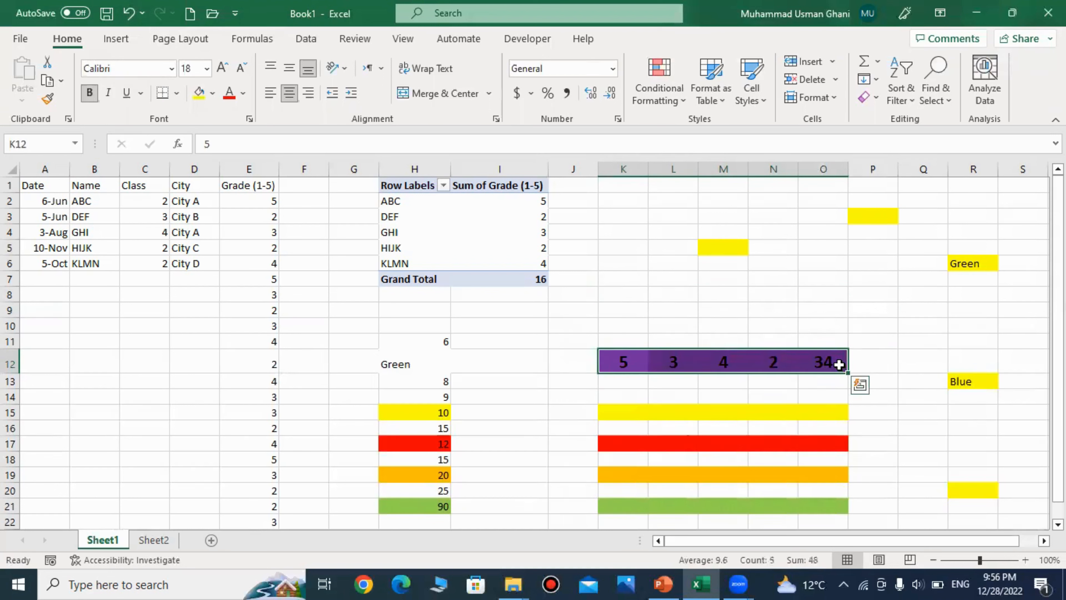
pyautogui.rightClick(839, 365)
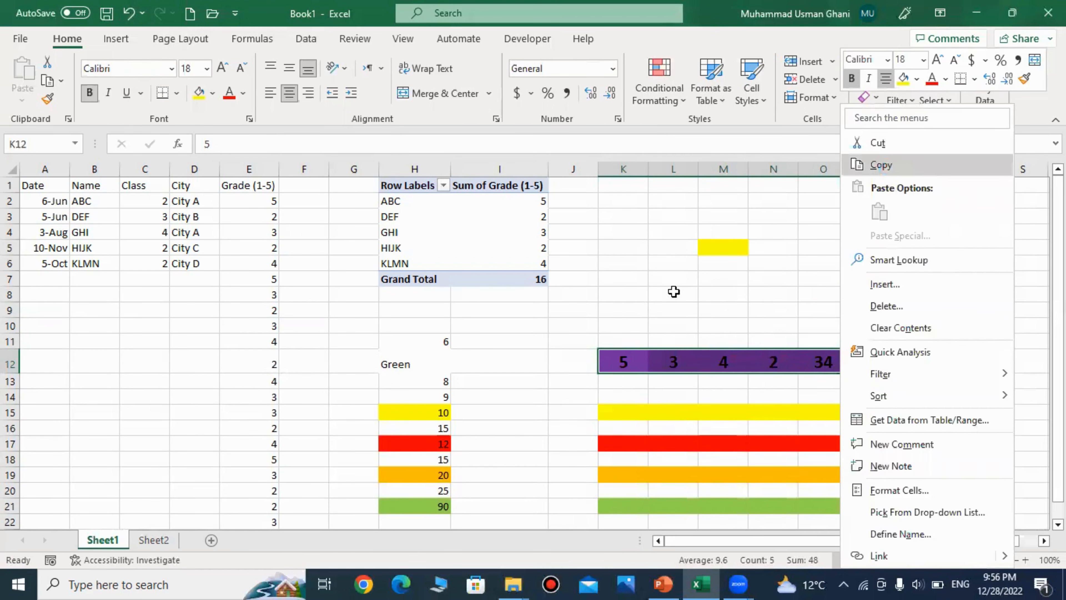
pyautogui.click(889, 166)
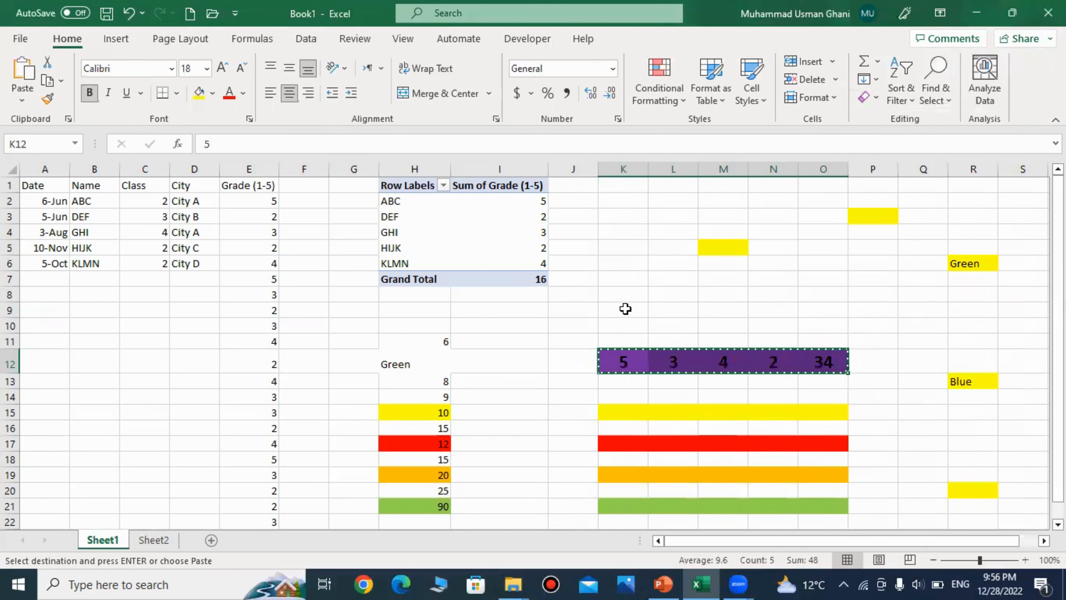
pyautogui.click(626, 309)
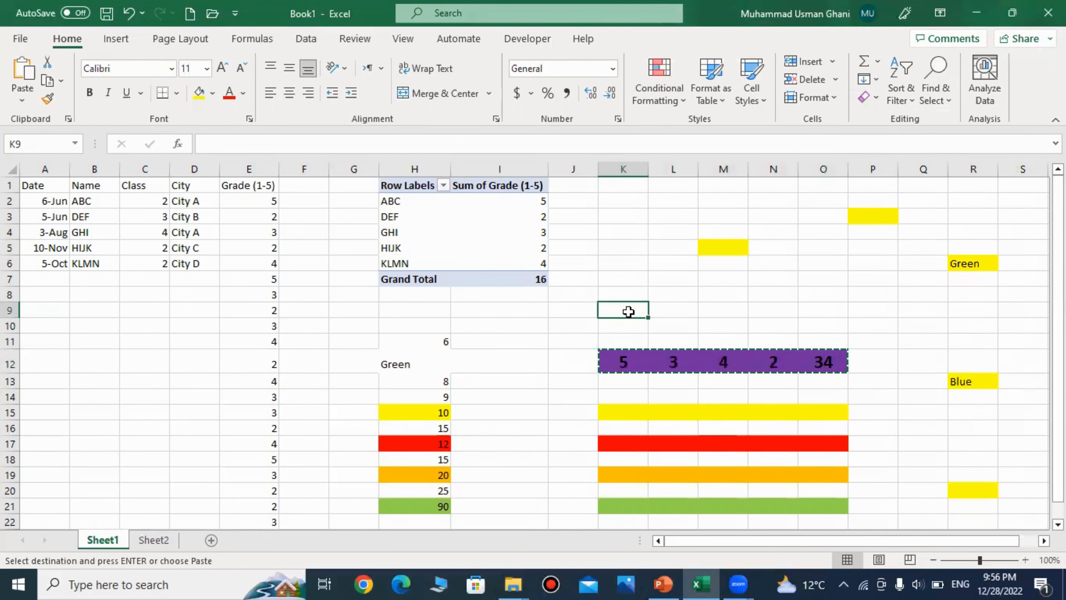
pyautogui.rightClick(629, 311)
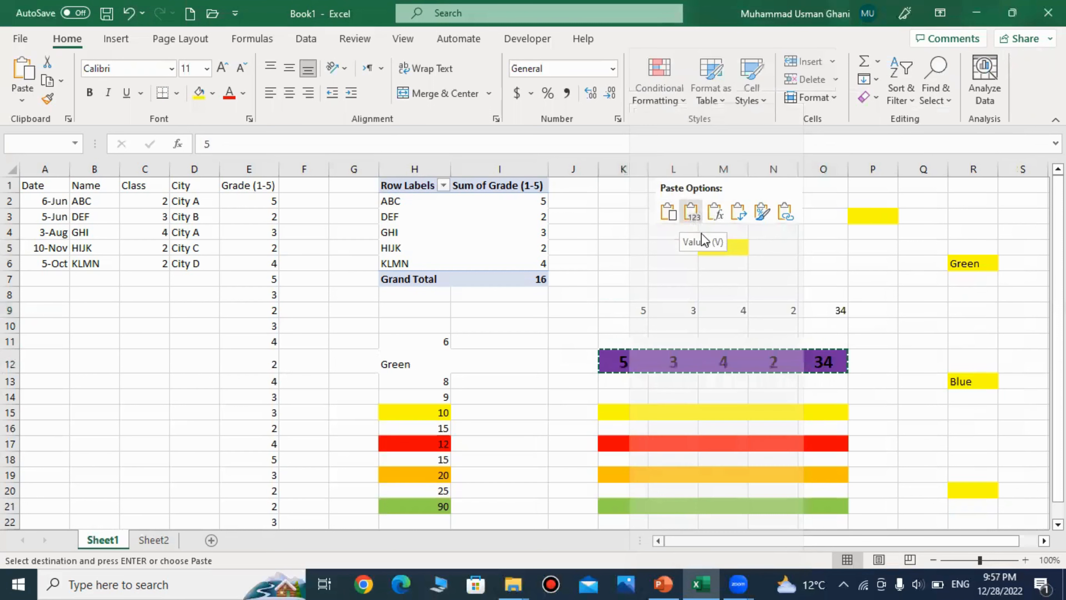
pyautogui.click(691, 213)
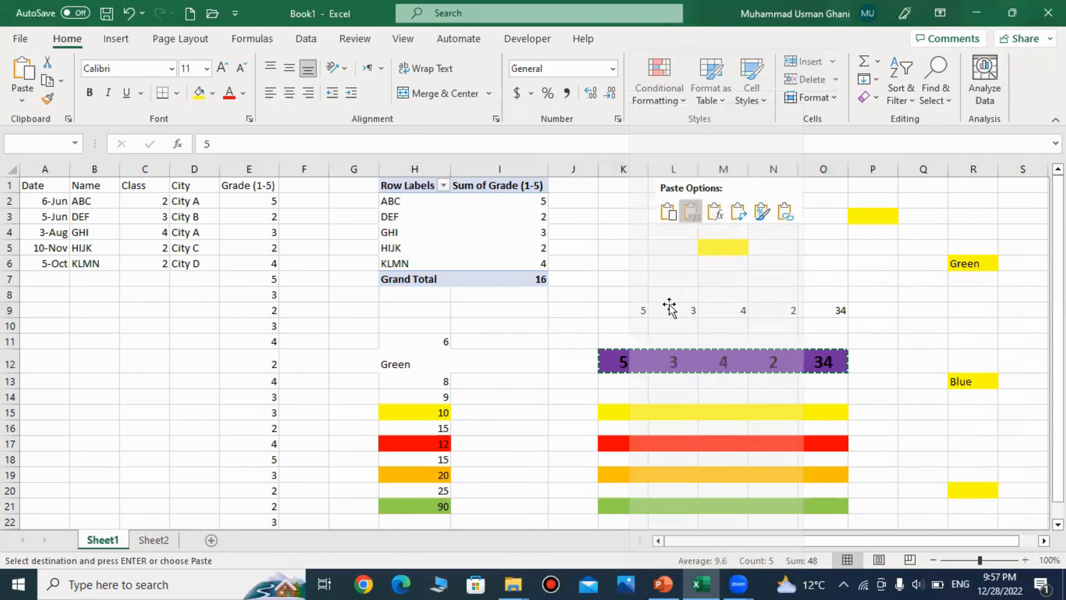
pyautogui.click(622, 355)
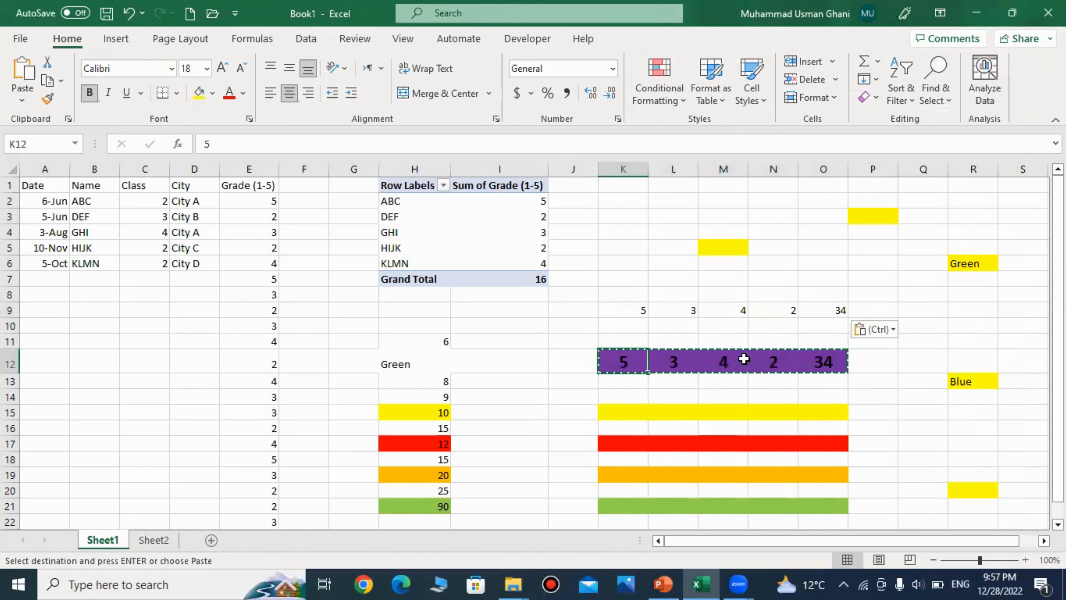
pyautogui.moveTo(631, 312); pyautogui.dragTo(824, 310)
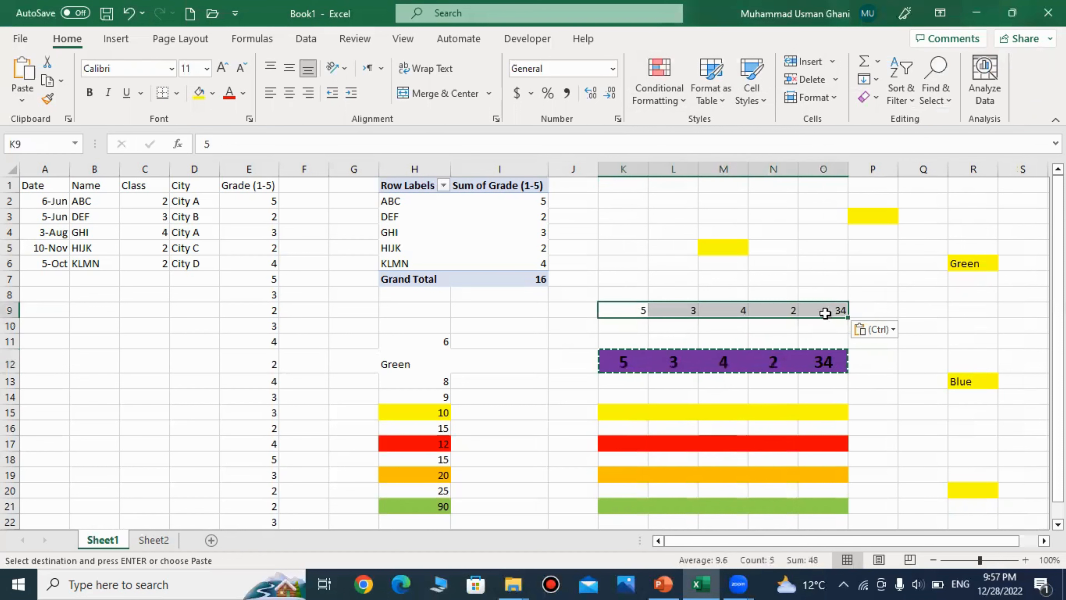
# Compare the plain numbers in K9:O9 with the formatted purple numbers in K12:O12
pyautogui.click(817, 362)
pyautogui.moveTo(616, 363); pyautogui.dragTo(823, 361)
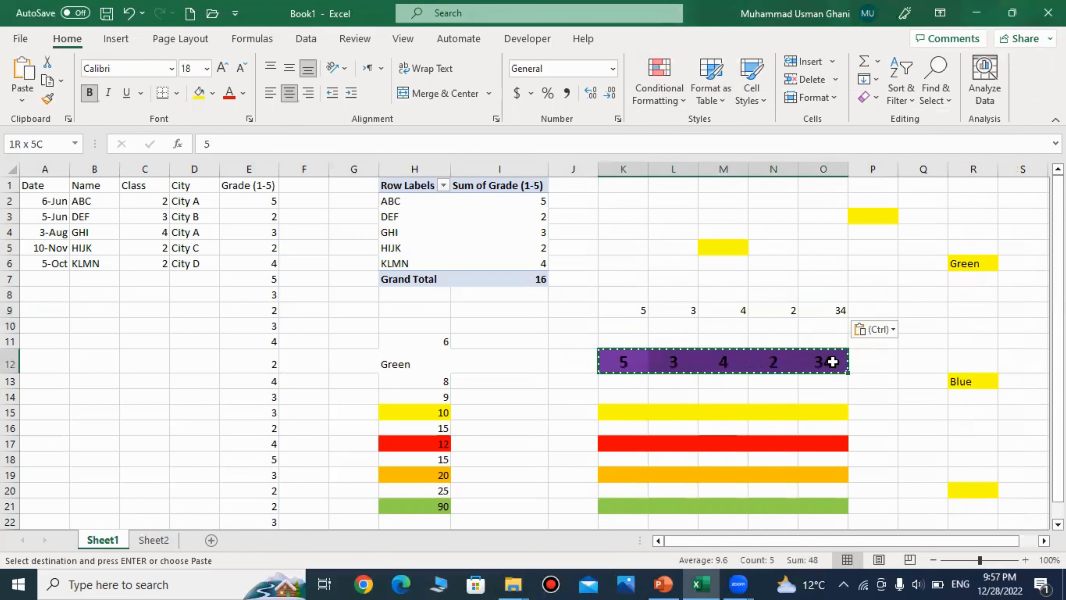
pyautogui.moveTo(626, 363); pyautogui.dragTo(831, 371)
pyautogui.moveTo(643, 312); pyautogui.dragTo(828, 310)
pyautogui.click(615, 293)
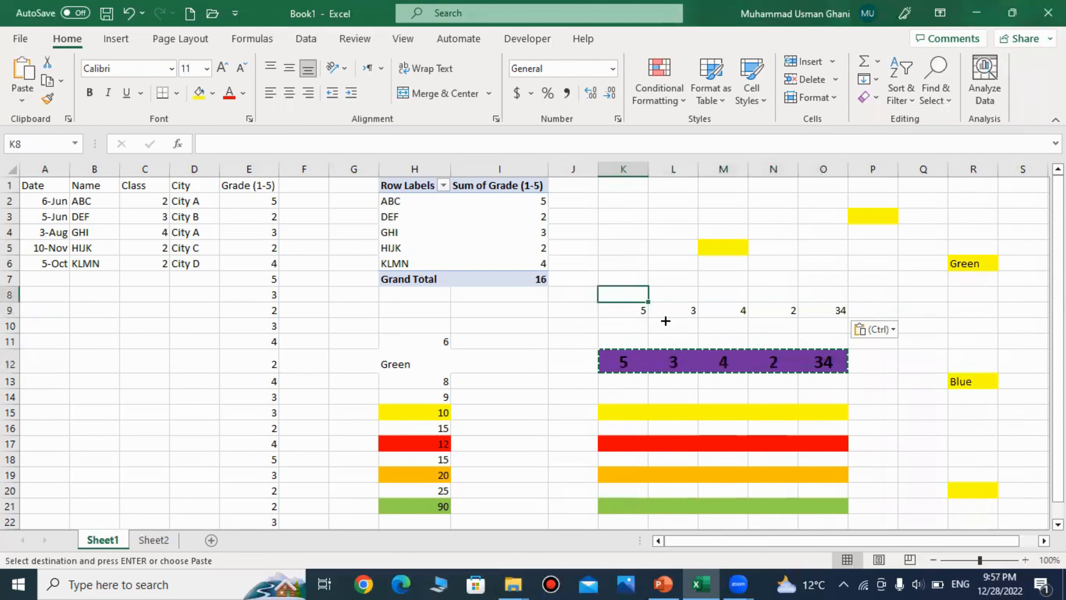
pyautogui.click(640, 312)
pyautogui.click(681, 327)
pyautogui.click(634, 314)
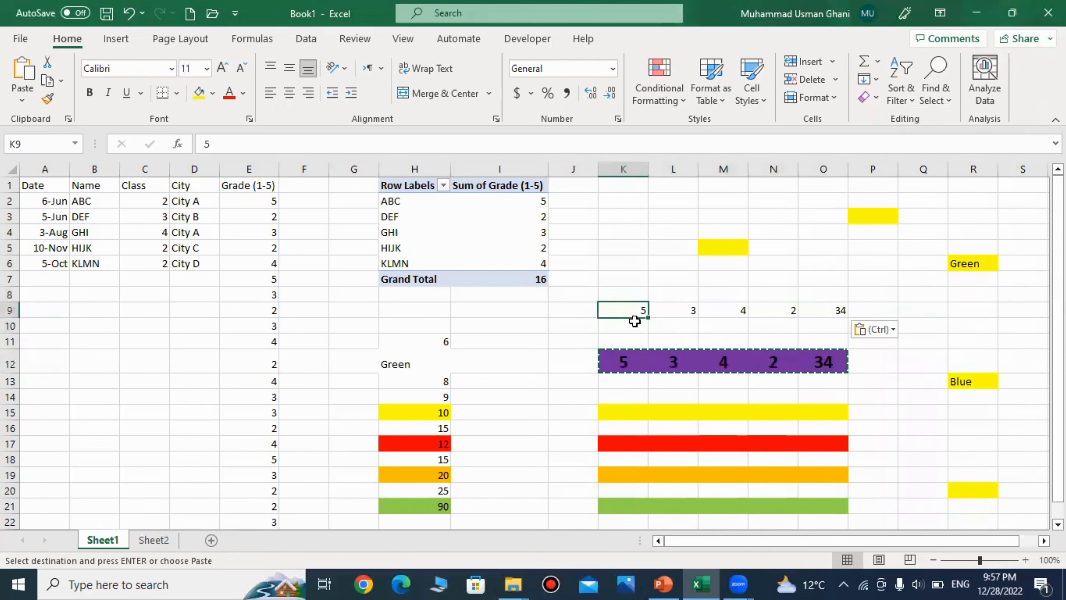
pyautogui.click(637, 331)
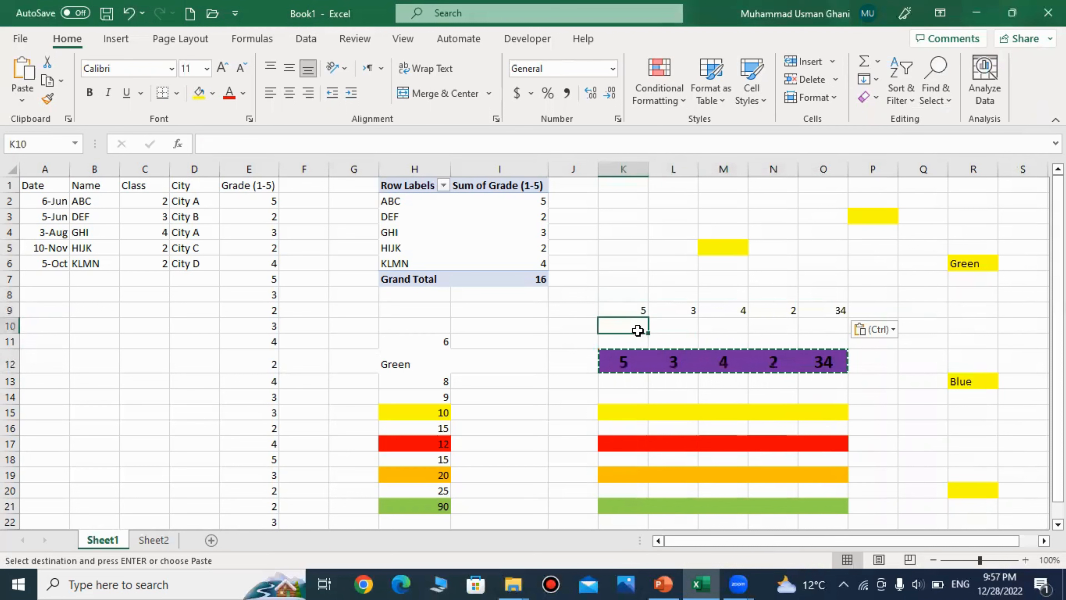
pyautogui.click(633, 311)
pyautogui.click(780, 312)
pyautogui.moveTo(819, 312)
pyautogui.mouseDown()
pyautogui.moveTo(640, 312)
pyautogui.moveTo(835, 306)
pyautogui.moveTo(811, 314)
pyautogui.mouseUp()
pyautogui.click(667, 339)
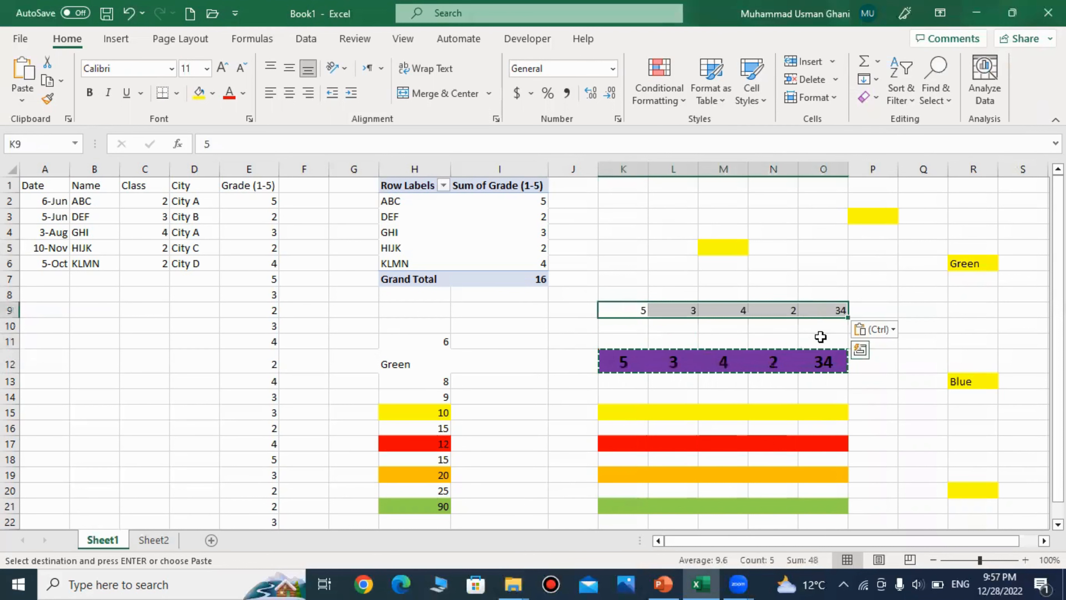
# Examine the horizontal layout of the numbers in K9:O9 and the blank vertical cells in column Q
pyautogui.click(821, 336)
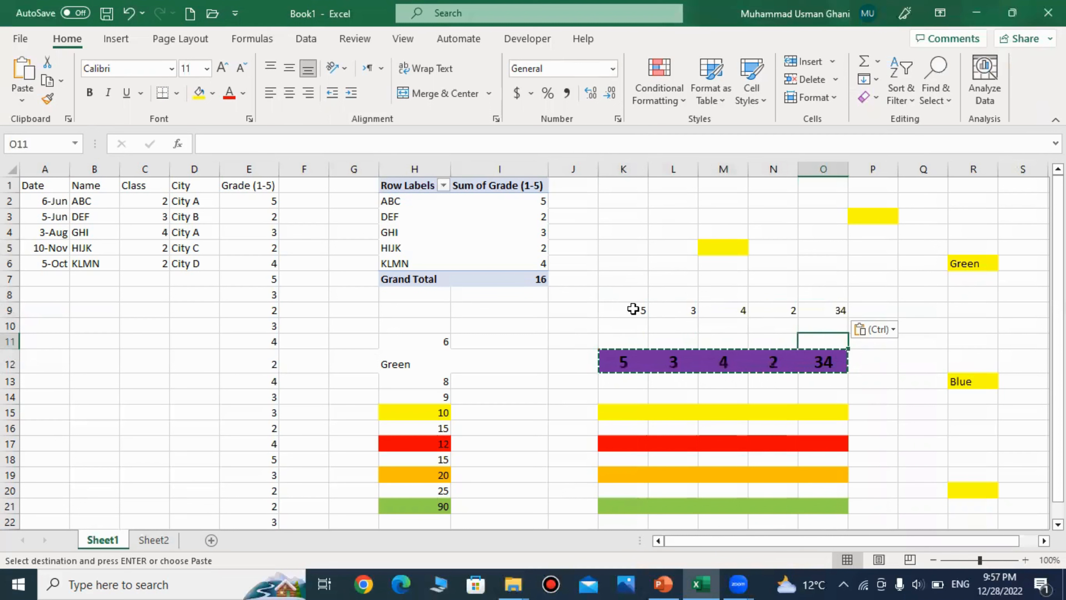
pyautogui.moveTo(626, 311); pyautogui.dragTo(816, 311)
pyautogui.click(809, 325)
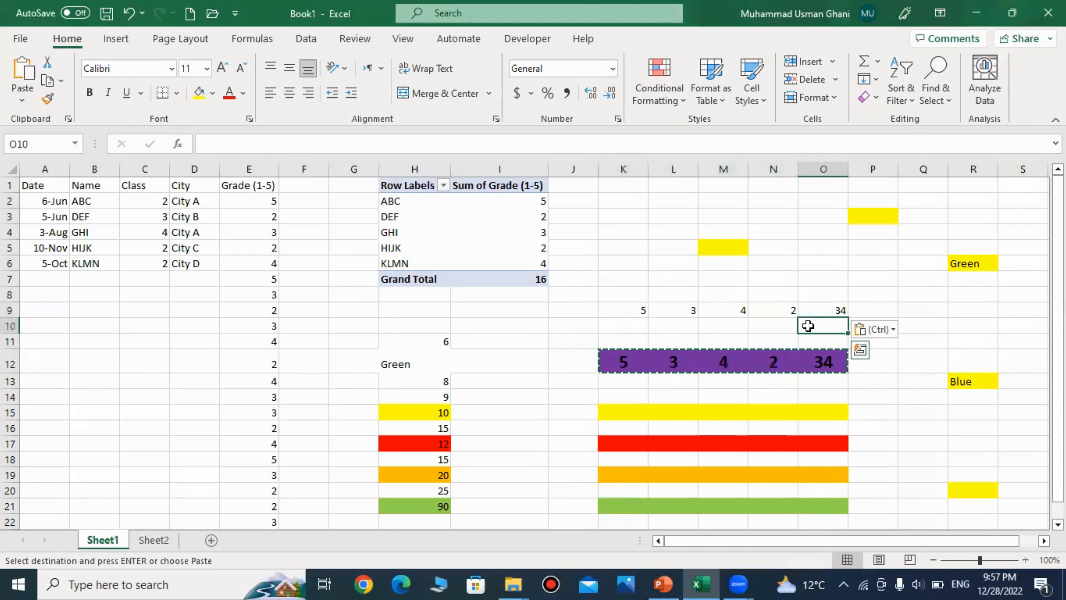
pyautogui.moveTo(628, 317); pyautogui.dragTo(818, 307)
pyautogui.moveTo(603, 312); pyautogui.dragTo(829, 311)
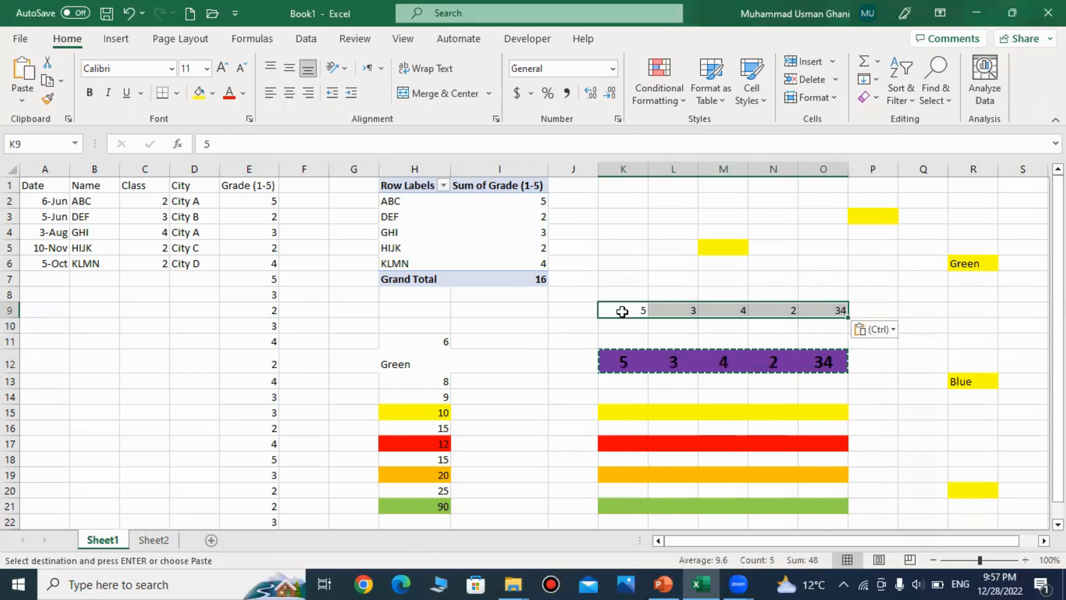
pyautogui.click(811, 340)
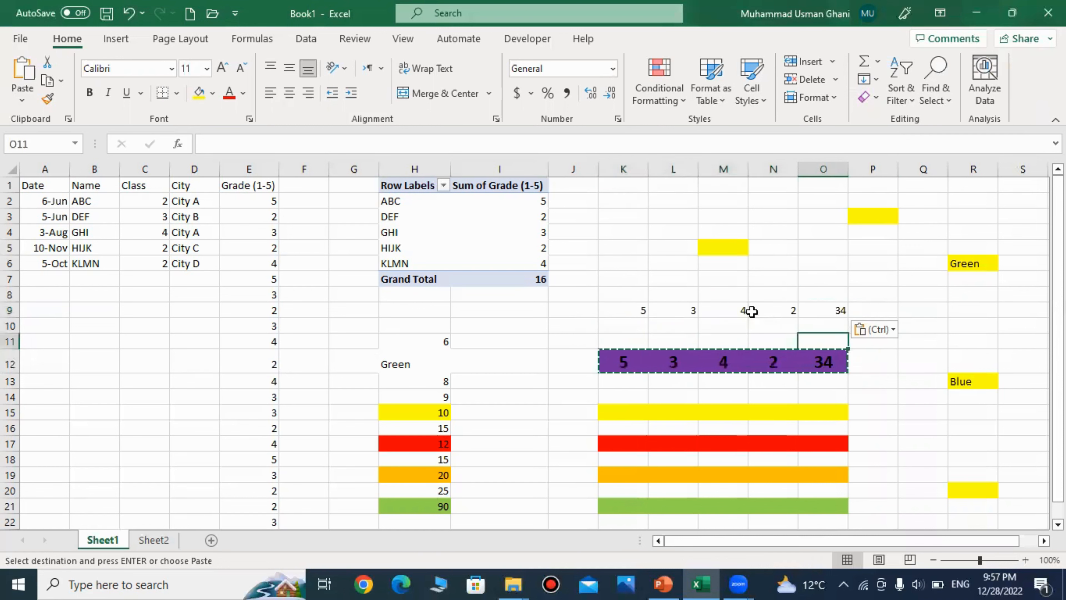
pyautogui.moveTo(607, 313); pyautogui.dragTo(838, 309)
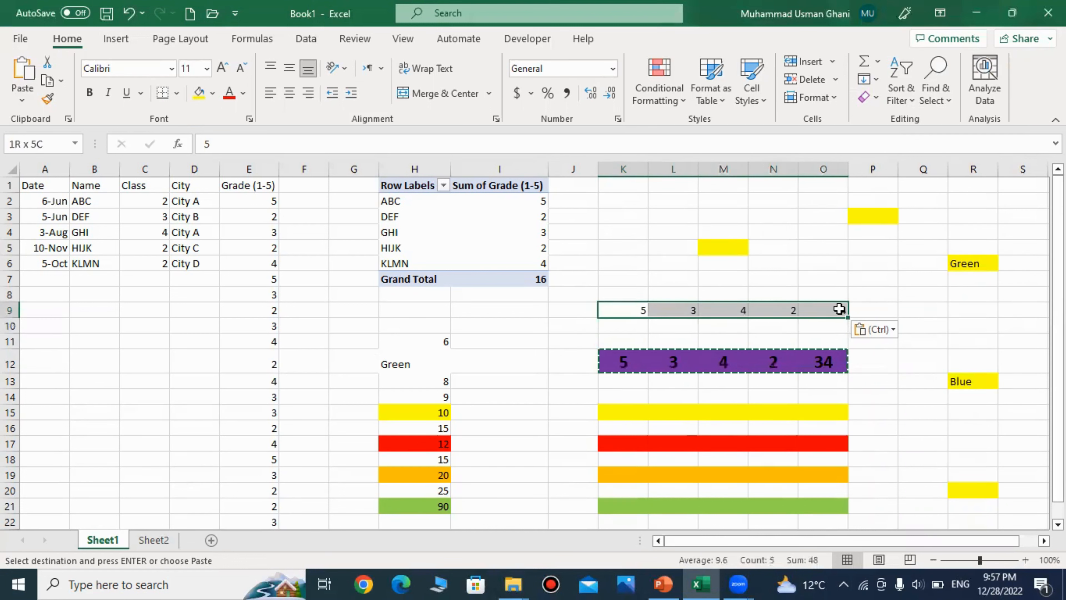
pyautogui.moveTo(933, 312); pyautogui.dragTo(918, 382)
pyautogui.moveTo(617, 309); pyautogui.dragTo(829, 310)
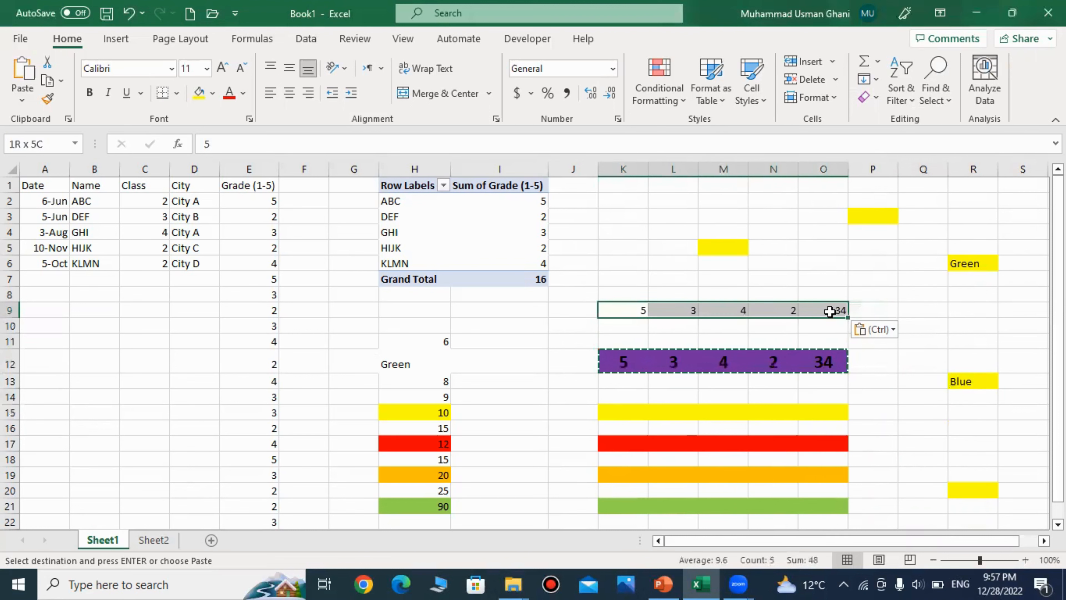
pyautogui.click(787, 369)
# Copy the numbers in K9:O9 and paste them transposed, as values only, down column Q starting at Q9
pyautogui.moveTo(615, 309); pyautogui.dragTo(838, 310)
pyautogui.rightClick(838, 310)
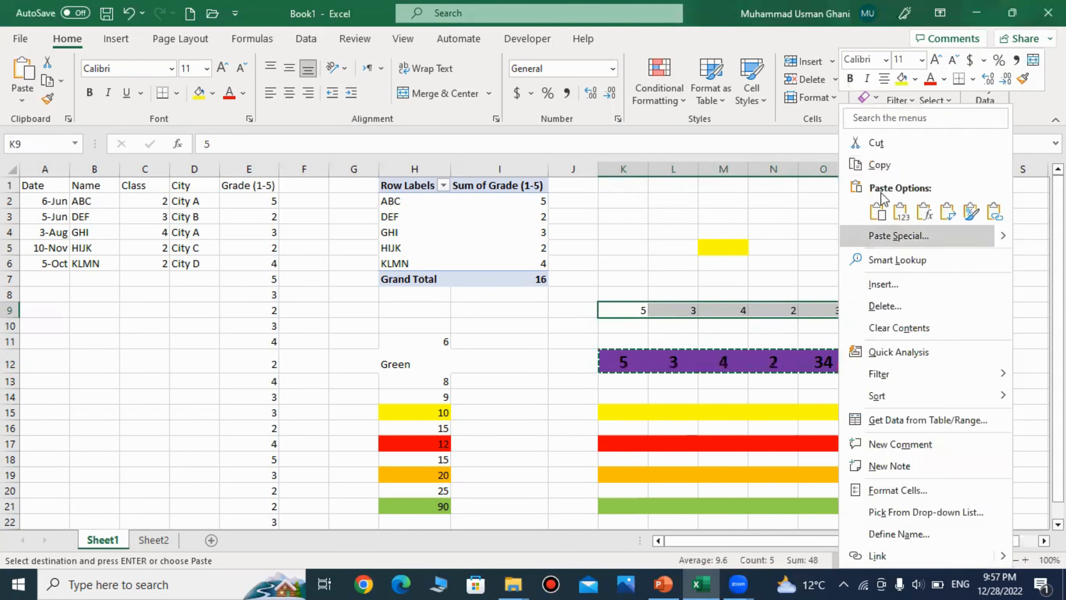
pyautogui.press('c')
pyautogui.click(923, 311)
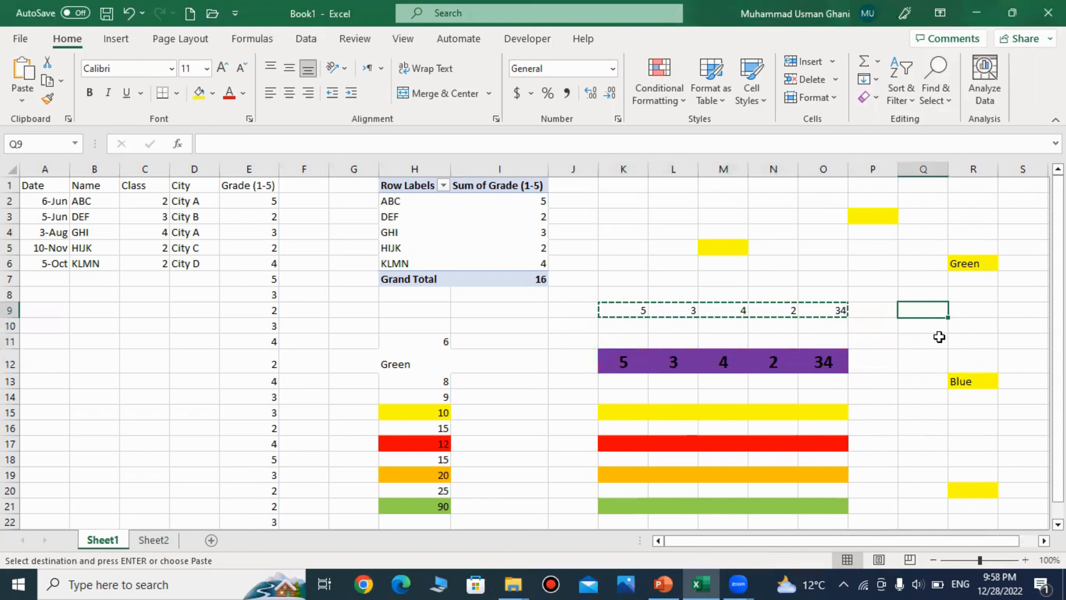
pyautogui.moveTo(926, 310); pyautogui.dragTo(925, 438)
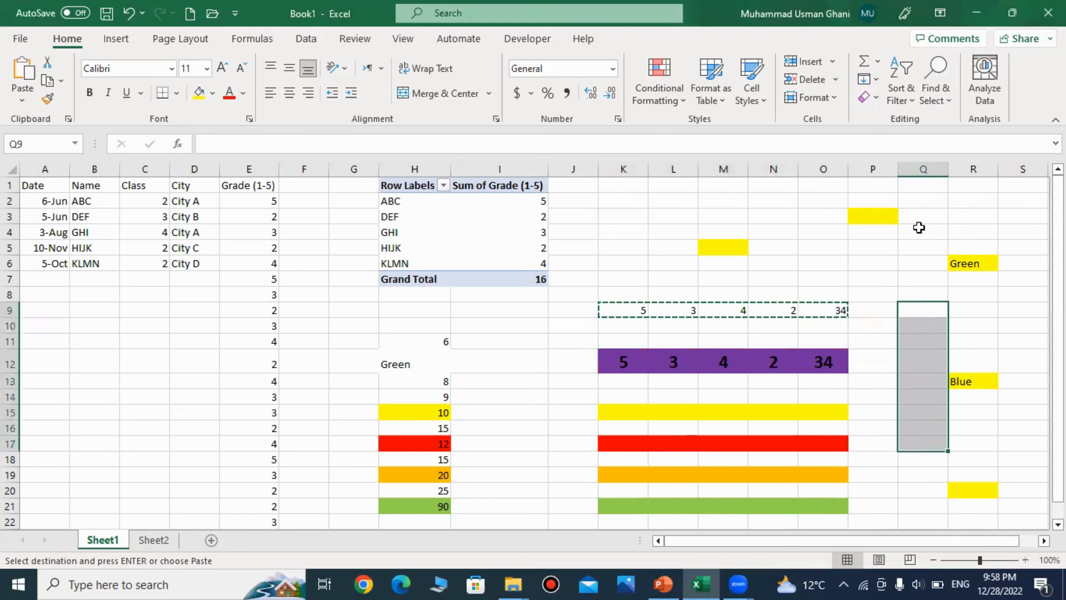
pyautogui.click(926, 313)
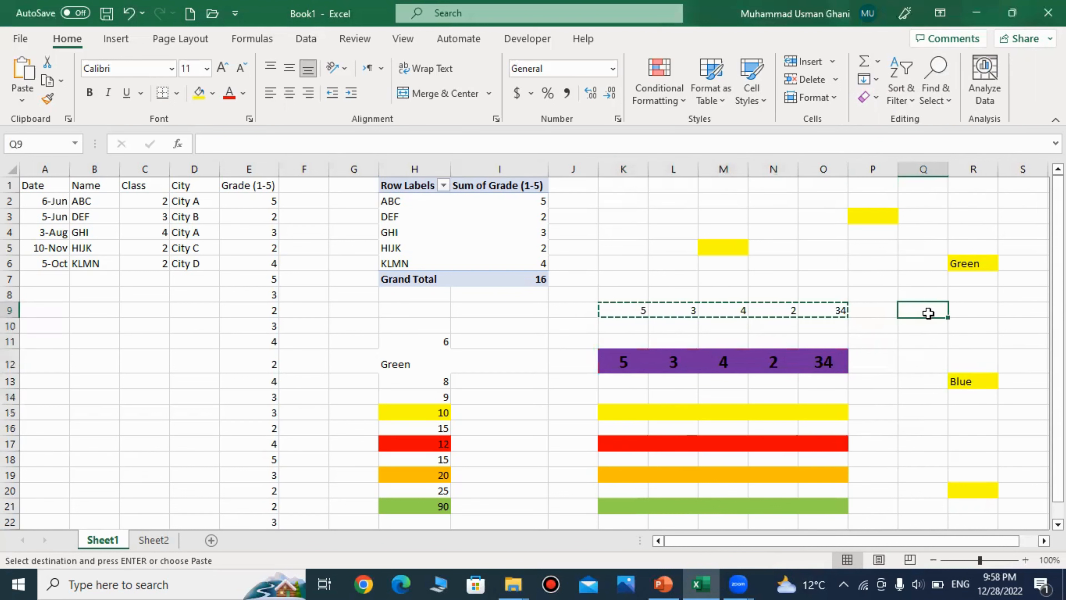
pyautogui.rightClick(929, 313)
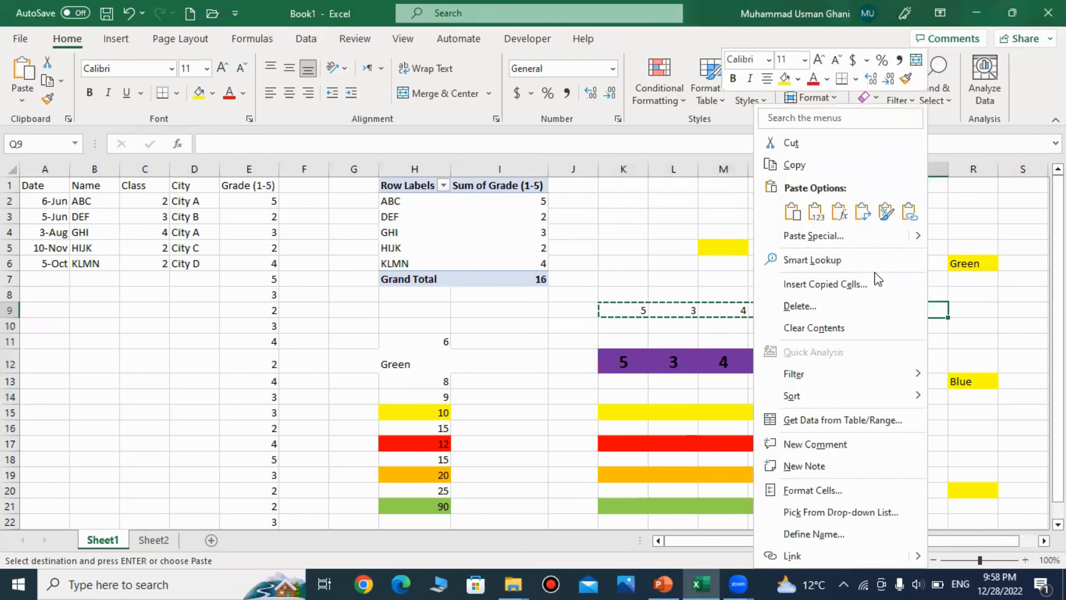
pyautogui.click(856, 245)
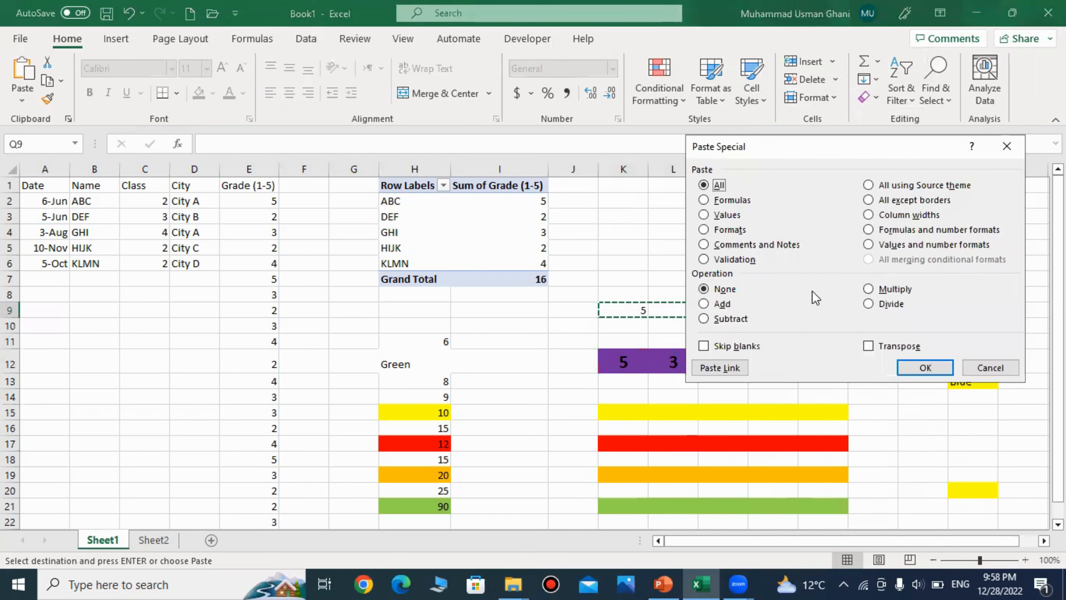
pyautogui.click(869, 345)
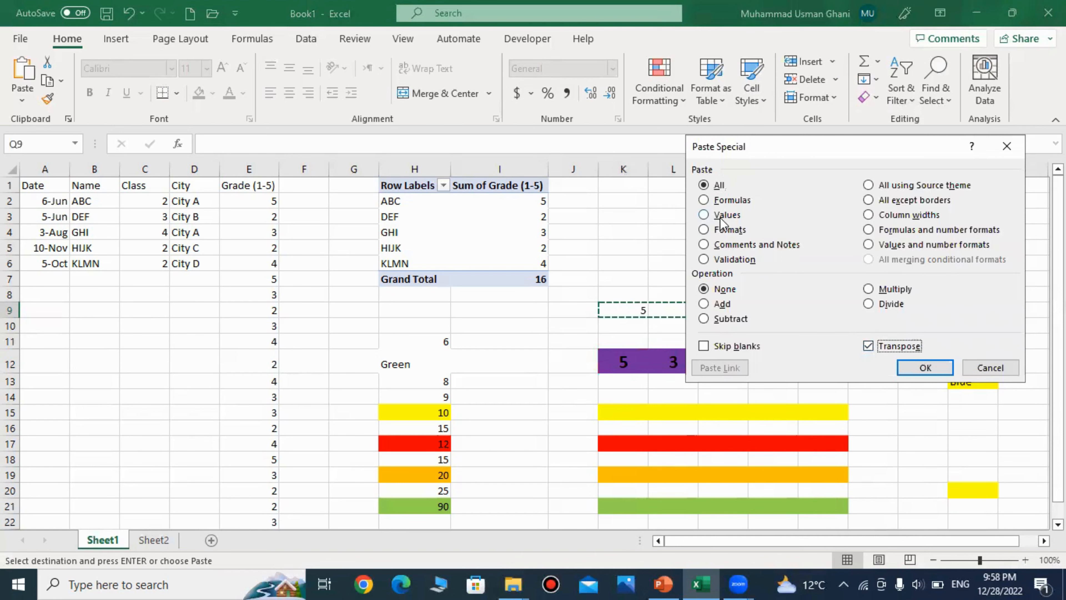
pyautogui.click(705, 216)
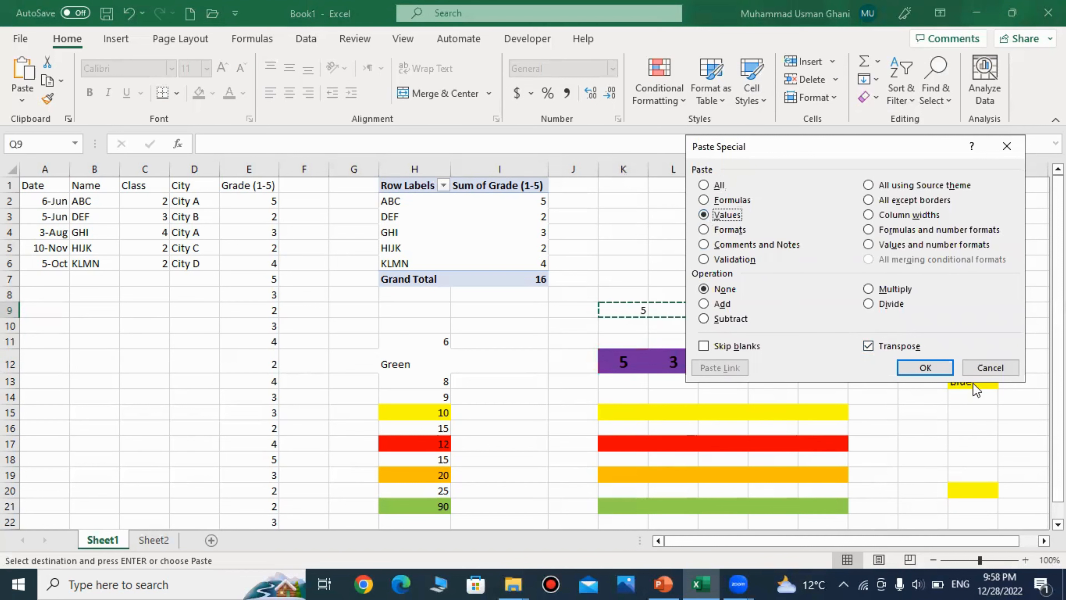
pyautogui.click(935, 372)
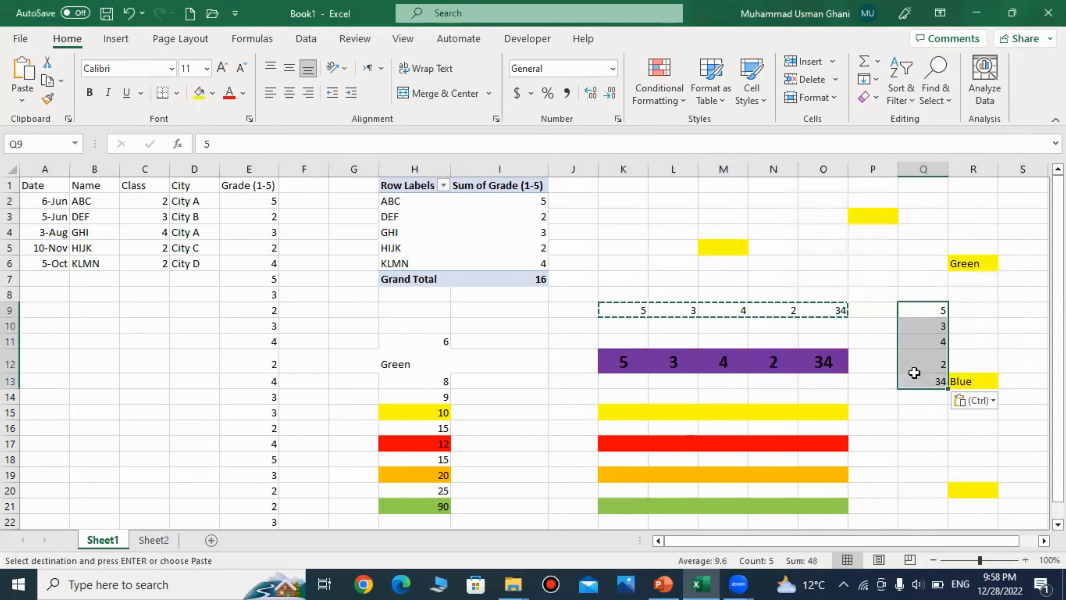
# Compare the horizontal source numbers in K9:O9 with the transposed numbers in Q9:Q13
pyautogui.click(922, 427)
pyautogui.moveTo(628, 309); pyautogui.dragTo(833, 310)
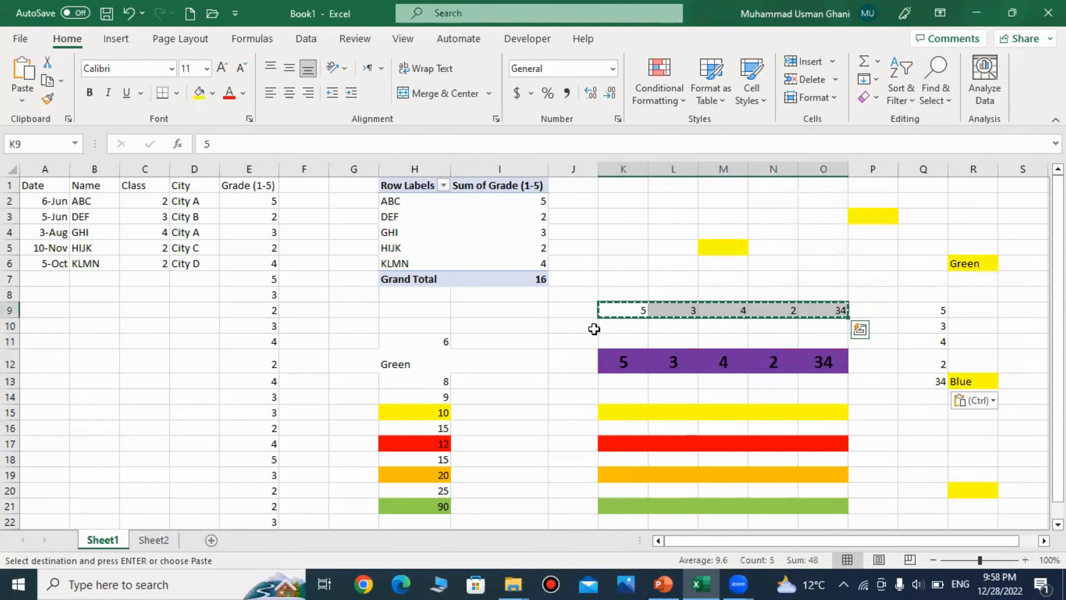
pyautogui.moveTo(635, 308); pyautogui.dragTo(836, 310)
pyautogui.moveTo(913, 309); pyautogui.dragTo(940, 383)
pyautogui.click(928, 427)
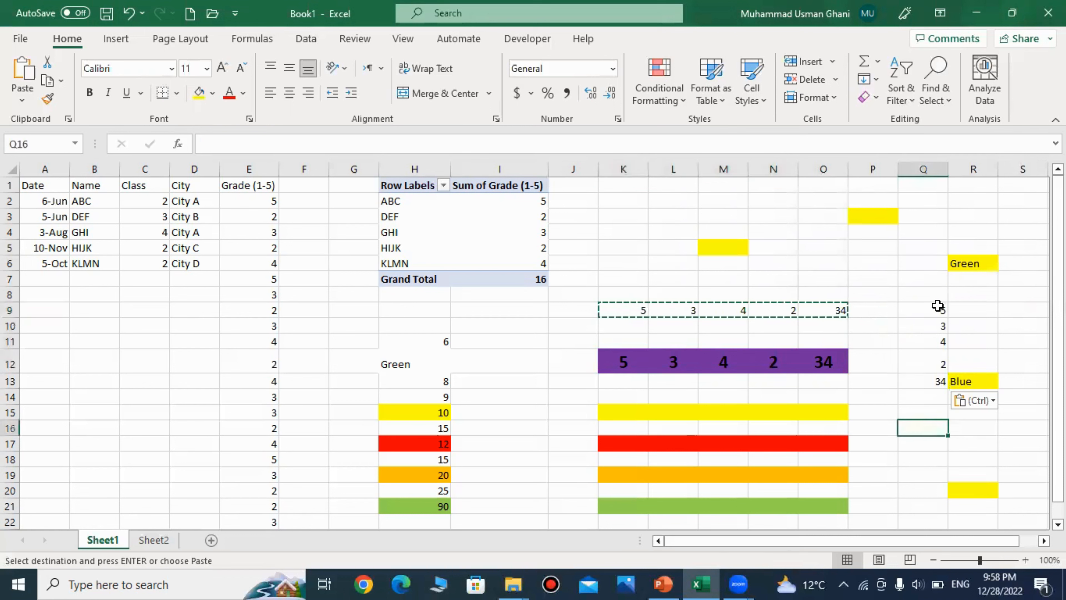
pyautogui.moveTo(940, 306); pyautogui.dragTo(935, 362)
pyautogui.click(902, 427)
pyautogui.moveTo(910, 309); pyautogui.dragTo(916, 381)
pyautogui.click(928, 441)
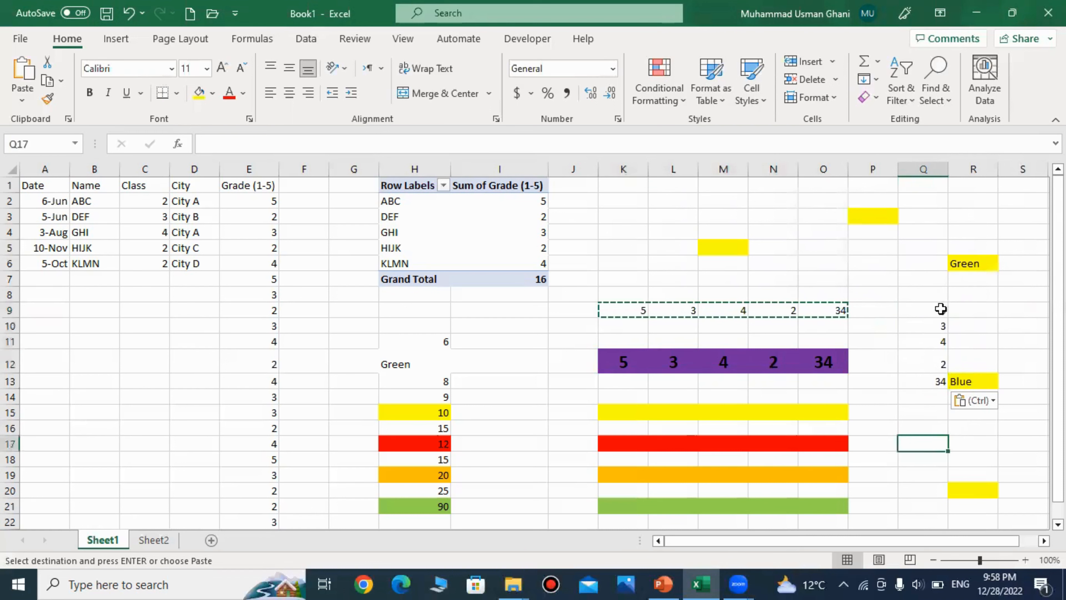
pyautogui.click(943, 310)
pyautogui.click(969, 314)
pyautogui.click(942, 355)
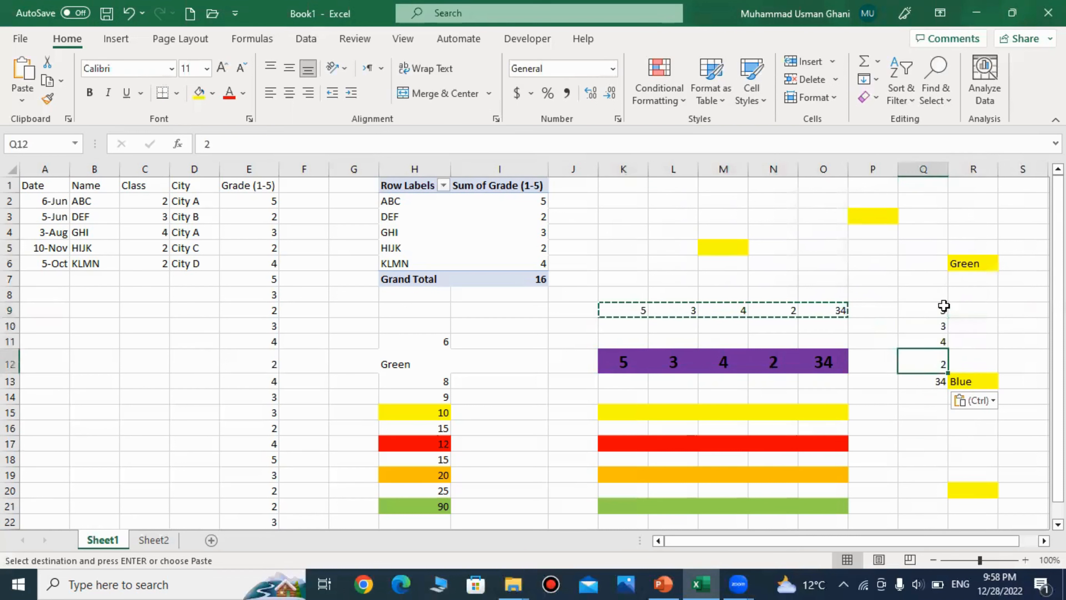
pyautogui.click(970, 323)
pyautogui.click(934, 324)
pyautogui.click(968, 309)
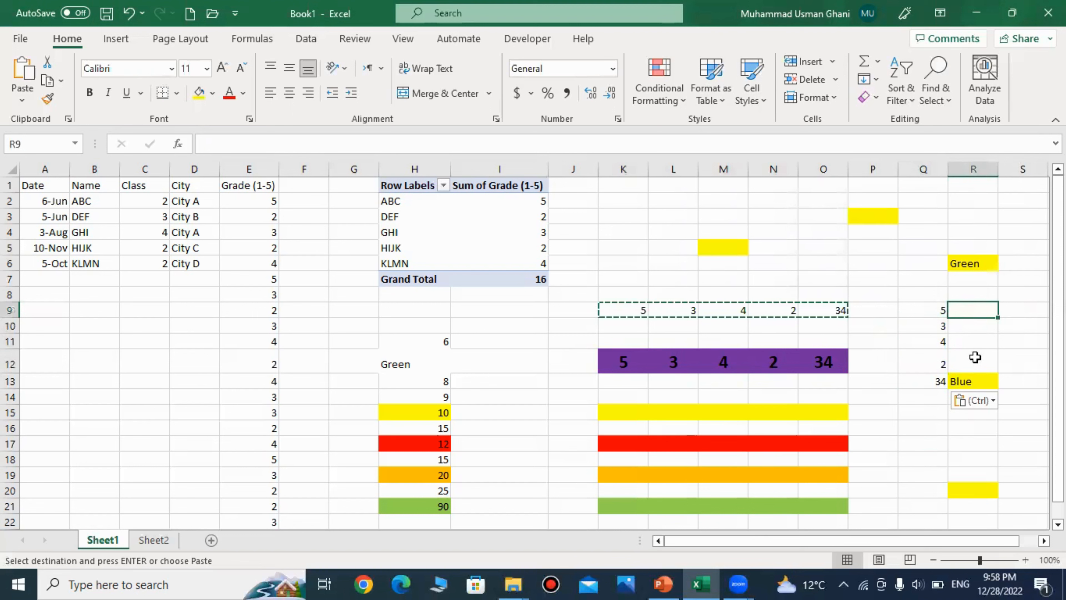
pyautogui.press('Left')
pyautogui.press('Up')
pyautogui.press('Up')
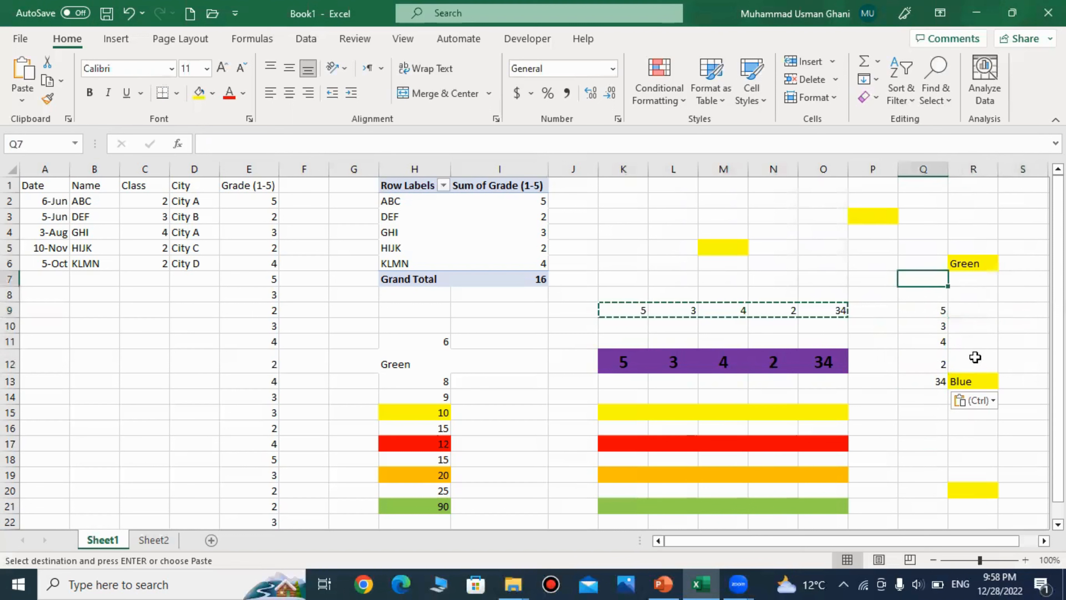
# Delete the transposed numbers in Q9:Q13
pyautogui.moveTo(931, 310); pyautogui.dragTo(934, 389)
pyautogui.click(971, 311)
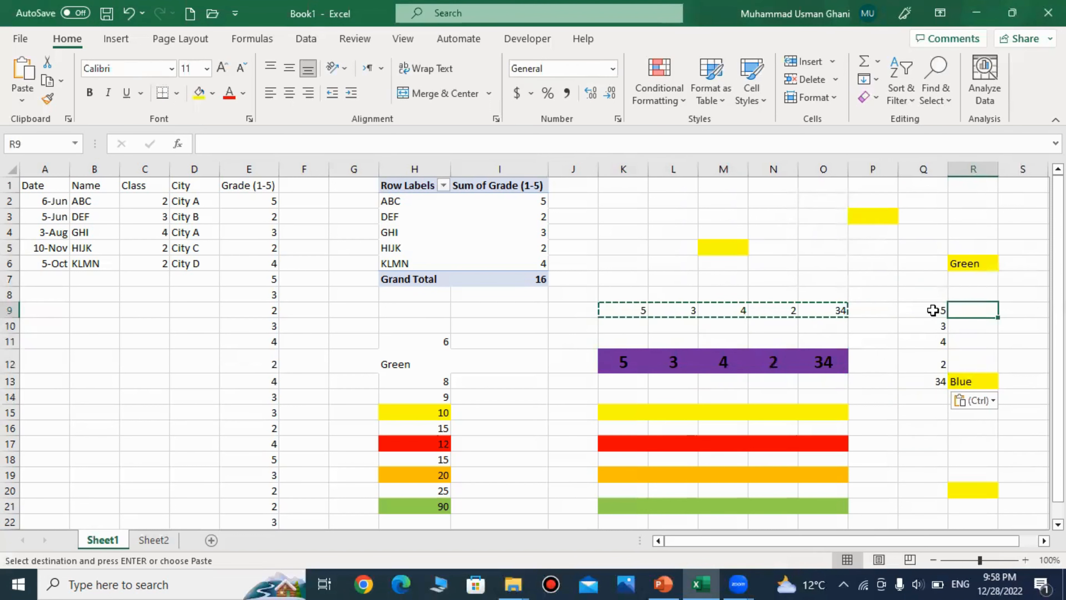
pyautogui.moveTo(940, 310); pyautogui.dragTo(924, 382)
pyautogui.press('Delete')
# Enter 5, 3, 3, 2 and 6 down the blank cells B11 to B15
pyautogui.press('Left')
pyautogui.press('Left')
pyautogui.press('Left')
pyautogui.press('Left')
pyautogui.press('Left')
pyautogui.press('Left')
pyautogui.press('Left')
pyautogui.press('Left')
pyautogui.press('Left')
pyautogui.press('Left')
pyautogui.press('Left')
pyautogui.press('Left')
pyautogui.press('Left')
pyautogui.press('Left')
pyautogui.press('Left')
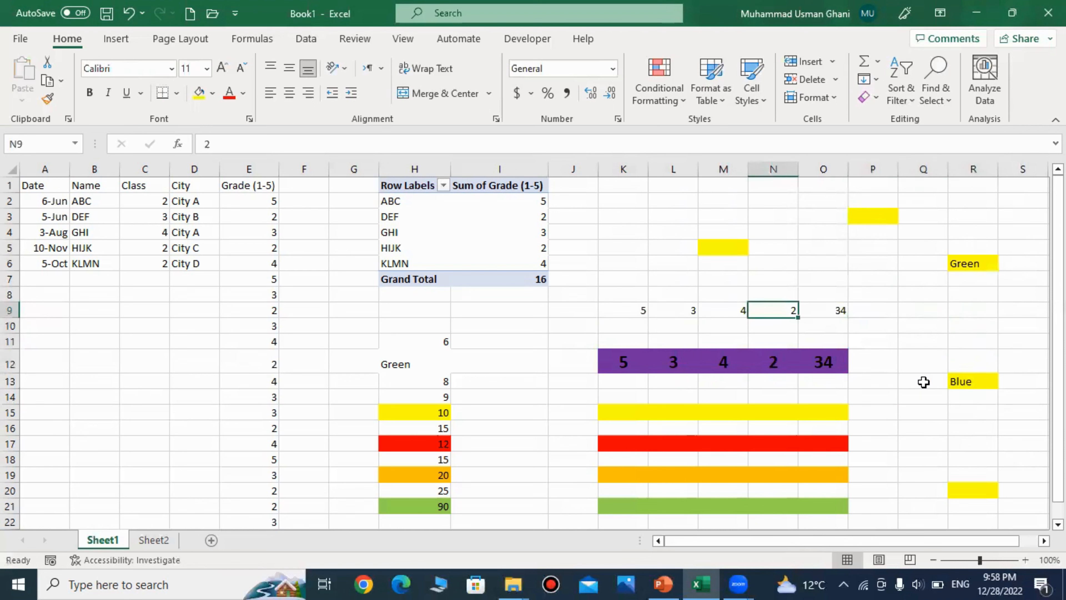
pyautogui.press('Down')
pyautogui.press('Down')
pyautogui.write('5')
pyautogui.press('Return')
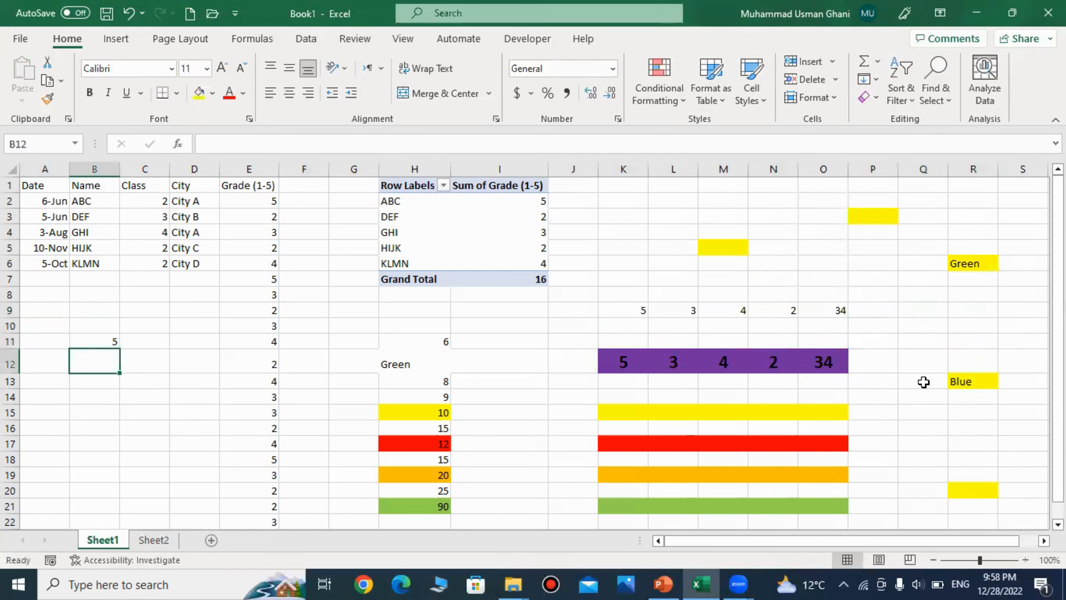
pyautogui.write('3')
pyautogui.press('Return')
pyautogui.write('3')
pyautogui.press('Return')
pyautogui.write('2')
pyautogui.press('Return')
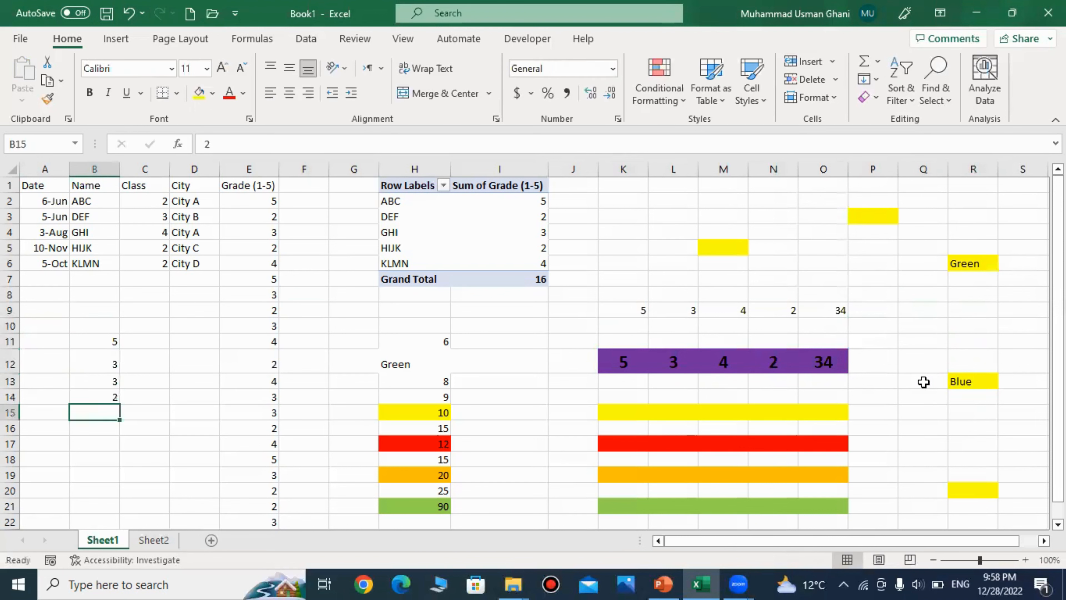
pyautogui.write('6')
pyautogui.press('Return')
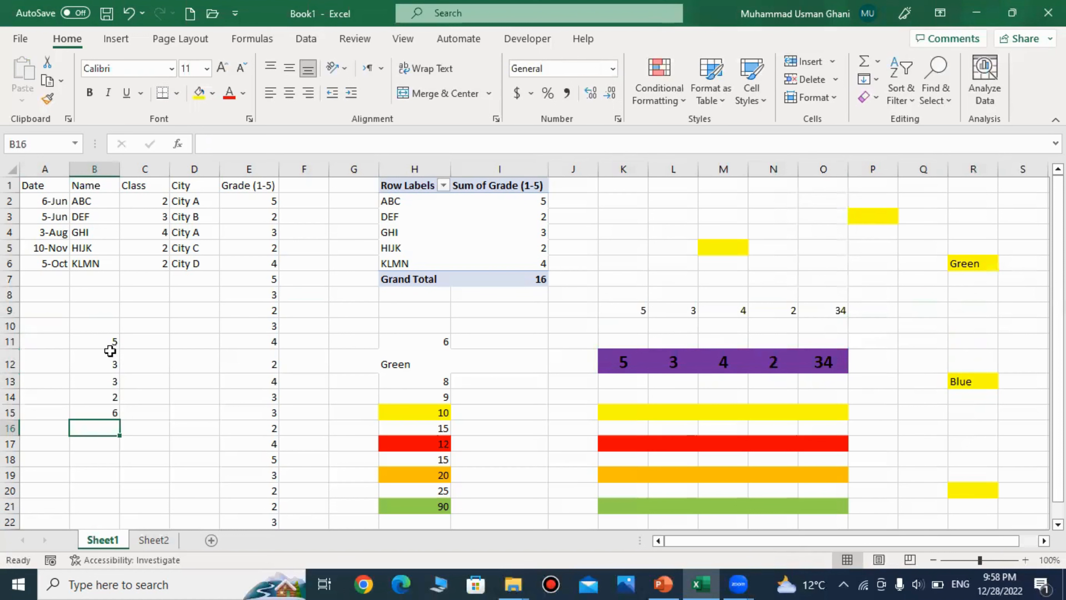
# Examine the vertical layout of the numbers in B11:B15 and the blank cells beside and above them
pyautogui.moveTo(110, 347); pyautogui.dragTo(101, 413)
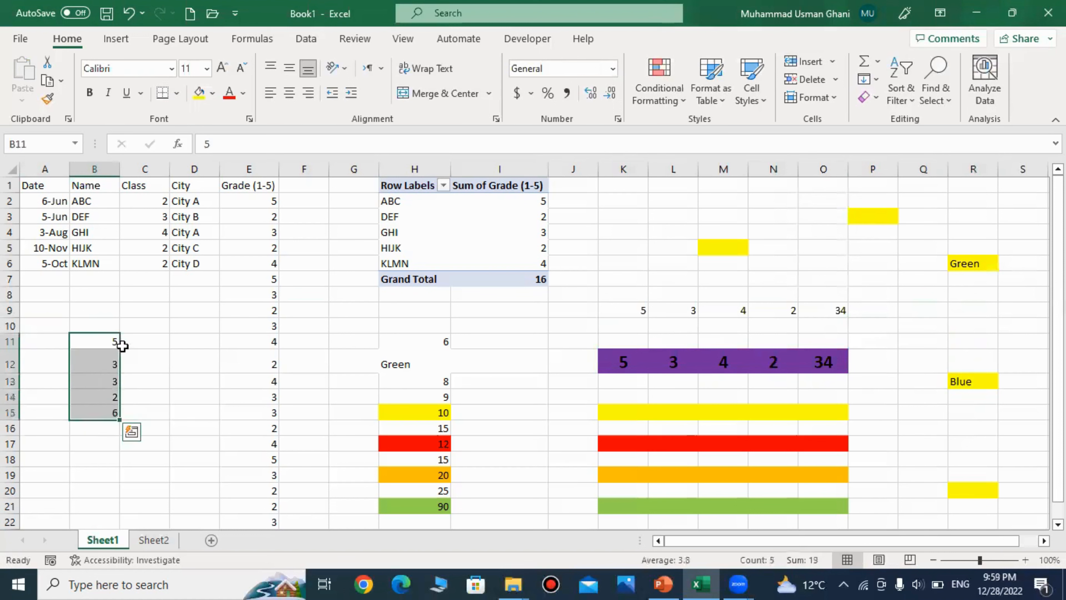
pyautogui.moveTo(108, 341); pyautogui.dragTo(108, 410)
pyautogui.moveTo(105, 339); pyautogui.dragTo(102, 407)
pyautogui.click(206, 382)
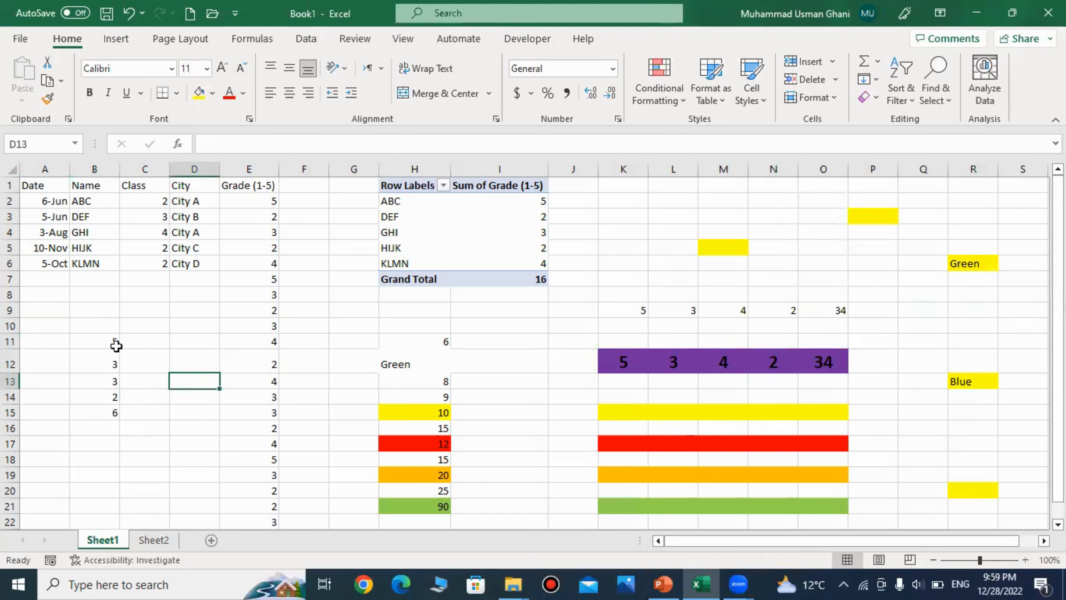
pyautogui.moveTo(107, 343); pyautogui.dragTo(108, 413)
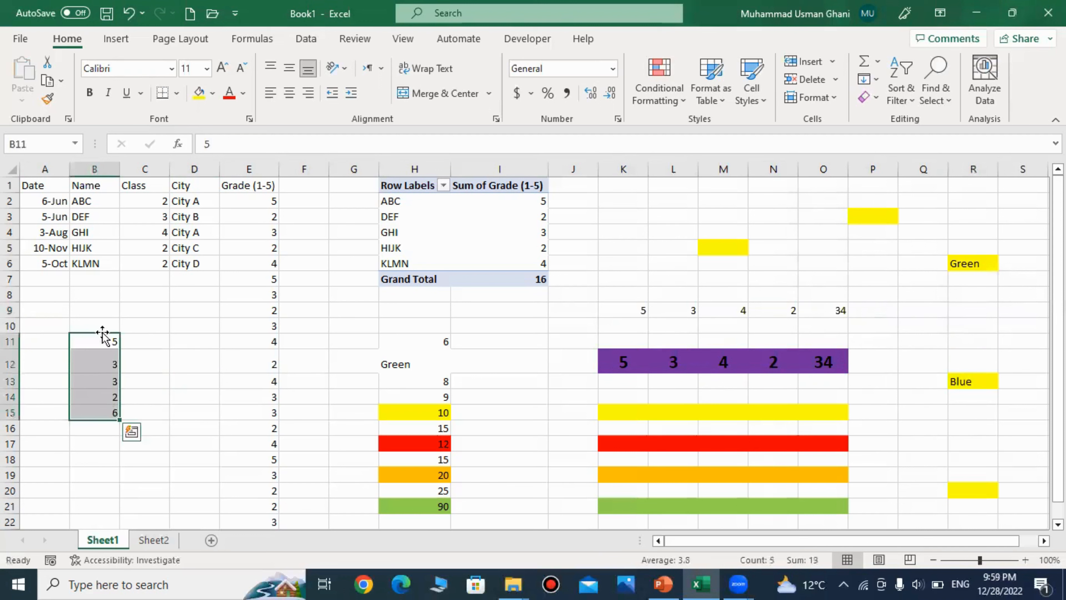
pyautogui.click(187, 340)
pyautogui.click(88, 313)
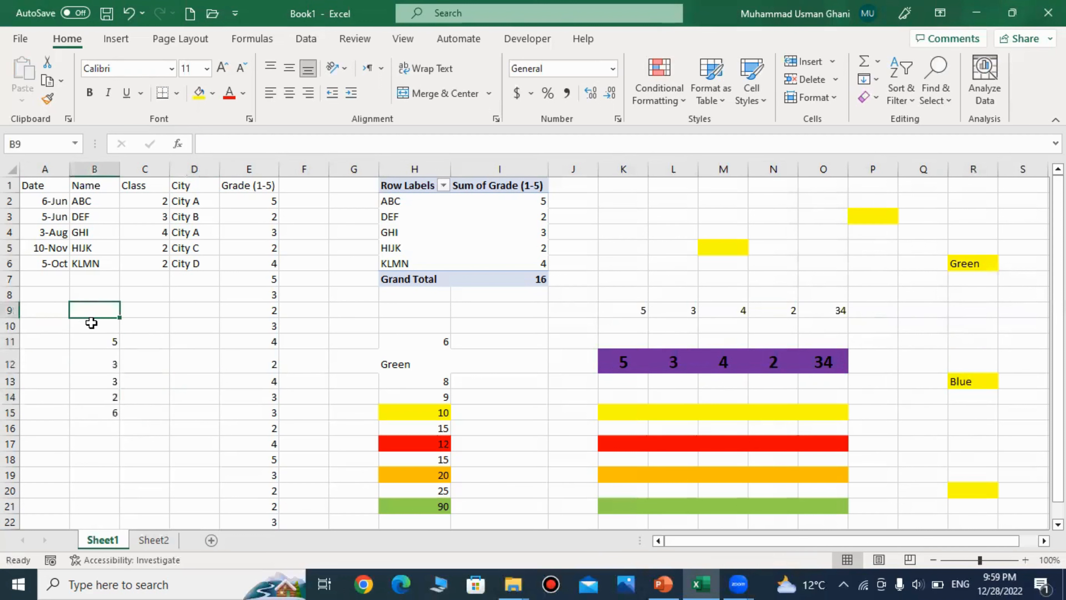
# Enter 5 in cell B9, above the column of numbers in B11:B15
pyautogui.write('5')
pyautogui.press('Return')
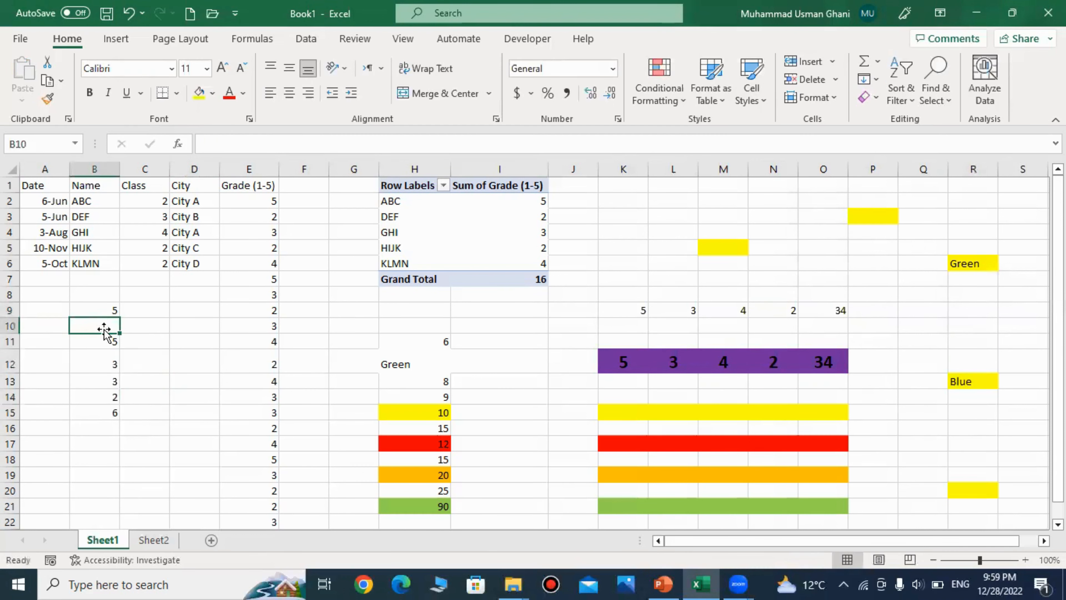
pyautogui.click(147, 353)
pyautogui.click(103, 341)
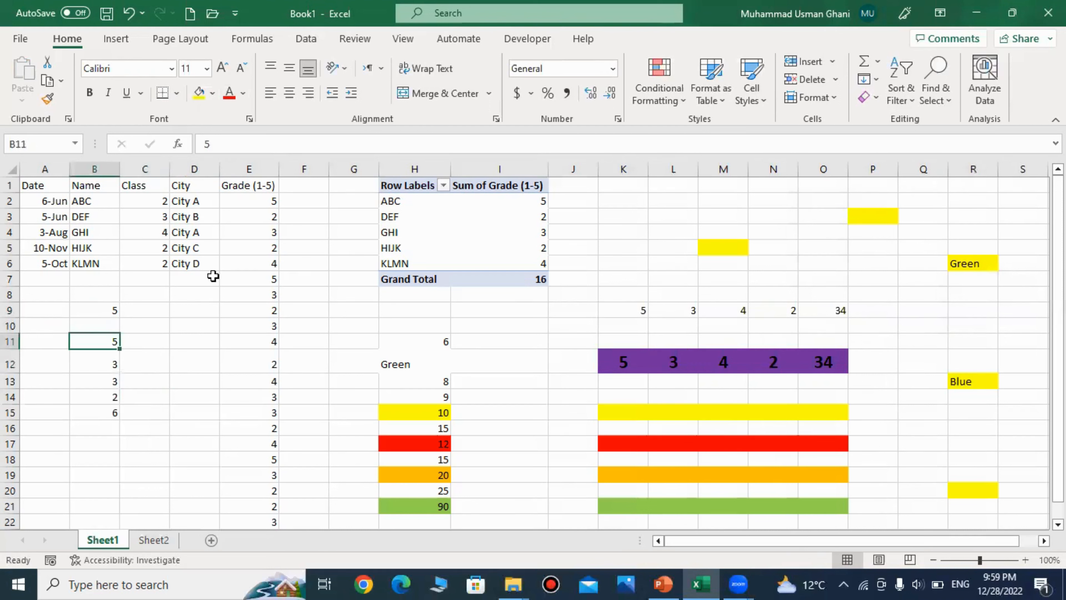
pyautogui.write('=5')
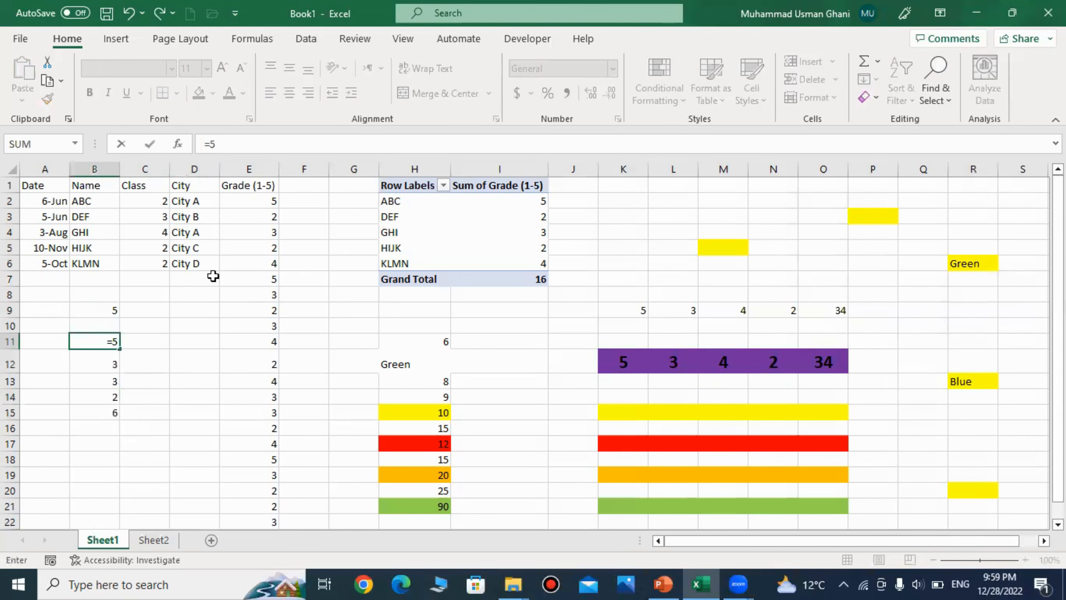
pyautogui.press('Escape')
pyautogui.click(198, 399)
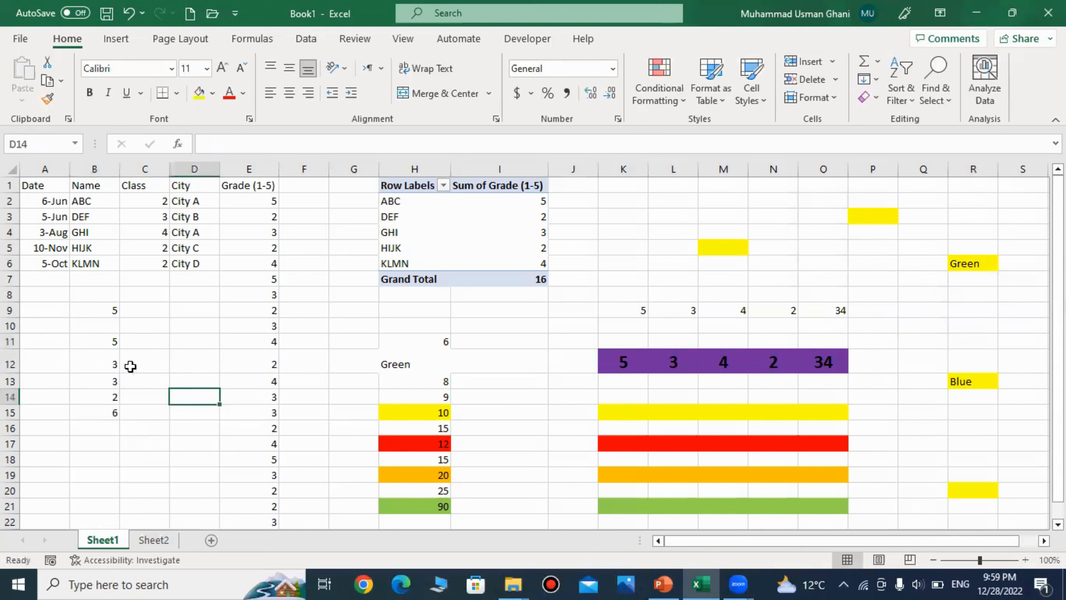
pyautogui.moveTo(111, 345); pyautogui.dragTo(109, 414)
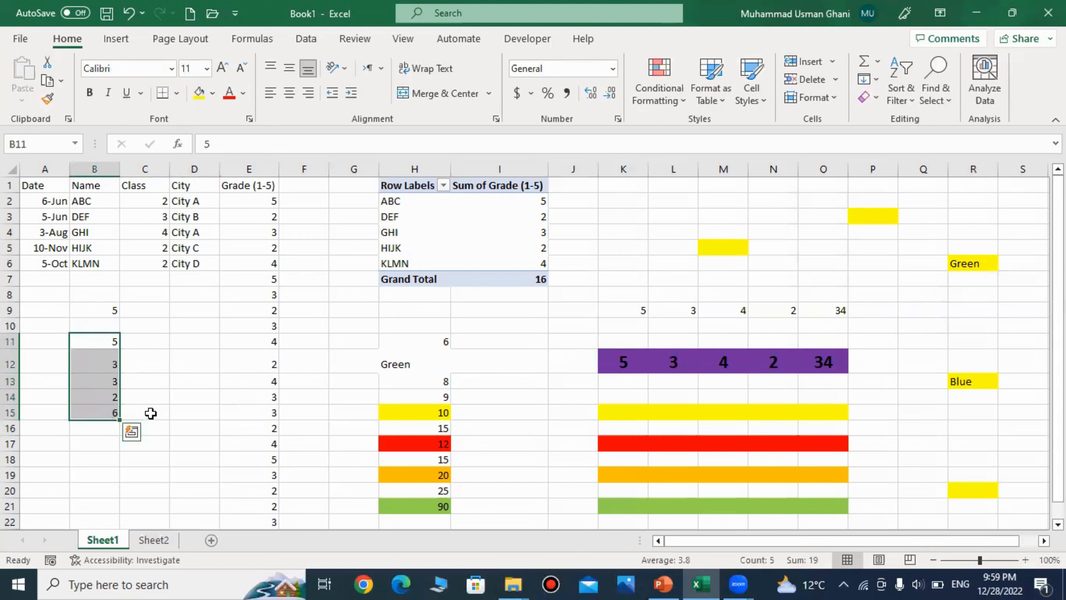
pyautogui.hotkey('alt', 'q')
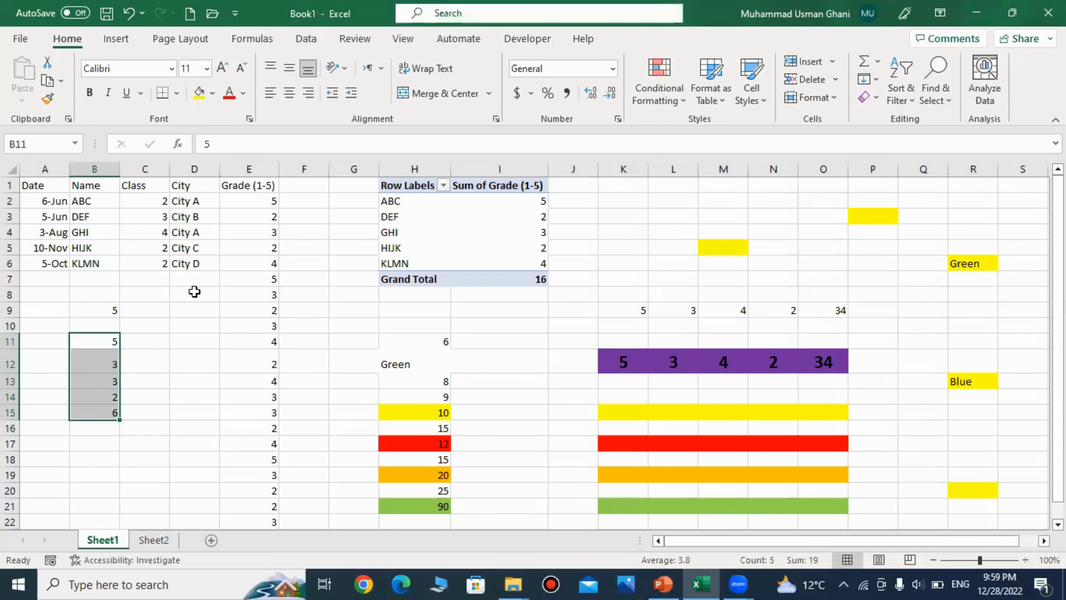
pyautogui.click(176, 338)
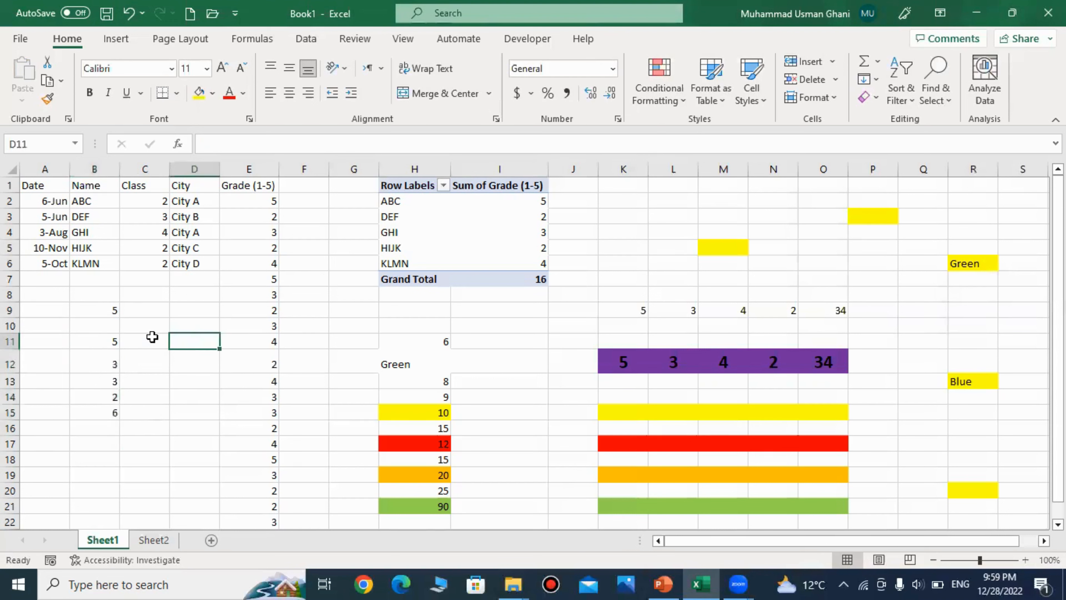
# Add the copied value of B9 to the numbers in B11:B15 with Paste Special's Add operation, and undo the addition
pyautogui.click(94, 309)
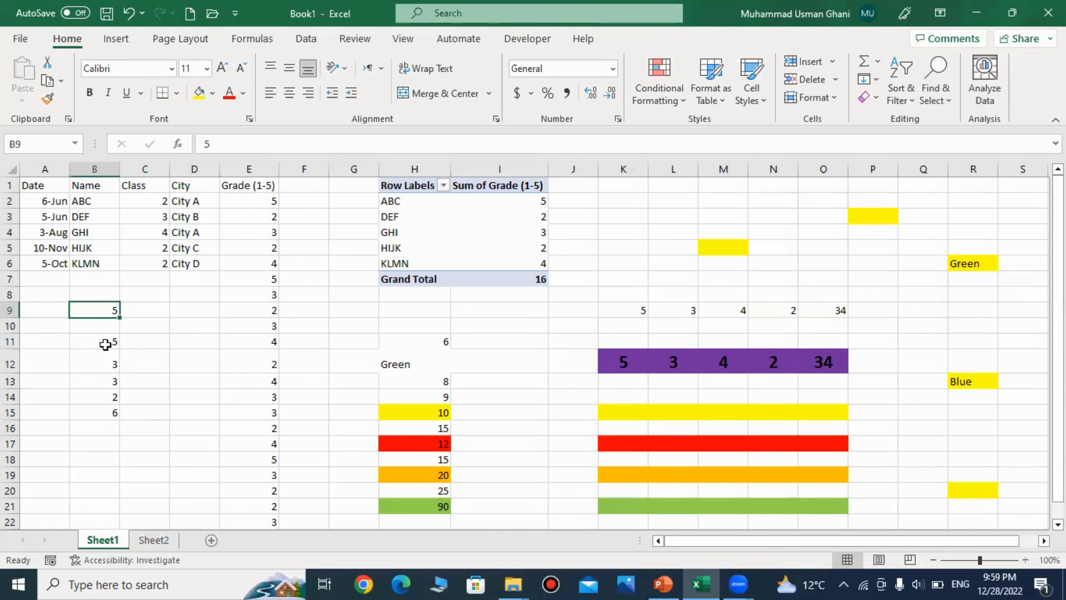
pyautogui.rightClick(104, 308)
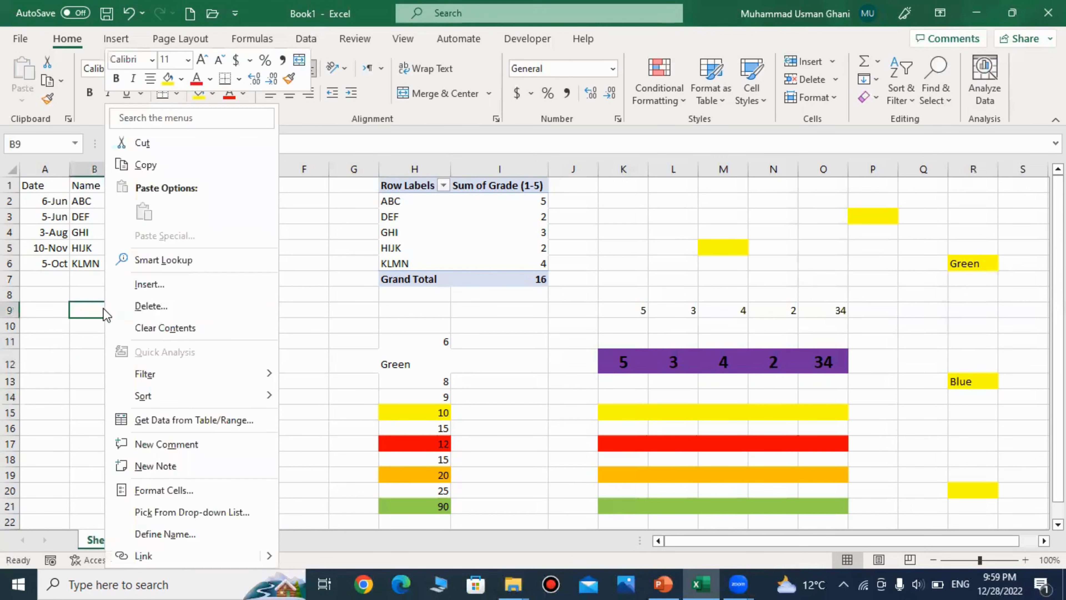
pyautogui.click(143, 166)
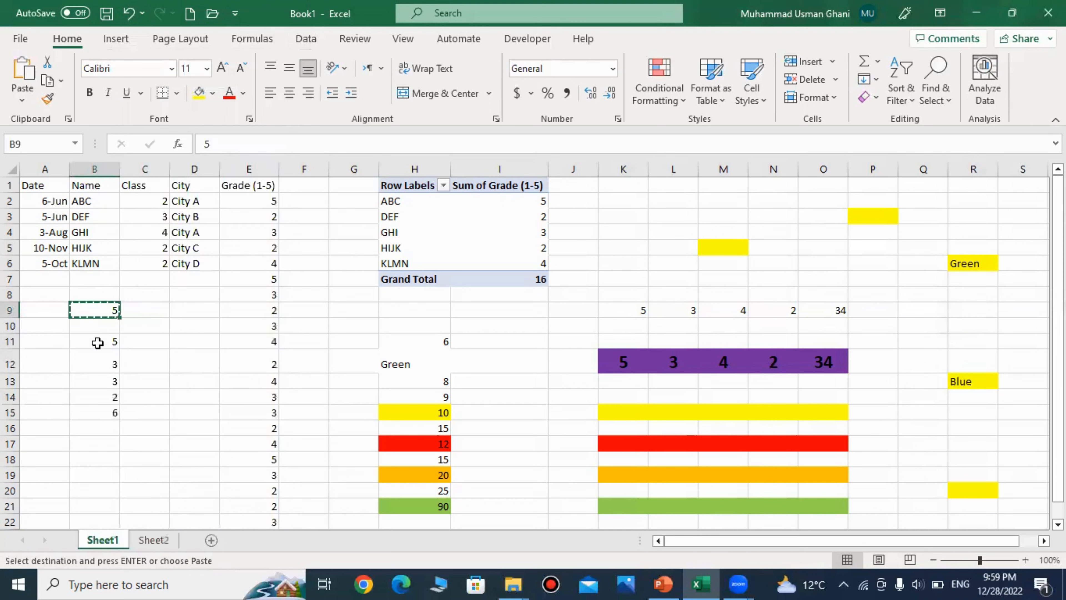
pyautogui.moveTo(99, 341); pyautogui.dragTo(100, 413)
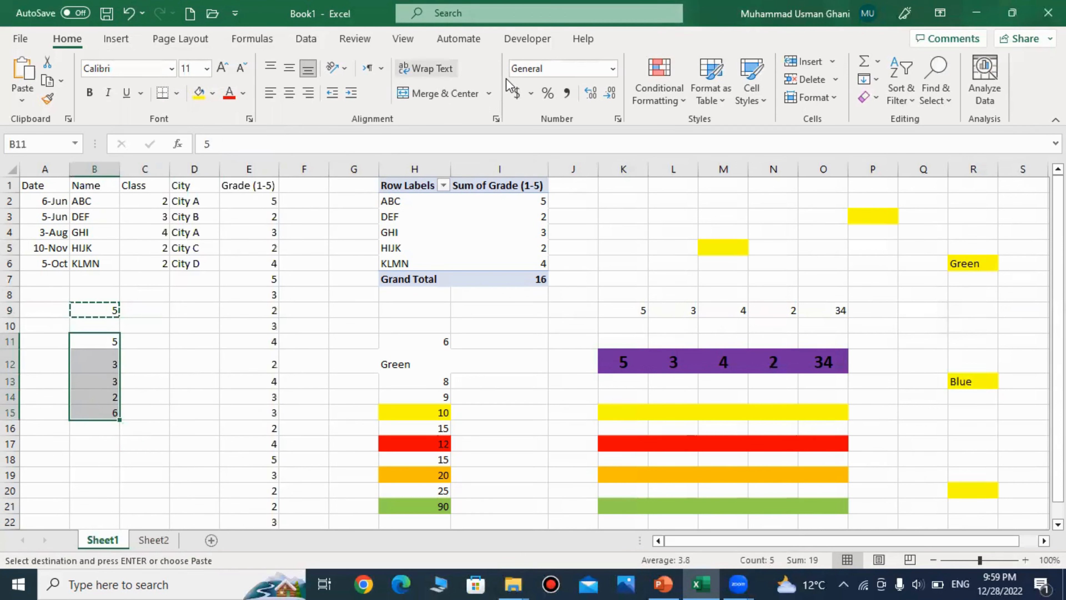
pyautogui.rightClick(86, 395)
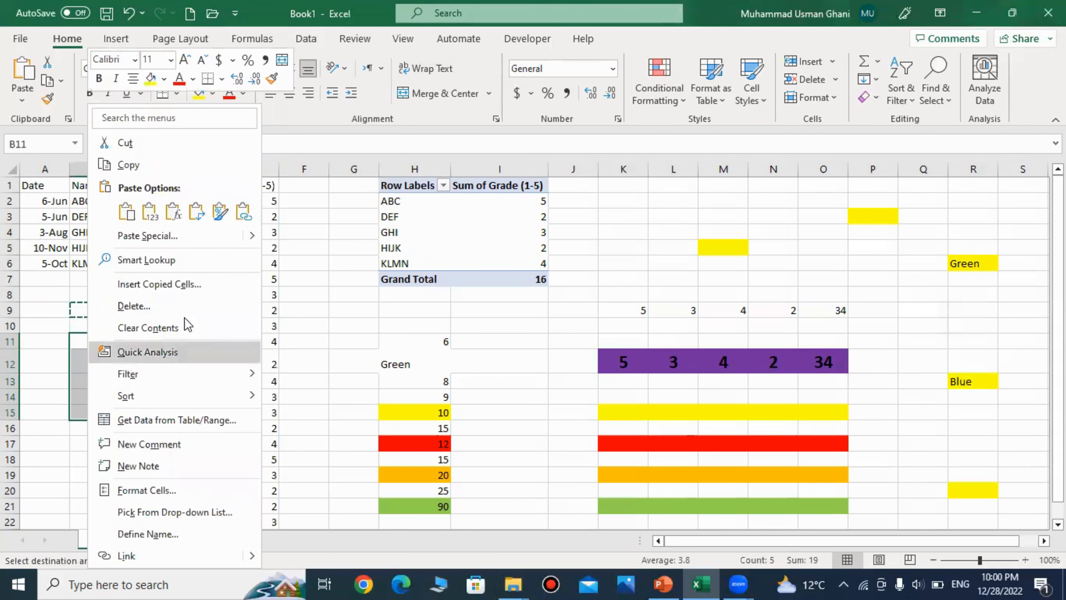
pyautogui.click(148, 235)
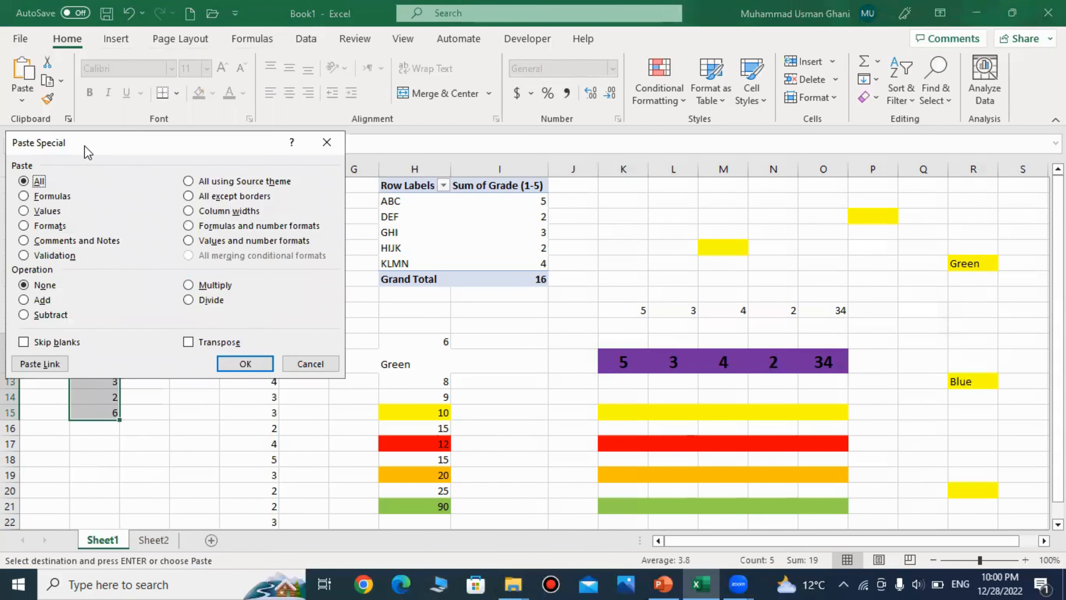
pyautogui.moveTo(84, 146); pyautogui.dragTo(248, 137)
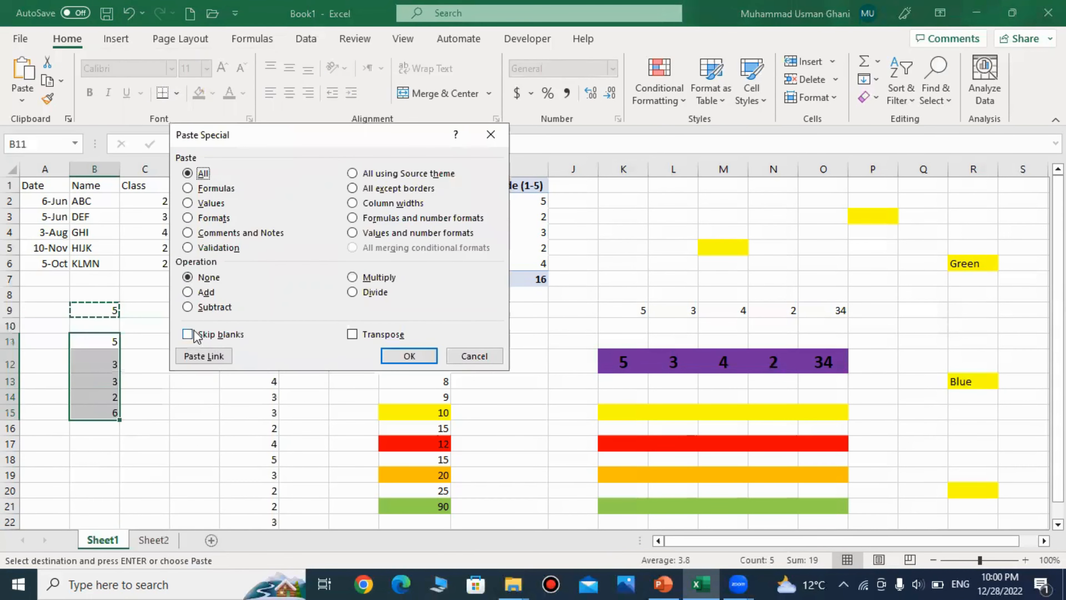
pyautogui.click(188, 293)
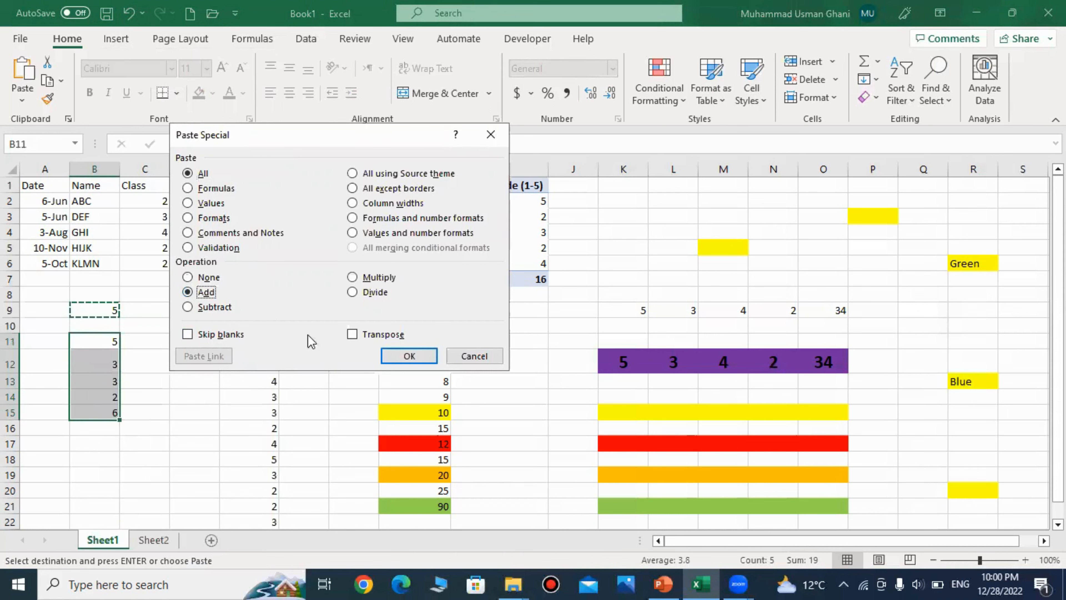
pyautogui.click(409, 357)
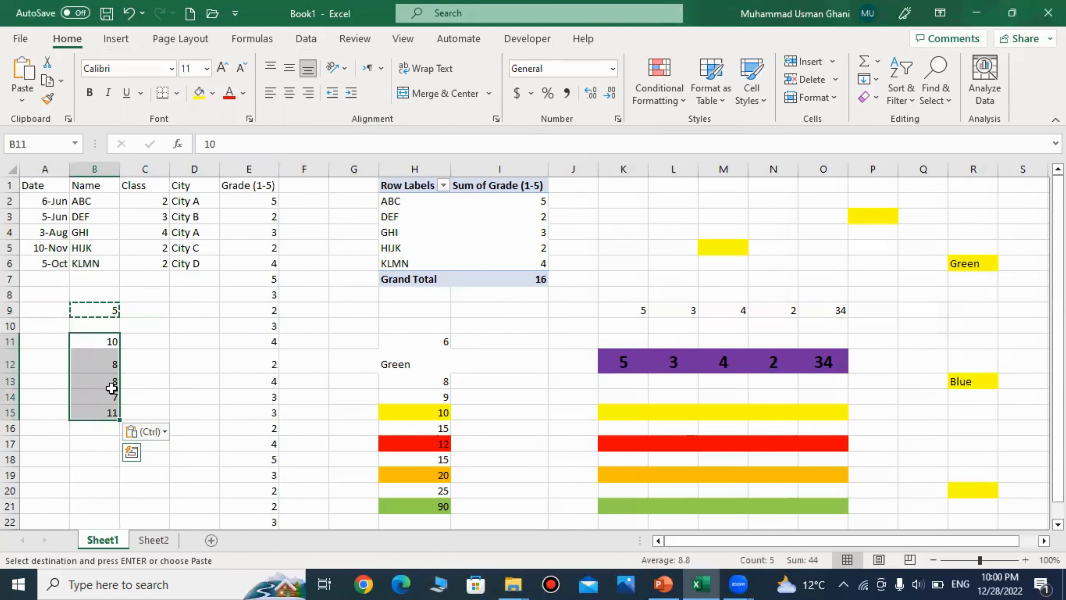
pyautogui.hotkey('ctrl', 'z')
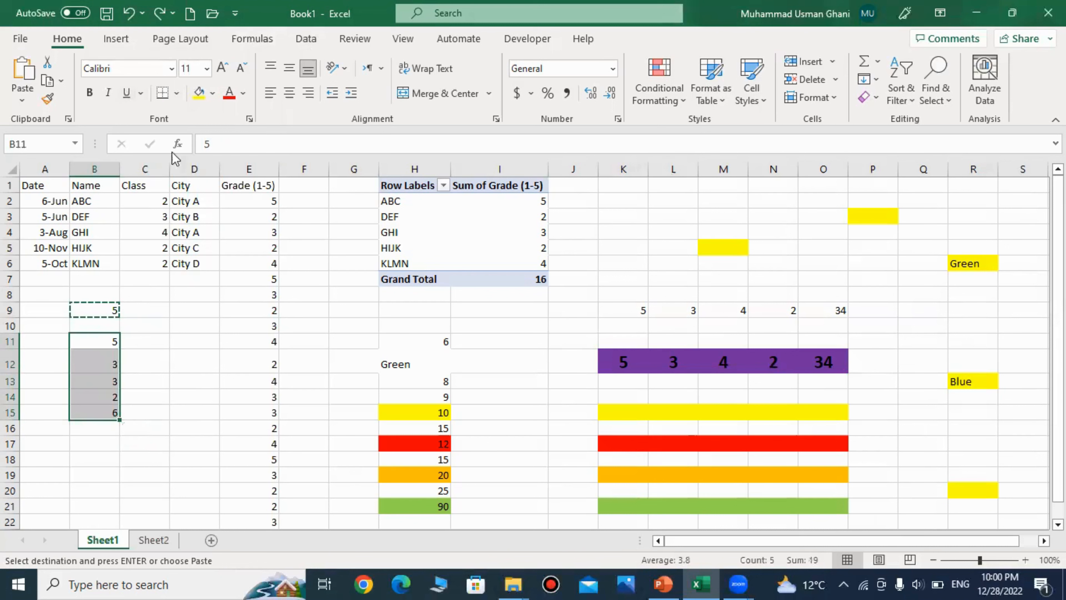
# Change the value in cell B9 to 2
pyautogui.click(88, 310)
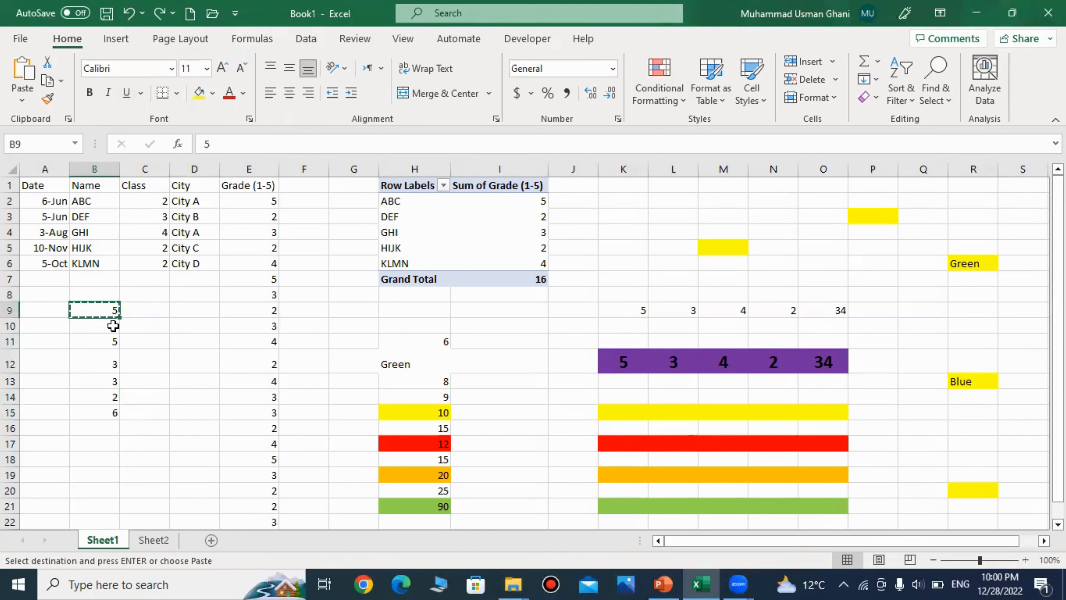
pyautogui.write('2')
pyautogui.press('Return')
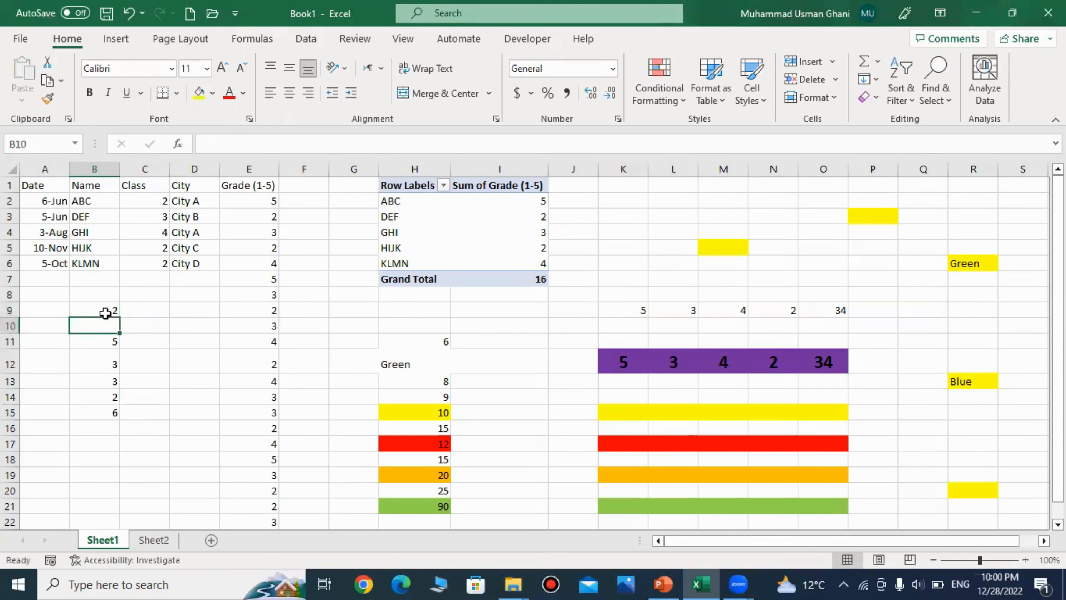
# Multiply the numbers in B11:B15 by the copied value of B9 with Paste Special's Multiply operation
pyautogui.click(110, 310)
pyautogui.hotkey('ctrl', 'c')
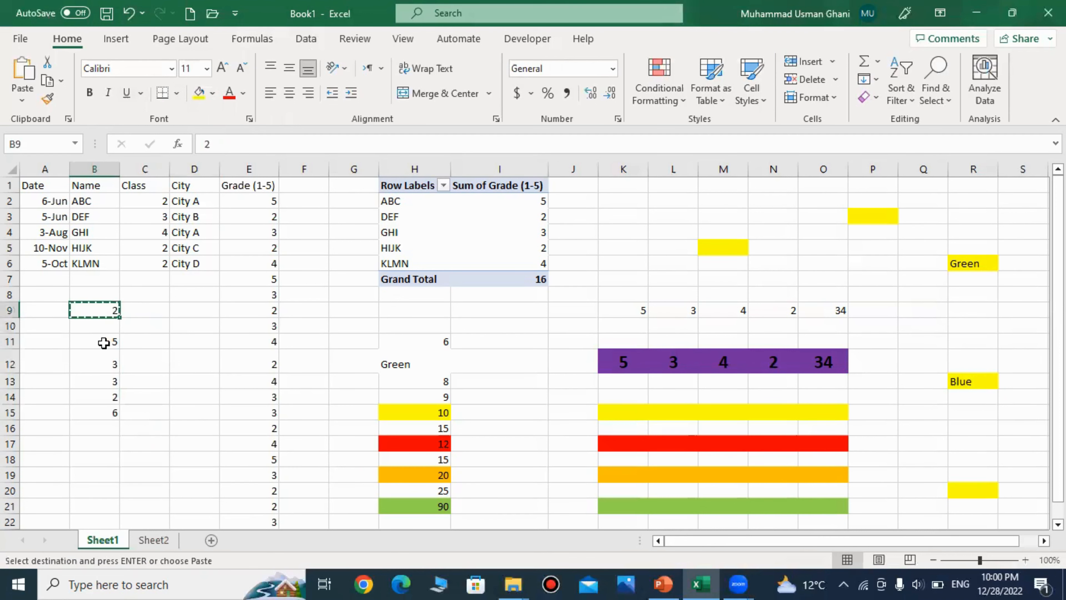
pyautogui.moveTo(104, 343); pyautogui.dragTo(102, 411)
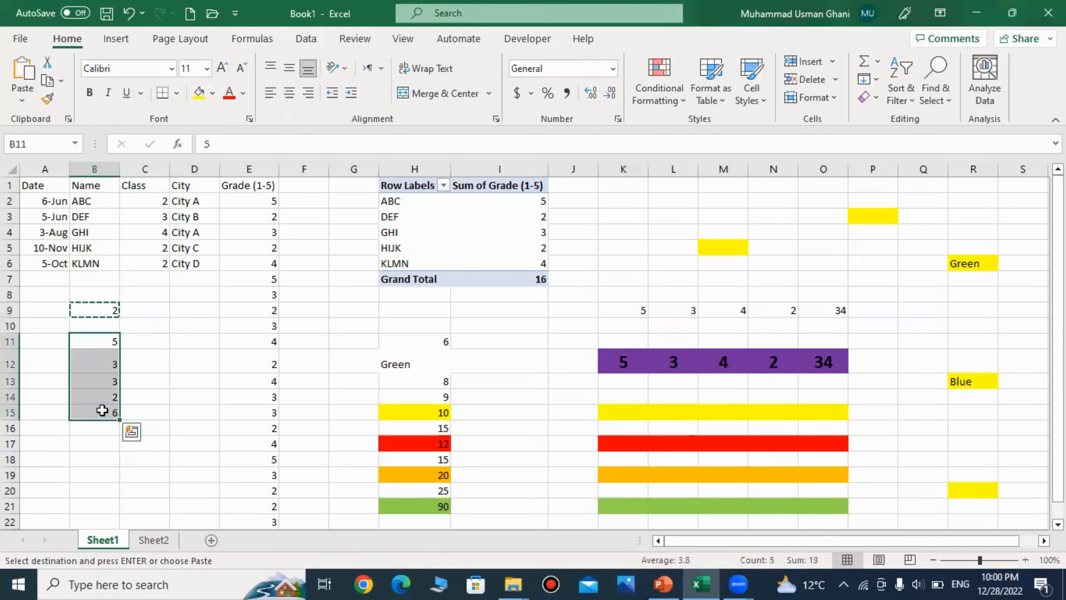
pyautogui.rightClick(103, 410)
pyautogui.click(162, 237)
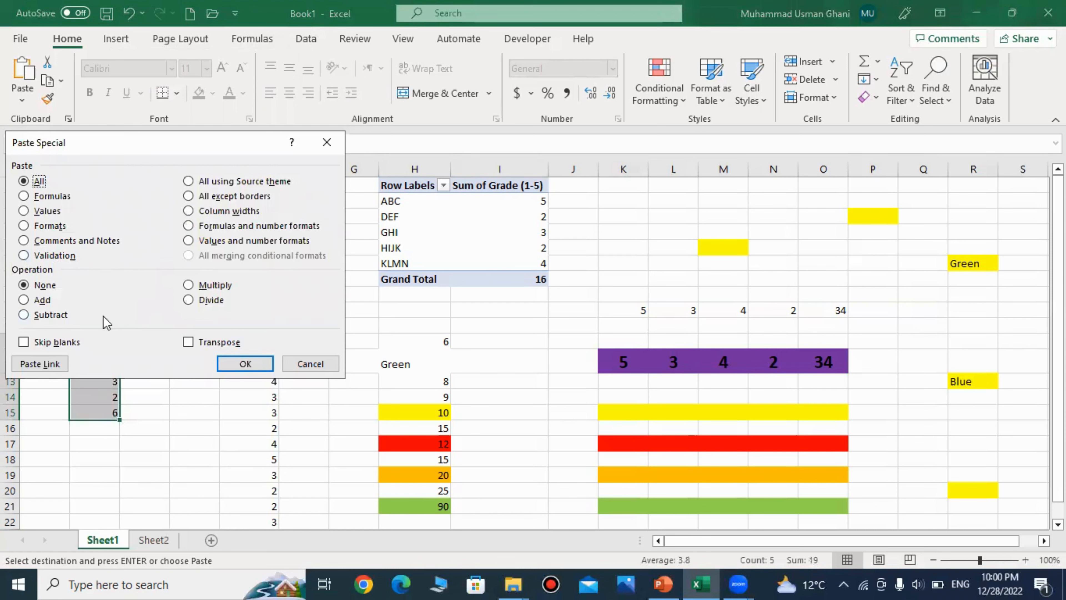
pyautogui.click(189, 285)
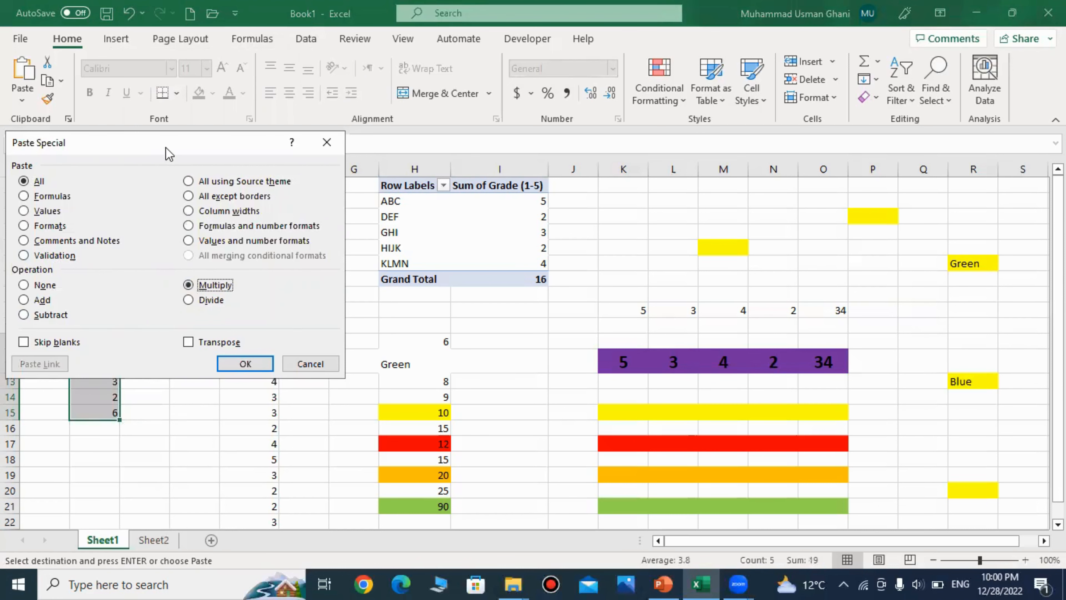
pyautogui.moveTo(177, 141); pyautogui.dragTo(507, 158)
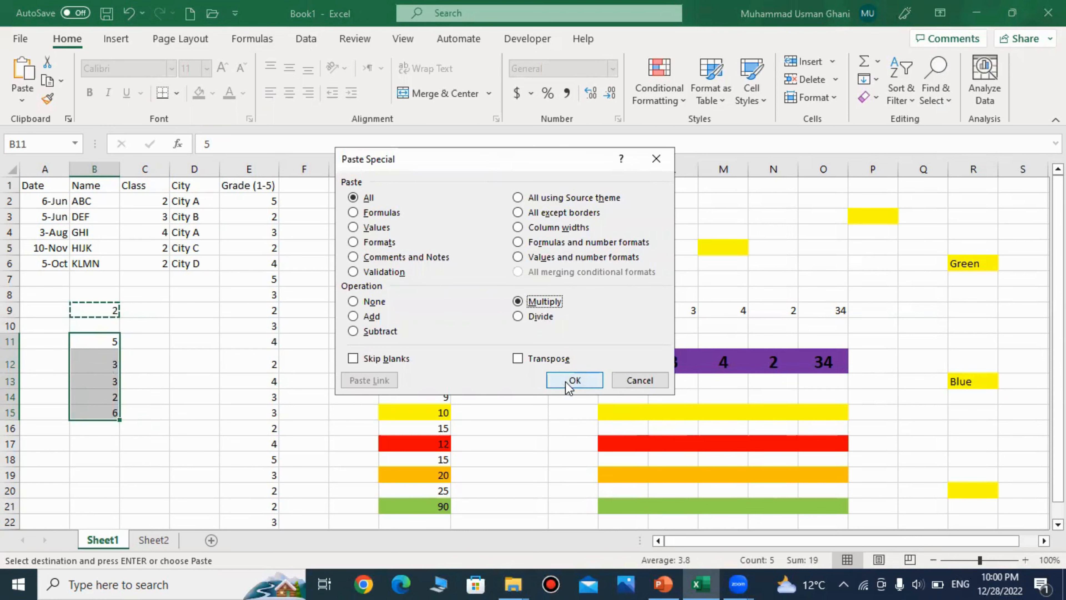
pyautogui.click(574, 380)
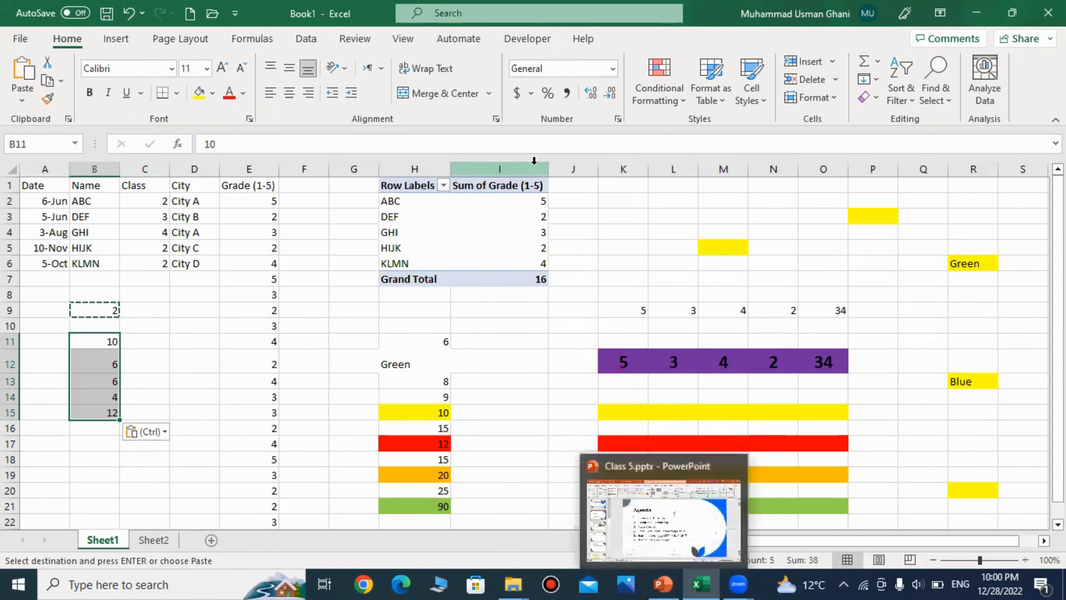
# Switch to PowerPoint to check the Agenda slide of Class 5.pptx, and return to the Book1 workbook in Excel
pyautogui.click(664, 584)
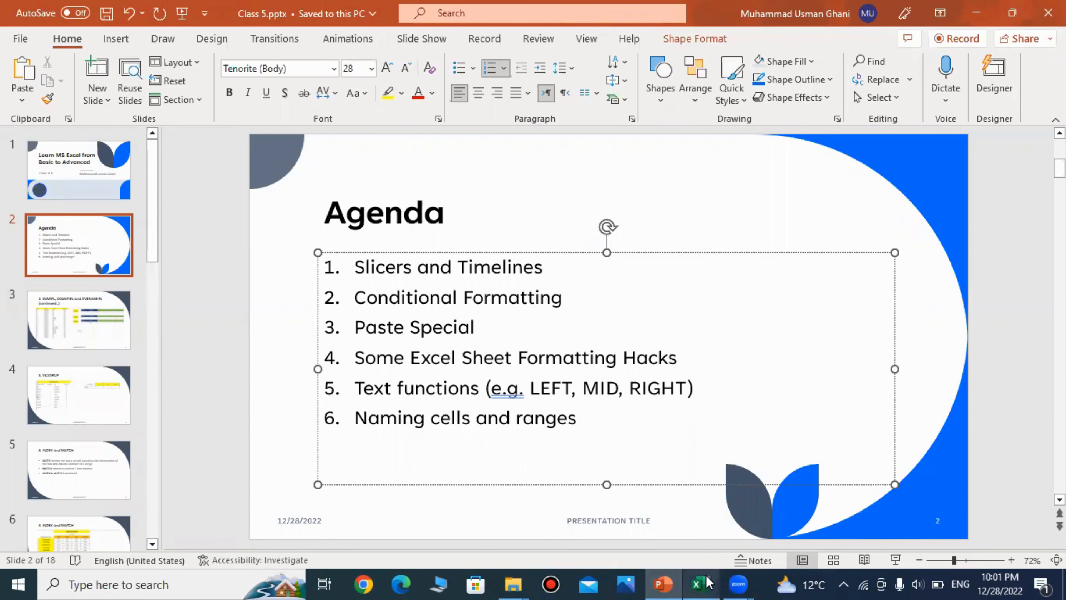
pyautogui.moveTo(710, 584)
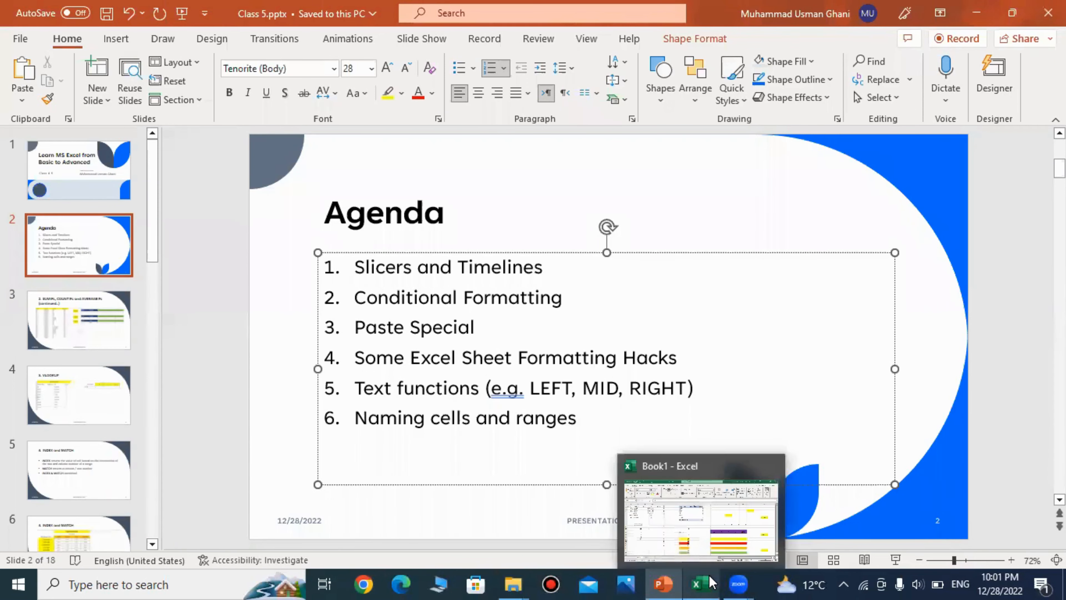
pyautogui.click(688, 542)
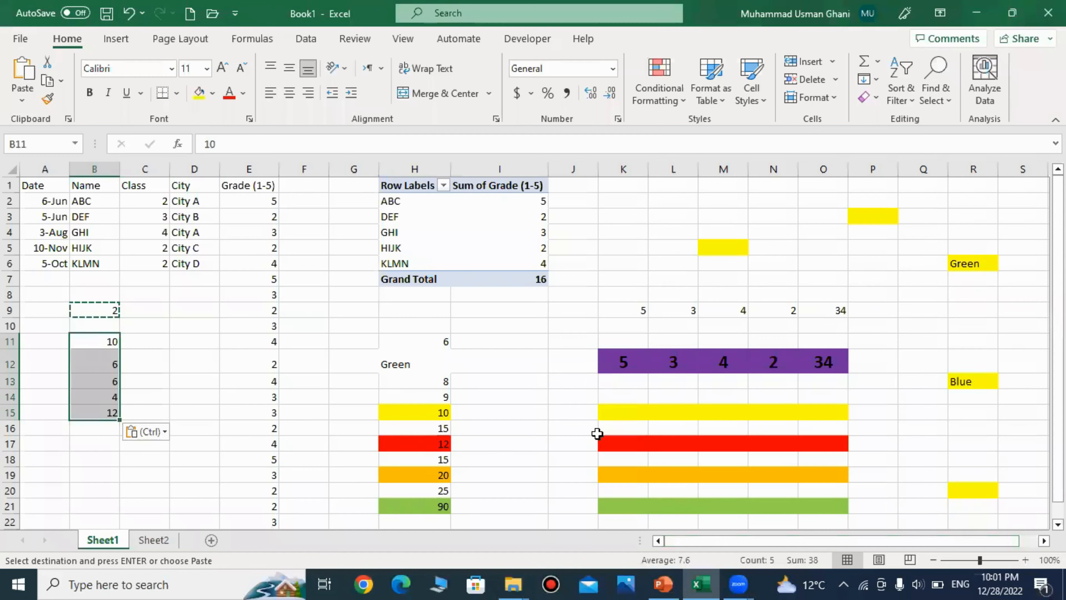
# Delete the contents of all cells on Sheet1
pyautogui.click(527, 353)
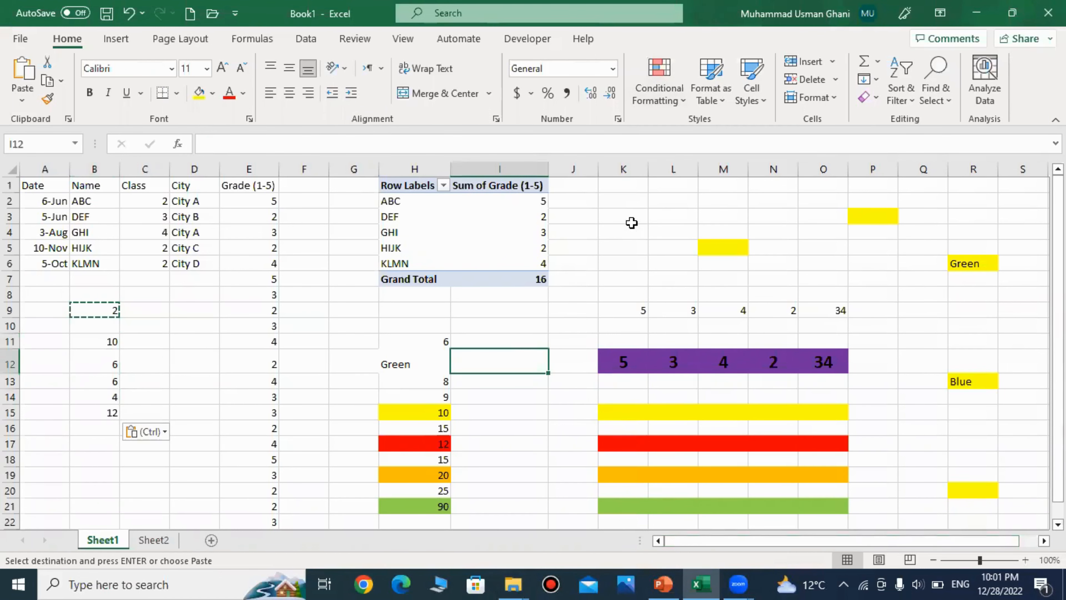
pyautogui.hotkey('ctrl', 'a')
pyautogui.press('Delete')
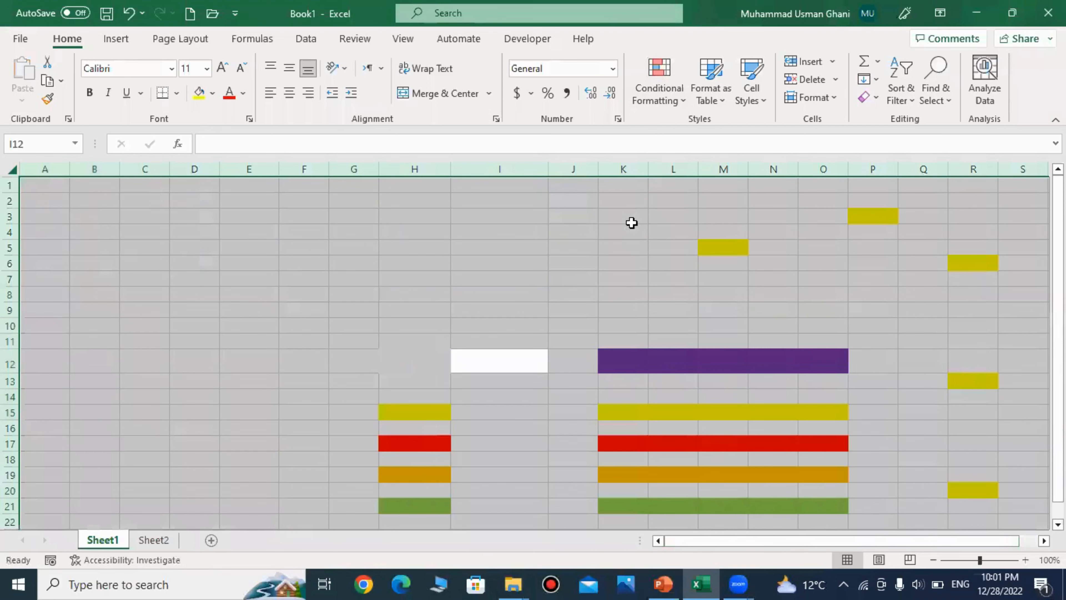
# Apply a white fill over all cells on Sheet1 to cover the coloured cells
pyautogui.click(213, 93)
pyautogui.click(229, 264)
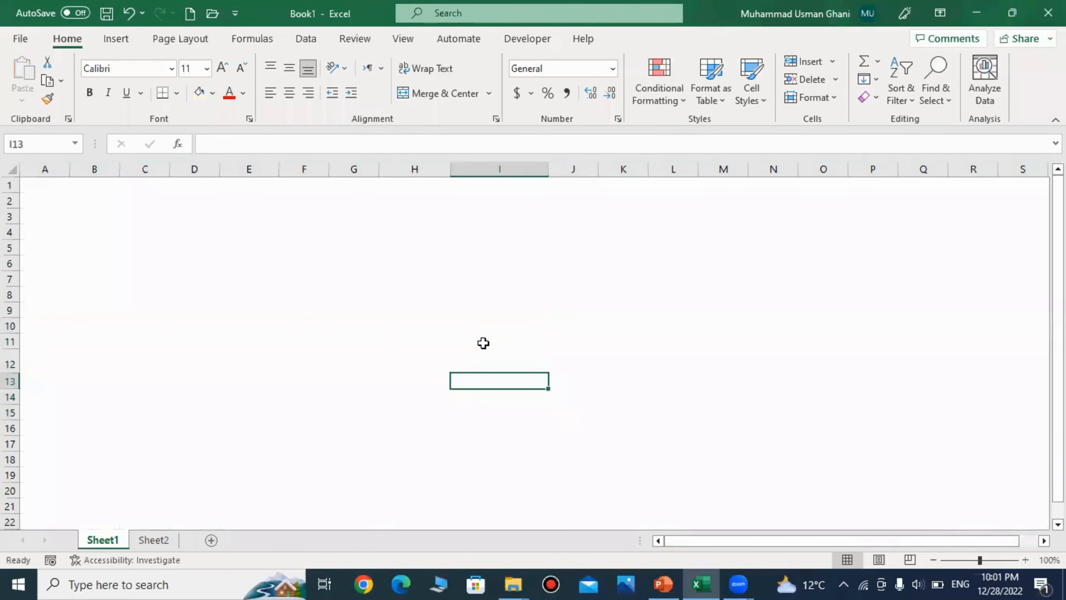
pyautogui.click(484, 341)
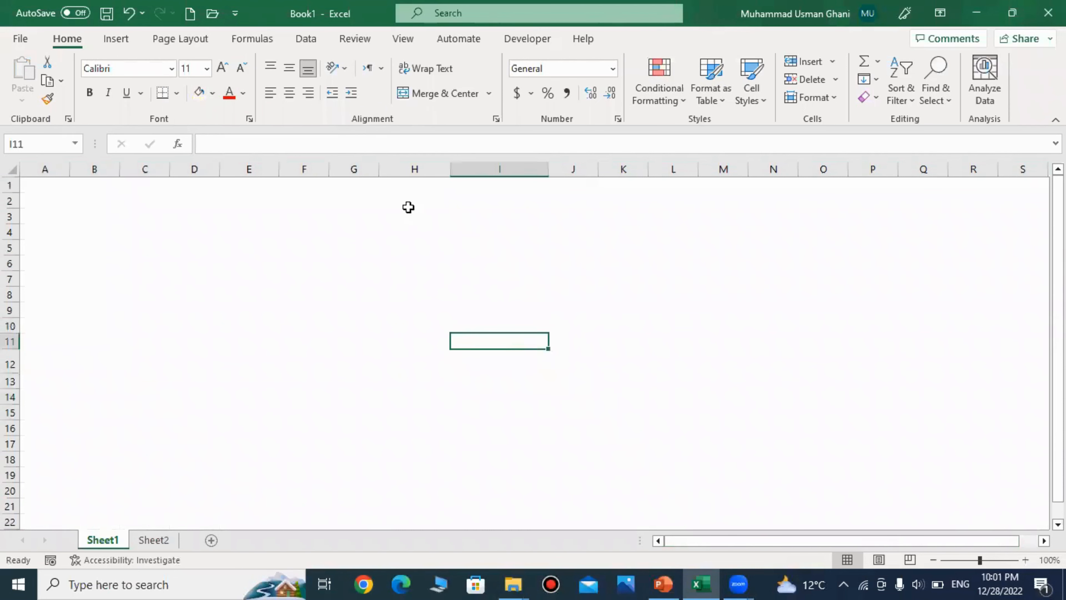
# Remove the fill colour from all cells on Sheet1 with No Fill
pyautogui.hotkey('ctrl', 'a')
pyautogui.click(213, 93)
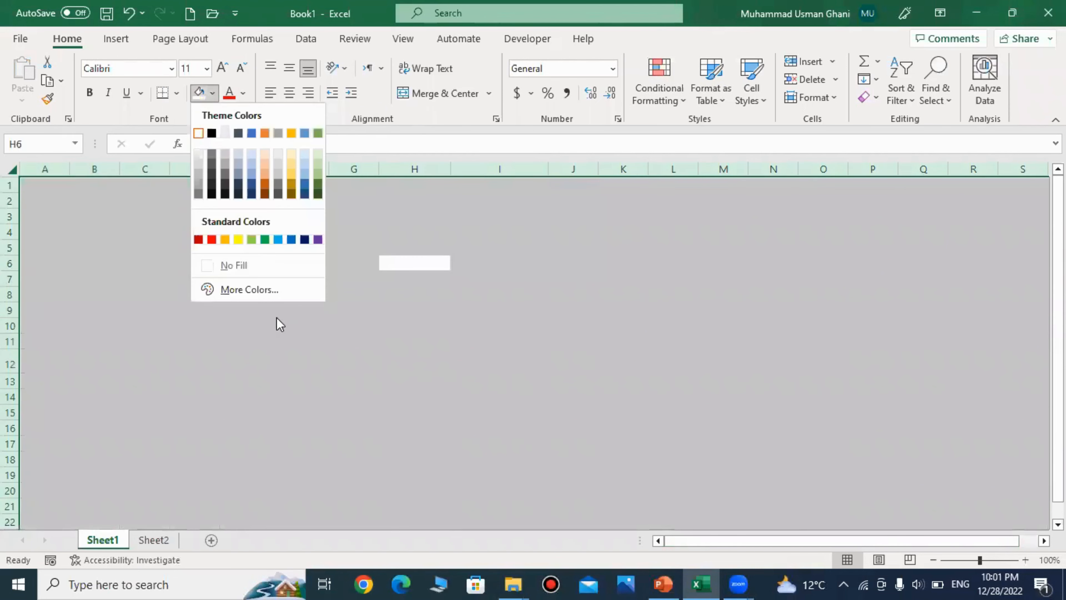
pyautogui.click(248, 270)
pyautogui.click(306, 396)
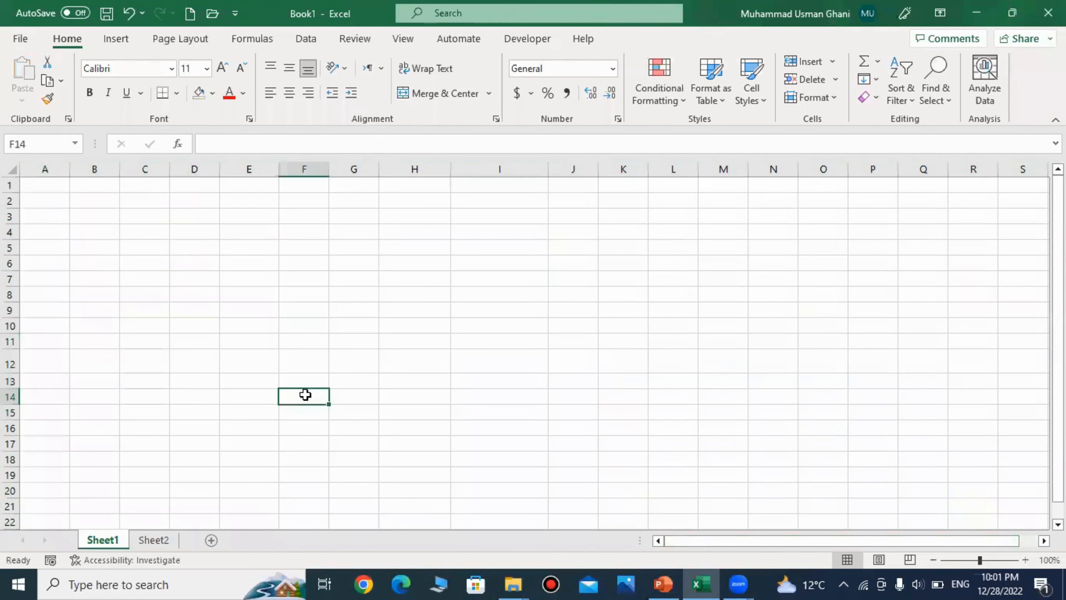
pyautogui.click(341, 324)
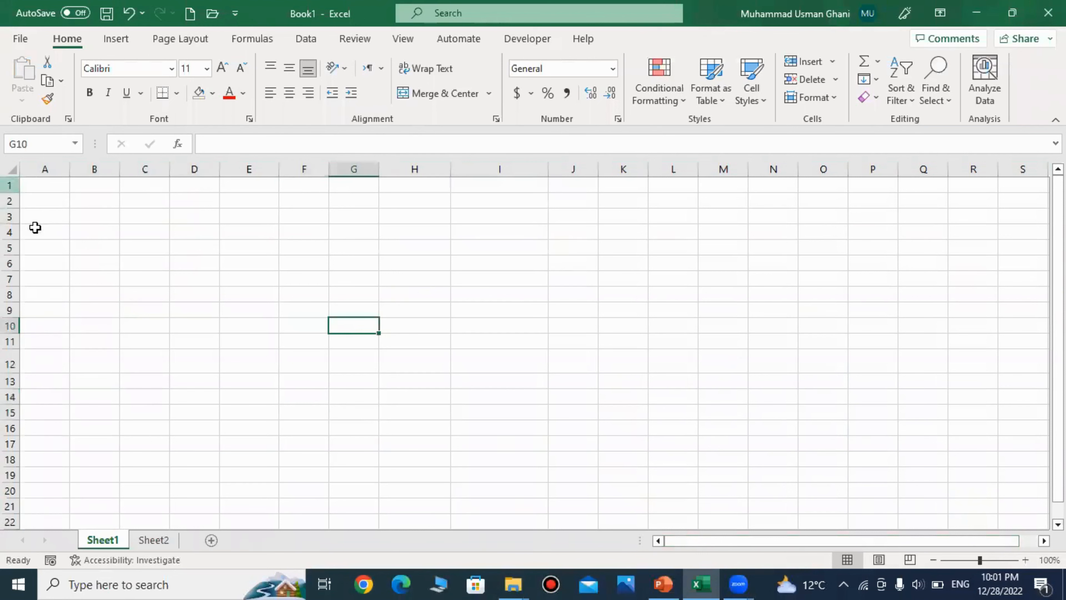
pyautogui.click(36, 247)
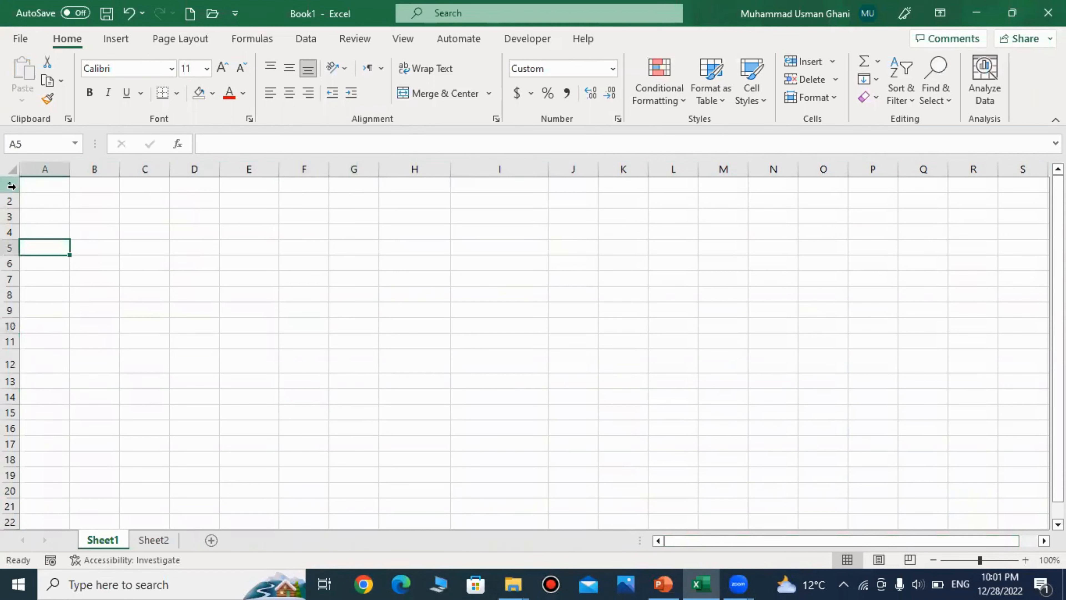
pyautogui.click(41, 216)
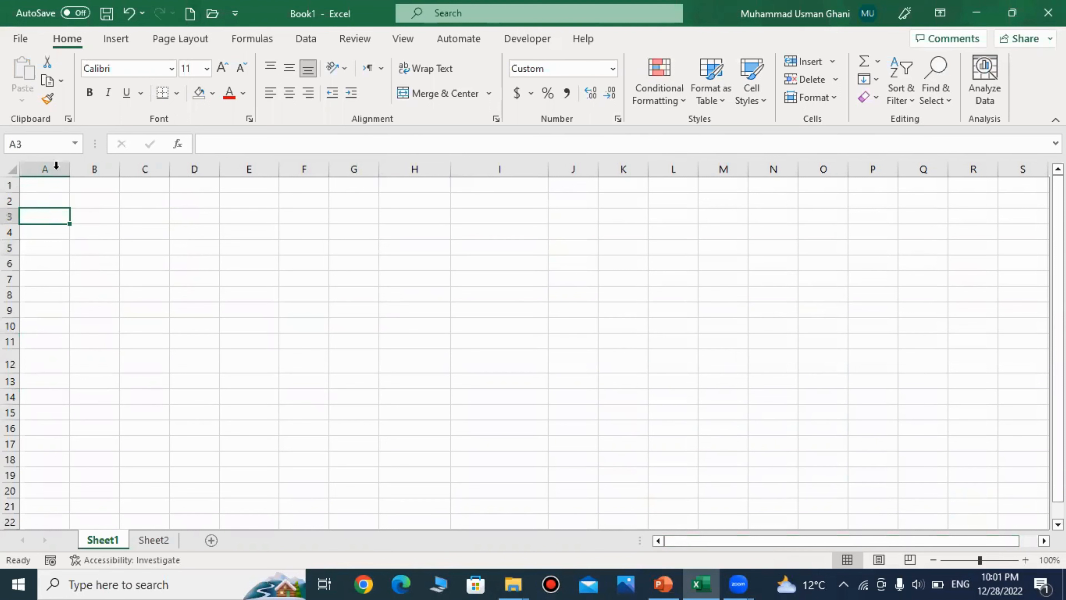
pyautogui.click(55, 201)
pyautogui.click(10, 192)
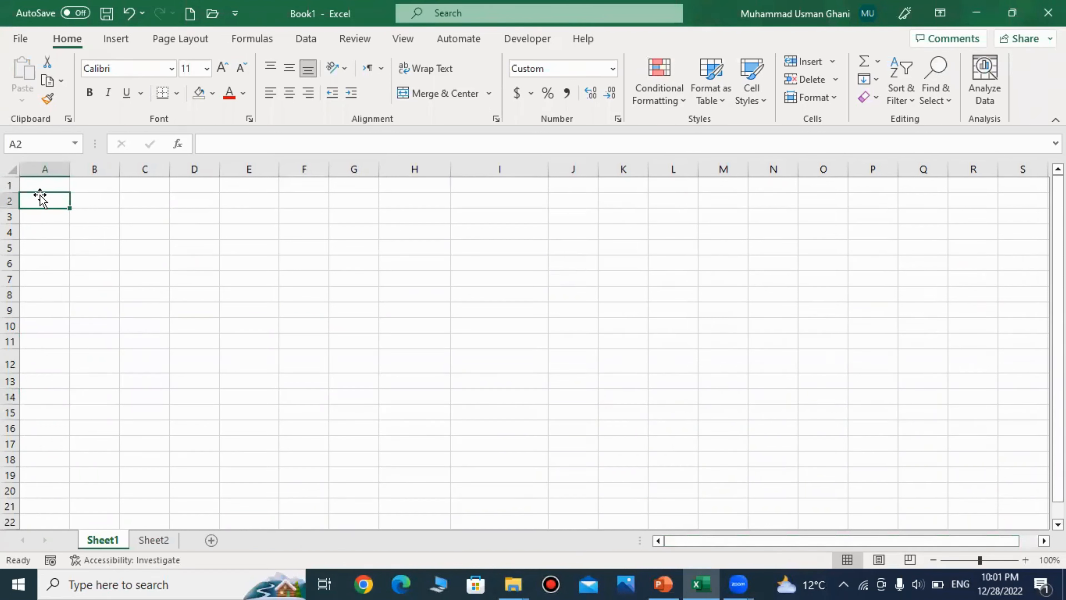
pyautogui.click(96, 233)
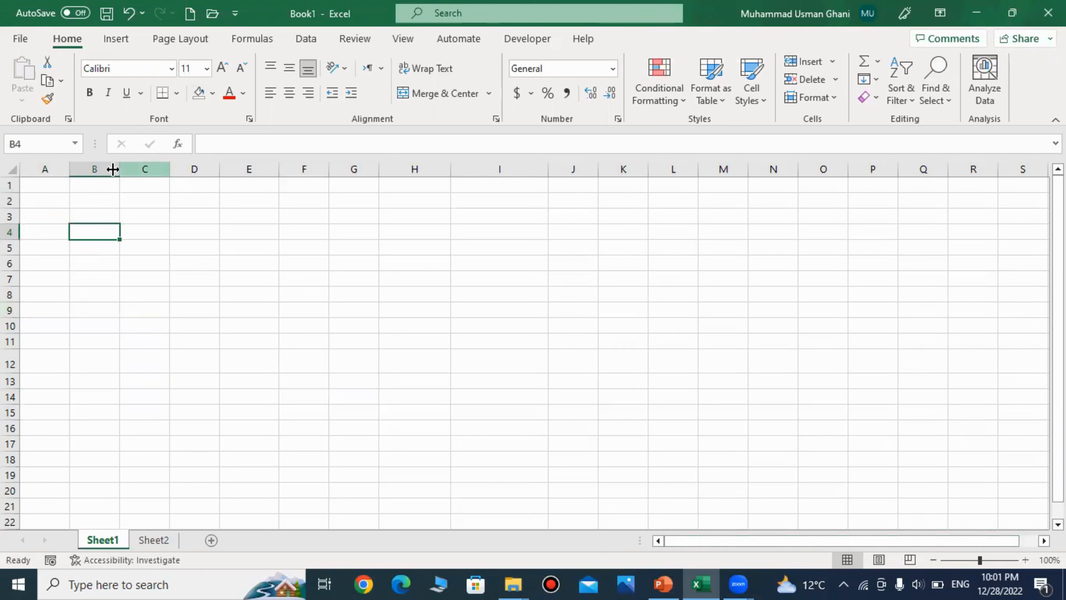
pyautogui.click(158, 279)
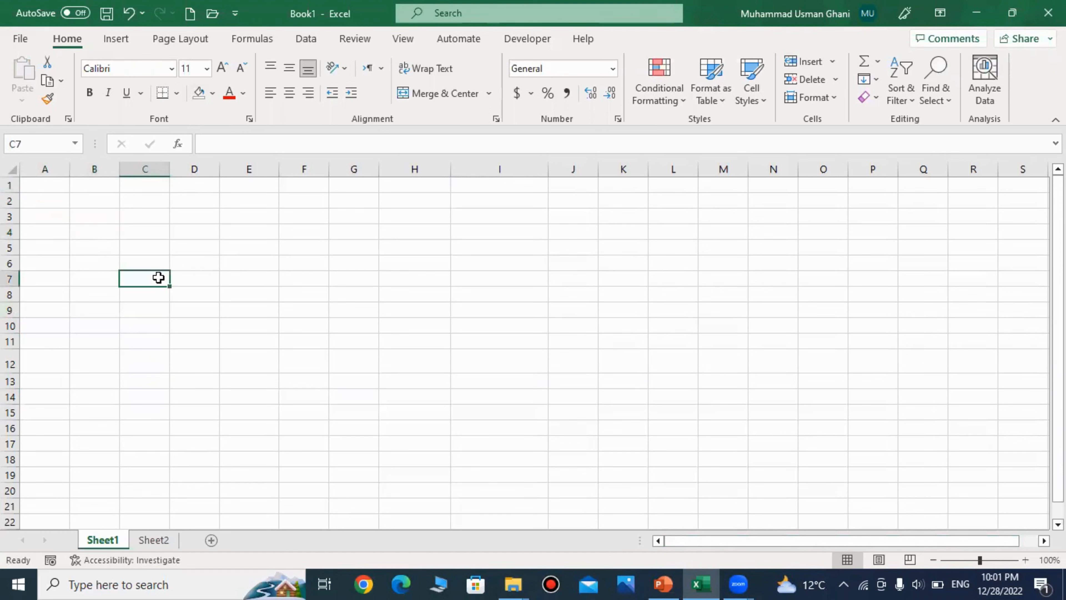
# Set the height of row 5 on Sheet1 to 25
pyautogui.click(11, 247)
pyautogui.rightClick(11, 248)
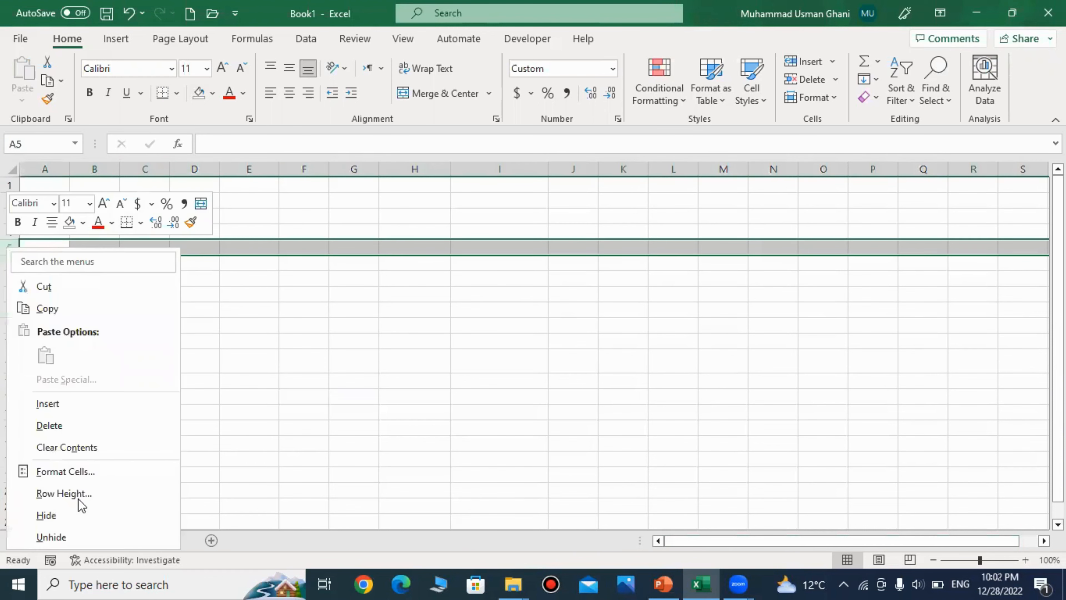
pyautogui.click(63, 492)
pyautogui.write('25')
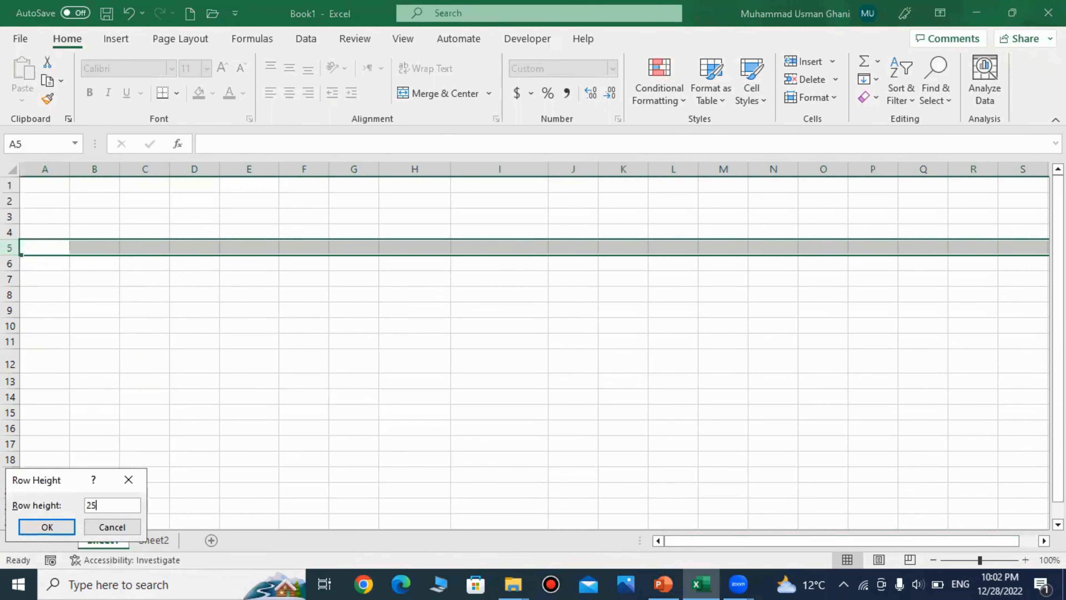
pyautogui.press('Return')
pyautogui.click(93, 277)
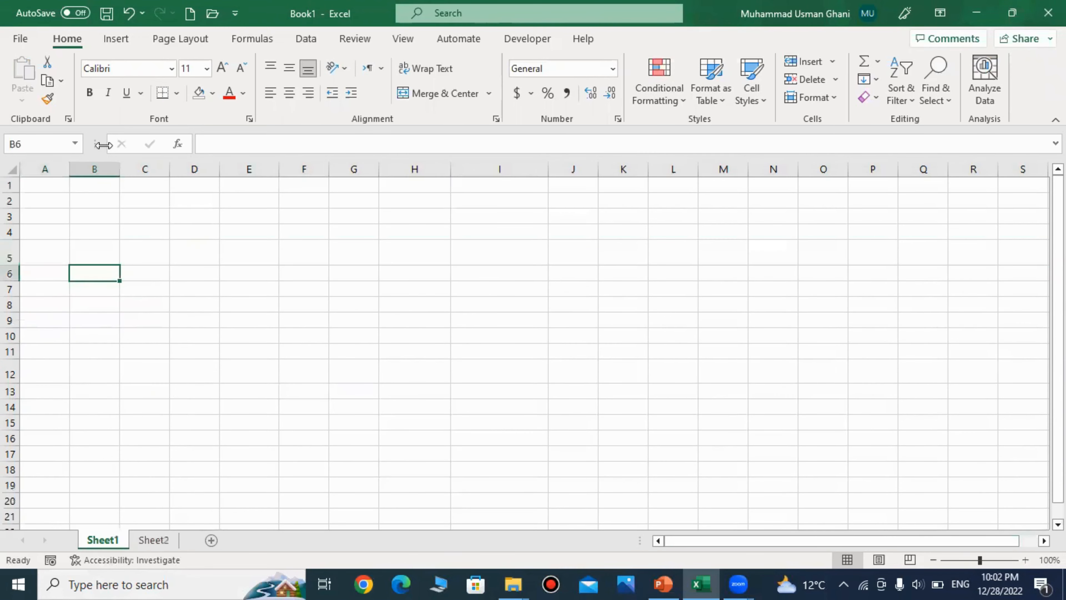
# Set the width of column B on Sheet1 to 17
pyautogui.click(98, 160)
pyautogui.rightClick(98, 161)
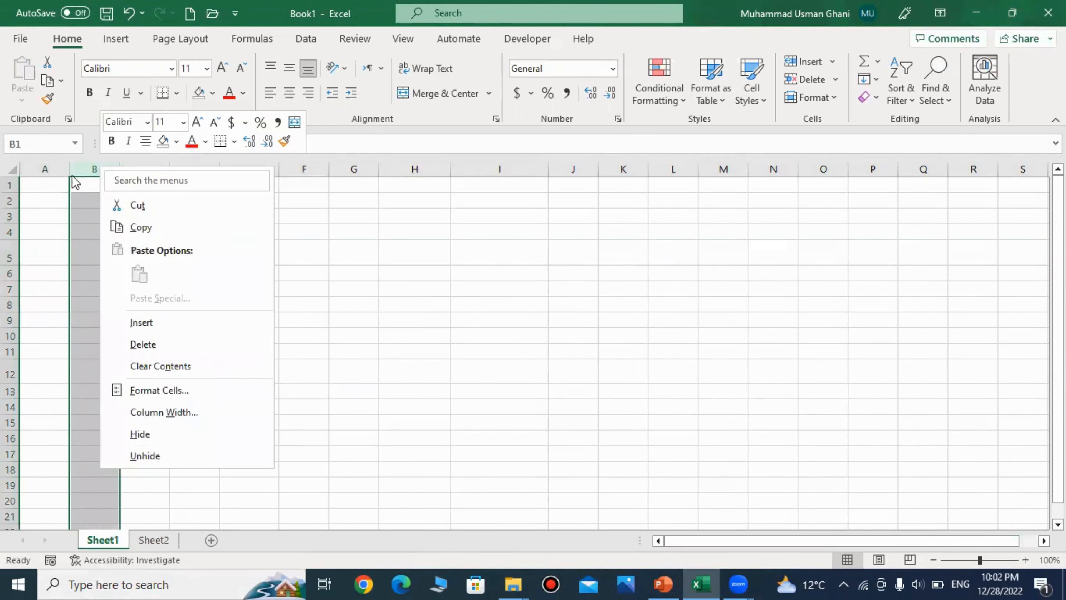
pyautogui.press('Escape')
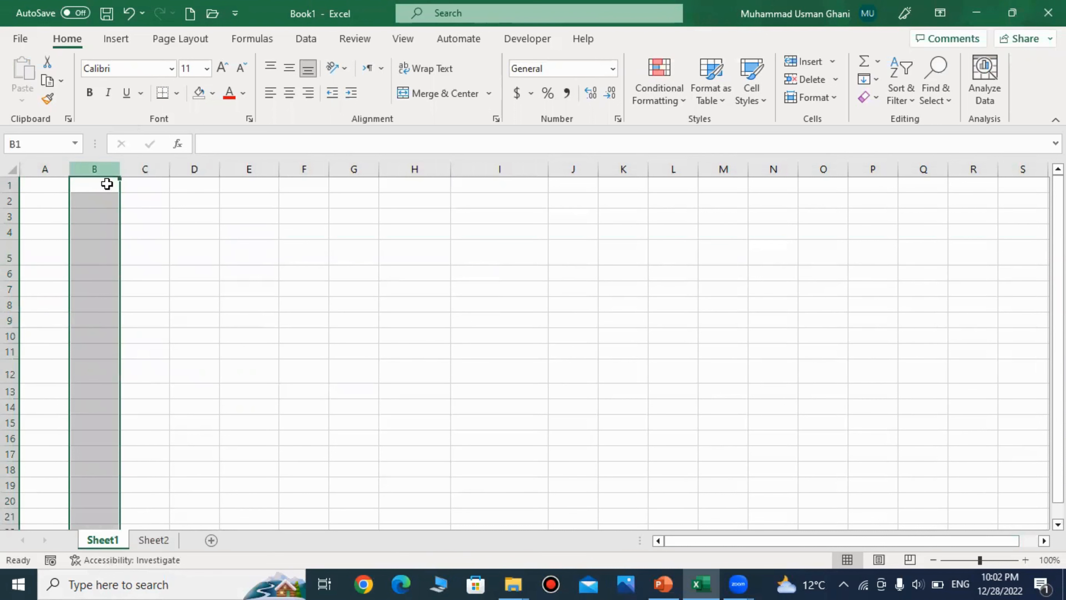
pyautogui.click(103, 184)
pyautogui.click(94, 164)
pyautogui.rightClick(97, 176)
pyautogui.click(173, 417)
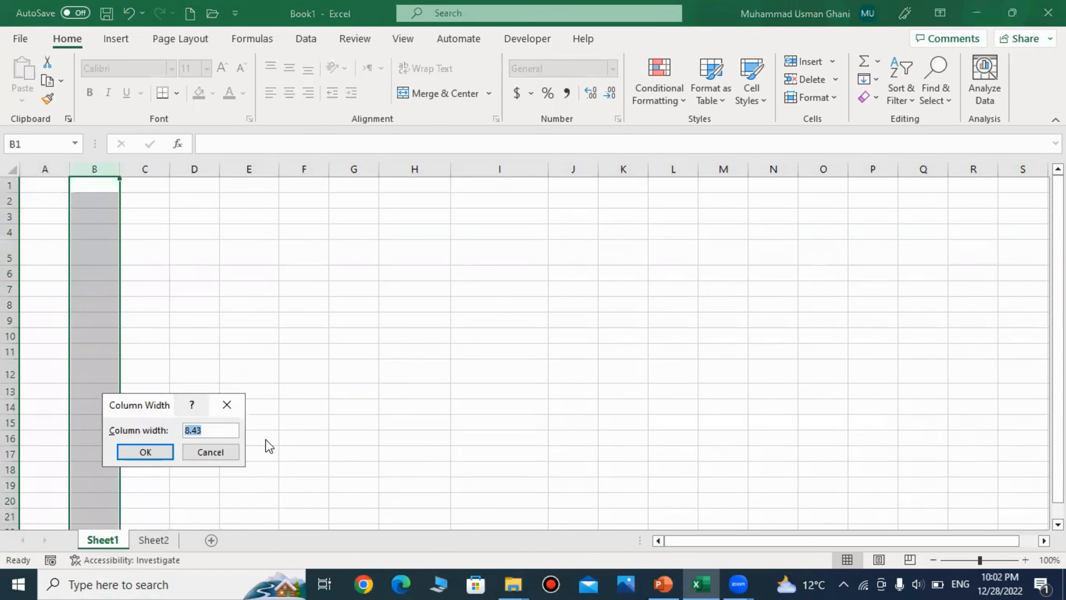
pyautogui.write('1')
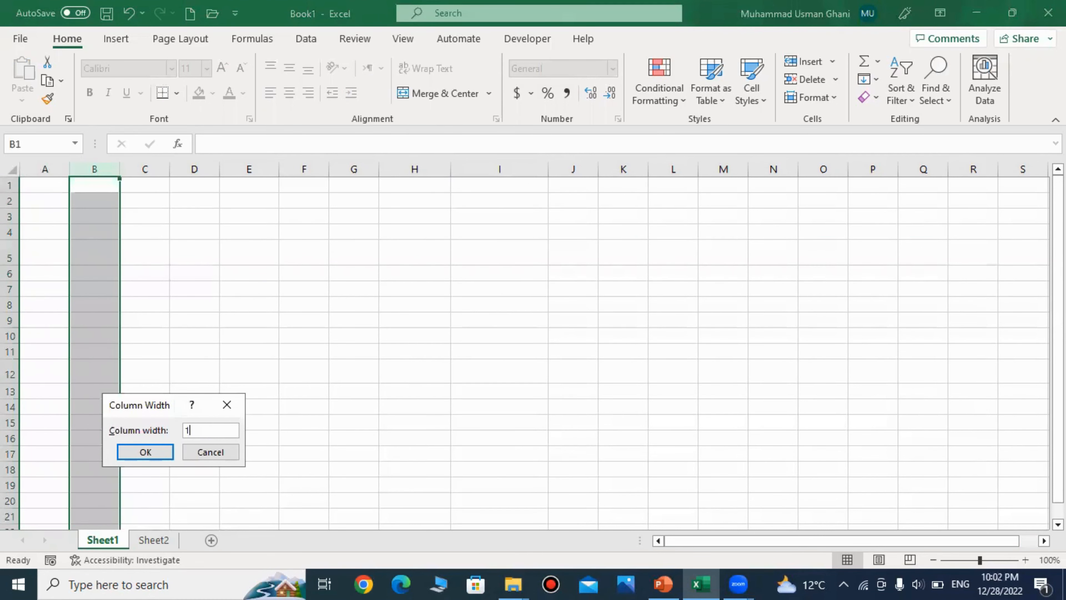
pyautogui.write('7')
pyautogui.press('Return')
pyautogui.click(362, 352)
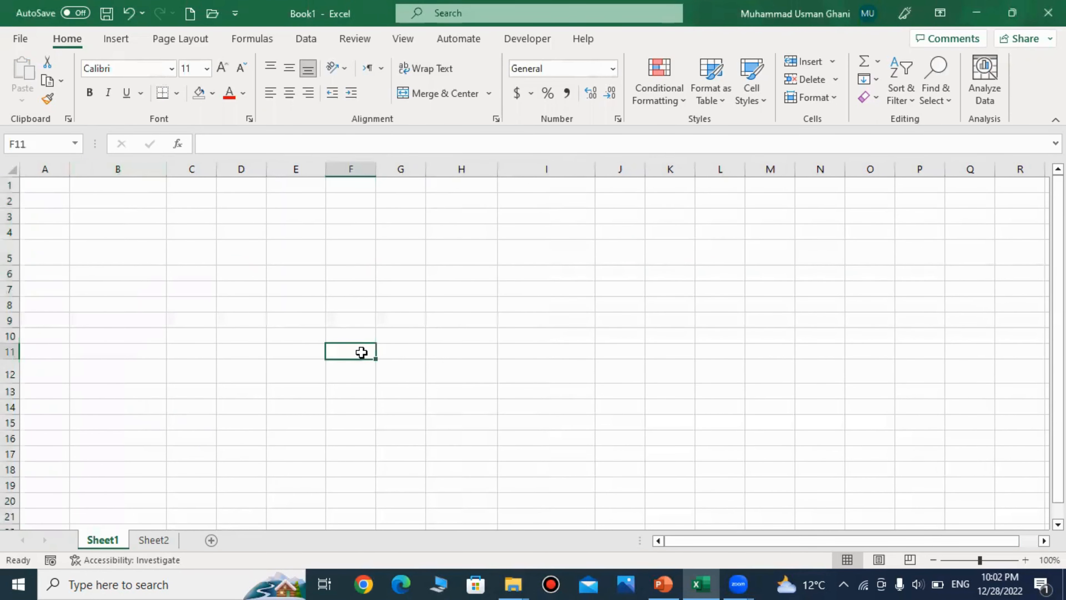
# Hide the gridlines on Sheet1
pyautogui.click(126, 231)
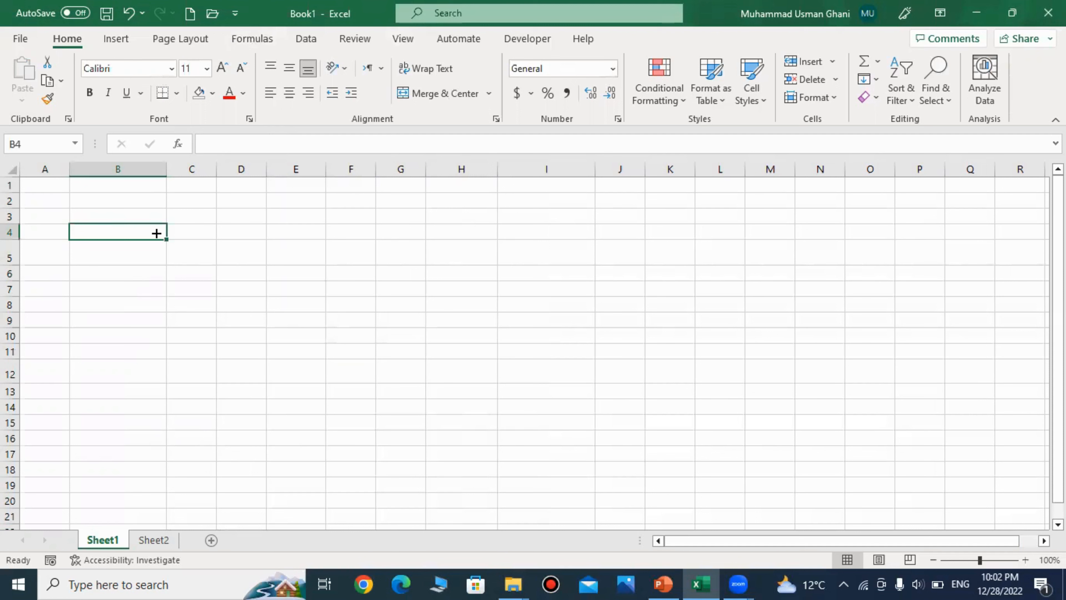
pyautogui.click(316, 375)
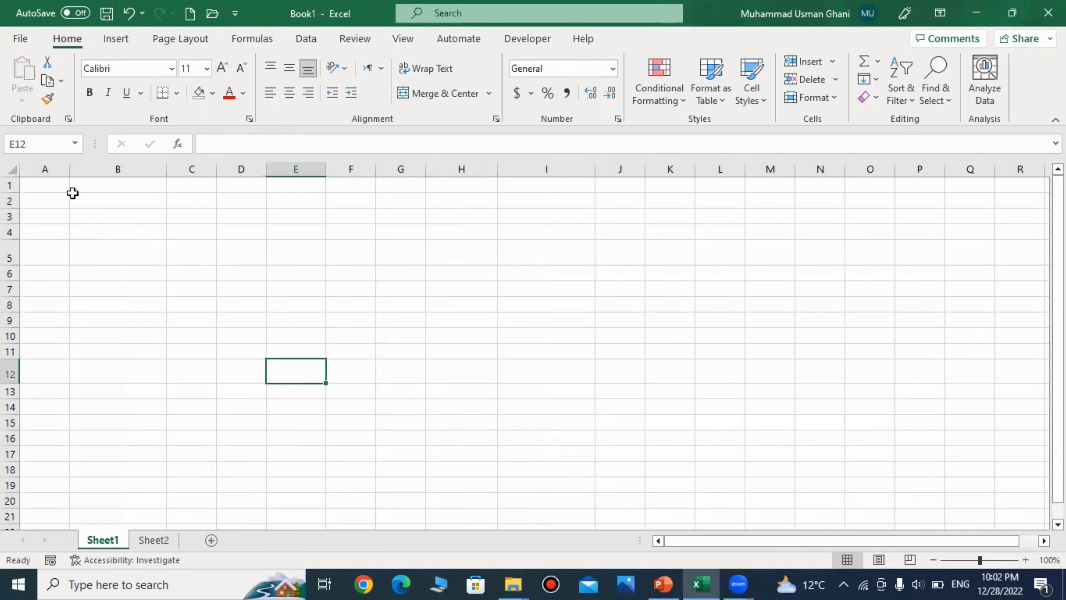
pyautogui.moveTo(40, 185); pyautogui.dragTo(1019, 515)
pyautogui.click(573, 303)
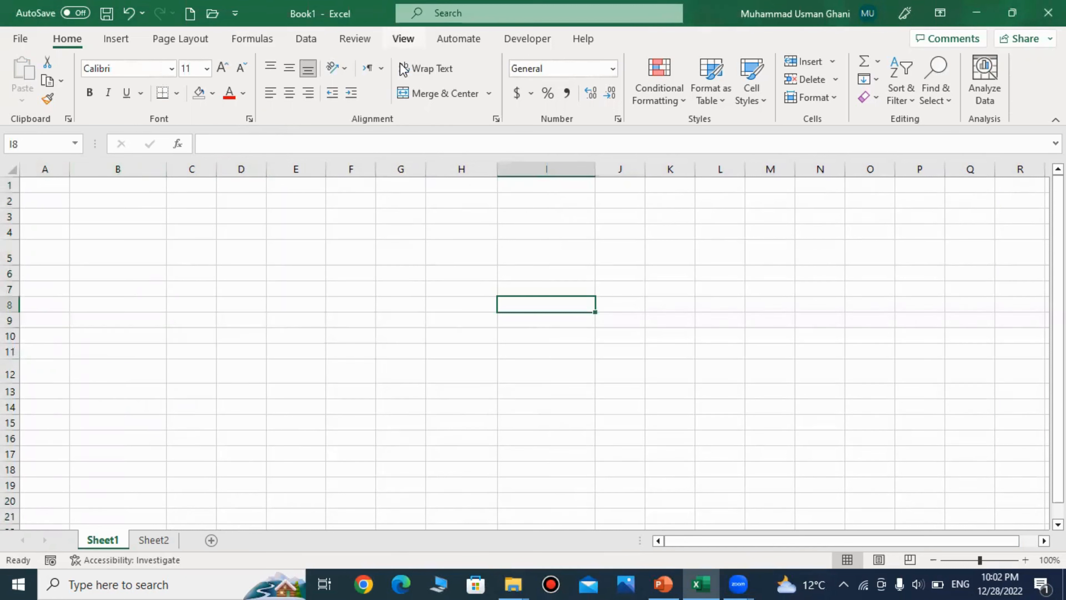
pyautogui.click(403, 38)
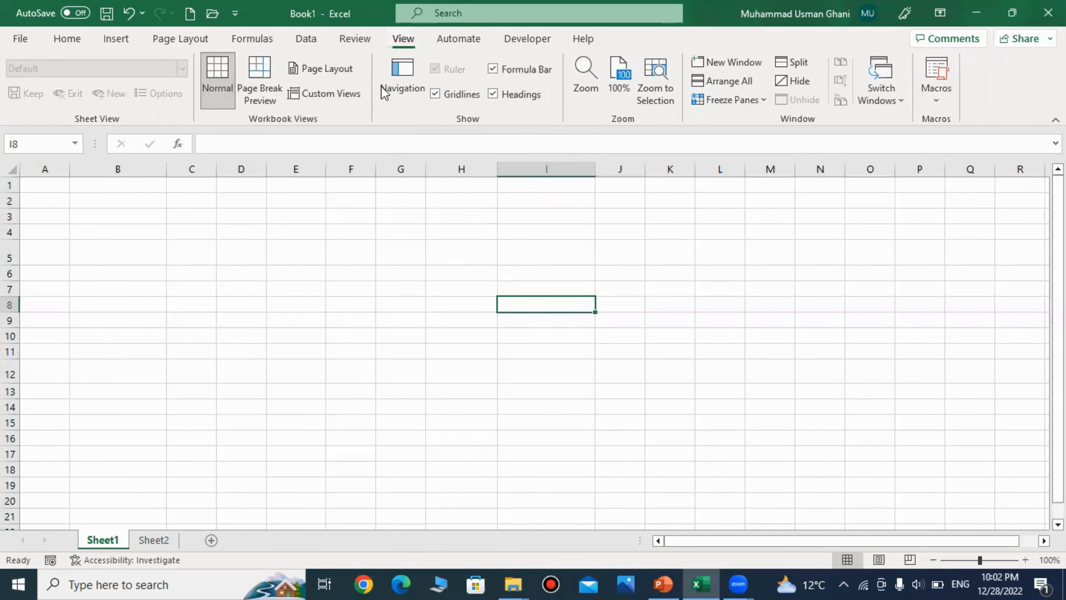
pyautogui.click(435, 97)
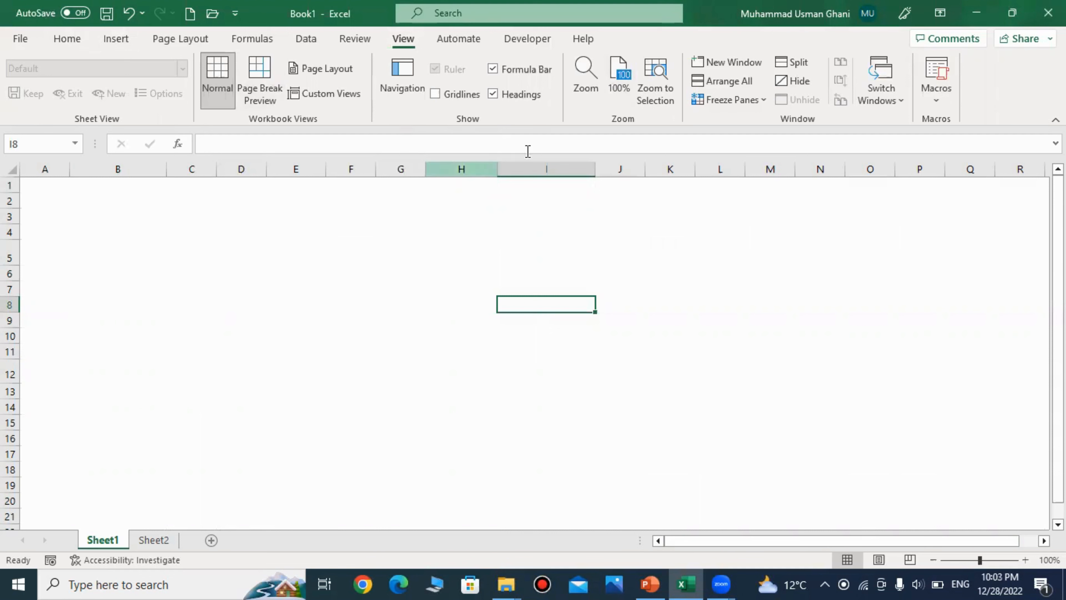
pyautogui.click(68, 39)
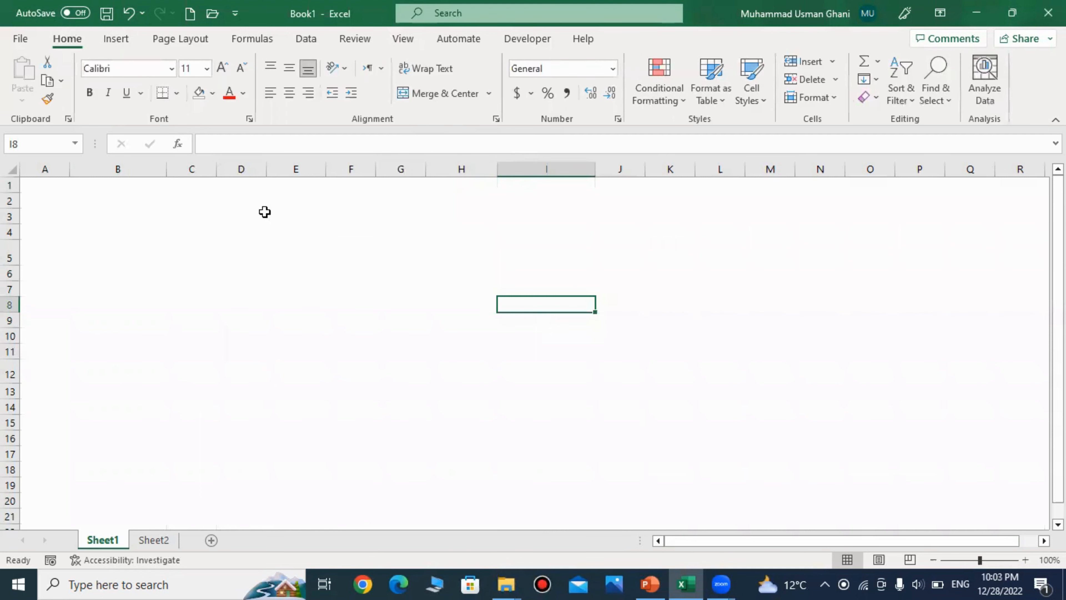
pyautogui.click(204, 244)
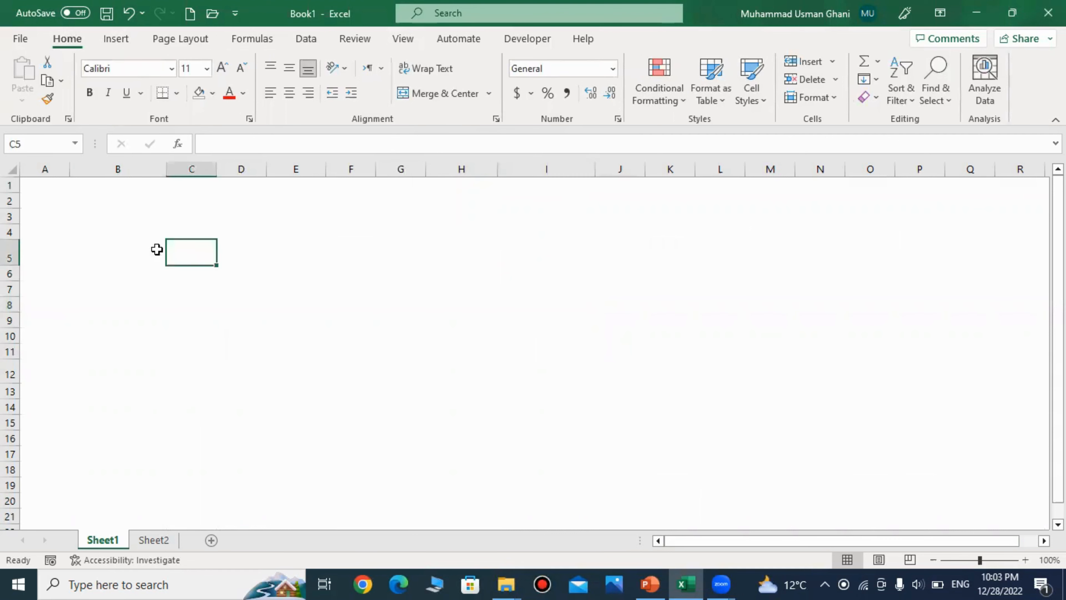
pyautogui.click(238, 234)
pyautogui.click(98, 222)
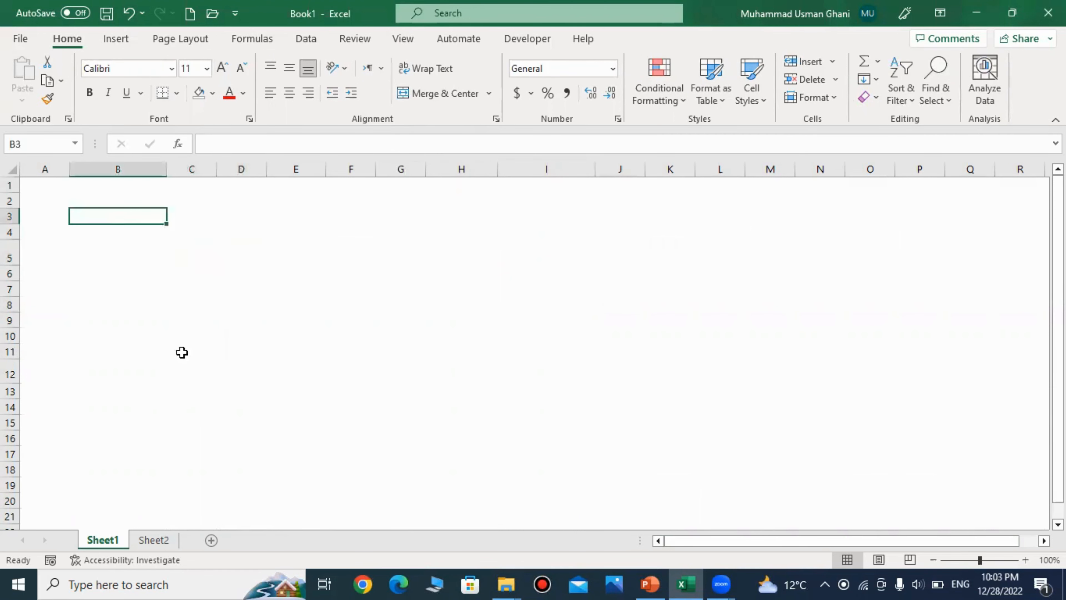
pyautogui.click(163, 318)
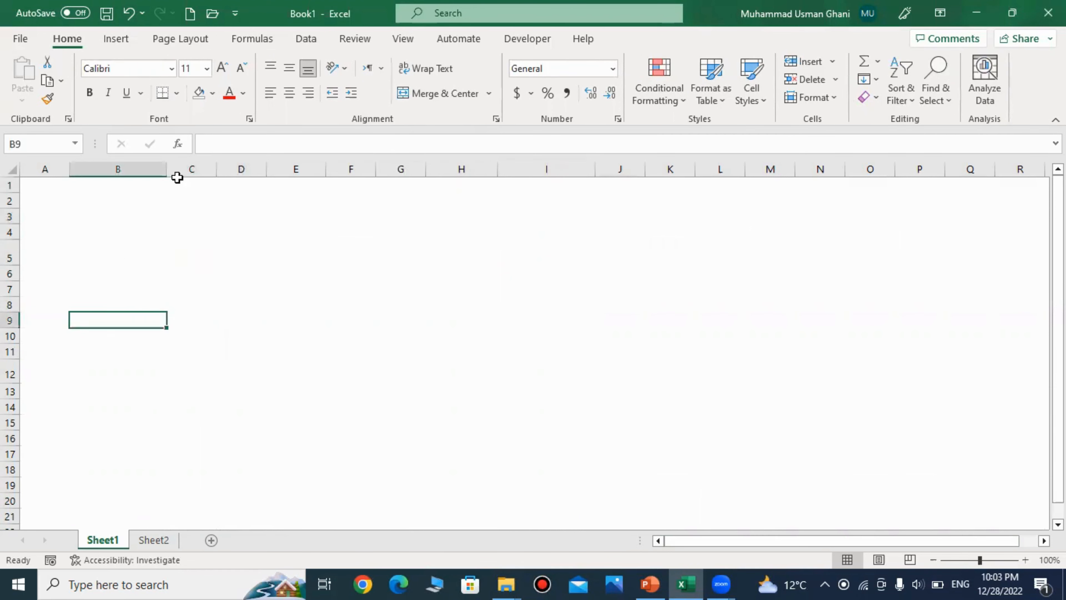
# Insert the picture Class 4.jpg from this device's Pictures > Video Projects folder into Sheet1
pyautogui.click(116, 42)
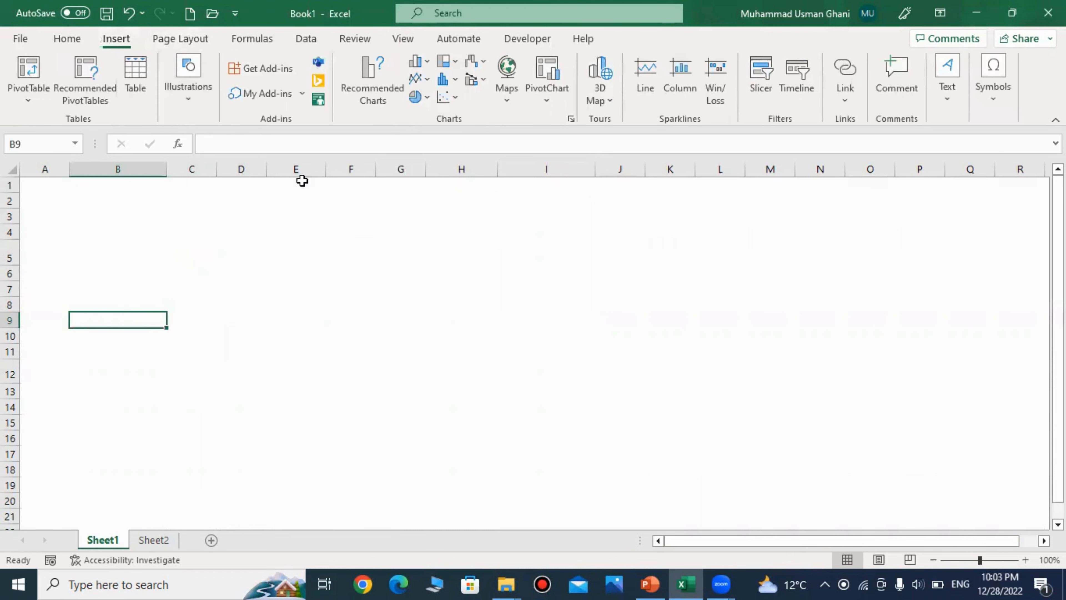
pyautogui.click(254, 248)
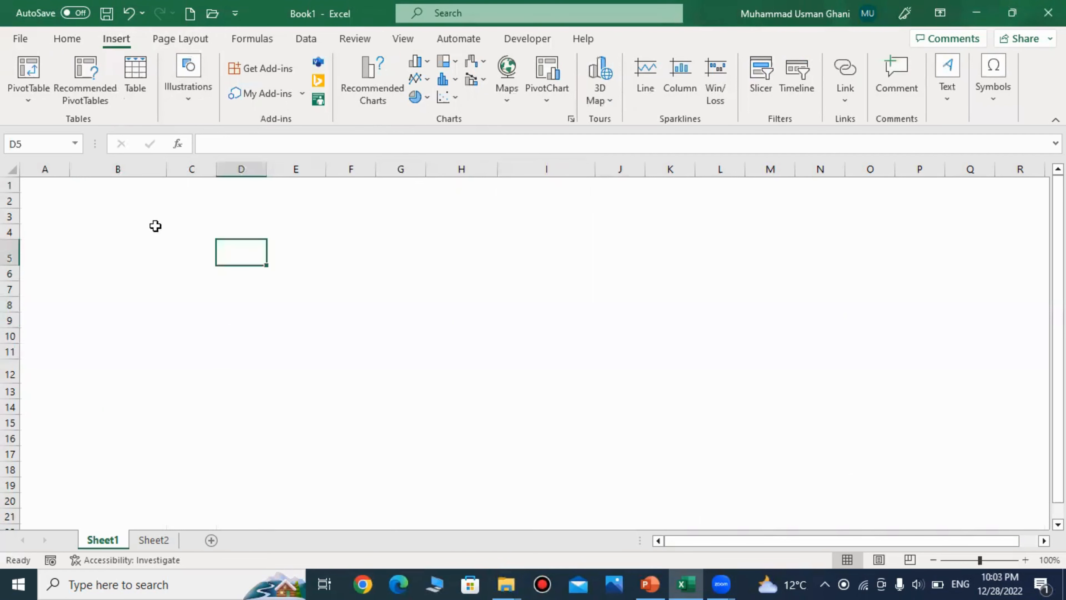
pyautogui.click(178, 232)
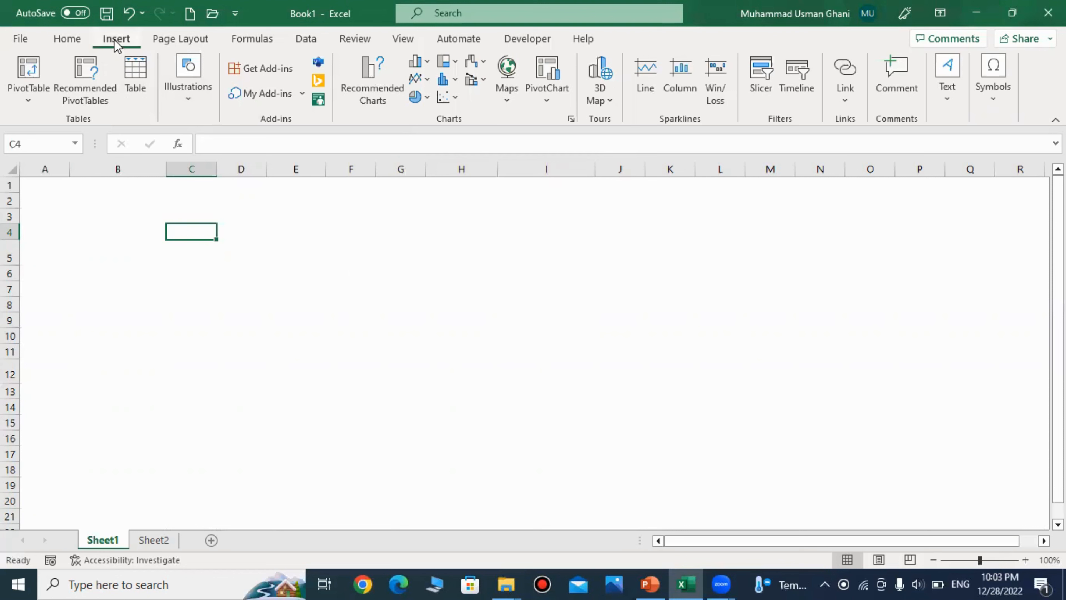
pyautogui.click(196, 105)
pyautogui.click(181, 153)
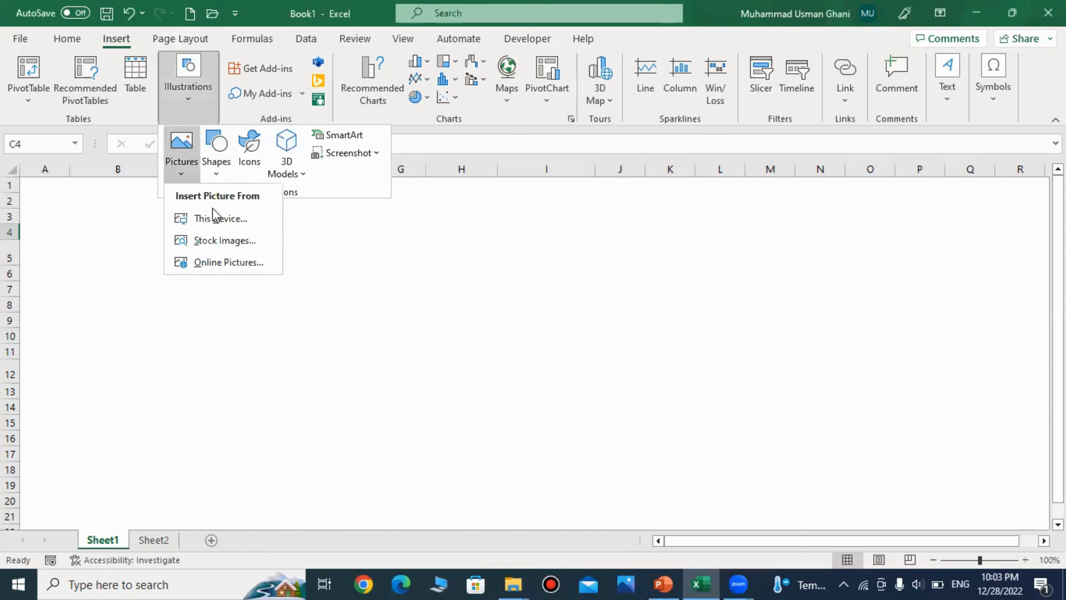
pyautogui.click(212, 218)
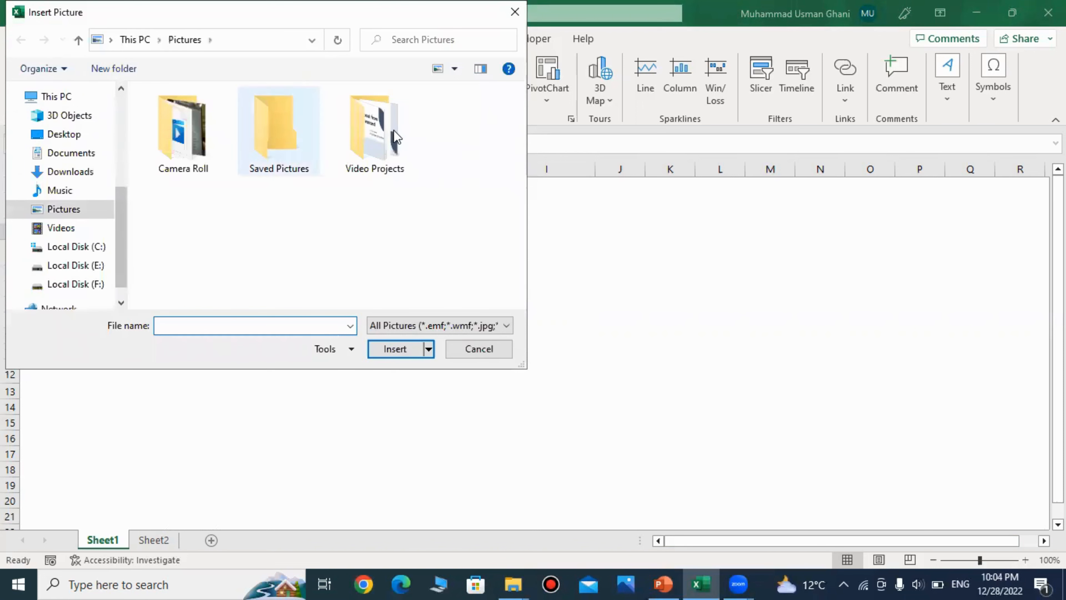
pyautogui.doubleClick(394, 131)
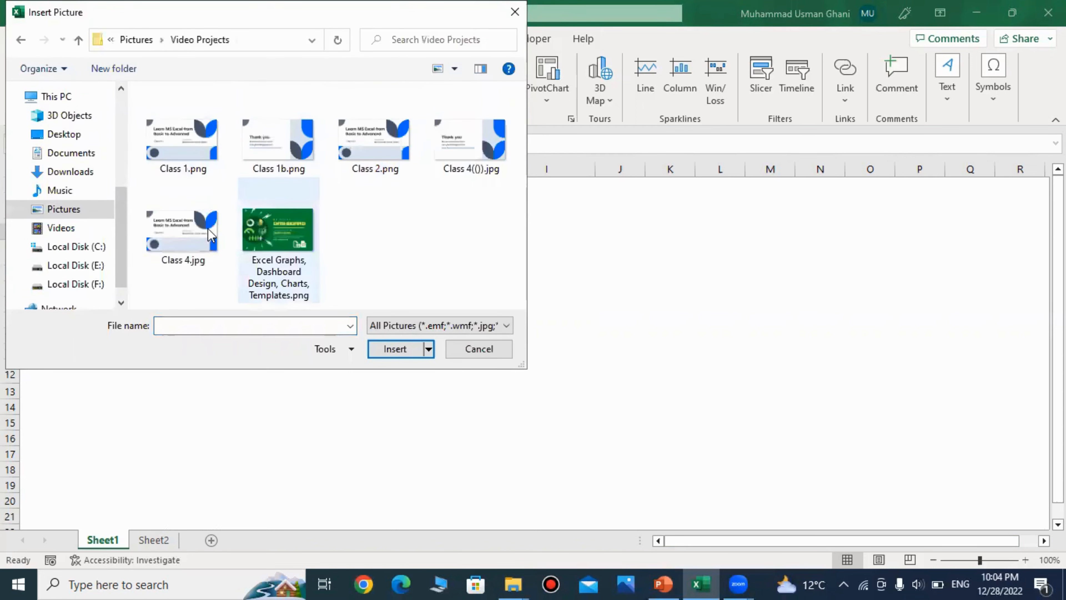
pyautogui.click(186, 220)
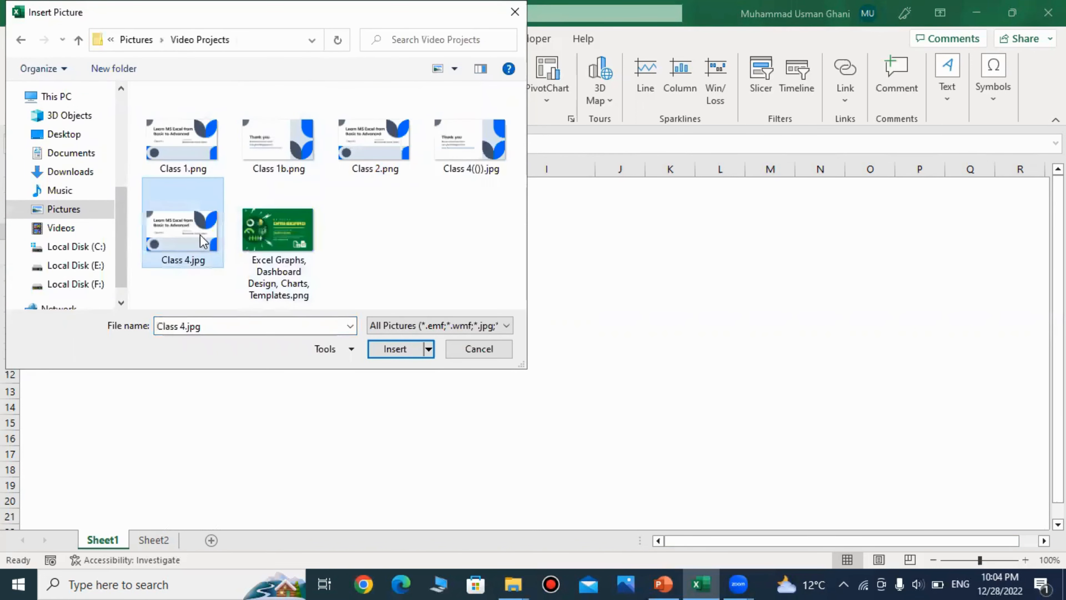
pyautogui.click(392, 349)
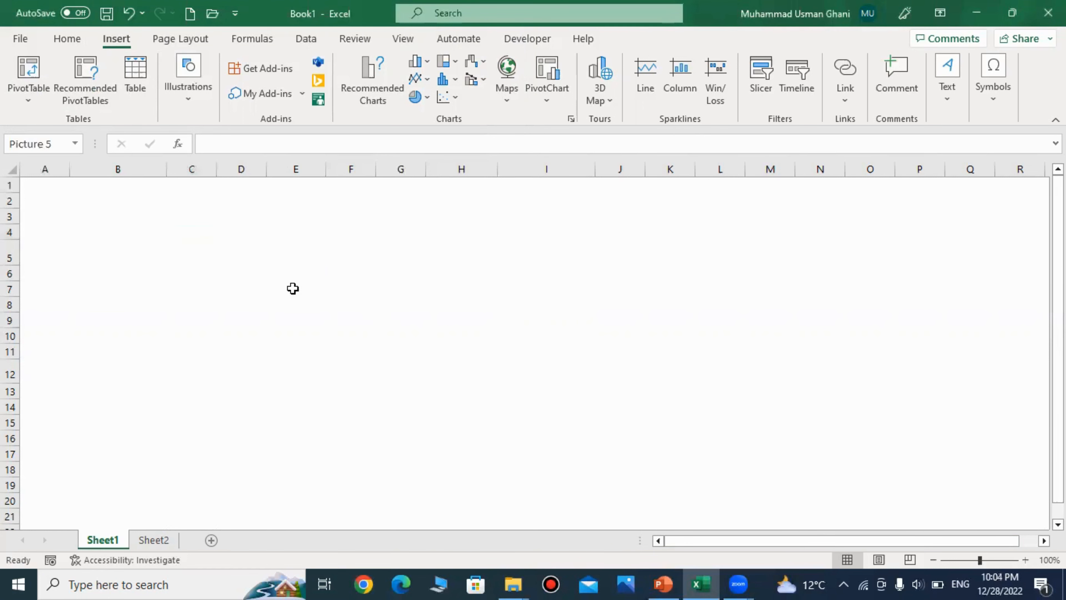
# Shrink the Class 4 picture to about 2.66" high by 4.73" wide and place it over roughly A4:G15, leaving it deselected
pyautogui.moveTo(435, 312); pyautogui.dragTo(369, 281)
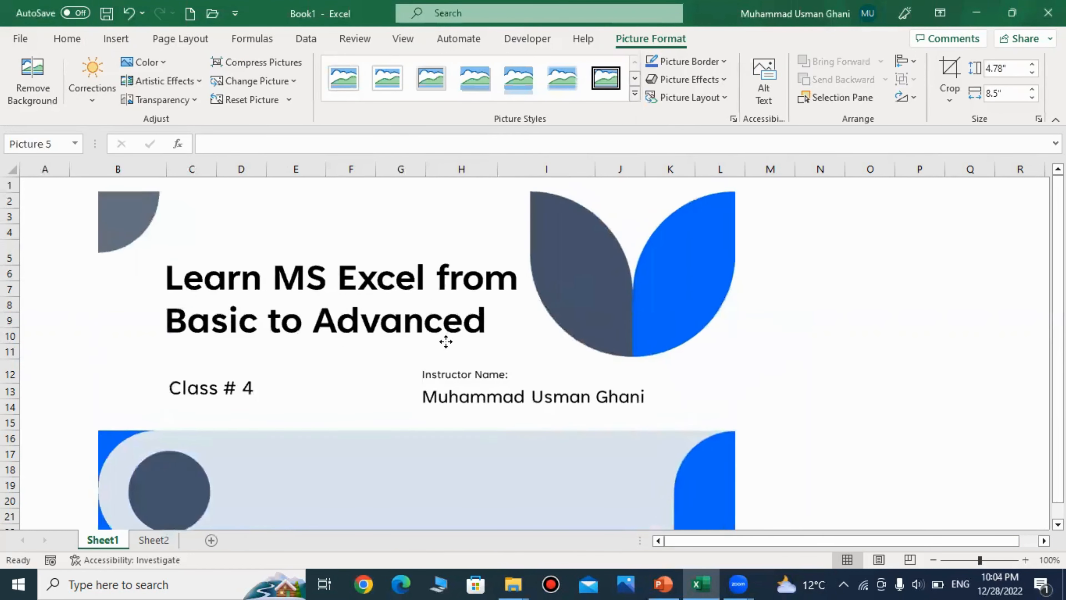
pyautogui.moveTo(446, 342); pyautogui.dragTo(452, 371)
pyautogui.moveTo(743, 221); pyautogui.dragTo(460, 407)
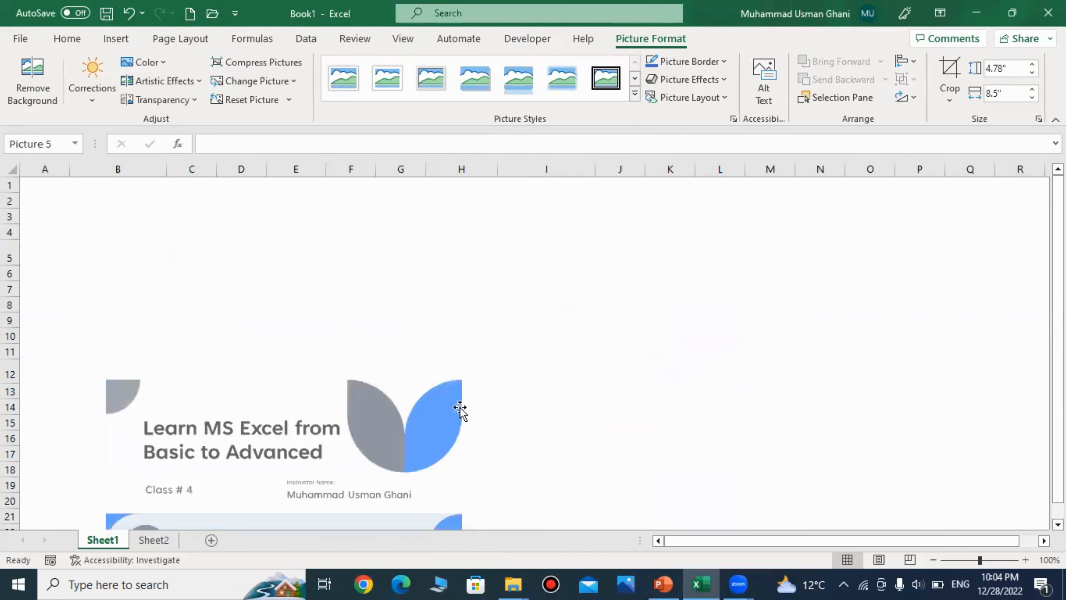
pyautogui.moveTo(393, 463); pyautogui.dragTo(364, 297)
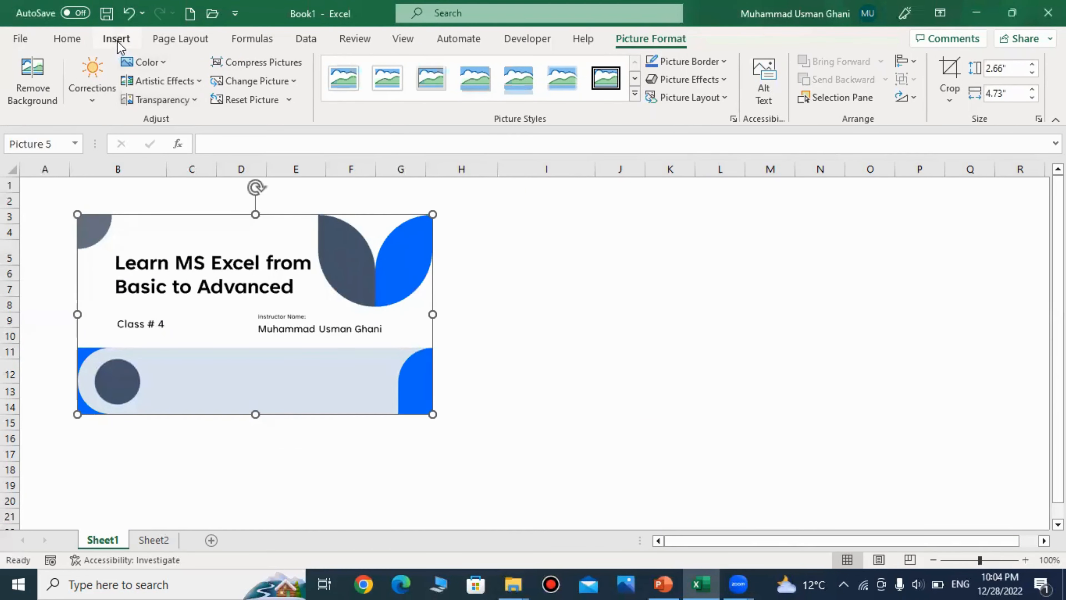
pyautogui.moveTo(374, 296)
pyautogui.mouseDown()
pyautogui.moveTo(344, 274)
pyautogui.moveTo(358, 307)
pyautogui.mouseUp()
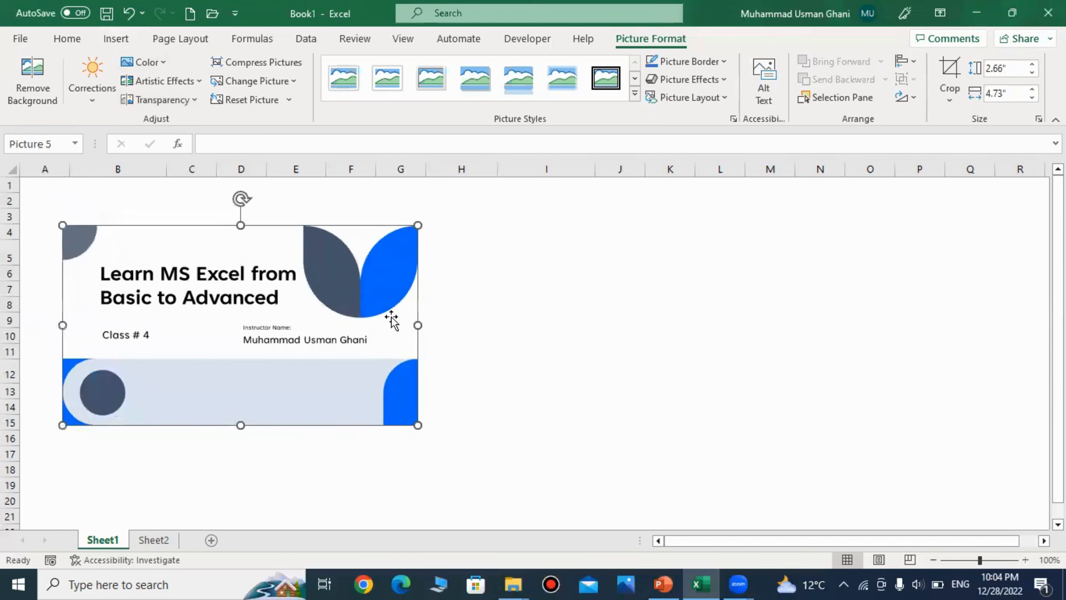
pyautogui.click(536, 332)
pyautogui.click(359, 329)
pyautogui.click(491, 317)
pyautogui.click(118, 38)
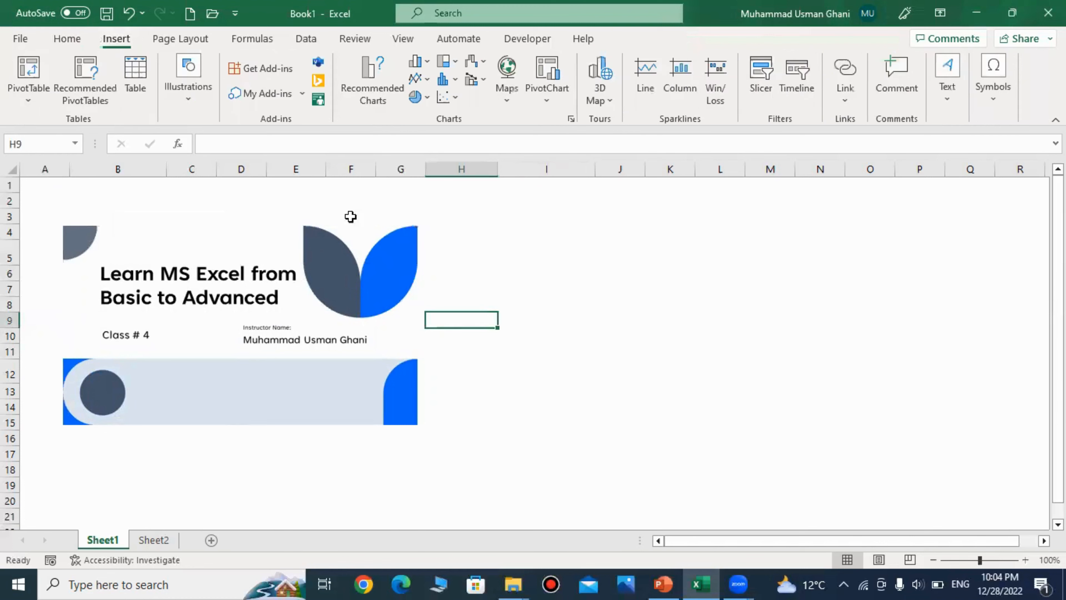
# Draw a rectangle about 0.9" high by 3.38" wide beside the Class 4 picture and place it over roughly H5:L9
pyautogui.click(198, 114)
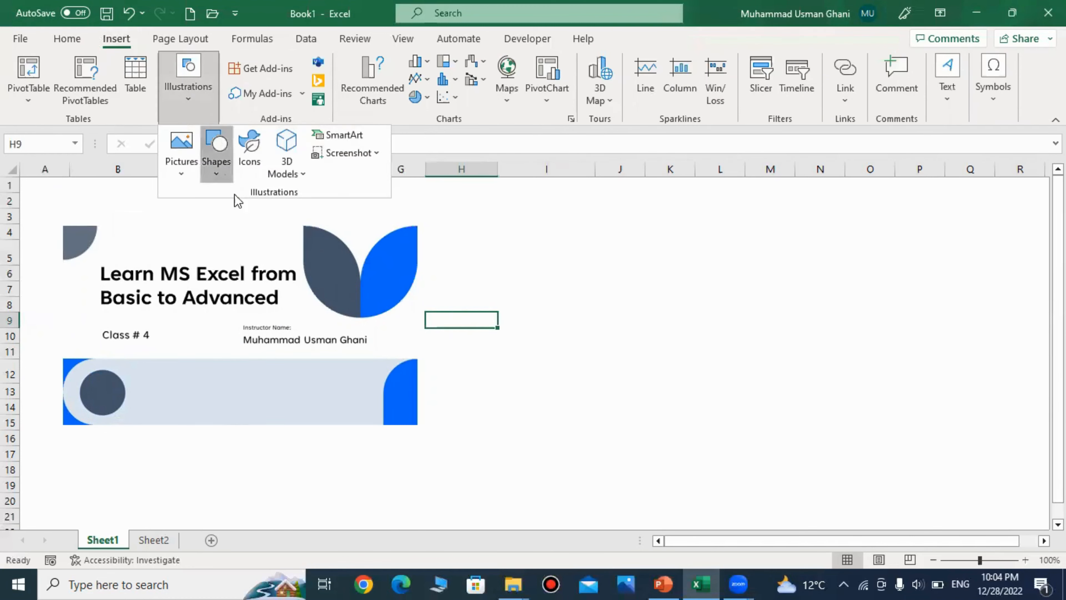
pyautogui.click(217, 168)
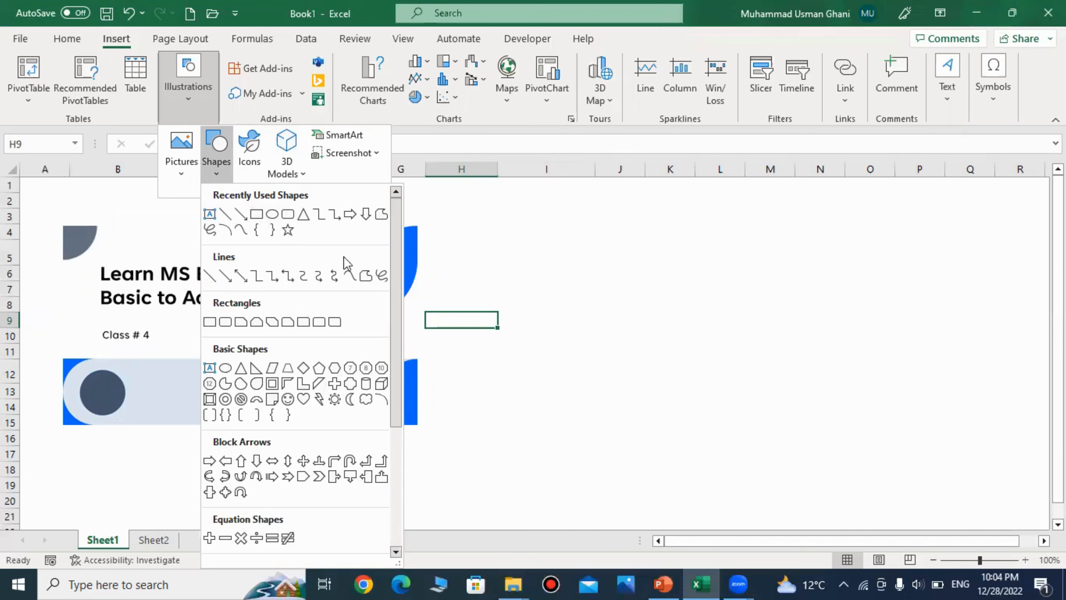
pyautogui.click(257, 215)
pyautogui.moveTo(519, 240); pyautogui.dragTo(771, 308)
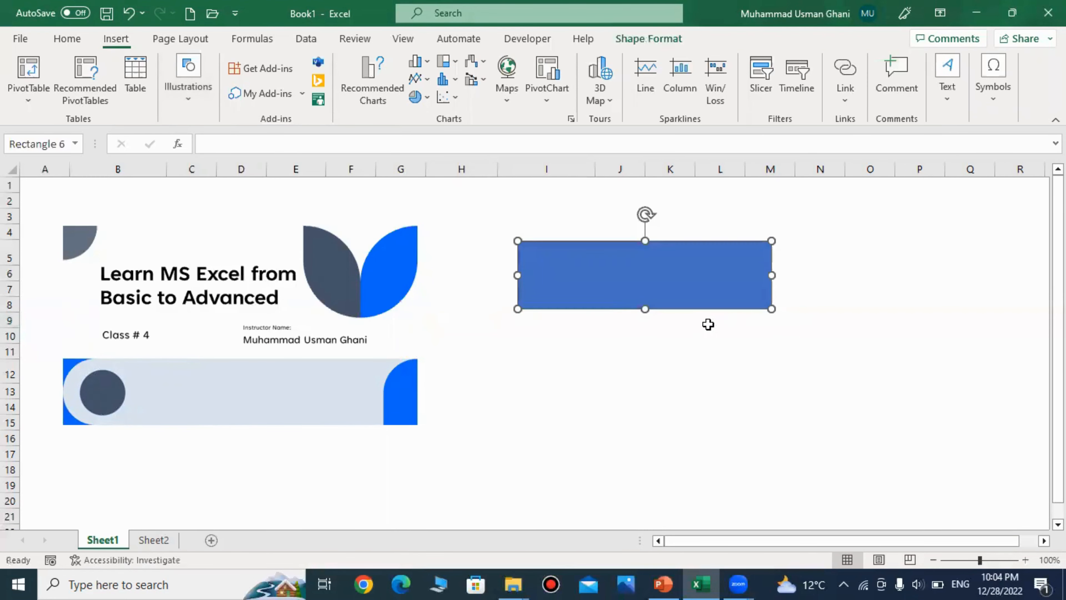
pyautogui.click(700, 371)
pyautogui.moveTo(676, 289); pyautogui.dragTo(649, 326)
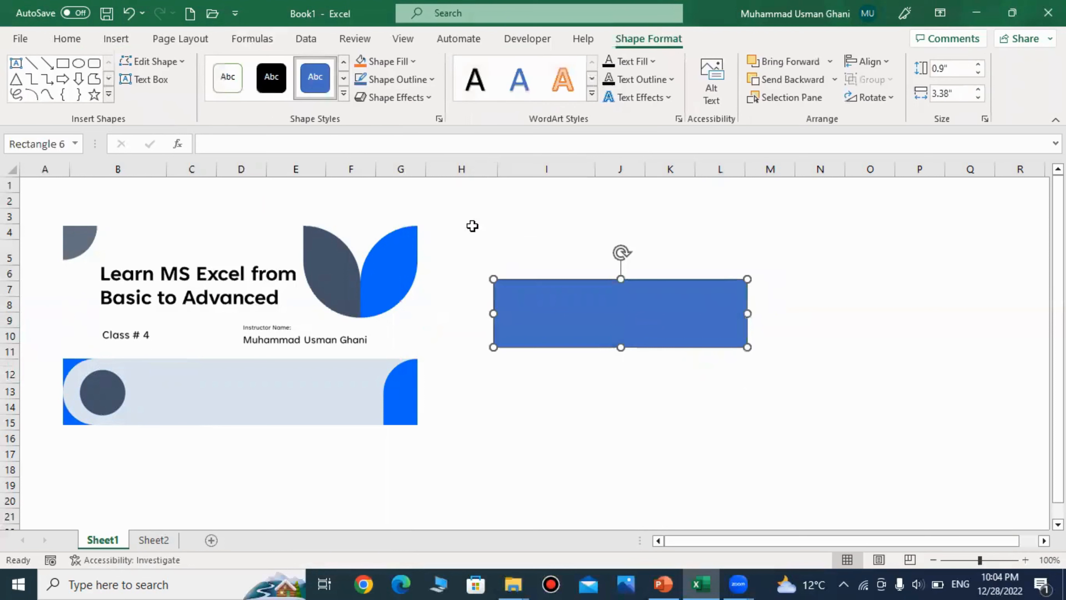
pyautogui.moveTo(582, 310); pyautogui.dragTo(557, 284)
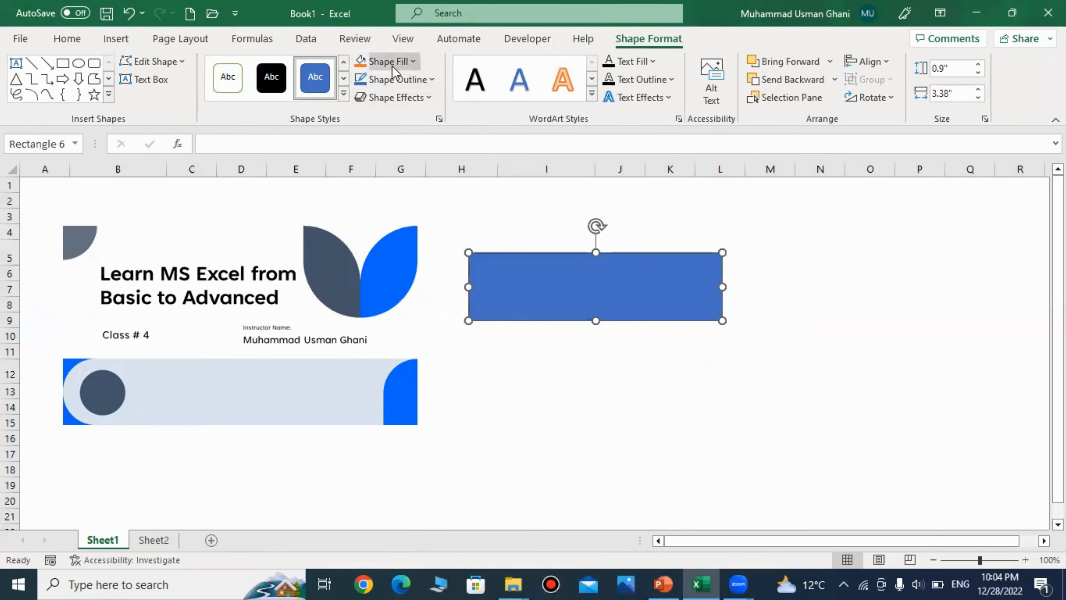
# Give the rectangle a white shape fill and remove its outline
pyautogui.click(384, 61)
pyautogui.click(361, 125)
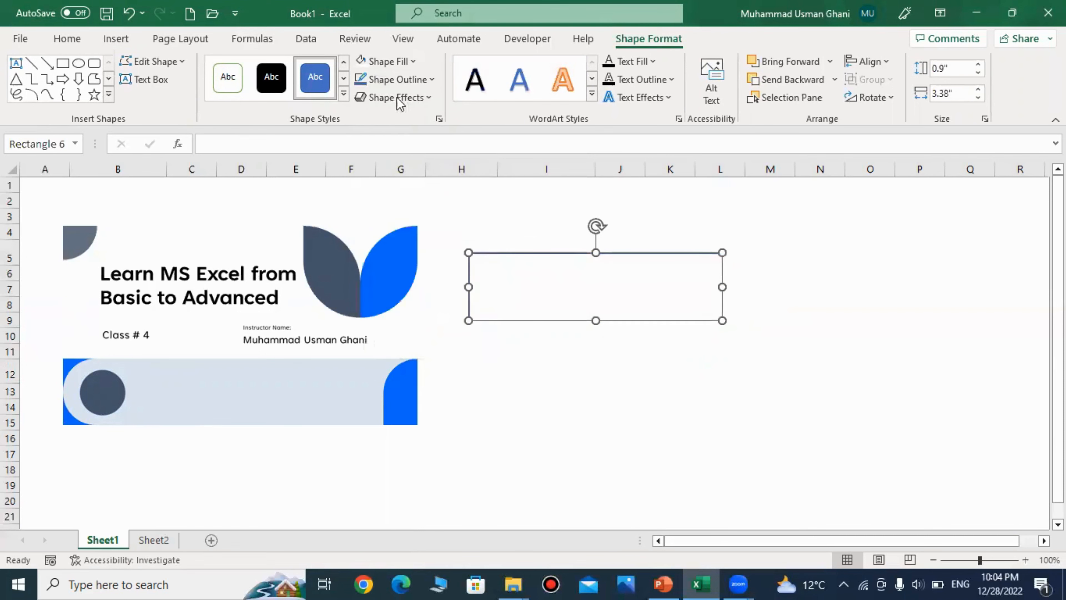
pyautogui.click(397, 79)
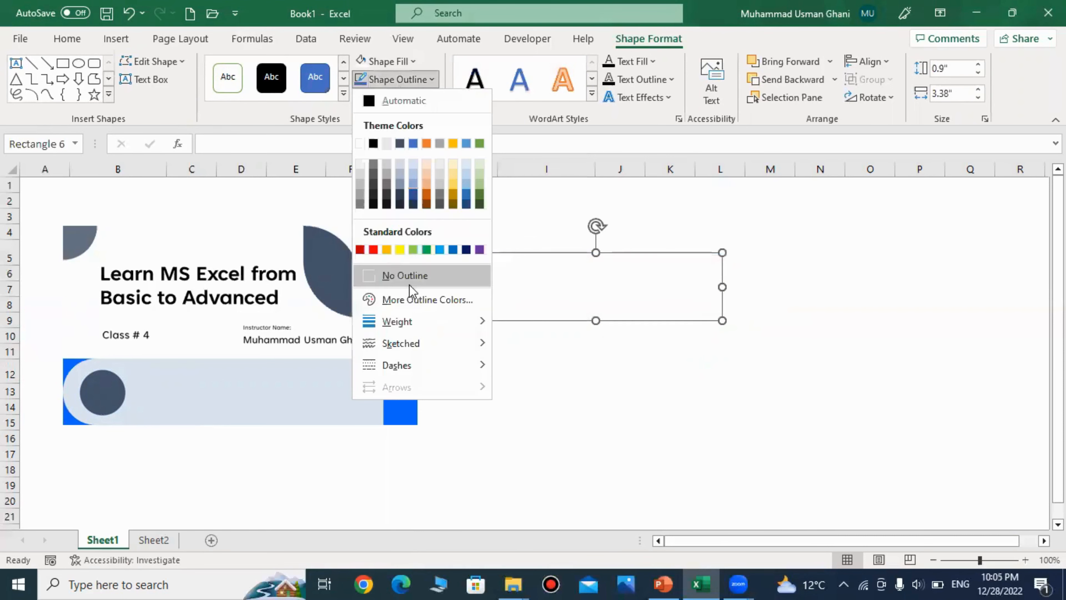
pyautogui.click(412, 276)
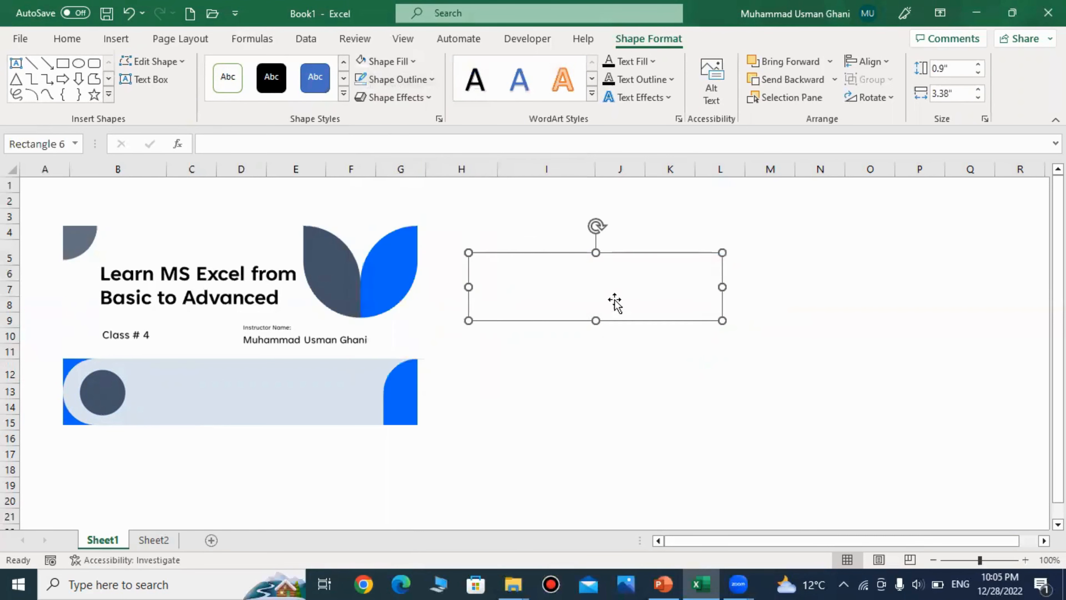
# Enter the instructor's full name in the rectangle and set the text fill to black
pyautogui.click(582, 280)
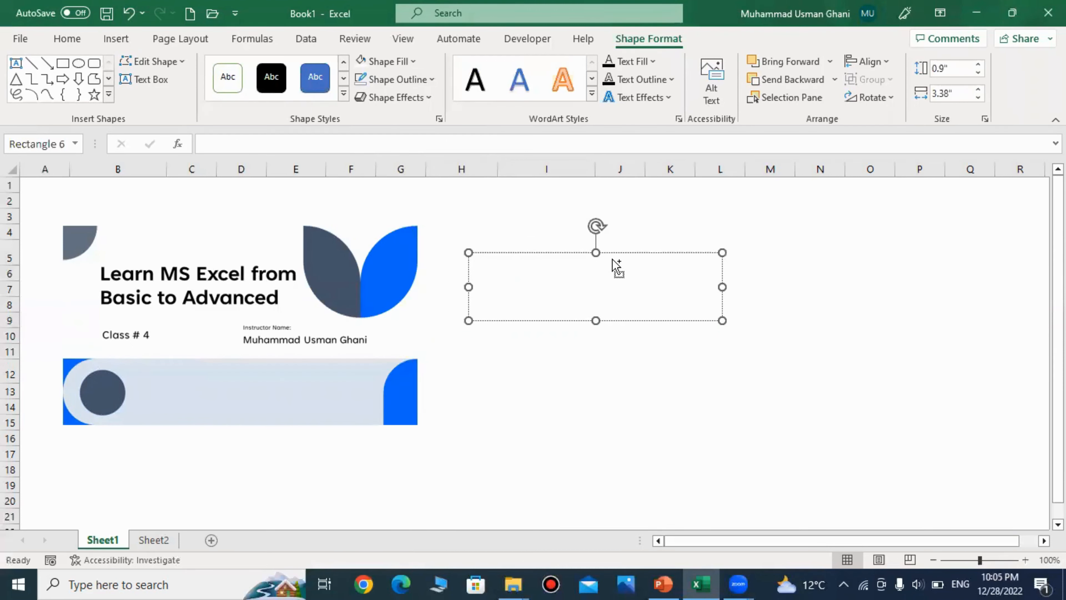
pyautogui.hotkey('ctrl', 'a')
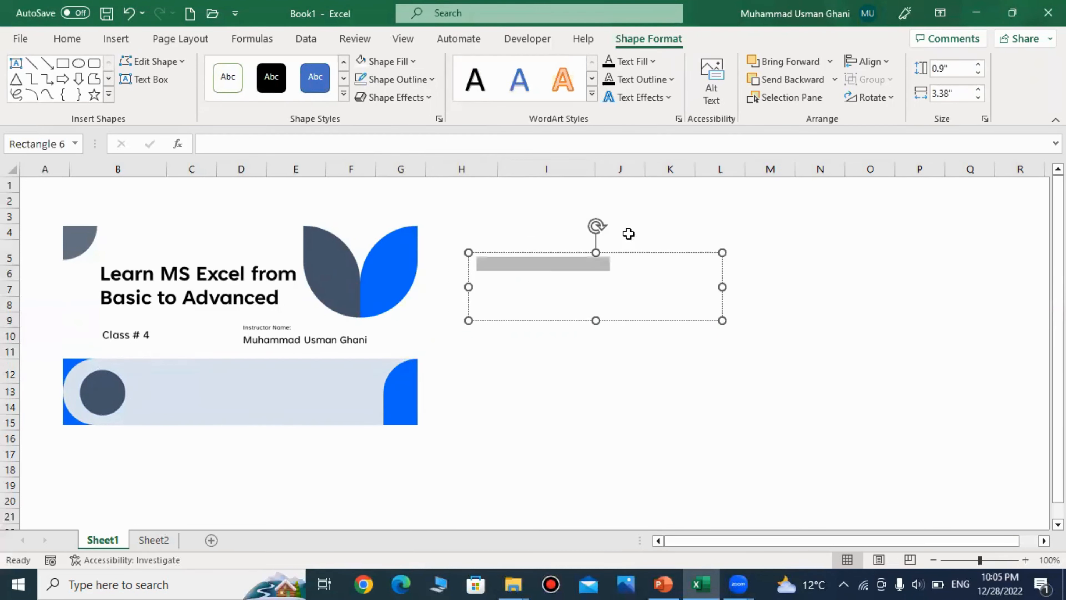
pyautogui.click(633, 70)
pyautogui.click(621, 128)
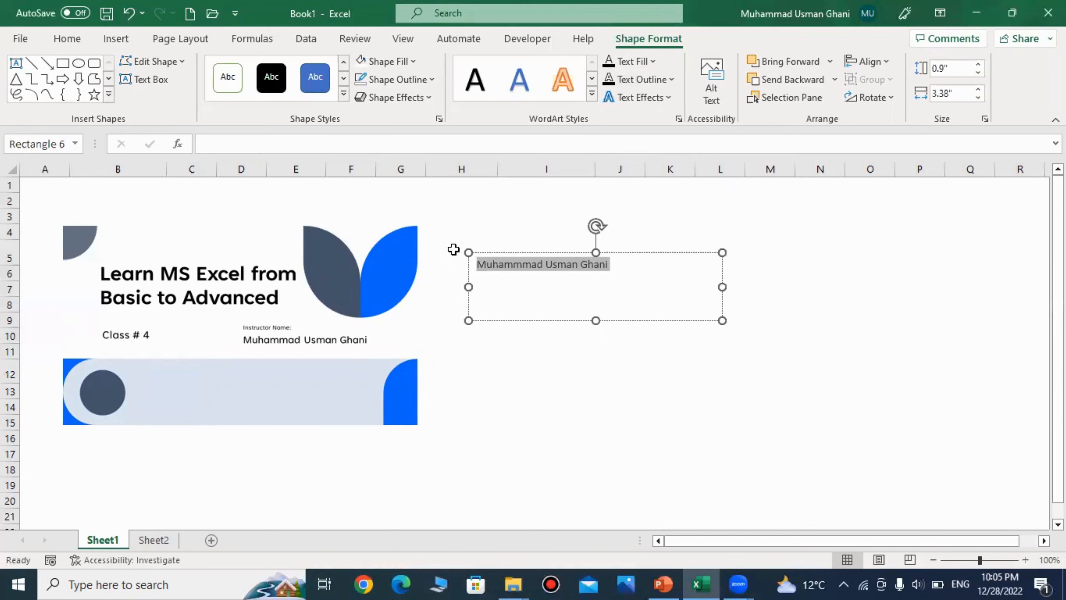
# Centre the name vertically and horizontally inside the rectangle
pyautogui.click(70, 40)
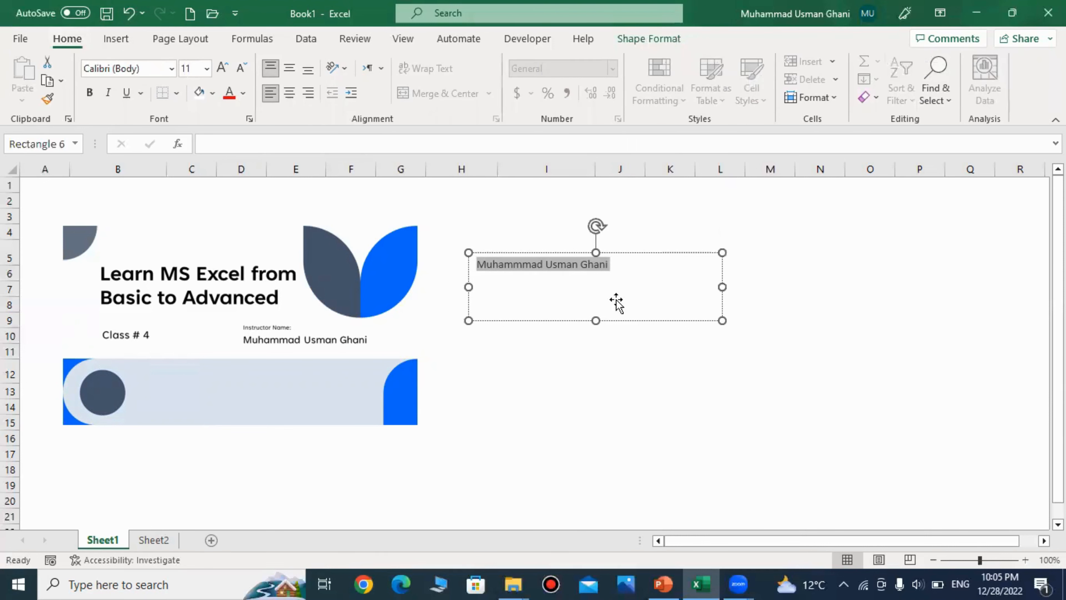
pyautogui.click(293, 72)
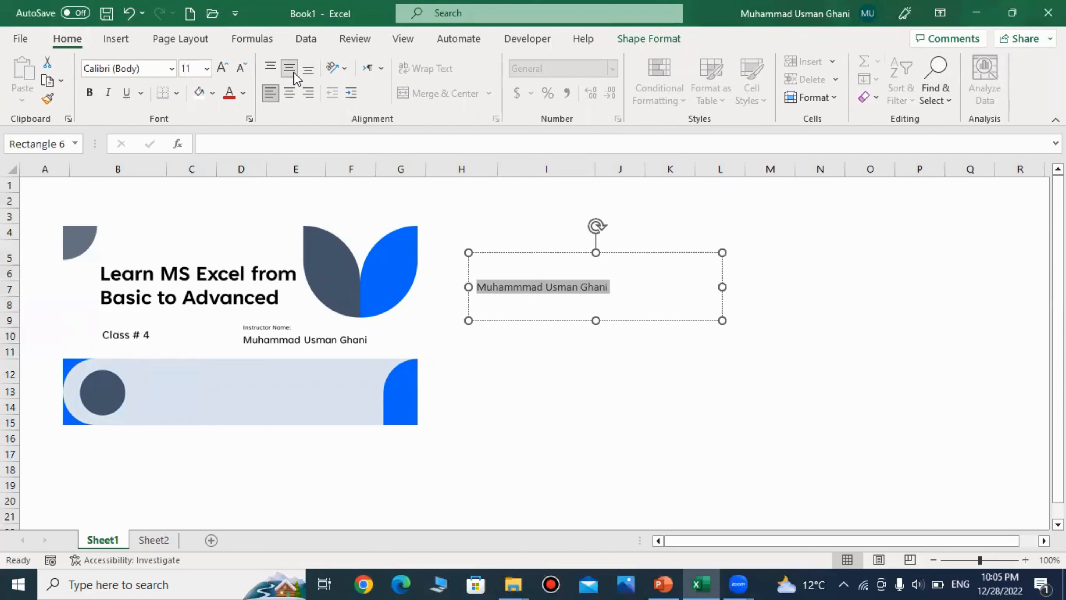
pyautogui.click(293, 95)
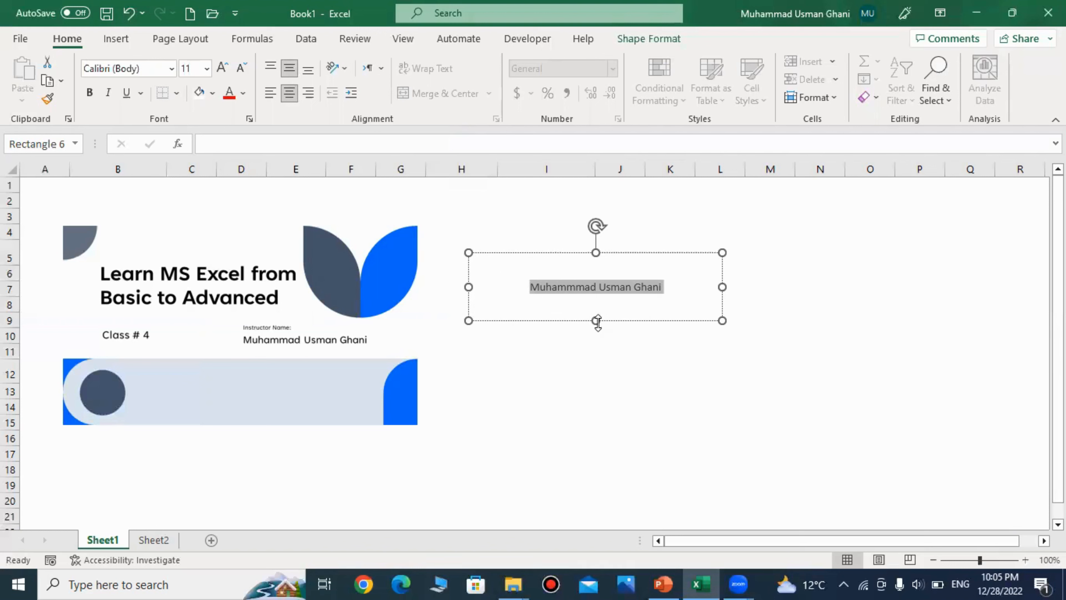
# Fill the rectangle with standard yellow and enlarge its text to font size 18
pyautogui.click(213, 92)
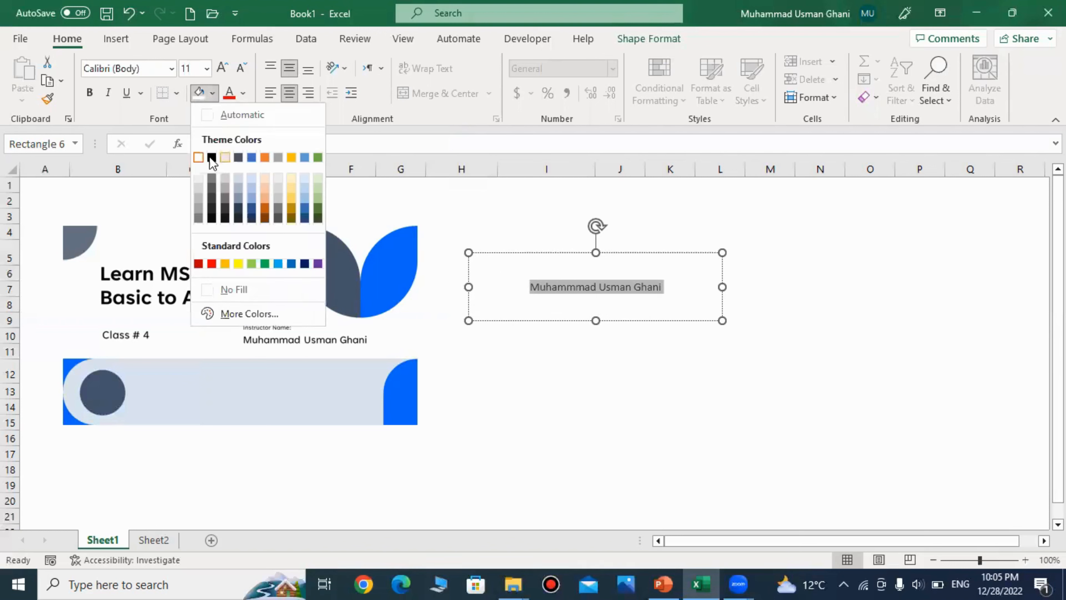
pyautogui.click(238, 264)
pyautogui.click(222, 69)
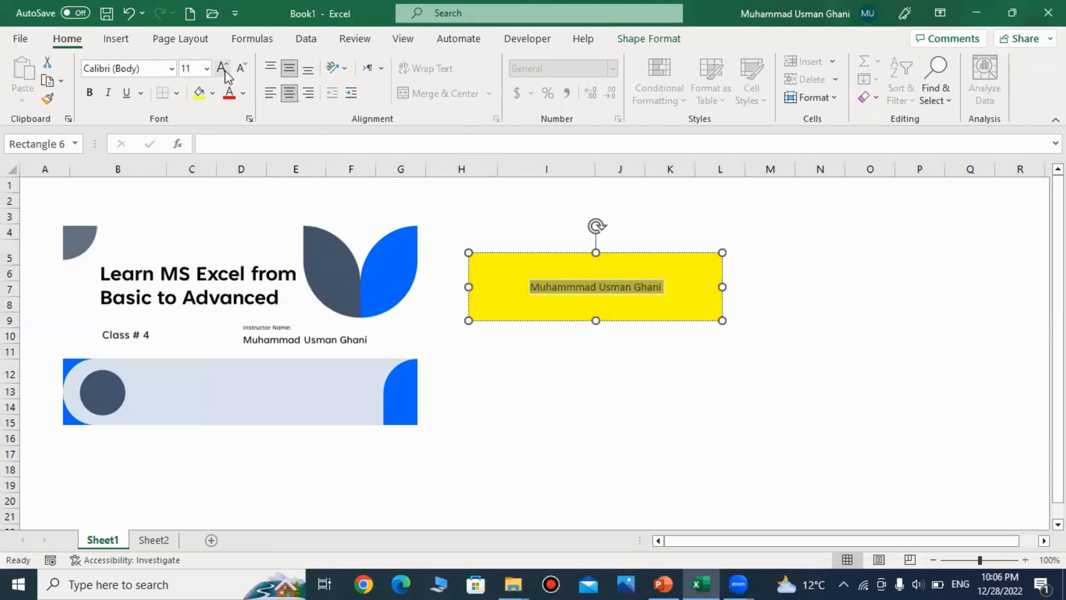
pyautogui.click(221, 68)
pyautogui.click(222, 69)
pyautogui.click(221, 68)
pyautogui.click(602, 411)
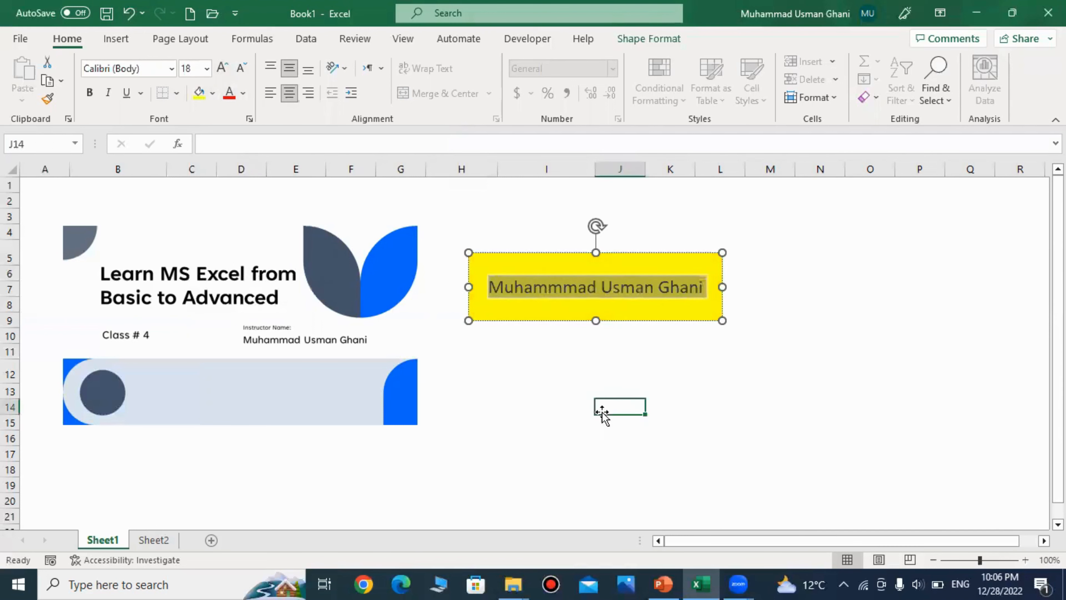
# Make the text in the yellow rectangle bold and deselect the shape
pyautogui.click(572, 304)
pyautogui.click(586, 374)
pyautogui.click(576, 297)
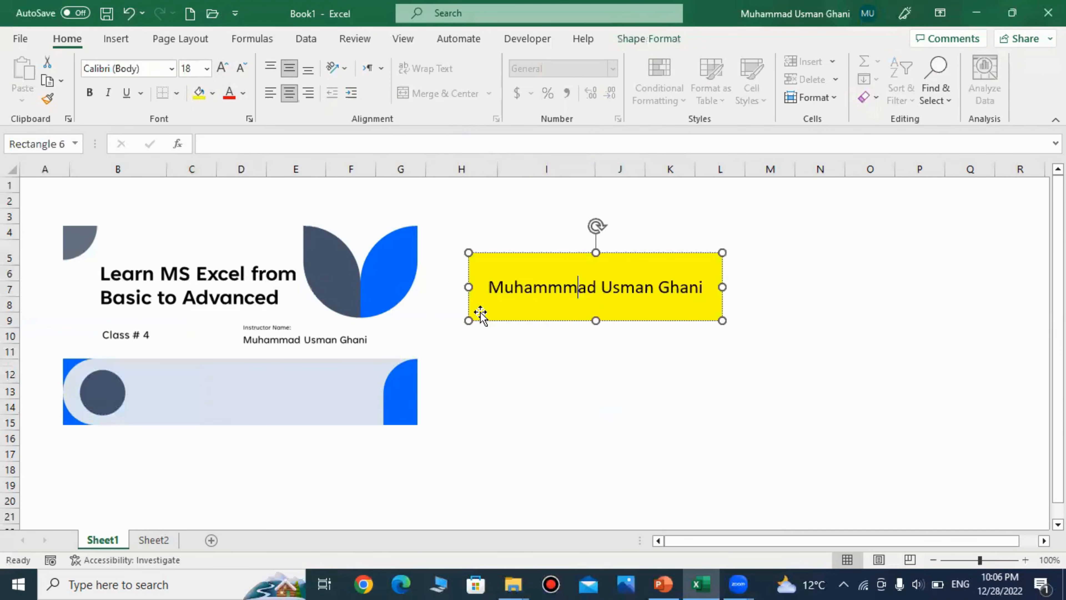
pyautogui.click(648, 391)
pyautogui.click(589, 313)
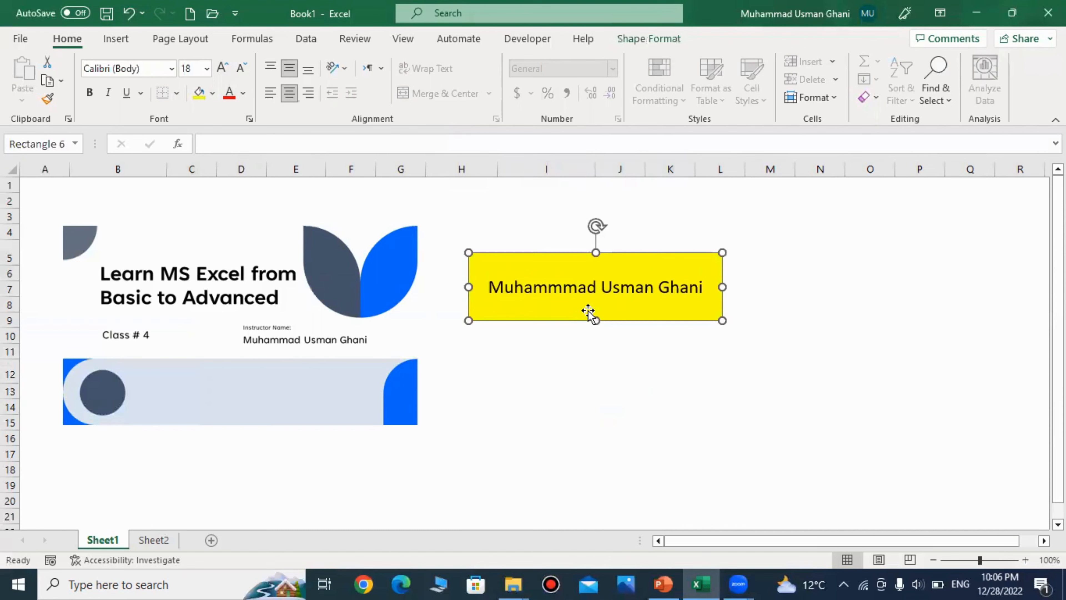
pyautogui.click(94, 95)
pyautogui.click(620, 391)
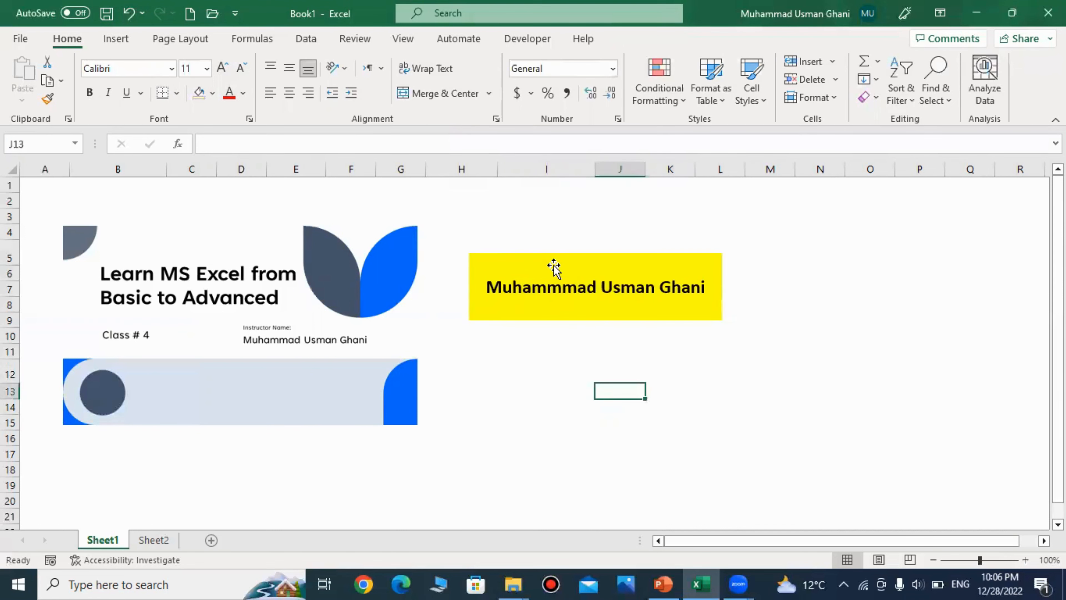
# Move the yellow rectangle up so it covers roughly H3:L7, leaving it deselected
pyautogui.moveTo(554, 266); pyautogui.dragTo(582, 223)
pyautogui.click(620, 391)
pyautogui.click(575, 282)
pyautogui.click(605, 307)
pyautogui.click(668, 369)
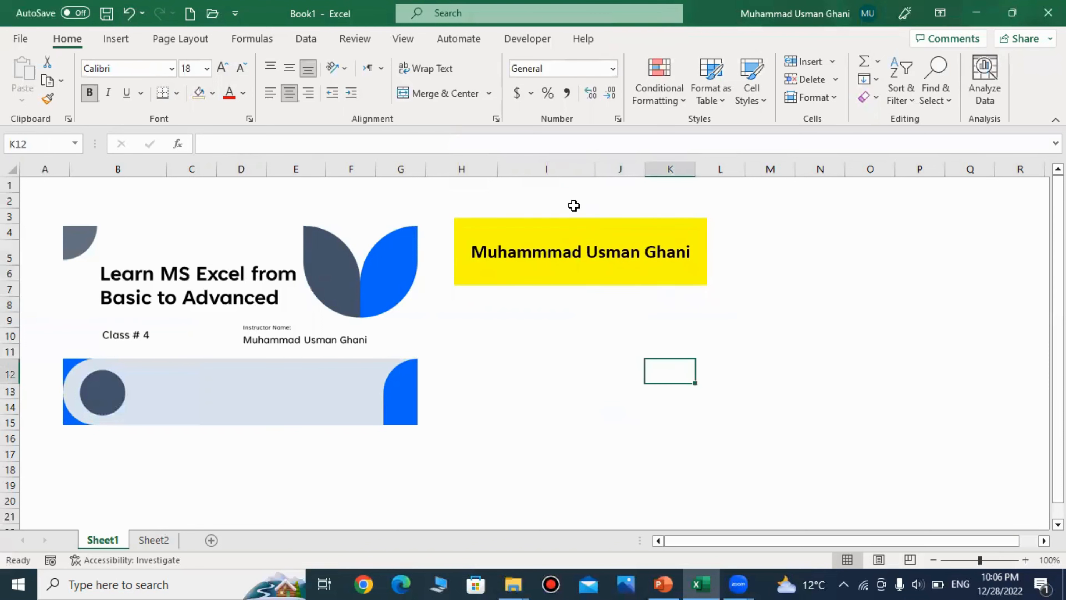
# Duplicate the yellow rectangle three times and spread the copies over the empty area below the original
pyautogui.click(575, 212)
pyautogui.hotkey('ctrl', 'd')
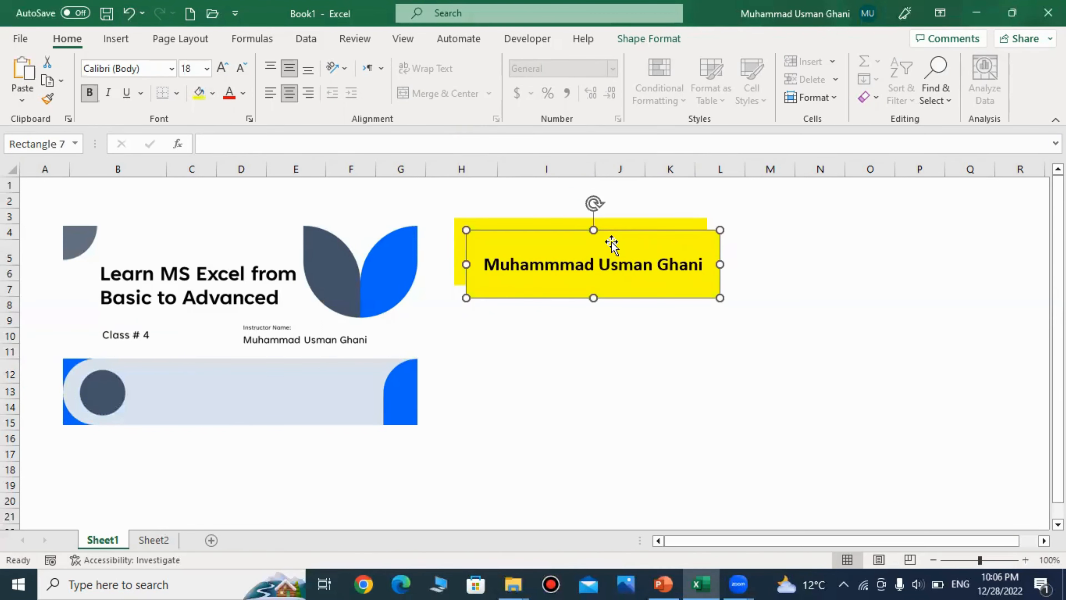
pyautogui.moveTo(611, 242); pyautogui.dragTo(707, 400)
pyautogui.hotkey('ctrl', 'd')
pyautogui.hotkey('ctrl', 'd')
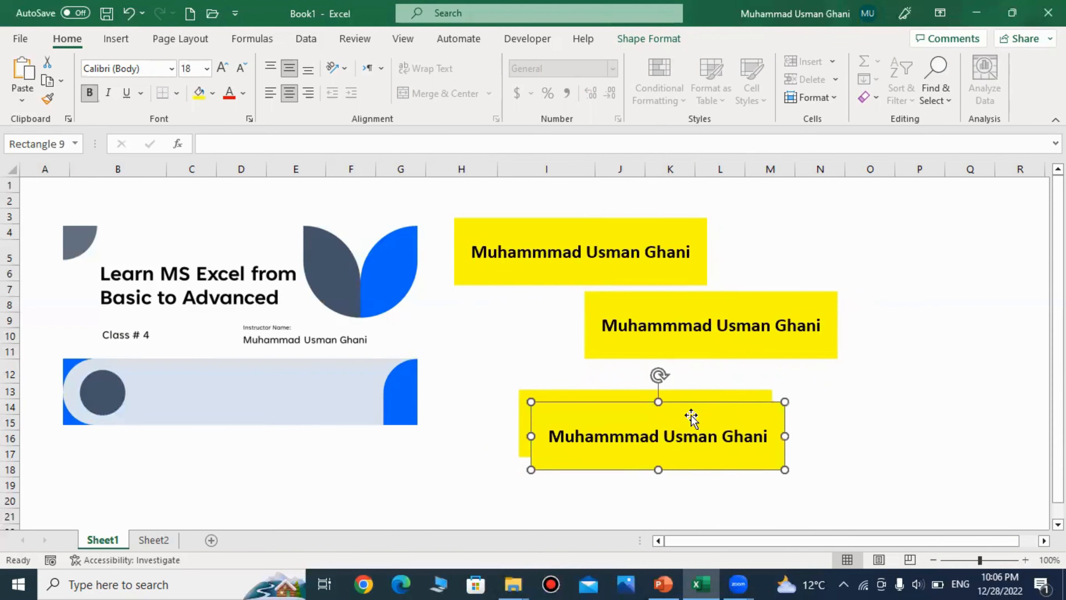
pyautogui.moveTo(704, 434); pyautogui.dragTo(406, 496)
# Delete the Class 4 picture from Sheet1
pyautogui.click(428, 368)
pyautogui.click(277, 378)
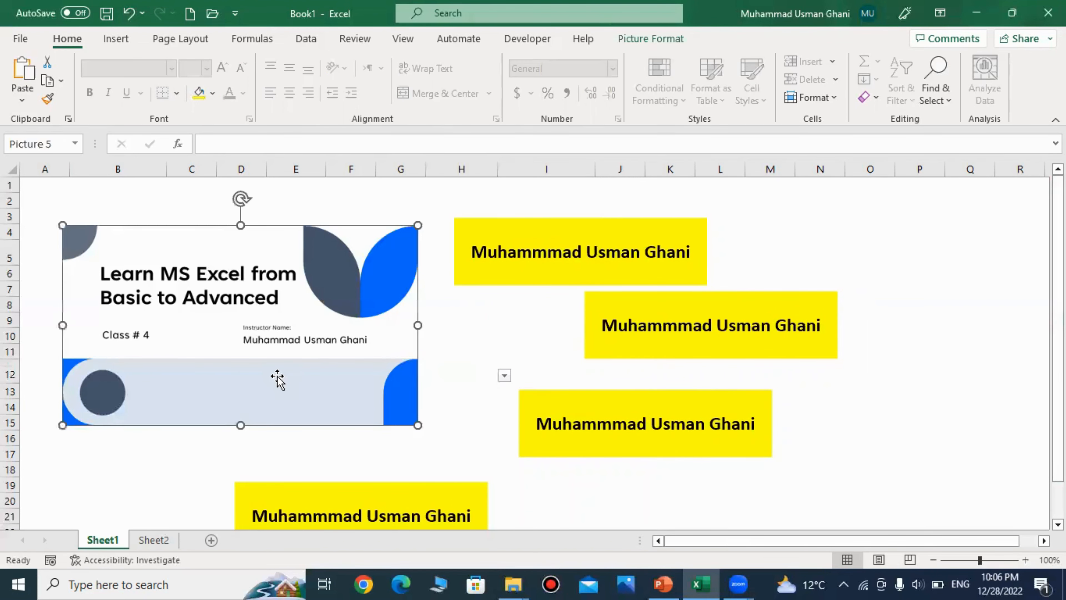
pyautogui.press('Delete')
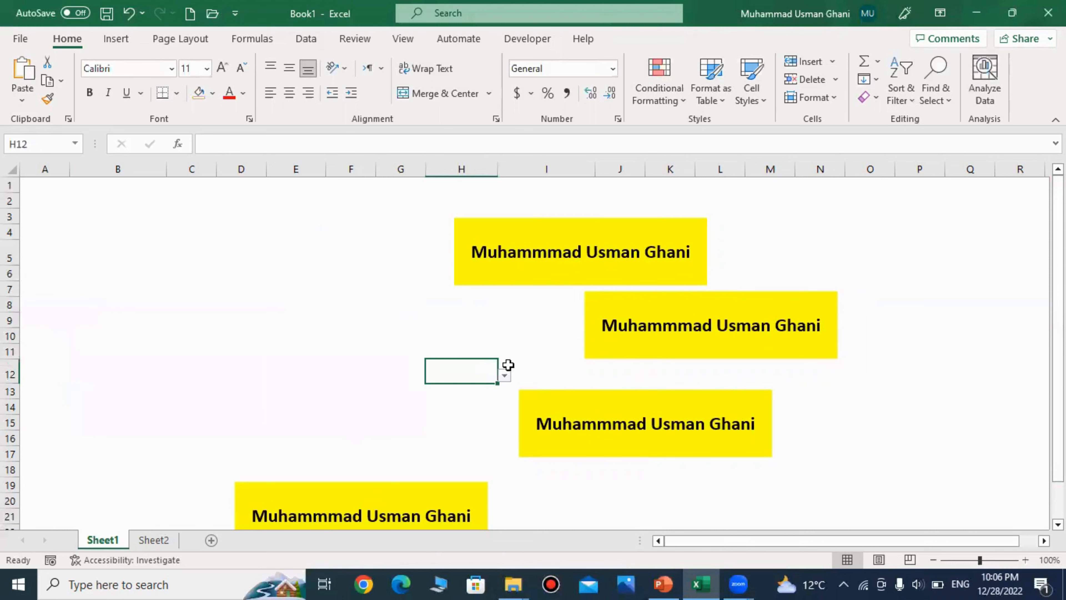
# Draw an oval about 0.73" high by 3.21" wide over roughly B5:G7 and fill it yellow
pyautogui.click(547, 235)
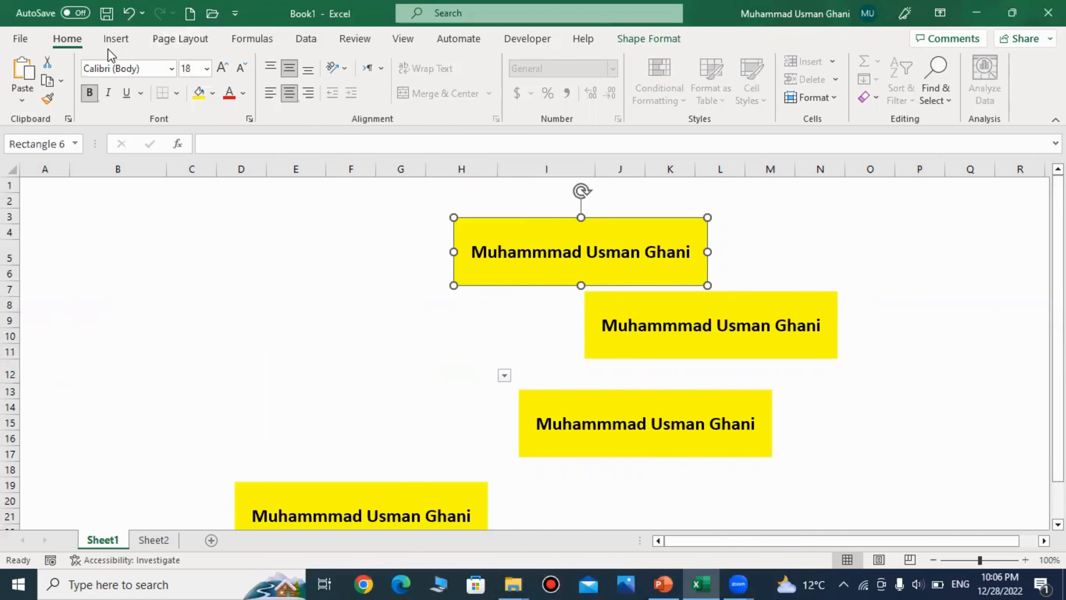
pyautogui.click(113, 40)
pyautogui.click(192, 105)
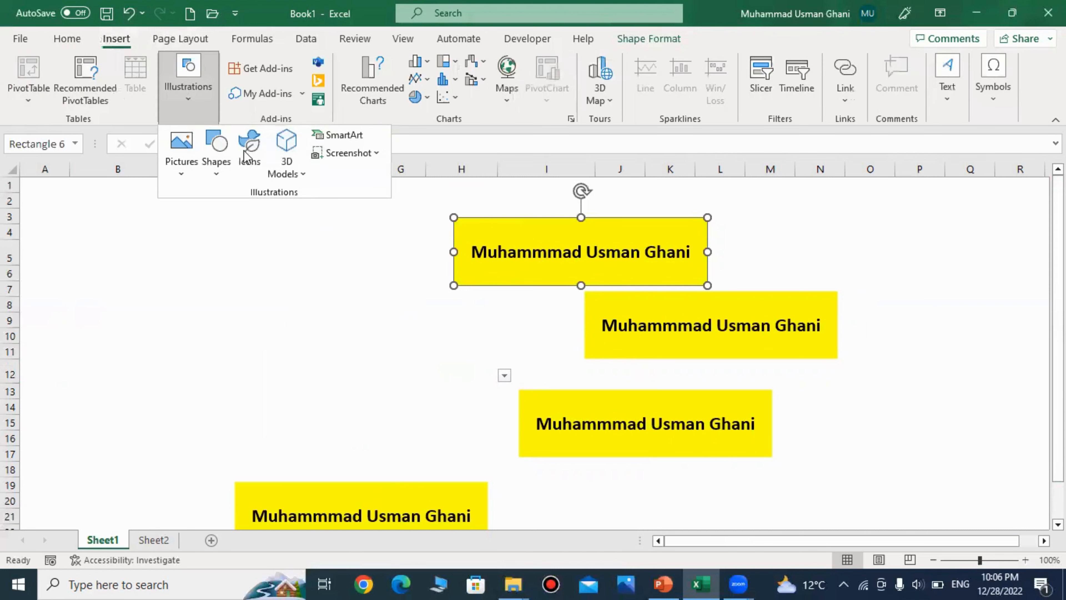
pyautogui.click(224, 181)
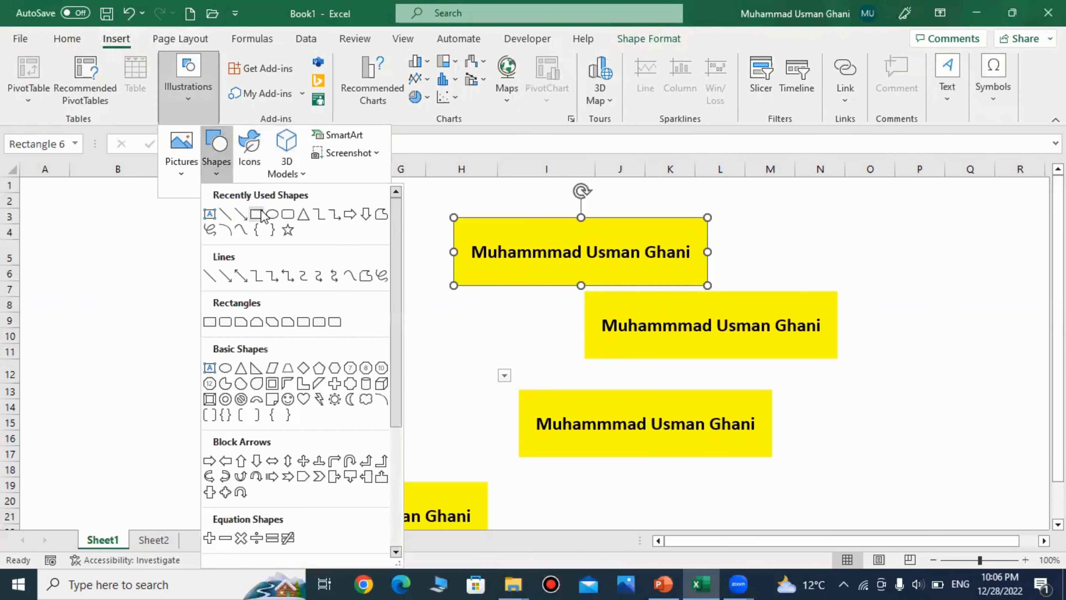
pyautogui.click(275, 224)
pyautogui.moveTo(143, 242)
pyautogui.mouseDown()
pyautogui.moveTo(321, 319)
pyautogui.moveTo(384, 296)
pyautogui.mouseUp()
pyautogui.click(360, 61)
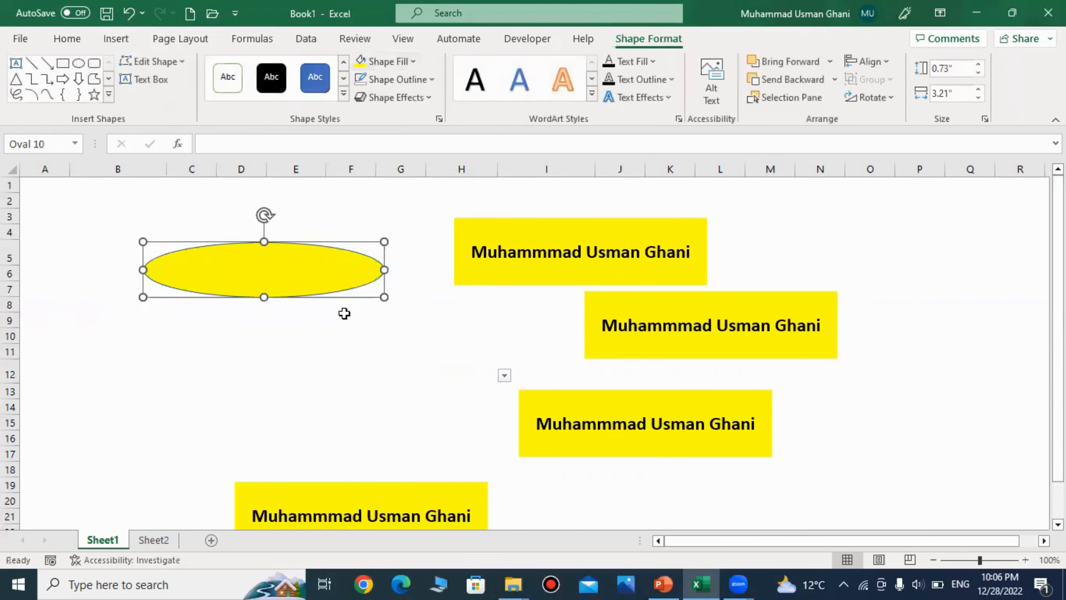
pyautogui.click(345, 319)
# Move the oval up to the first rows and arrange the four yellow rectangles in a loose, uneven column below it
pyautogui.moveTo(309, 276); pyautogui.dragTo(145, 192)
pyautogui.moveTo(352, 233); pyautogui.dragTo(194, 286)
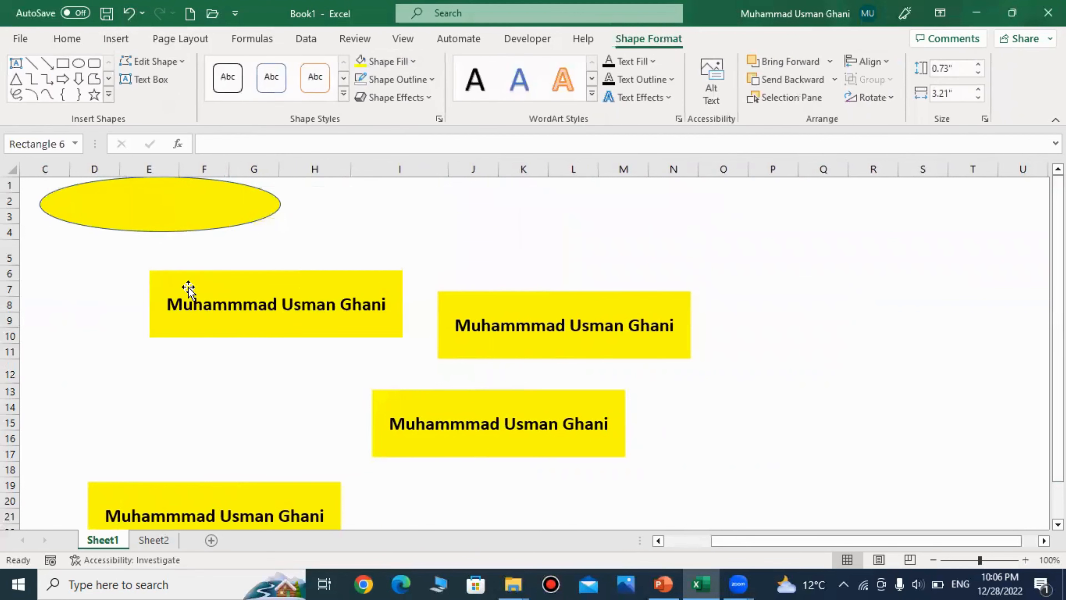
pyautogui.moveTo(466, 308); pyautogui.dragTo(140, 390)
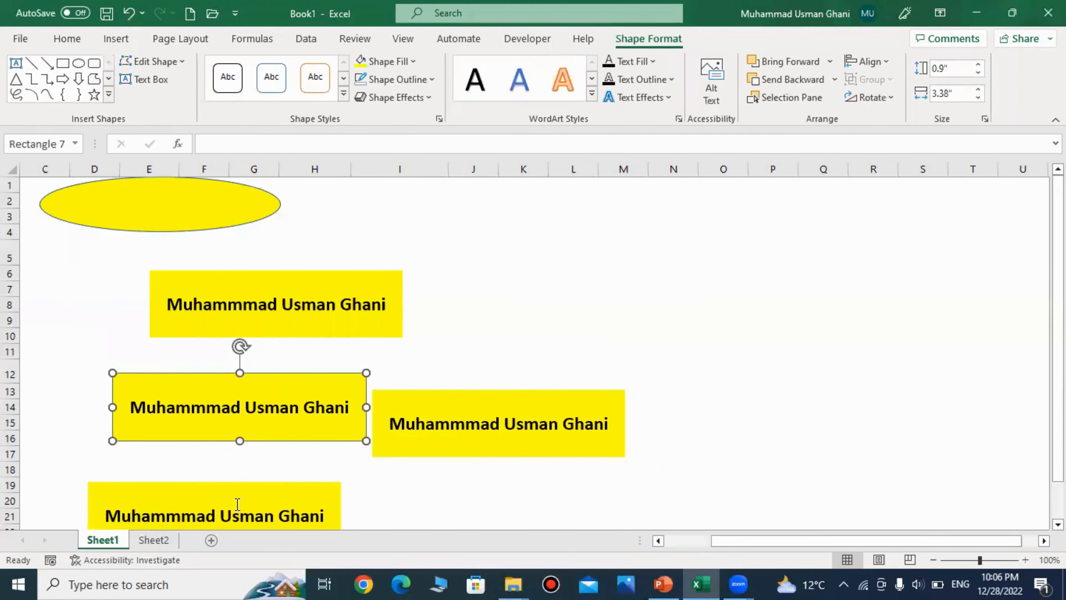
pyautogui.moveTo(237, 504); pyautogui.dragTo(269, 428)
pyautogui.click(461, 284)
pyautogui.moveTo(461, 284); pyautogui.dragTo(259, 344)
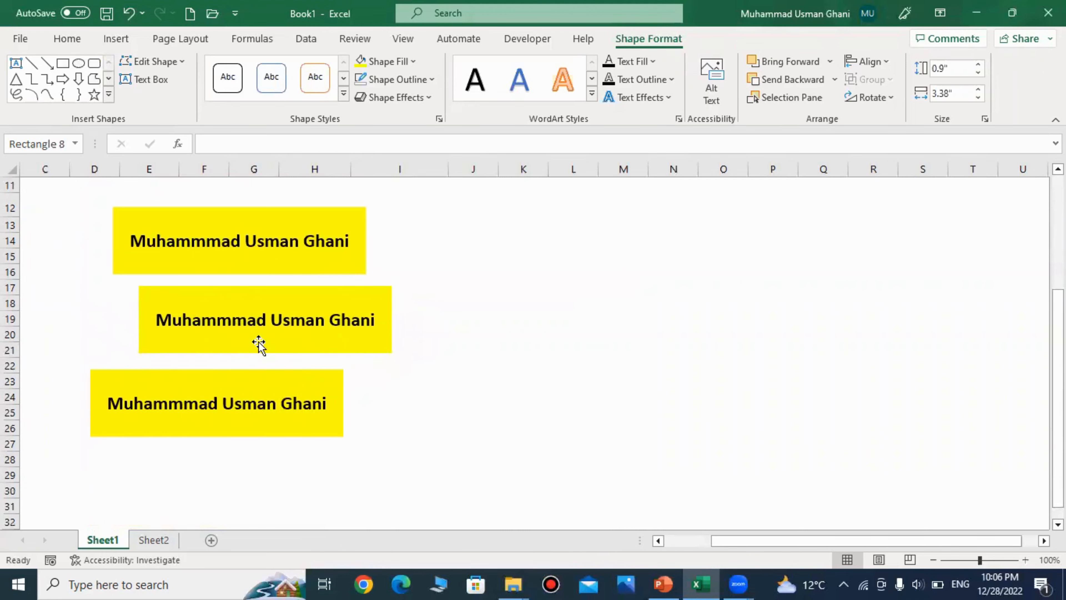
pyautogui.moveTo(305, 388); pyautogui.dragTo(329, 431)
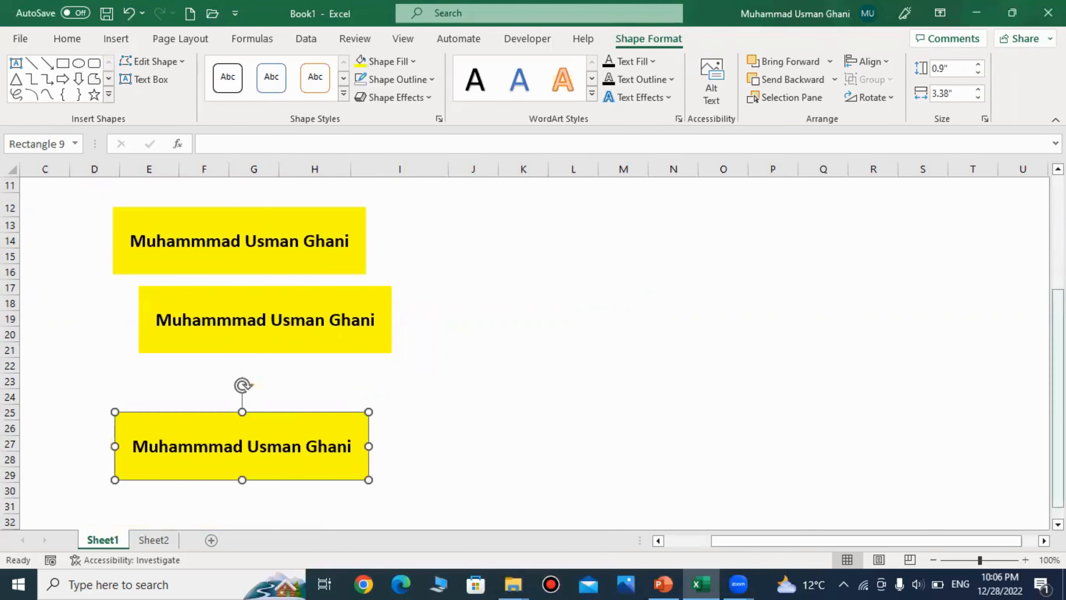
# Select the yellow oval together with all four yellow rectangles below it
pyautogui.scroll(3, 805, 322)
pyautogui.scroll(1, 533, 352)
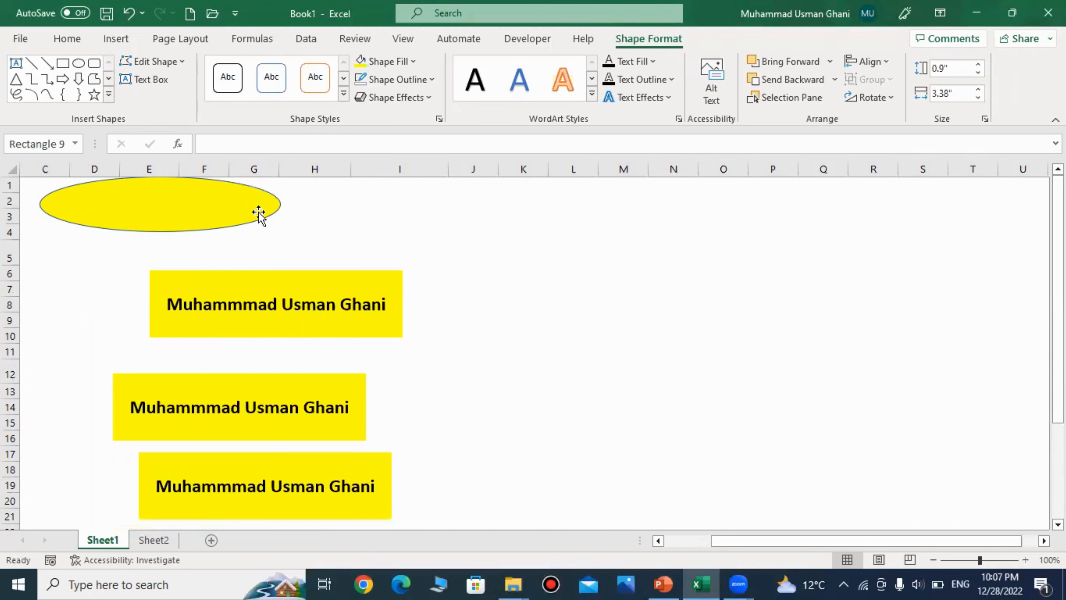
pyautogui.click(212, 209)
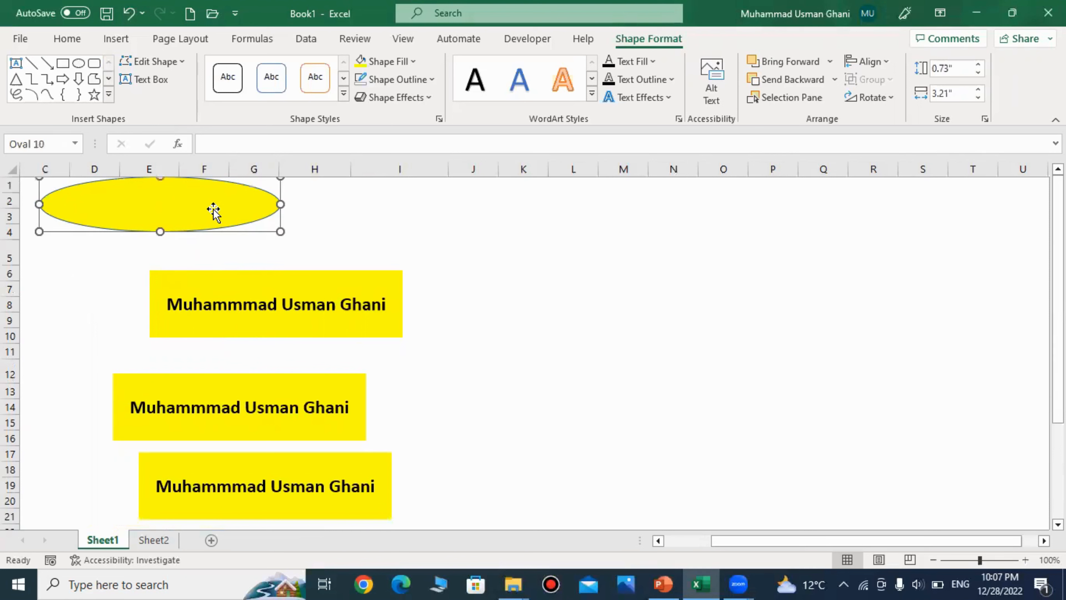
pyautogui.keyDown('ctrl'); pyautogui.click(302, 291); pyautogui.keyUp('ctrl')
pyautogui.keyDown('ctrl'); pyautogui.click(262, 401); pyautogui.keyUp('ctrl')
pyautogui.keyDown('ctrl'); pyautogui.click(322, 461); pyautogui.keyUp('ctrl')
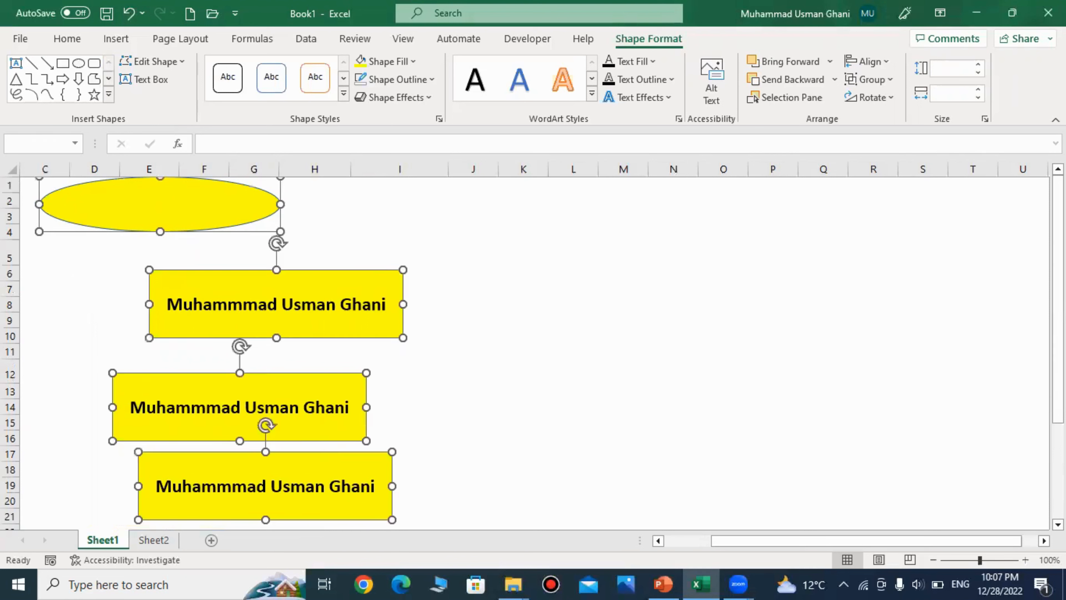
pyautogui.moveTo(1057, 351); pyautogui.dragTo(1058, 423)
pyautogui.keyDown('ctrl'); pyautogui.click(303, 508); pyautogui.keyUp('ctrl')
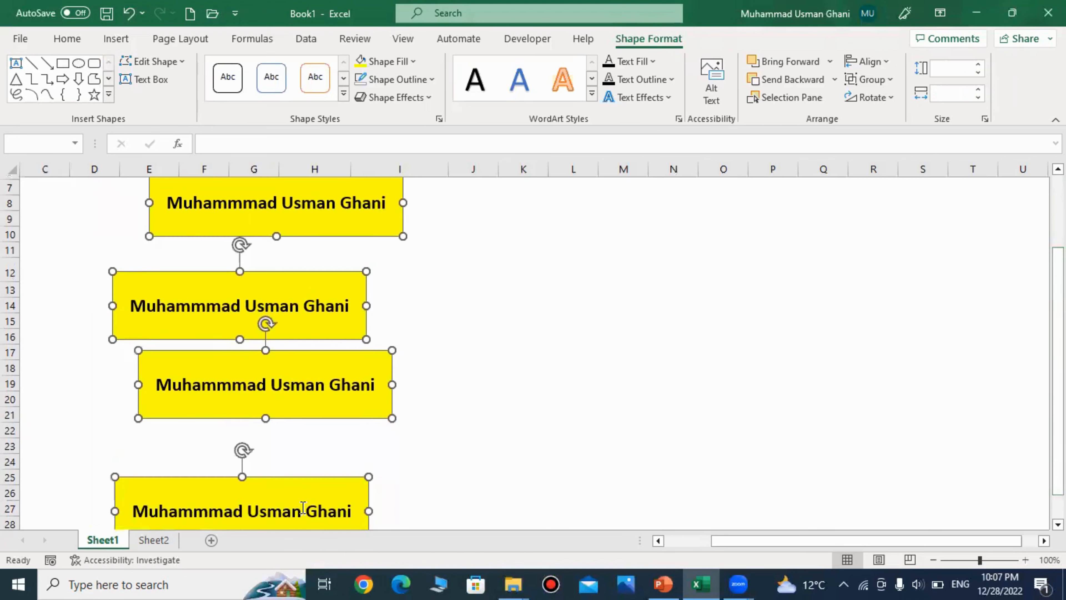
# Try left-aligning the five selected shapes and undo the alignment
pyautogui.click(870, 63)
pyautogui.click(875, 82)
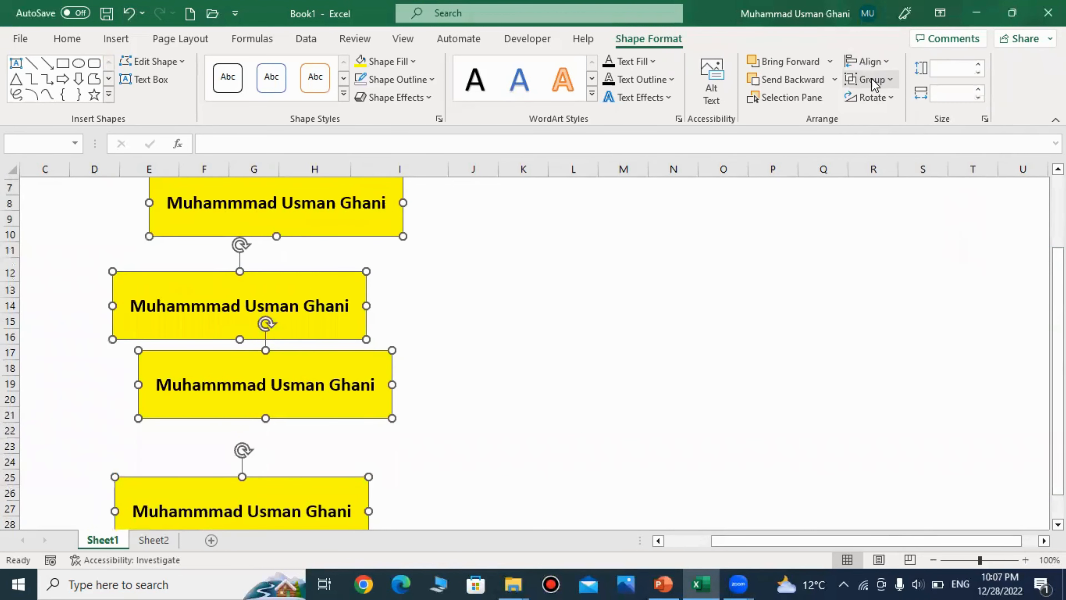
pyautogui.scroll(2, 185, 259)
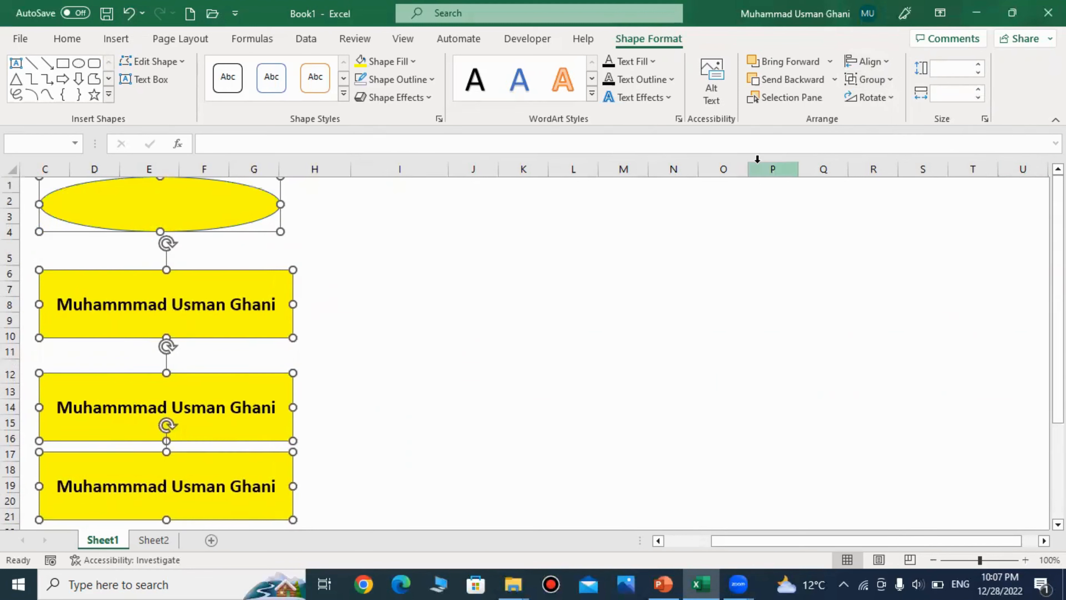
pyautogui.hotkey('ctrl', 'z')
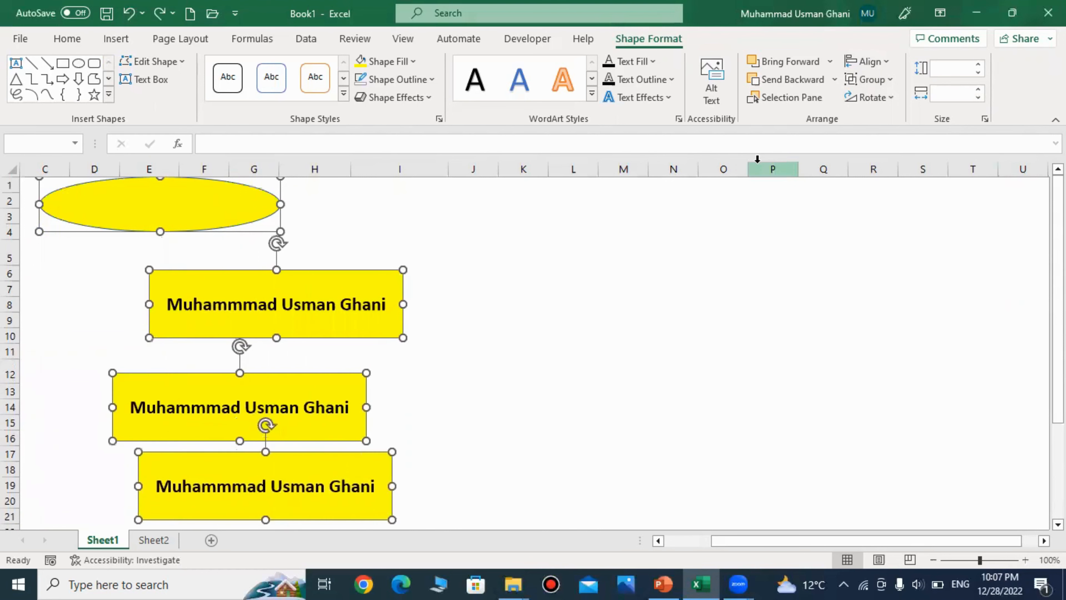
# Align the right edges of the five selected shapes
pyautogui.click(869, 62)
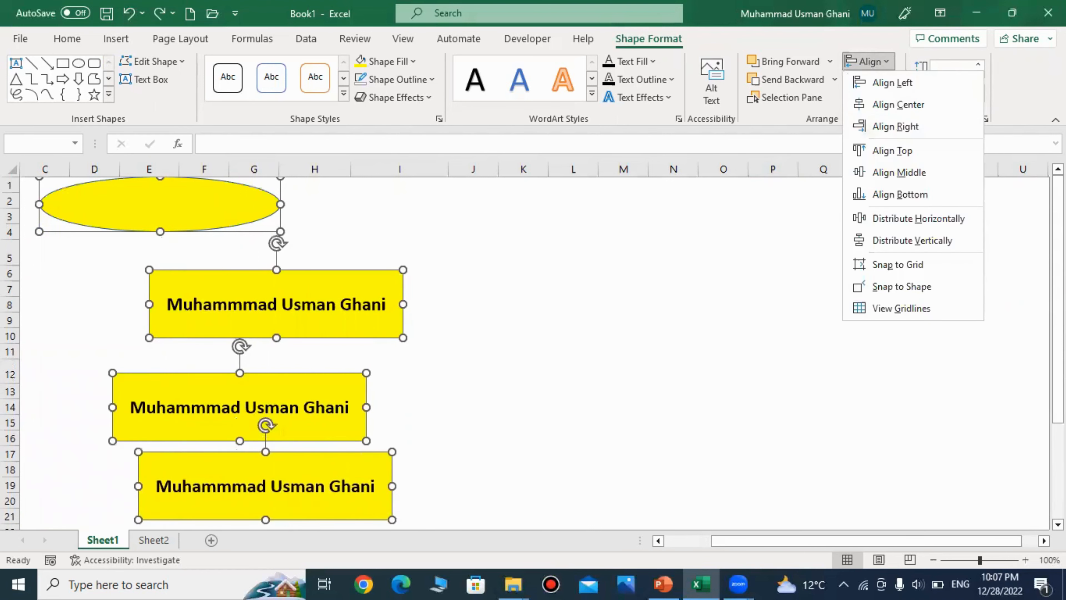
pyautogui.scroll(-3, 489, 404)
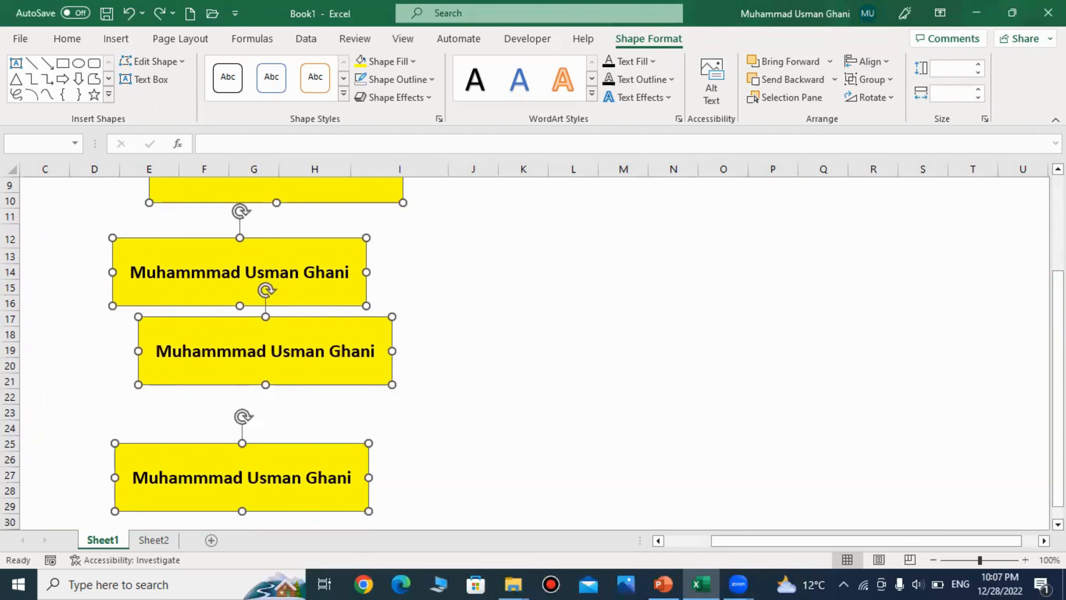
pyautogui.moveTo(1058, 458); pyautogui.dragTo(1058, 366)
pyautogui.click(869, 62)
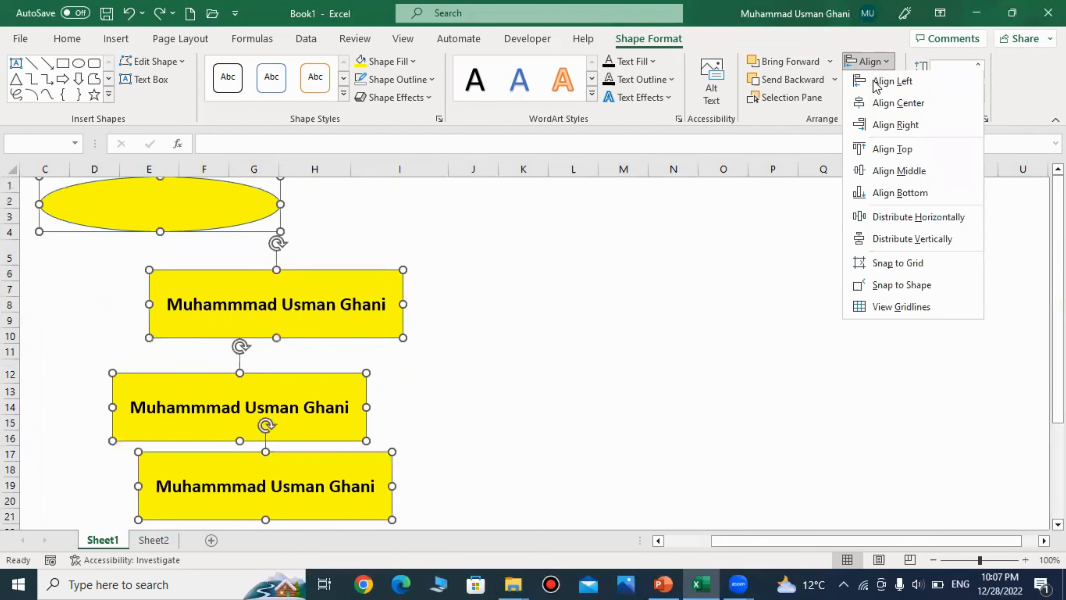
pyautogui.click(888, 126)
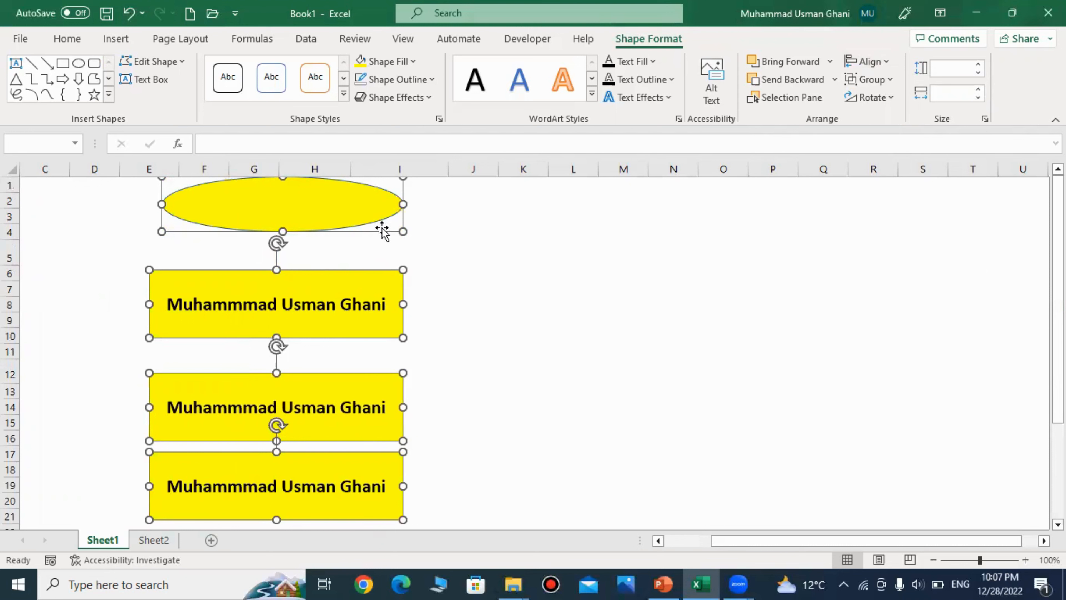
# Move the oval alone to the empty area over K4:O6 and try rotating it counterclockwise by hand, undoing the rotation
pyautogui.click(383, 246)
pyautogui.moveTo(395, 208); pyautogui.dragTo(734, 254)
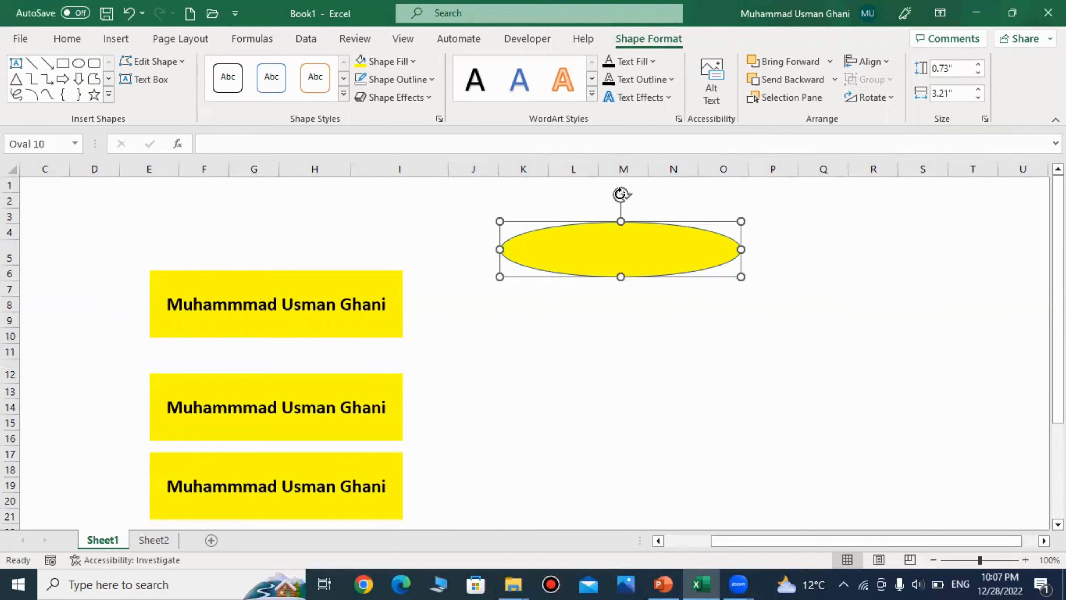
pyautogui.moveTo(621, 194); pyautogui.dragTo(574, 243)
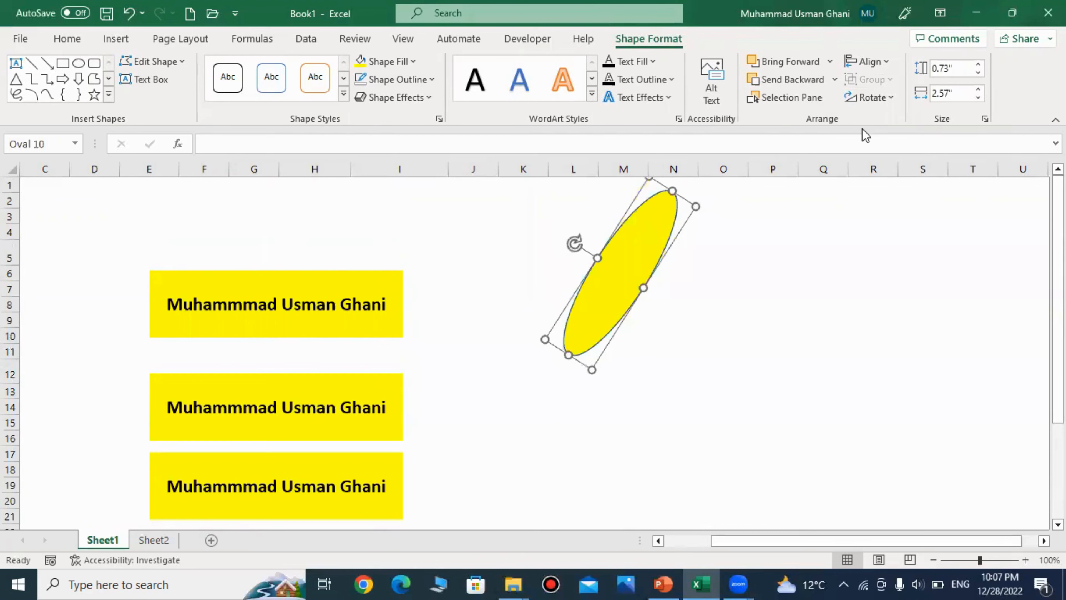
pyautogui.hotkey('ctrl', 'z')
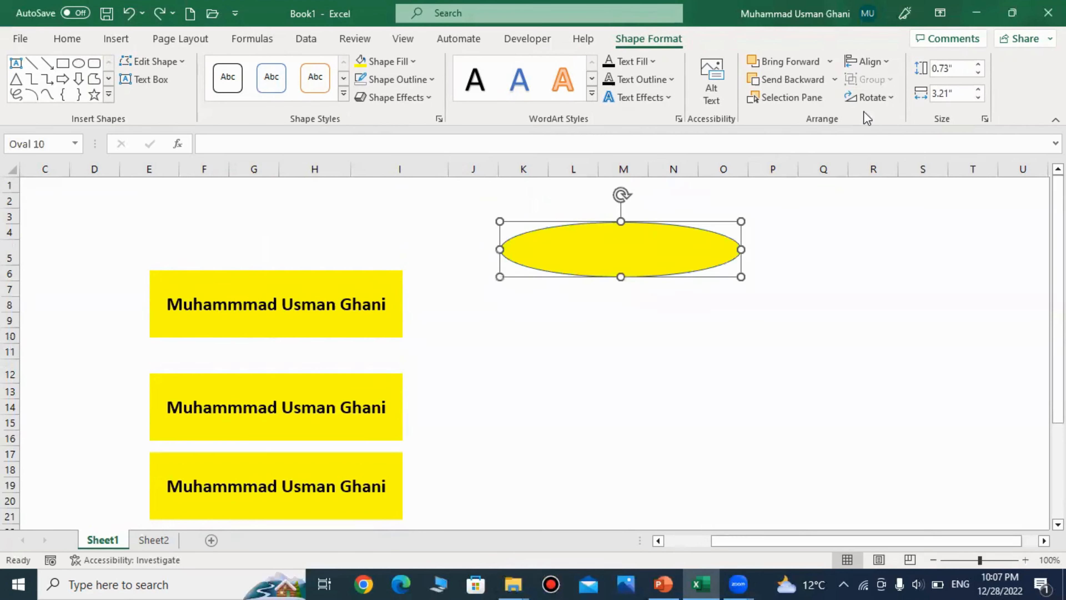
# Set the oval's rotation to exactly 30° in its size options and move it down to about rows 6 to 14
pyautogui.click(873, 98)
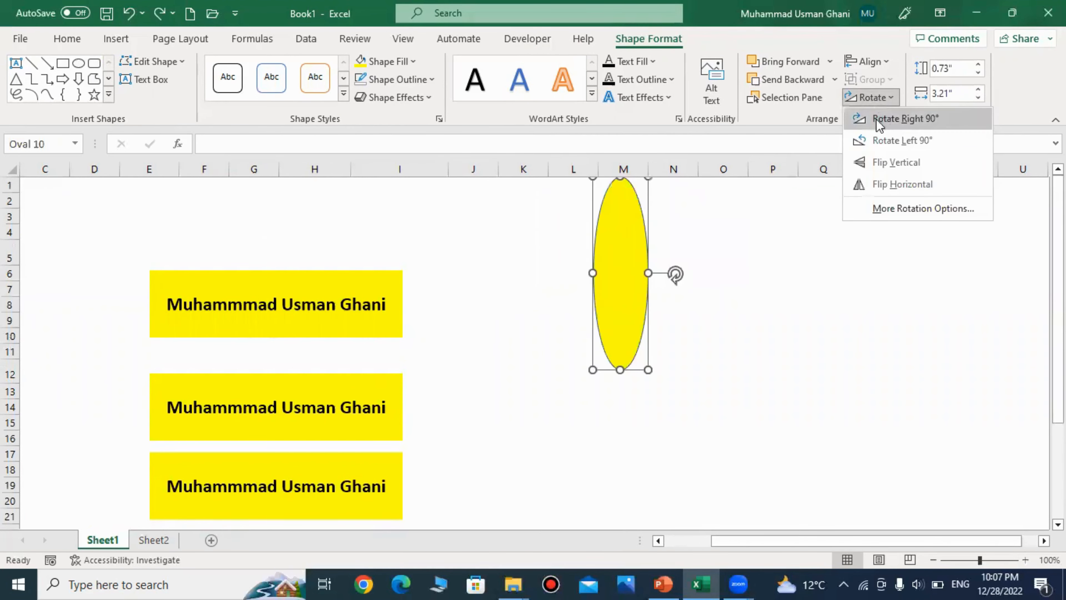
pyautogui.click(899, 215)
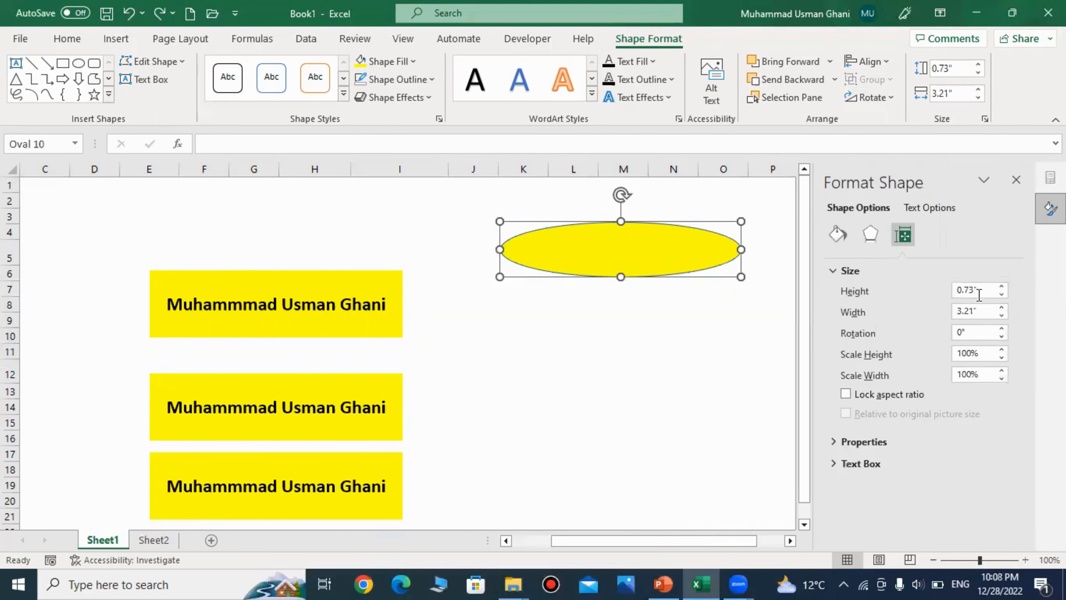
pyautogui.click(948, 336)
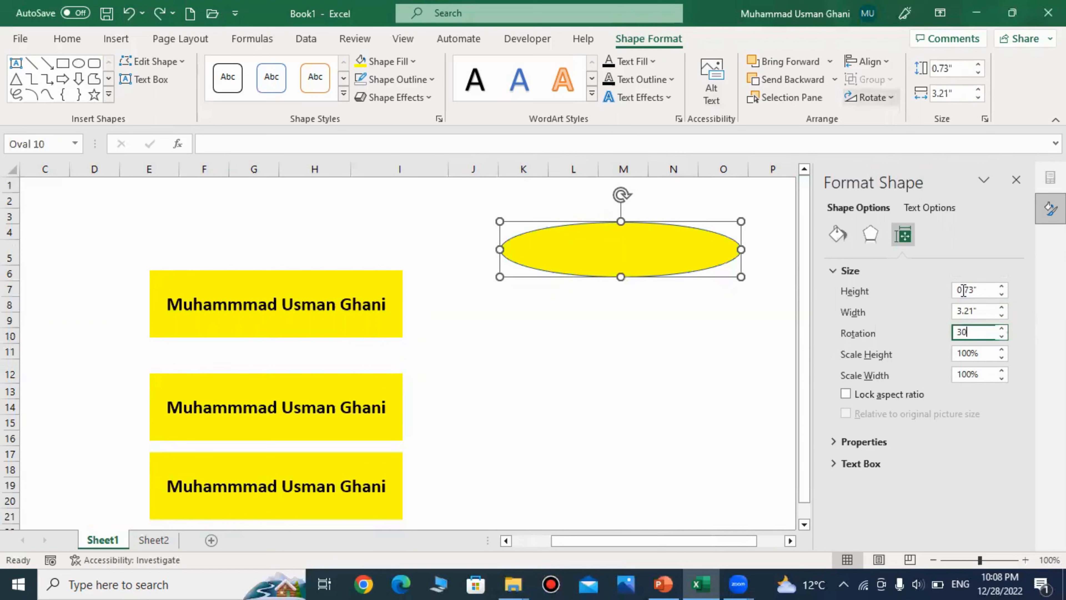
pyautogui.press('Return')
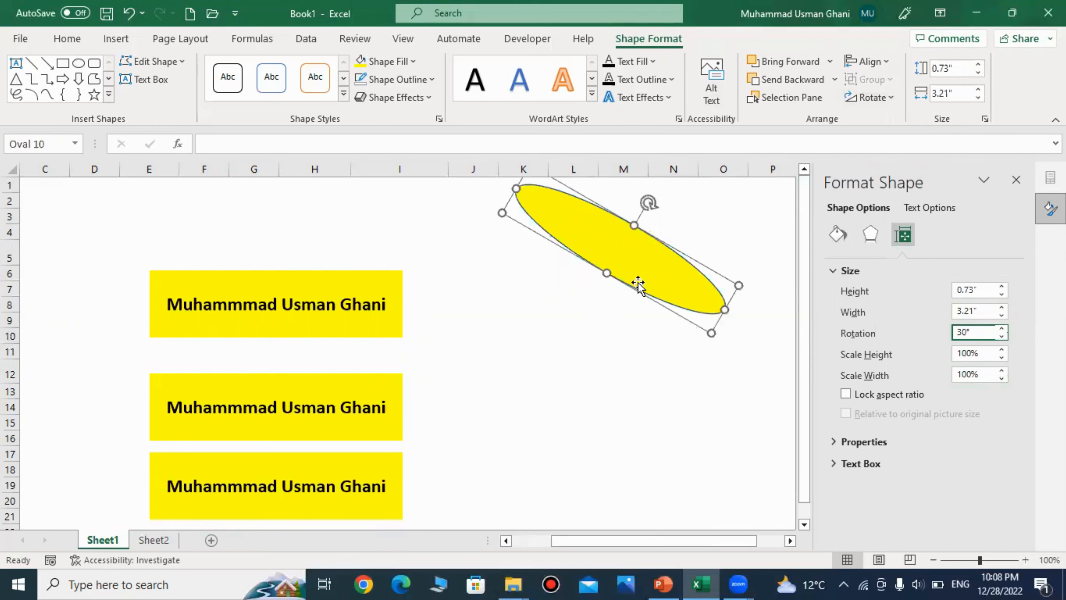
pyautogui.click(598, 415)
pyautogui.moveTo(638, 283); pyautogui.dragTo(621, 364)
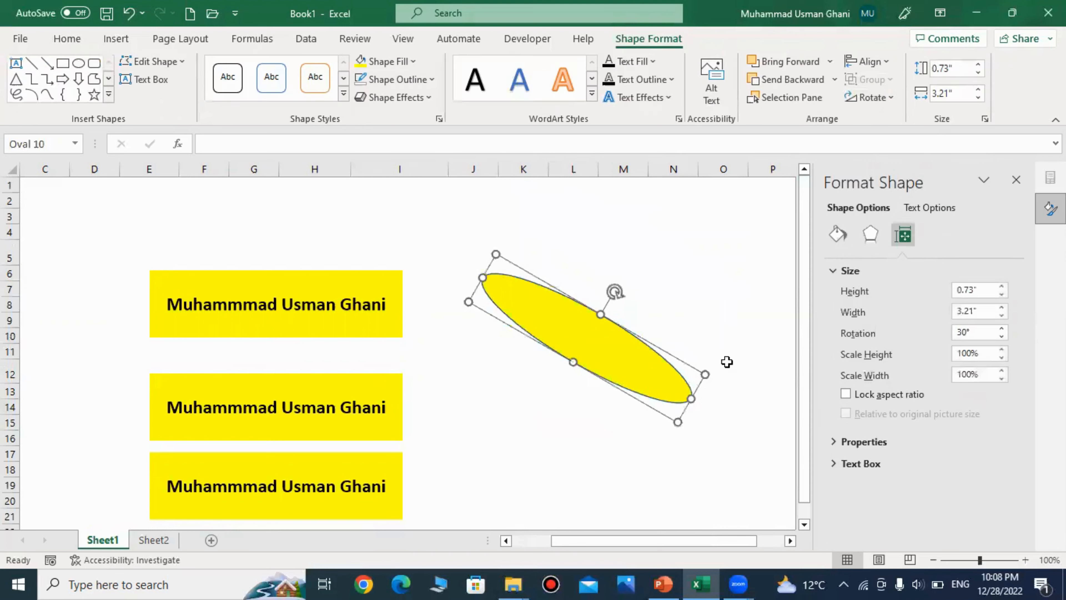
# Set the oval's rotation to -30°, shift it slightly upward, and close the shape formatting options
pyautogui.click(962, 334)
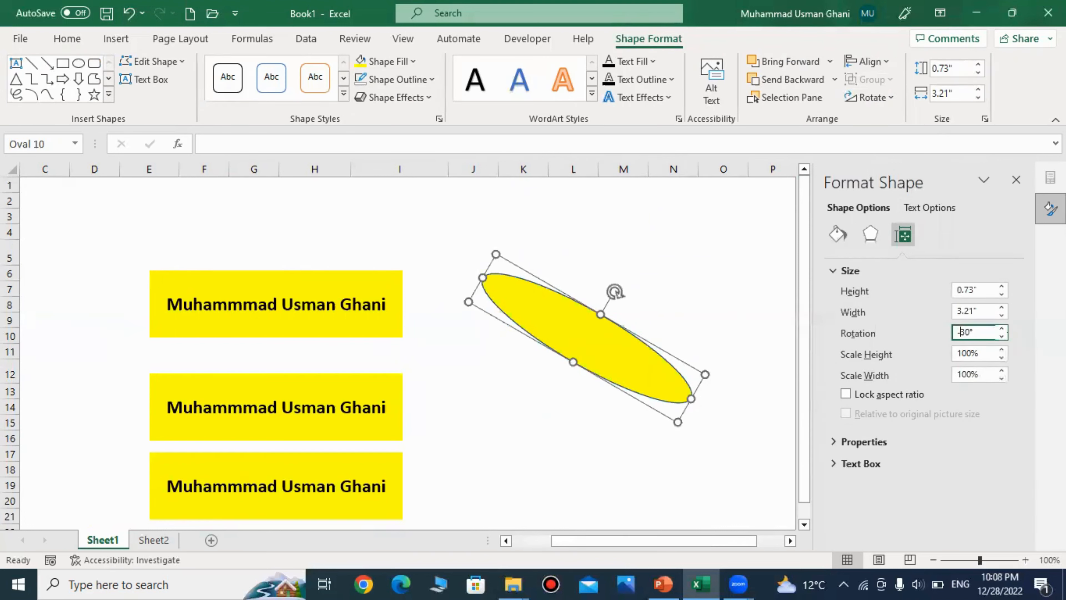
pyautogui.press('Return')
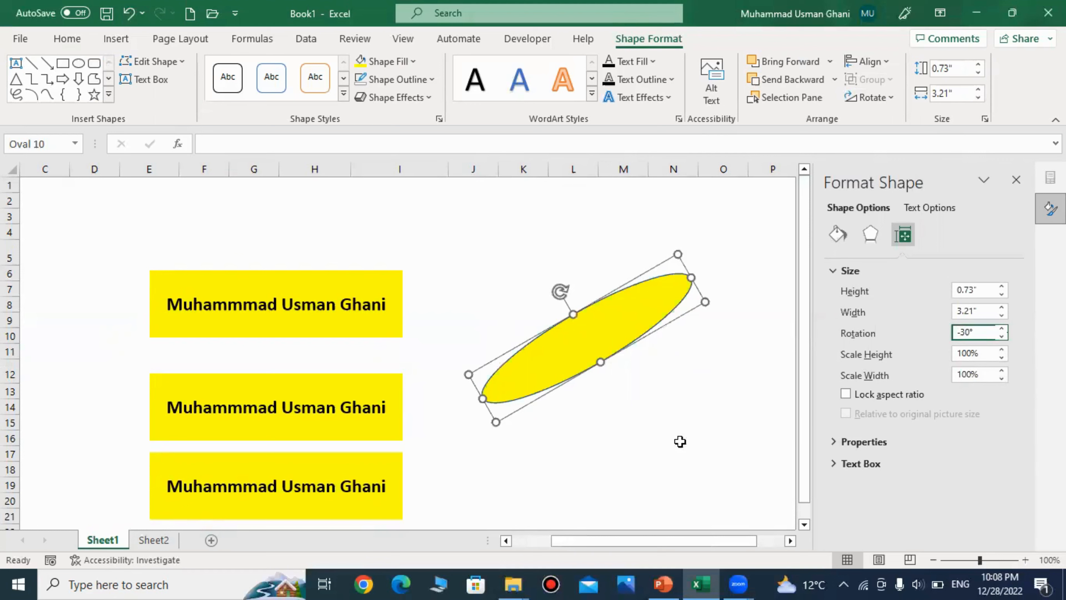
pyautogui.click(599, 415)
pyautogui.moveTo(593, 345); pyautogui.dragTo(590, 309)
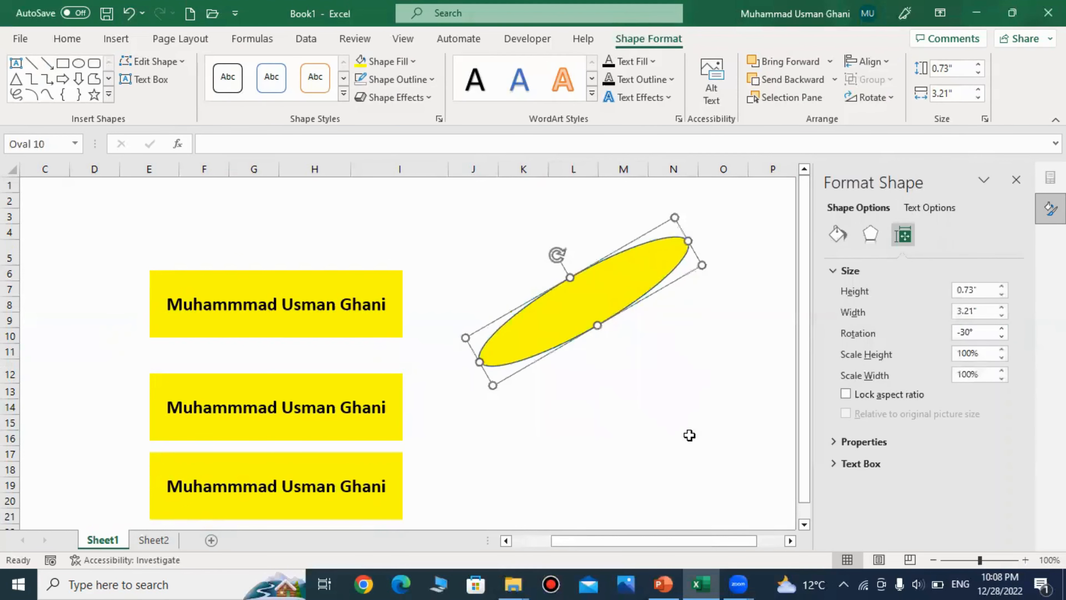
pyautogui.click(689, 435)
pyautogui.click(1016, 180)
pyautogui.click(685, 364)
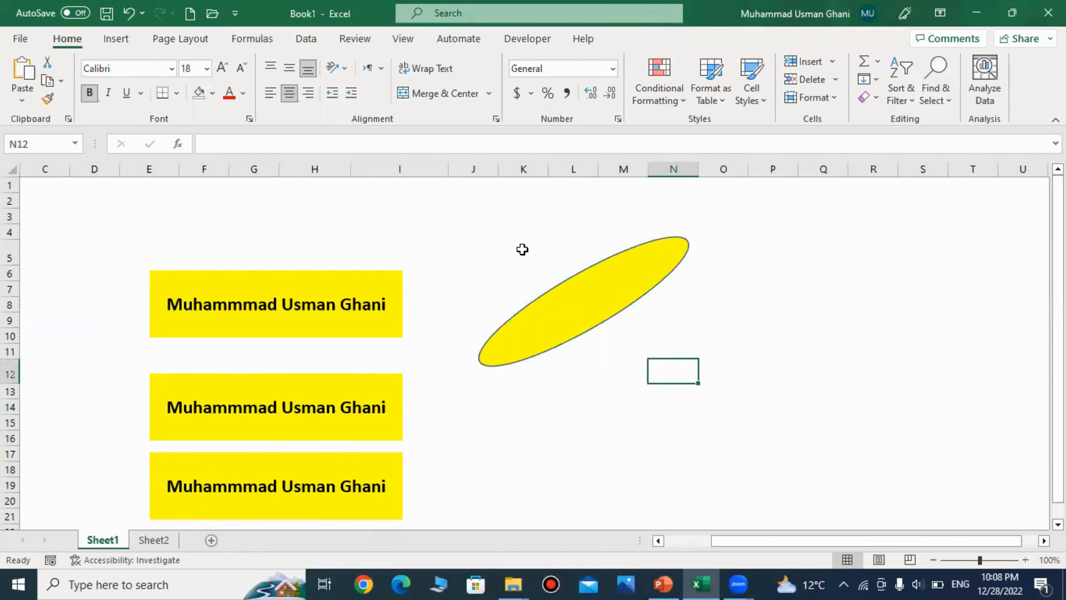
# Delete the three yellow name rectangles and the tilted yellow ellipse from Sheet1
pyautogui.click(568, 320)
pyautogui.tripleClick(285, 298)
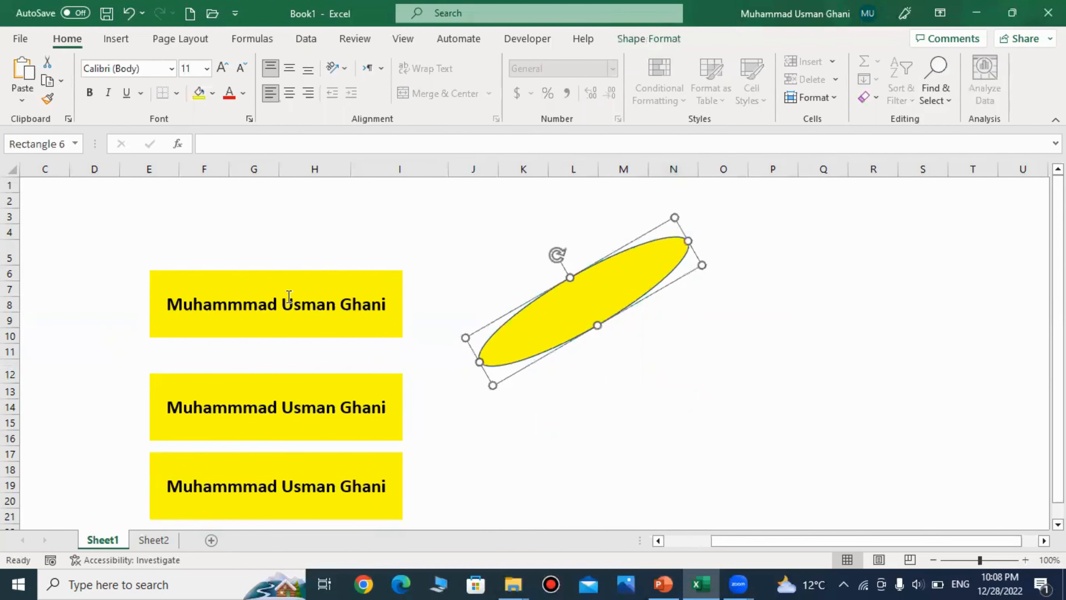
pyautogui.click(329, 260)
pyautogui.click(326, 275)
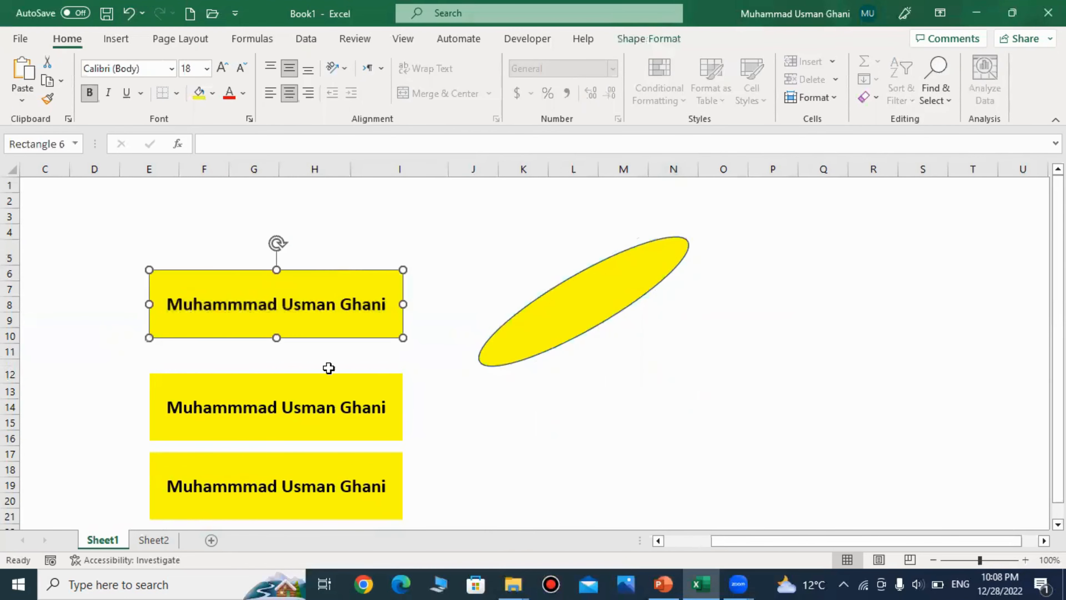
pyautogui.keyDown('shift'); pyautogui.click(329, 369); pyautogui.keyUp('shift')
pyautogui.keyDown('shift'); pyautogui.click(326, 381); pyautogui.keyUp('shift')
pyautogui.keyDown('shift'); pyautogui.click(332, 466); pyautogui.keyUp('shift')
pyautogui.keyDown('shift'); pyautogui.click(307, 300); pyautogui.keyUp('shift')
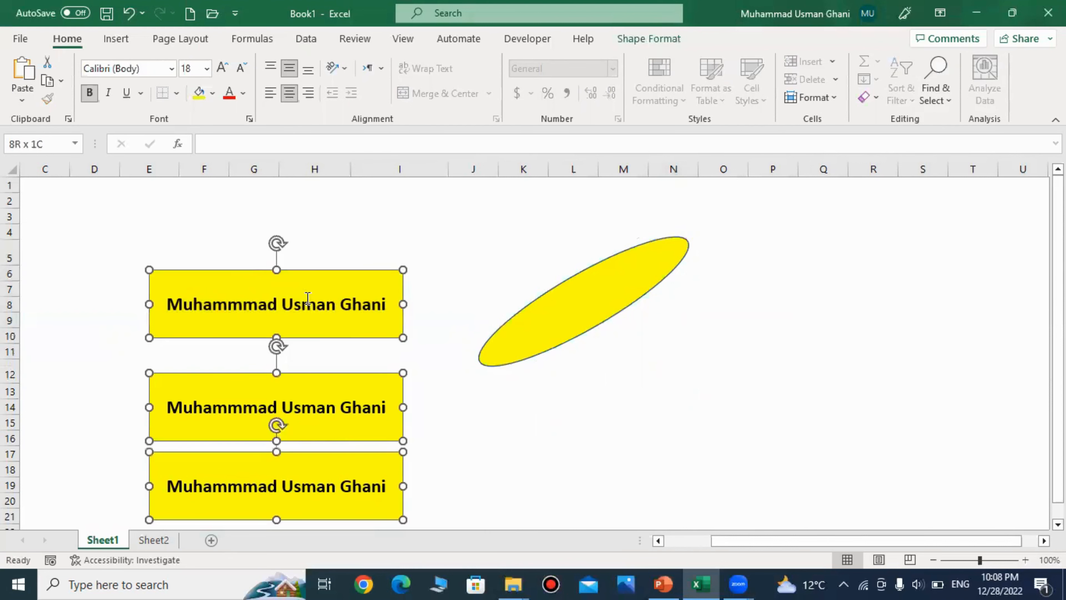
pyautogui.keyDown('shift'); pyautogui.click(555, 329); pyautogui.keyUp('shift')
pyautogui.press('Delete')
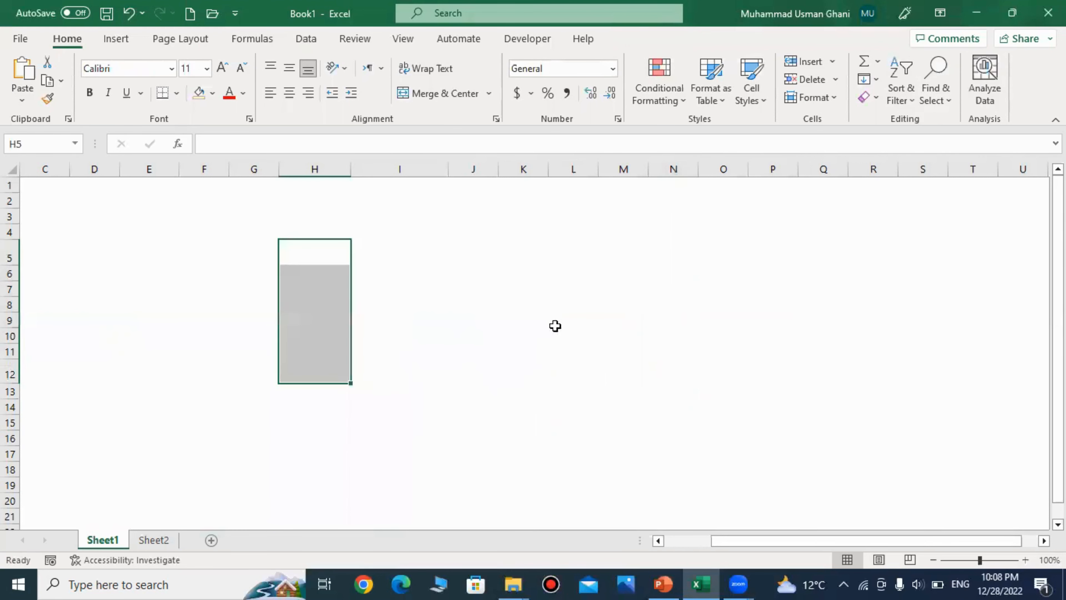
pyautogui.click(96, 223)
pyautogui.click(110, 256)
pyautogui.click(71, 216)
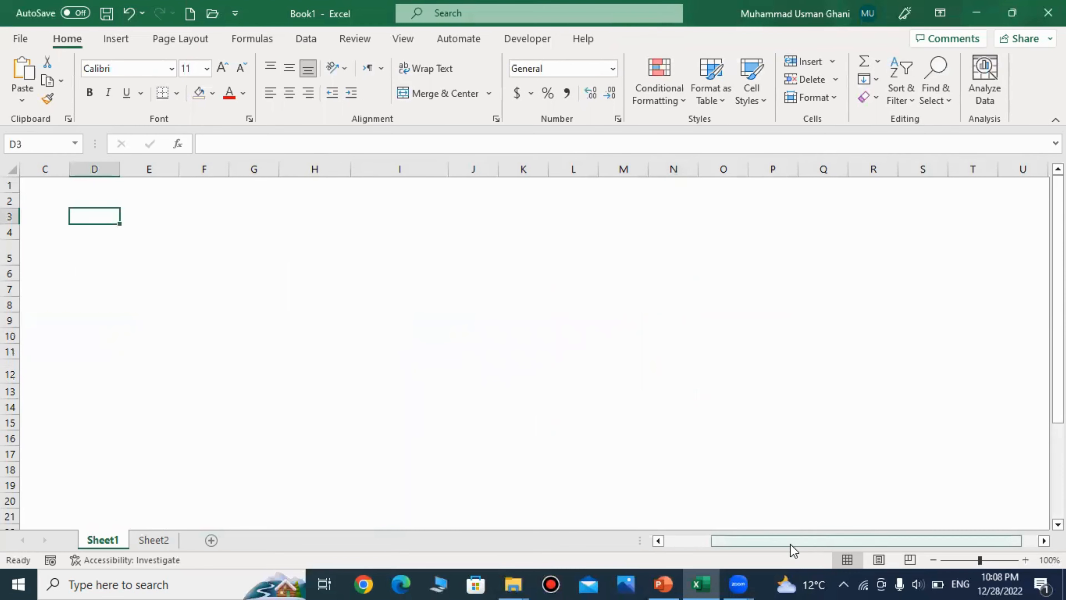
pyautogui.moveTo(790, 545); pyautogui.dragTo(124, 267)
pyautogui.click(76, 229)
pyautogui.click(57, 200)
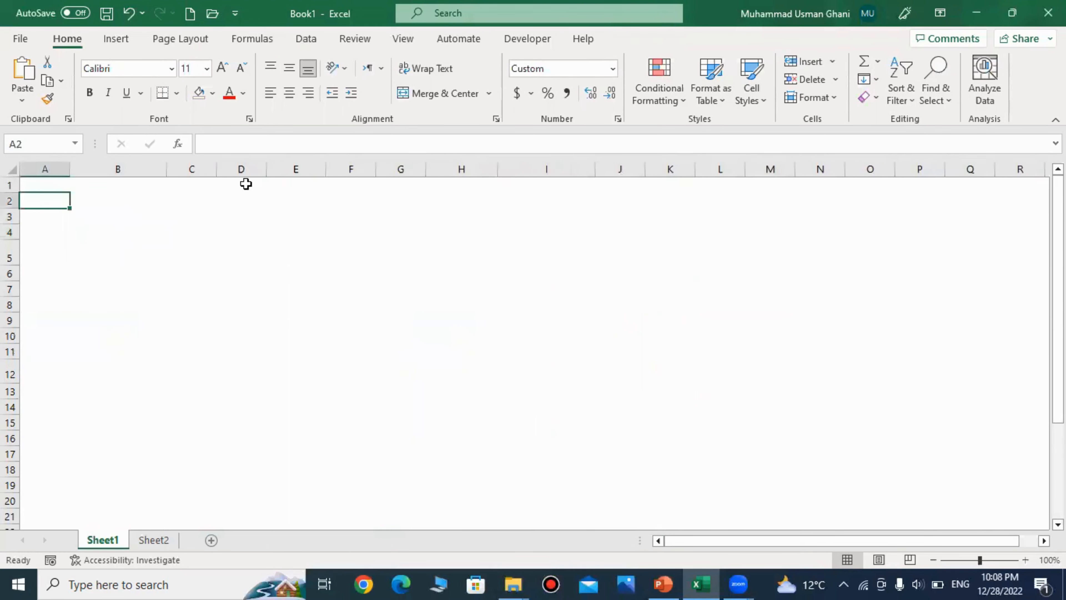
pyautogui.click(56, 214)
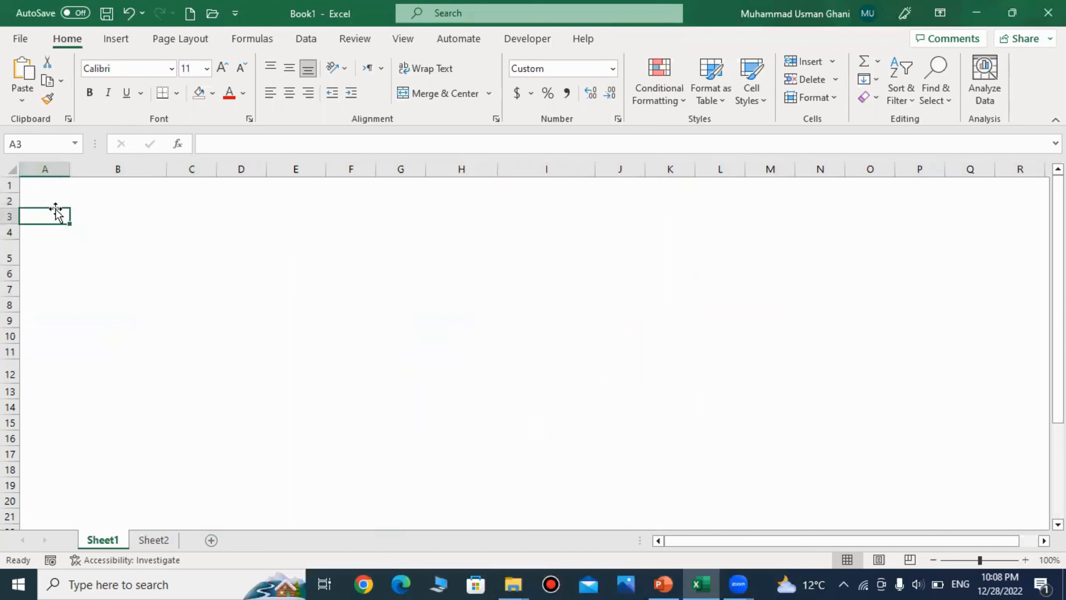
pyautogui.click(44, 181)
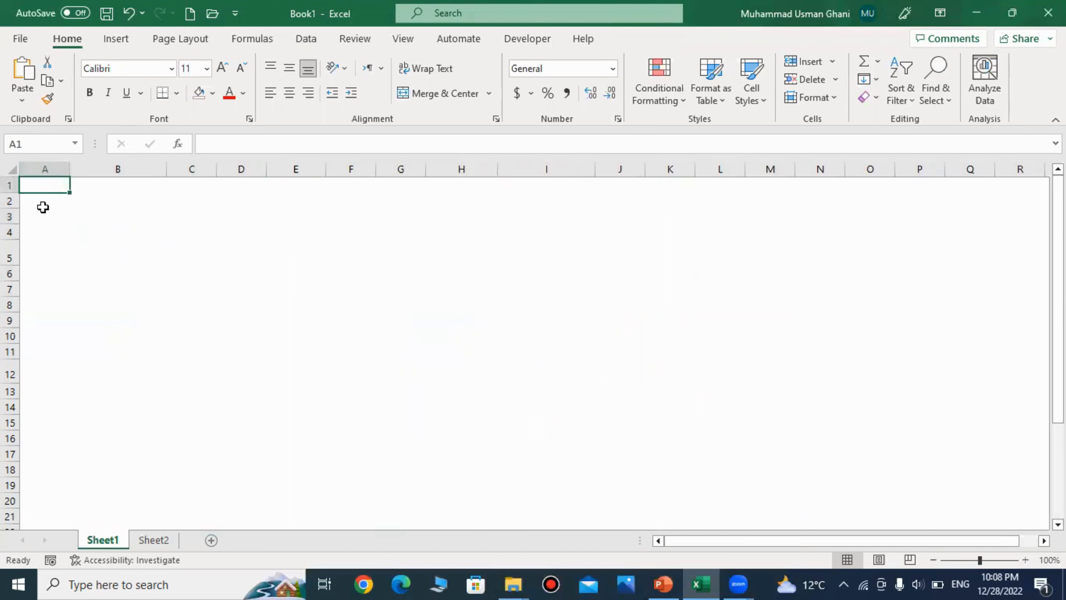
pyautogui.moveTo(42, 208); pyautogui.dragTo(366, 207)
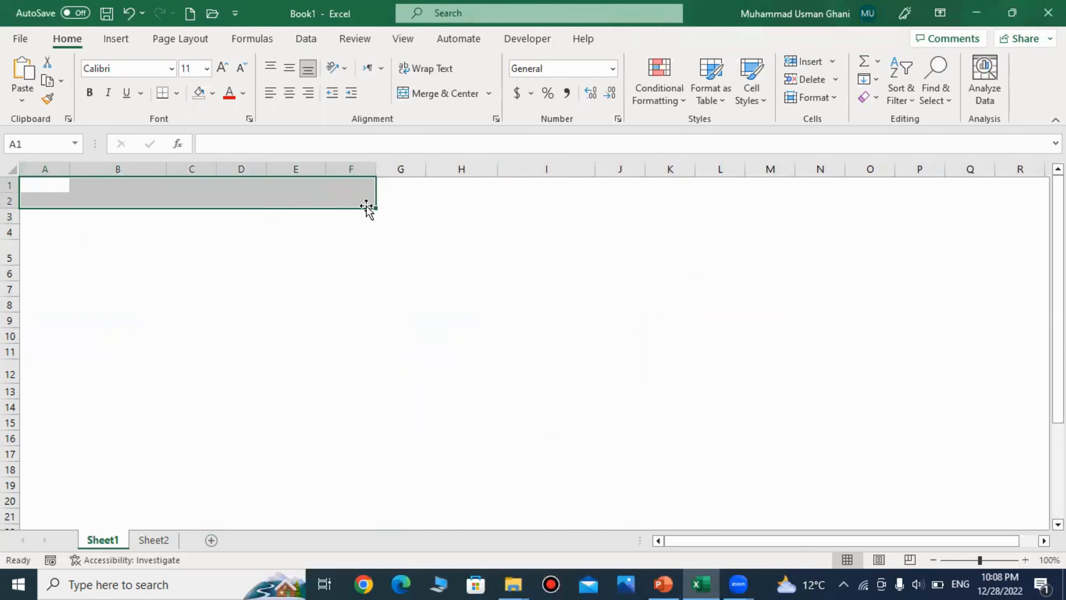
pyautogui.click(118, 253)
pyautogui.click(119, 199)
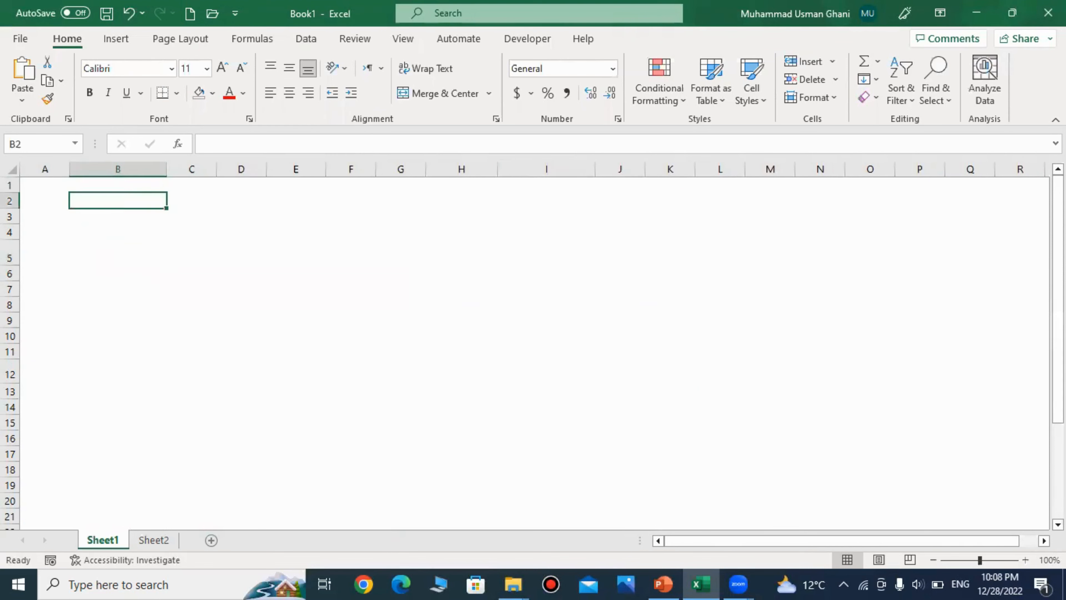
# Delete the remaining yellow name rectangle around rows 25 to 29 of Sheet1
pyautogui.moveTo(1057, 397)
pyautogui.mouseDown()
pyautogui.moveTo(1058, 494)
pyautogui.moveTo(1058, 395)
pyautogui.mouseUp()
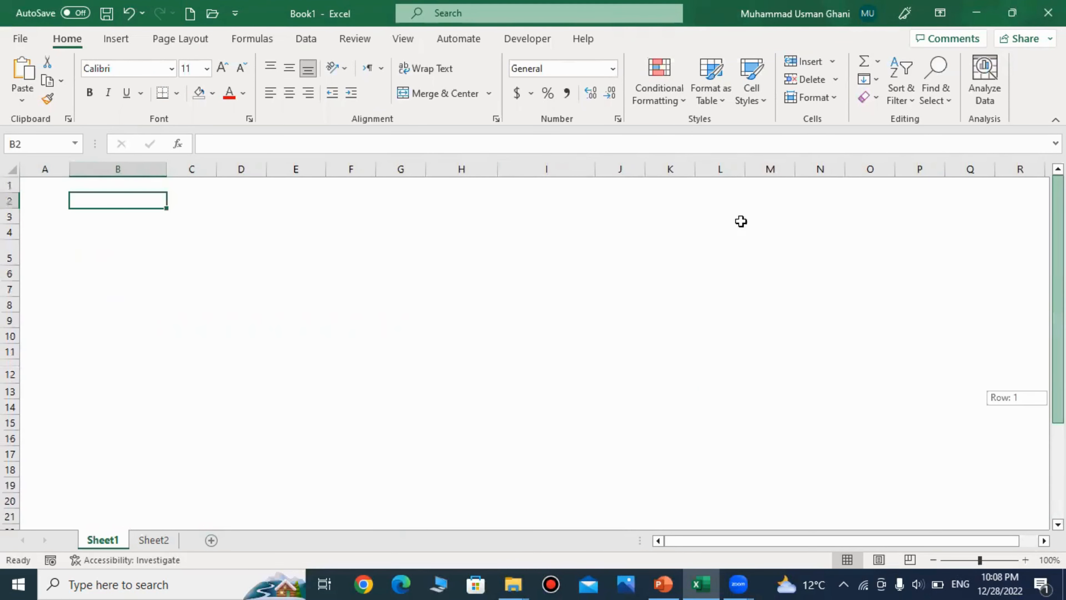
pyautogui.moveTo(1058, 317); pyautogui.dragTo(1058, 414)
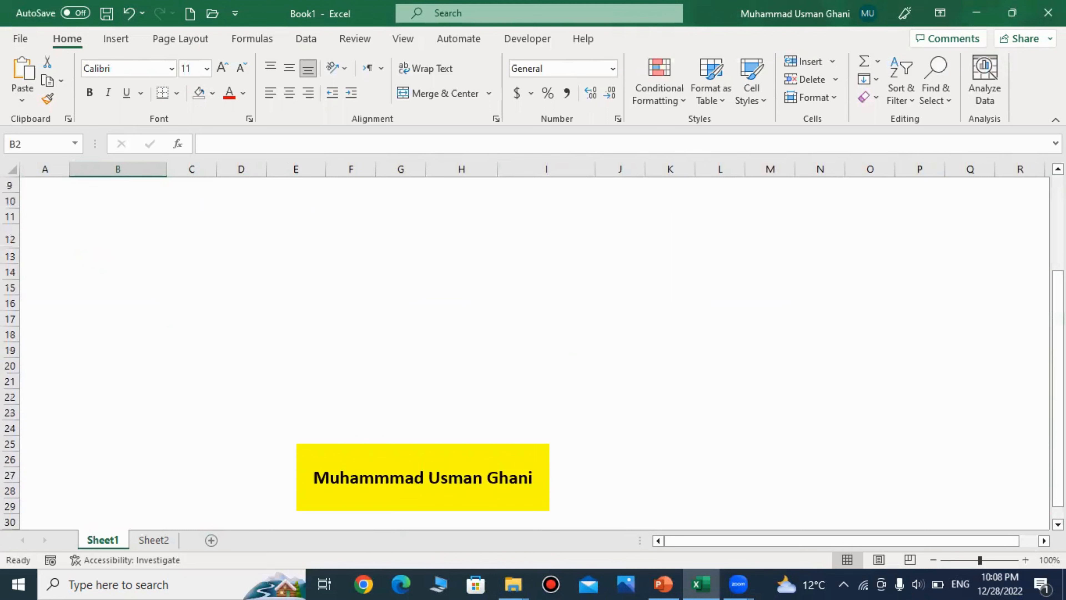
pyautogui.click(519, 486)
pyautogui.click(473, 447)
pyautogui.press('Delete')
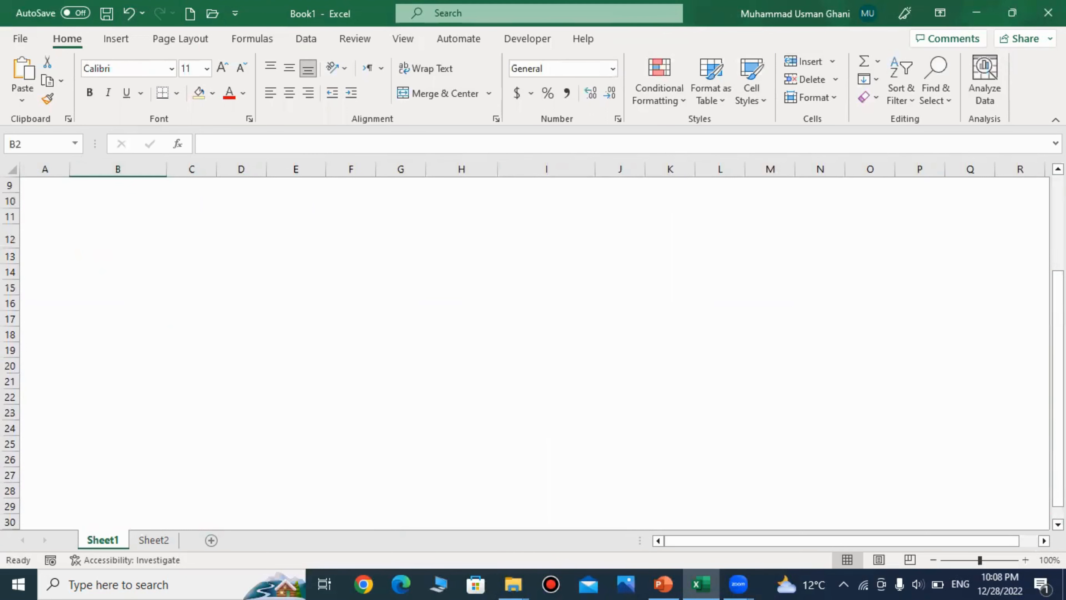
# Enter a first name in A1, a surname in A2 and a variant of that surname in A3
pyautogui.moveTo(1058, 453); pyautogui.dragTo(1057, 358)
pyautogui.click(112, 233)
pyautogui.click(46, 189)
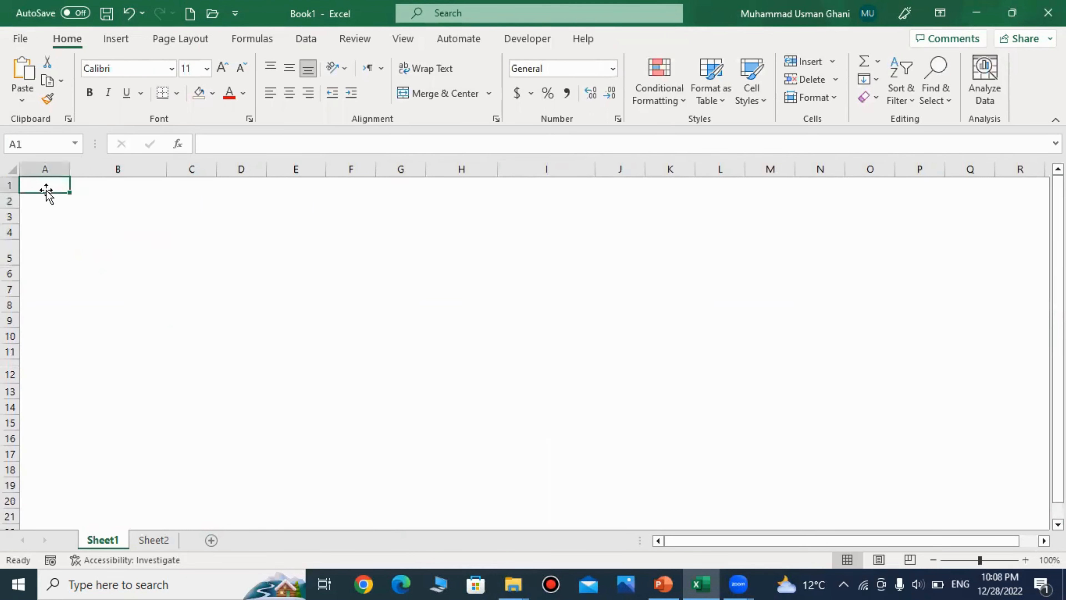
pyautogui.write('Usama')
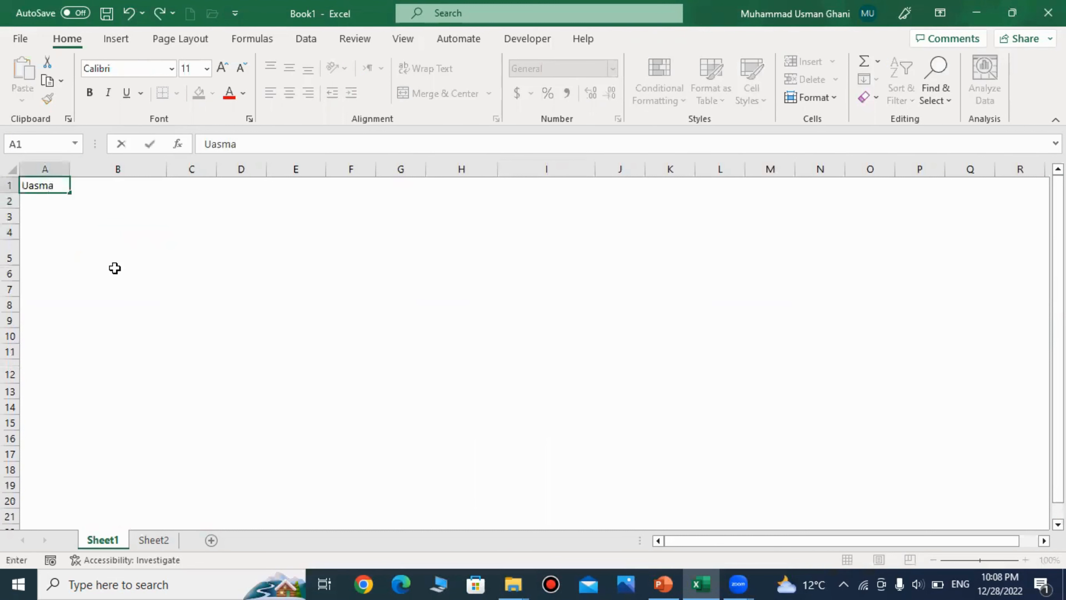
pyautogui.press('BackSpace')
pyautogui.press('BackSpace')
pyautogui.press('BackSpace')
pyautogui.press('BackSpace')
pyautogui.write('sman')
pyautogui.press('Return')
pyautogui.write('Ghani')
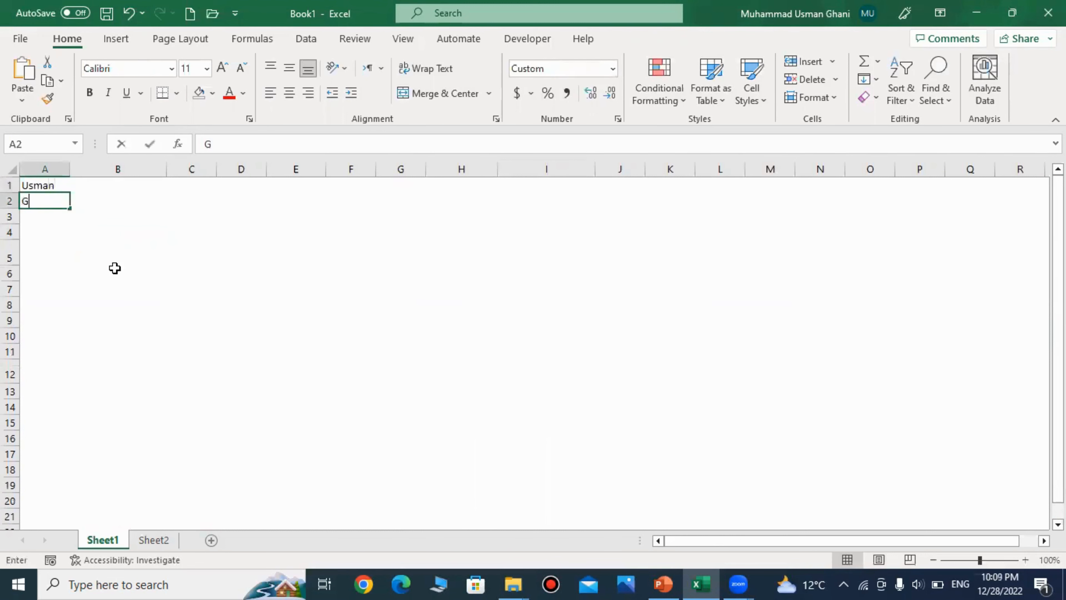
pyautogui.press('Return')
pyautogui.write('Ghan')
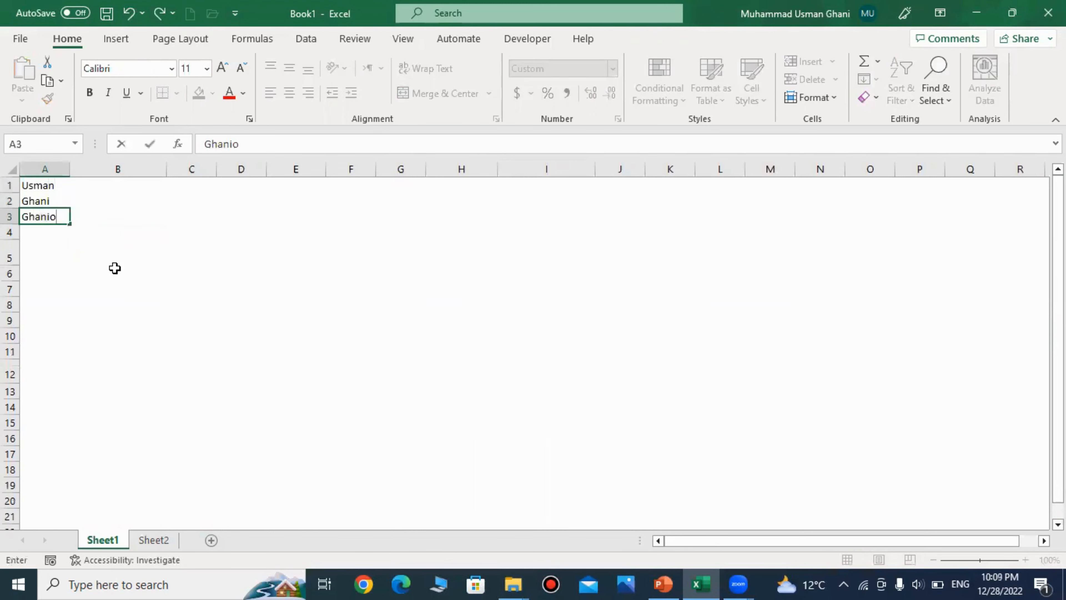
pyautogui.write('io')
pyautogui.press('Return')
# Enter ABC, SDE and De in cells B1 to B3 beside the names
pyautogui.click(96, 198)
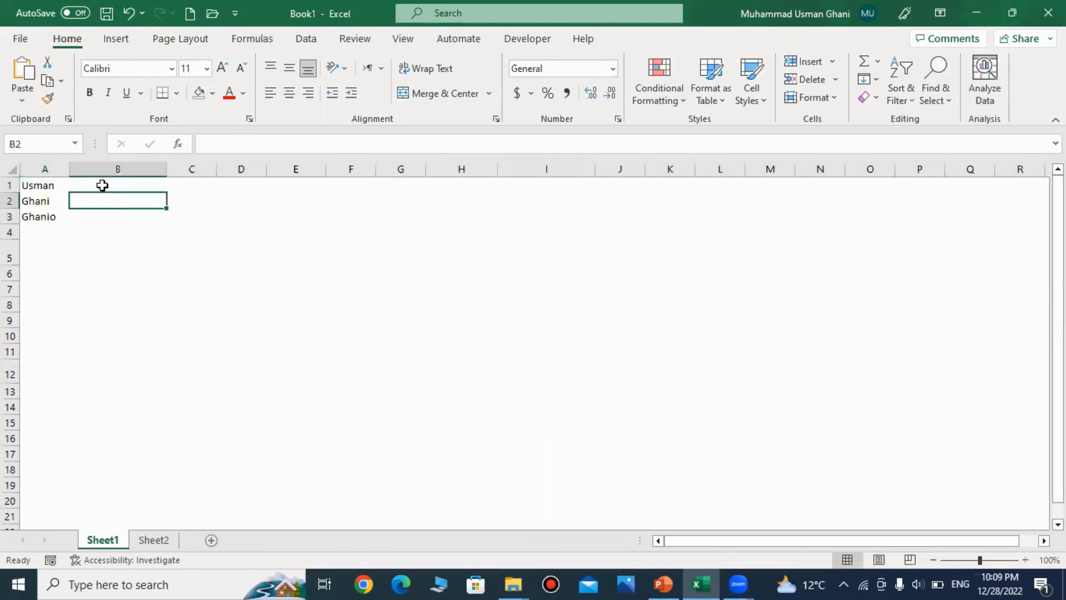
pyautogui.click(102, 185)
pyautogui.write('A')
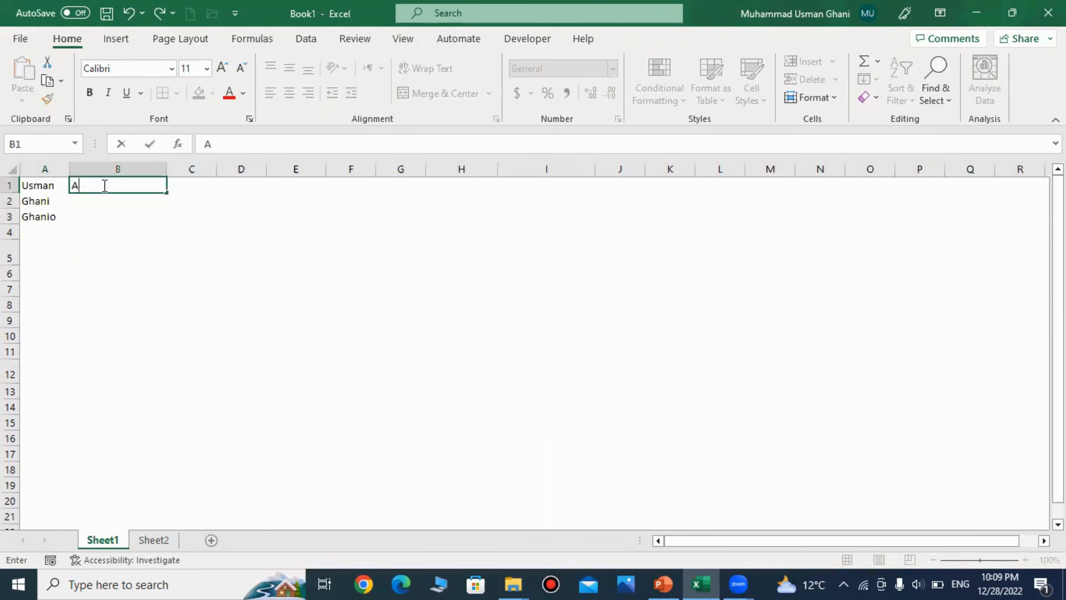
pyautogui.write('BC')
pyautogui.press('Return')
pyautogui.write('SD')
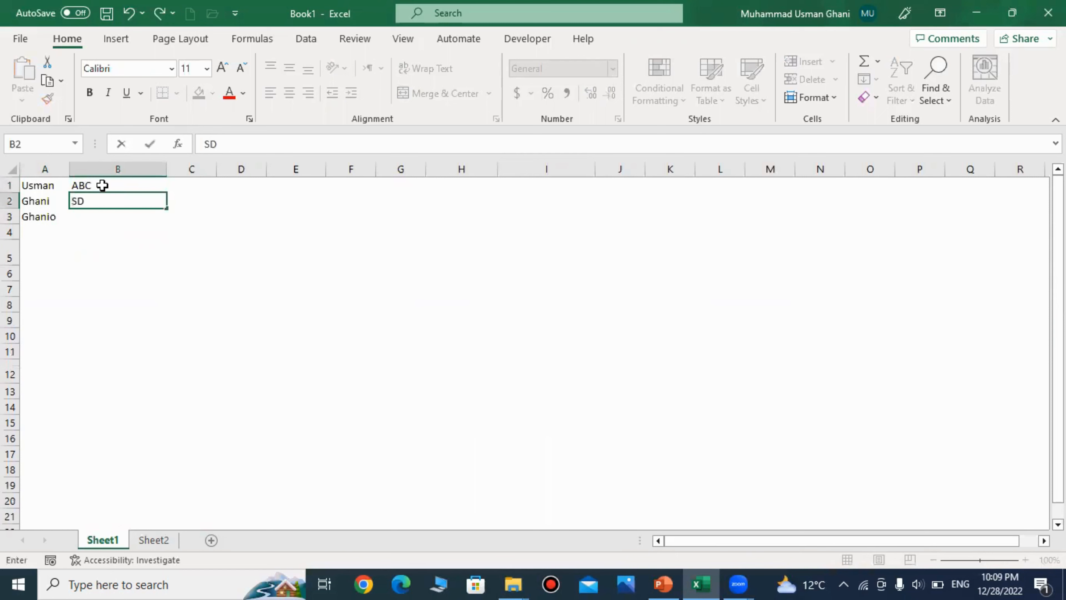
pyautogui.write('E')
pyautogui.press('Return')
pyautogui.write('De')
pyautogui.press('Return')
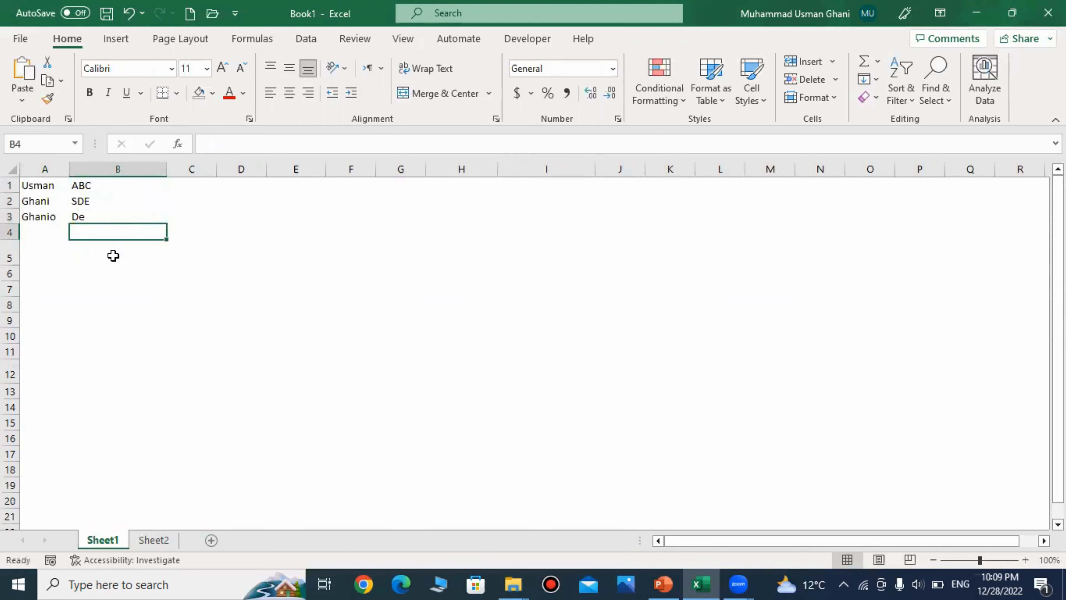
# Duplicate the block A1:B3 into the adjacent columns, starting at cell C1
pyautogui.moveTo(121, 183); pyautogui.dragTo(43, 215)
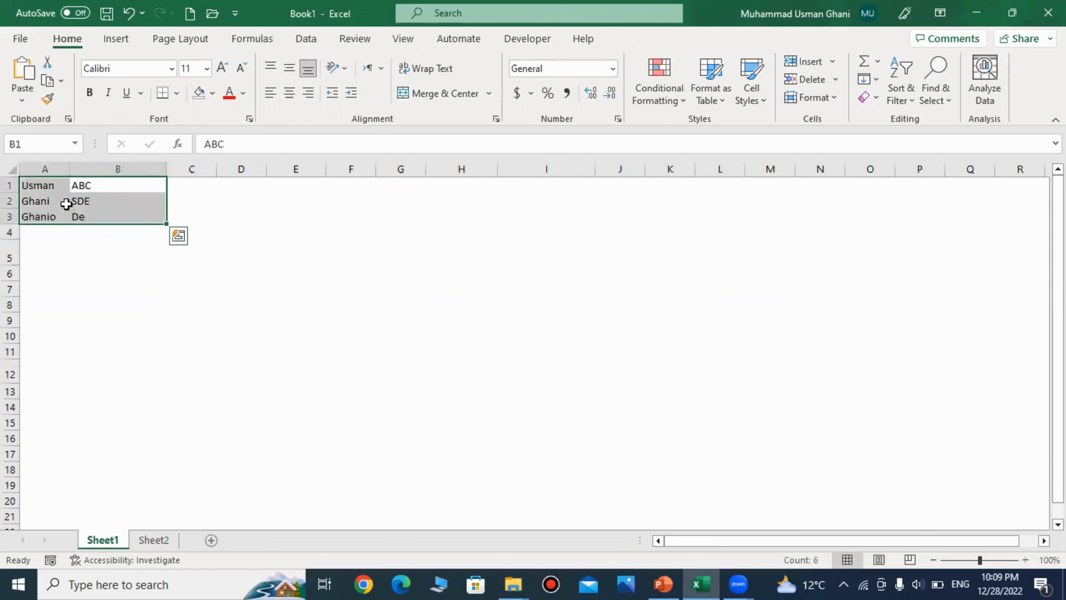
pyautogui.hotkey('ctrl', 'c')
pyautogui.click(205, 183)
pyautogui.hotkey('ctrl', 'v')
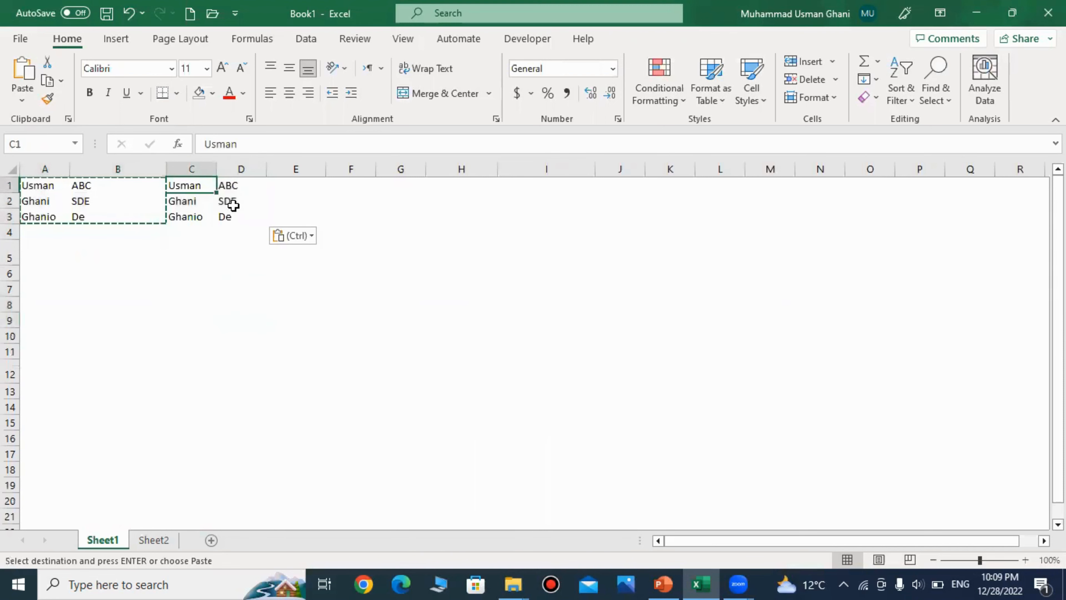
# Copy the block C1:D3 across E1:P3 so the three header rows extend to column P
pyautogui.moveTo(178, 185); pyautogui.dragTo(248, 212)
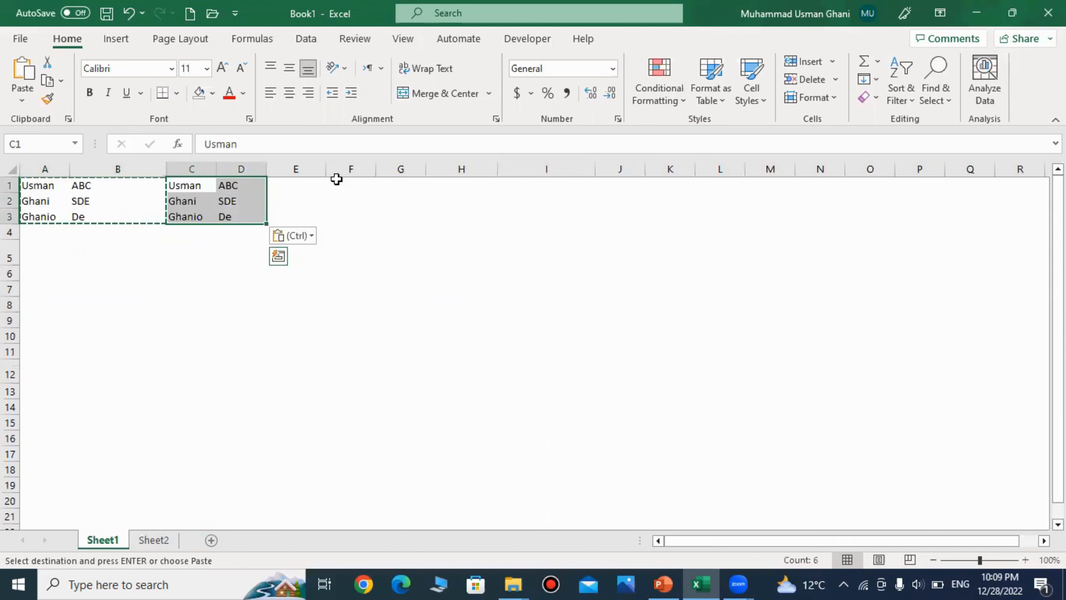
pyautogui.hotkey('ctrl', 'c')
pyautogui.click(290, 180)
pyautogui.hotkey('ctrl', 'v')
pyautogui.moveTo(397, 184); pyautogui.dragTo(924, 222)
pyautogui.hotkey('ctrl', 'v')
pyautogui.click(853, 290)
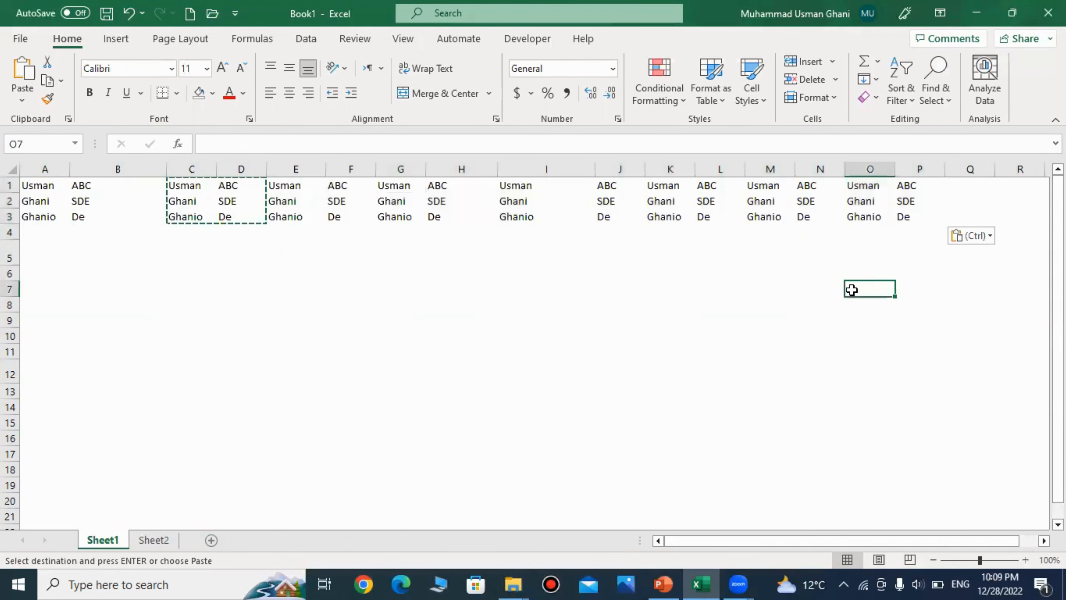
pyautogui.click(100, 333)
pyautogui.press('Escape')
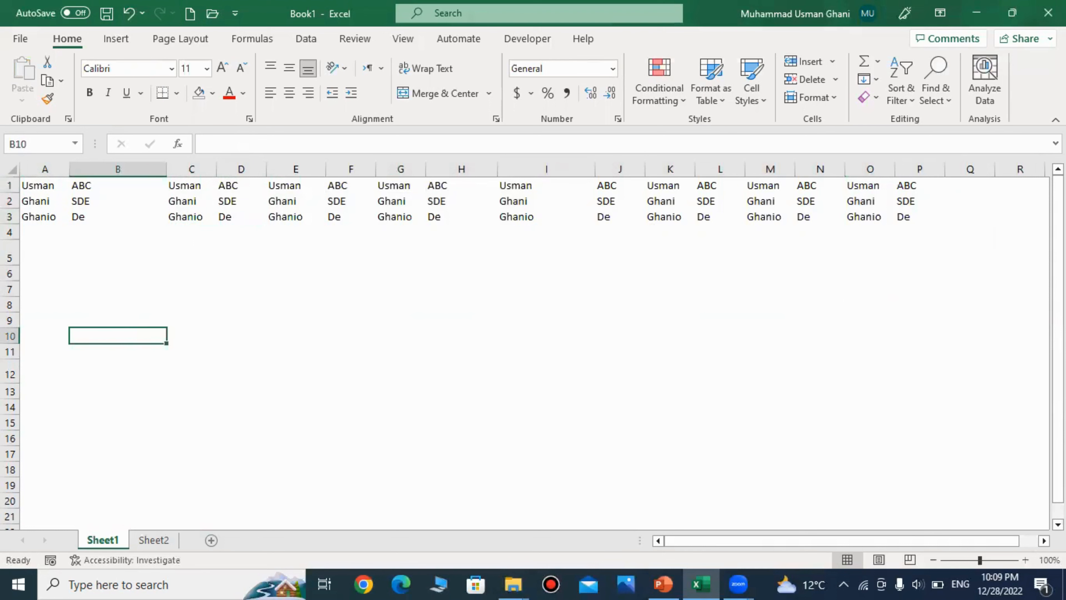
pyautogui.scroll(-6, 532, 353)
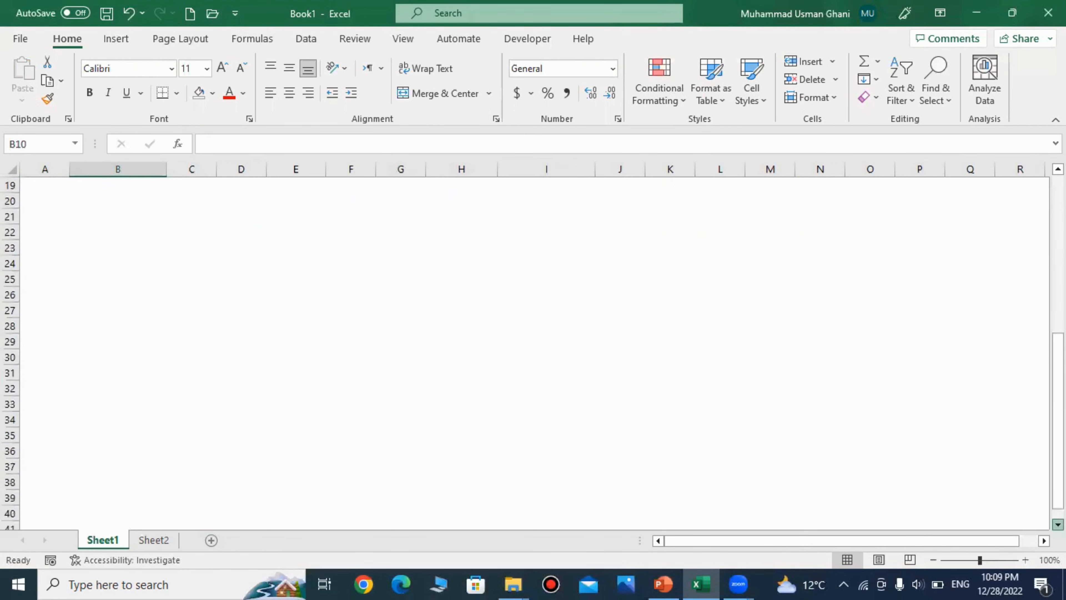
pyautogui.click(1058, 524)
pyautogui.moveTo(1058, 468); pyautogui.dragTo(1058, 262)
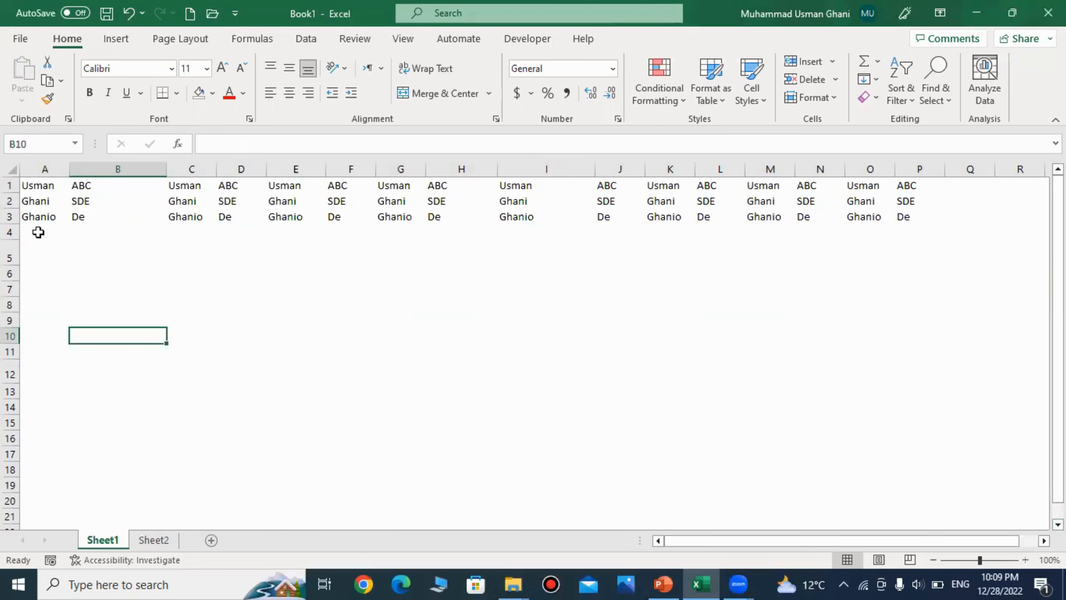
pyautogui.click(30, 230)
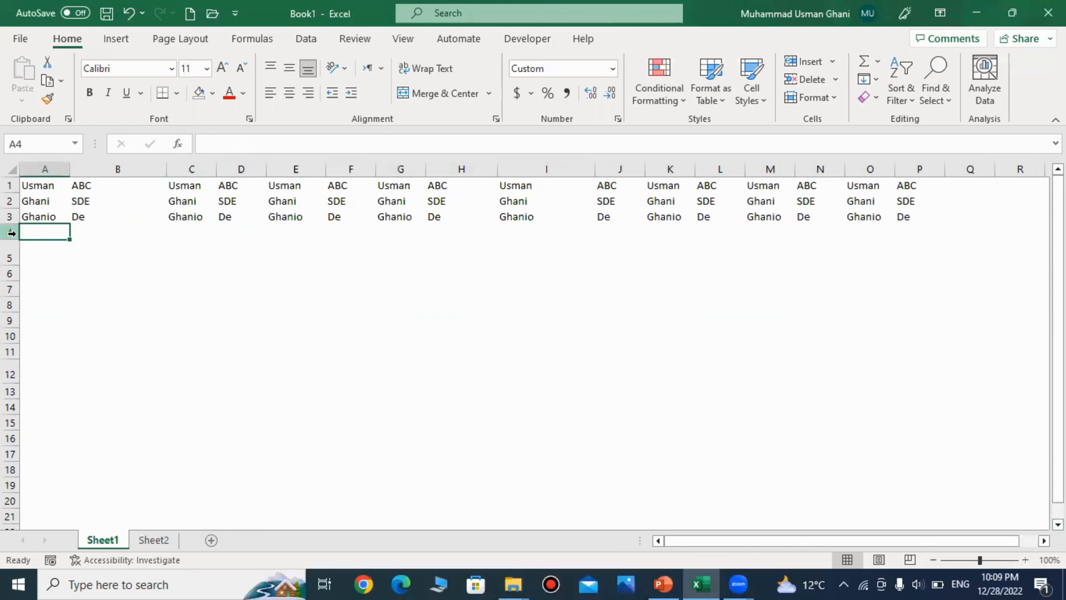
pyautogui.moveTo(48, 219); pyautogui.dragTo(905, 215)
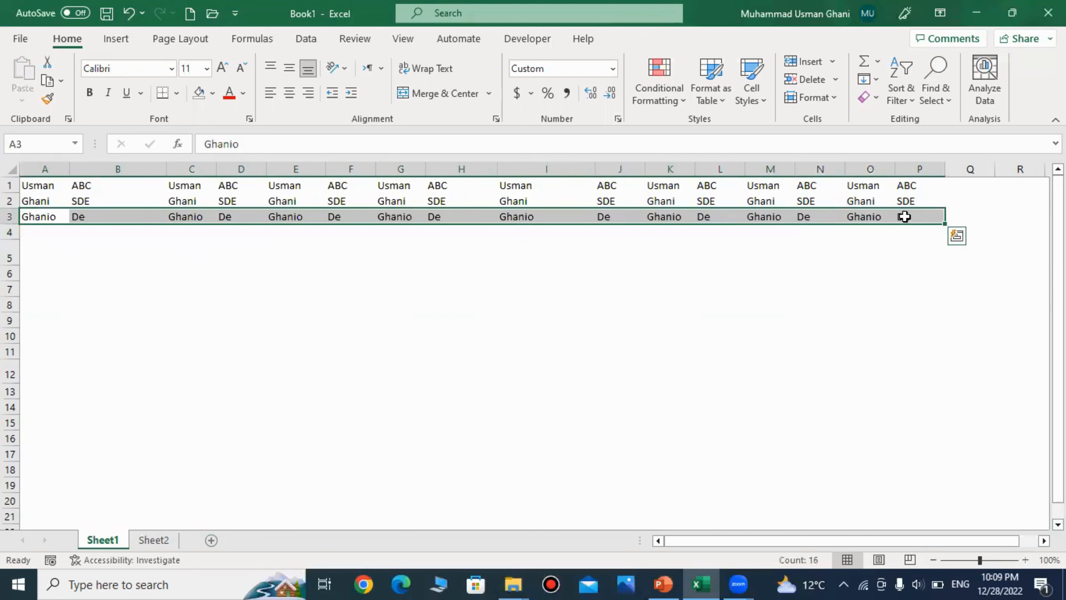
pyautogui.click(814, 272)
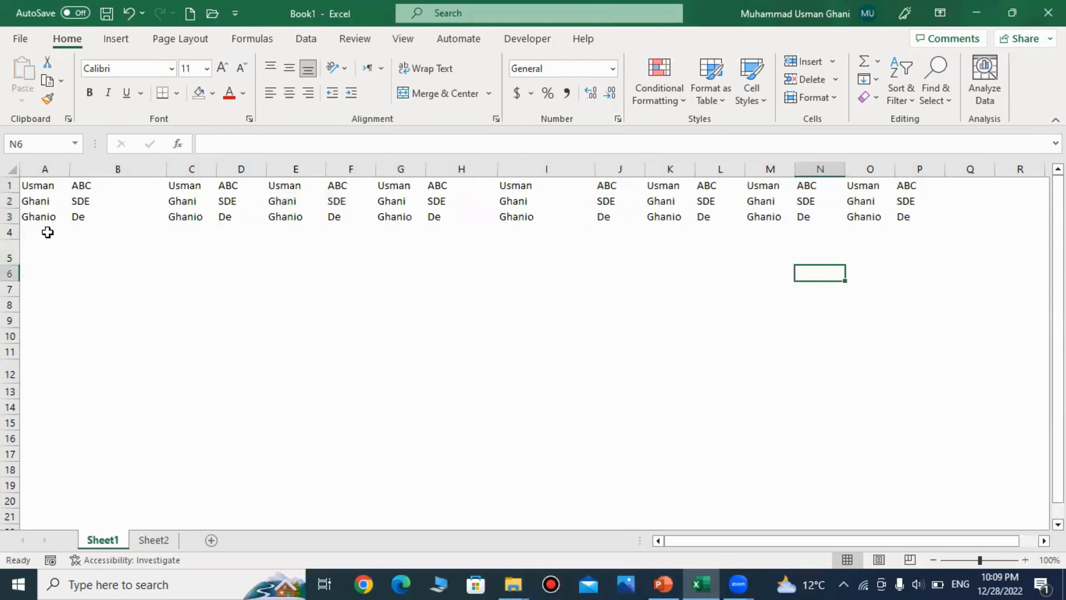
# Freeze the first three rows of Sheet1 with Freeze Panes, based on cell A4
pyautogui.click(30, 234)
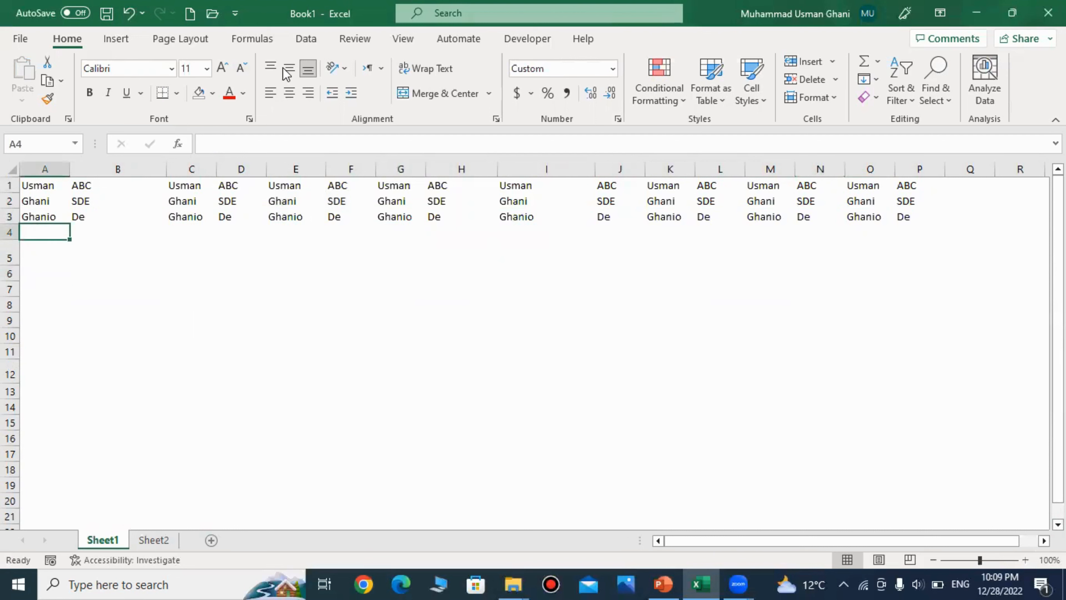
pyautogui.click(403, 38)
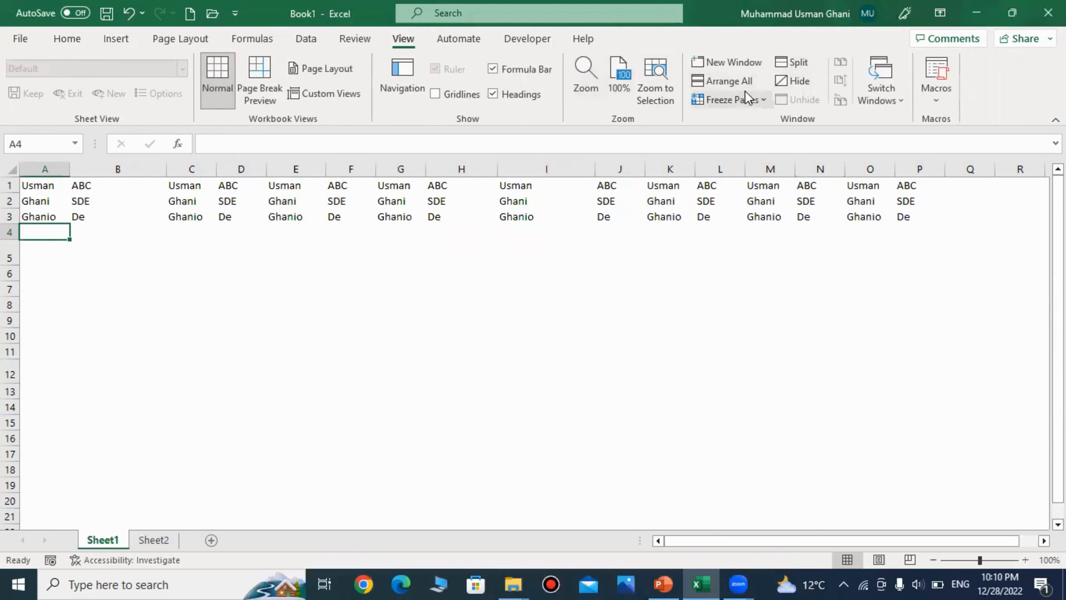
pyautogui.click(744, 100)
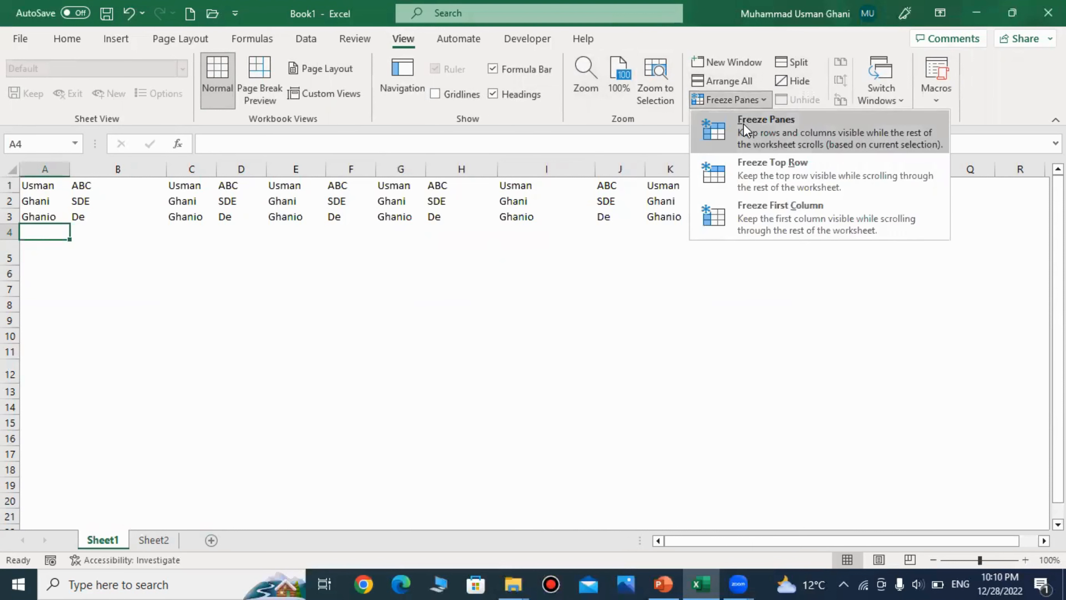
pyautogui.click(743, 128)
pyautogui.click(424, 340)
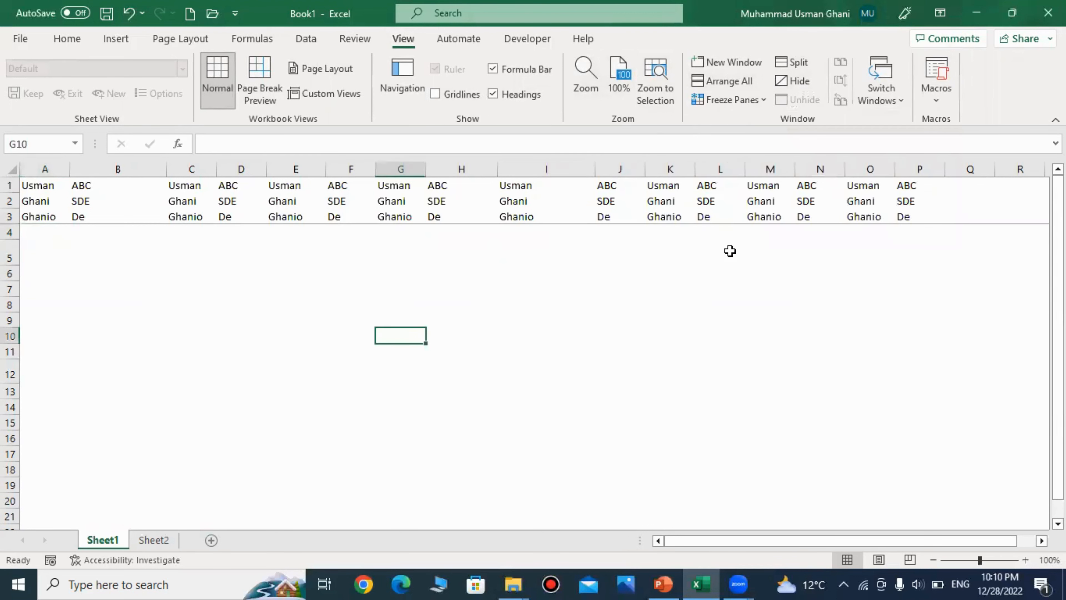
# Unfreeze the three frozen header rows of Sheet1
pyautogui.scroll(-3, 533, 378)
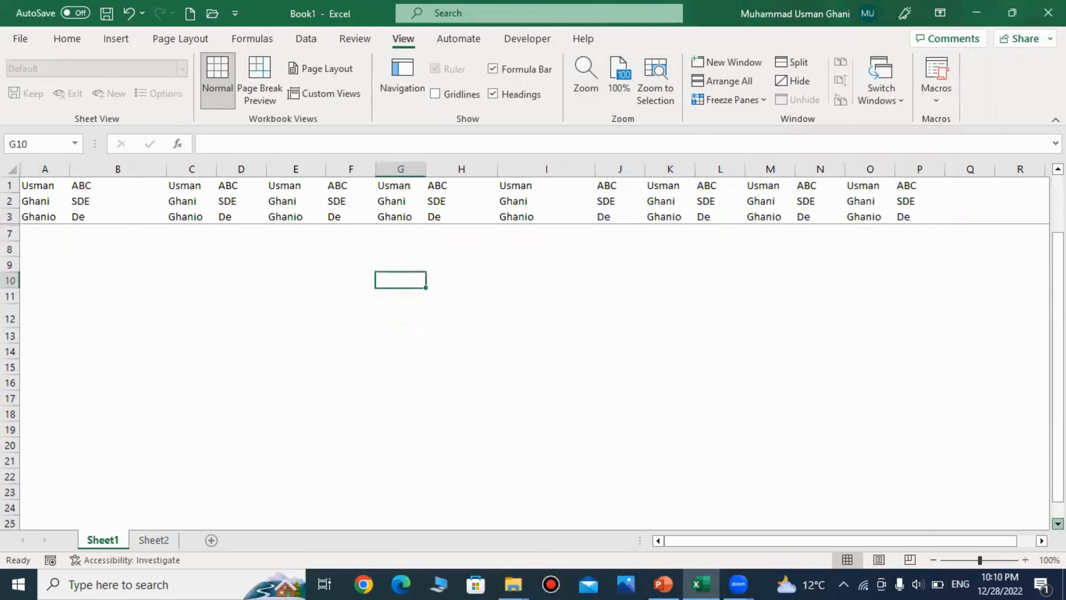
pyautogui.scroll(-3, 533, 374)
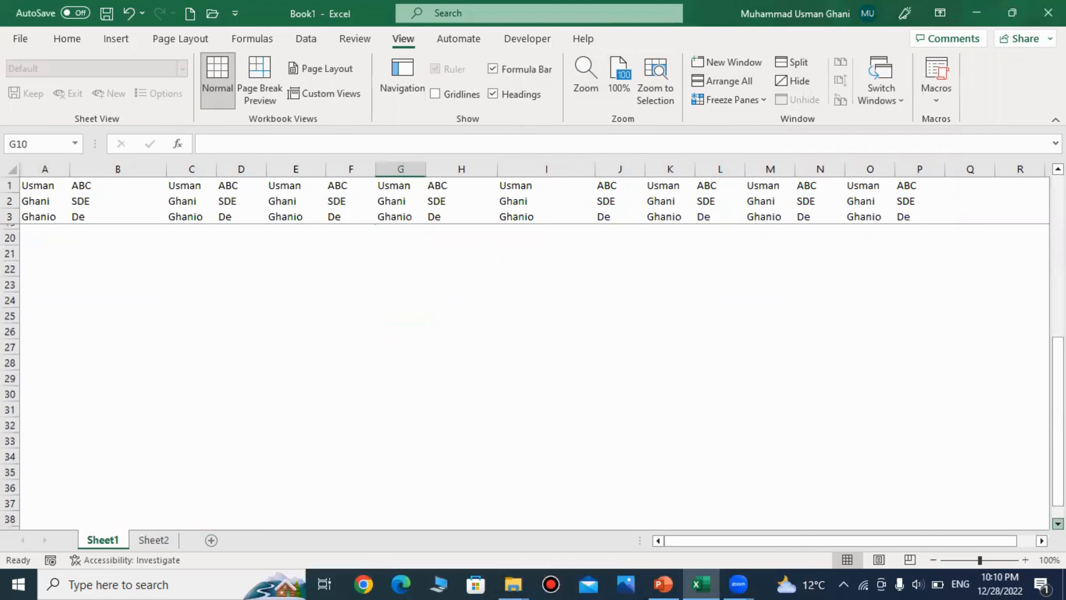
pyautogui.scroll(6, 533, 374)
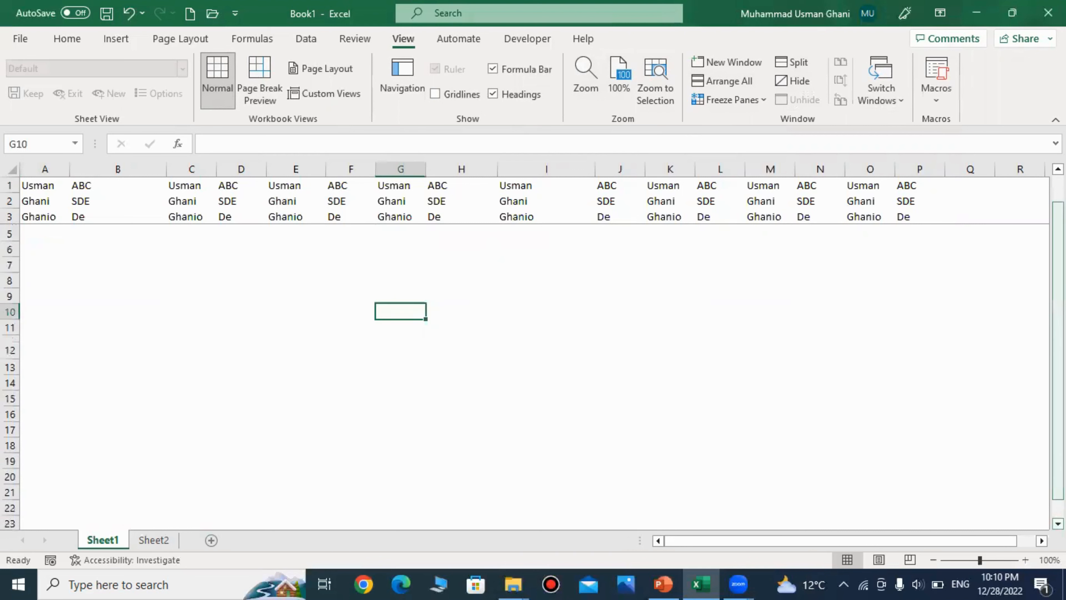
pyautogui.click(750, 99)
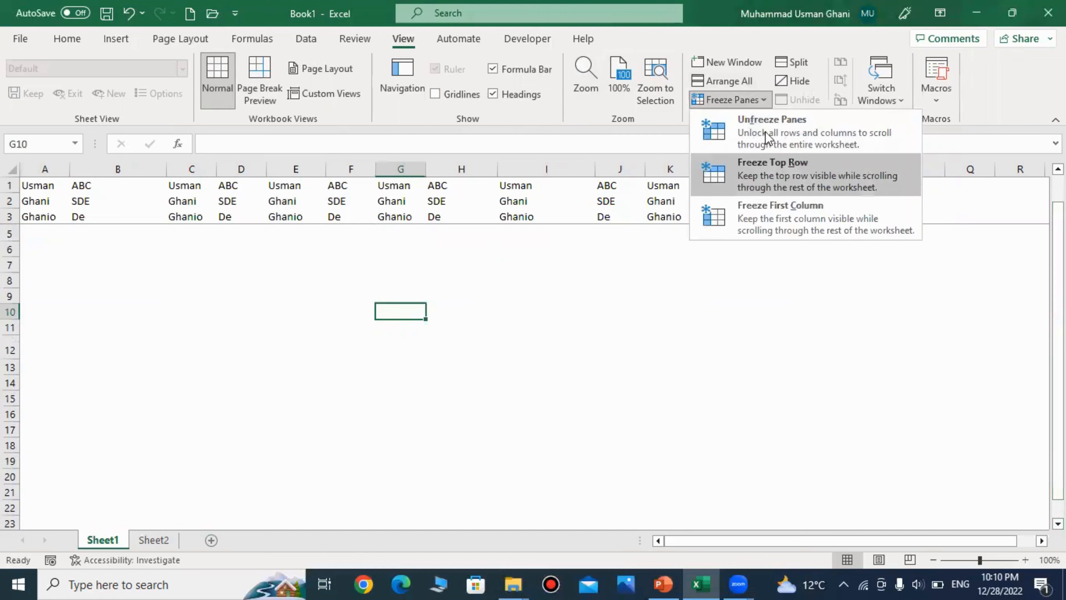
pyautogui.click(768, 119)
pyautogui.click(435, 371)
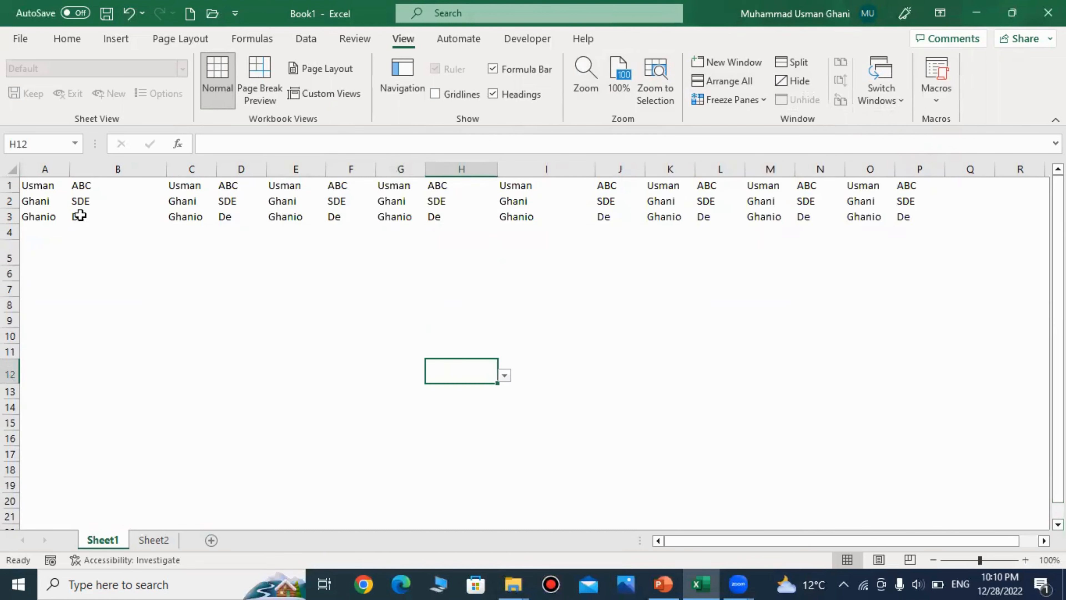
# Freeze rows 1 to 3 together with columns A and B using Freeze Panes, based on cell C4
pyautogui.click(201, 230)
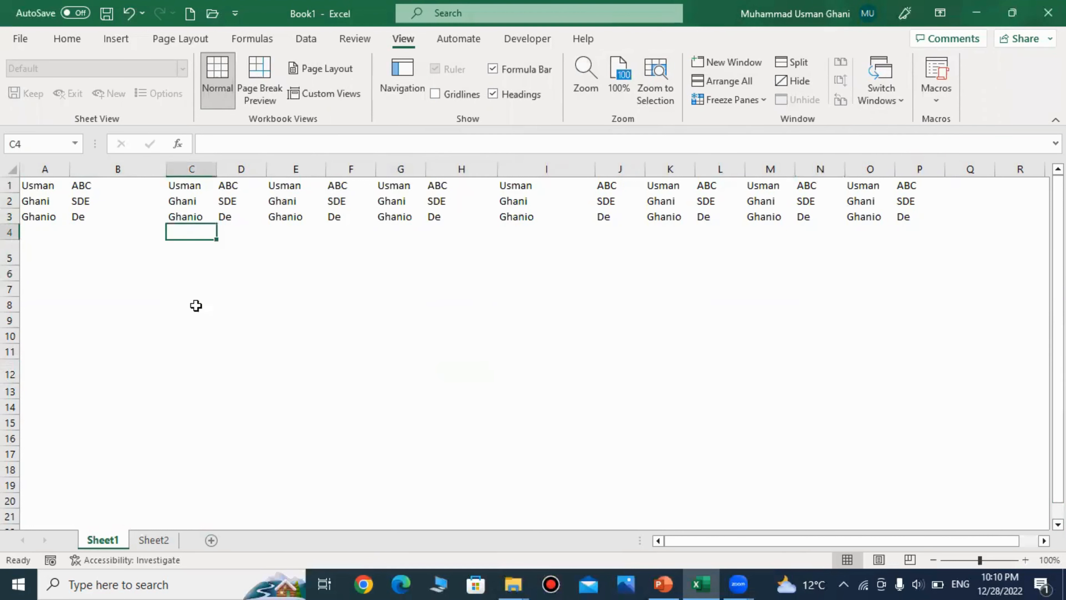
pyautogui.click(219, 318)
pyautogui.click(161, 236)
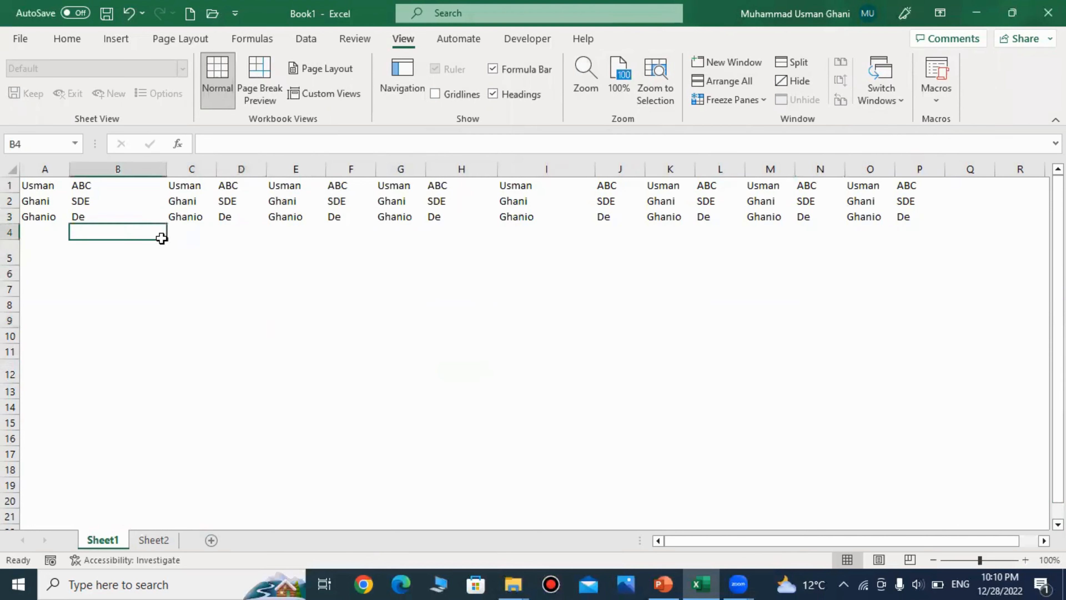
pyautogui.click(187, 229)
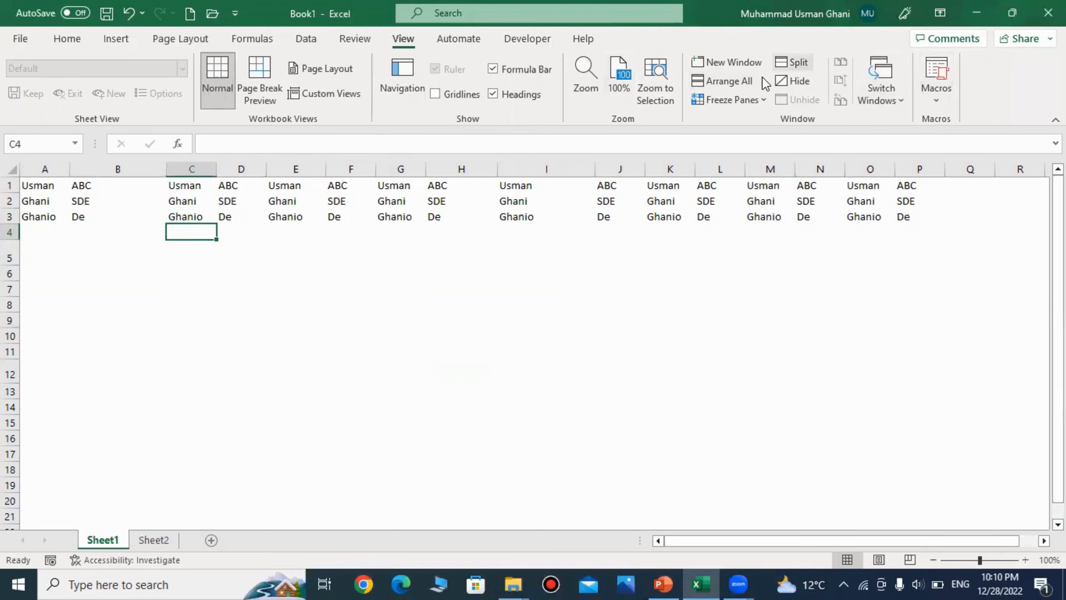
pyautogui.click(734, 107)
pyautogui.click(757, 132)
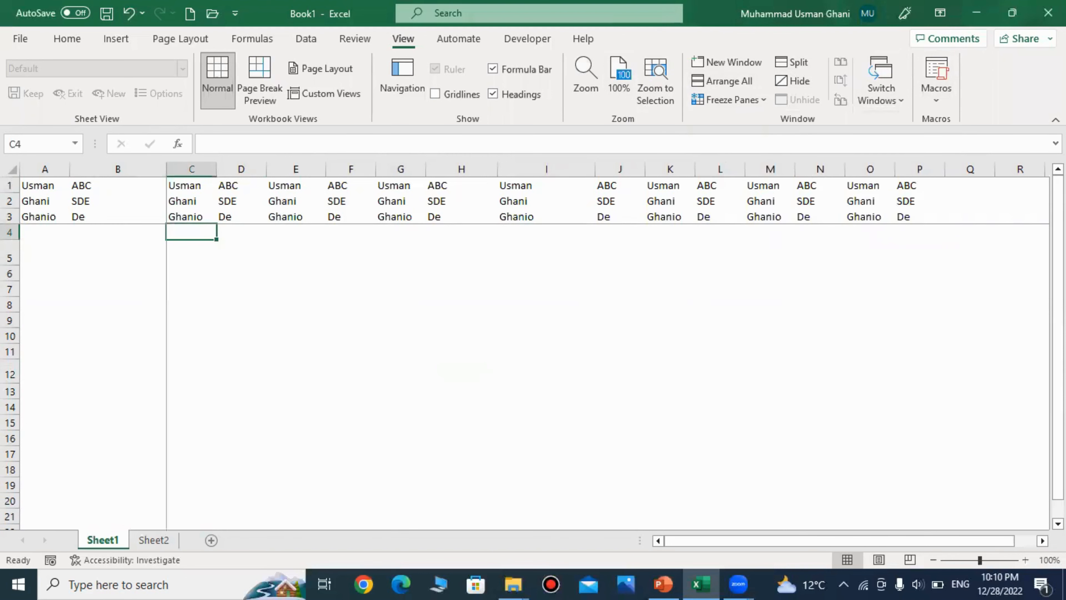
# Scroll Sheet1 down and across to check how the frozen rows 1 to 3 and columns A and B behave
pyautogui.scroll(-6, 534, 376)
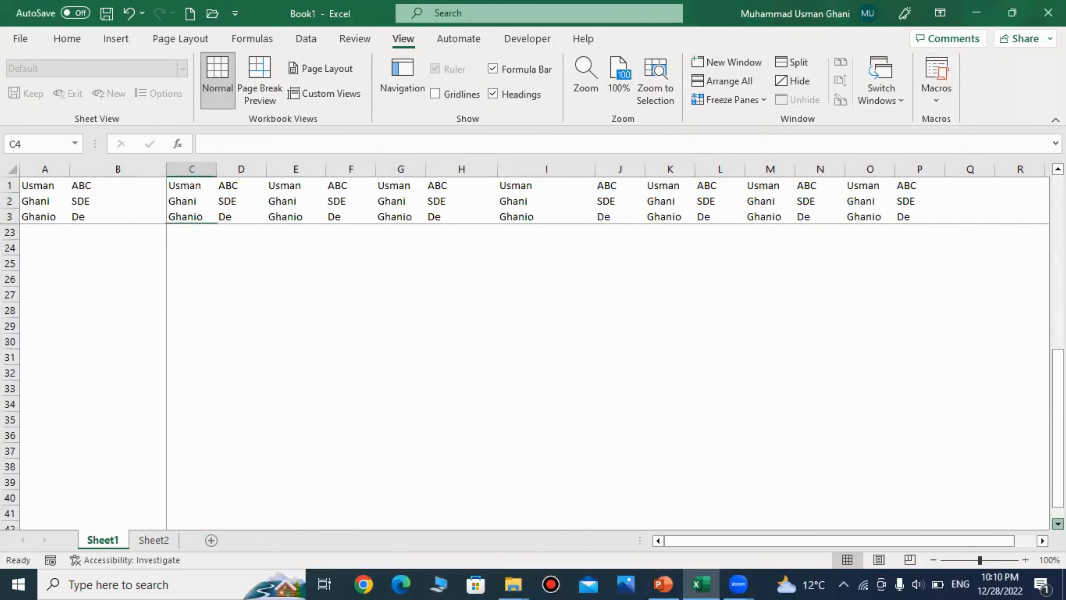
pyautogui.moveTo(1058, 445); pyautogui.dragTo(1035, 193)
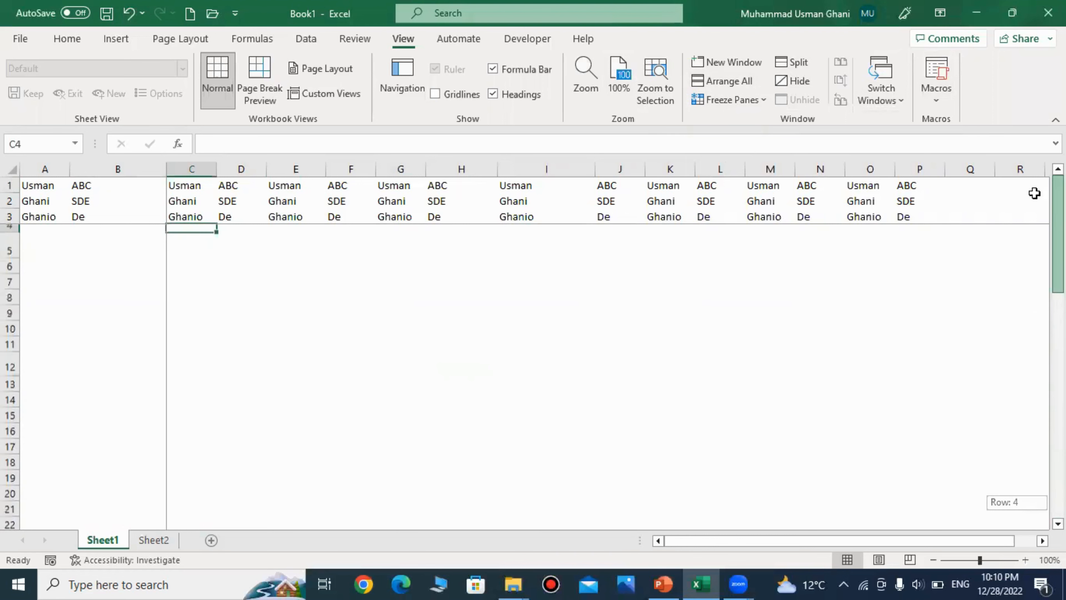
pyautogui.click(1042, 541)
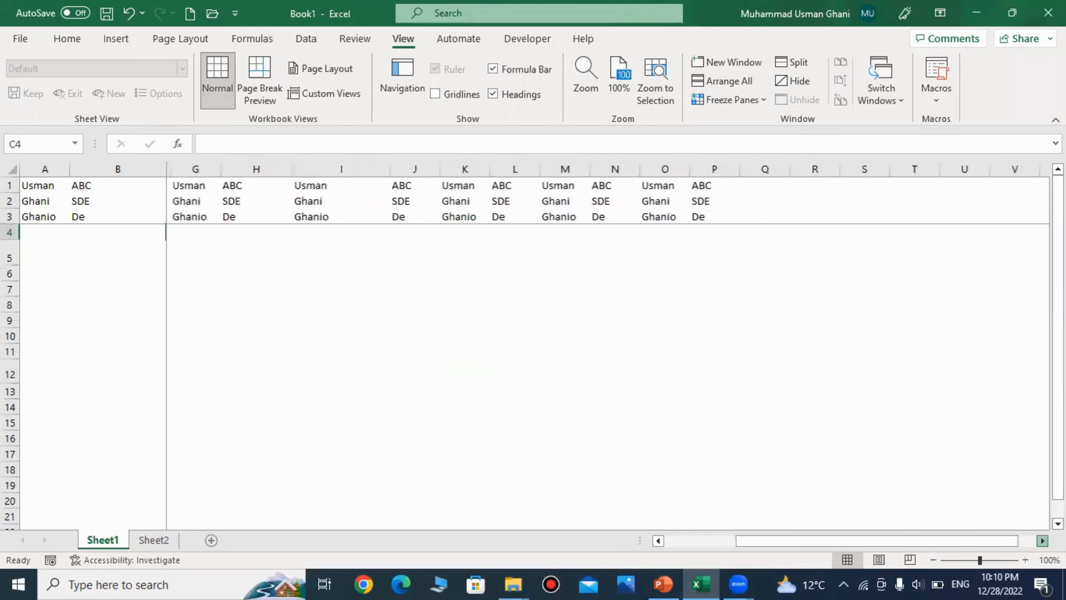
pyautogui.click(1043, 540)
pyautogui.click(1043, 541)
pyautogui.click(1042, 541)
pyautogui.click(1042, 540)
pyautogui.click(1043, 541)
pyautogui.click(1042, 541)
pyautogui.click(1043, 540)
pyautogui.click(1042, 540)
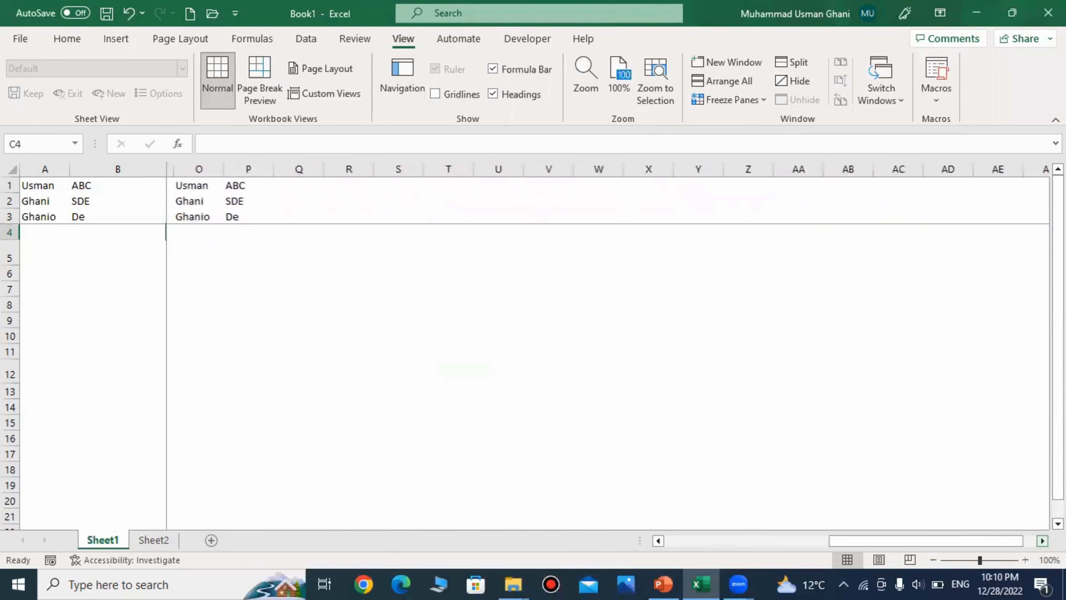
pyautogui.click(1043, 540)
pyautogui.click(1042, 540)
pyautogui.moveTo(975, 540); pyautogui.dragTo(403, 474)
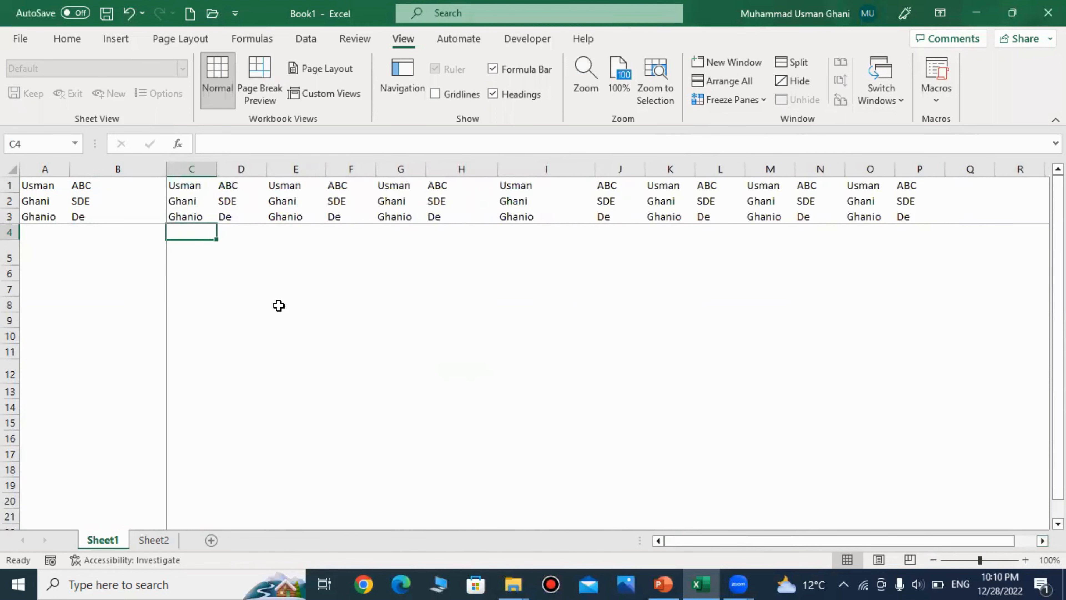
# Unfreeze the frozen rows and columns of Sheet1
pyautogui.click(733, 101)
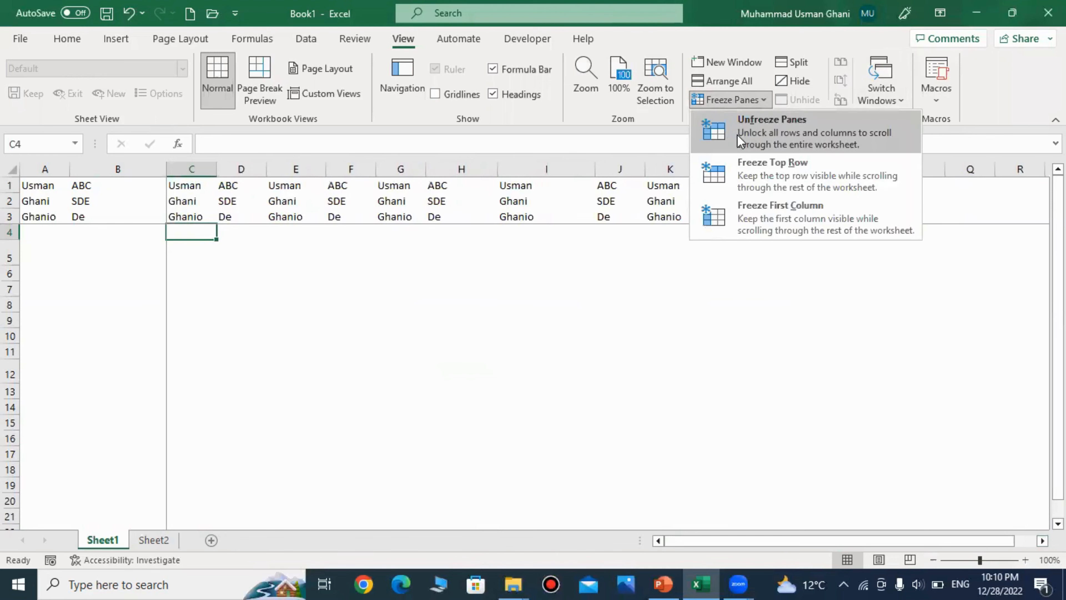
pyautogui.click(739, 136)
pyautogui.click(474, 348)
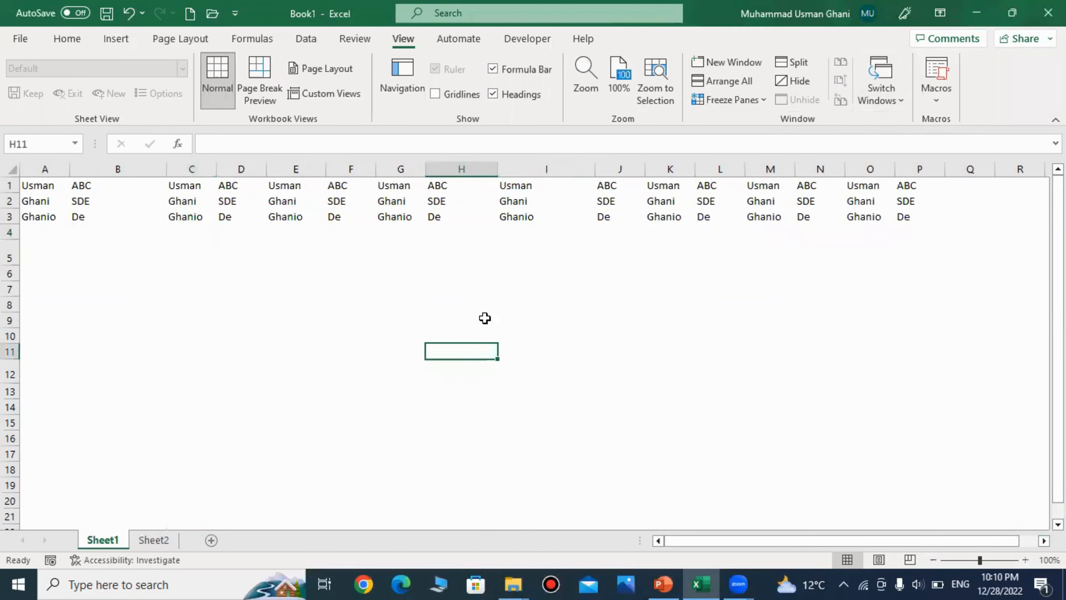
pyautogui.click(342, 290)
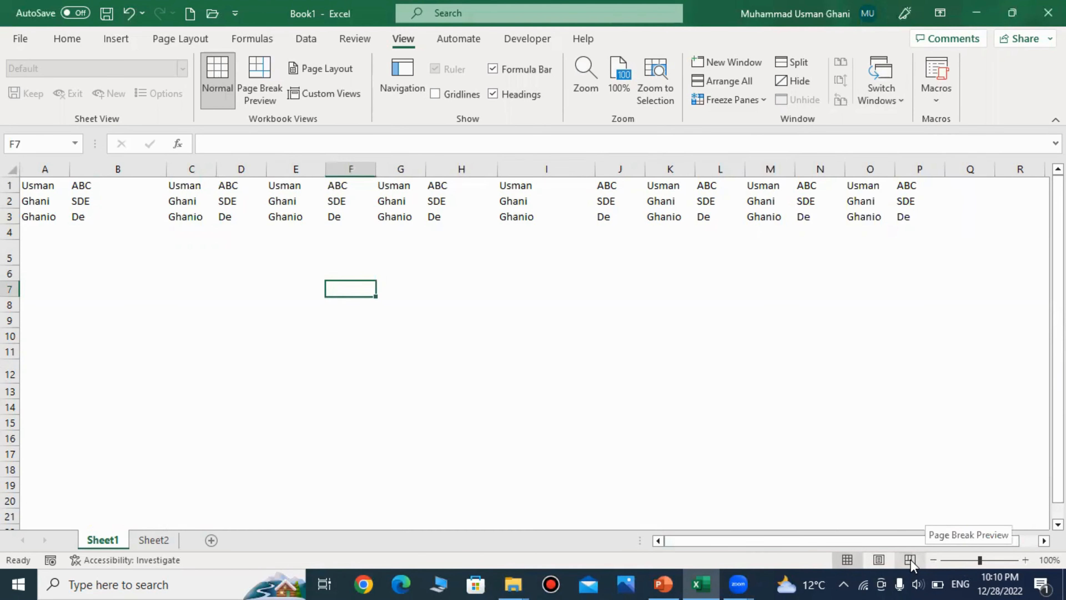
# Look at how Sheet1 is divided into pages in Page Break Preview and return to Normal view
pyautogui.click(877, 559)
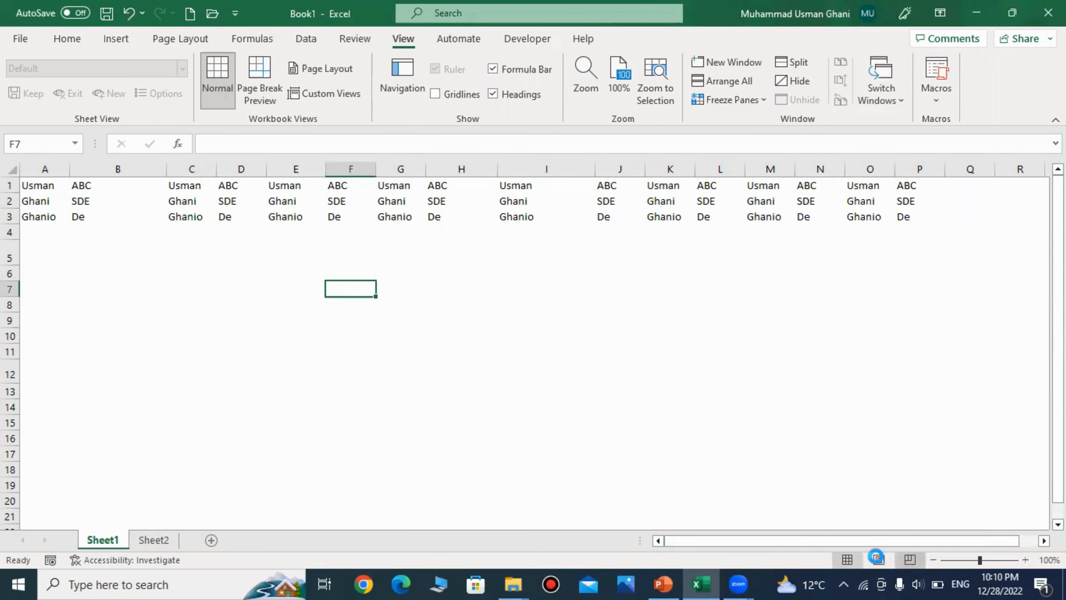
pyautogui.click(879, 559)
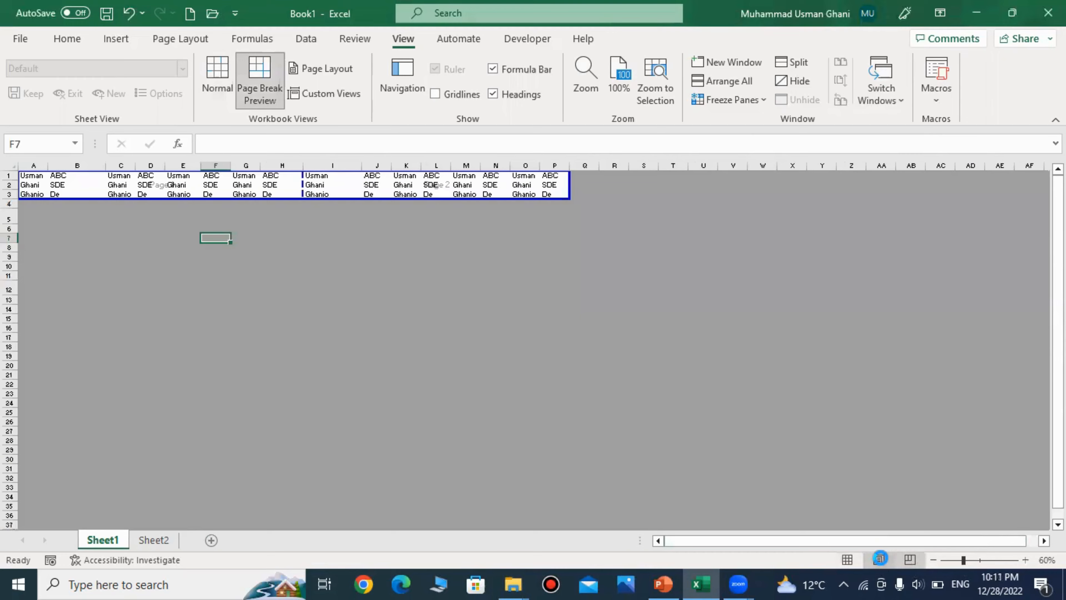
pyautogui.click(915, 558)
pyautogui.click(847, 559)
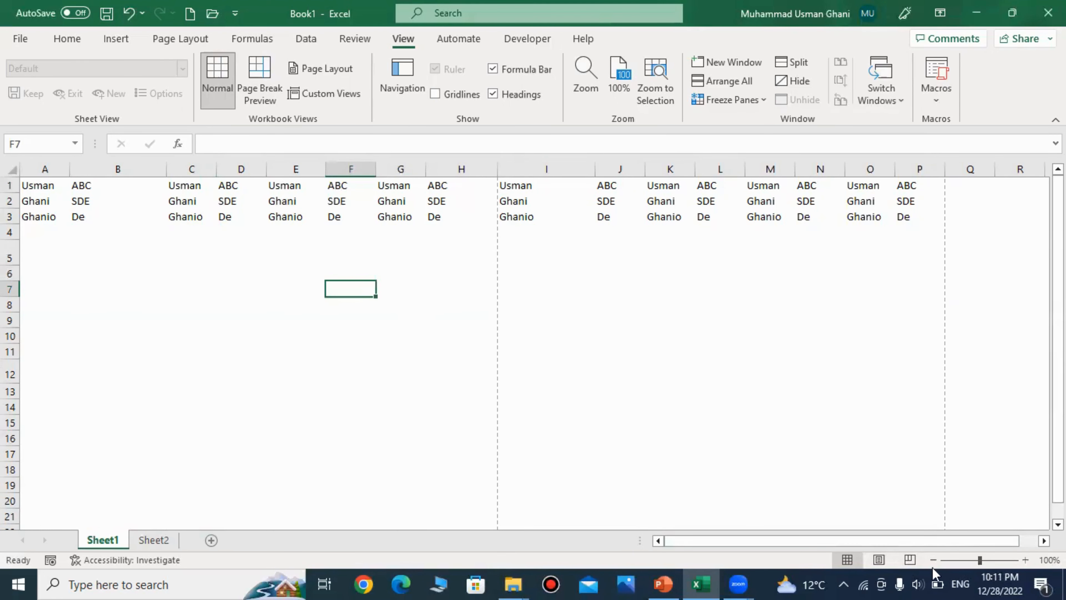
# Show Sheet1 in Page Break Preview and extend the print area's lower boundary to row 30
pyautogui.click(916, 559)
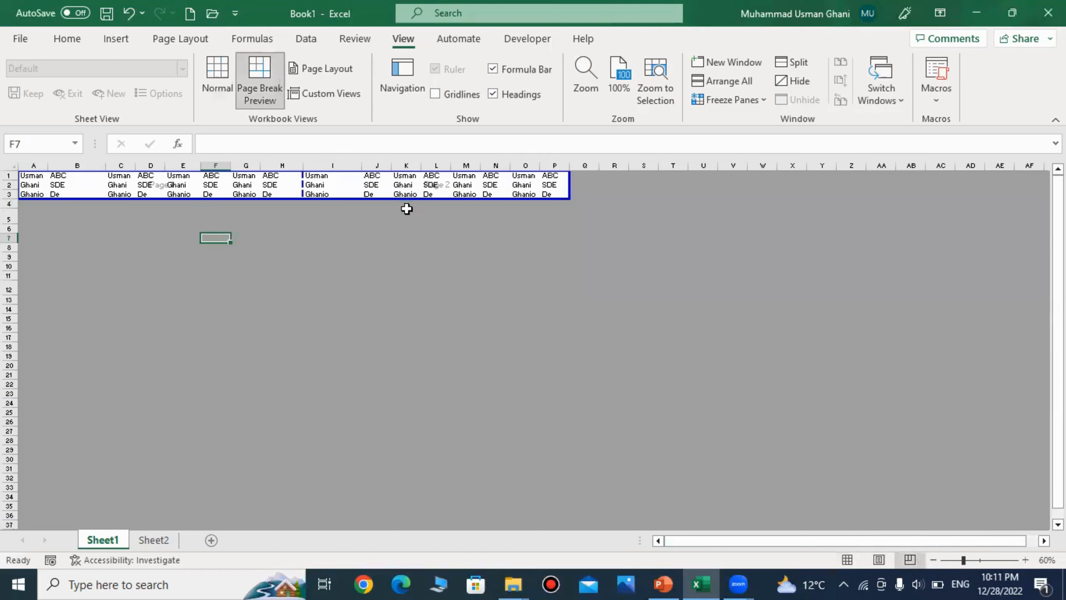
pyautogui.moveTo(401, 197); pyautogui.dragTo(450, 258)
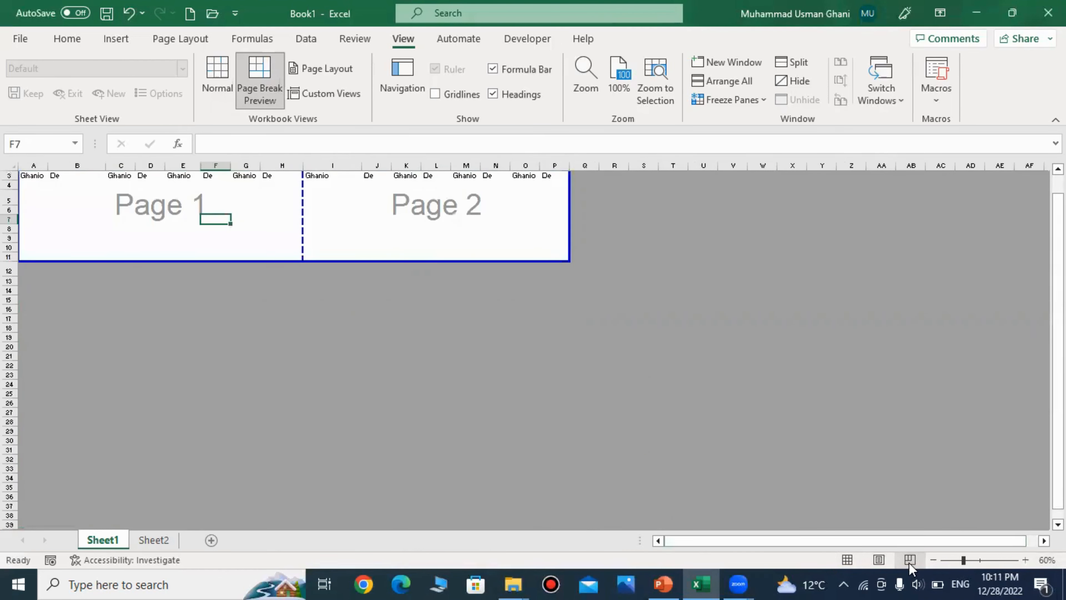
pyautogui.moveTo(1058, 338); pyautogui.dragTo(1057, 320)
pyautogui.moveTo(396, 282); pyautogui.dragTo(425, 463)
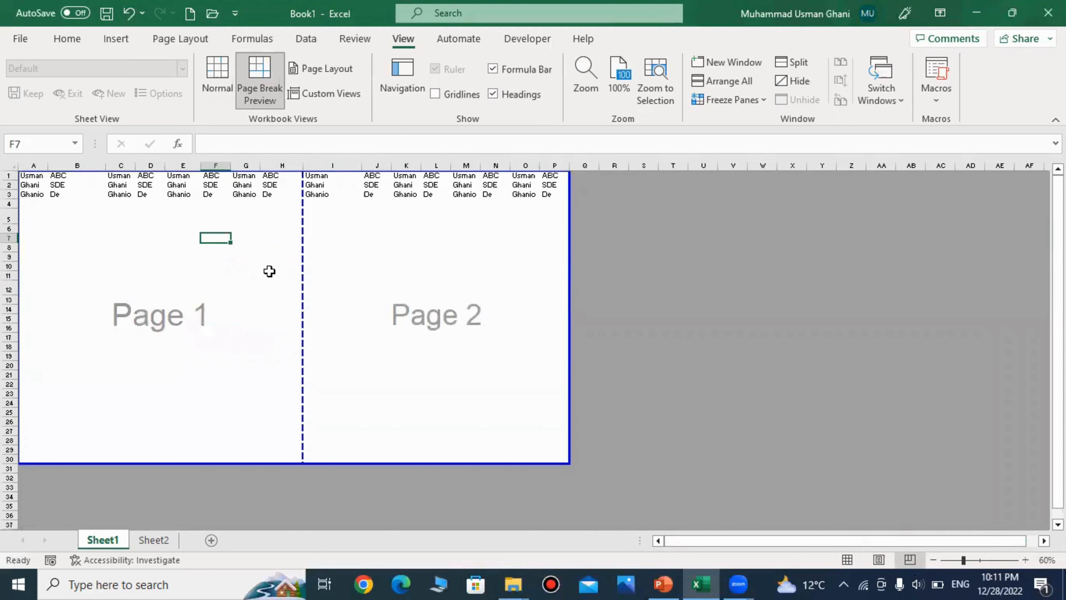
pyautogui.click(205, 276)
pyautogui.click(455, 276)
pyautogui.click(97, 249)
pyautogui.click(487, 260)
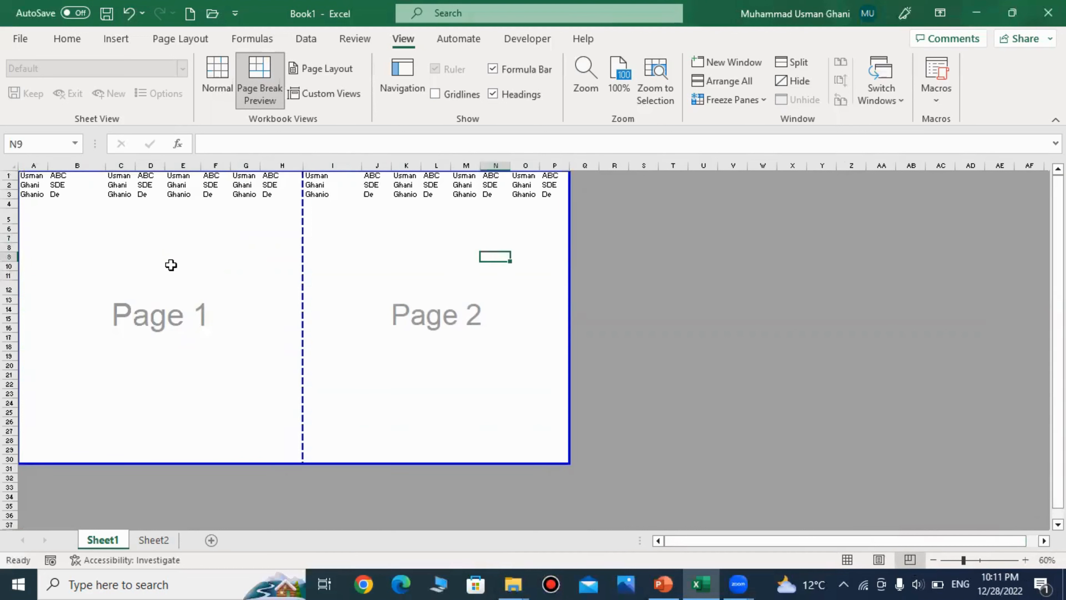
pyautogui.click(169, 266)
pyautogui.click(161, 267)
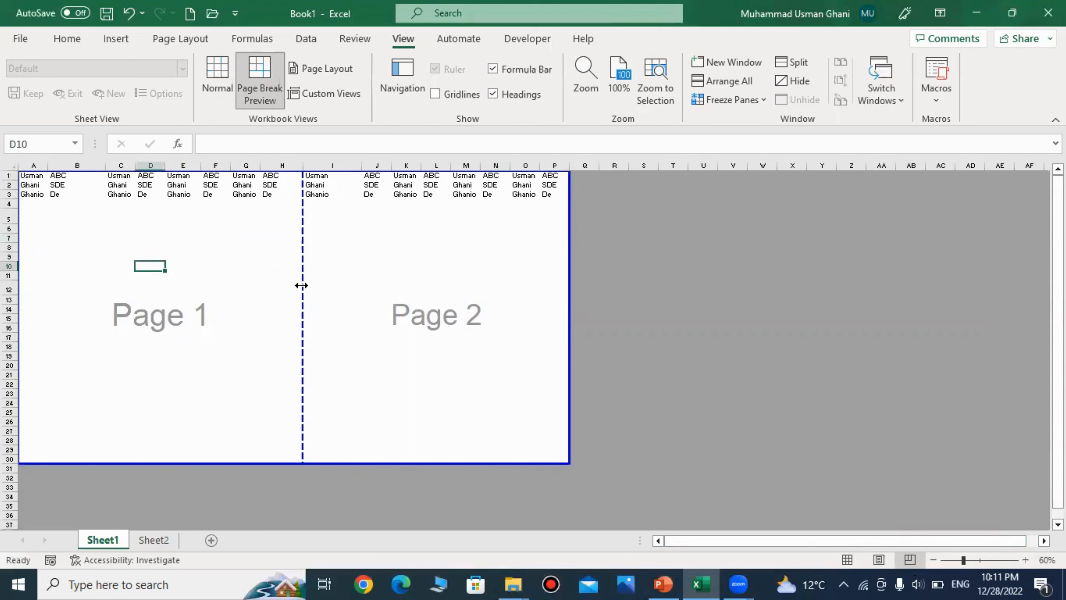
# Move the vertical page break between columns H and I out to column P's outer edge, merging both pages into one
pyautogui.moveTo(301, 285); pyautogui.dragTo(572, 292)
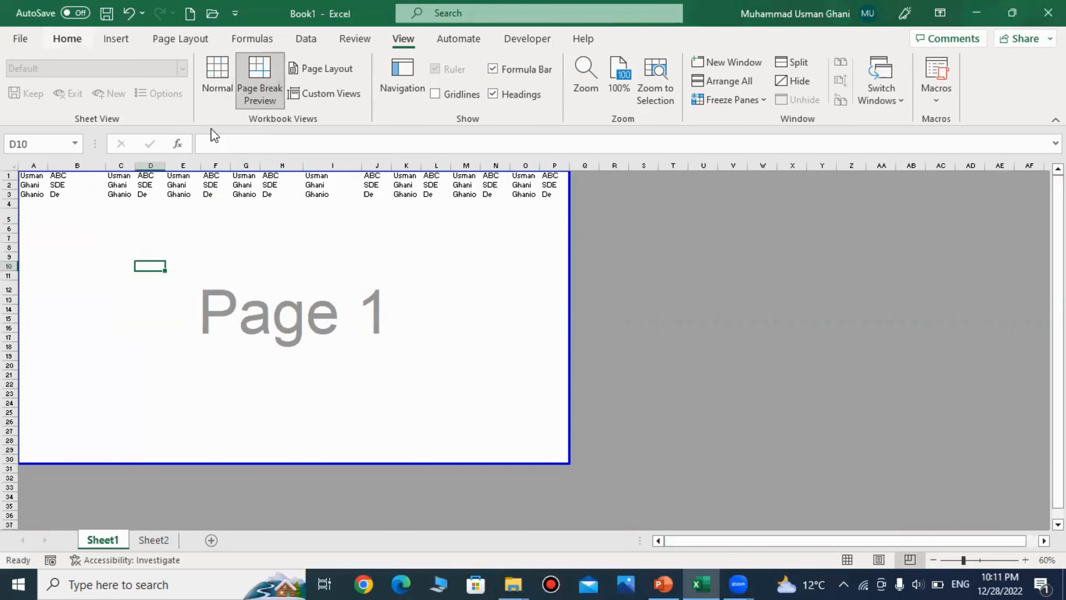
pyautogui.click(126, 245)
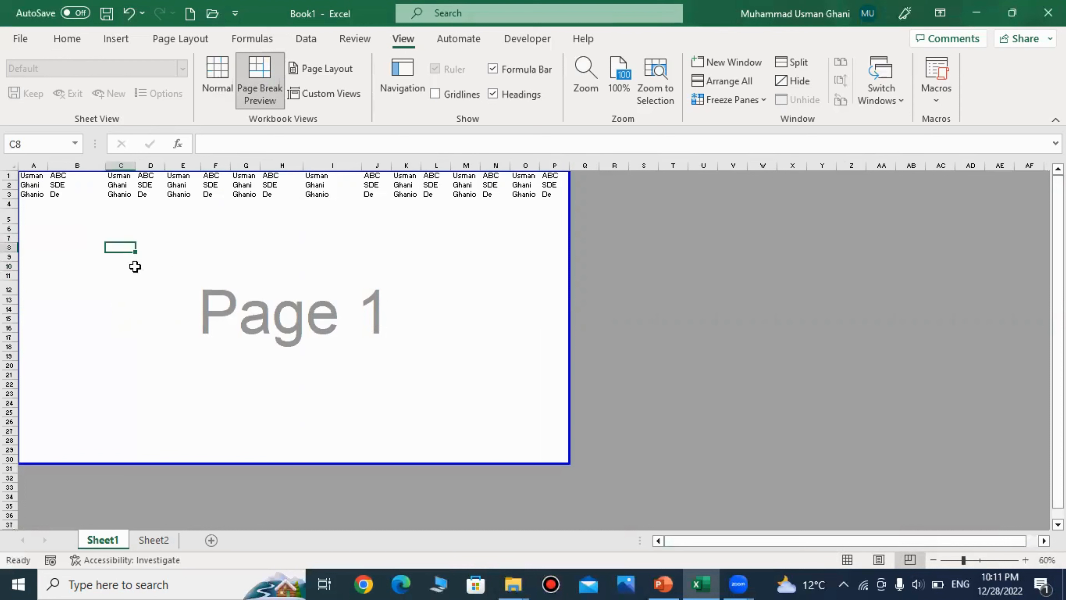
pyautogui.click(80, 227)
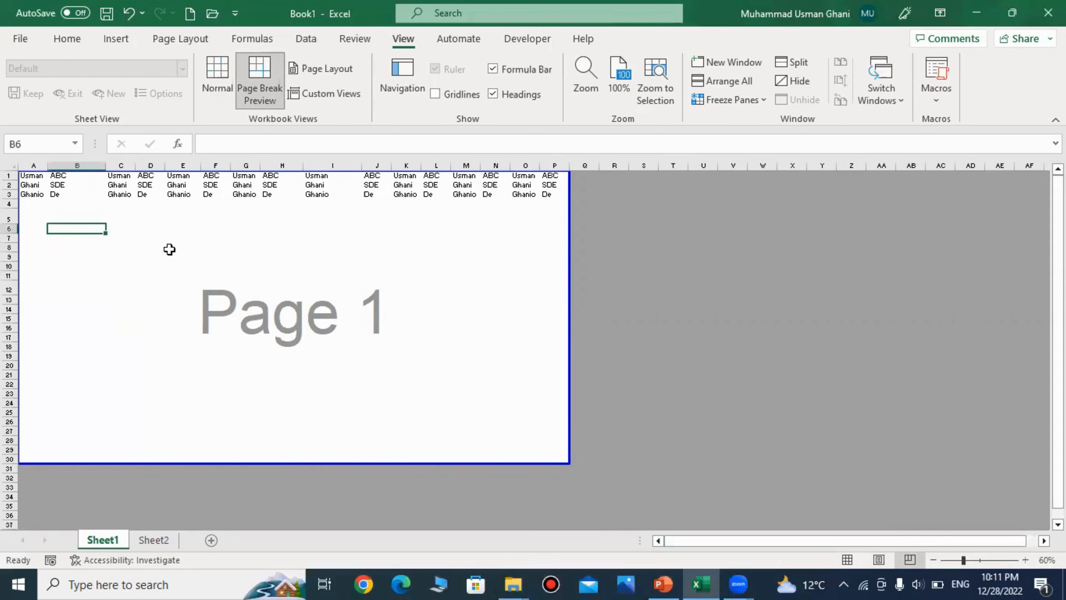
pyautogui.click(149, 246)
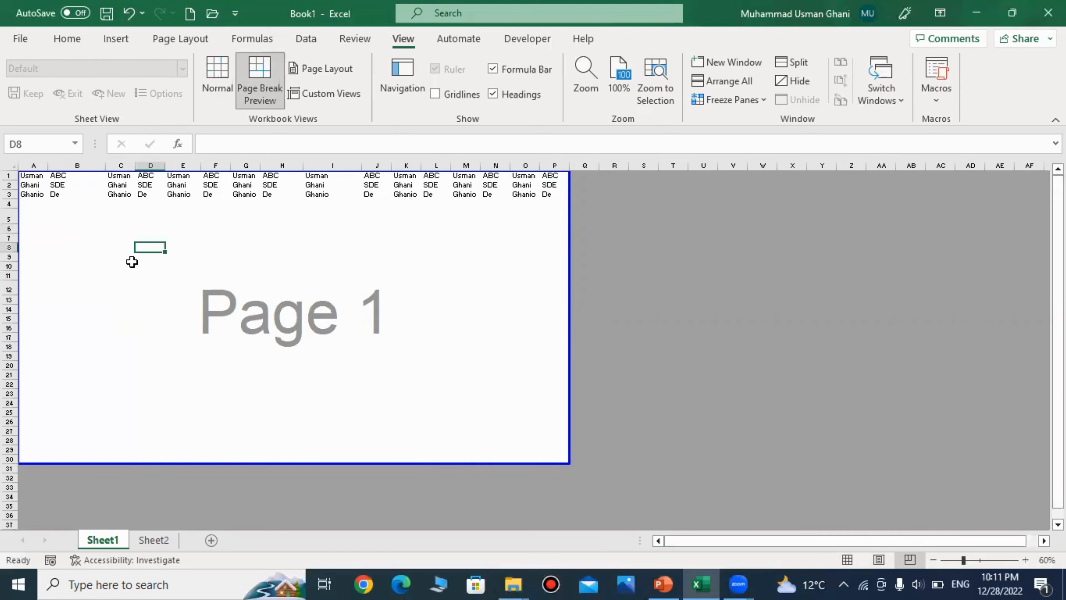
pyautogui.click(157, 309)
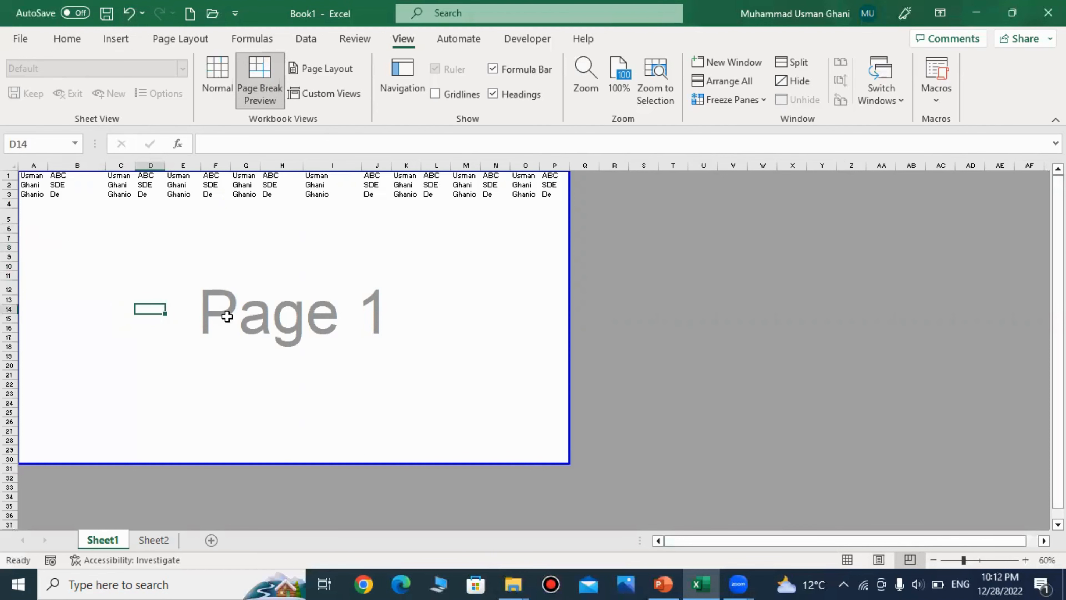
# Inspect the print preview of Sheet1 with the page enlarged, and return to the worksheet
pyautogui.hotkey('ctrl', 'p')
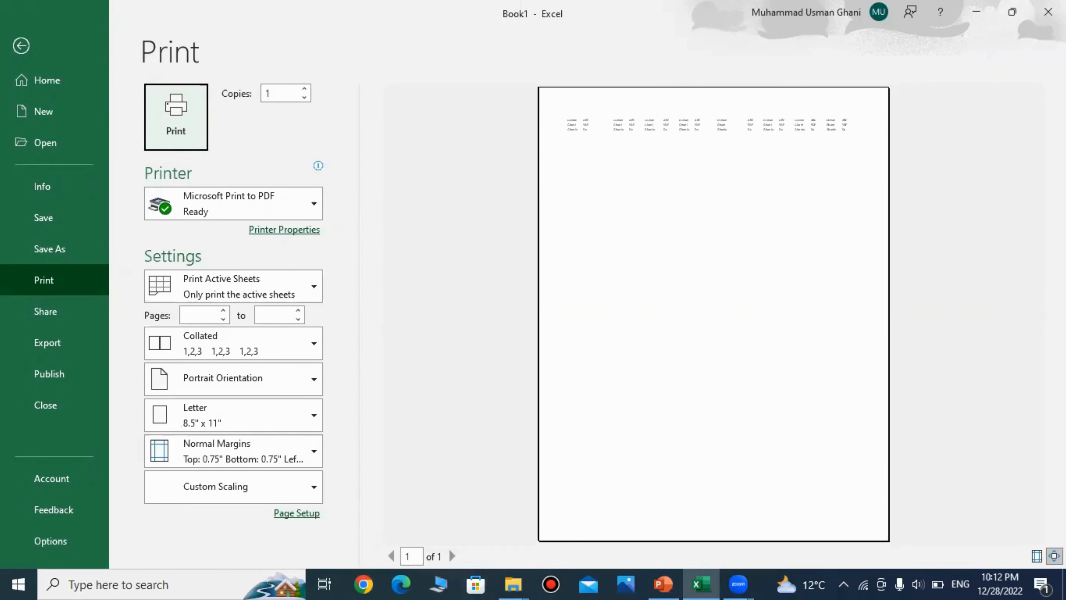
pyautogui.click(783, 326)
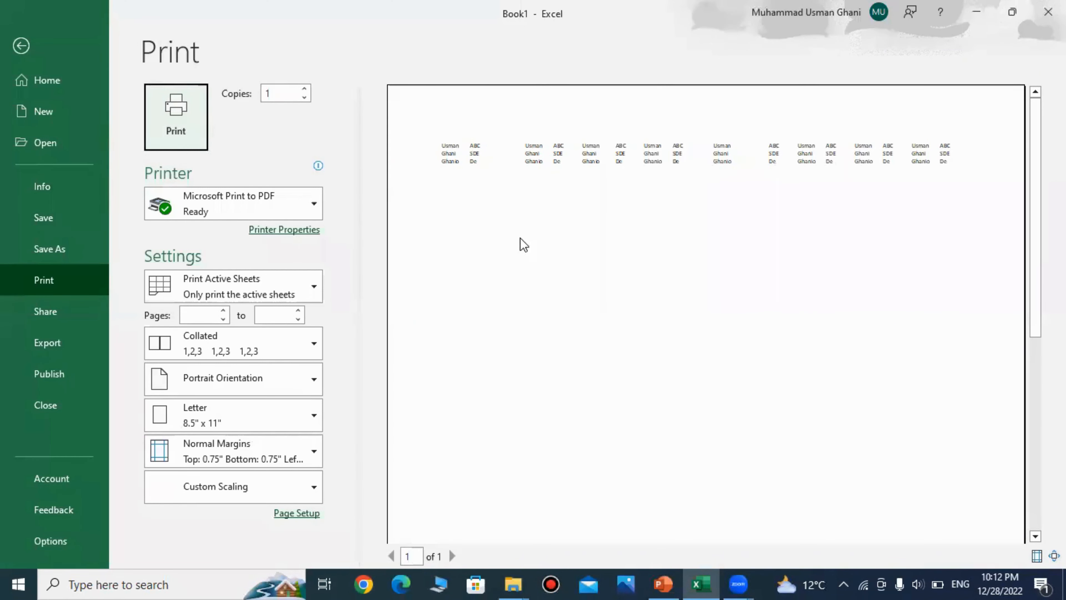
pyautogui.press('Escape')
pyautogui.hotkey('ctrl', 'p')
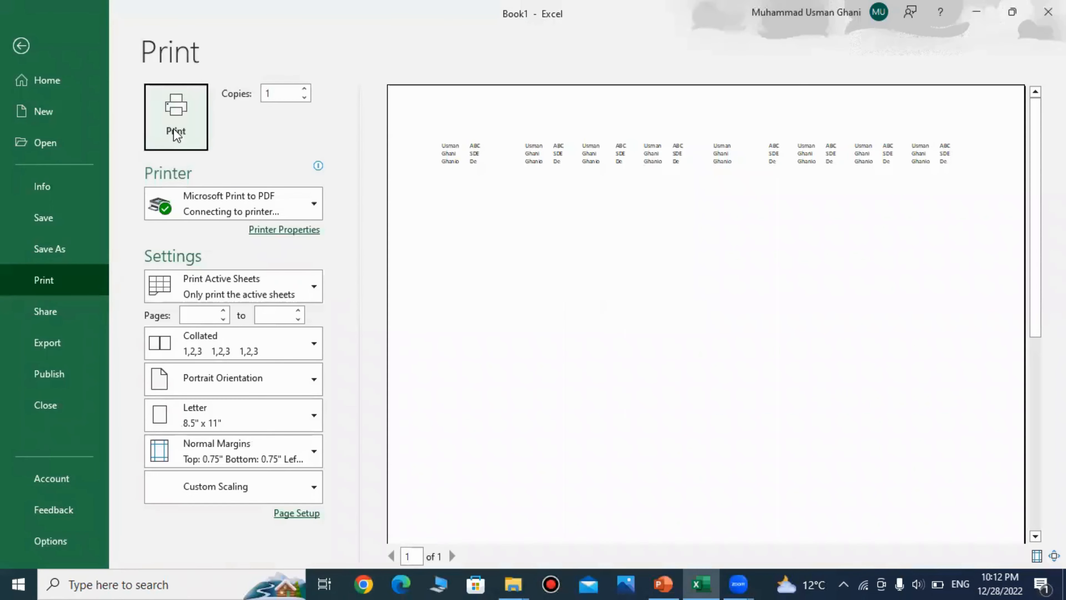
pyautogui.click(173, 128)
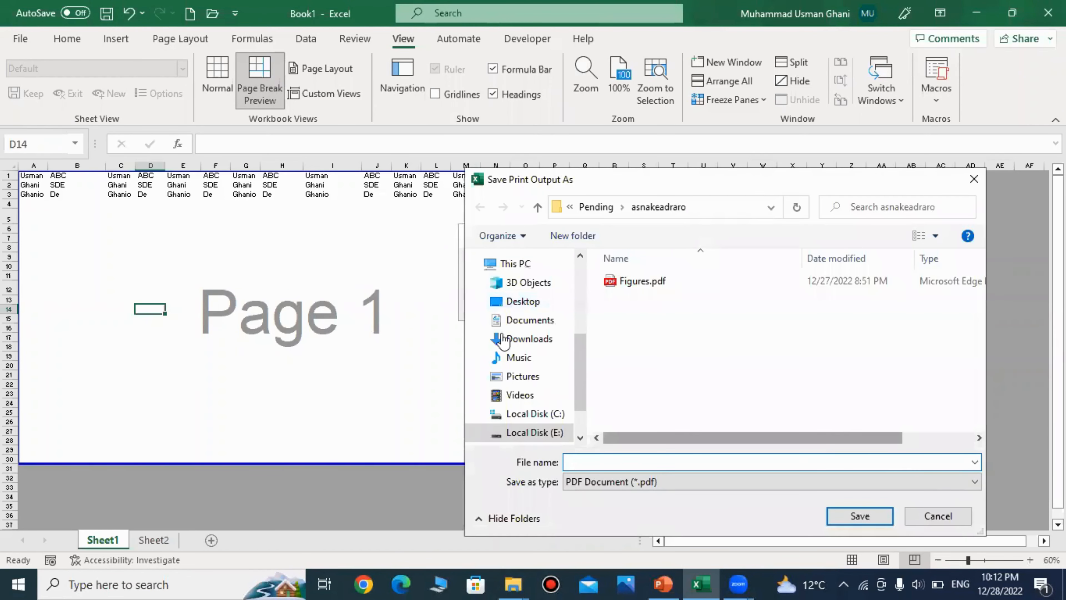
pyautogui.press('Escape')
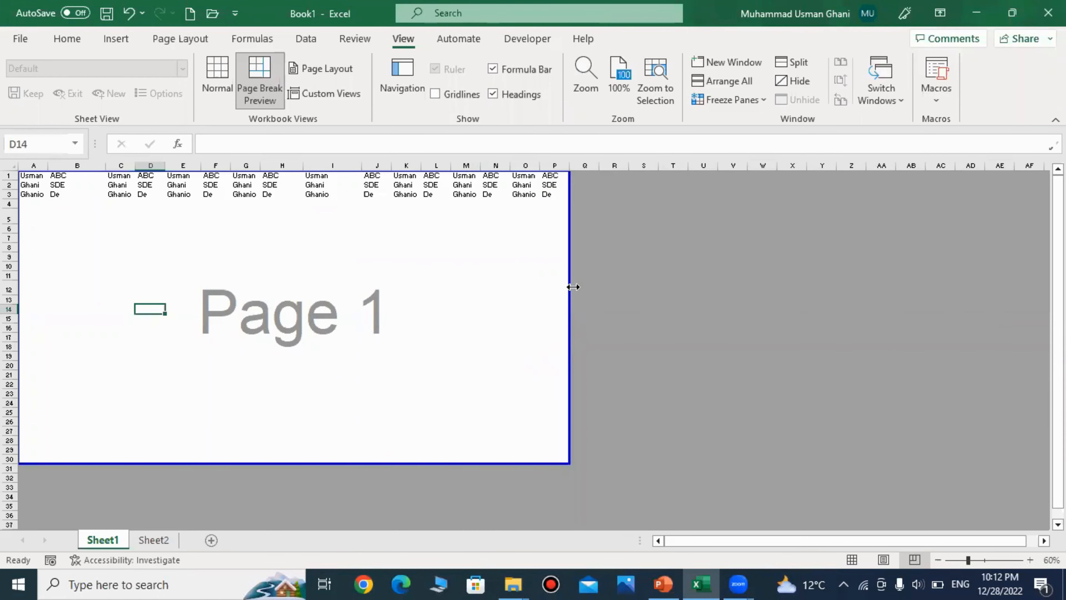
# Return Sheet1 to Normal view and set its paper size to A4
pyautogui.moveTo(573, 286); pyautogui.dragTo(558, 291)
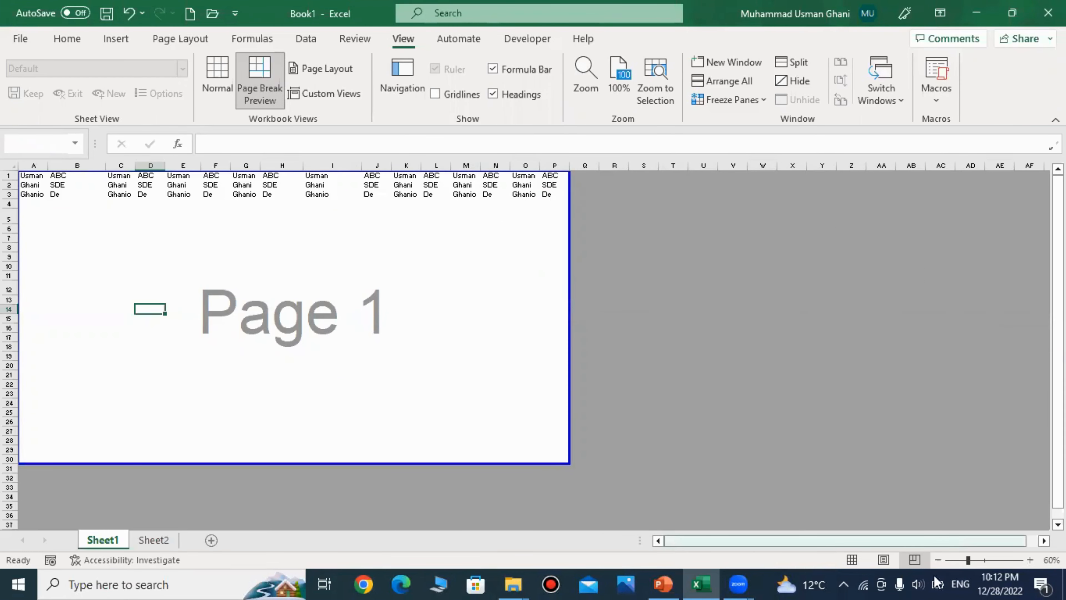
pyautogui.click(853, 560)
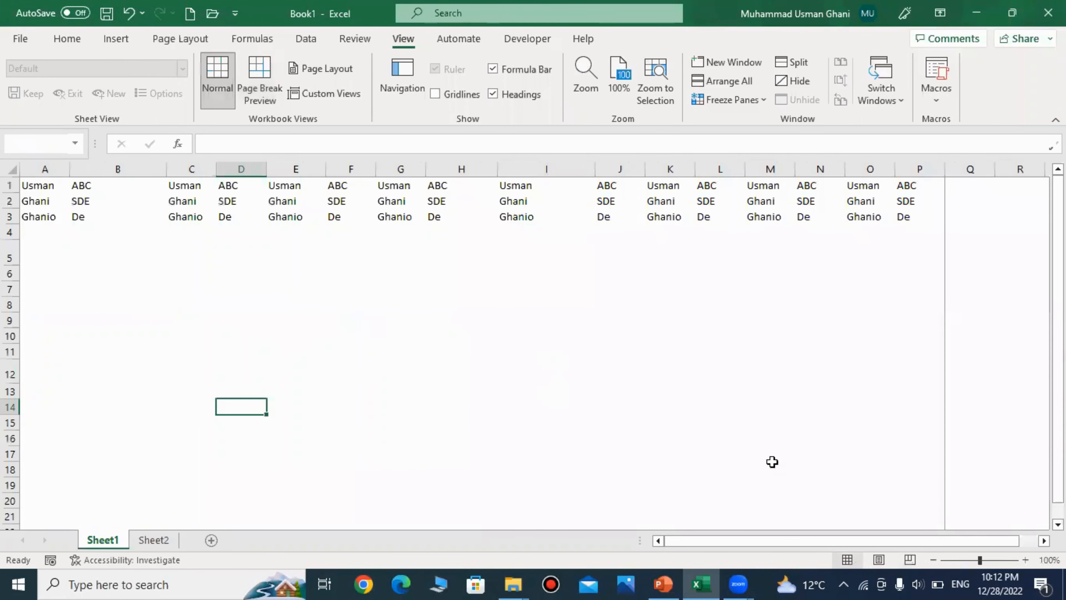
pyautogui.click(920, 336)
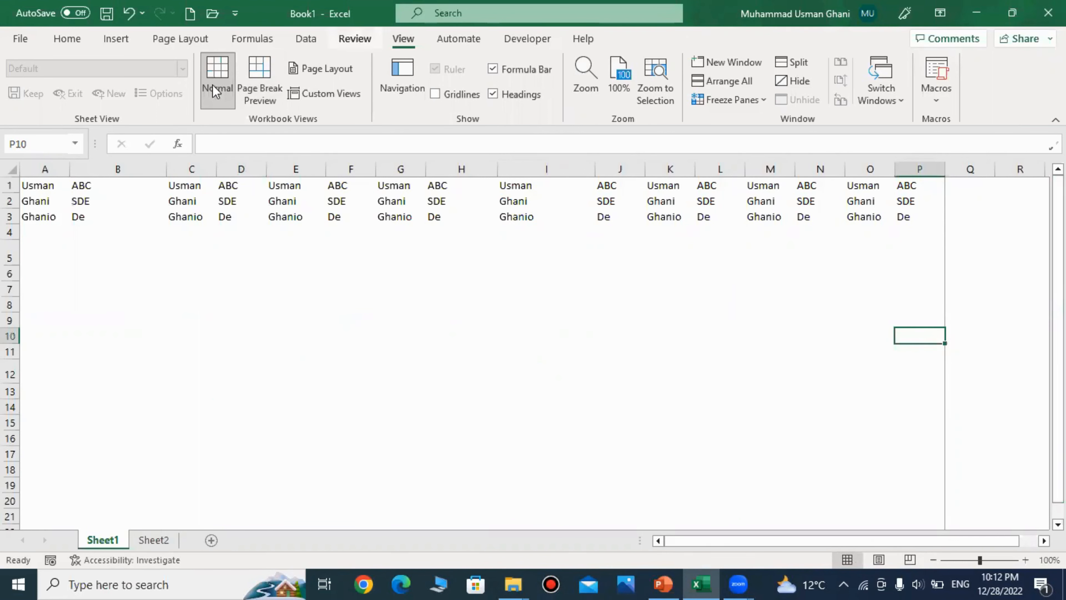
pyautogui.click(181, 38)
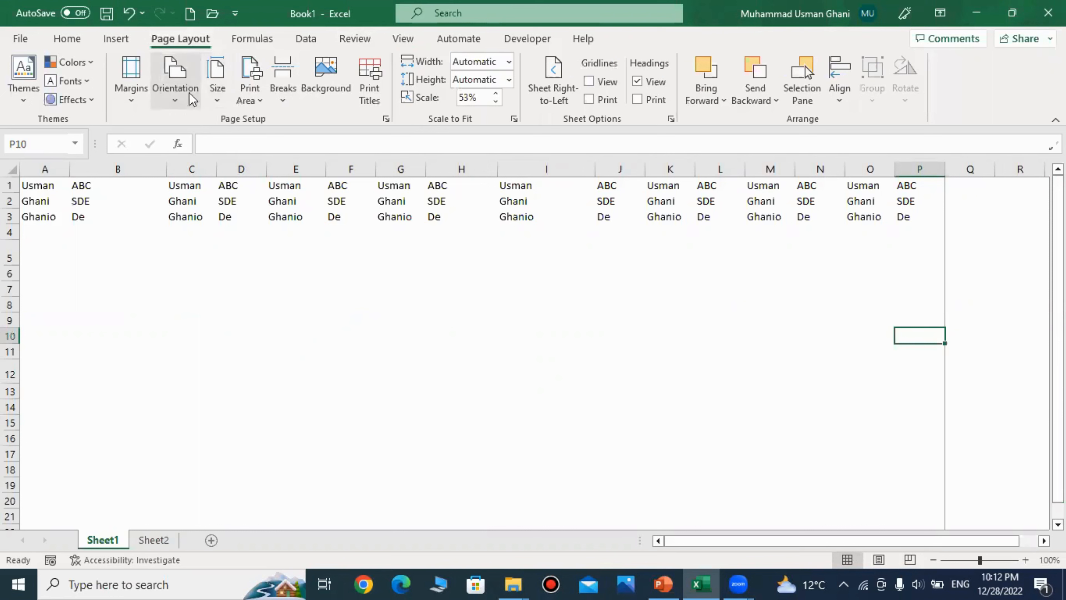
pyautogui.click(218, 91)
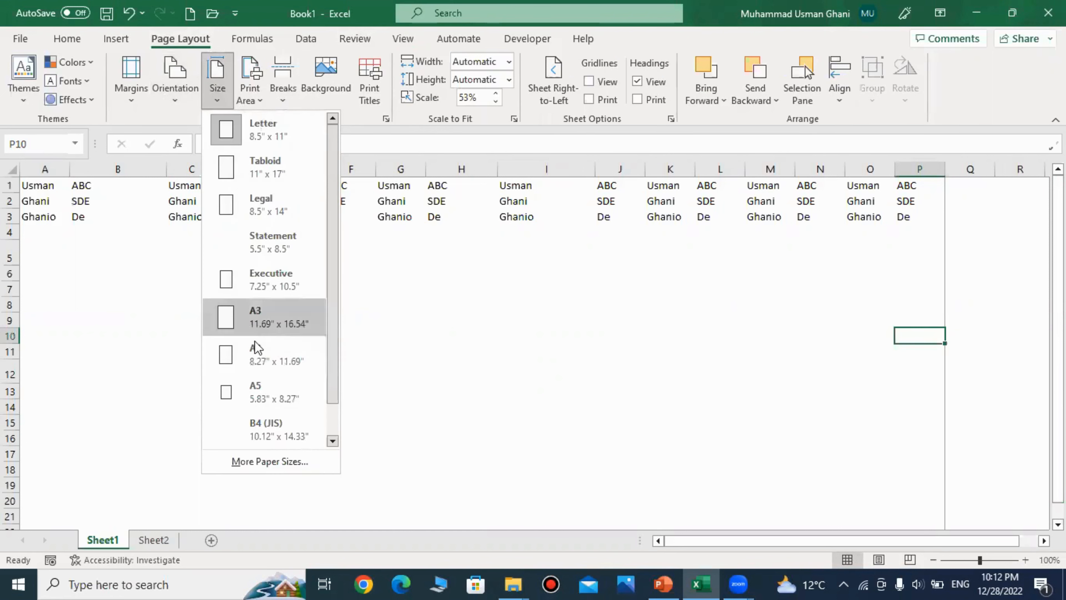
pyautogui.click(256, 352)
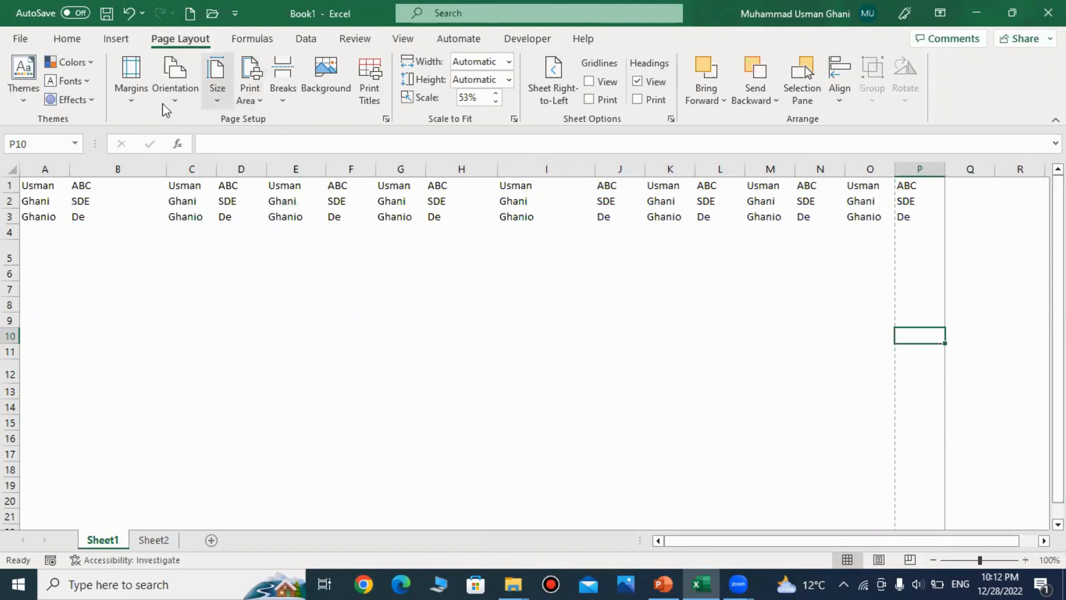
# Switch Sheet1's page orientation to landscape and apply the Wide margins
pyautogui.click(174, 100)
pyautogui.click(220, 169)
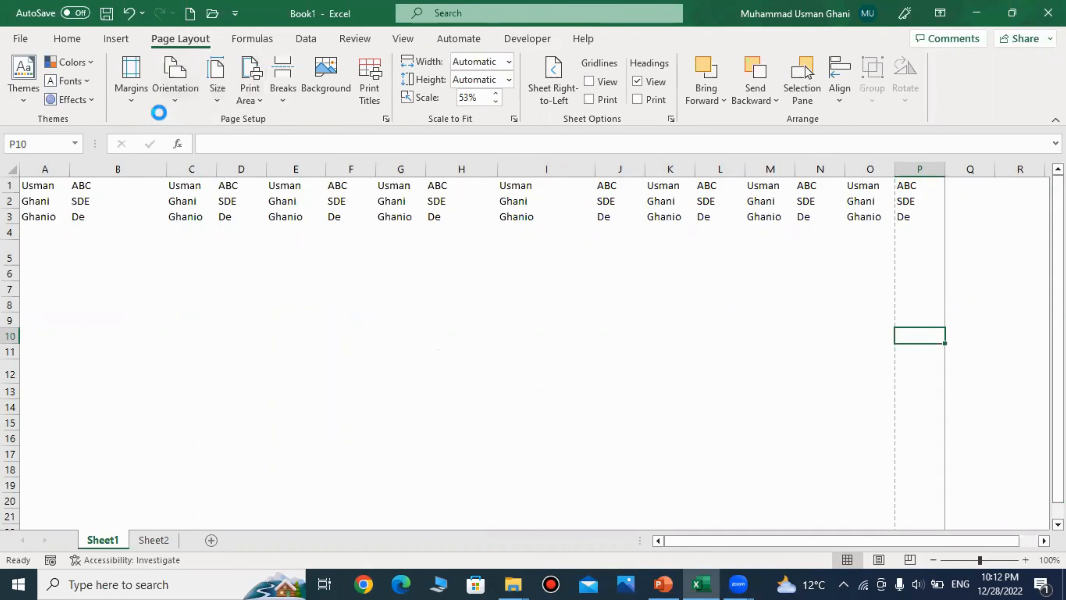
pyautogui.click(134, 99)
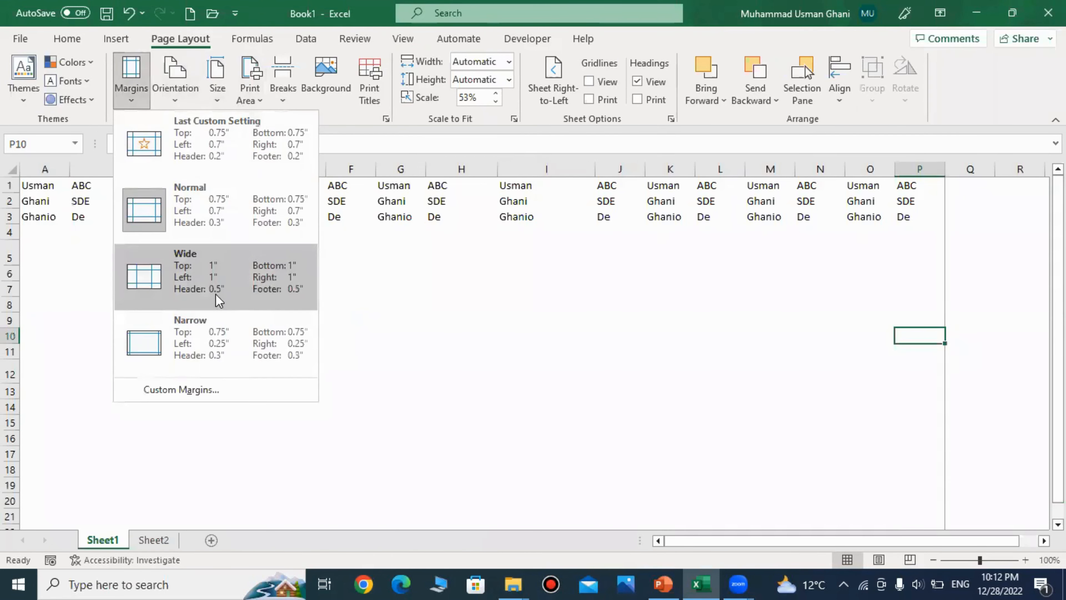
pyautogui.click(224, 270)
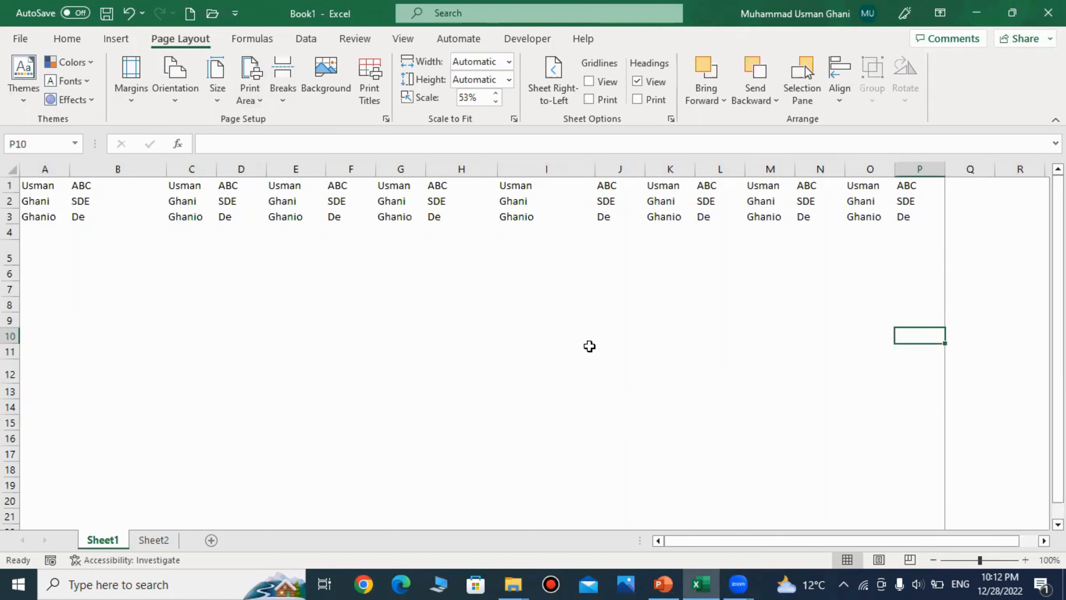
# Switch to the PowerPoint Agenda slide and review the items on text functions and on naming cells and ranges
pyautogui.click(663, 584)
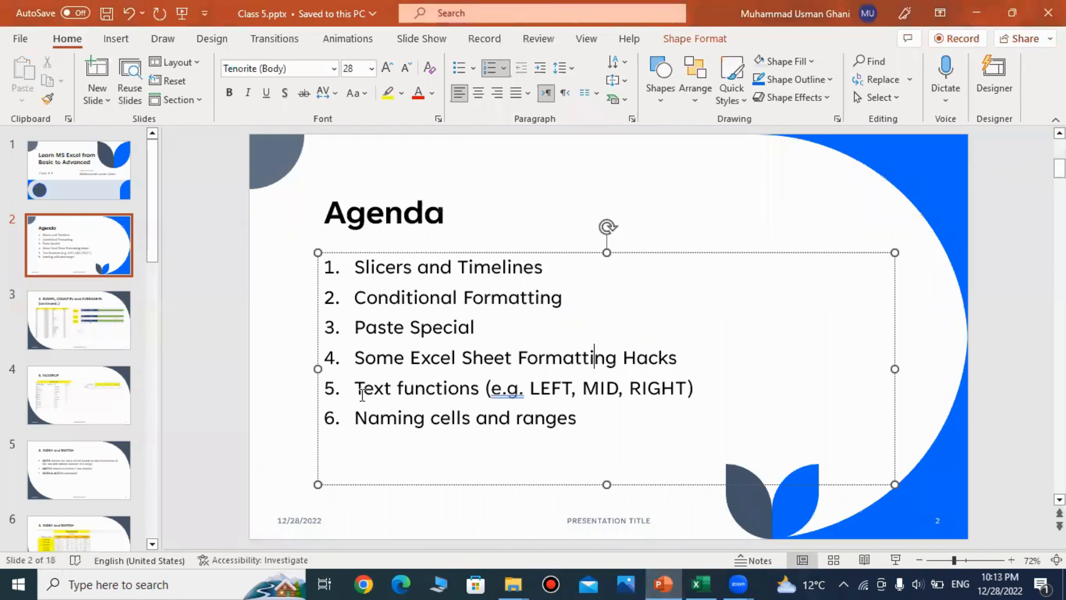
pyautogui.moveTo(362, 395); pyautogui.dragTo(624, 387)
pyautogui.click(649, 424)
pyautogui.moveTo(577, 420); pyautogui.dragTo(374, 431)
pyautogui.click(473, 433)
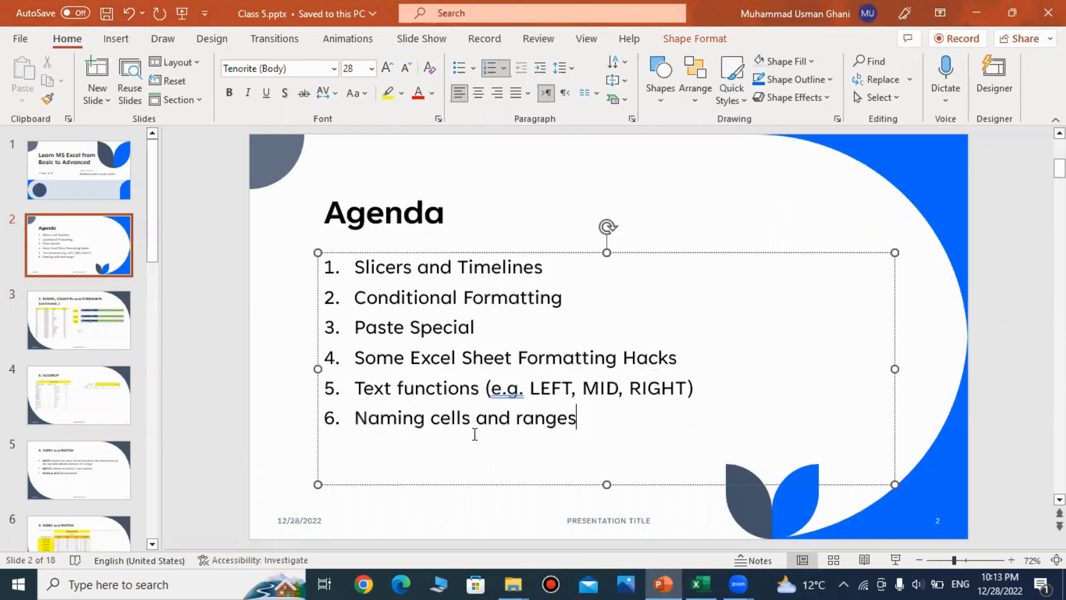
# Switch back to the Excel workbook's Sheet2, enter a first name in A1 and ABCDEF in A2
pyautogui.click(716, 582)
pyautogui.click(154, 540)
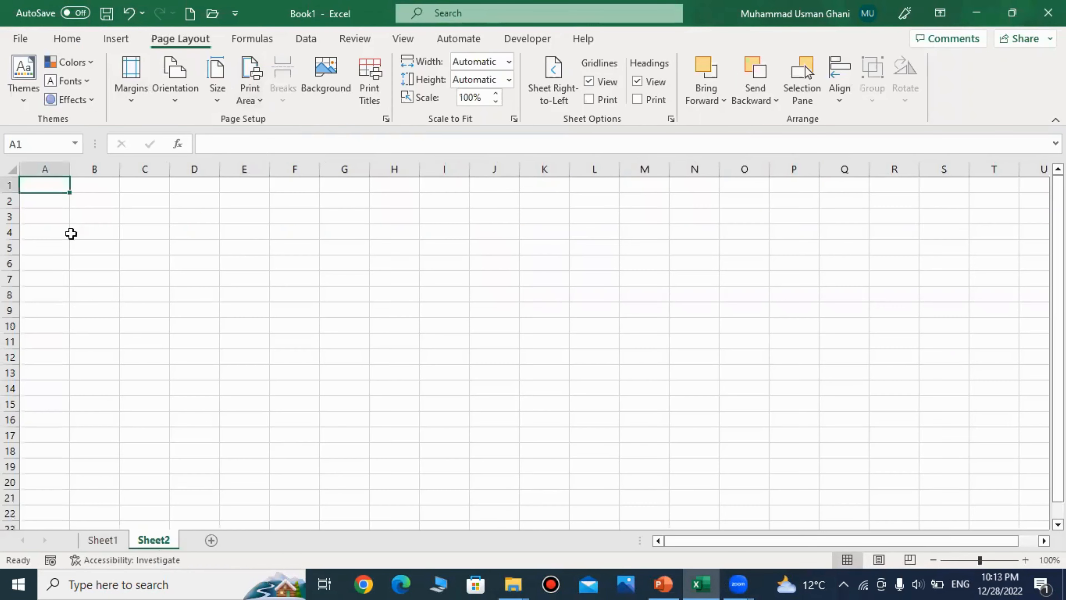
pyautogui.click(130, 308)
pyautogui.click(57, 190)
pyautogui.write('Usman')
pyautogui.press('Return')
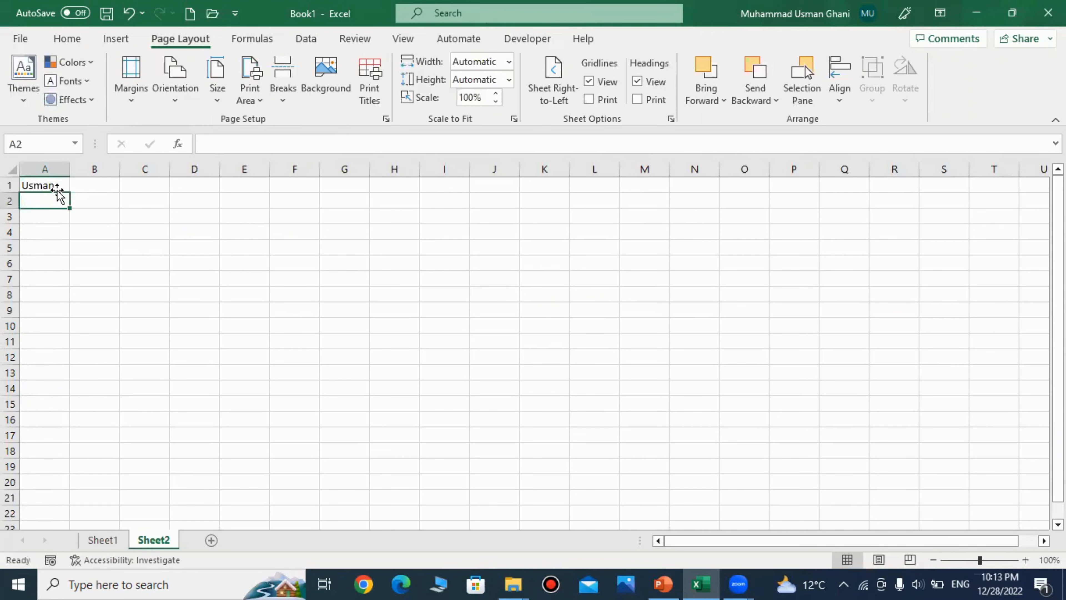
pyautogui.write('ABCDEF')
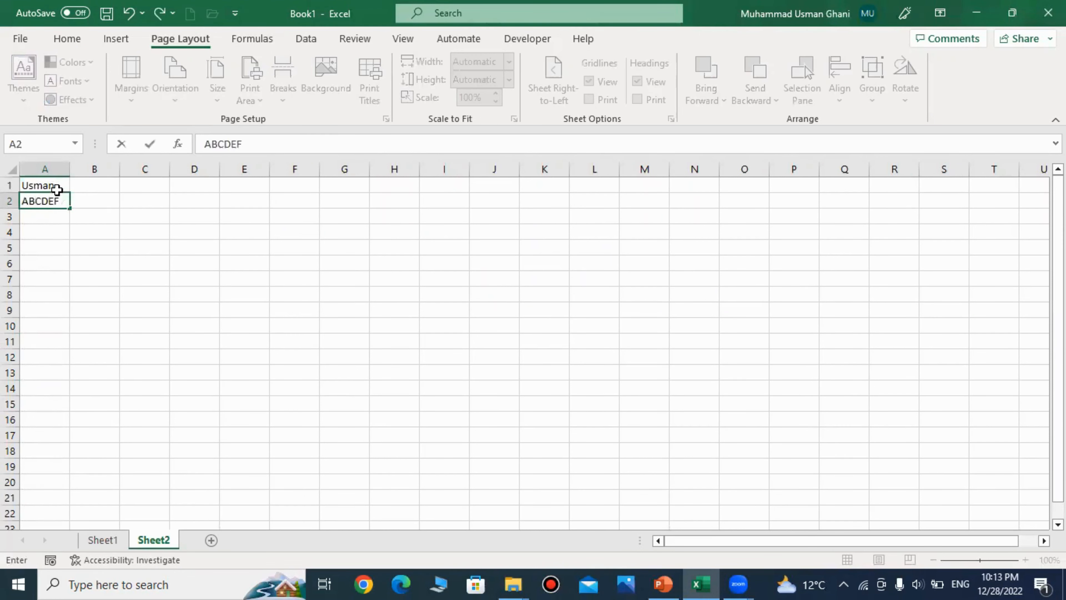
pyautogui.press('Return')
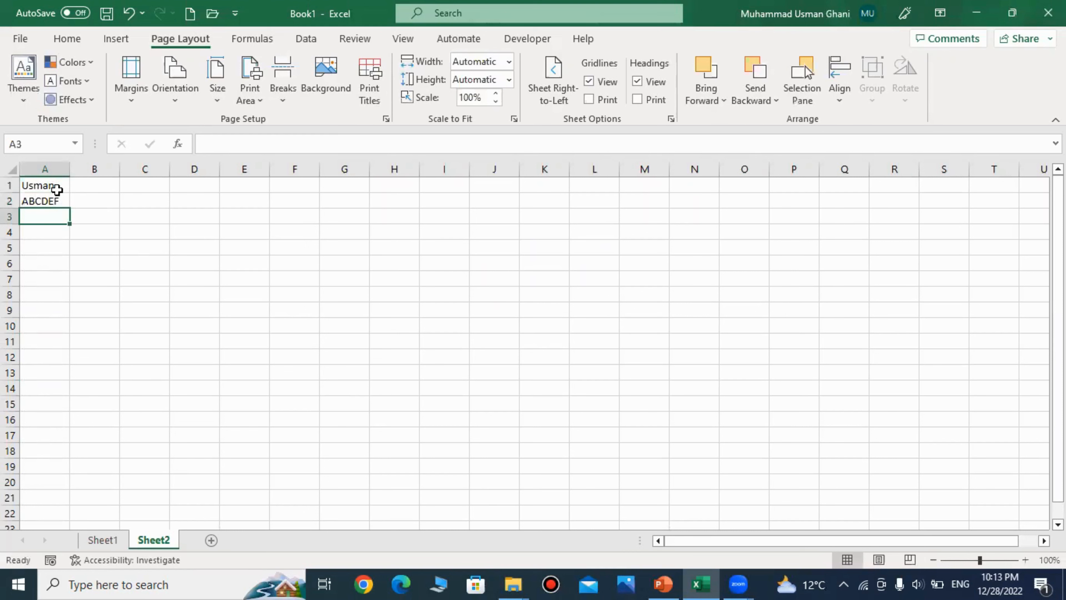
# Continue the list with one first name in each of the cells A3, A4 and A5
pyautogui.write('A')
pyautogui.press('BackSpace')
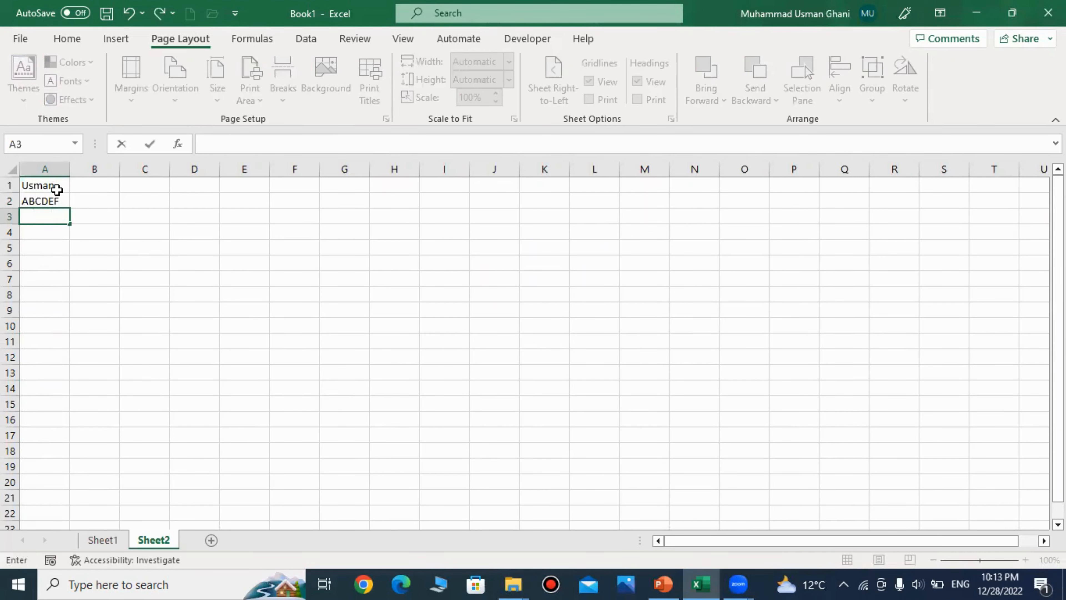
pyautogui.write('Nayyar')
pyautogui.press('Return')
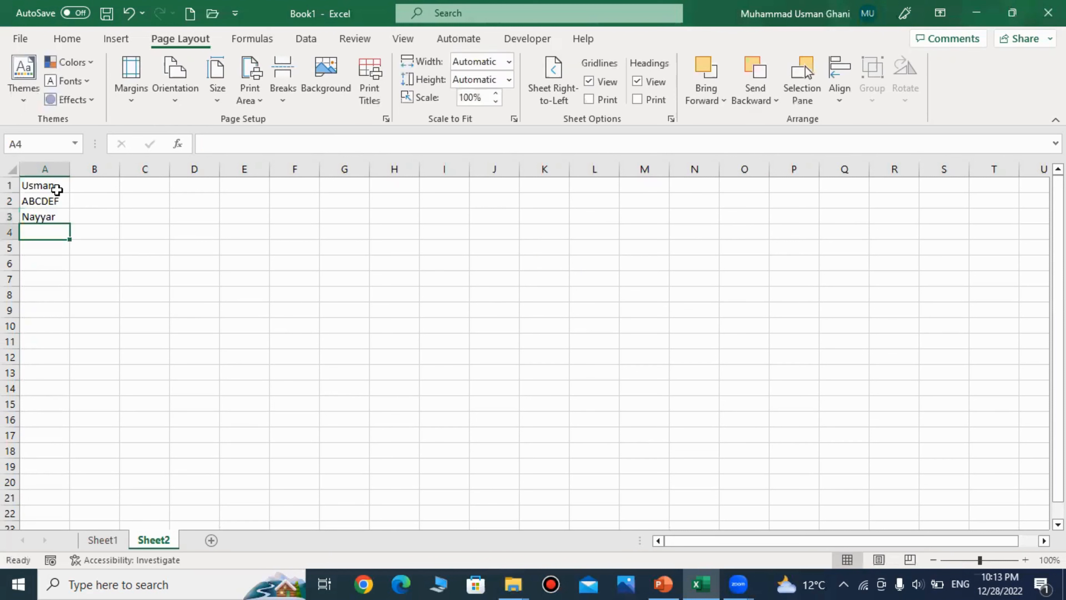
pyautogui.write('Ahmaed')
pyautogui.press('Return')
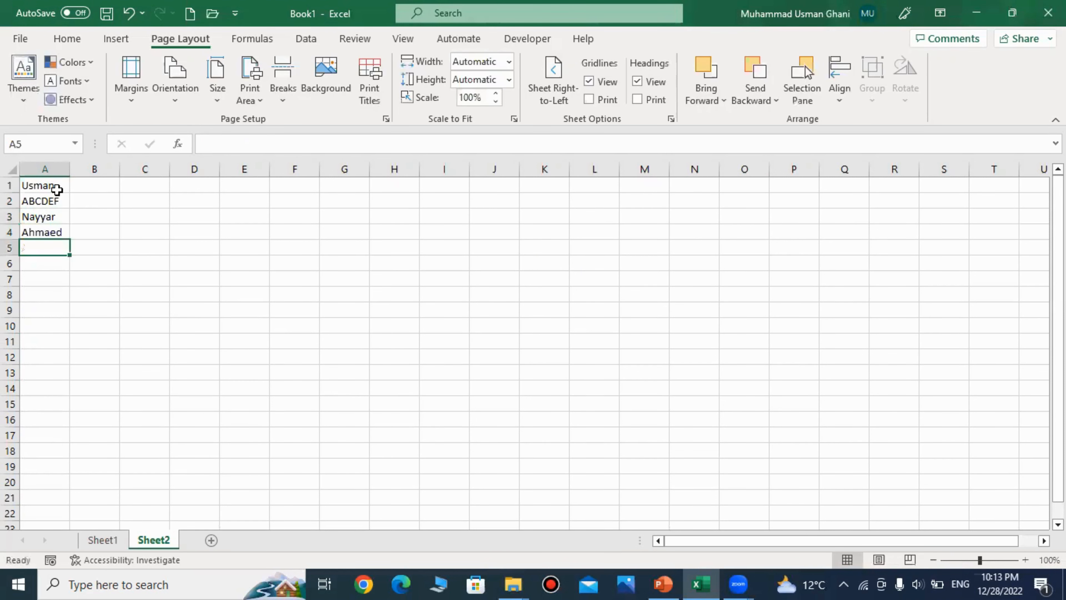
pyautogui.press('Up')
pyautogui.write('Ahmad')
pyautogui.press('Return')
pyautogui.write('Akram')
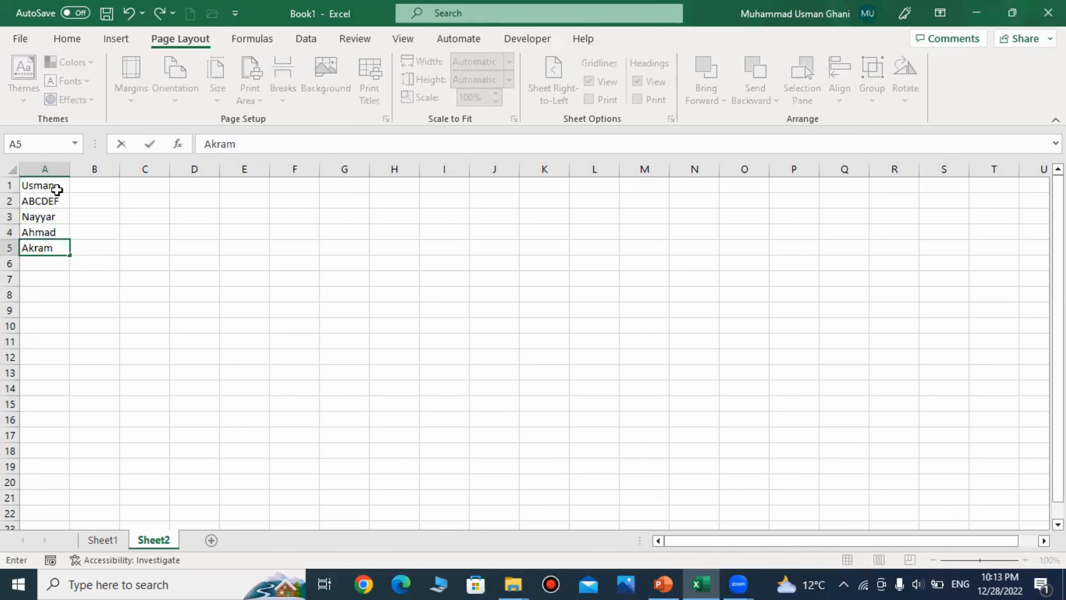
pyautogui.press('Return')
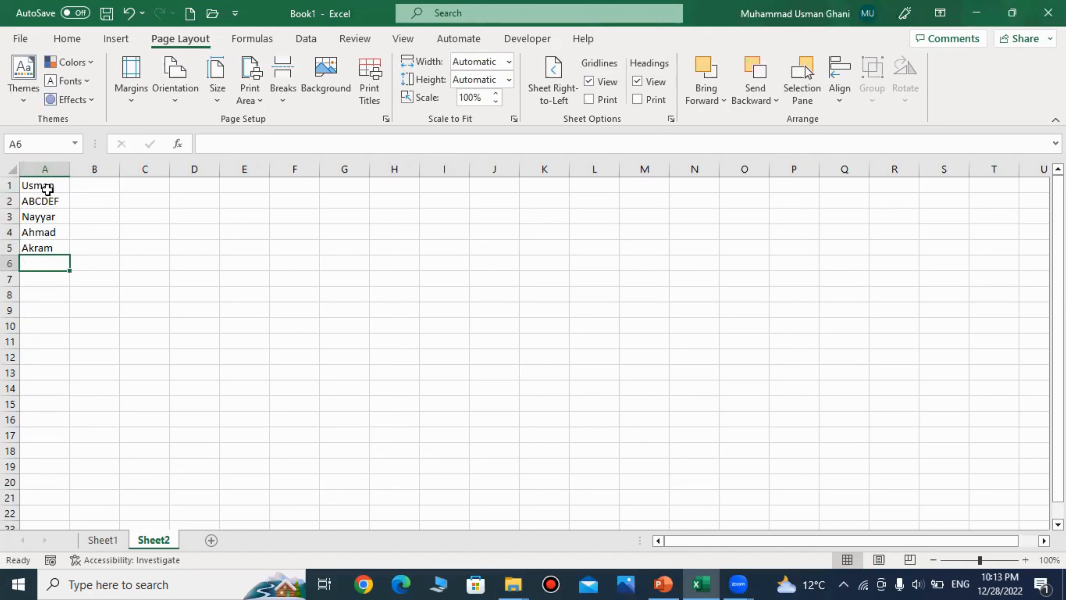
pyautogui.moveTo(47, 189); pyautogui.dragTo(39, 242)
pyautogui.click(138, 246)
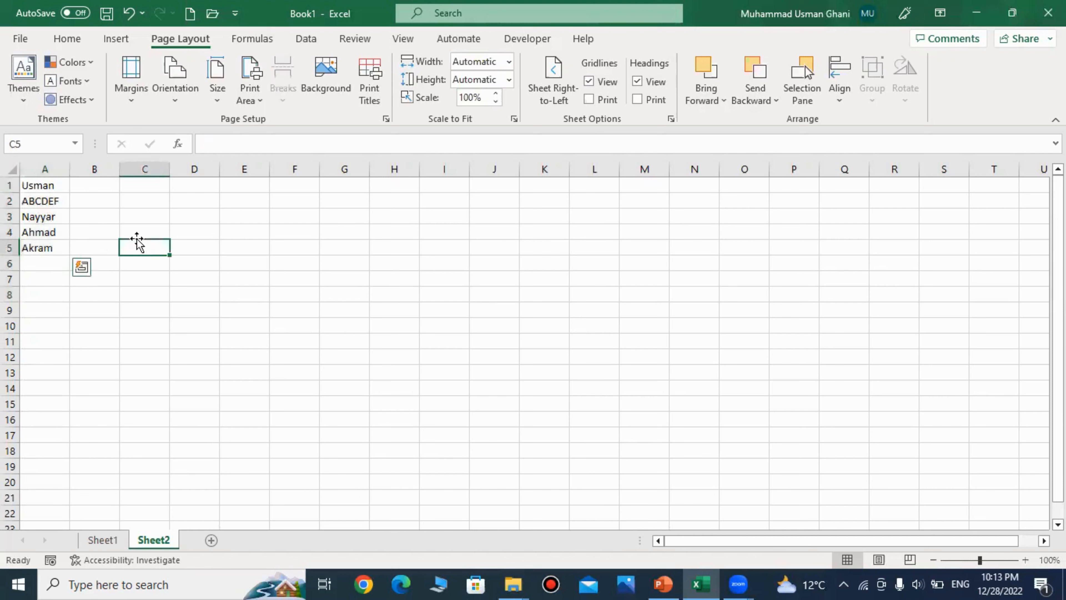
pyautogui.click(86, 183)
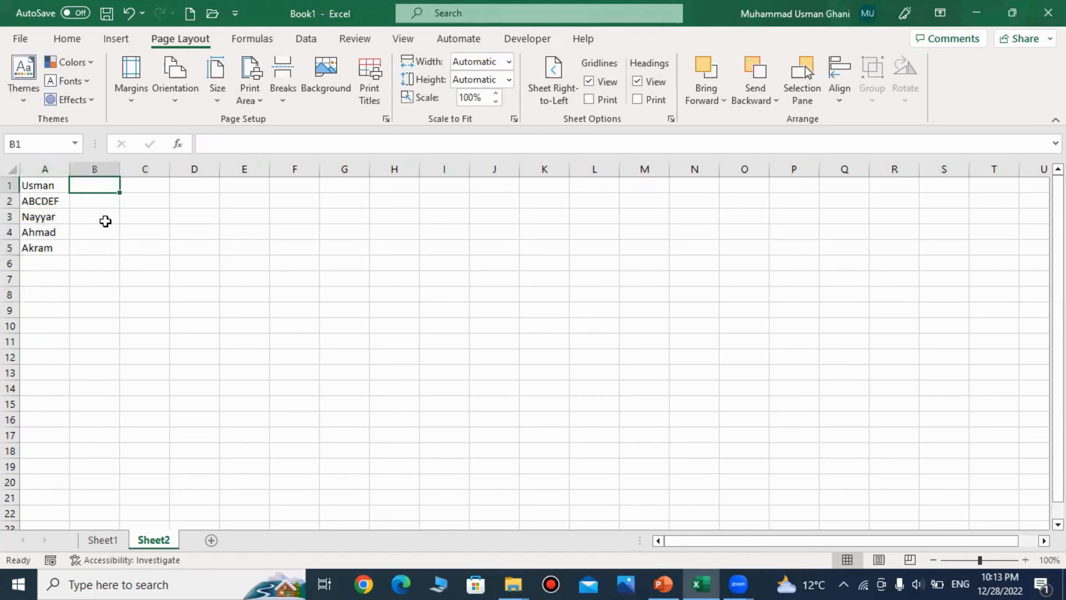
pyautogui.click(99, 242)
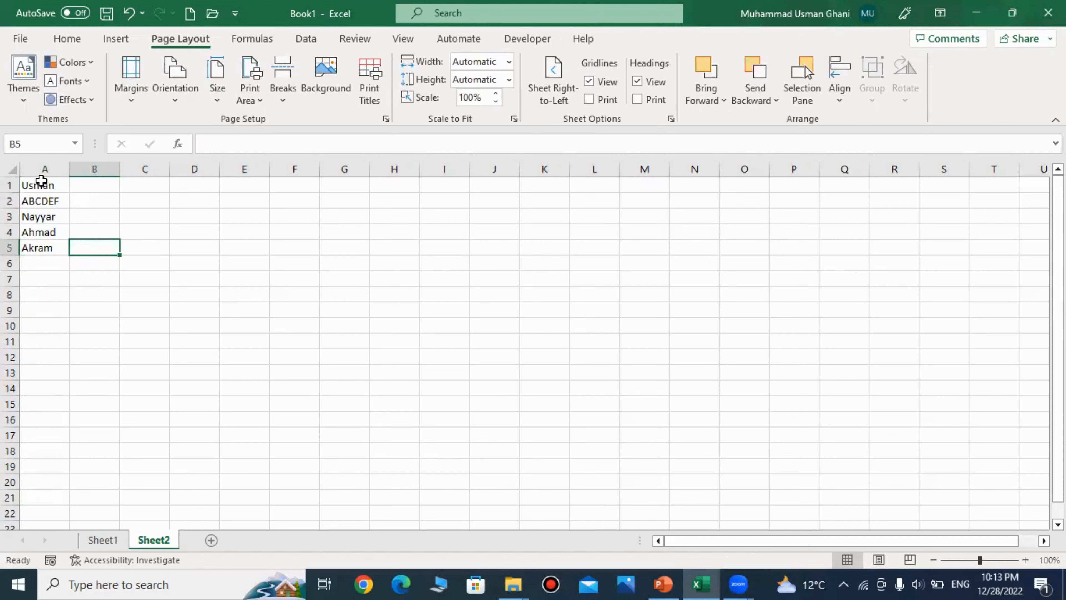
pyautogui.moveTo(42, 181); pyautogui.dragTo(48, 247)
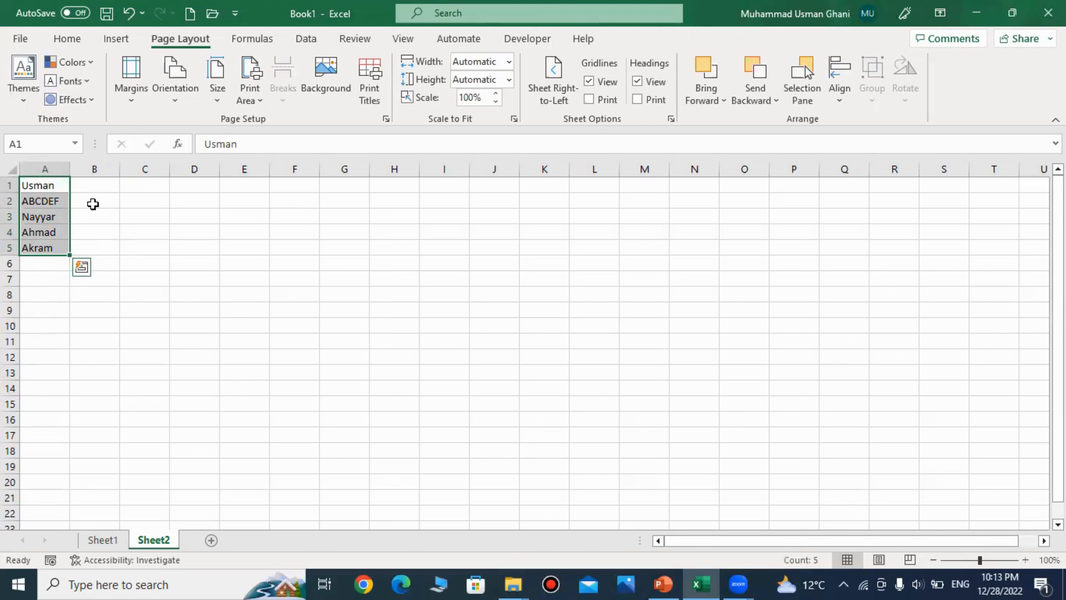
pyautogui.click(99, 181)
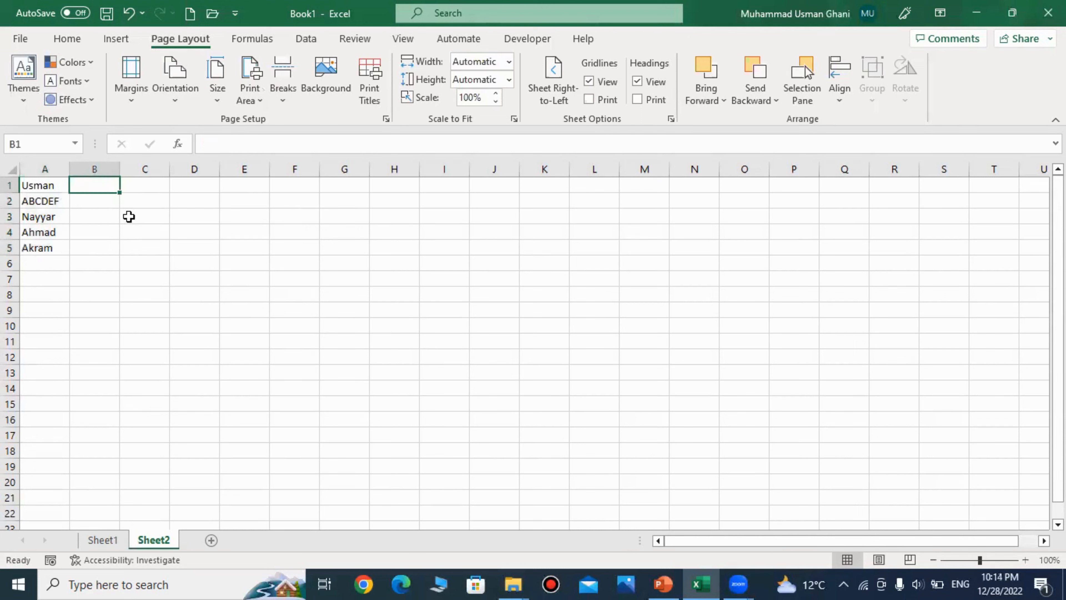
# Enter the first two letters of the A1:A3 texts by hand in B1:B3 as Us, AB and Na
pyautogui.moveTo(43, 184); pyautogui.dragTo(44, 250)
pyautogui.click(102, 184)
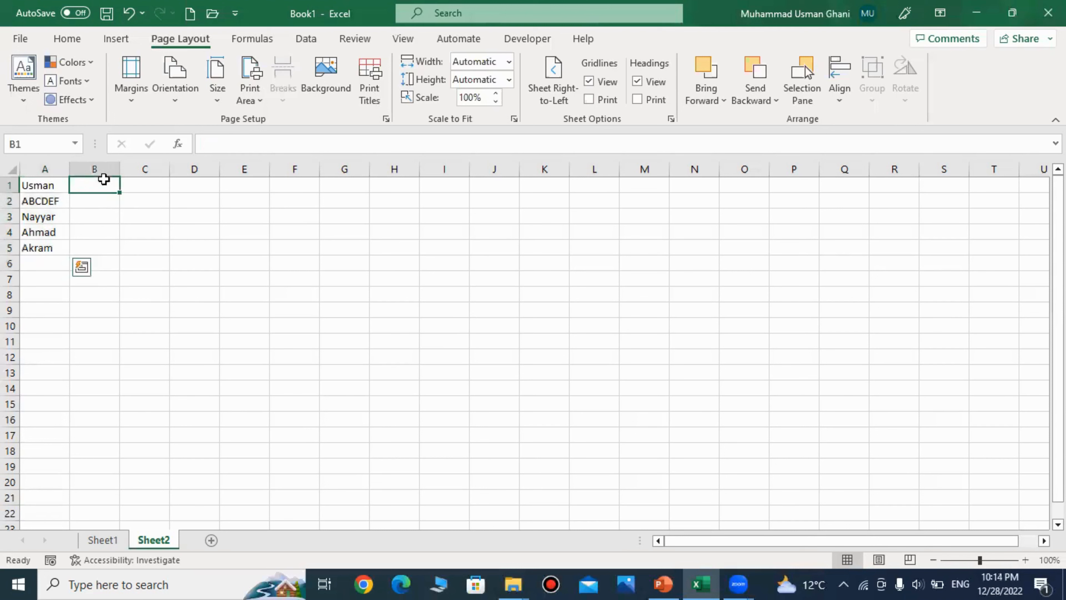
pyautogui.write('Us')
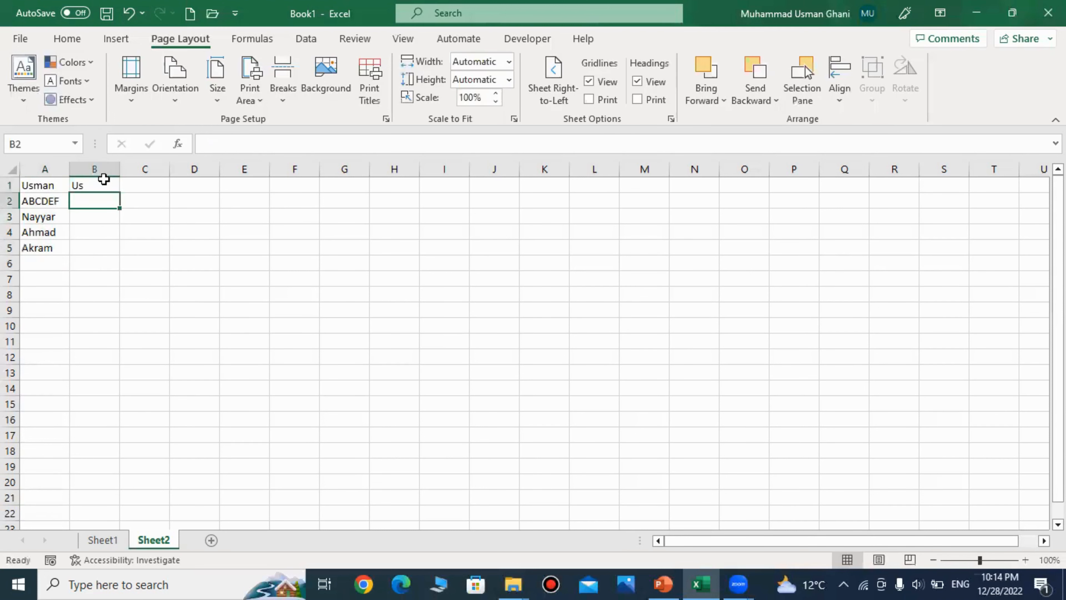
pyautogui.write('AB')
pyautogui.press('Return')
pyautogui.write('Na')
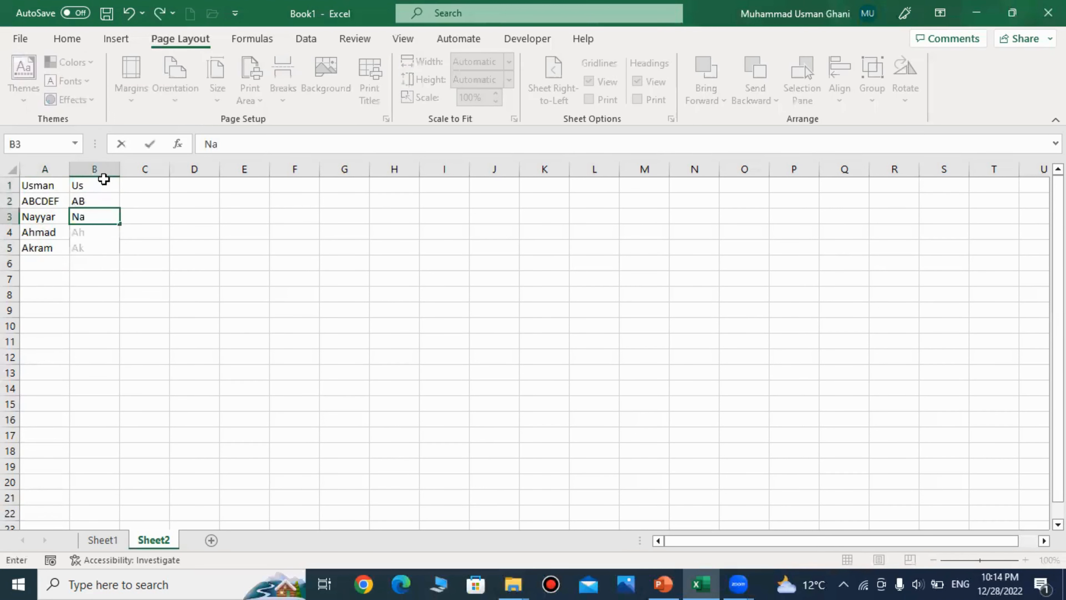
pyautogui.press('Return')
pyautogui.press('Up')
pyautogui.press('Up')
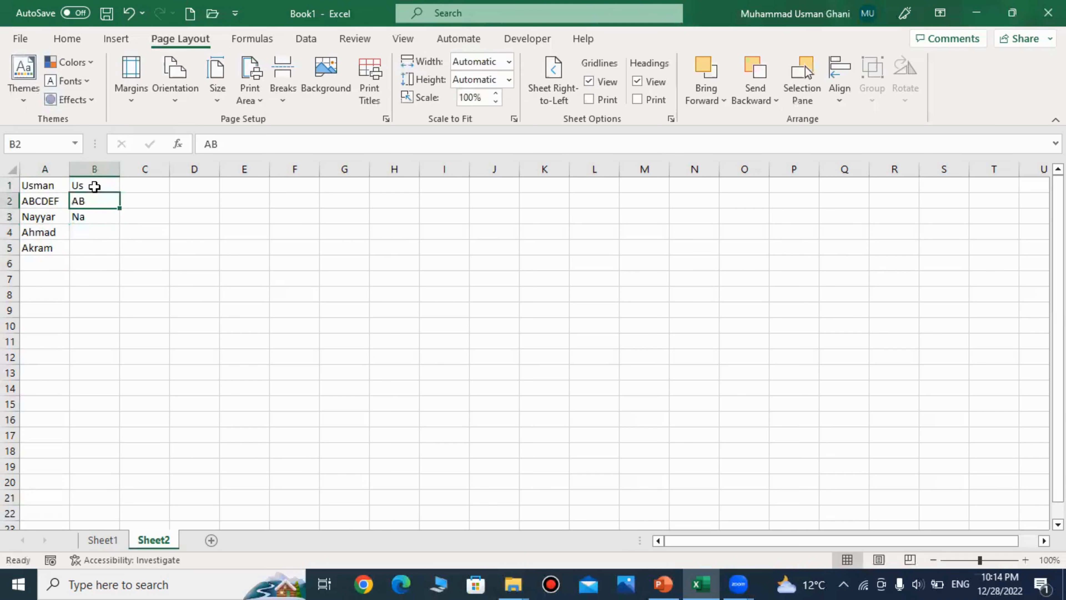
# Clear the manually entered two-letter texts from B1:B3
pyautogui.moveTo(94, 186); pyautogui.dragTo(88, 222)
pyautogui.press('Delete')
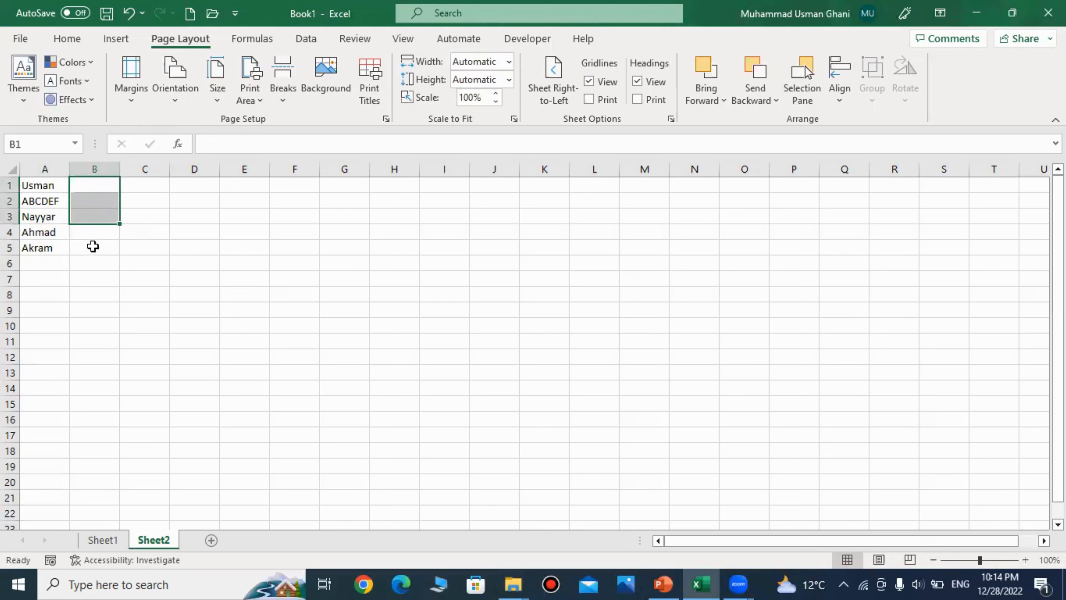
pyautogui.click(93, 247)
# Enter the formula =LEFT(A1,2) in B1 to extract the first two characters of A1
pyautogui.click(81, 184)
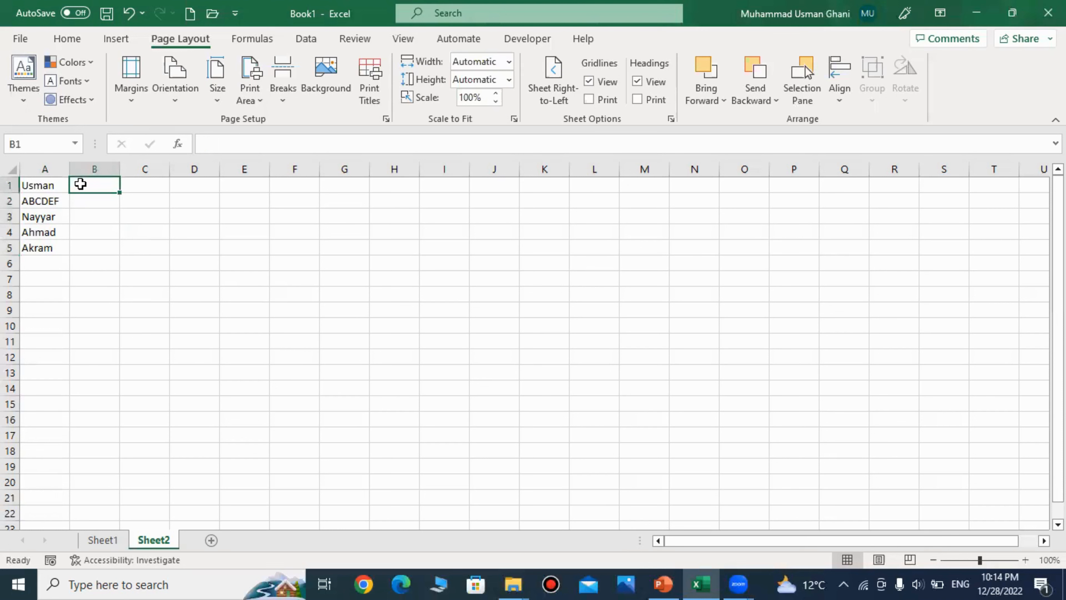
pyautogui.write('=')
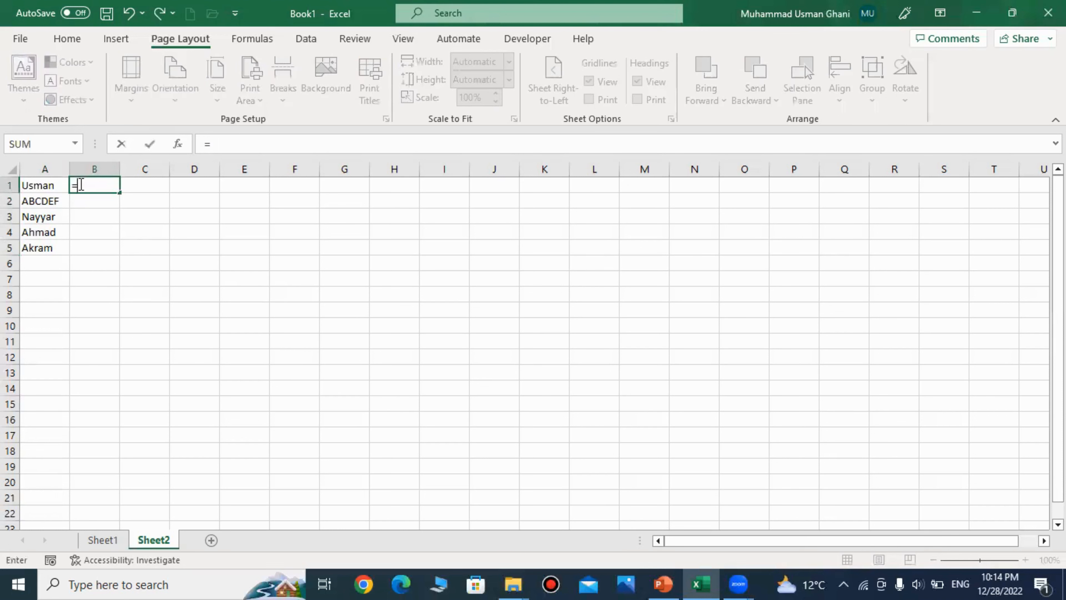
pyautogui.write('LEFT(')
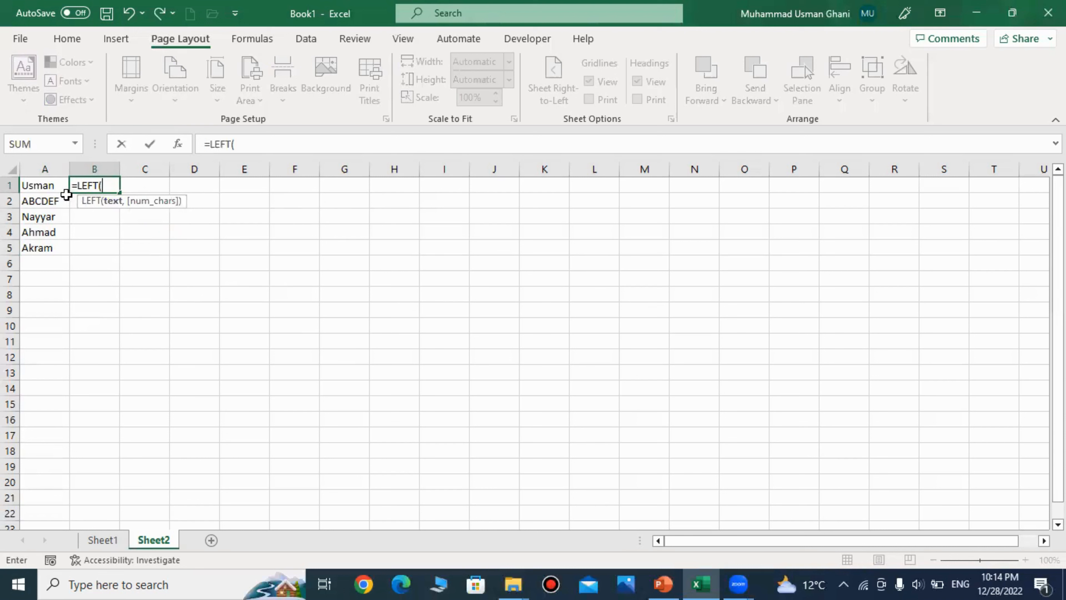
pyautogui.click(50, 187)
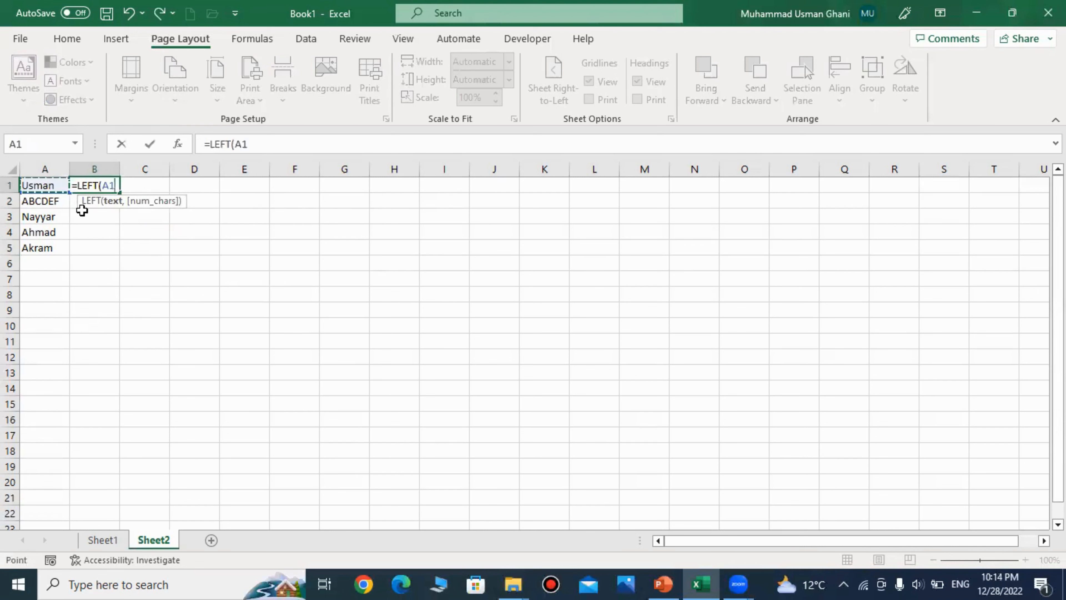
pyautogui.write(',2')
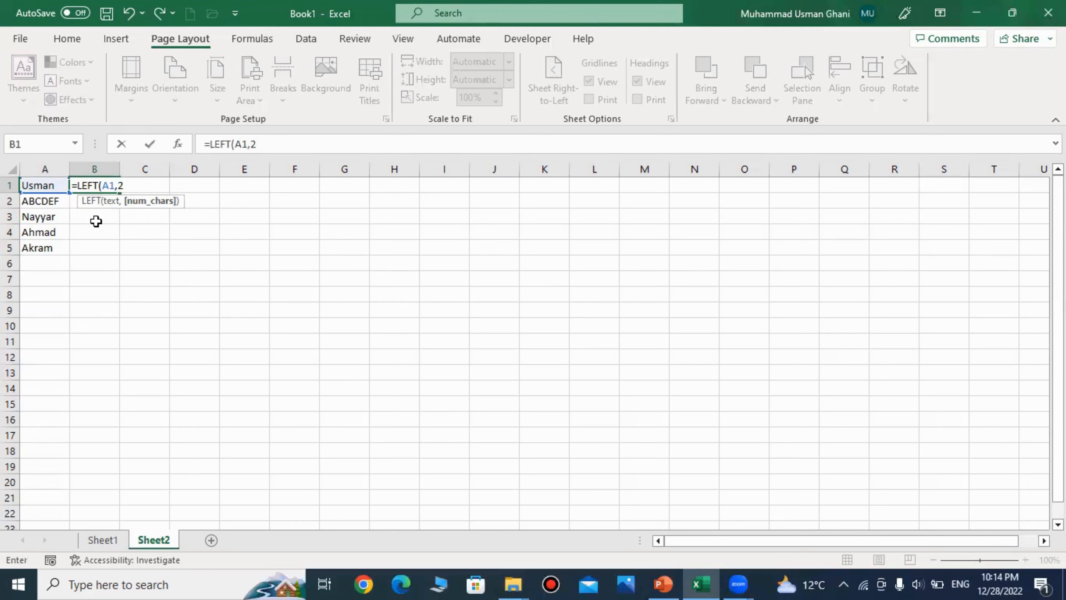
pyautogui.press('Return')
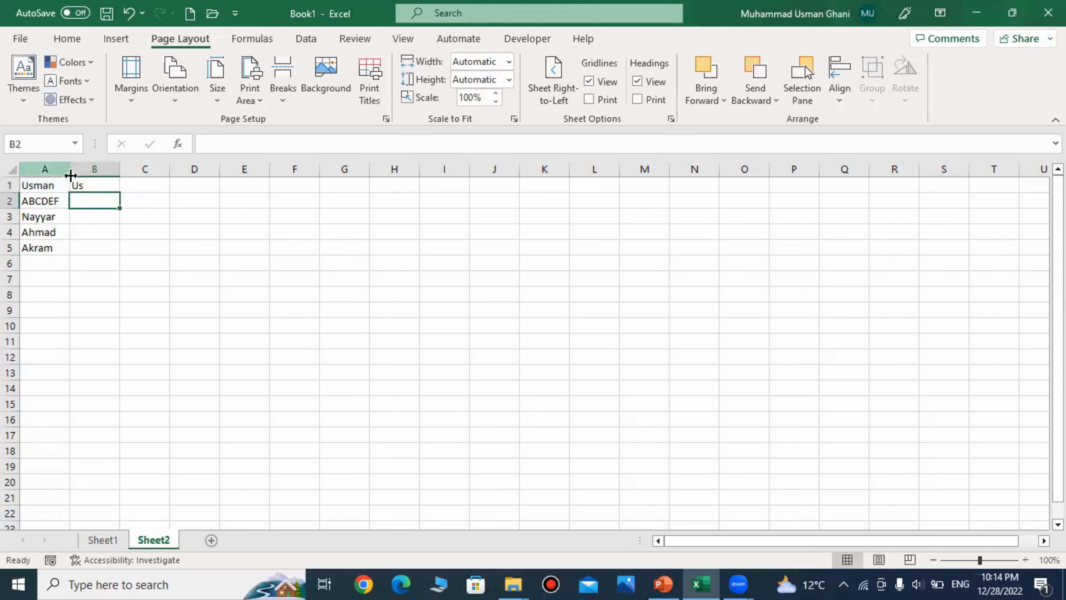
# Copy the LEFT formula from B1 down through B5
pyautogui.click(24, 186)
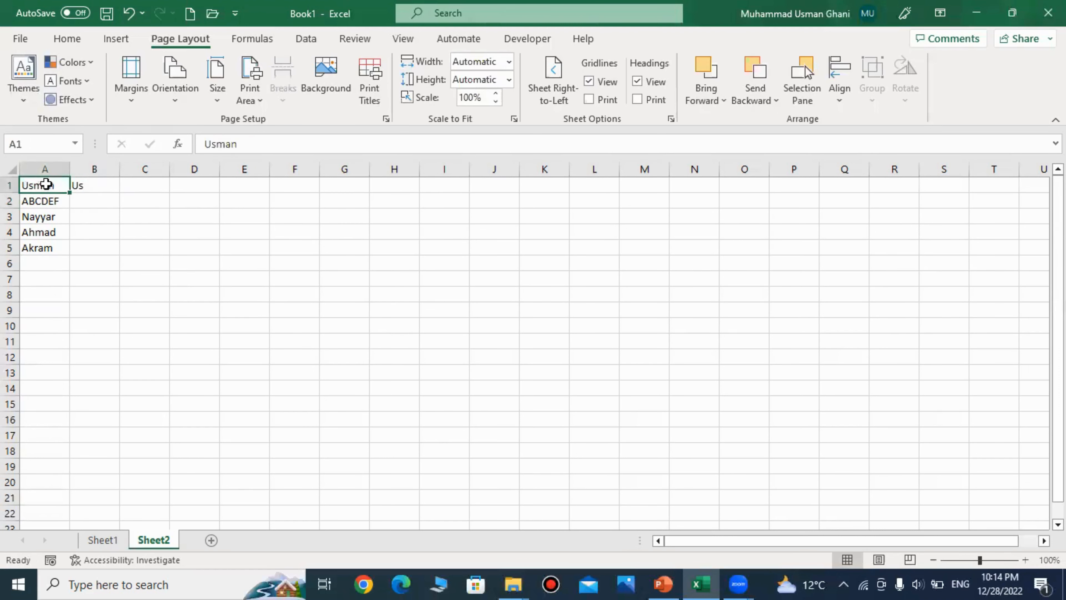
pyautogui.click(92, 186)
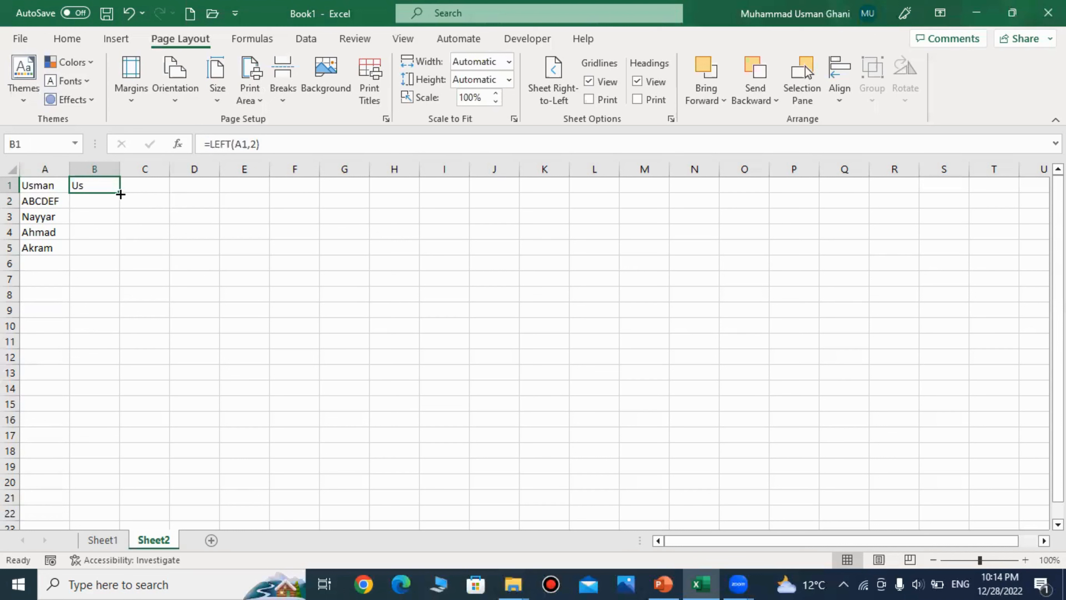
pyautogui.moveTo(121, 194); pyautogui.dragTo(119, 254)
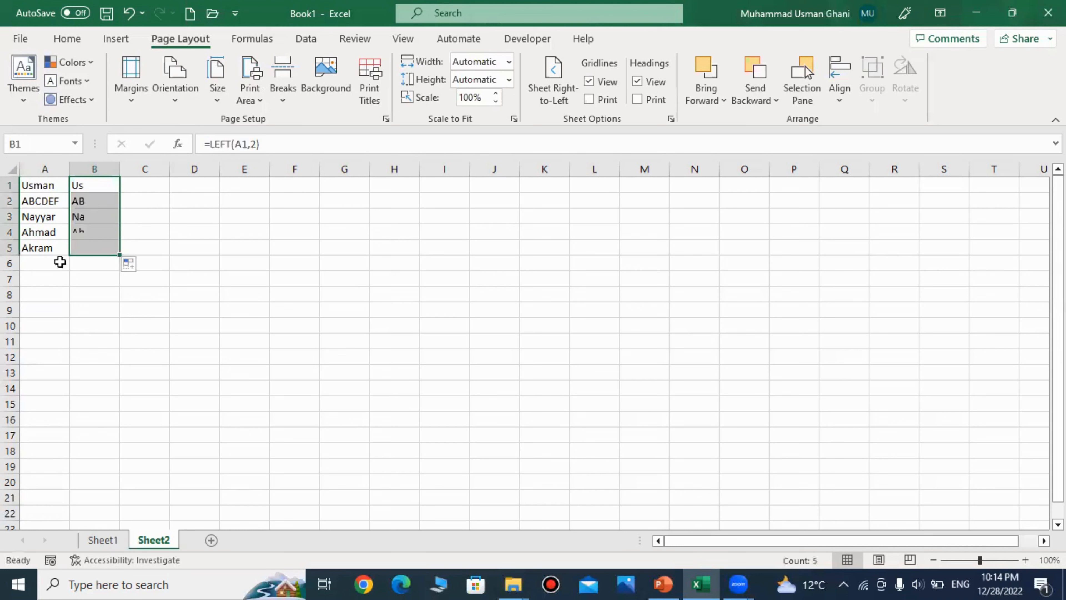
pyautogui.click(52, 247)
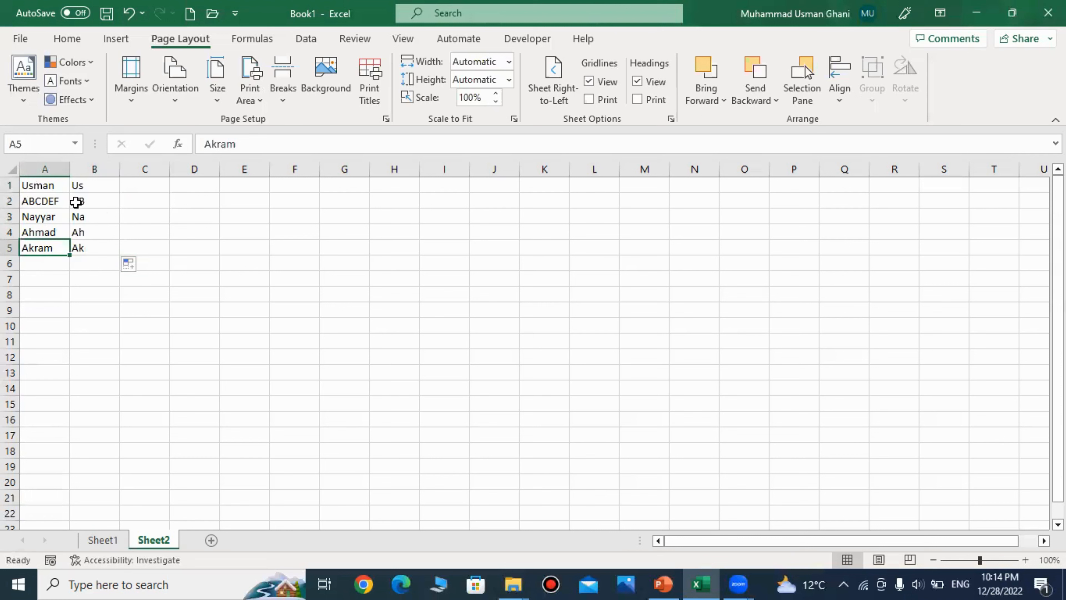
# Replace the formula in B1 with =RIGHT(A1,3) to extract the last three characters of A1
pyautogui.click(79, 188)
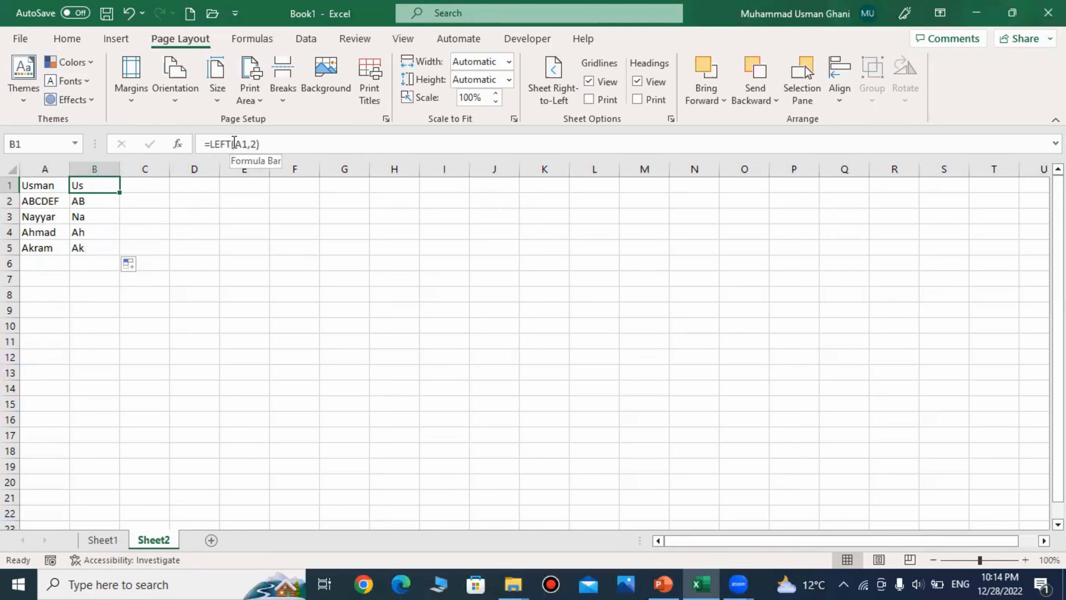
pyautogui.moveTo(261, 144); pyautogui.dragTo(197, 144)
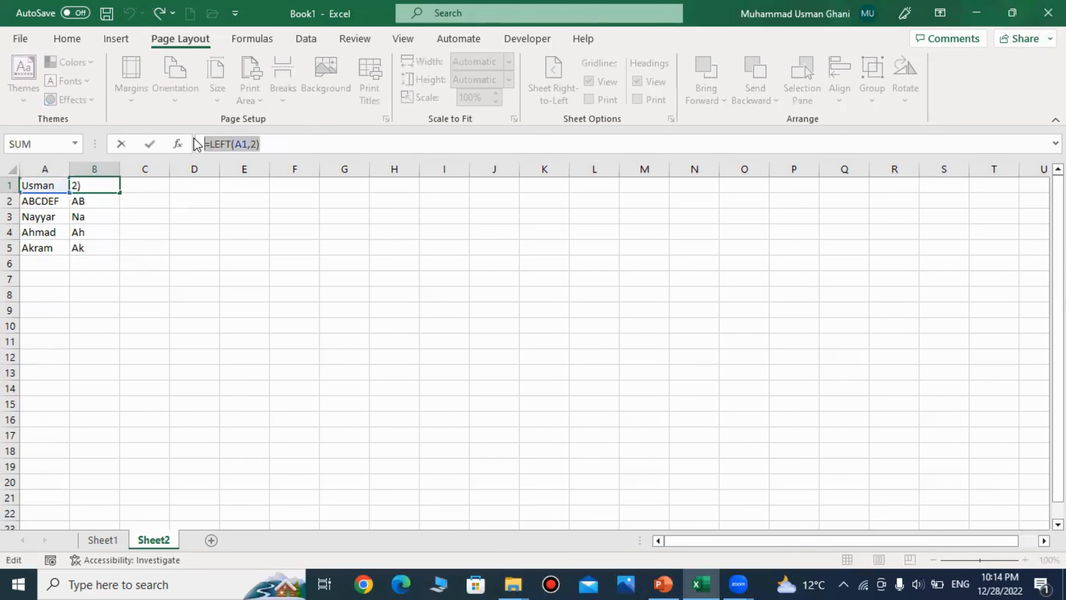
pyautogui.write('=RIGHT')
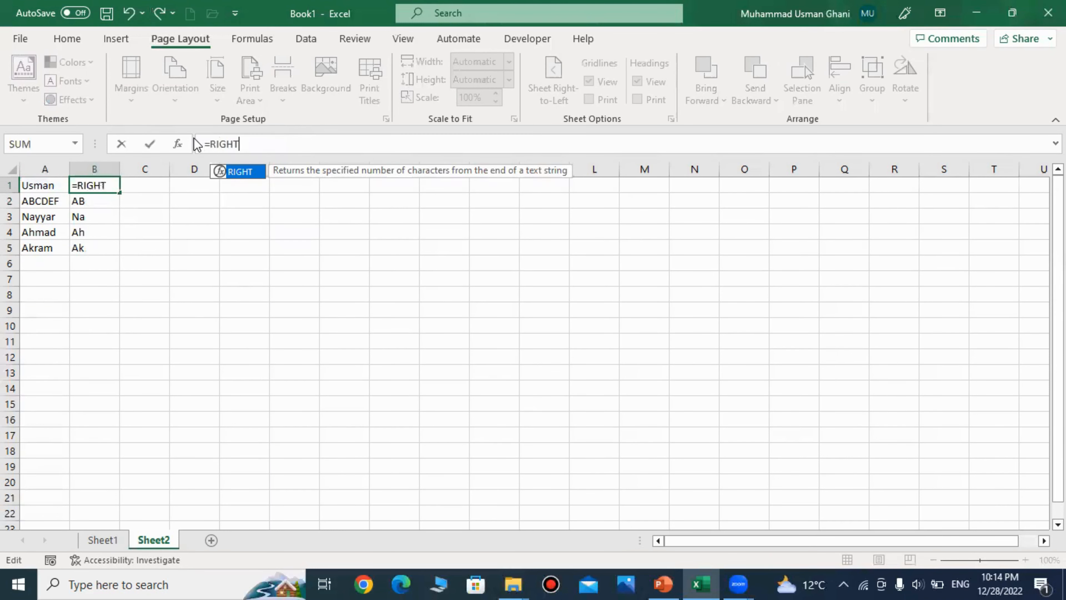
pyautogui.write('(')
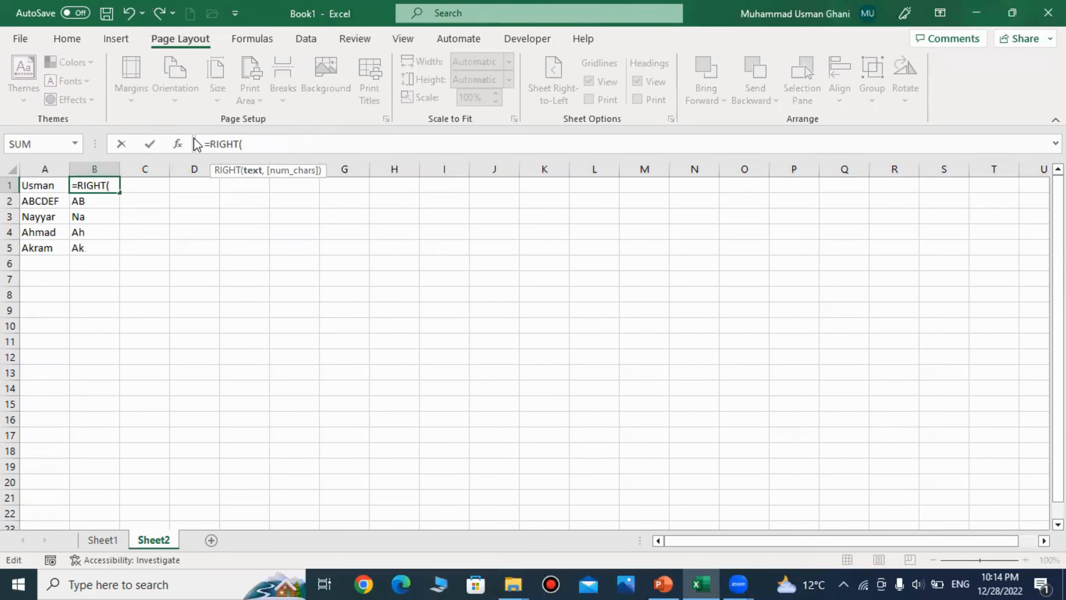
pyautogui.click(46, 190)
pyautogui.write(',')
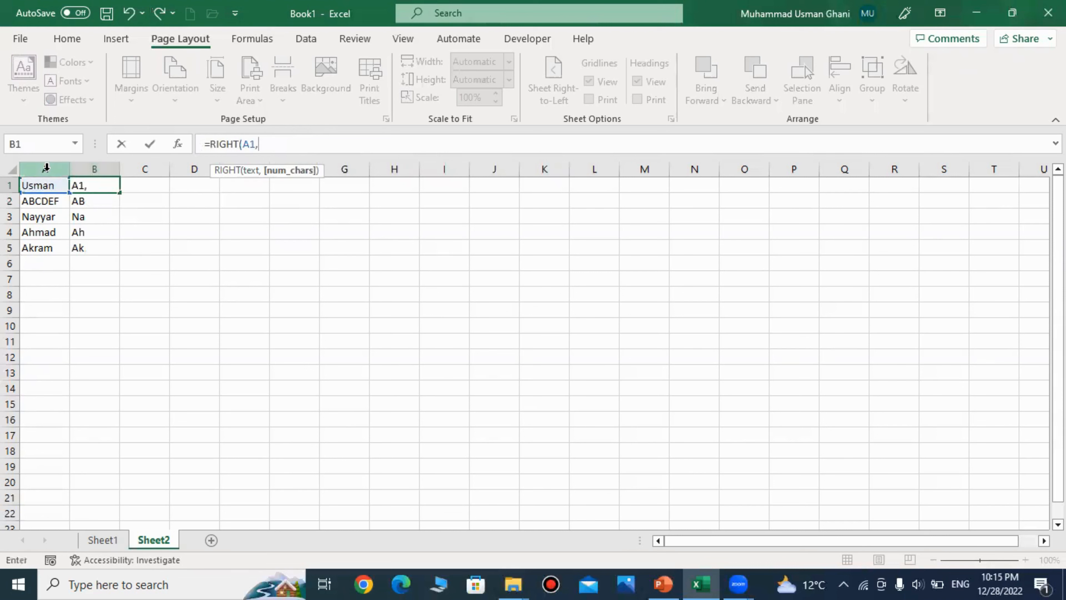
pyautogui.write('3)')
pyautogui.press('Return')
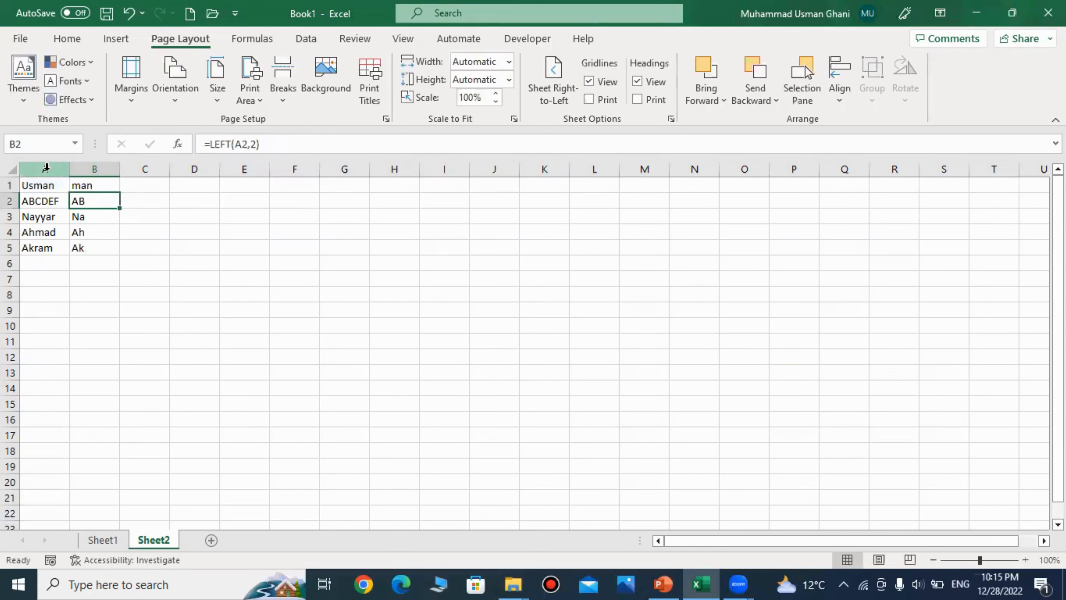
# Copy the RIGHT formula from B1 down through B5 and compare the results with the texts in A1:A5
pyautogui.click(101, 184)
pyautogui.moveTo(119, 193); pyautogui.dragTo(117, 257)
pyautogui.moveTo(43, 186); pyautogui.dragTo(44, 250)
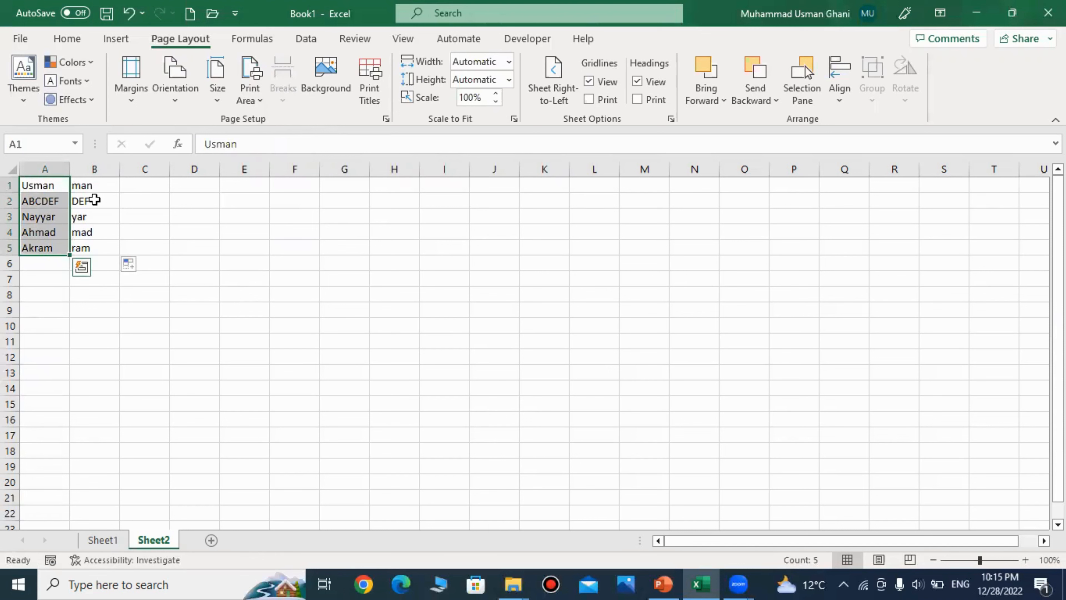
pyautogui.click(100, 213)
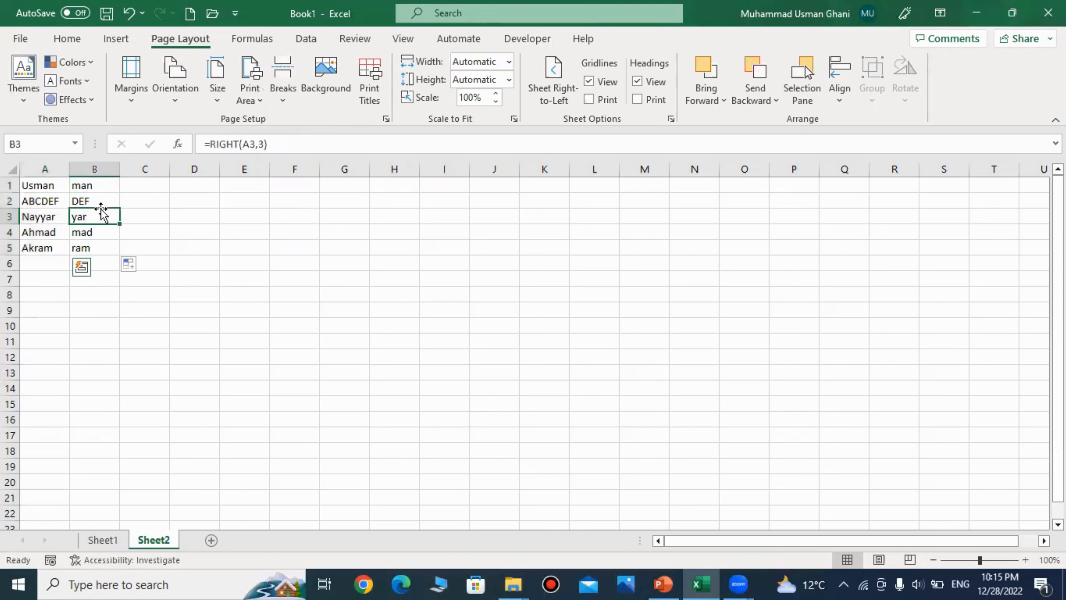
# Clear the list and its extracted texts from A1:B5
pyautogui.moveTo(50, 185); pyautogui.dragTo(85, 251)
pyautogui.press('Delete')
pyautogui.press('Left')
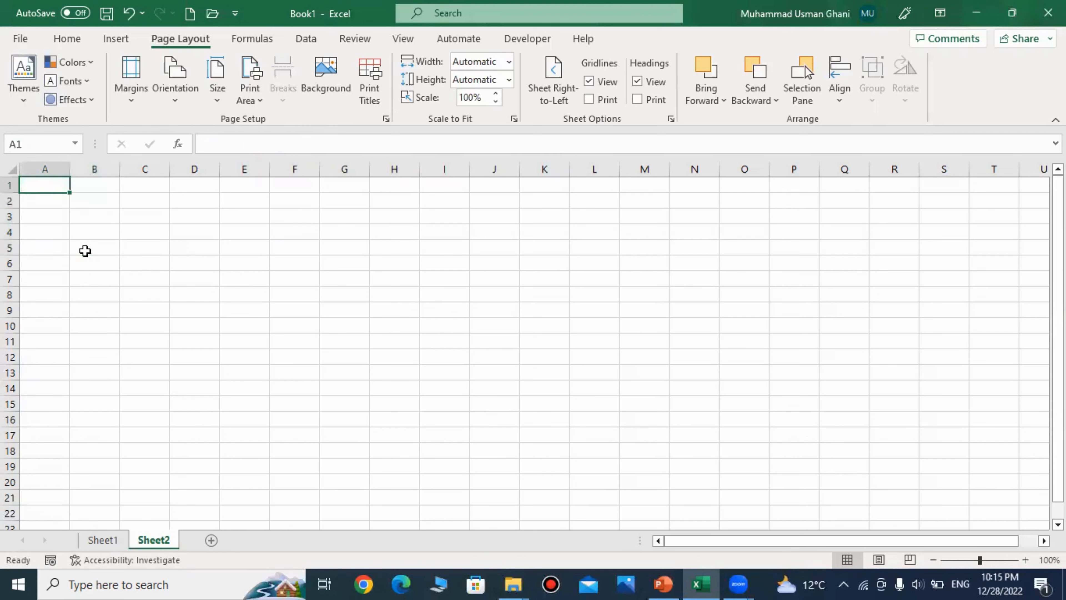
# Enter ABCDEFGHIJKLMNOP in A1 and autofit column A to its content
pyautogui.write('AB')
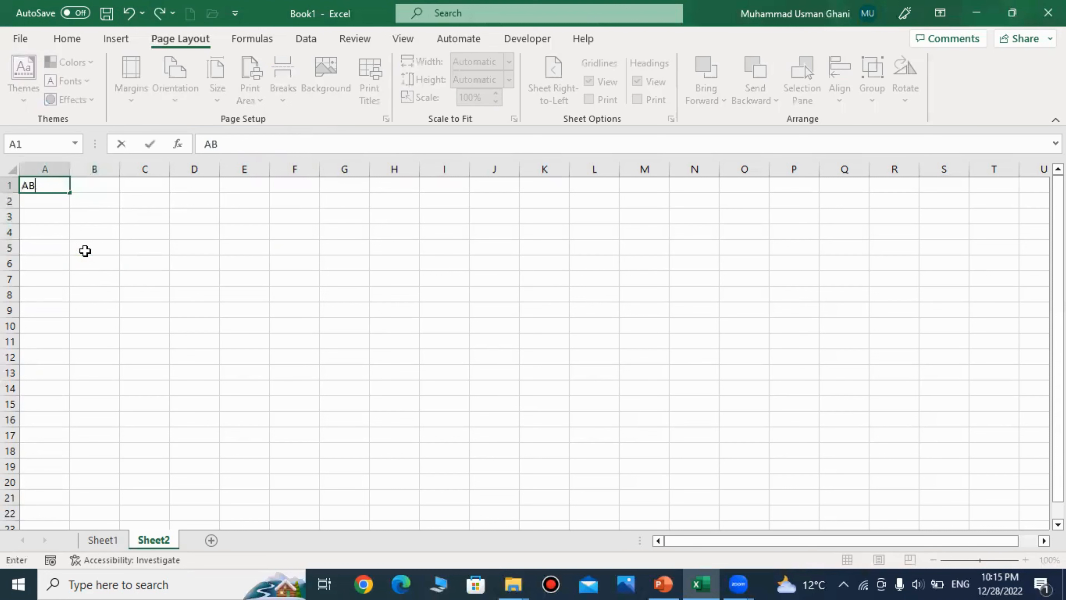
pyautogui.write('DCDEFGHIJ')
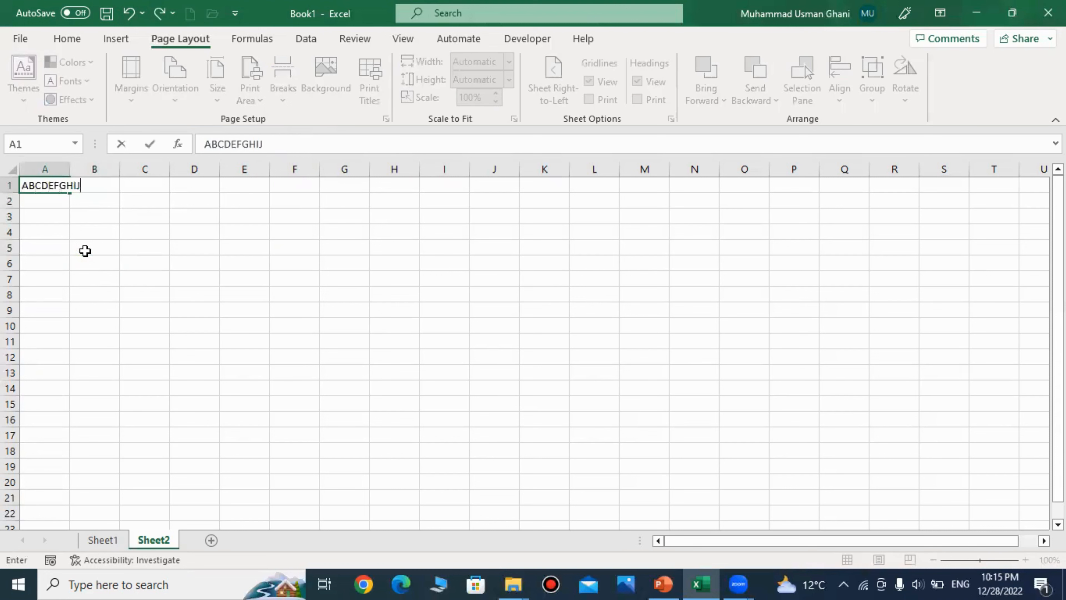
pyautogui.write('KLMNOP')
pyautogui.press('Return')
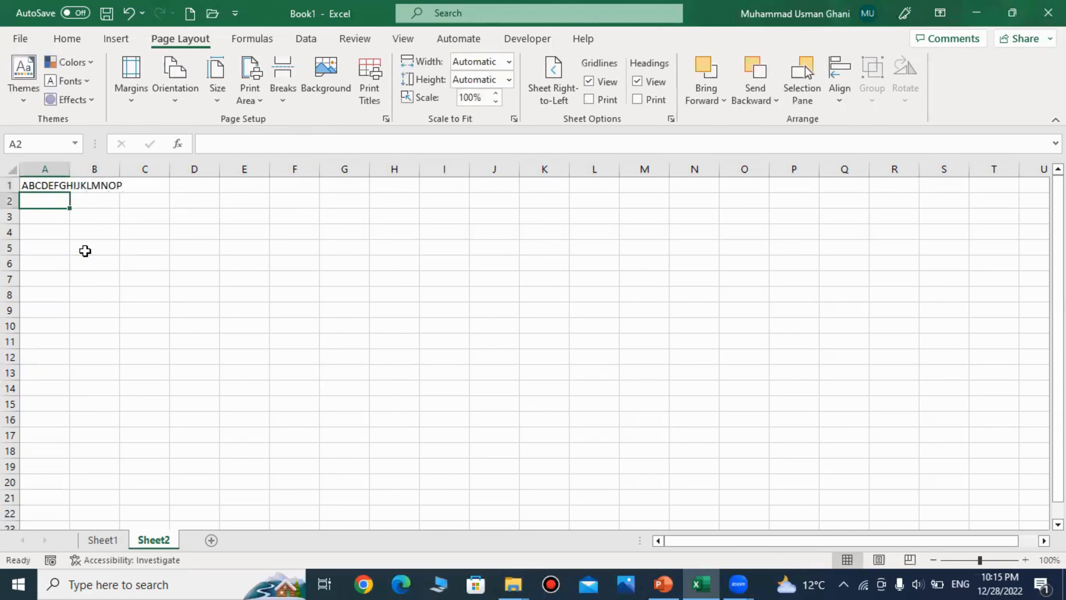
pyautogui.doubleClick(70, 164)
pyautogui.write('12345')
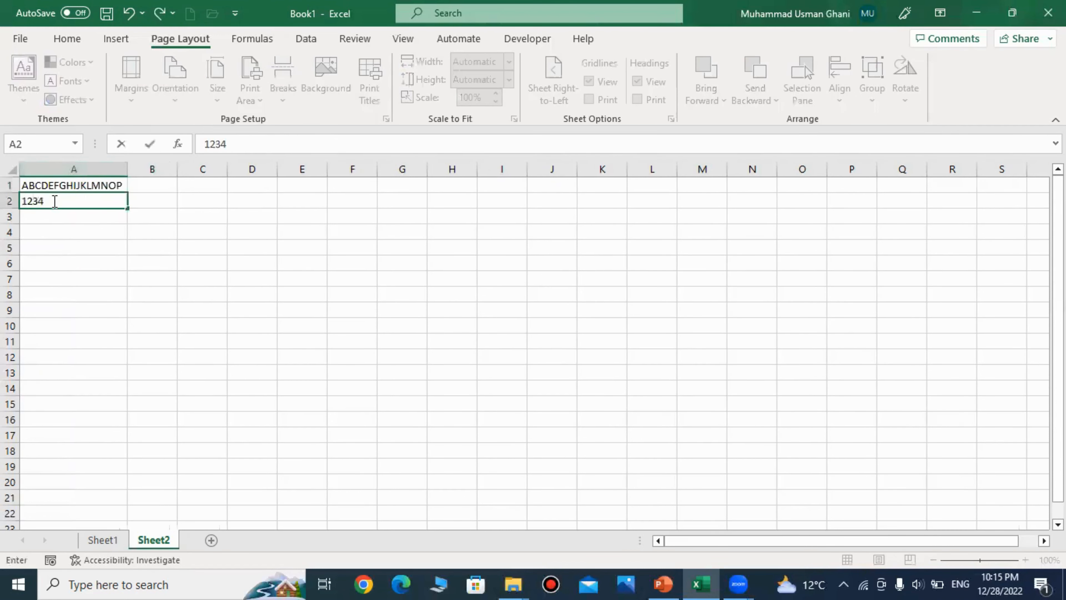
pyautogui.press('Return')
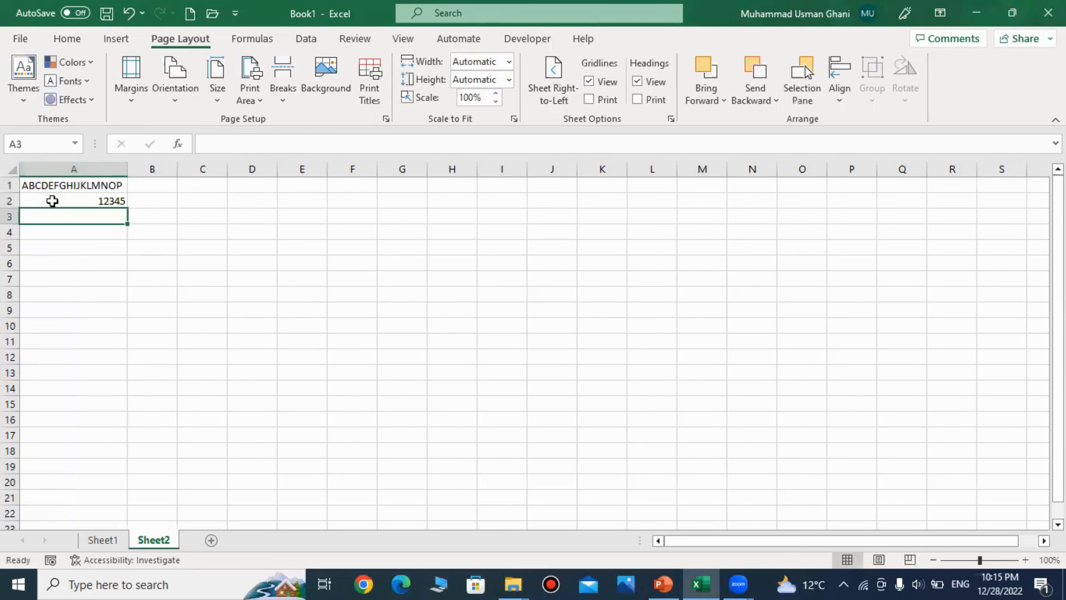
pyautogui.click(52, 201)
pyautogui.write('123456')
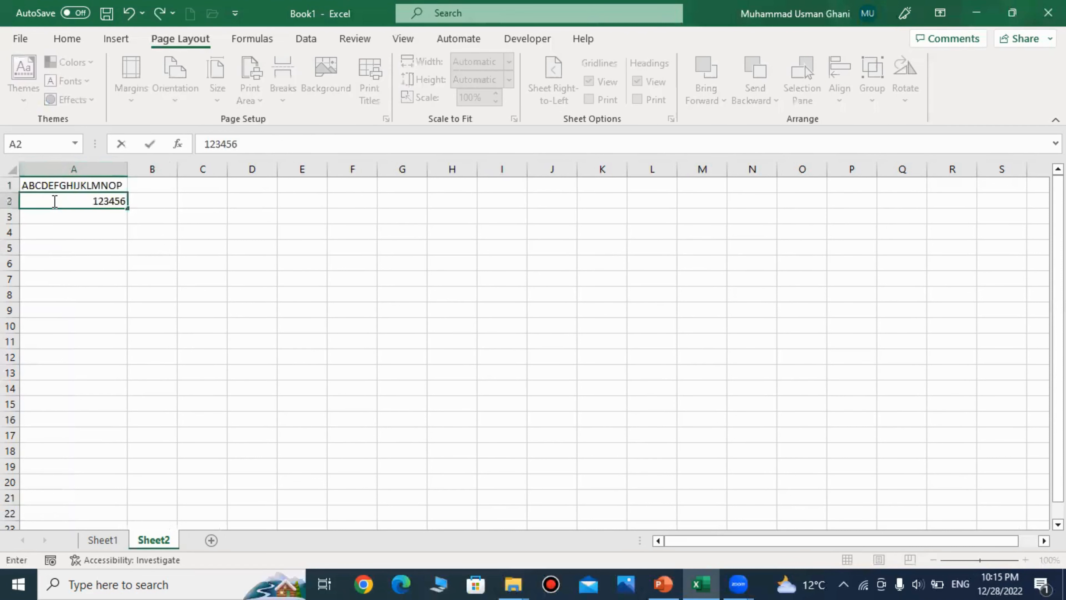
pyautogui.write('78910')
pyautogui.press('Return')
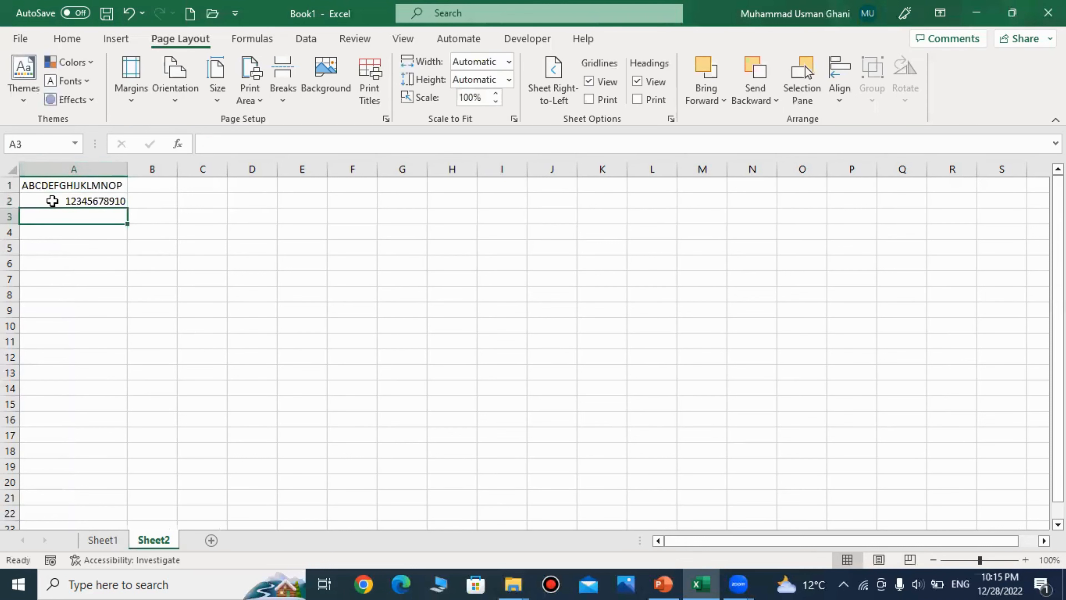
# Clear the letter and digit sequences from A1:A2
pyautogui.click(88, 171)
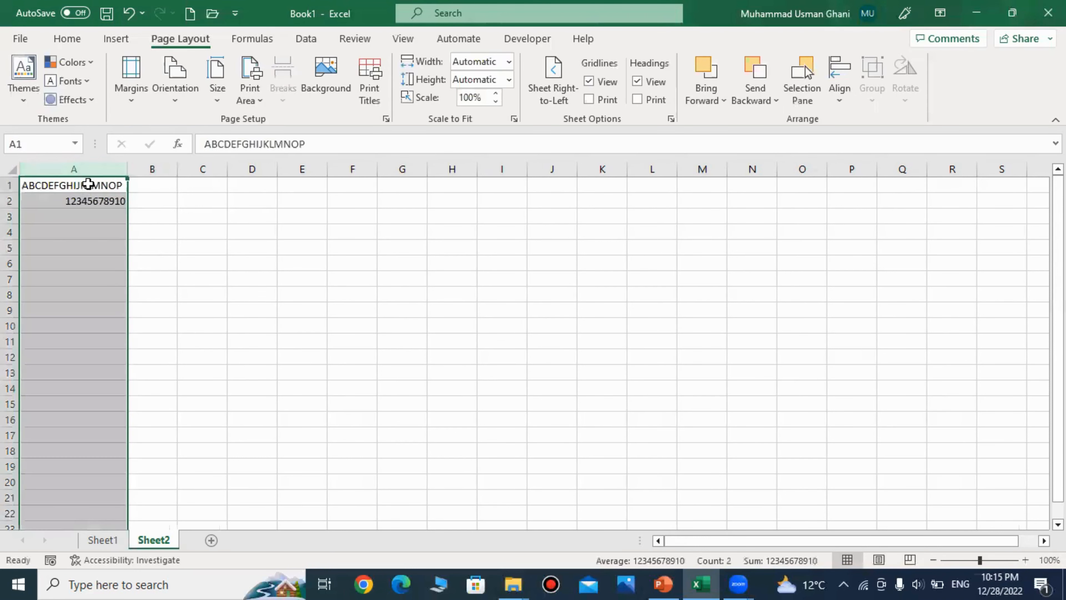
pyautogui.moveTo(88, 184); pyautogui.dragTo(87, 198)
pyautogui.press('Delete')
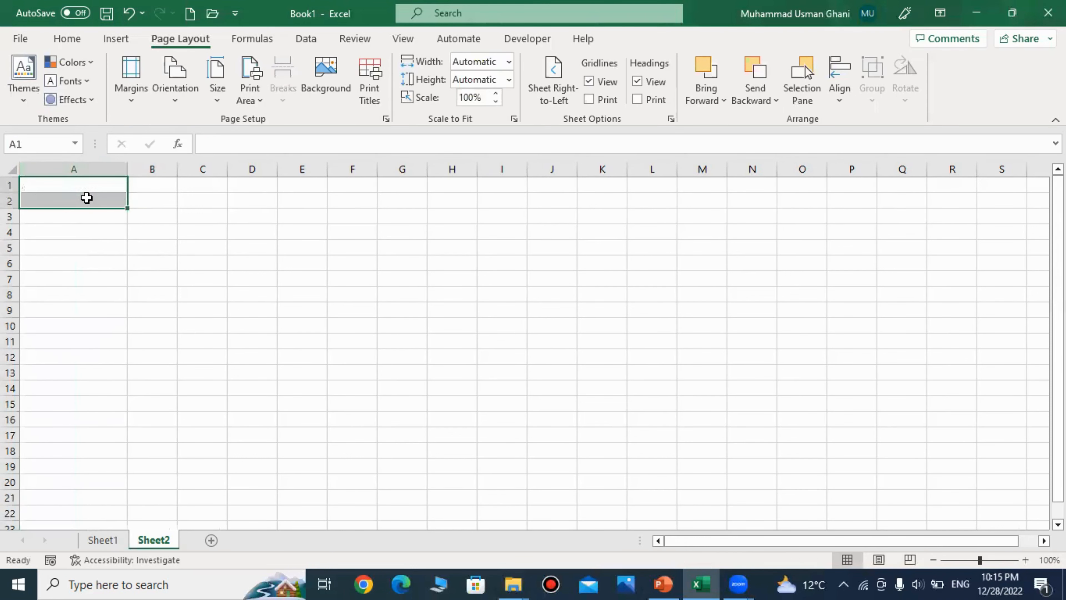
pyautogui.click(106, 234)
# Enter the sample codes 432-a-123, 531-b-121 and 613-c-215 in cells A1, A2 and A3
pyautogui.click(107, 184)
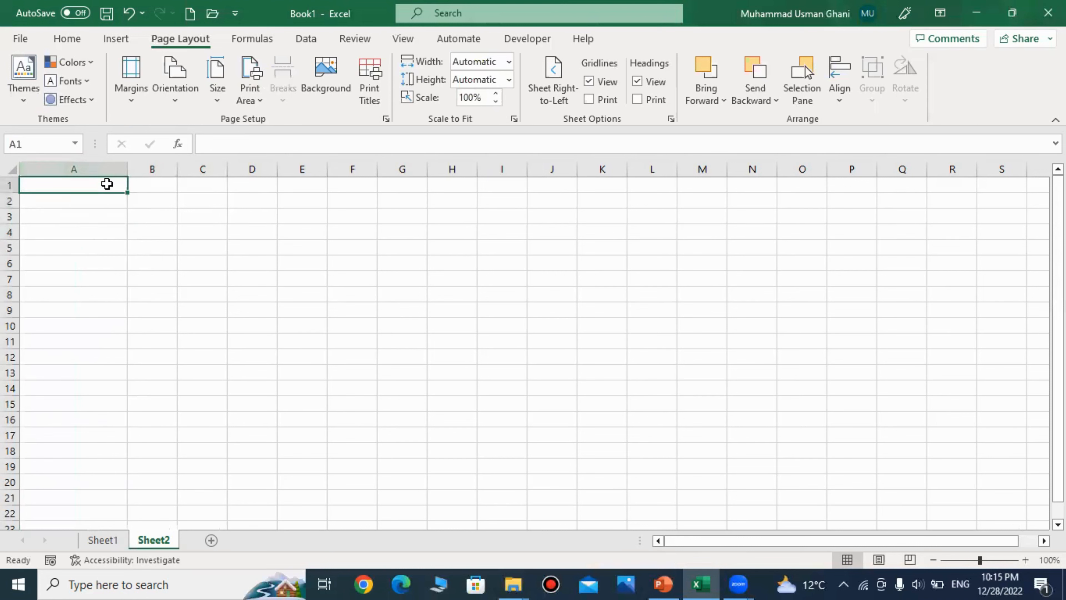
pyautogui.write('432-a-')
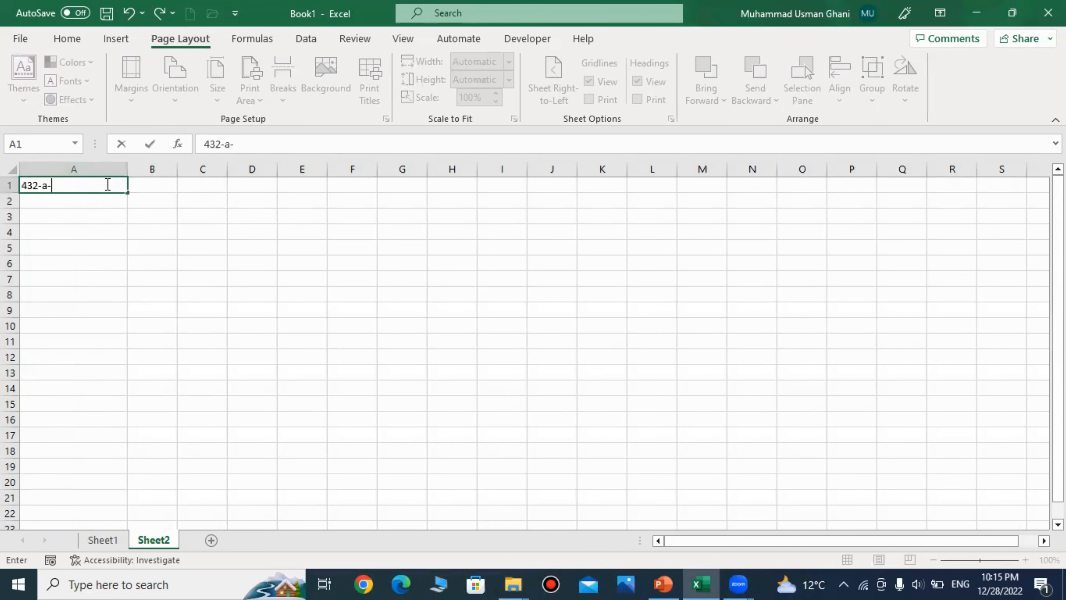
pyautogui.write('123')
pyautogui.press('Return')
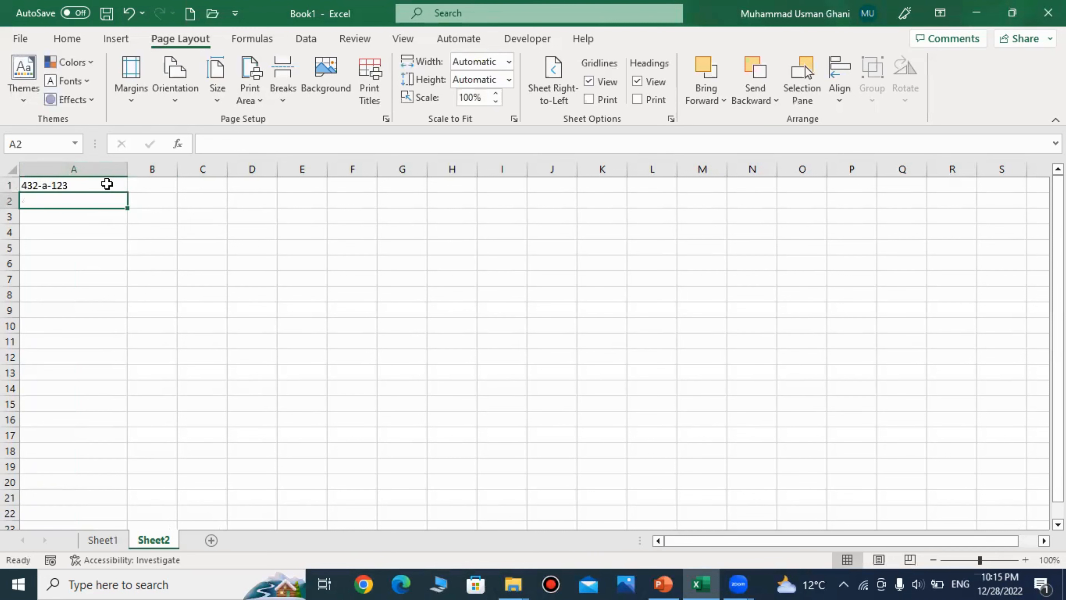
pyautogui.write('531-gb')
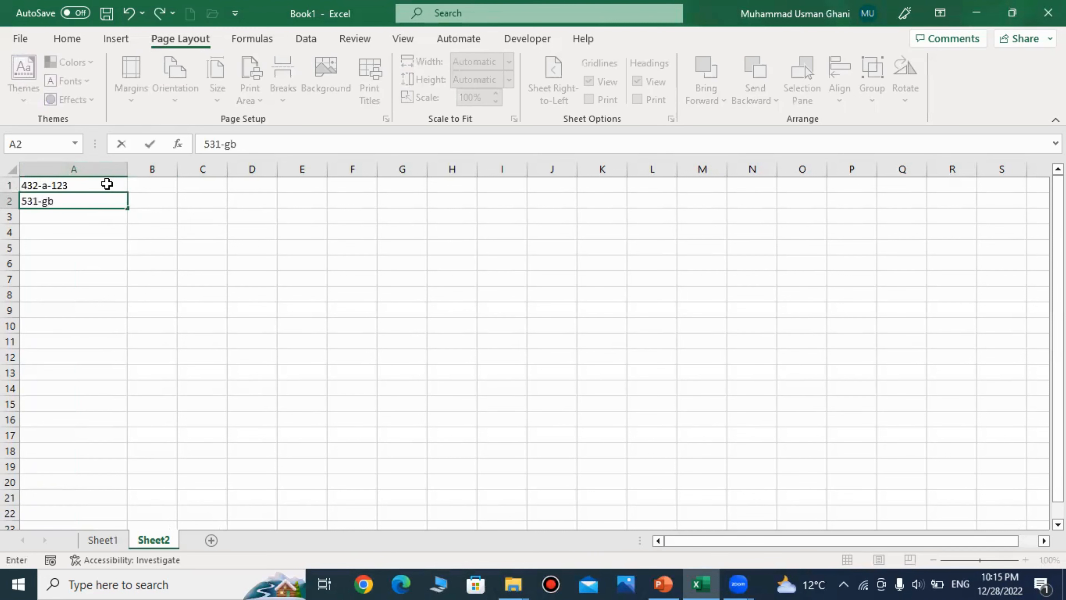
pyautogui.press('BackSpace')
pyautogui.press('BackSpace')
pyautogui.write('b-121')
pyautogui.press('Return')
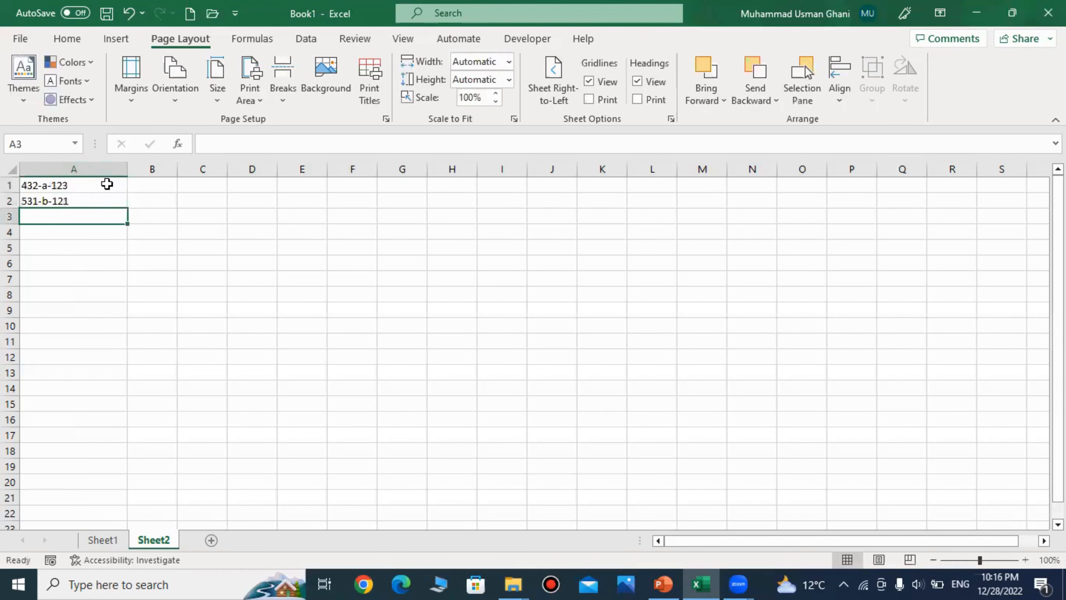
pyautogui.write('613-c-215')
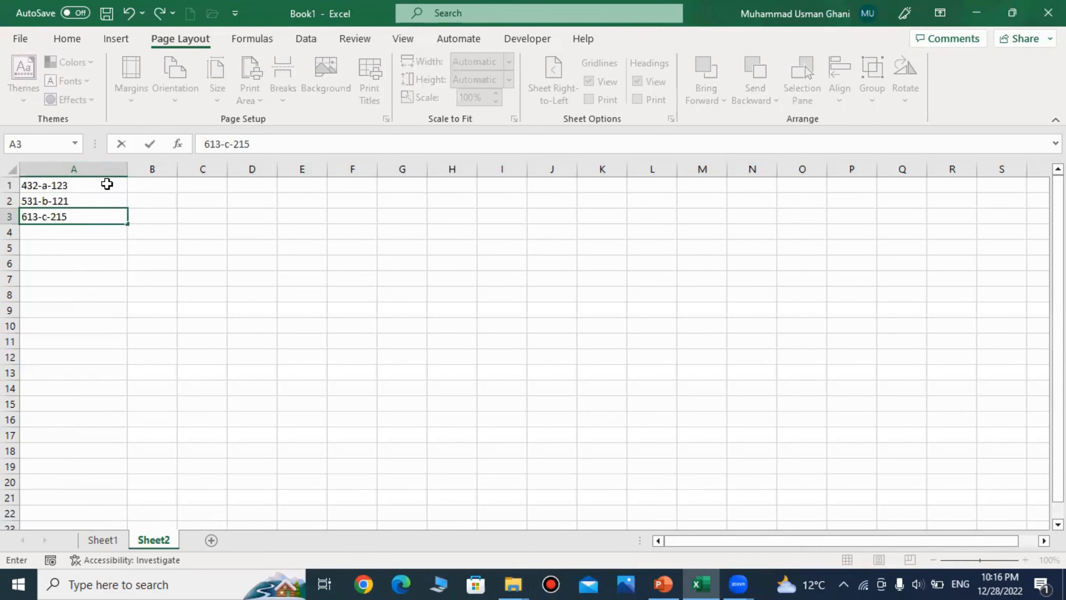
pyautogui.press('Return')
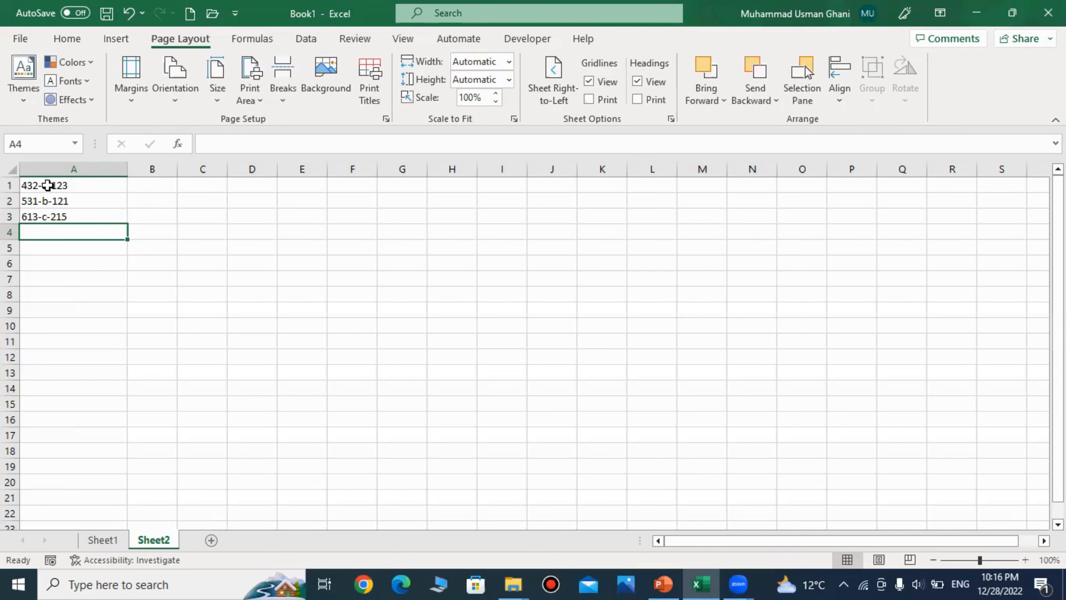
pyautogui.moveTo(47, 185); pyautogui.dragTo(52, 217)
pyautogui.click(70, 251)
pyautogui.moveTo(47, 172); pyautogui.dragTo(51, 227)
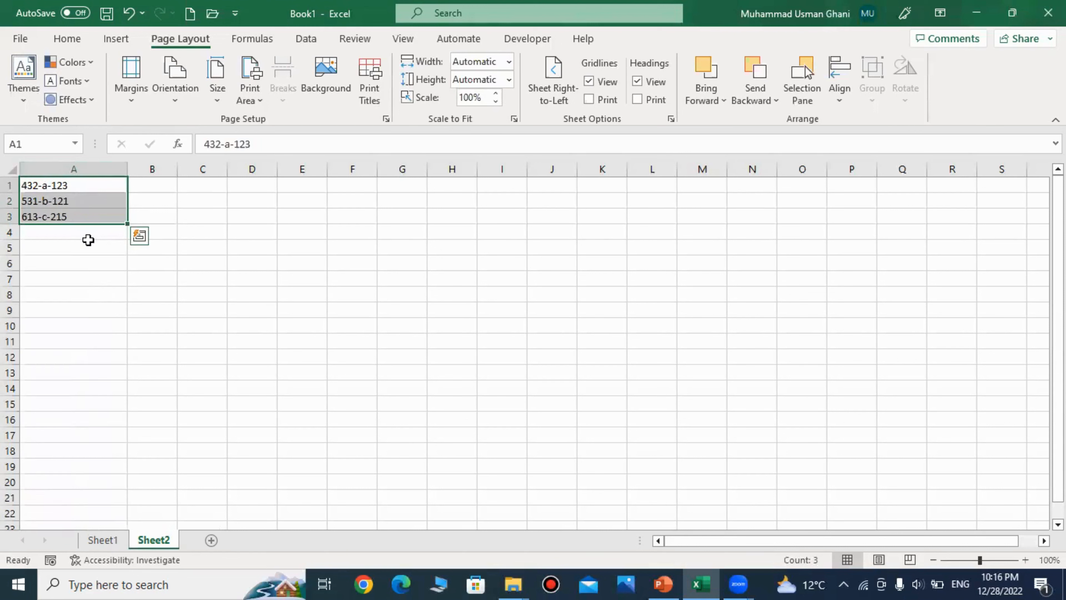
pyautogui.click(41, 187)
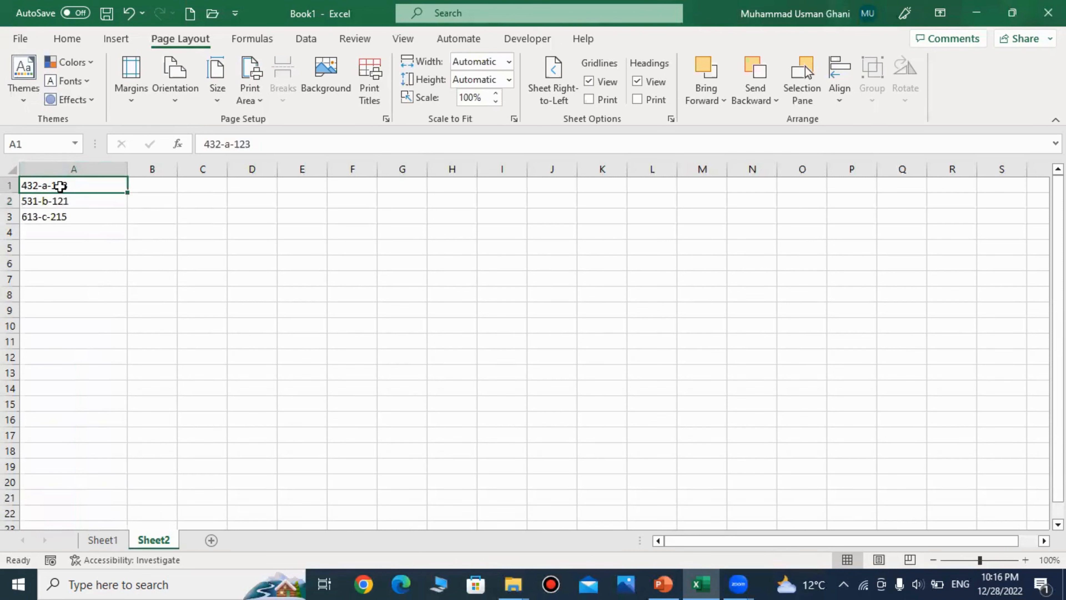
pyautogui.click(58, 214)
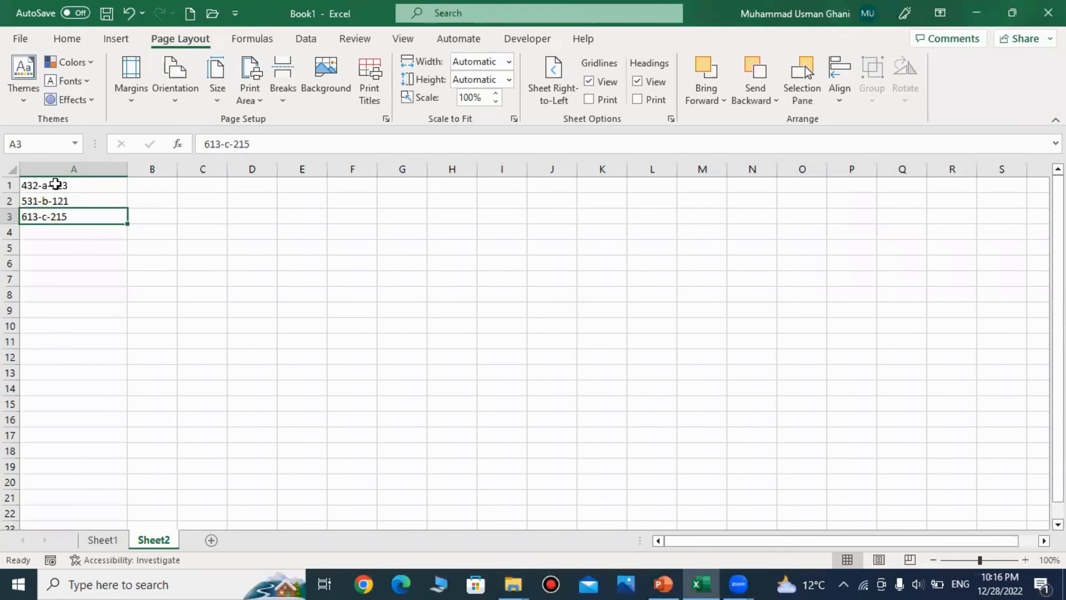
pyautogui.click(64, 185)
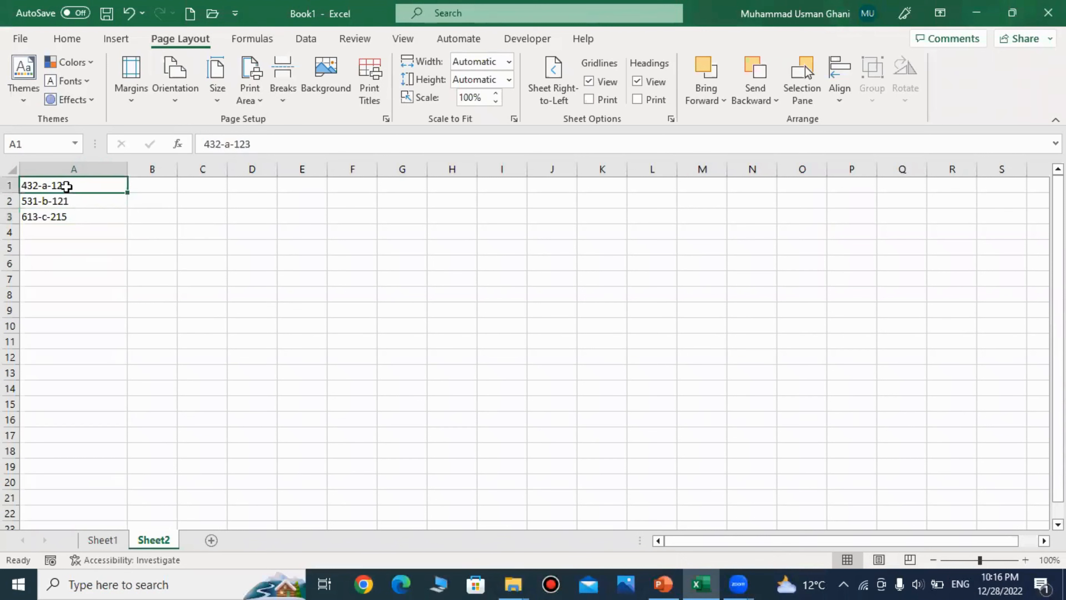
# Add the code 525-d-713 in cell A4 below the existing hyphenated codes
pyautogui.click(46, 229)
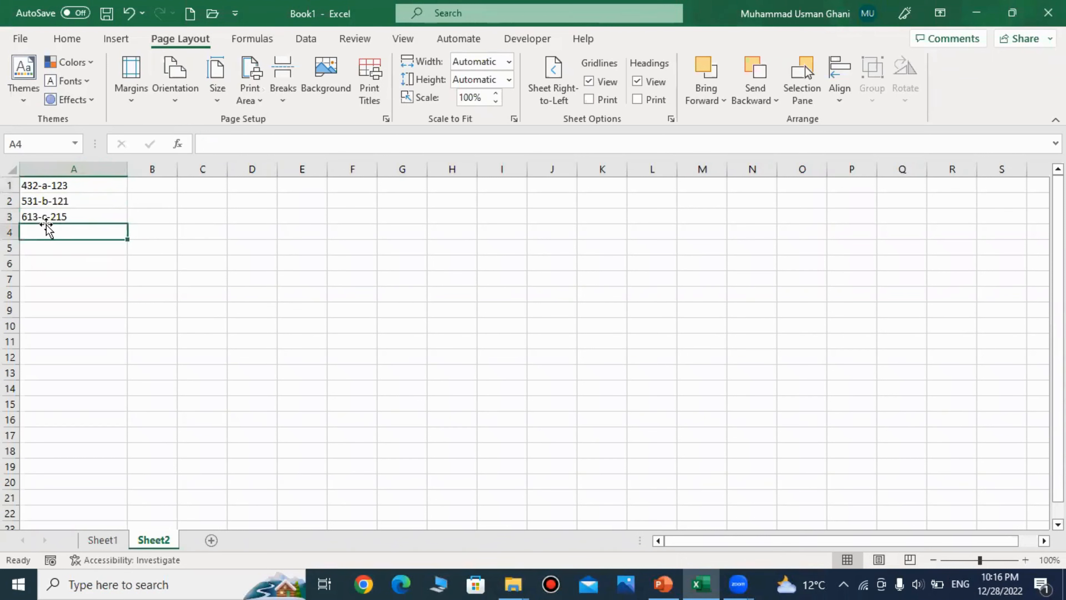
pyautogui.write('525-d-')
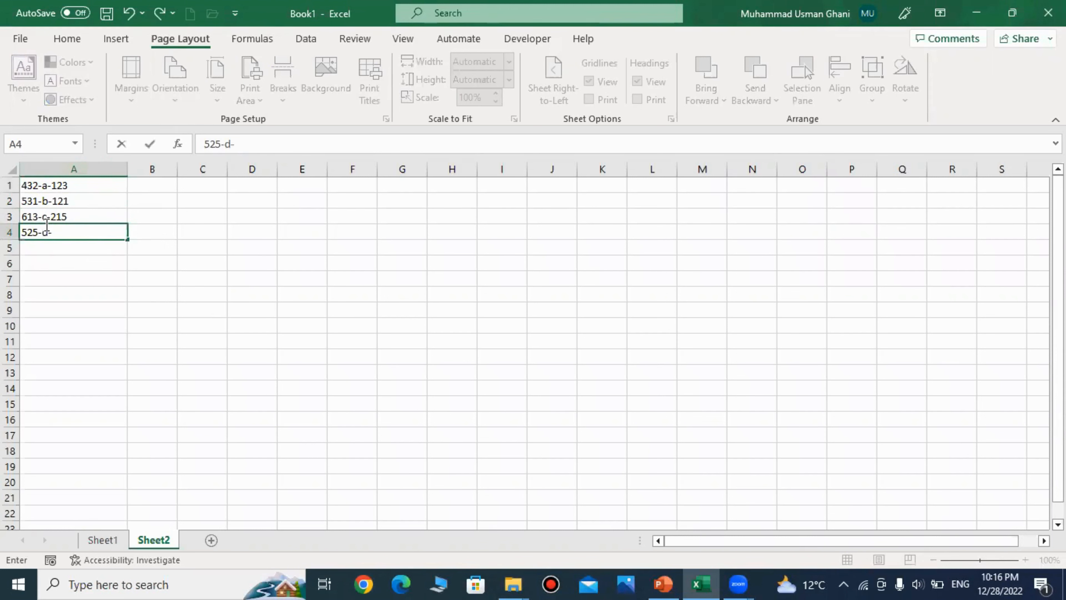
pyautogui.write('713')
pyautogui.press('Return')
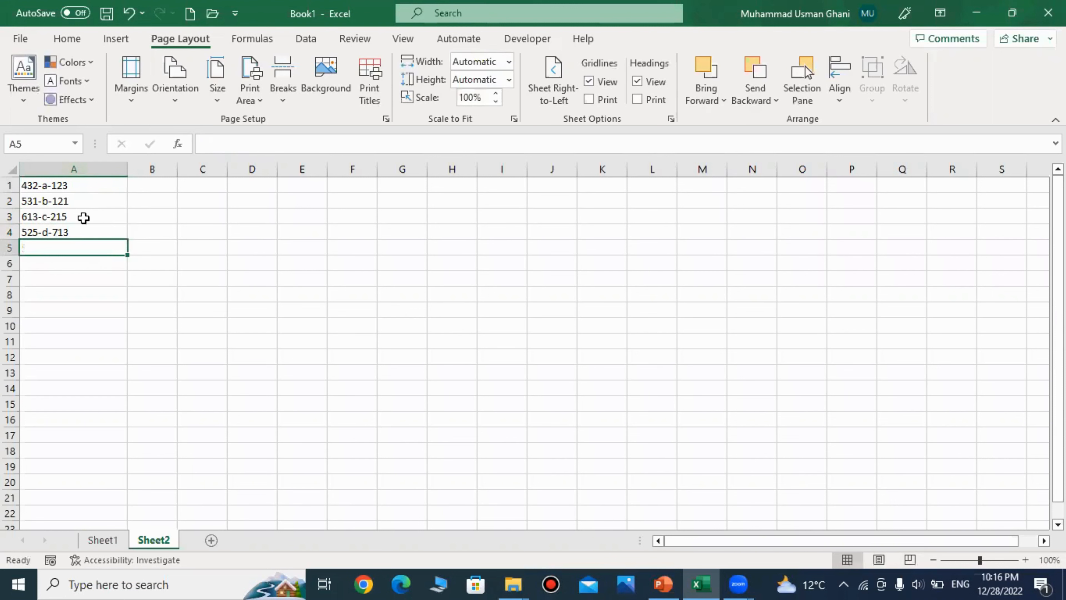
# Enter a MID formula in B1 that extracts 3 characters from A1 starting at position 3
pyautogui.moveTo(46, 185); pyautogui.dragTo(48, 232)
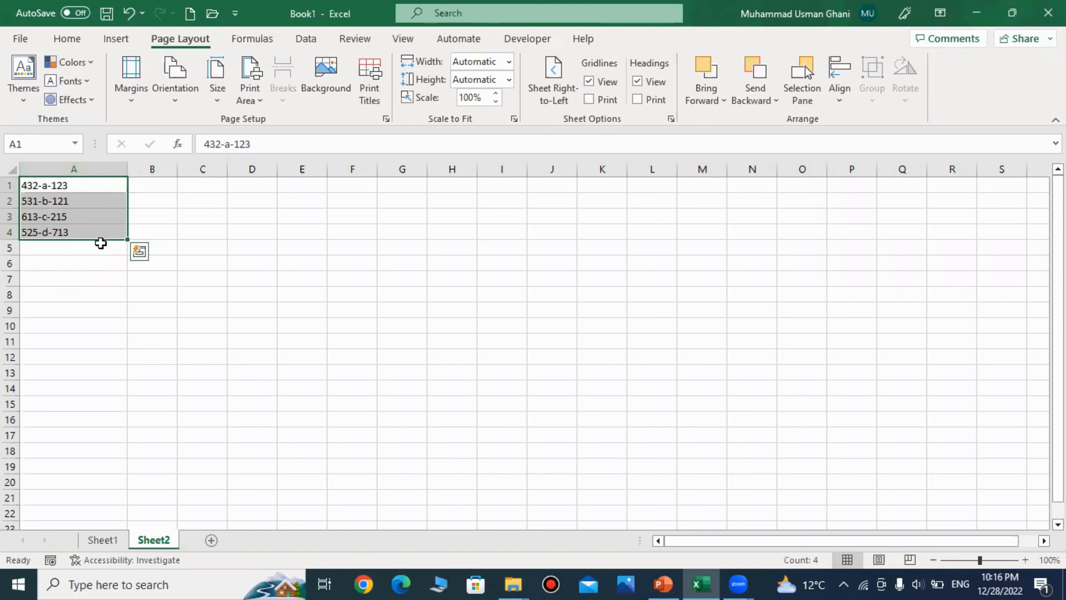
pyautogui.click(157, 185)
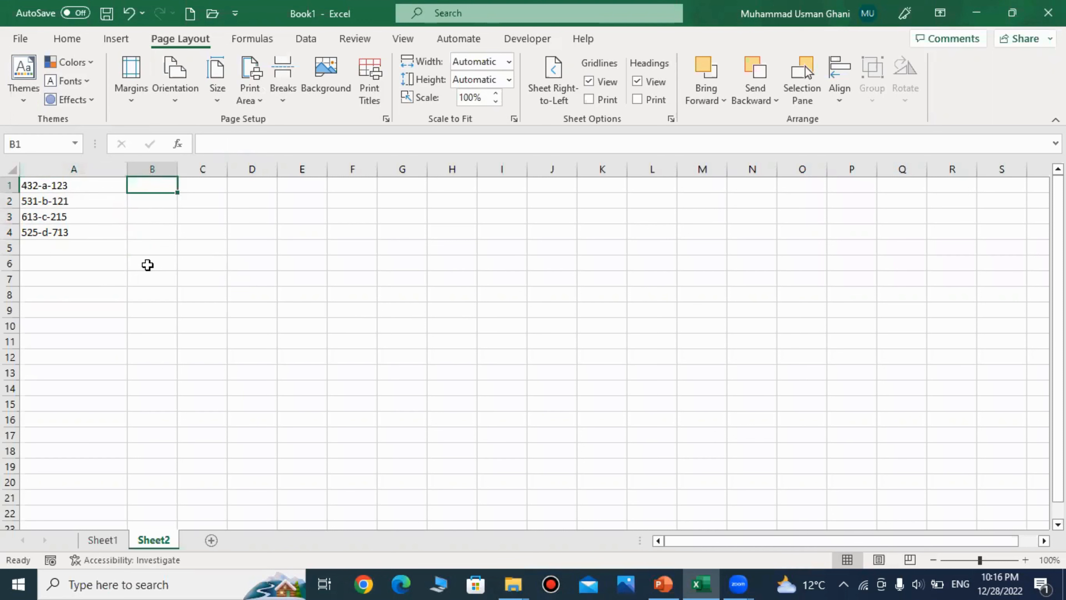
pyautogui.write('=mid(')
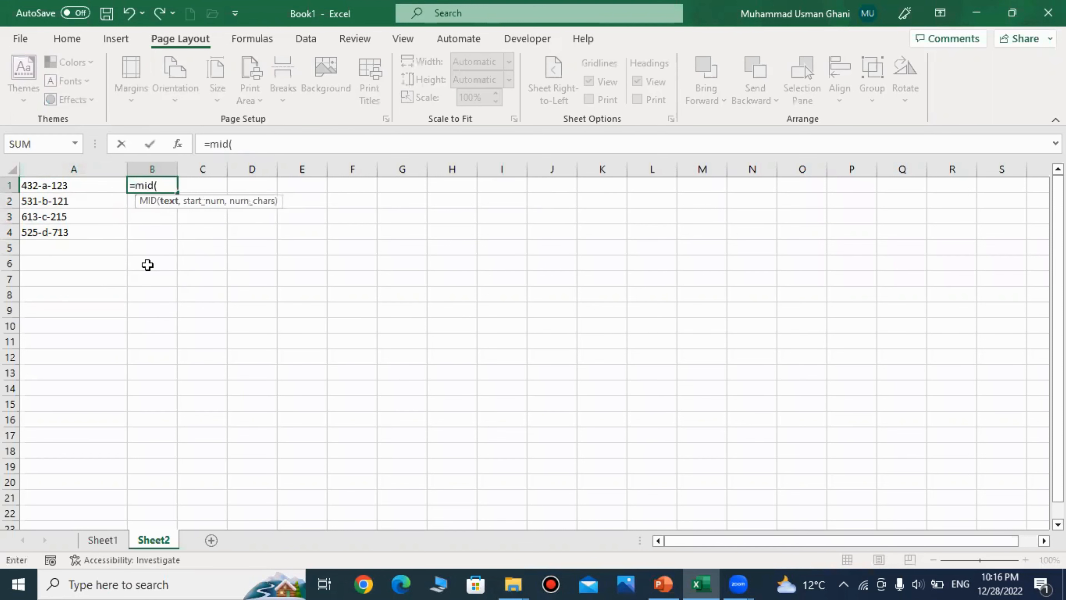
pyautogui.click(64, 185)
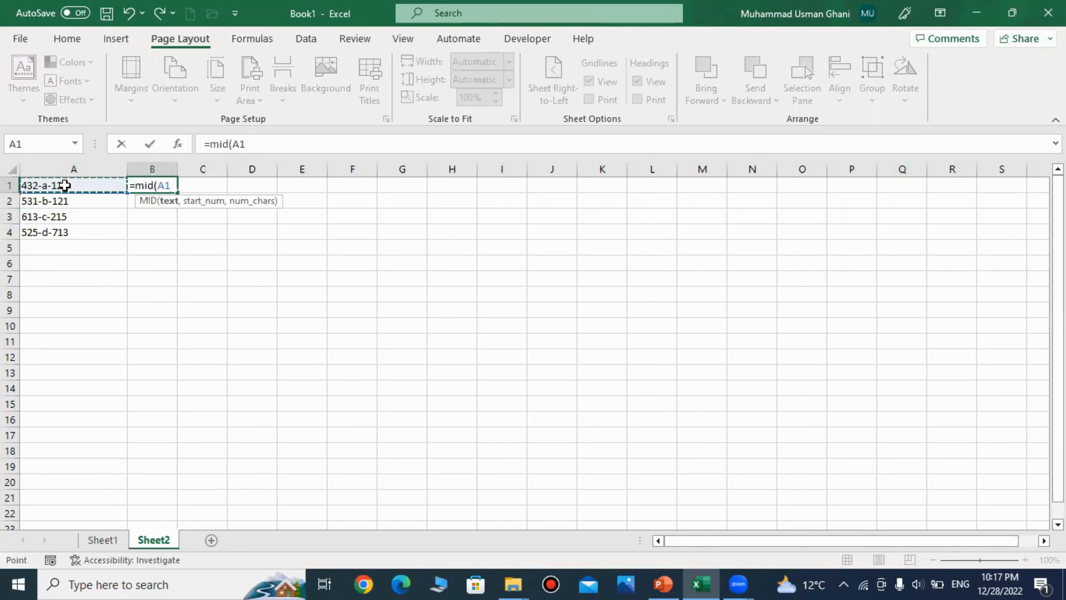
pyautogui.write(',')
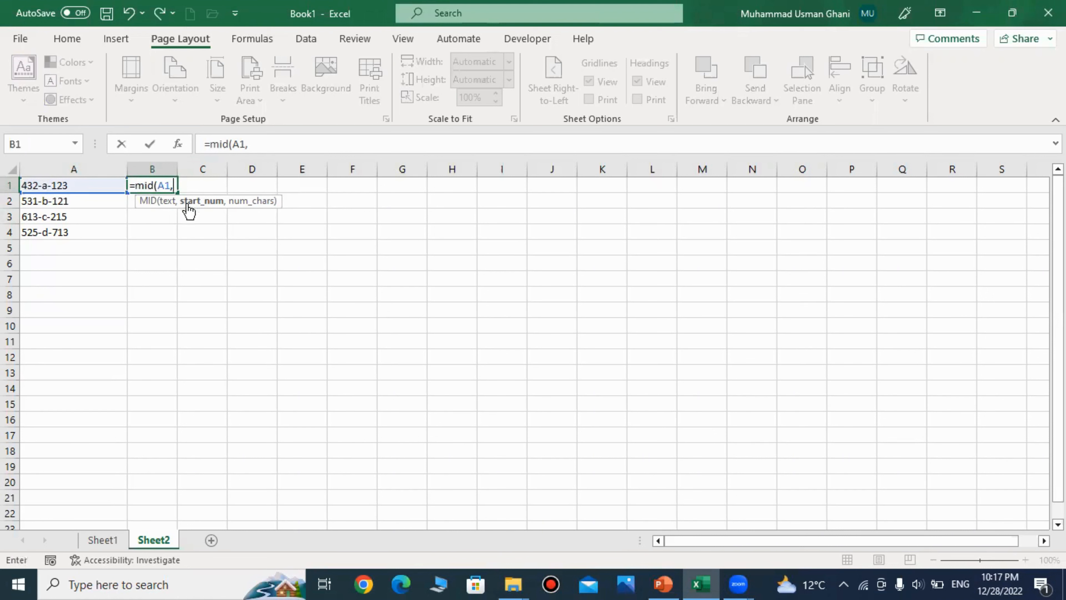
pyautogui.write('3')
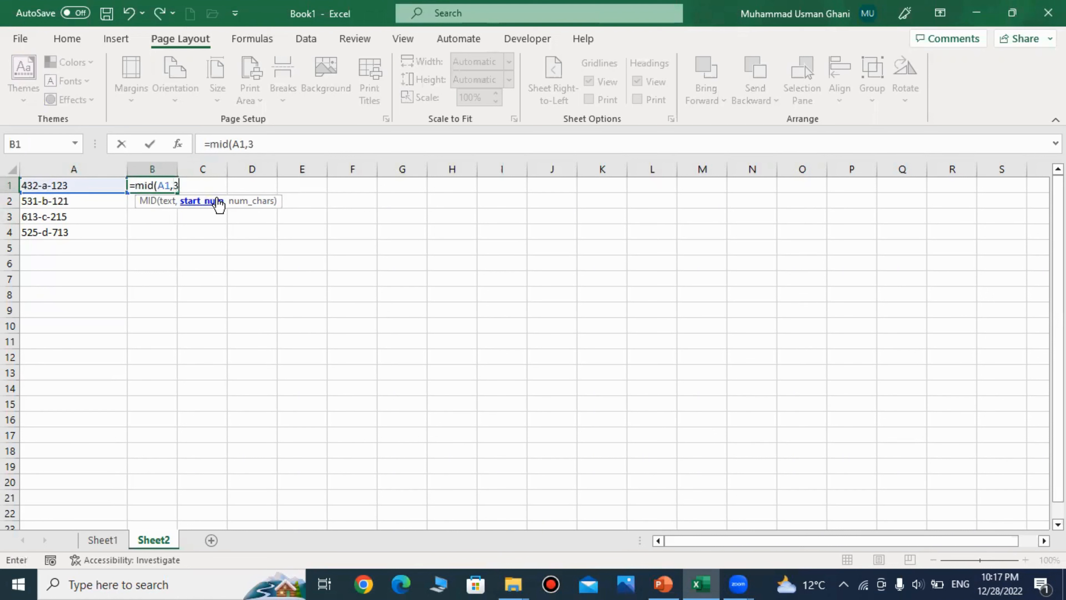
pyautogui.write(',3')
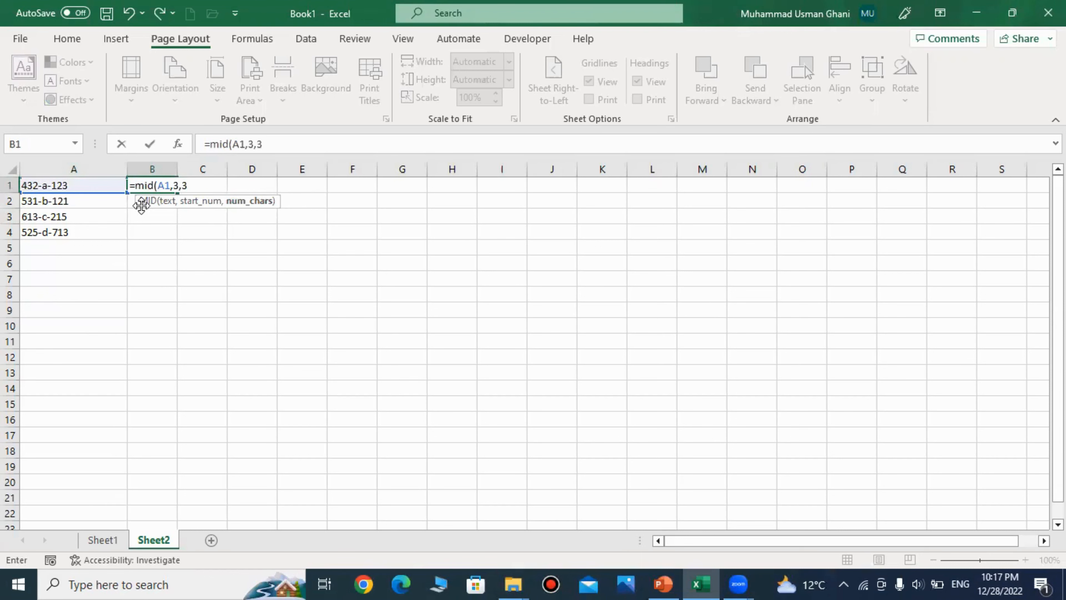
pyautogui.write(')')
pyautogui.press('Return')
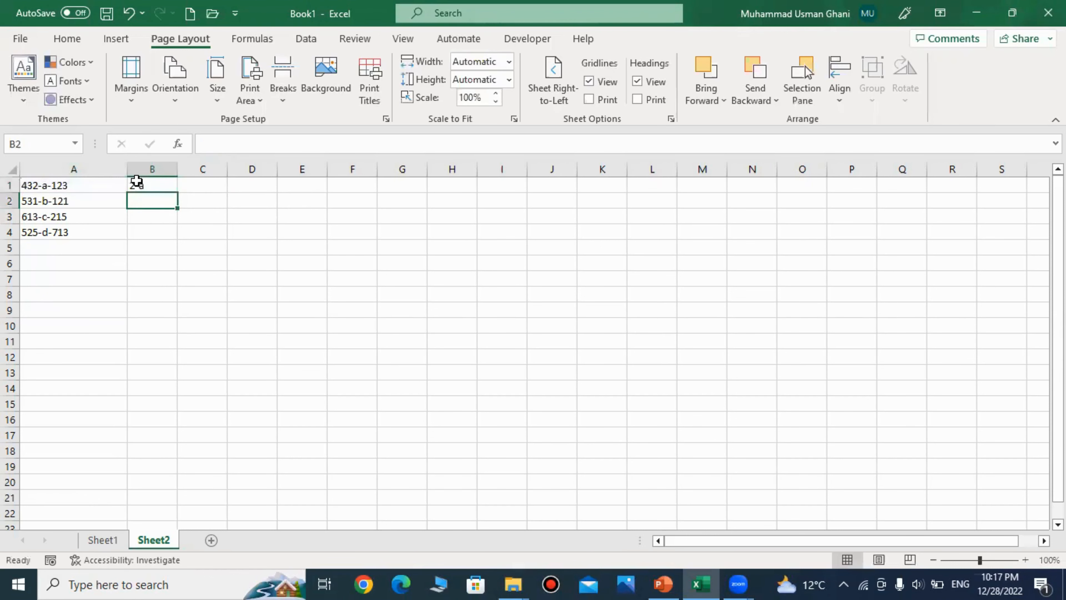
# Change the start position in B1's MID formula to 4, so it reads =MID(A1,4,3)
pyautogui.click(137, 181)
pyautogui.click(255, 144)
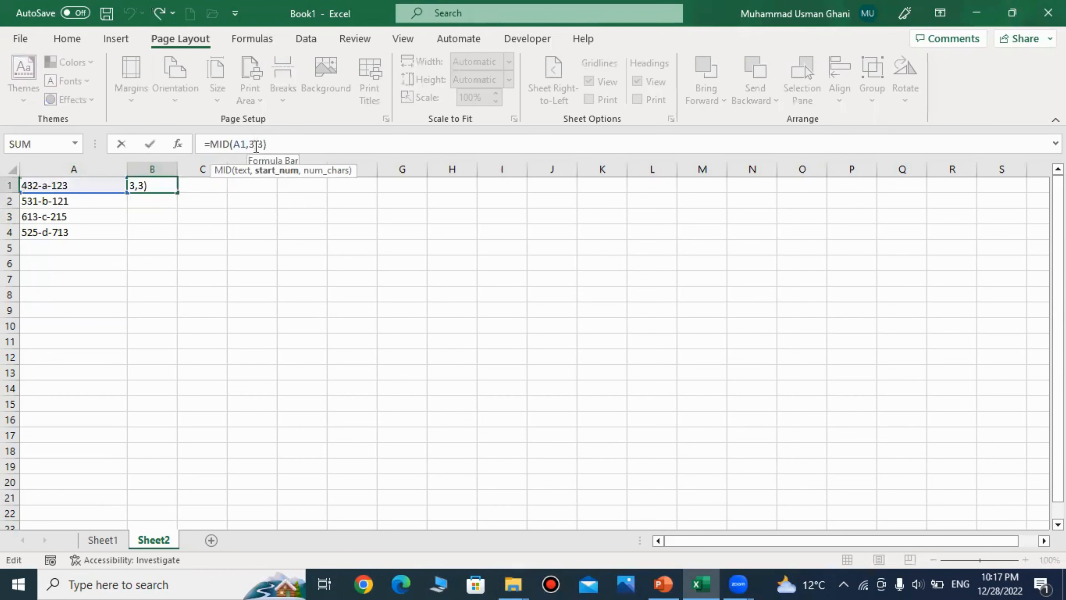
pyautogui.press('BackSpace')
pyautogui.write('4')
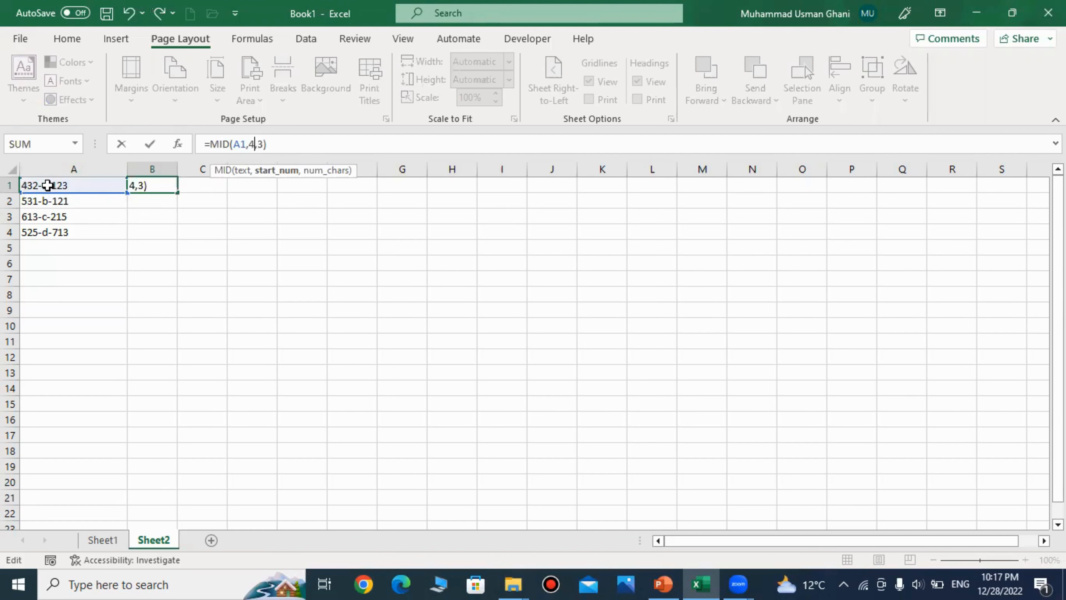
pyautogui.press('Return')
pyautogui.click(162, 186)
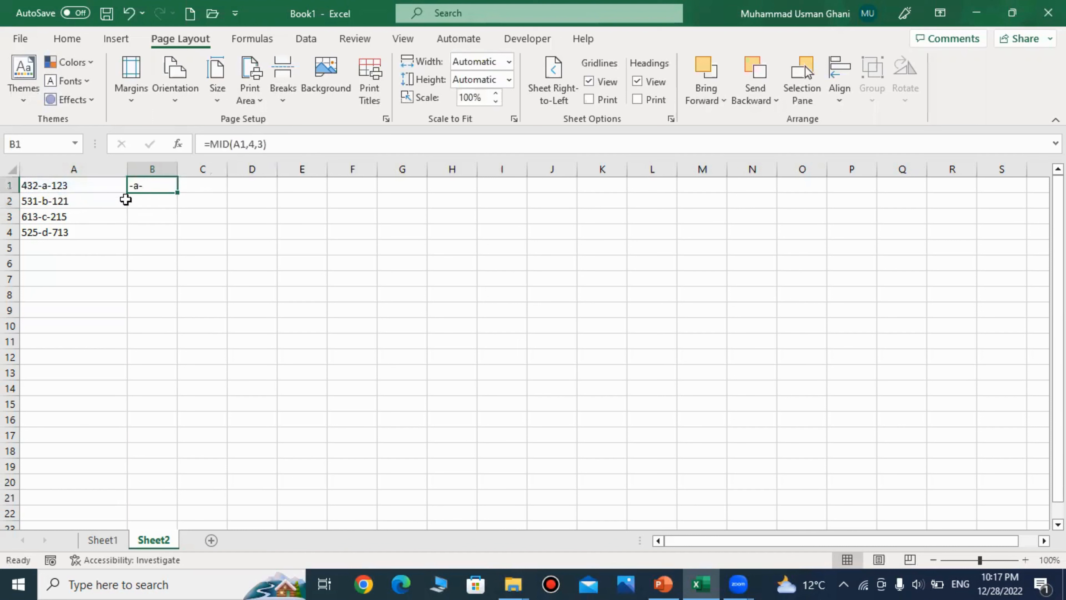
# Fill the MID formula from B1 down to B4 for all the codes in column A
pyautogui.moveTo(41, 187); pyautogui.dragTo(61, 216)
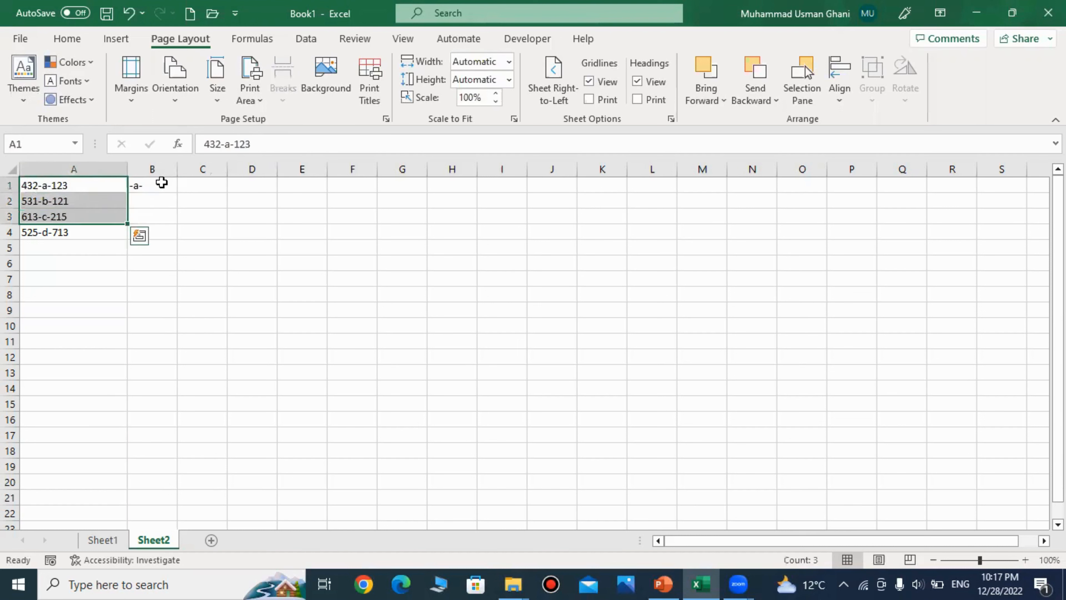
pyautogui.click(151, 186)
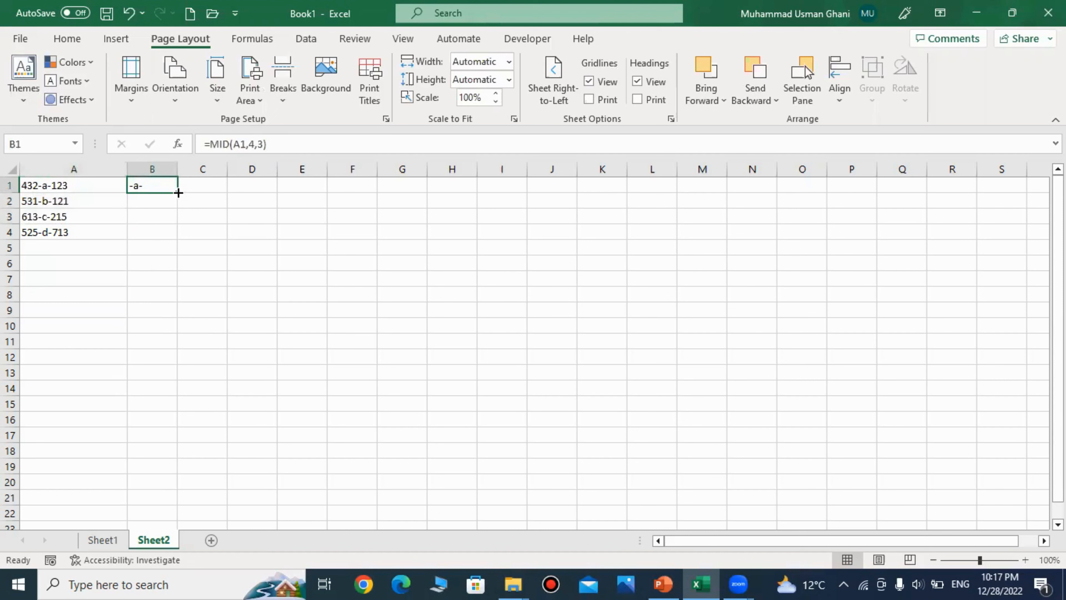
pyautogui.moveTo(179, 193); pyautogui.dragTo(172, 236)
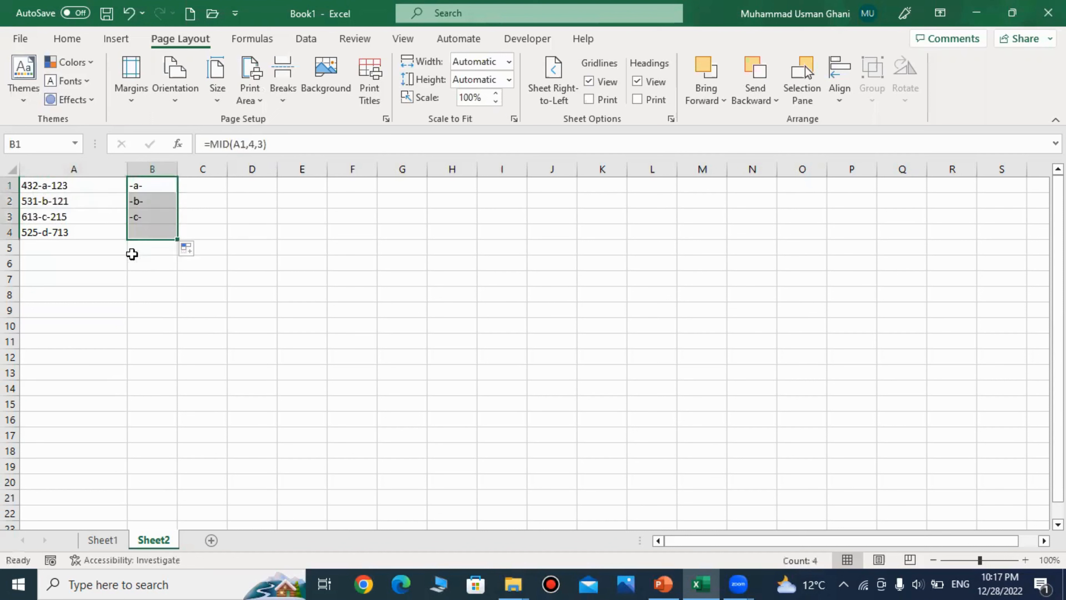
pyautogui.click(130, 278)
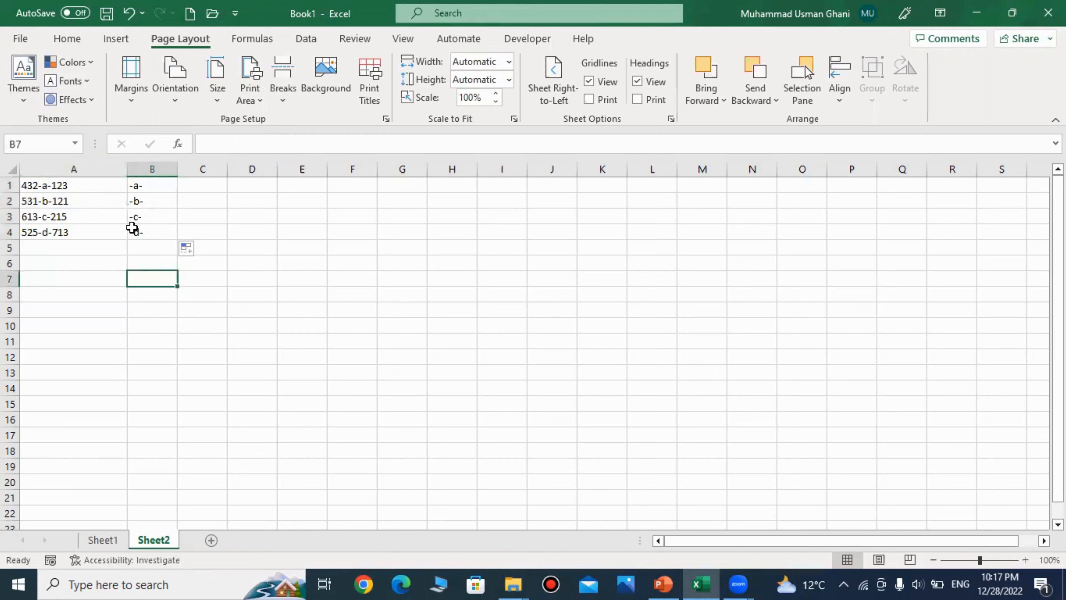
pyautogui.click(47, 246)
pyautogui.click(86, 230)
pyautogui.click(138, 229)
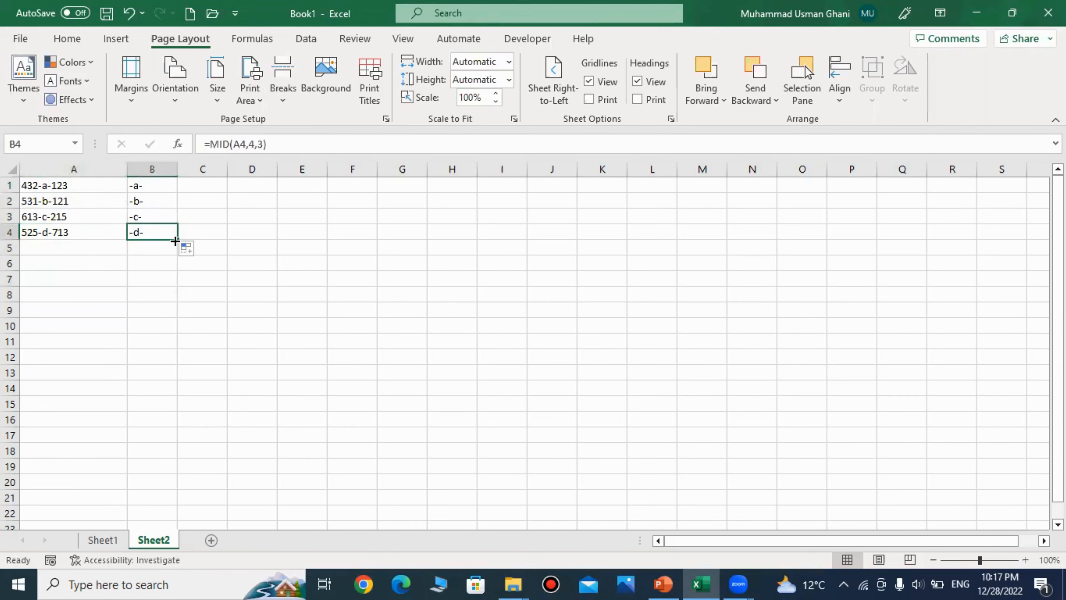
pyautogui.click(41, 232)
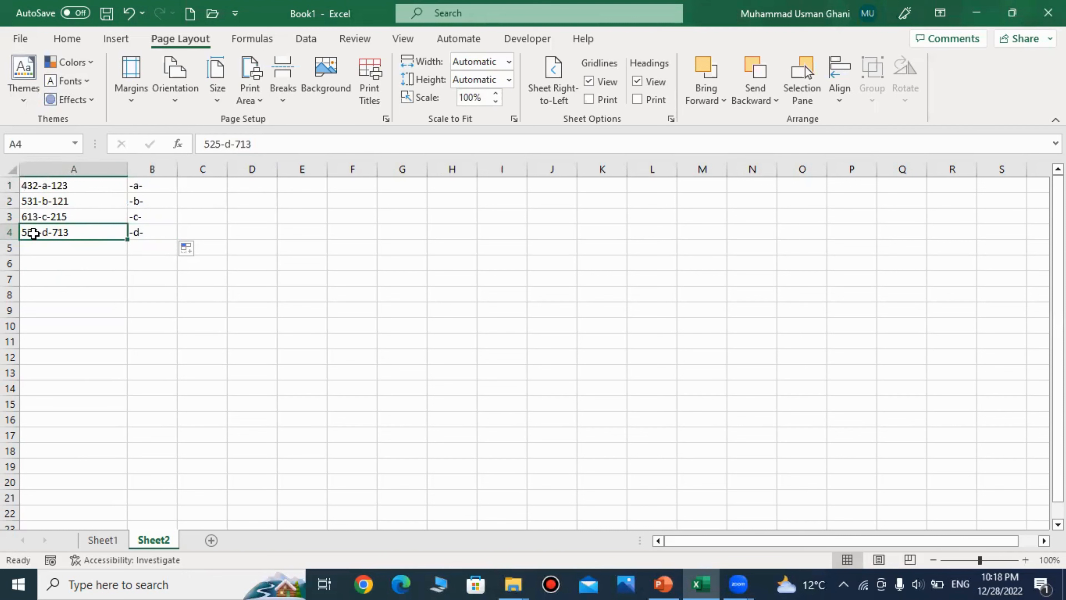
pyautogui.click(95, 268)
pyautogui.click(407, 322)
pyautogui.click(343, 265)
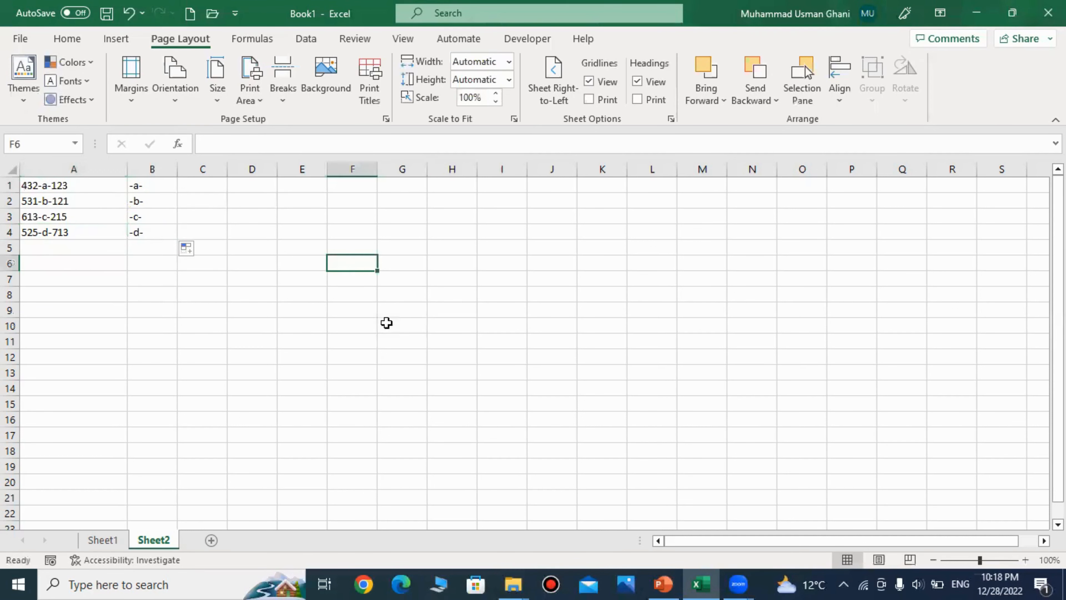
# List the text function names LEFT in E6, RIGHT in E5 and MID in E4
pyautogui.click(298, 264)
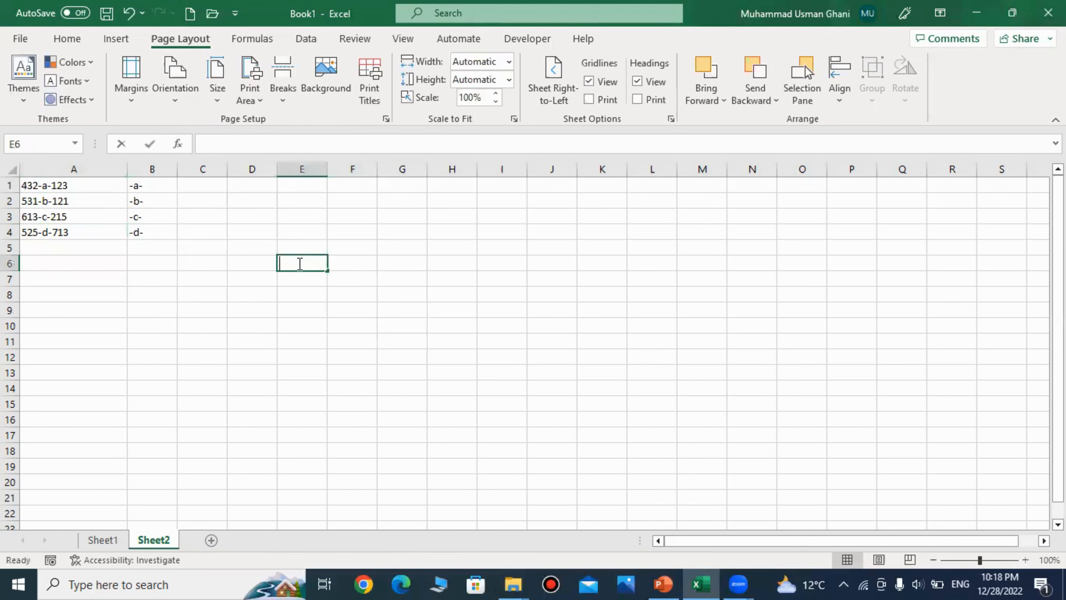
pyautogui.write('LEFT')
pyautogui.press('Up')
pyautogui.write('RIGHT')
pyautogui.press('Up')
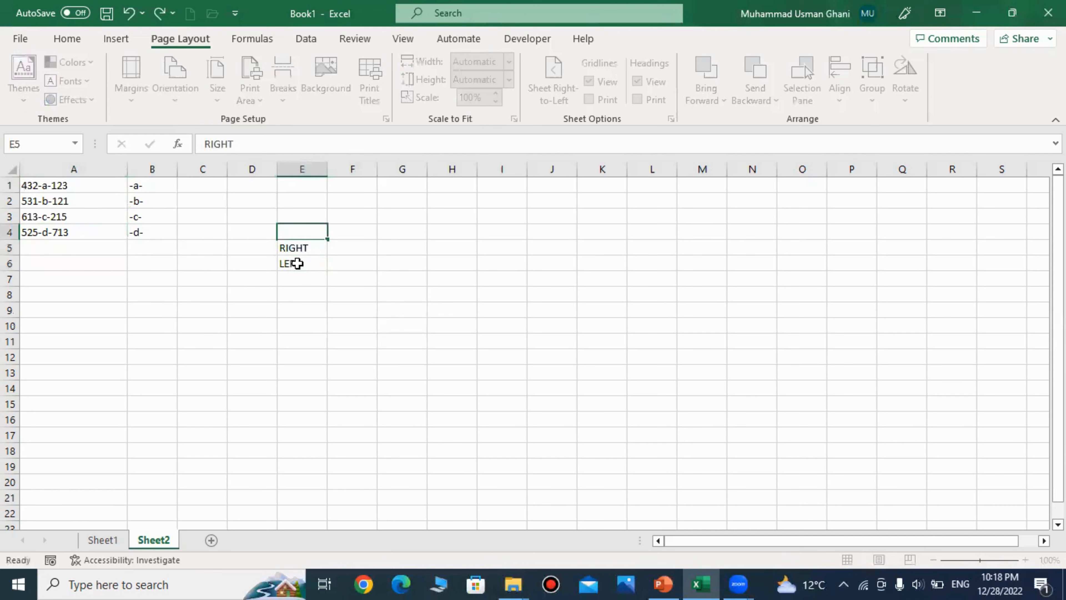
pyautogui.write('MID')
pyautogui.press('Up')
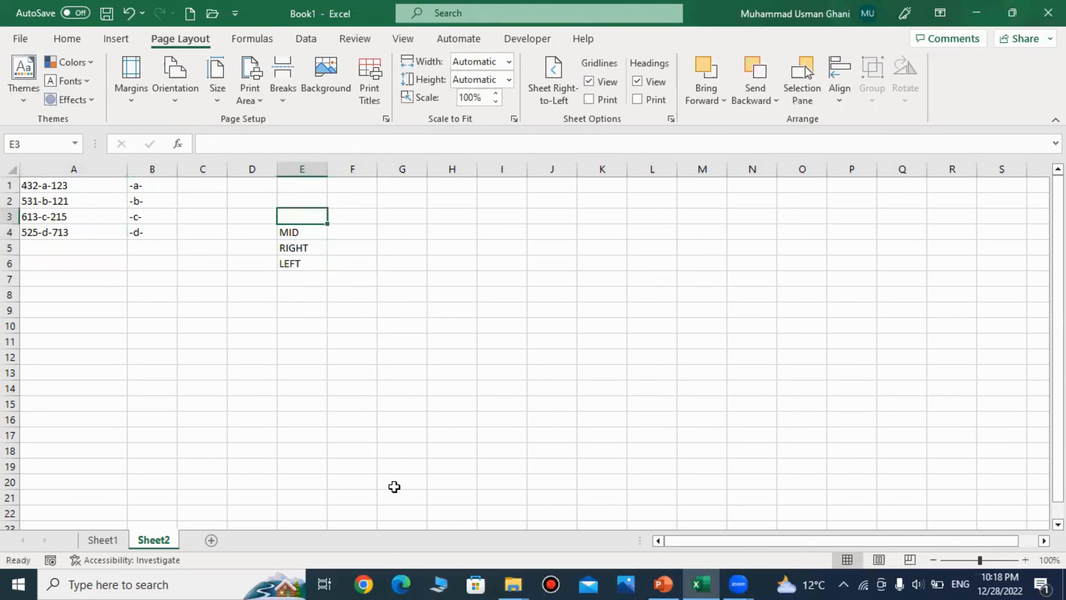
# Clear all contents from the range A1:E10
pyautogui.click(247, 352)
pyautogui.moveTo(63, 185); pyautogui.dragTo(309, 319)
pyautogui.press('Delete')
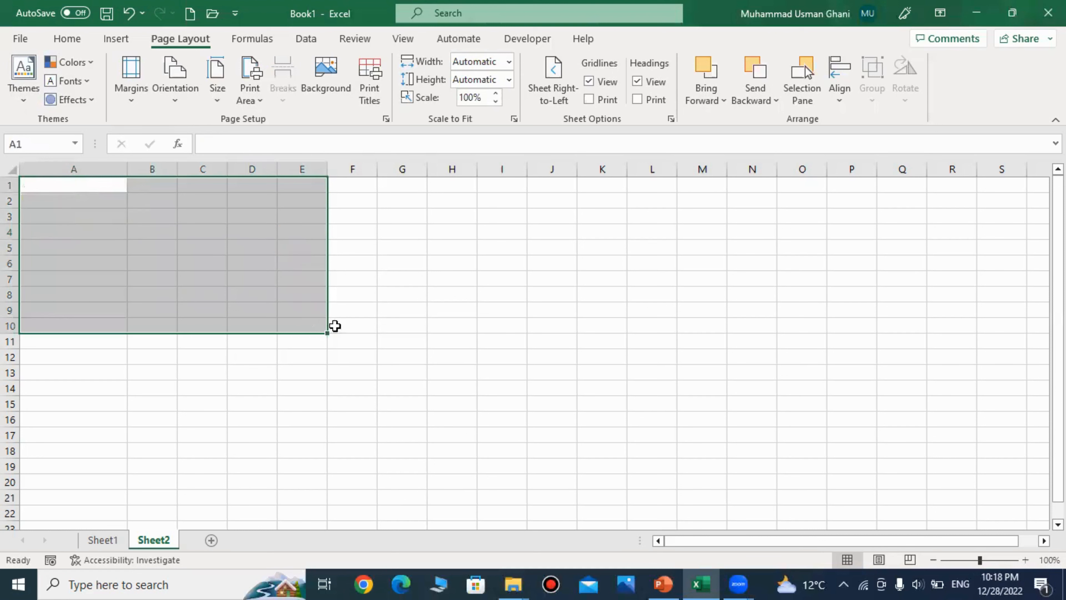
pyautogui.click(364, 352)
pyautogui.click(110, 211)
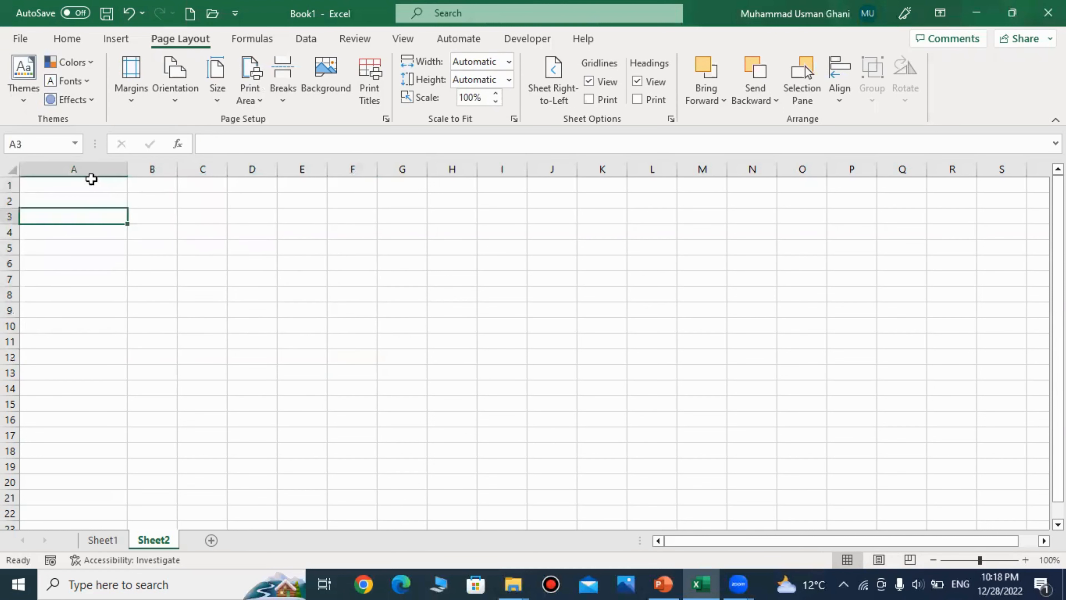
# Enter the heading Name in cell A1 of the emptied sheet
pyautogui.click(90, 183)
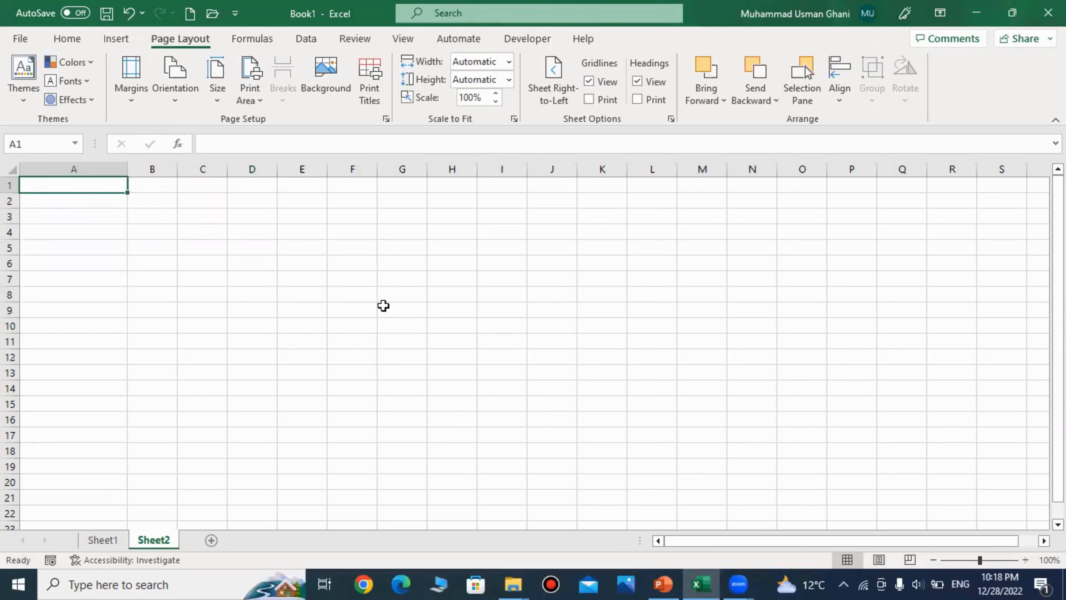
pyautogui.click(135, 278)
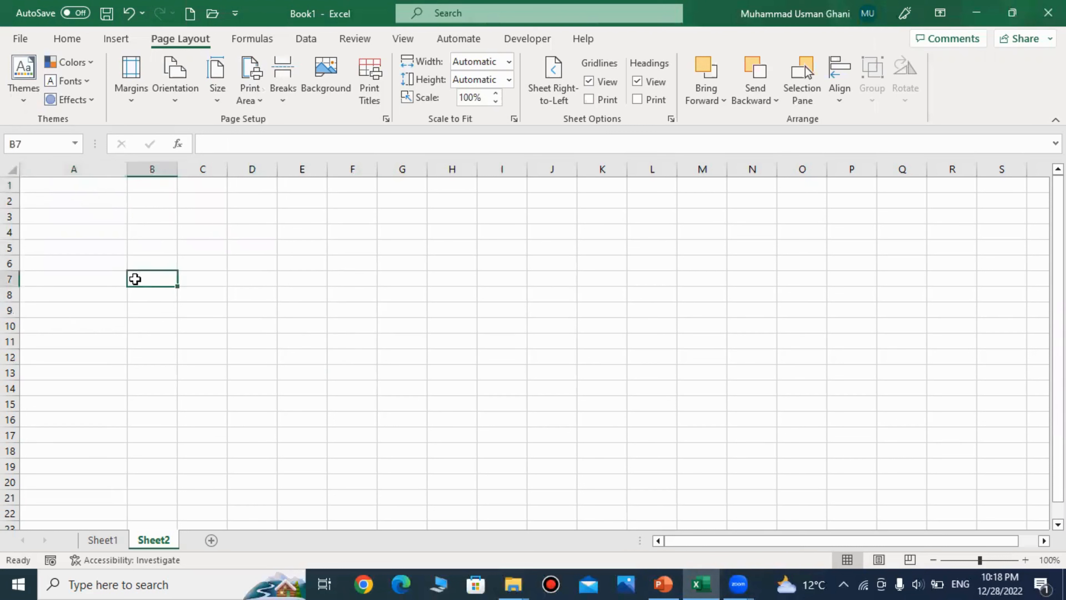
pyautogui.click(93, 182)
pyautogui.write('Name')
pyautogui.press('Return')
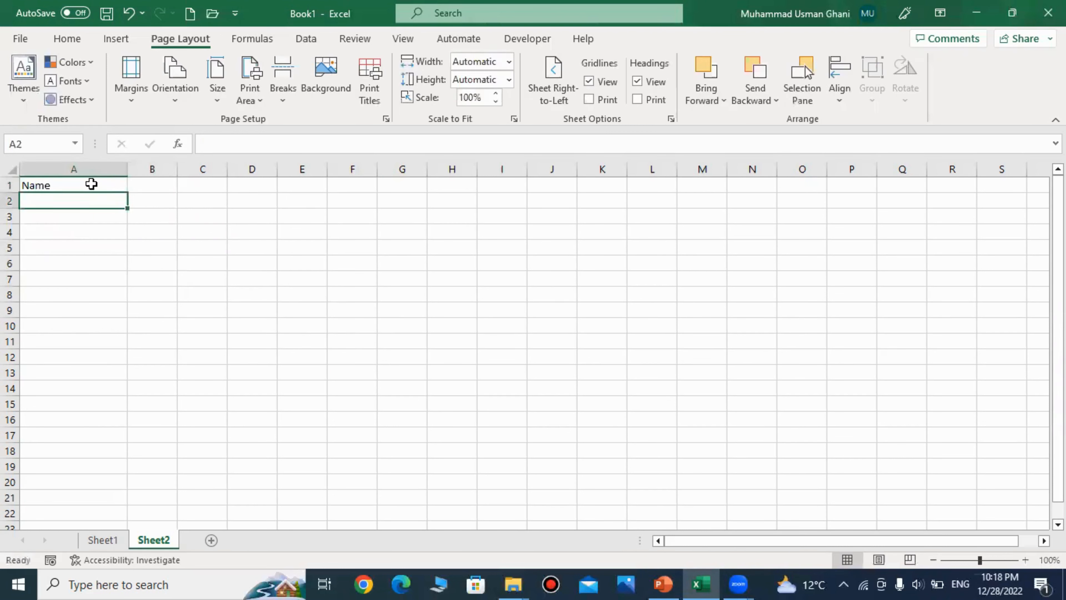
# Switch to the Class 5 presentation in PowerPoint and highlight the agenda item "Naming cells and ranges"
pyautogui.click(664, 584)
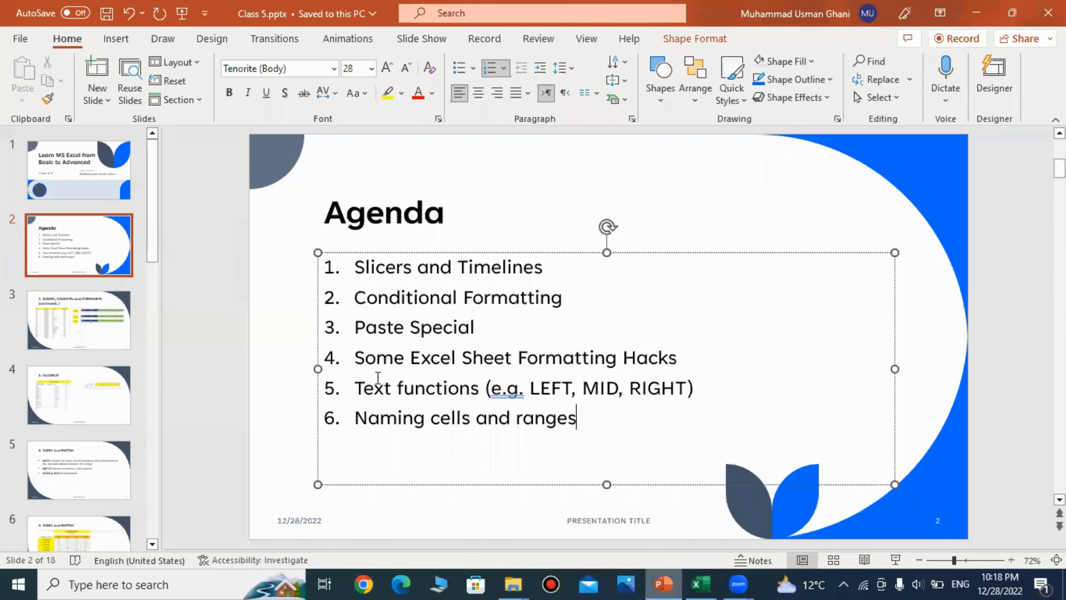
pyautogui.moveTo(605, 427); pyautogui.dragTo(364, 423)
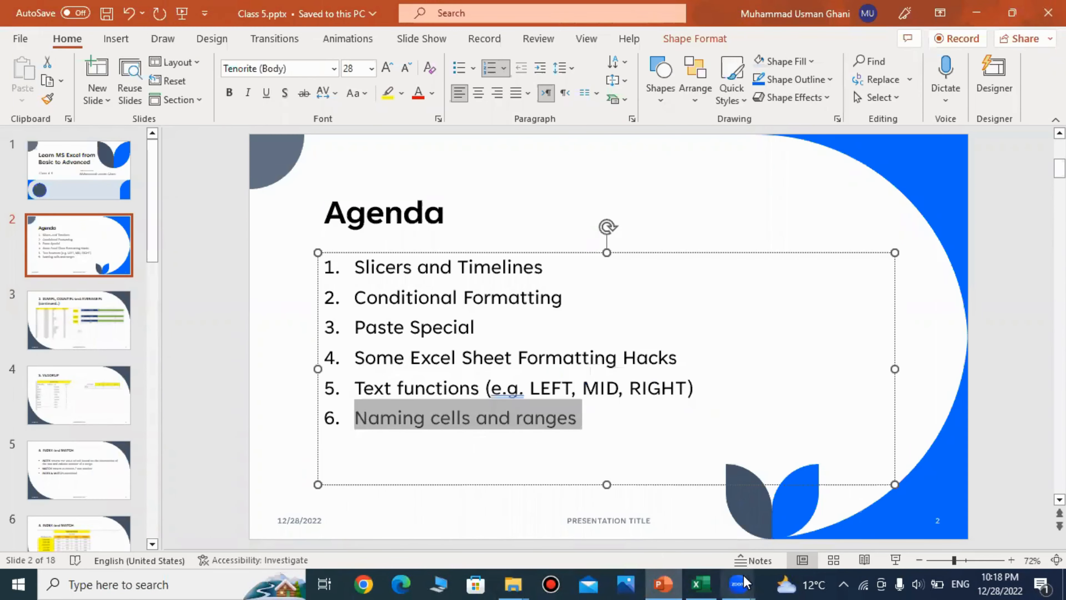
# Switch back to the Excel workbook and enter two first names in A2 and A3 under the Name heading
pyautogui.moveTo(738, 584)
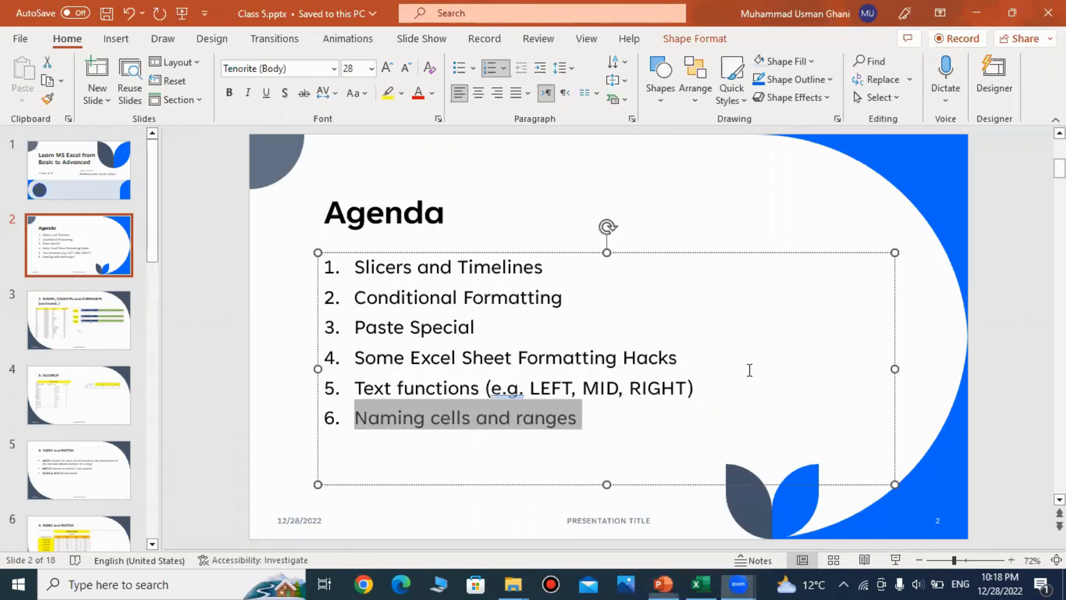
pyautogui.click(701, 584)
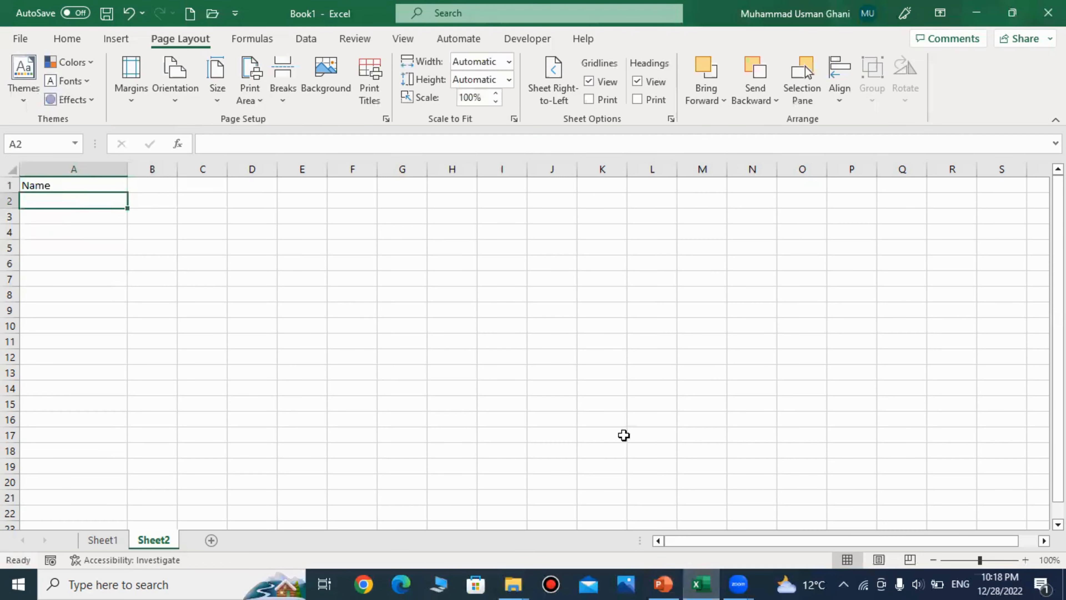
pyautogui.click(241, 345)
pyautogui.click(85, 203)
pyautogui.click(110, 231)
pyautogui.click(80, 201)
pyautogui.write('Usman')
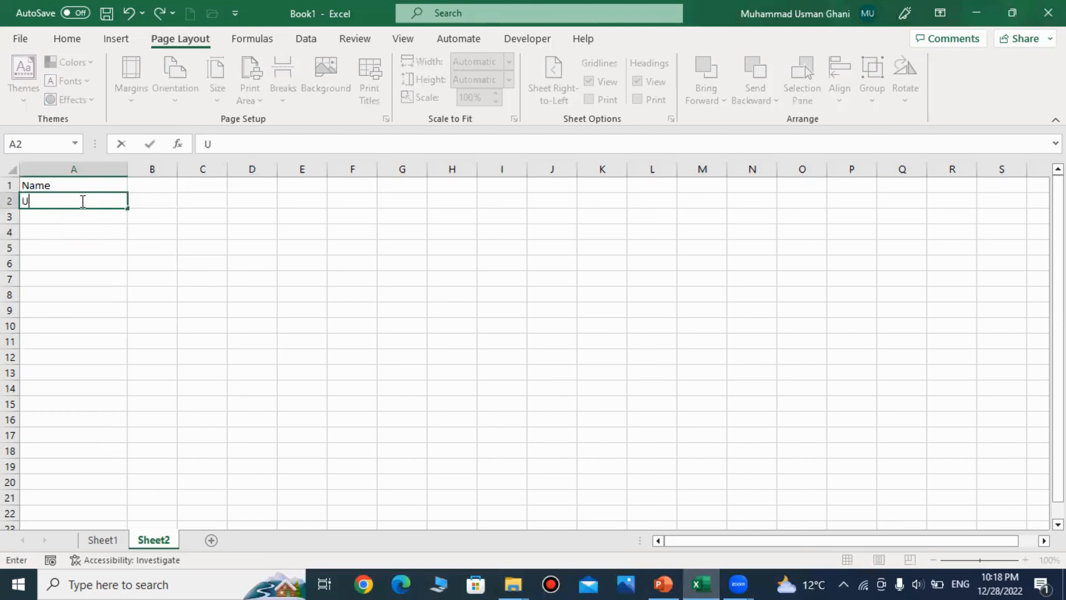
pyautogui.press('Return')
pyautogui.write('Ghani')
pyautogui.press('Return')
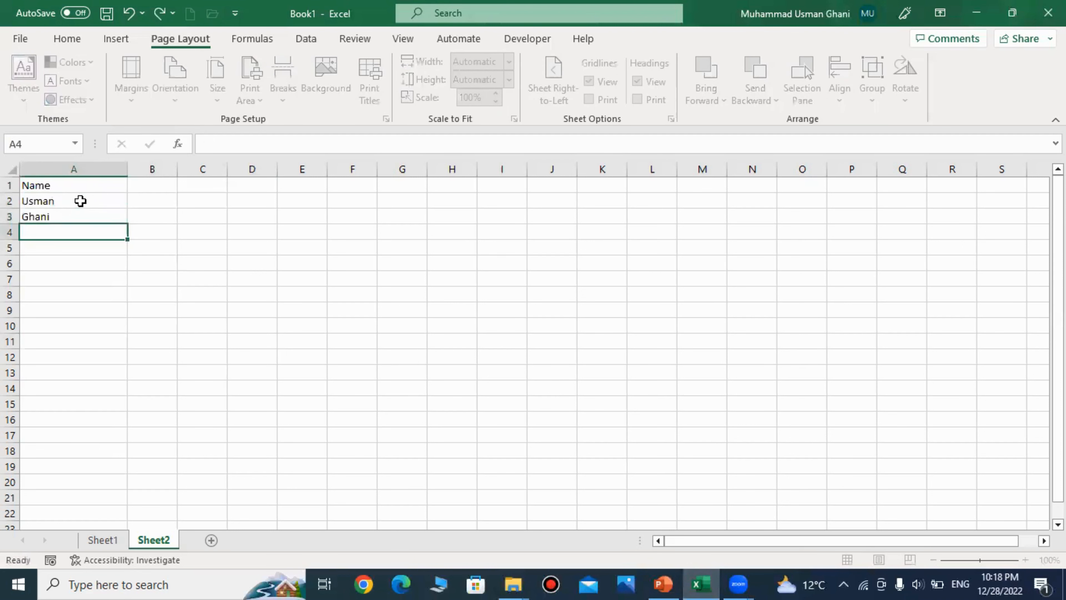
# Continue the Name column with four more first names in cells A4 to A7
pyautogui.write('Ali')
pyautogui.press('Return')
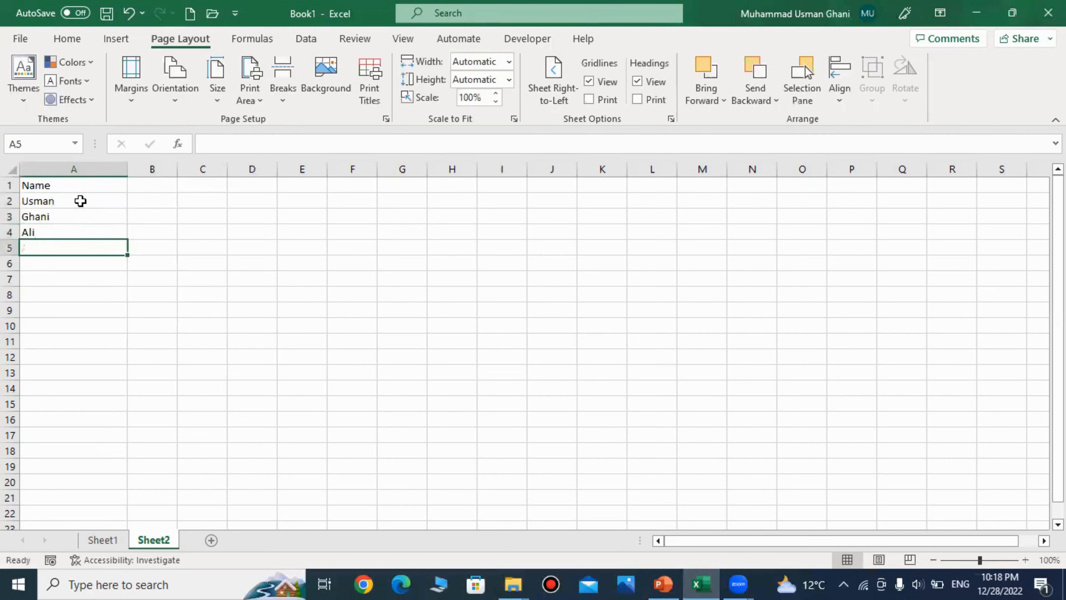
pyautogui.write('Hamz')
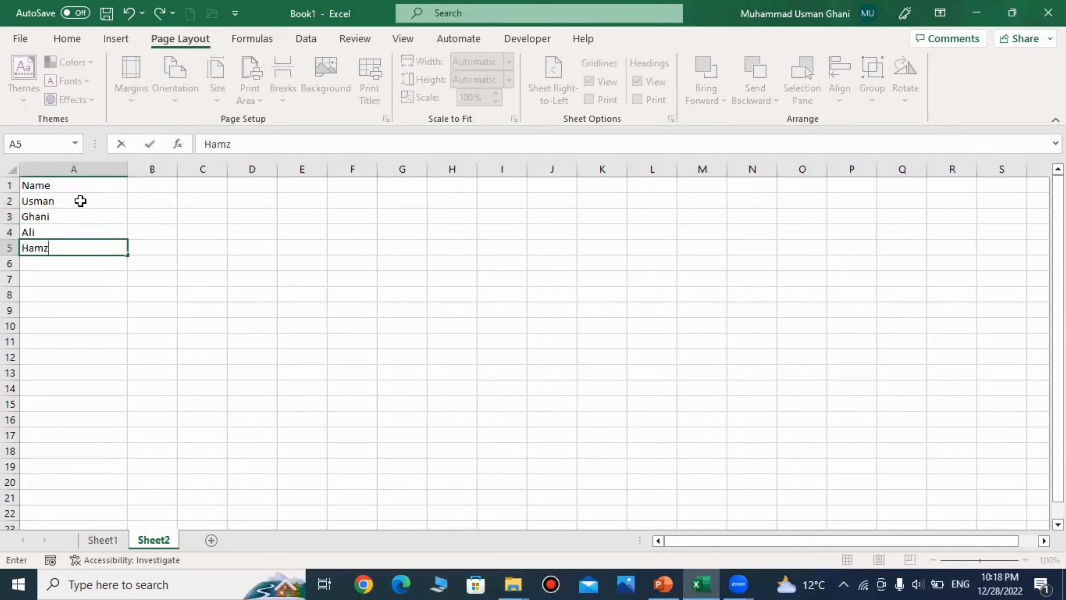
pyautogui.write('a')
pyautogui.press('Return')
pyautogui.write('Akram')
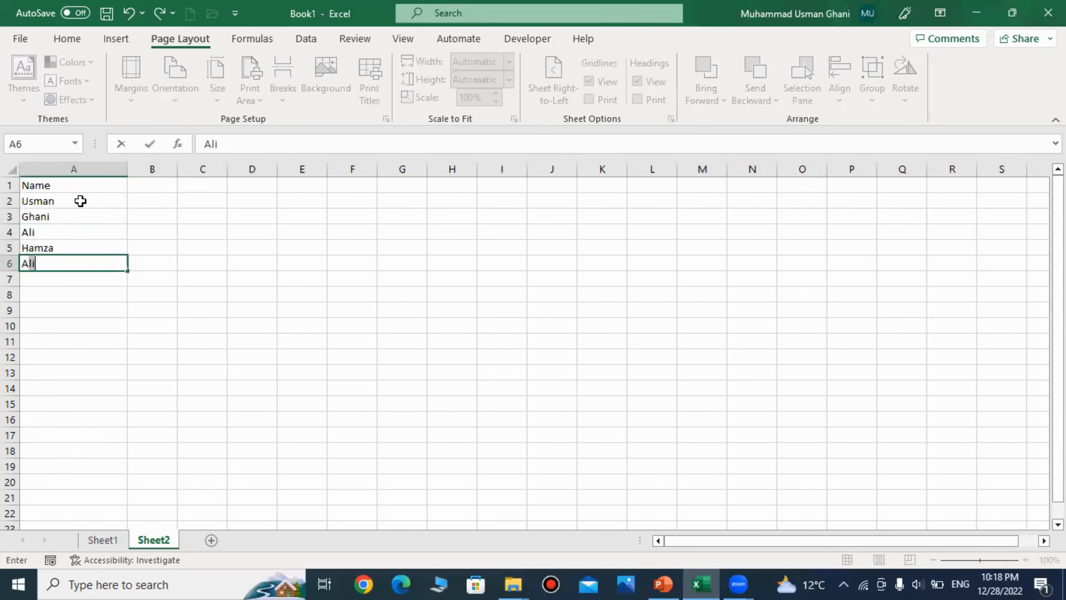
pyautogui.press('Return')
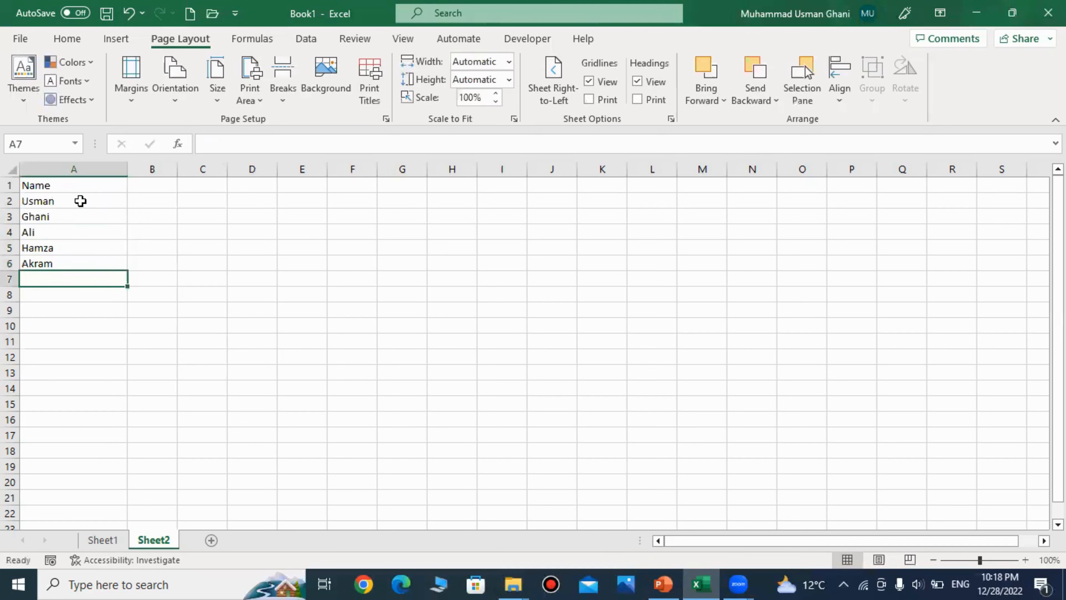
pyautogui.write('An')
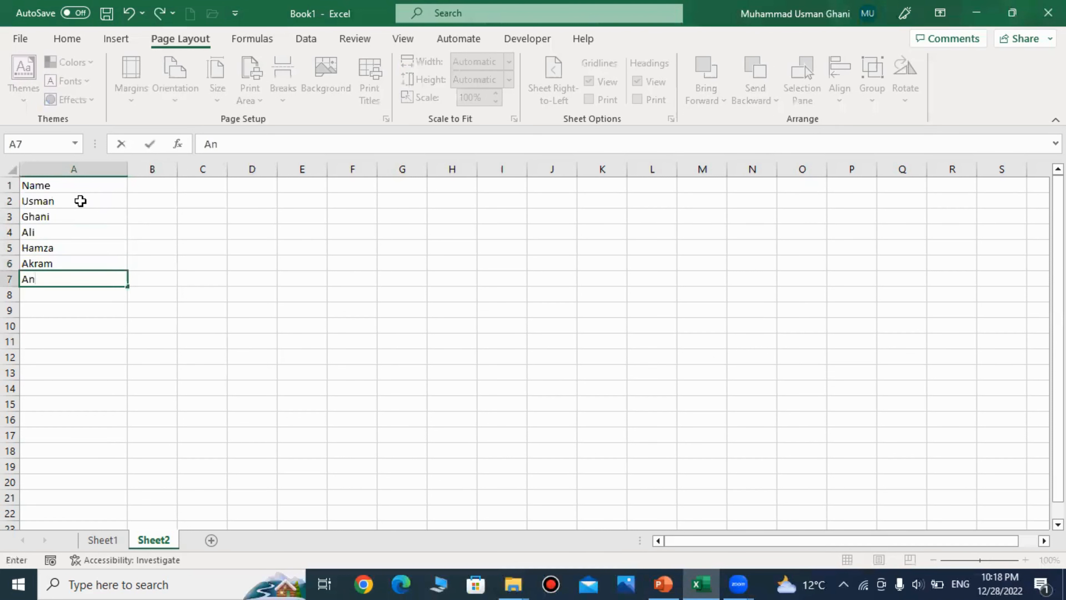
pyautogui.write('sar')
pyautogui.press('Return')
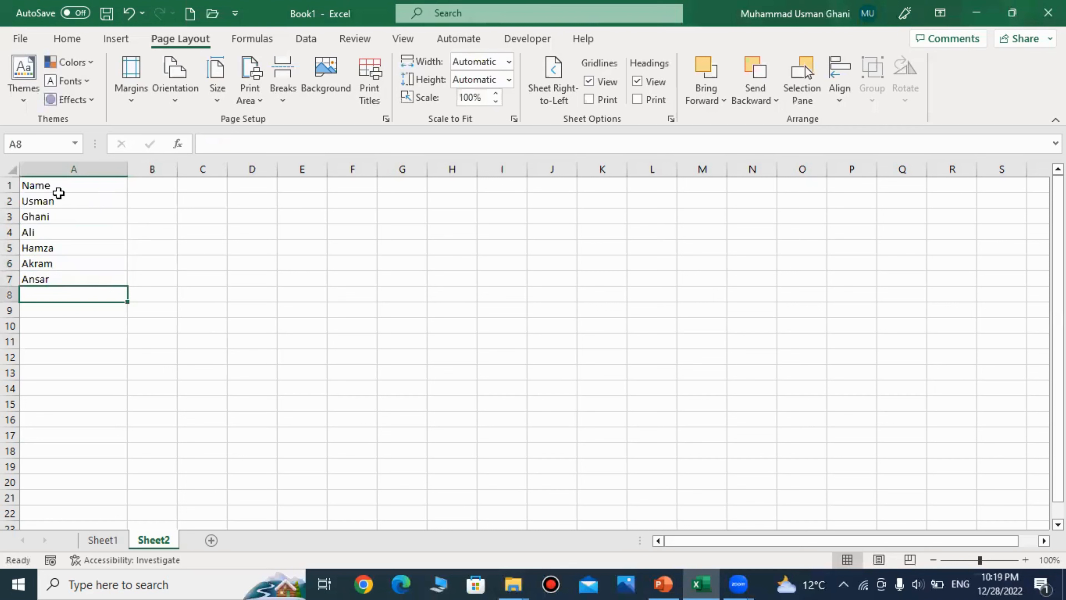
# Enter the heading Numbers in cell B1
pyautogui.click(157, 187)
pyautogui.click(187, 214)
pyautogui.click(156, 183)
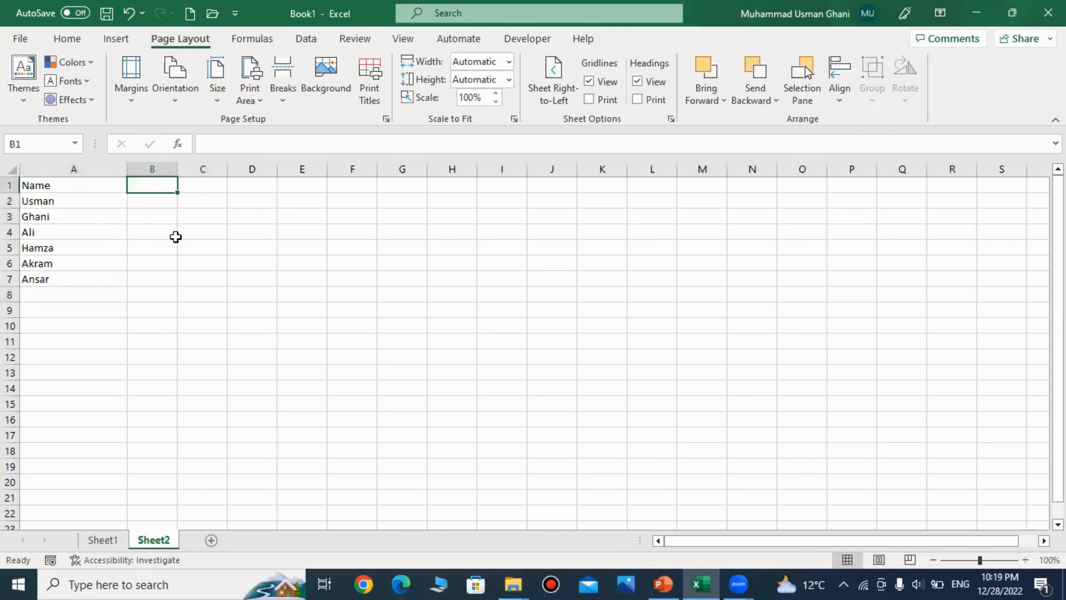
pyautogui.write('Cl')
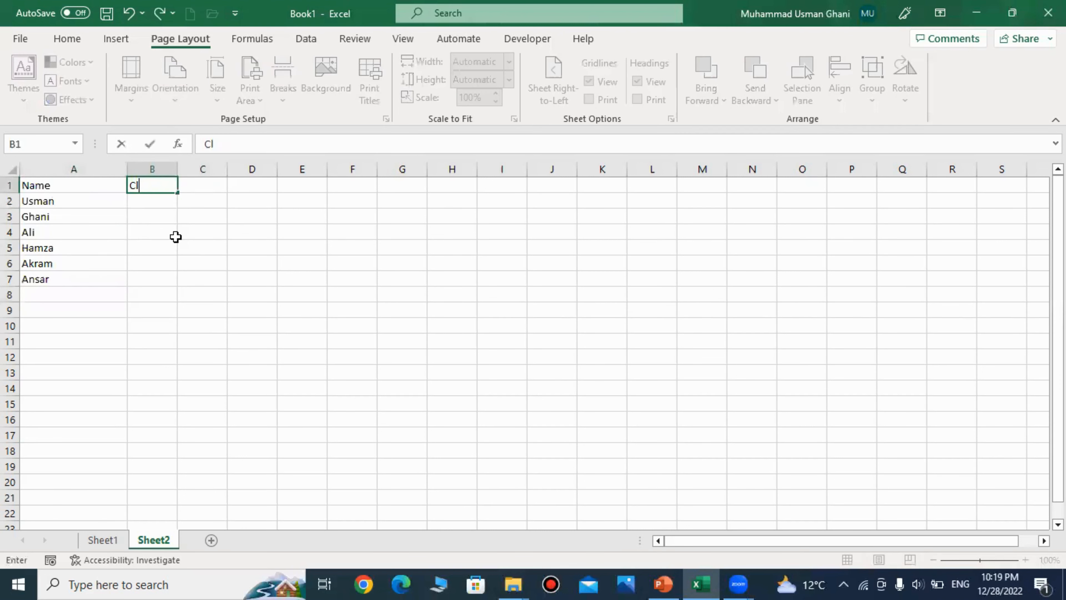
pyautogui.write('aNumbers')
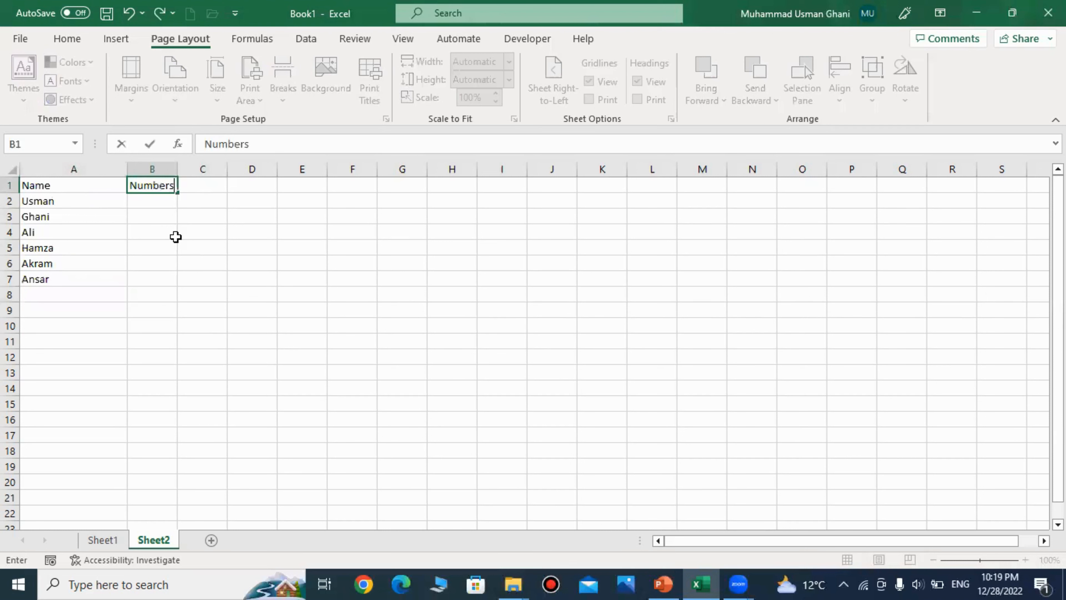
pyautogui.press('Return')
# Fill B2:B7 under Numbers with the values 6, 7, 10, 15, 20 and 25
pyautogui.write('6')
pyautogui.press('Return')
pyautogui.write('7')
pyautogui.press('Return')
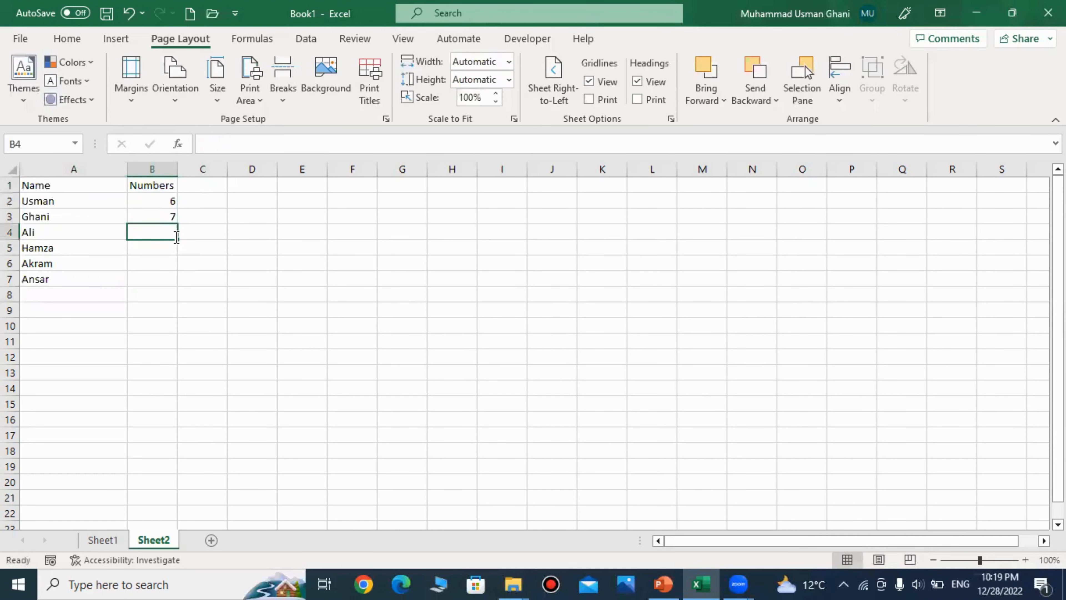
pyautogui.write('10')
pyautogui.press('Return')
pyautogui.write('15')
pyautogui.press('Return')
pyautogui.write('20')
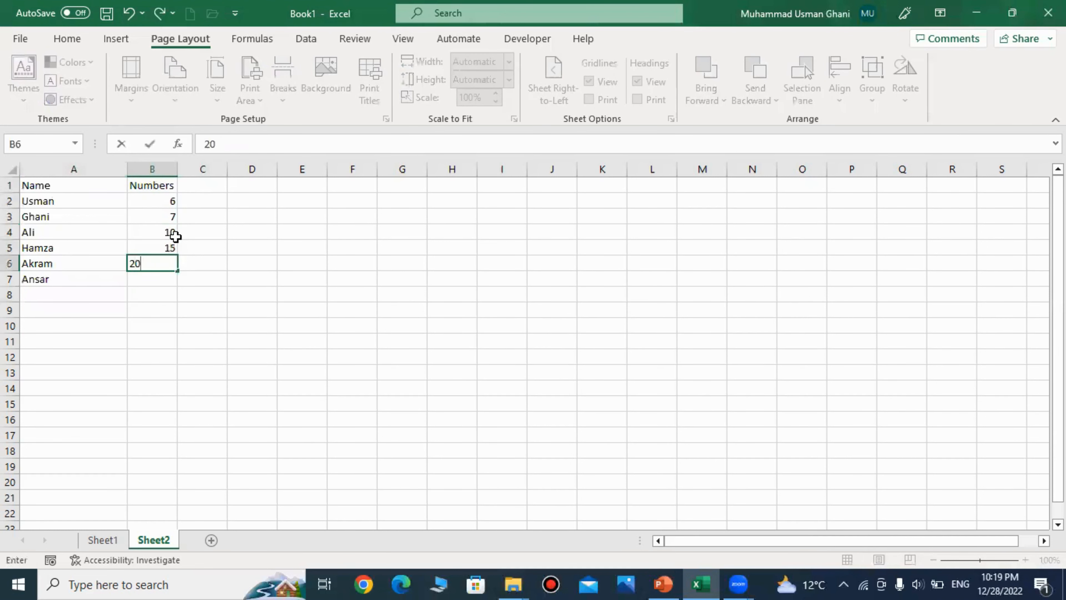
pyautogui.press('Return')
pyautogui.press('BackSpace')
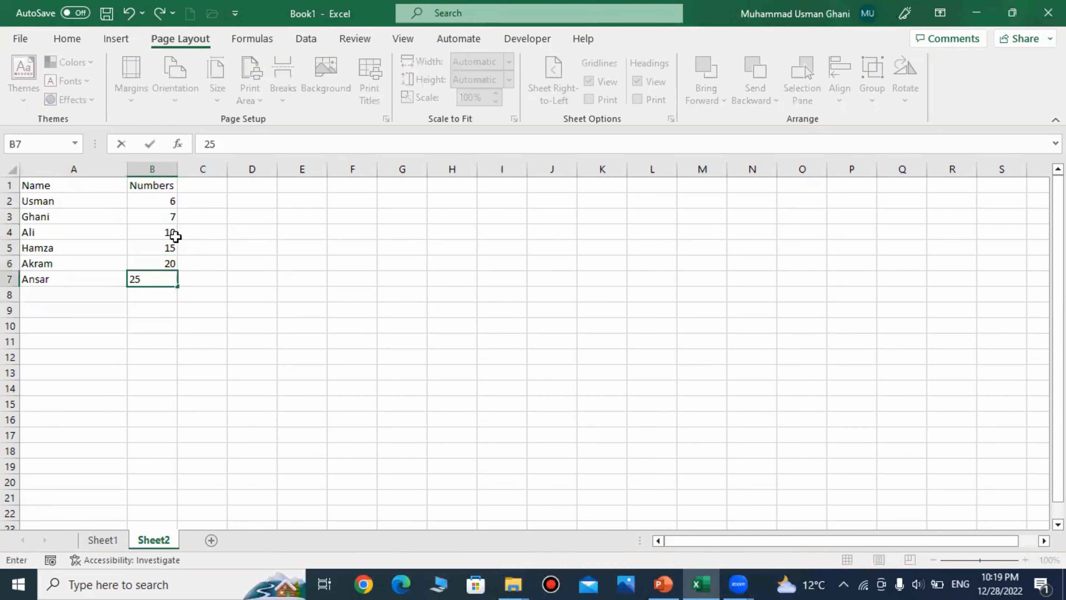
pyautogui.press('Return')
# Enter the heading Second Numbers in cell C1
pyautogui.press('Right')
pyautogui.press('Right')
pyautogui.press('Up')
pyautogui.press('Up')
pyautogui.press('Left')
pyautogui.press('Up')
pyautogui.press('Up')
pyautogui.press('Up')
pyautogui.press('Up')
pyautogui.press('Up')
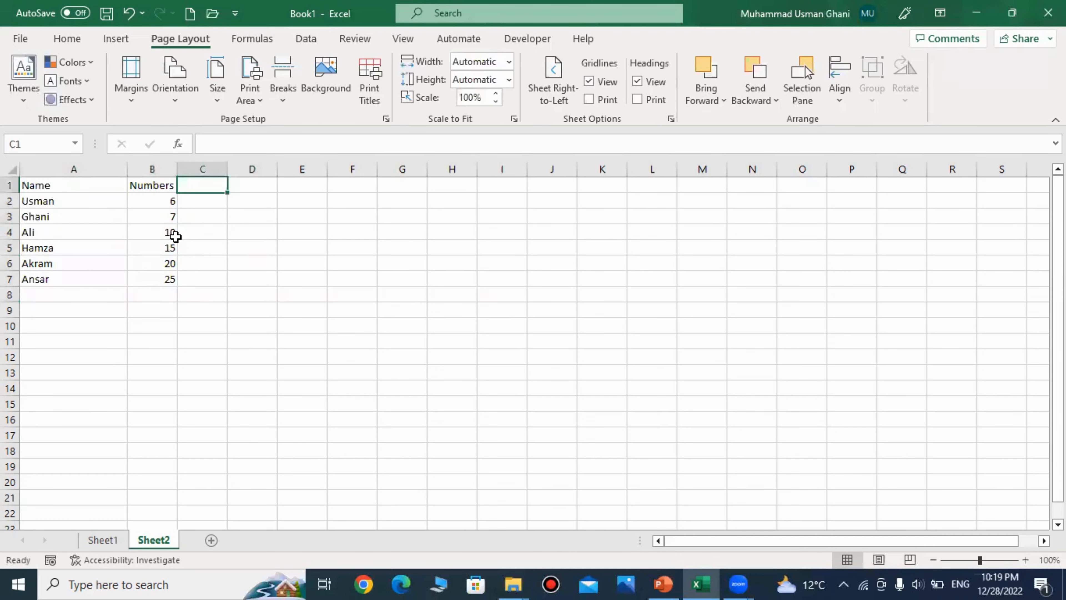
pyautogui.write('N')
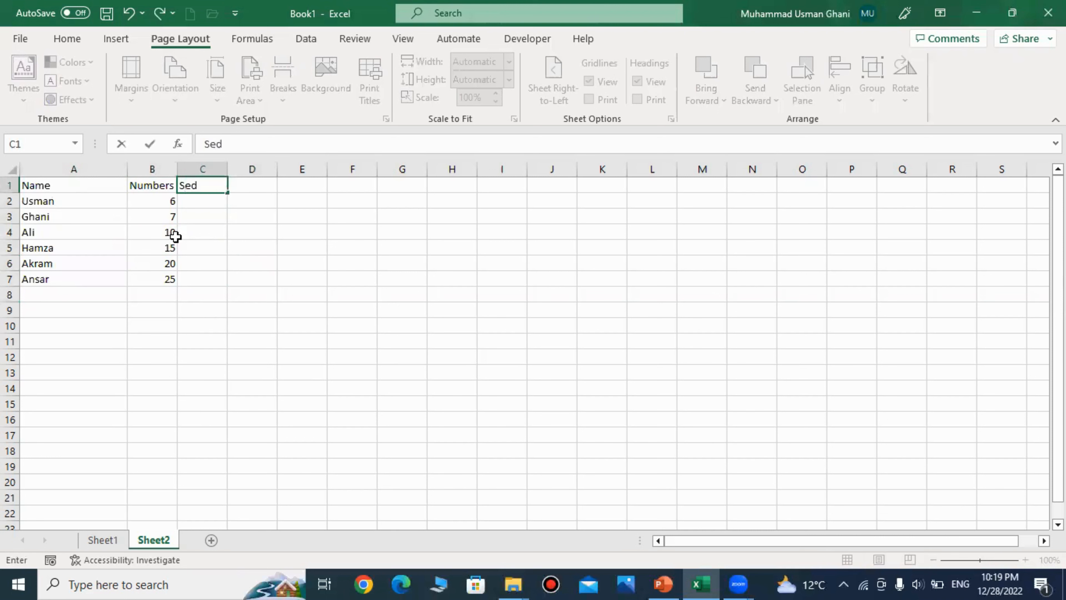
pyautogui.write('econd Numbers')
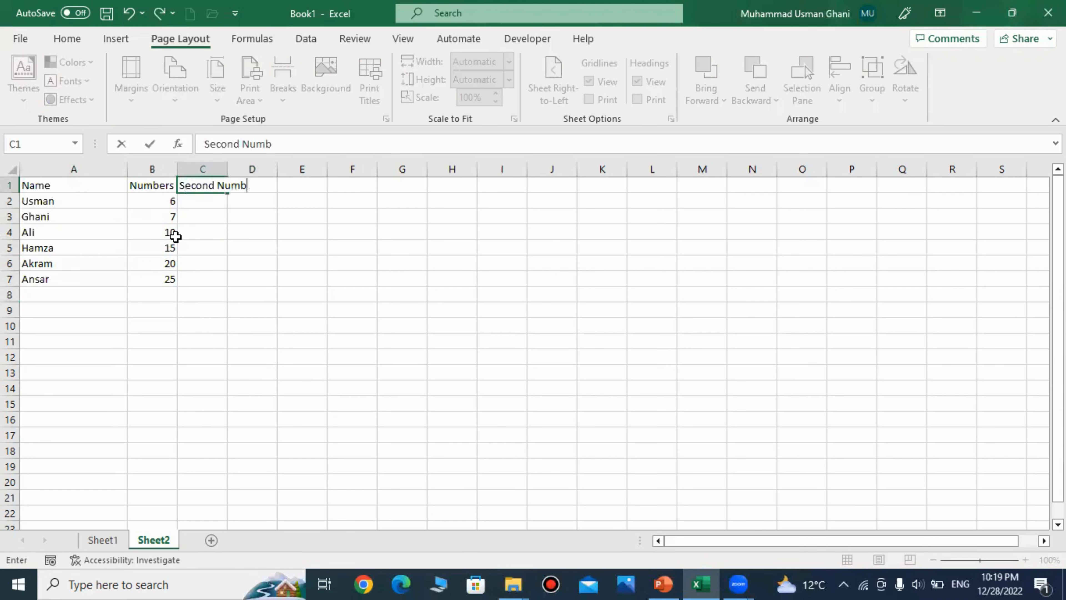
pyautogui.press('Return')
# Fill C2:C7 under Second Numbers with the values 6, 3, 4, 56, 3 and 4
pyautogui.write('6')
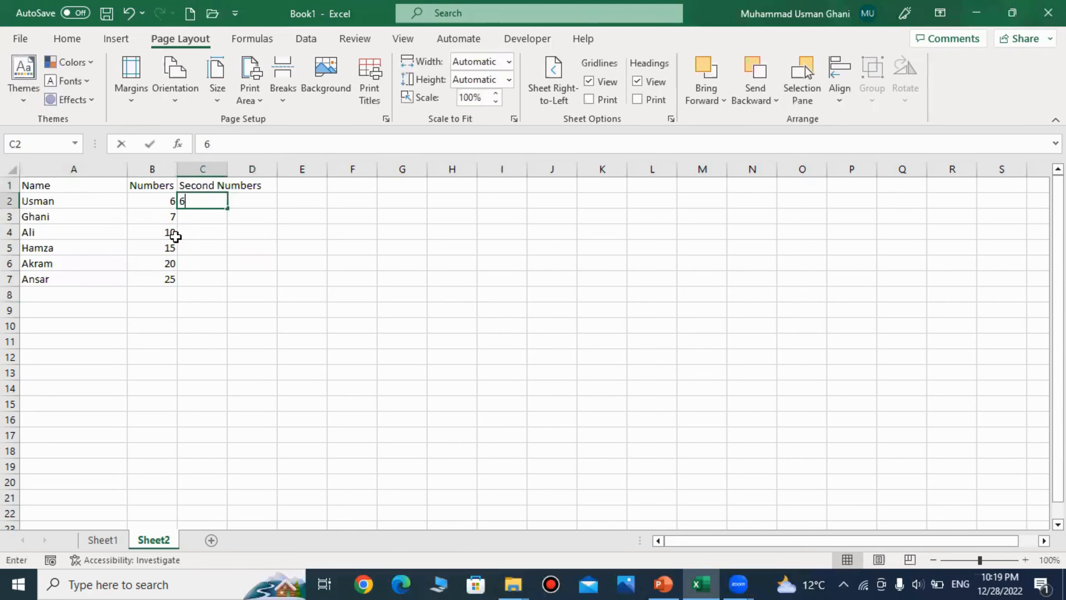
pyautogui.press('Return')
pyautogui.write('3')
pyautogui.press('Return')
pyautogui.write('4')
pyautogui.press('Return')
pyautogui.write('56')
pyautogui.press('Return')
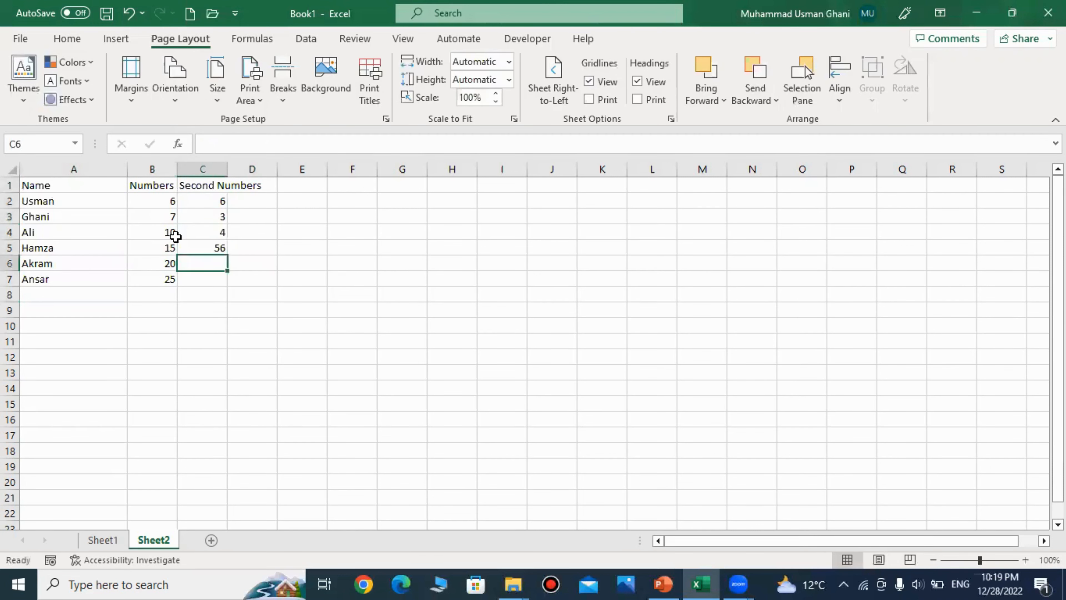
pyautogui.write('3')
pyautogui.press('Return')
pyautogui.write('4')
pyautogui.press('Return')
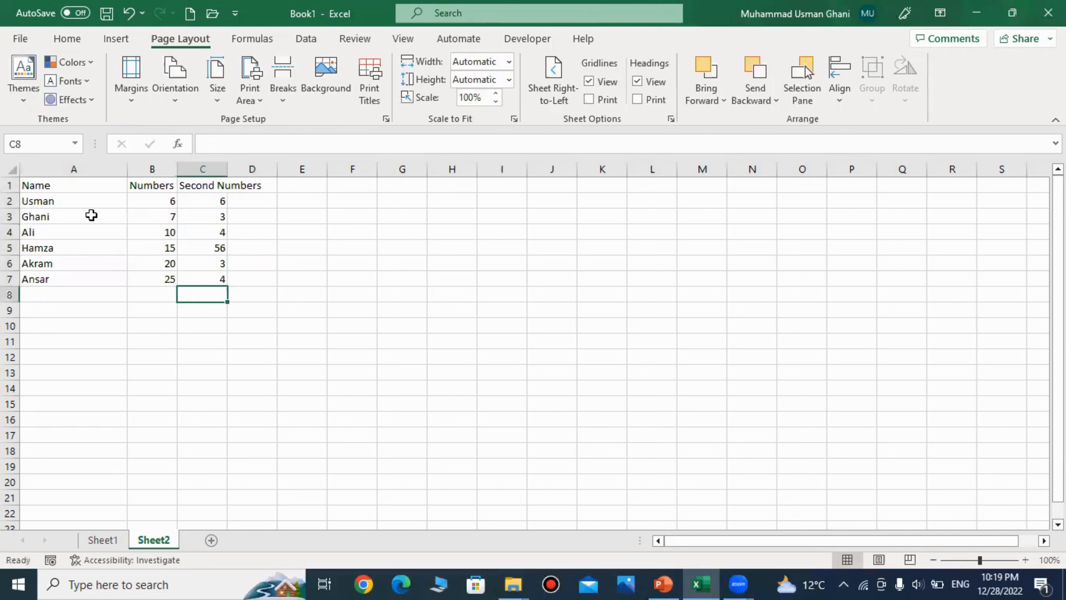
pyautogui.press('Up')
pyautogui.press('Up')
pyautogui.press('Right')
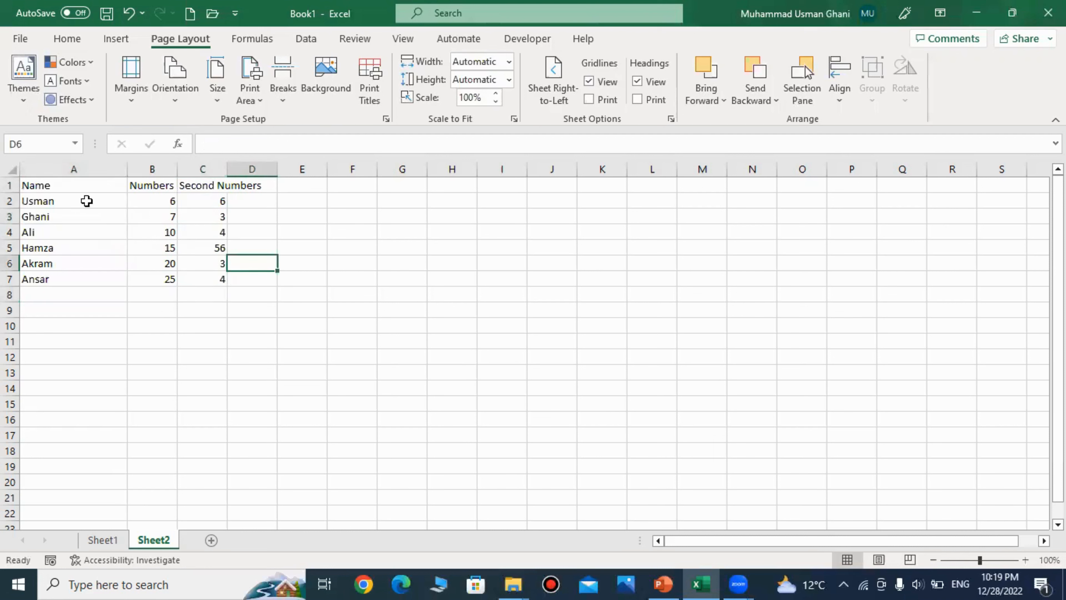
pyautogui.moveTo(79, 201); pyautogui.dragTo(75, 274)
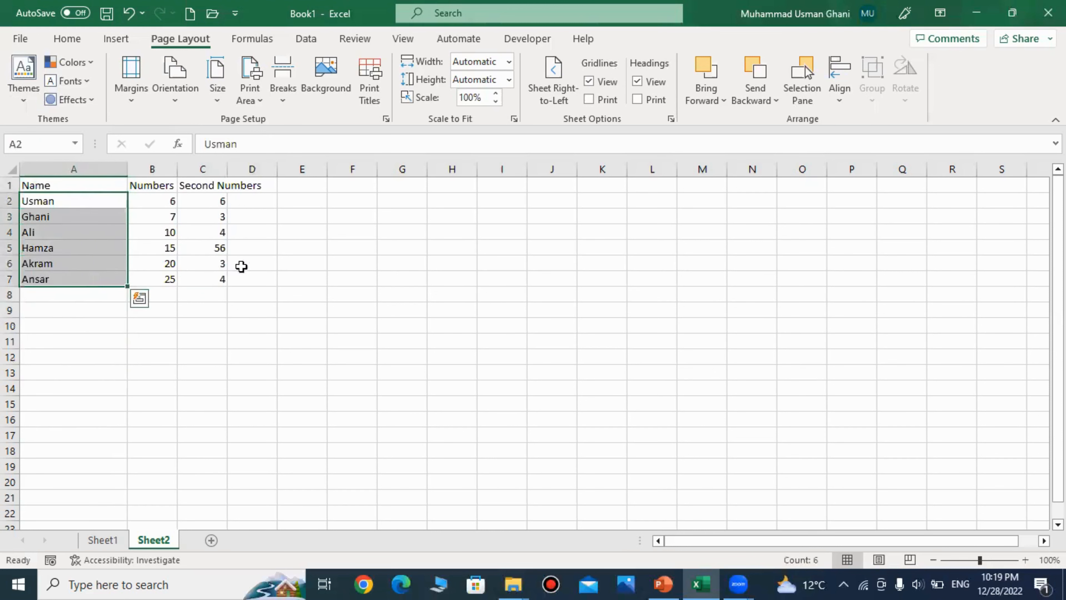
pyautogui.click(240, 267)
pyautogui.click(100, 198)
pyautogui.click(214, 289)
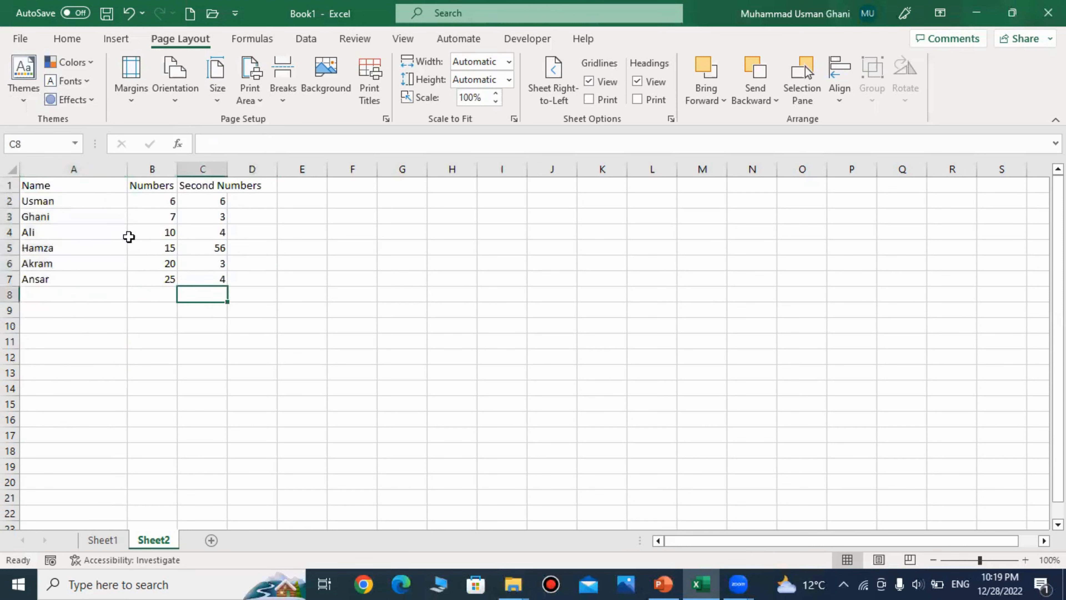
pyautogui.click(63, 200)
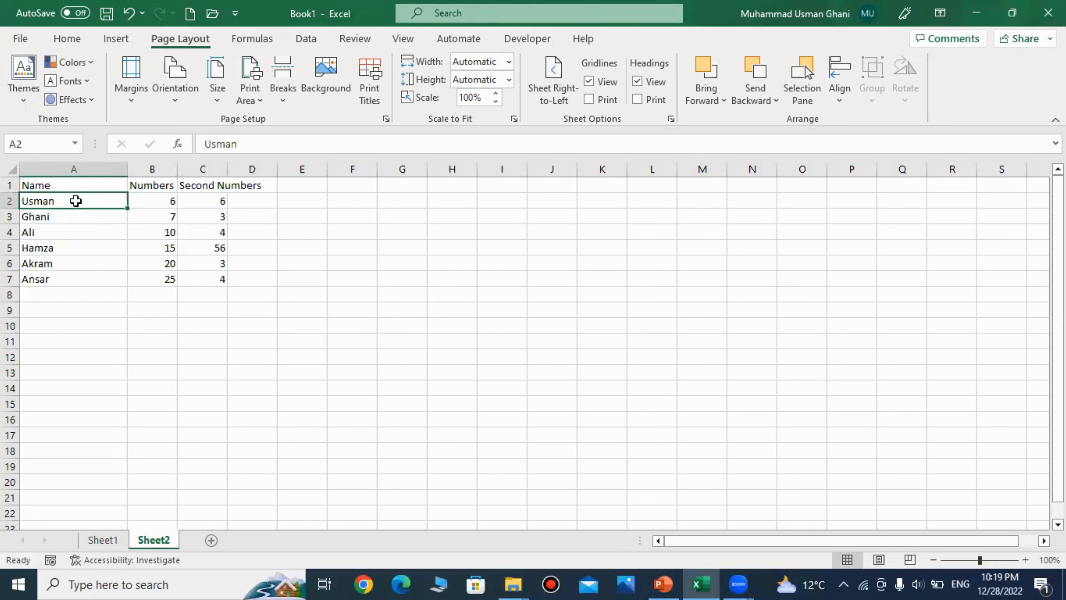
pyautogui.moveTo(74, 200); pyautogui.dragTo(95, 434)
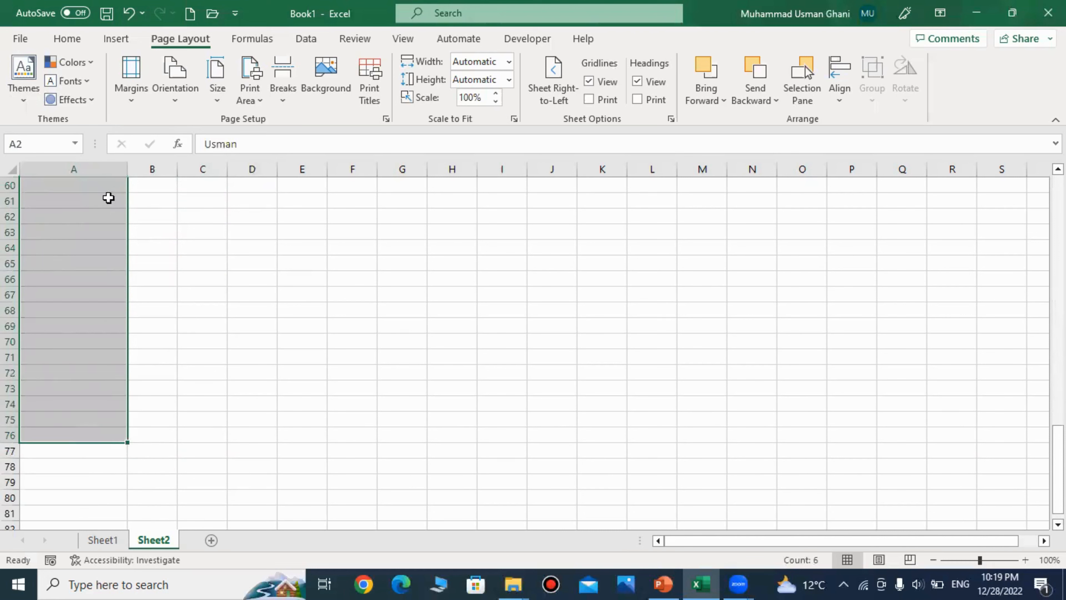
pyautogui.click(330, 299)
pyautogui.click(89, 340)
pyautogui.press('Up')
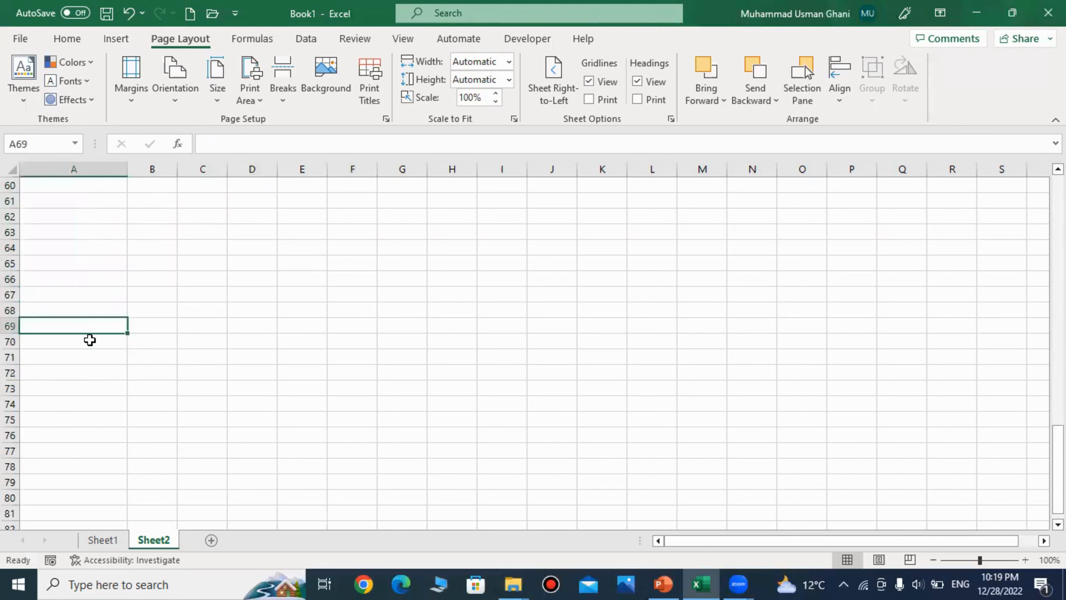
pyautogui.press('Up')
pyautogui.press('Up')
pyautogui.press('Up')
pyautogui.press('Up')
pyautogui.press('Up')
pyautogui.press('Up')
pyautogui.press('Up')
pyautogui.press('Up')
pyautogui.press('Up')
pyautogui.press('Up')
pyautogui.press('Up')
pyautogui.press('Up')
pyautogui.press('Up')
pyautogui.press('Up')
pyautogui.press('Up')
pyautogui.press('Up')
pyautogui.press('Up')
pyautogui.press('Up')
pyautogui.press('Up')
pyautogui.press('Up')
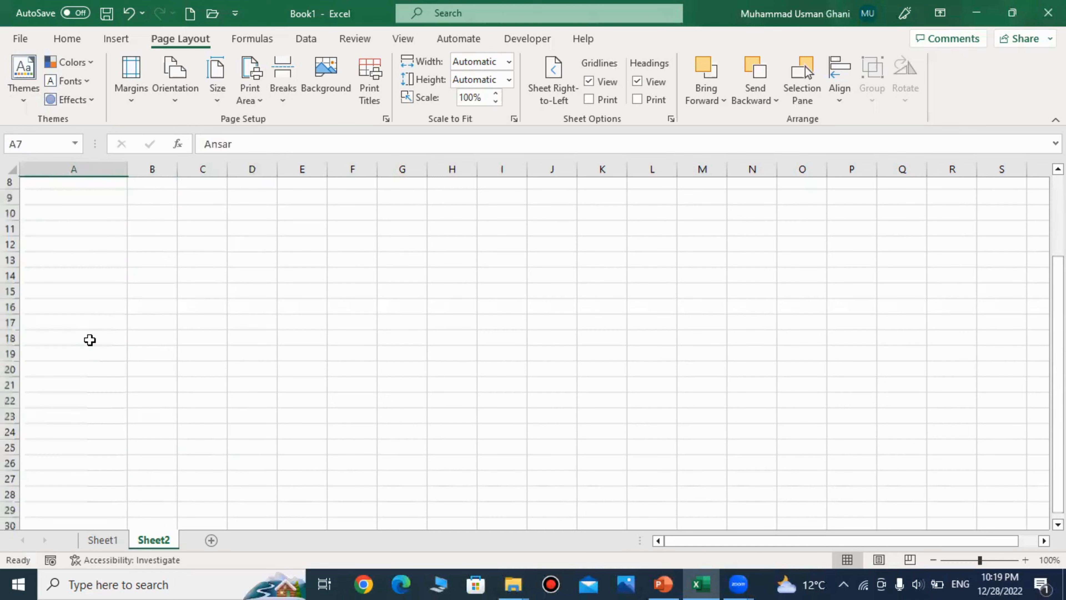
pyautogui.press('Up')
pyautogui.press('Up')
pyautogui.press('Up')
pyautogui.press('Up')
pyautogui.press('Up')
pyautogui.press('Up')
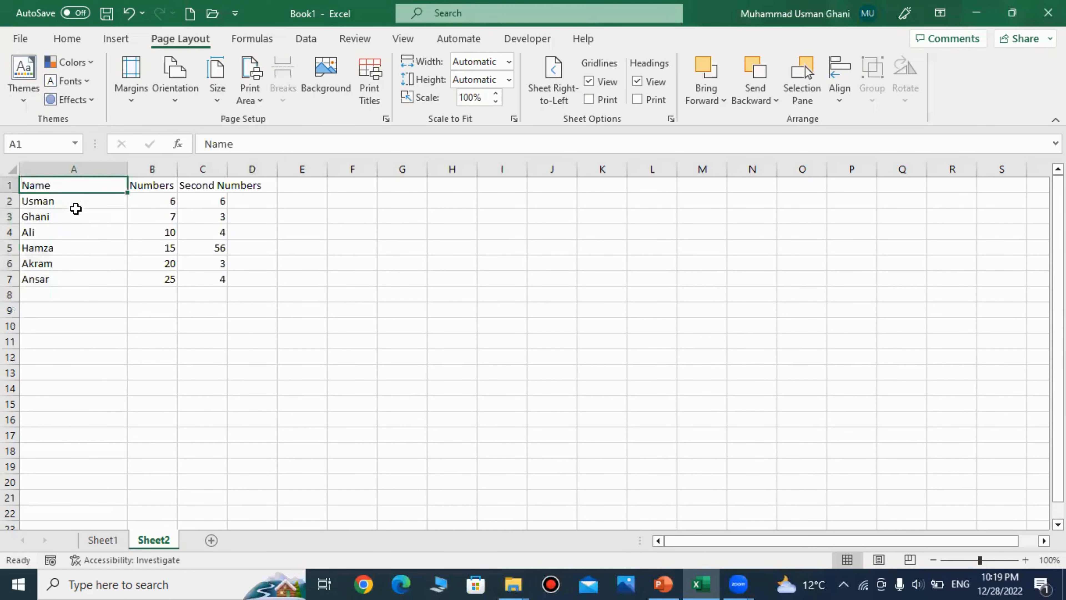
# Select the Name column cells A2:A30 and define them as a range called names
pyautogui.moveTo(76, 208); pyautogui.dragTo(46, 294)
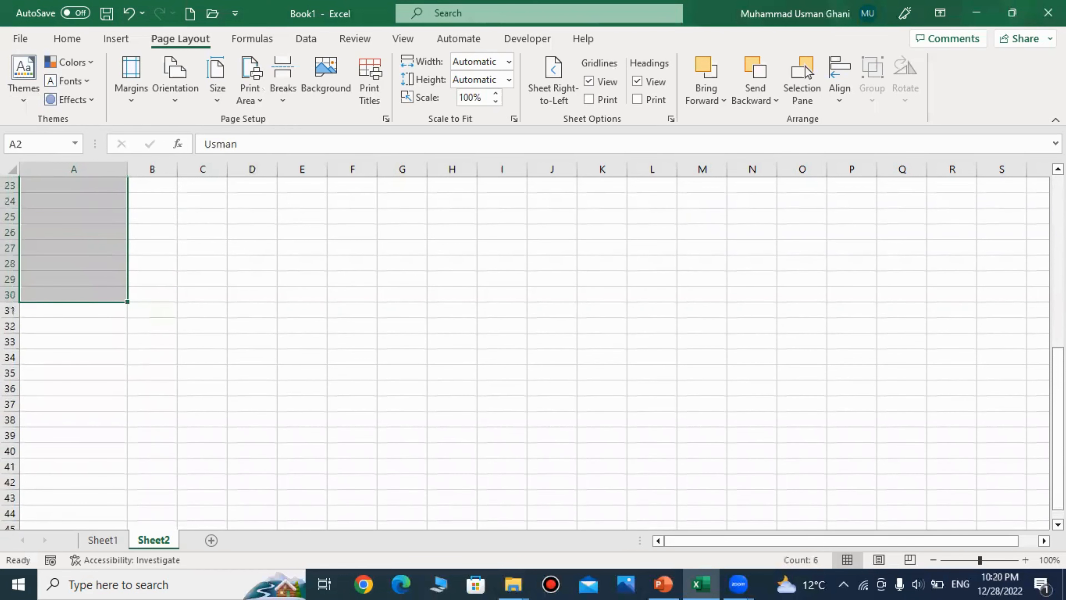
pyautogui.moveTo(1058, 428); pyautogui.dragTo(1057, 258)
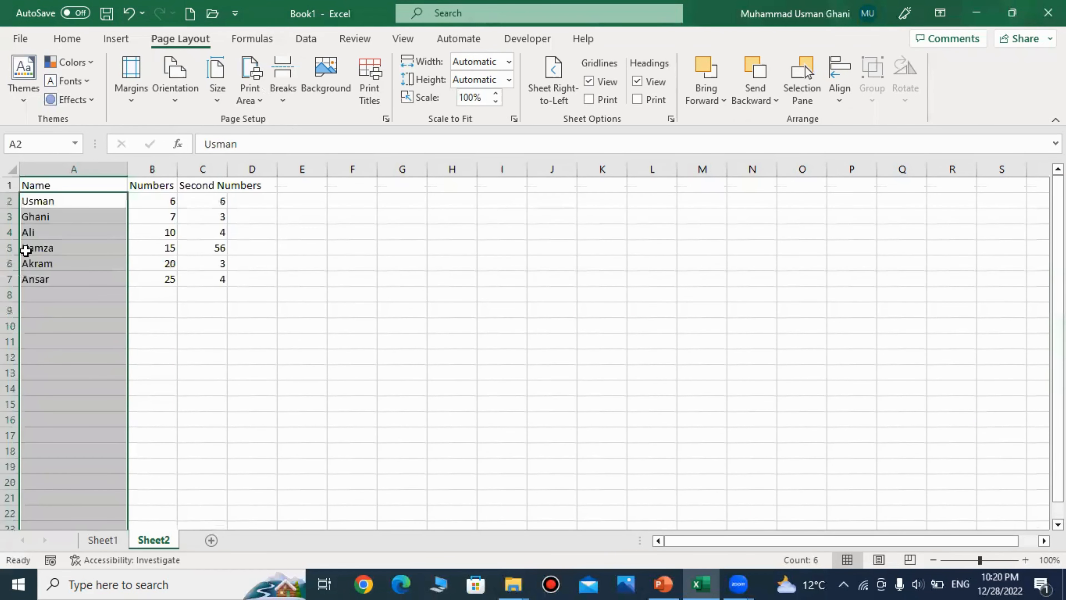
pyautogui.click(40, 144)
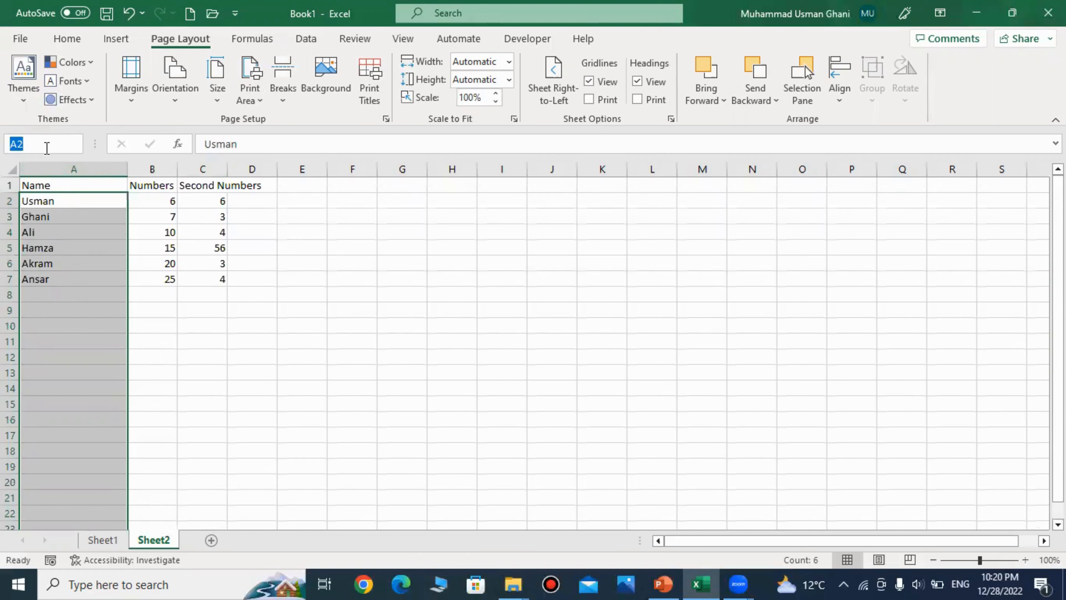
pyautogui.write('Na')
pyautogui.click(421, 355)
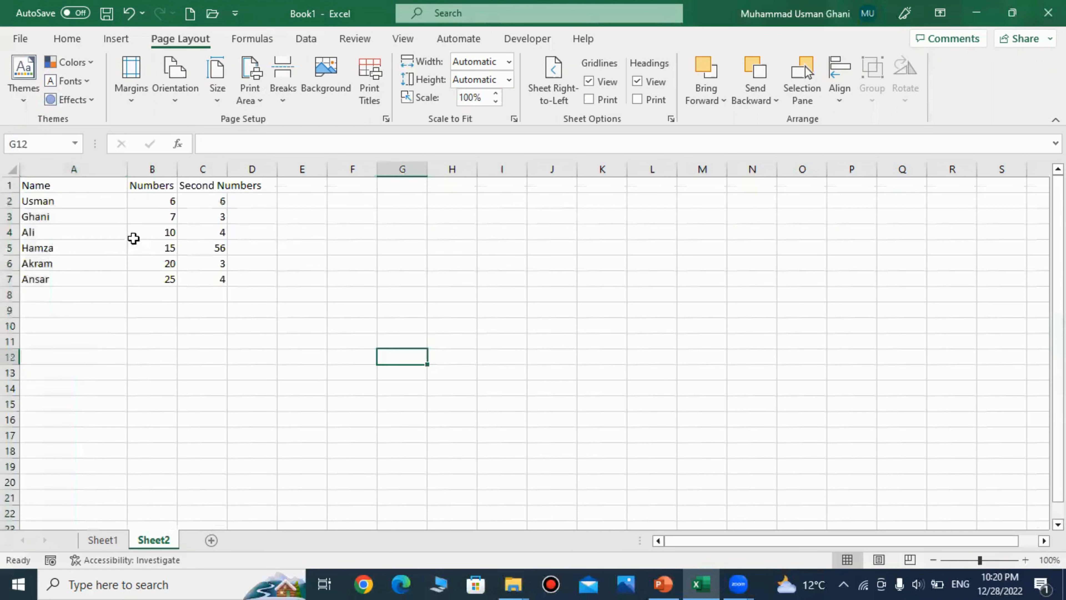
# Go to the named range names to view the cells it covers, and deselect it
pyautogui.click(75, 143)
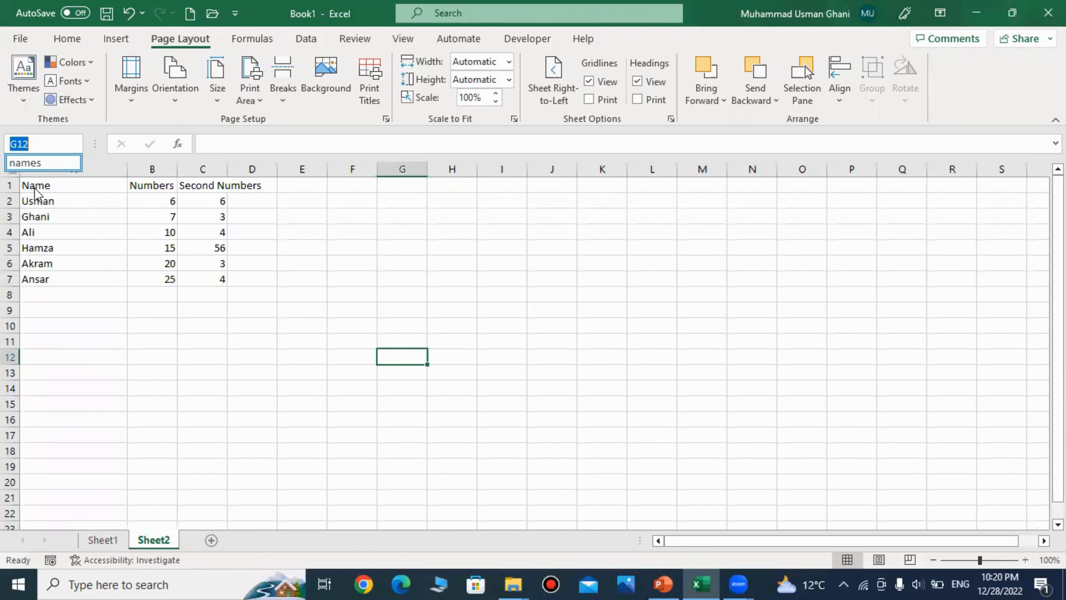
pyautogui.click(43, 164)
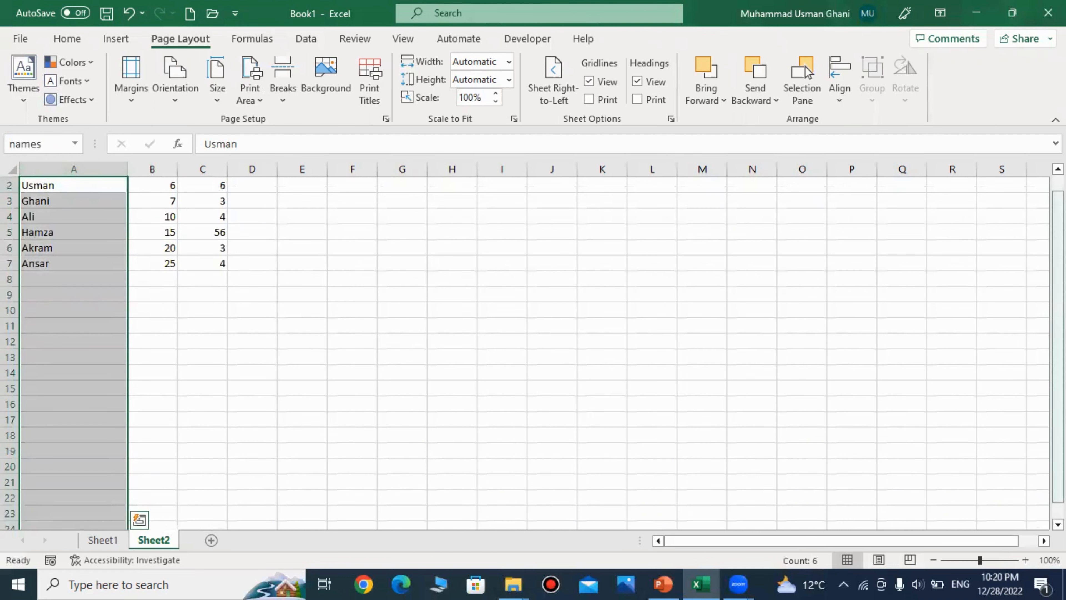
pyautogui.moveTo(1057, 344); pyautogui.dragTo(1057, 332)
pyautogui.click(421, 308)
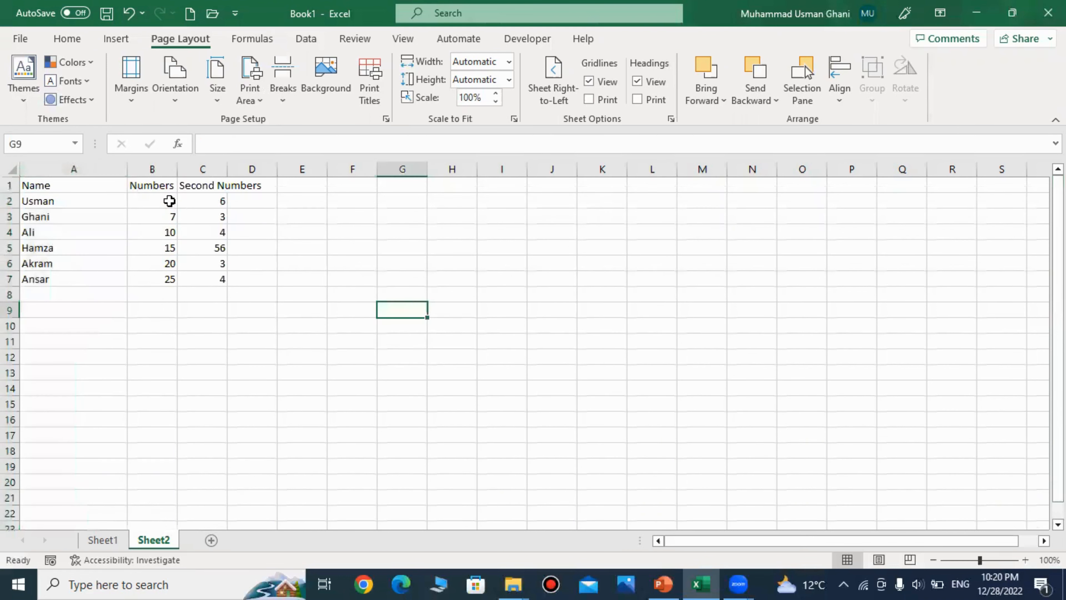
# Select the Numbers column cells B2:B30 and define them as a range called Marks1
pyautogui.moveTo(169, 201); pyautogui.dragTo(149, 443)
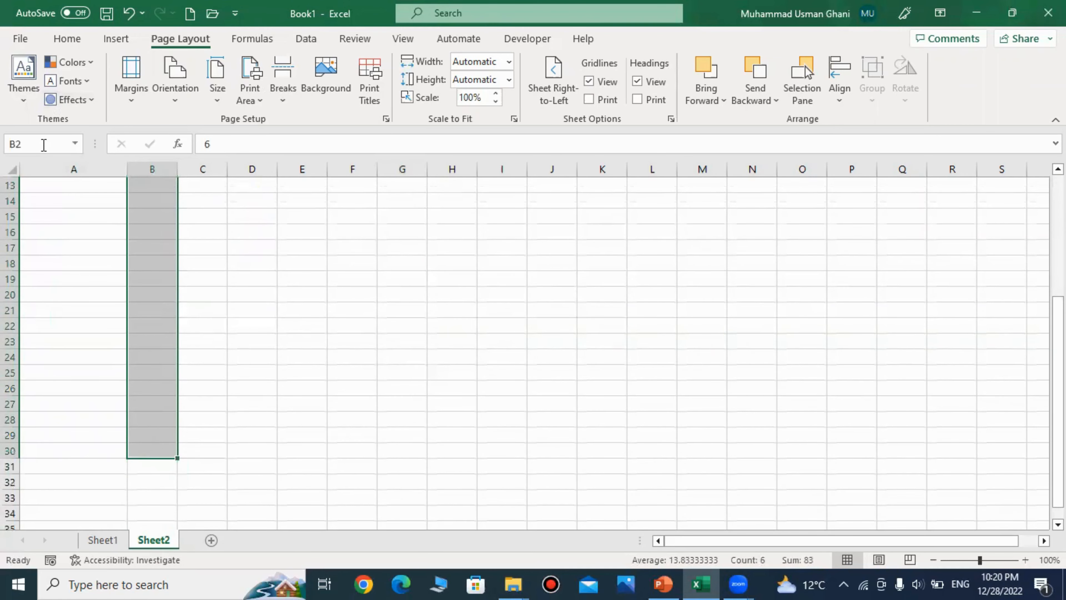
pyautogui.click(77, 144)
pyautogui.press('Return')
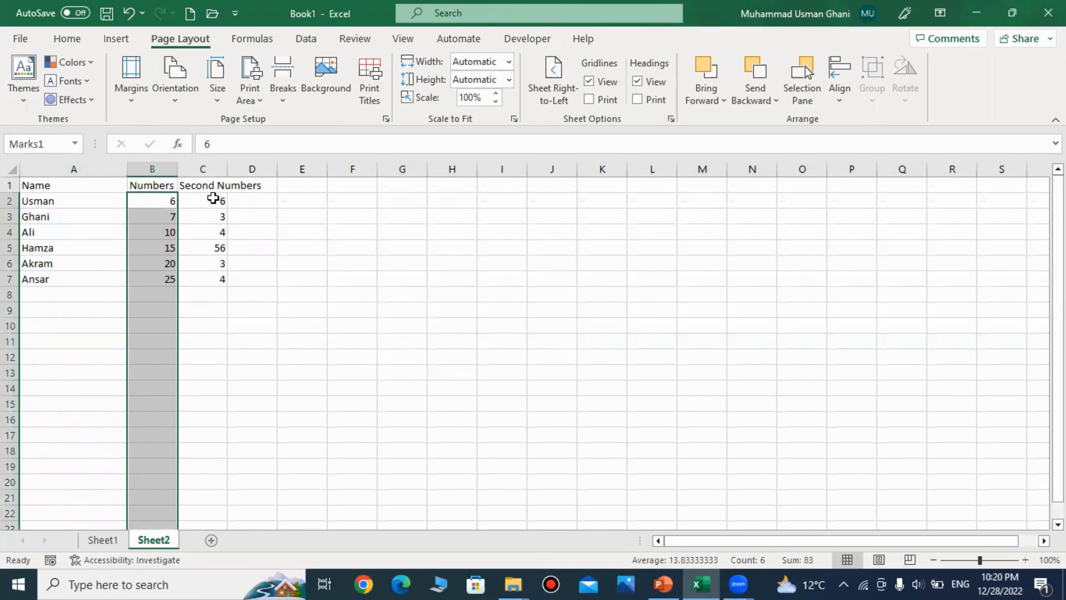
# Select the Second Numbers column cells C2:C30 and define them as a range called Marks2
pyautogui.moveTo(223, 202); pyautogui.dragTo(198, 241)
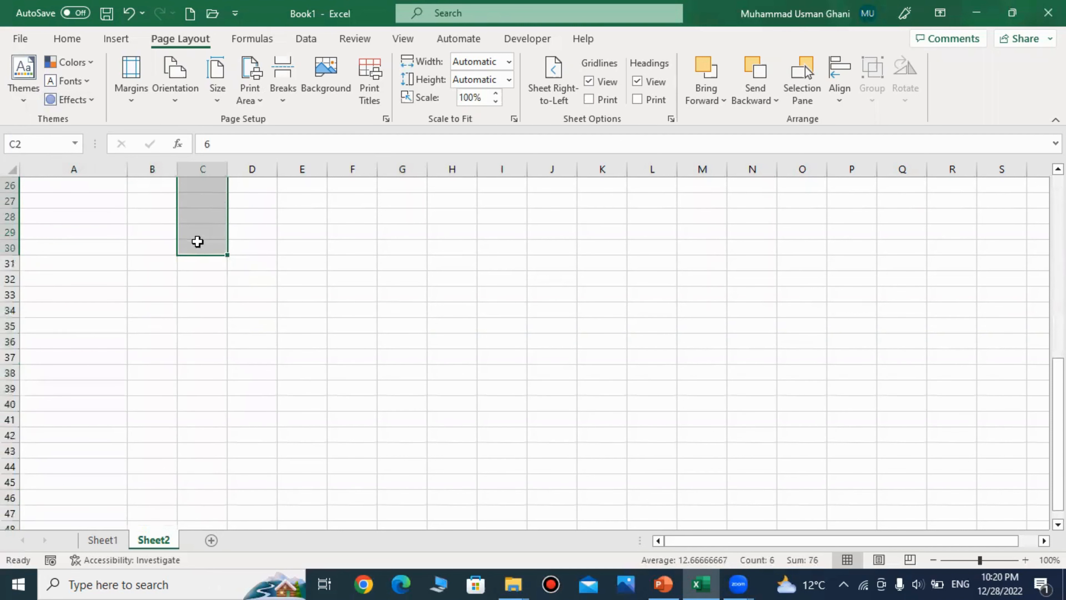
pyautogui.click(29, 144)
pyautogui.write('Marks2')
pyautogui.press('Return')
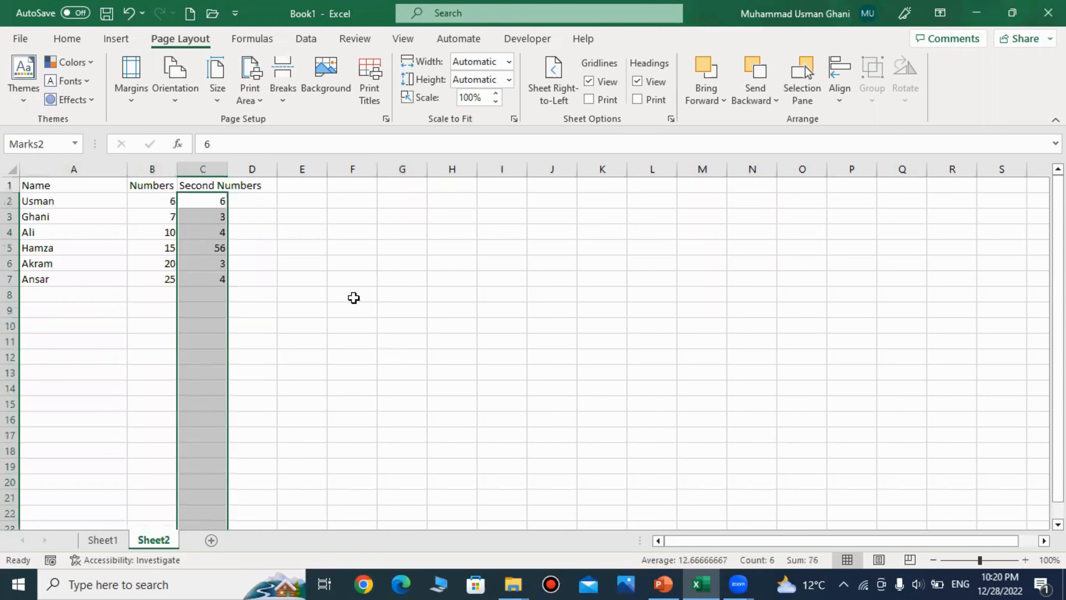
pyautogui.click(354, 309)
pyautogui.click(437, 229)
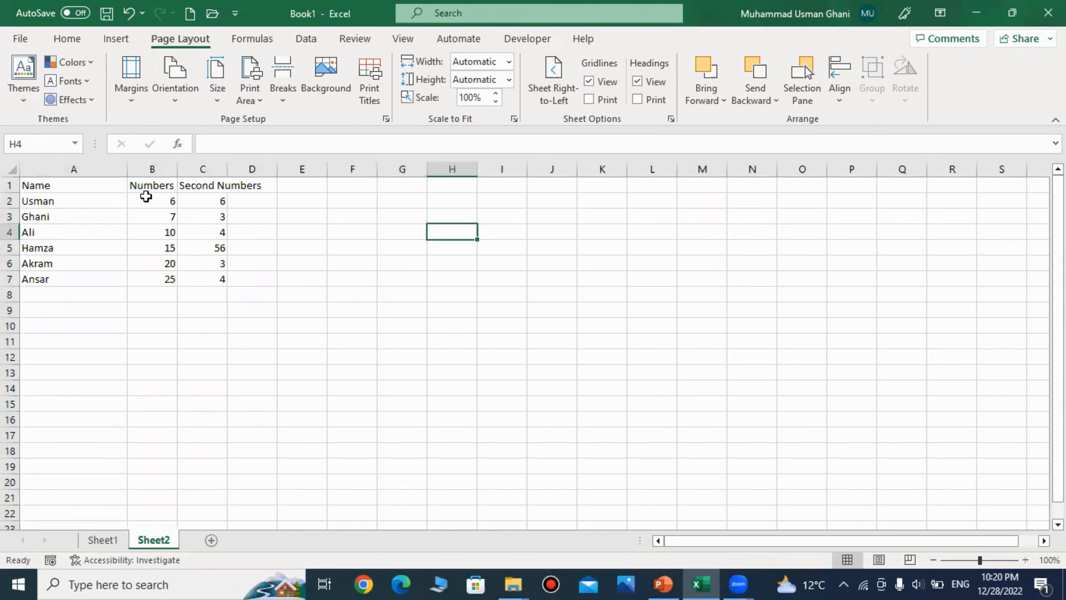
pyautogui.click(404, 248)
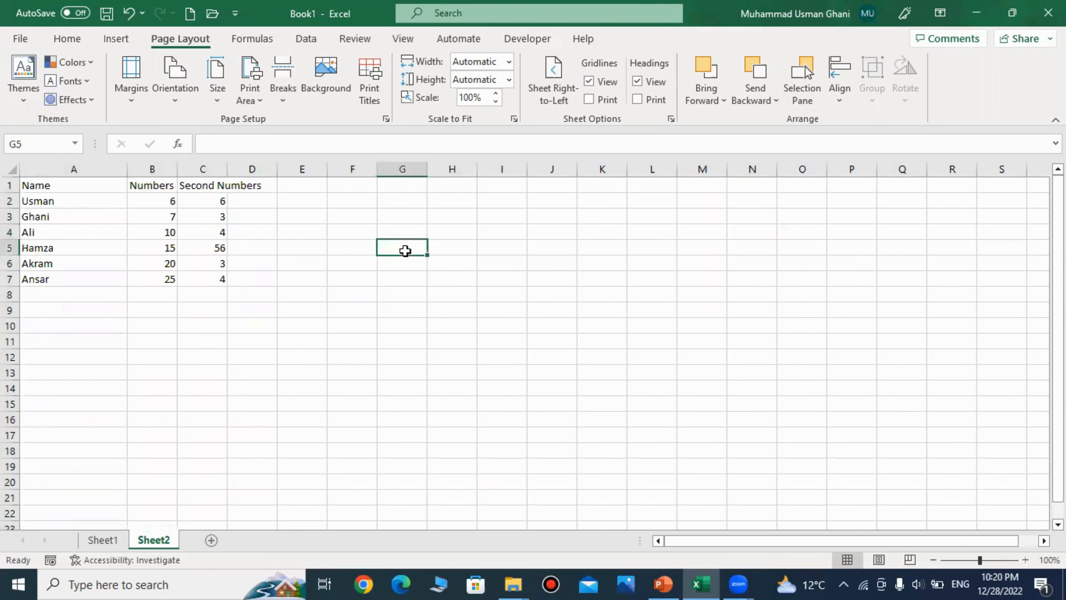
pyautogui.click(178, 200)
pyautogui.click(293, 243)
pyautogui.moveTo(170, 202); pyautogui.dragTo(225, 264)
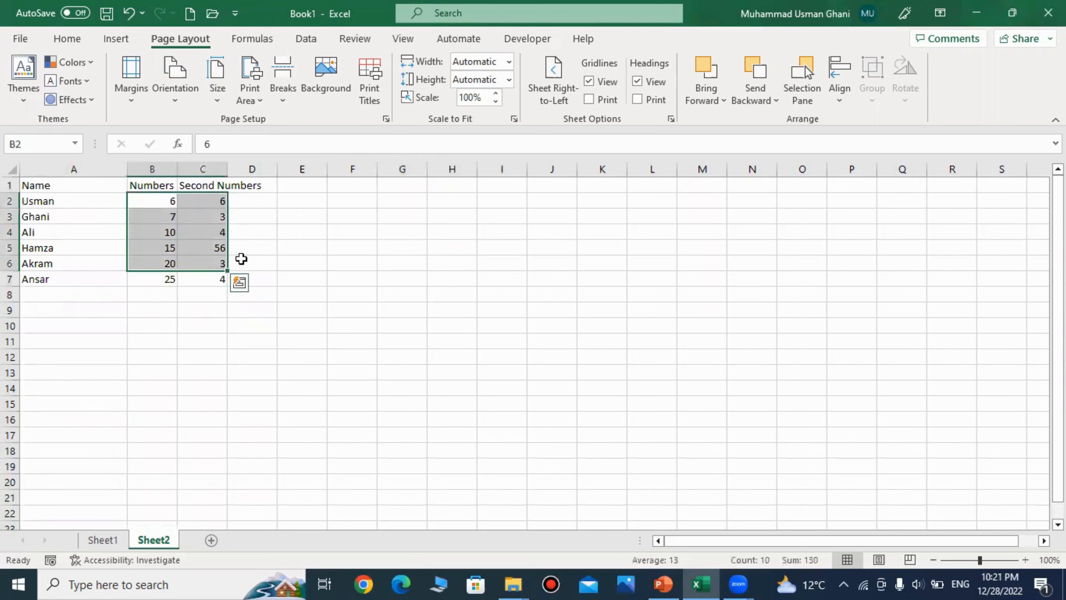
pyautogui.click(241, 259)
pyautogui.moveTo(163, 206); pyautogui.dragTo(170, 265)
pyautogui.click(296, 233)
pyautogui.click(364, 203)
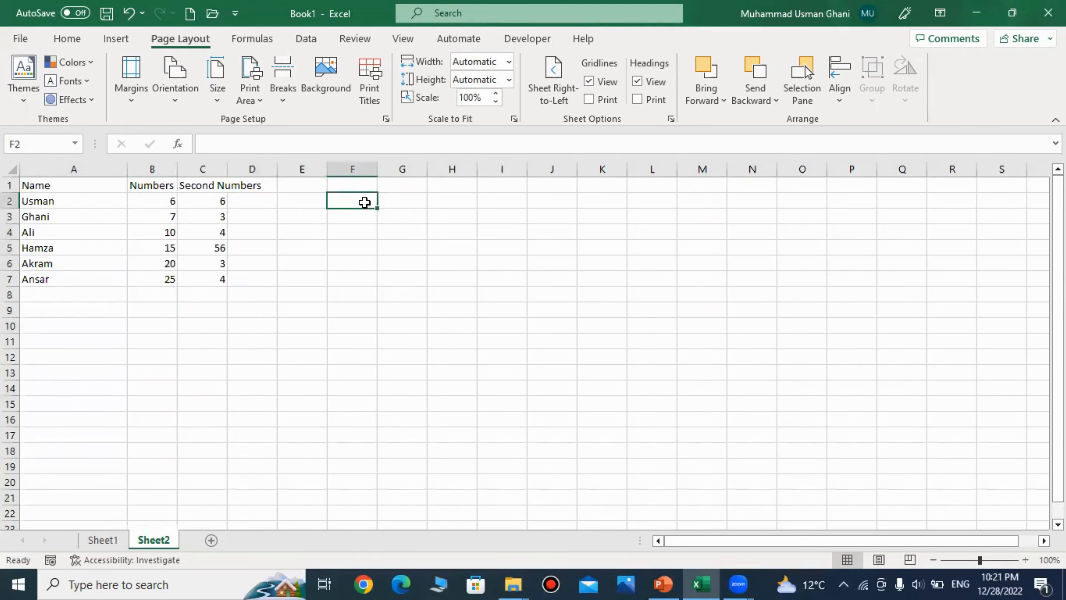
pyautogui.moveTo(172, 201); pyautogui.dragTo(174, 438)
pyautogui.click(138, 284)
pyautogui.click(335, 205)
pyautogui.write('=sum(')
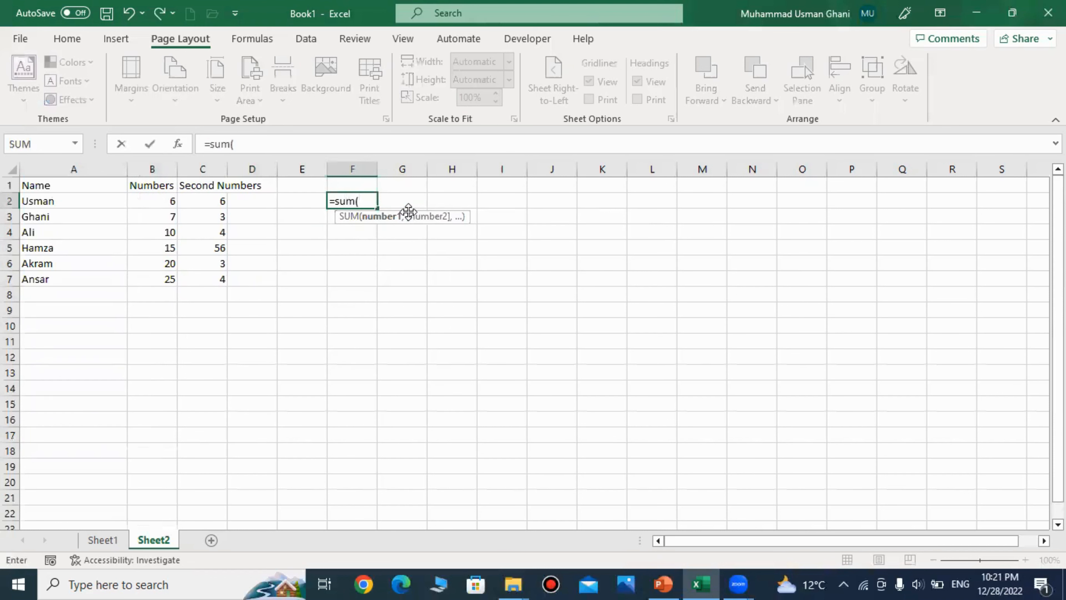
pyautogui.moveTo(163, 205); pyautogui.dragTo(172, 440)
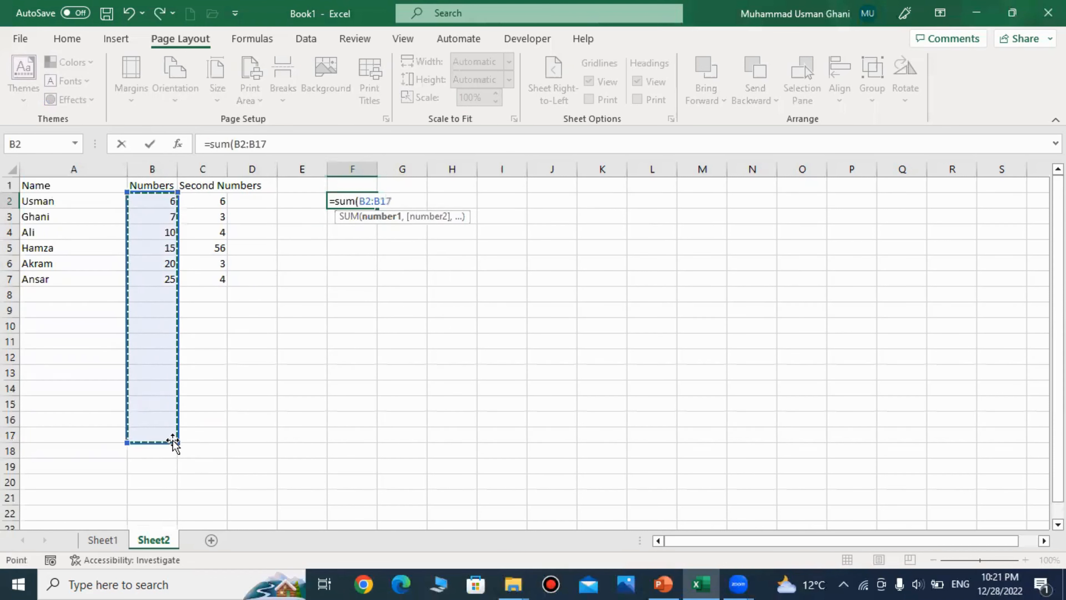
pyautogui.write(')')
pyautogui.press('Escape')
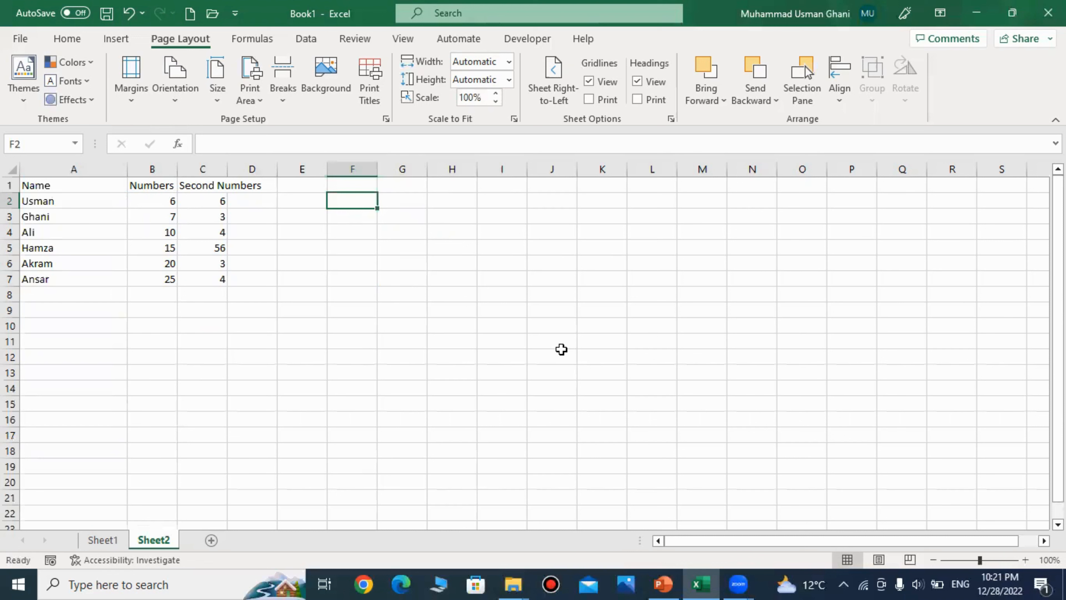
pyautogui.moveTo(160, 201); pyautogui.dragTo(163, 289)
pyautogui.click(147, 200)
pyautogui.click(328, 260)
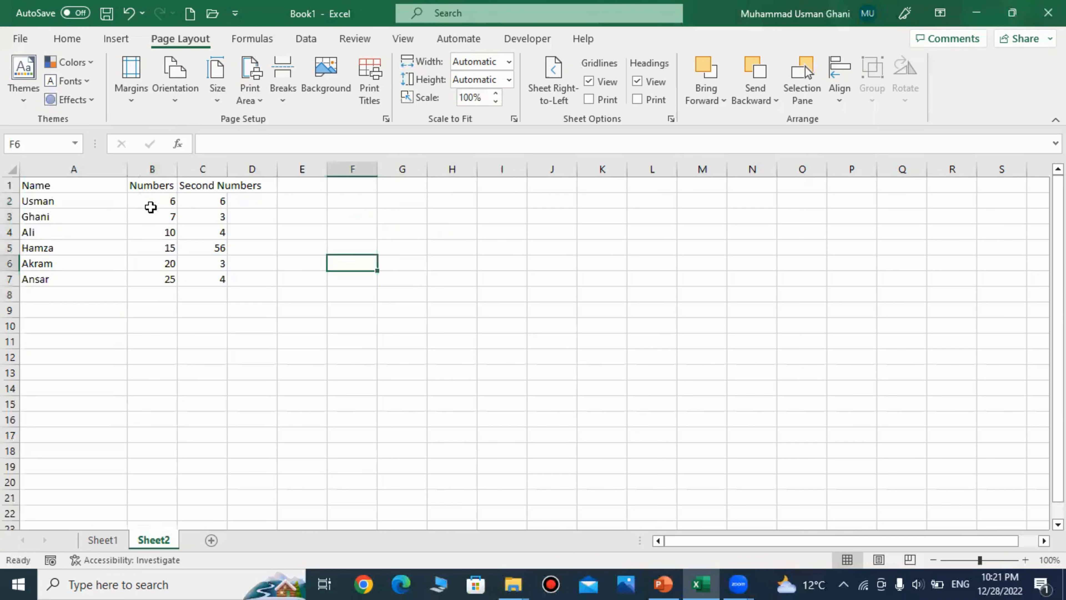
pyautogui.moveTo(151, 206); pyautogui.dragTo(190, 282)
pyautogui.click(282, 258)
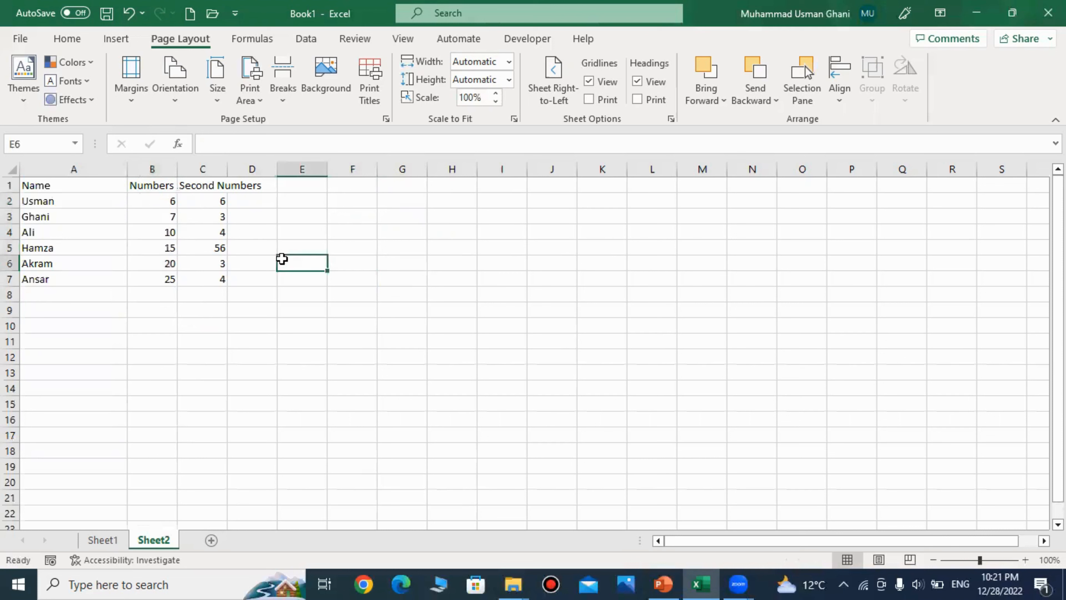
# Enter the formula =SUM(Marks1) in cell F3 and select the cell to check its formula
pyautogui.click(353, 215)
pyautogui.write('=sum')
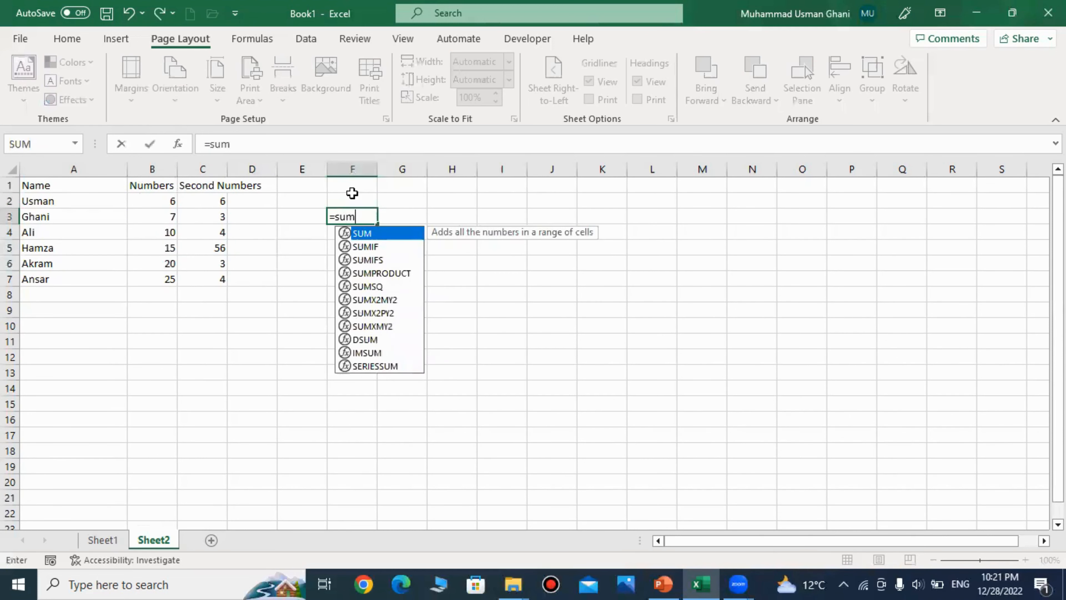
pyautogui.write('(')
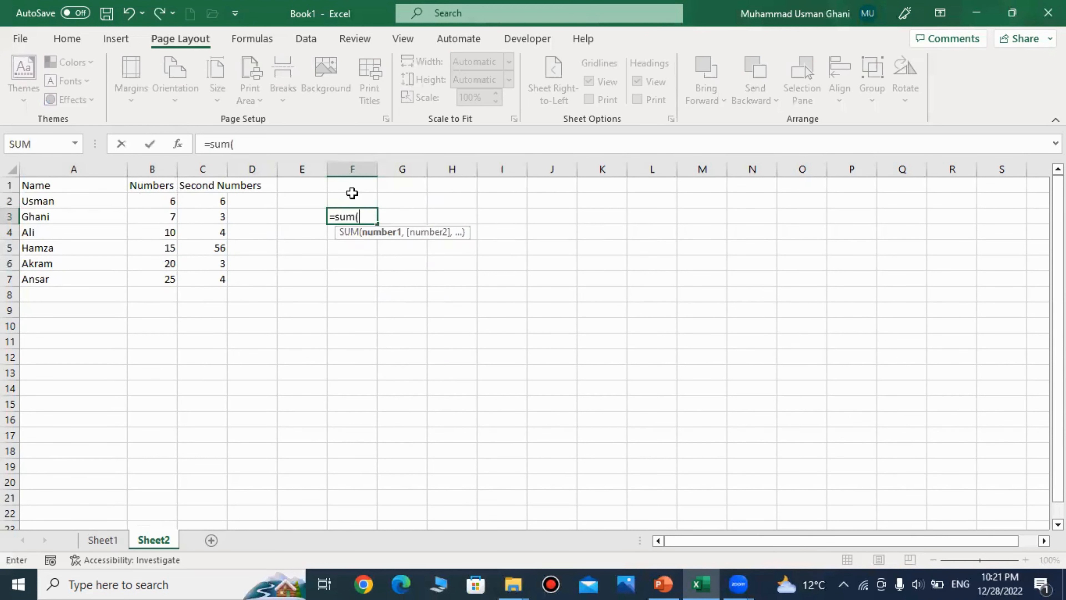
pyautogui.write('marks1')
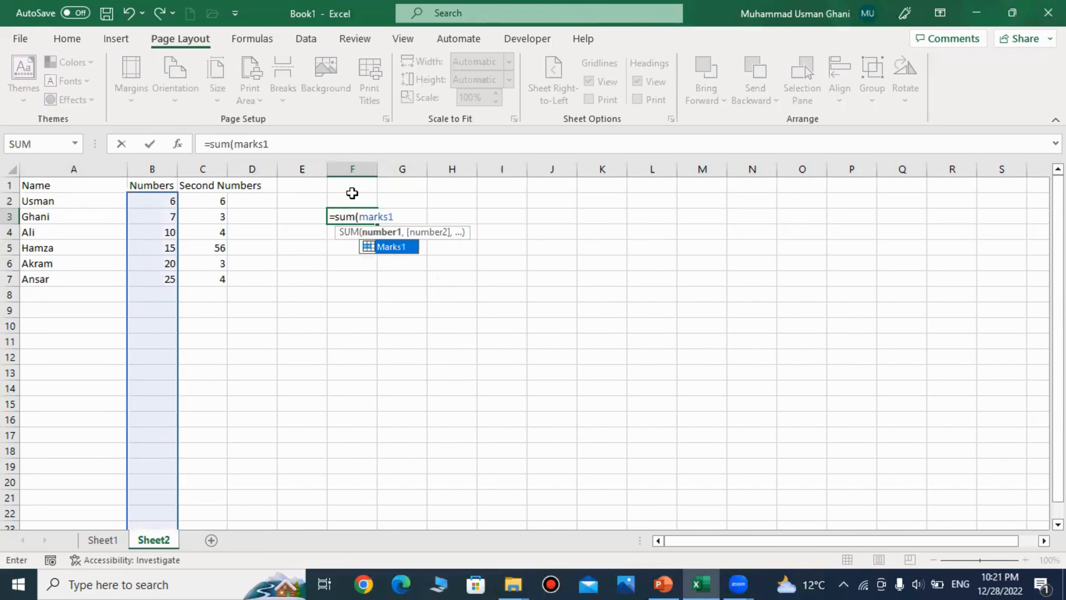
pyautogui.press('Return')
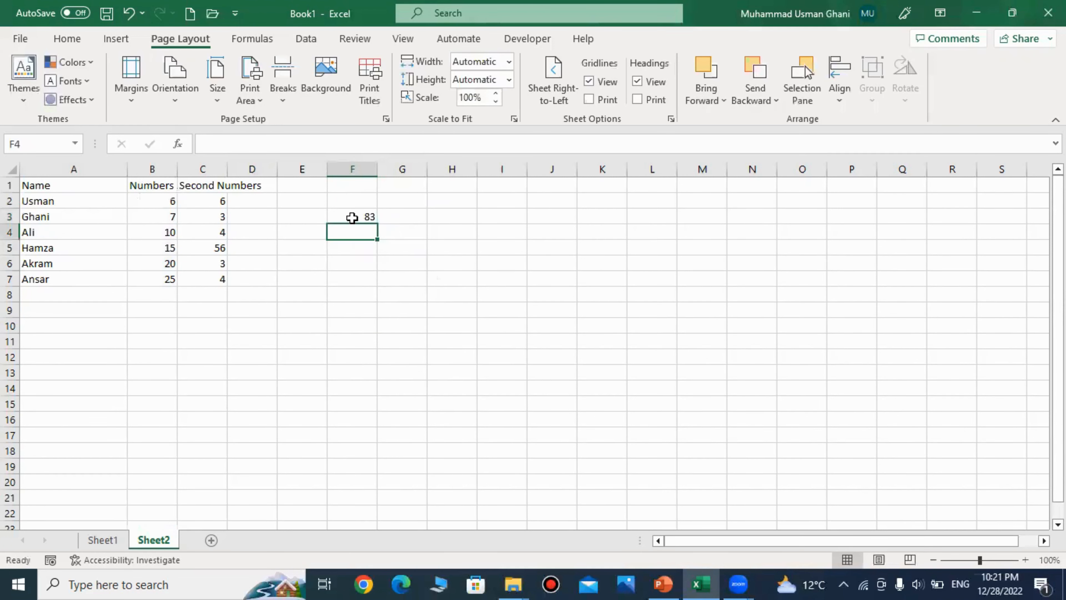
pyautogui.click(174, 206)
pyautogui.click(352, 215)
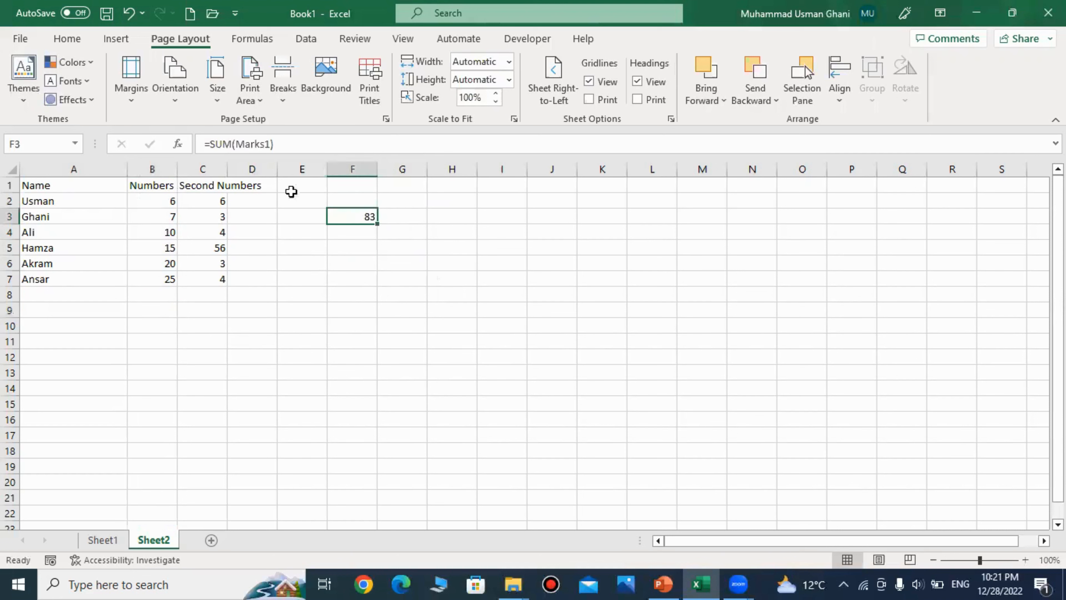
# Extend the Numbers column by filling B8:B17 with 5, 3, 4, 5, 2, 45, 65, 2, 3 and 4
pyautogui.click(142, 294)
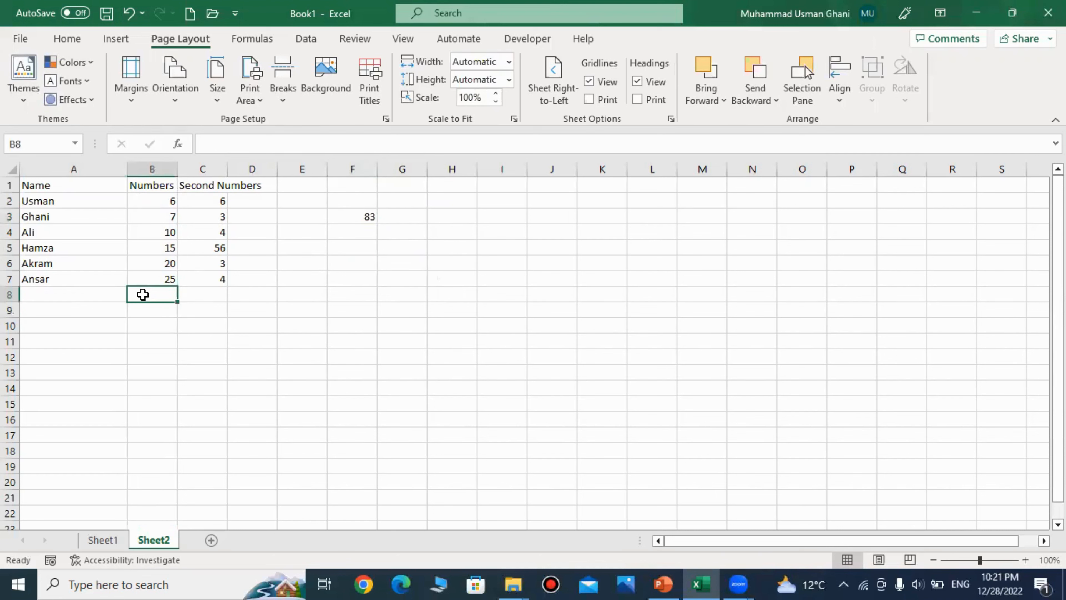
pyautogui.write('5')
pyautogui.press('Return')
pyautogui.write('3')
pyautogui.press('Return')
pyautogui.write('4')
pyautogui.press('Return')
pyautogui.write('5')
pyautogui.press('Return')
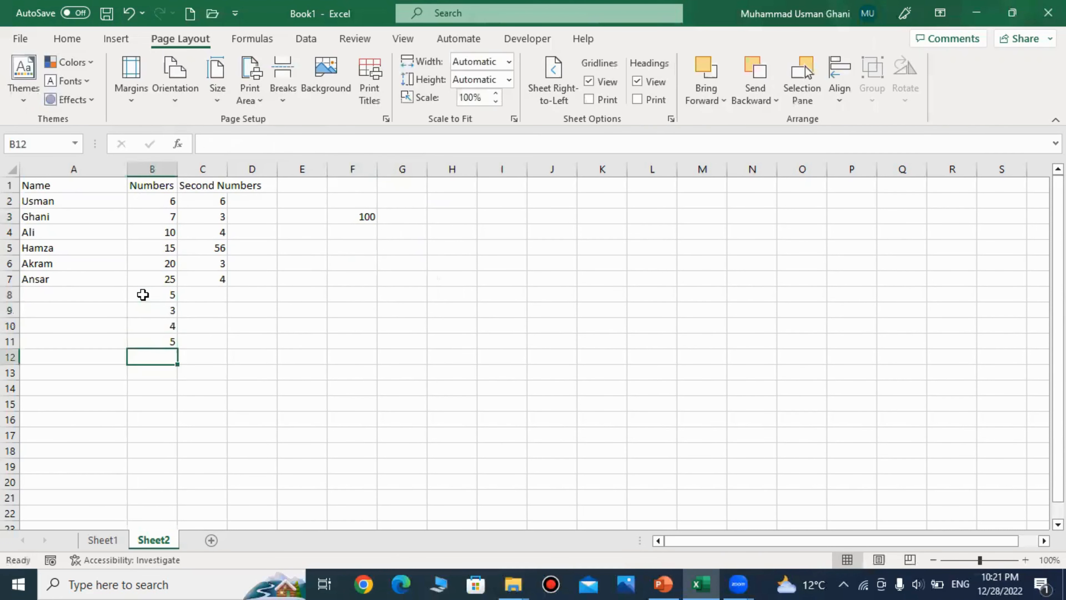
pyautogui.write('2')
pyautogui.press('Return')
pyautogui.write('45')
pyautogui.press('Return')
pyautogui.write('65')
pyautogui.press('Return')
pyautogui.write('2')
pyautogui.press('Return')
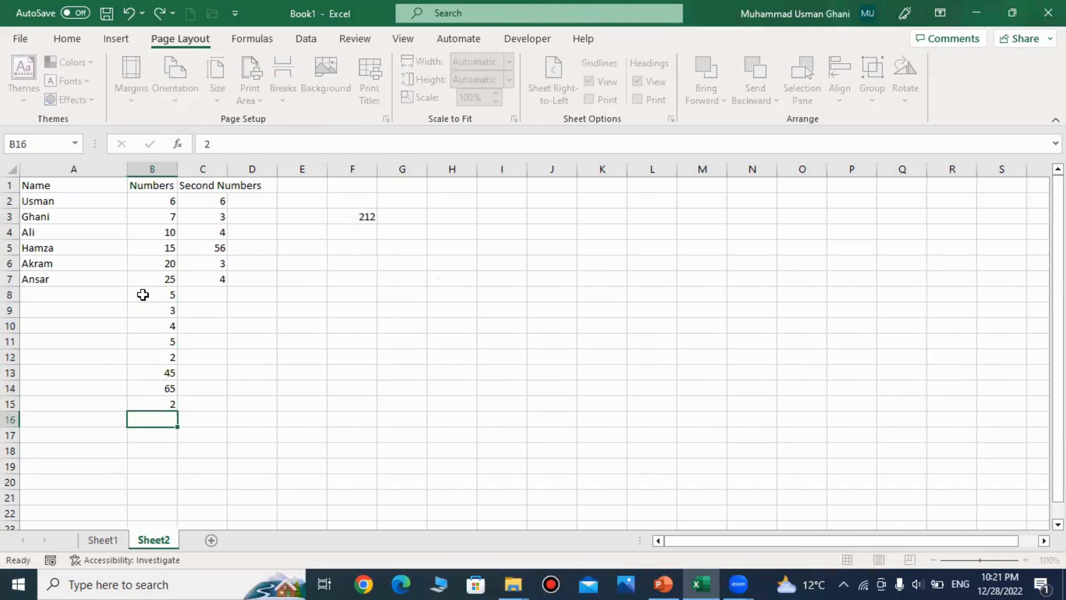
pyautogui.write('3')
pyautogui.press('Return')
pyautogui.write('4')
pyautogui.press('Return')
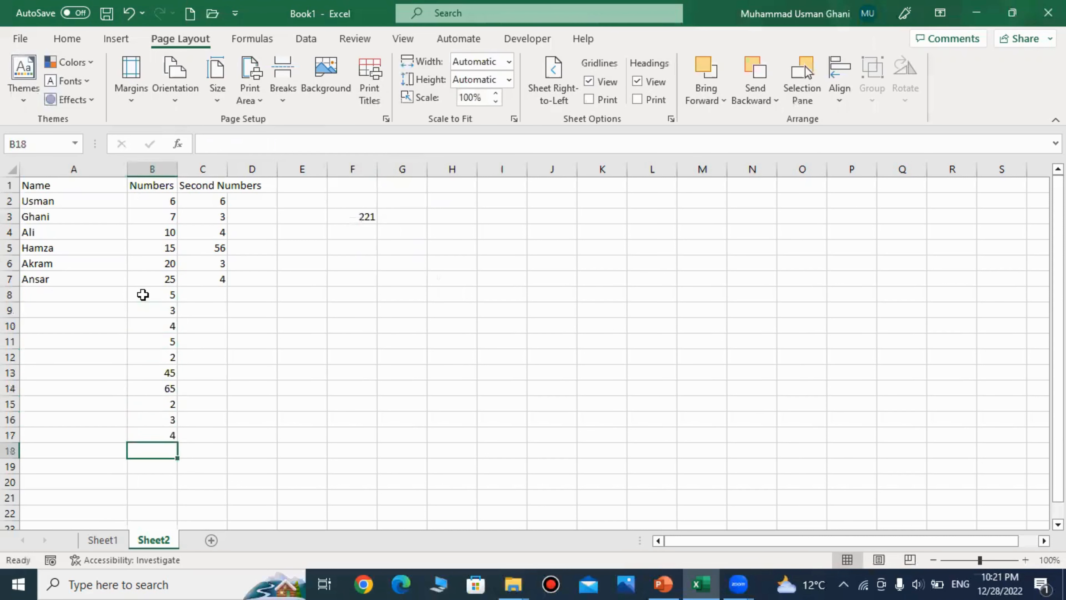
# Examine the formula and total in F3 against the extended Numbers column
pyautogui.click(369, 217)
pyautogui.click(152, 449)
pyautogui.click(363, 217)
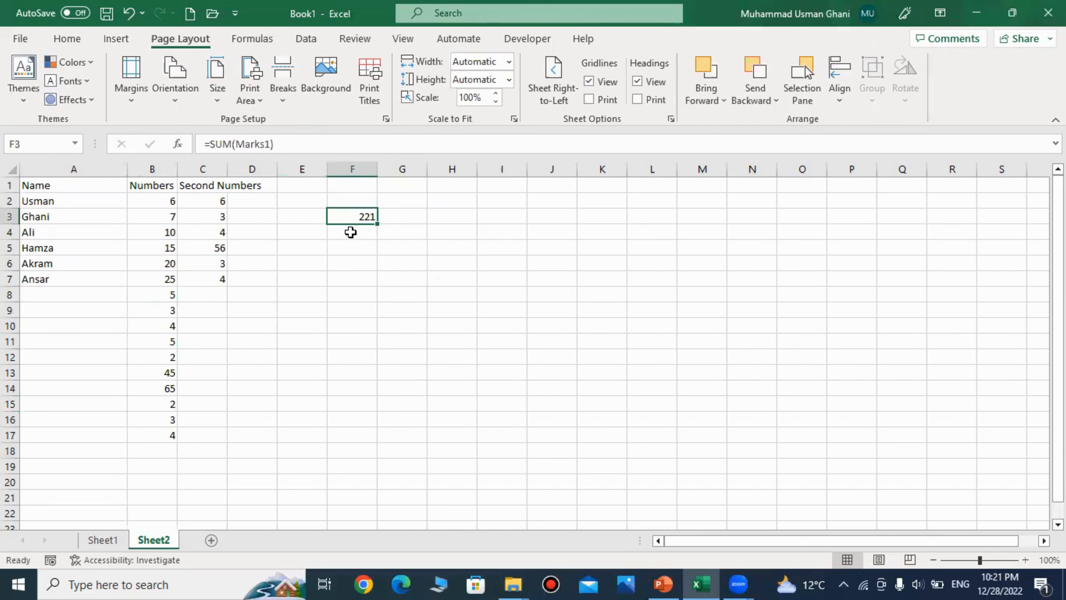
pyautogui.click(349, 251)
pyautogui.click(357, 217)
pyautogui.click(365, 276)
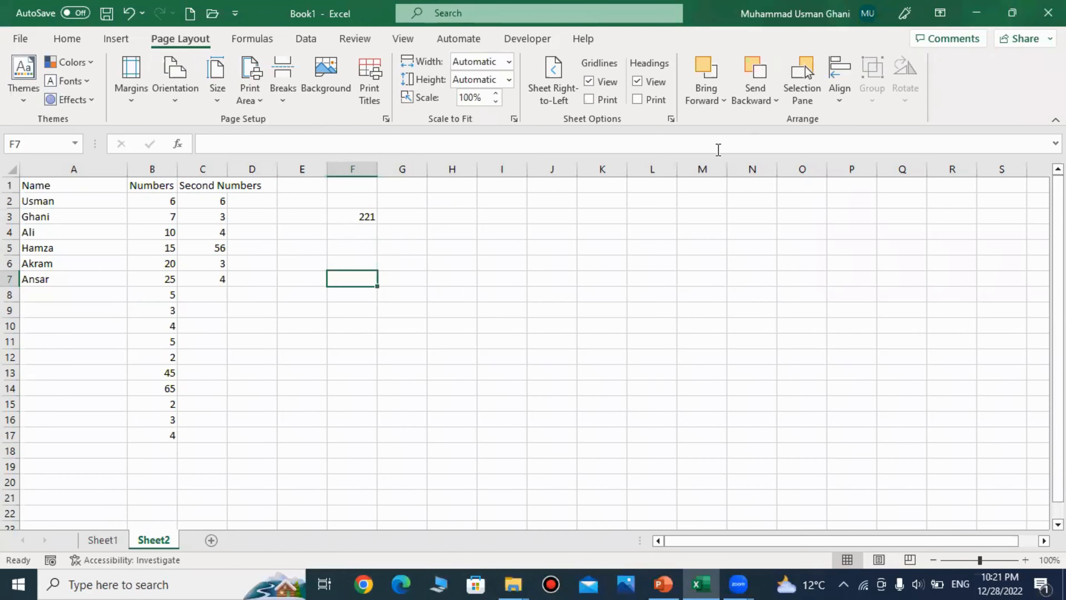
pyautogui.click(275, 230)
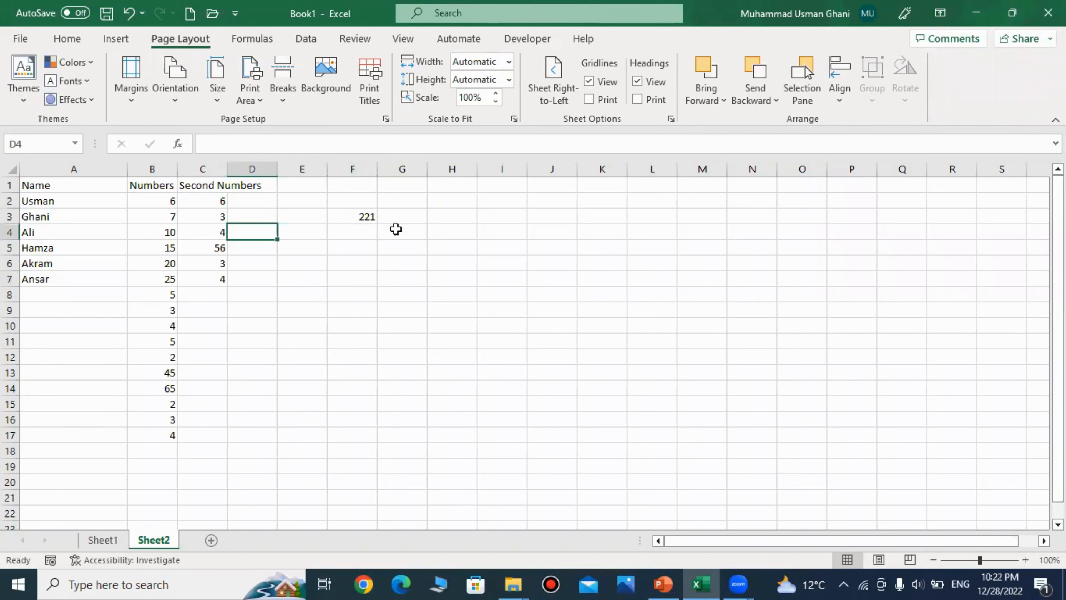
pyautogui.click(361, 217)
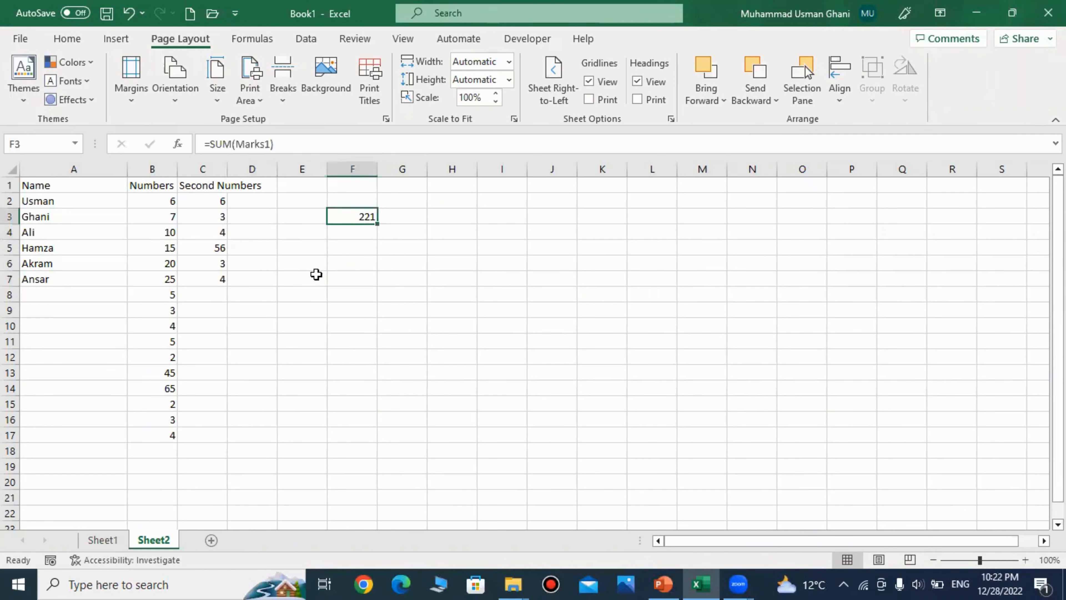
pyautogui.click(393, 276)
pyautogui.click(365, 218)
pyautogui.doubleClick(364, 219)
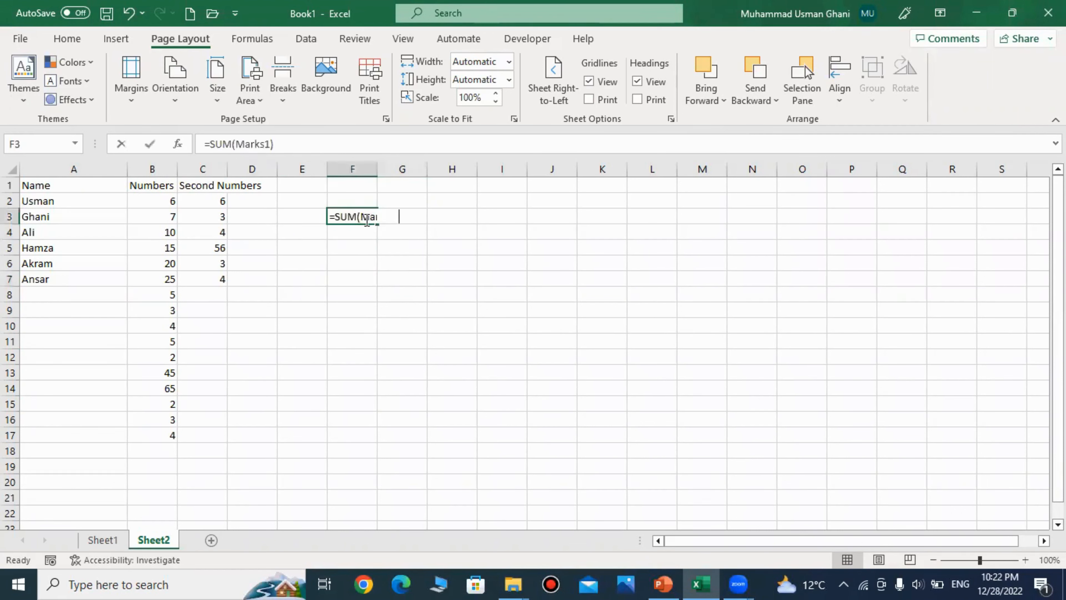
pyautogui.press('Escape')
# Try to replace the formula in F3 with a sum of the Second Numbers cells C2:C20
pyautogui.write('=sum')
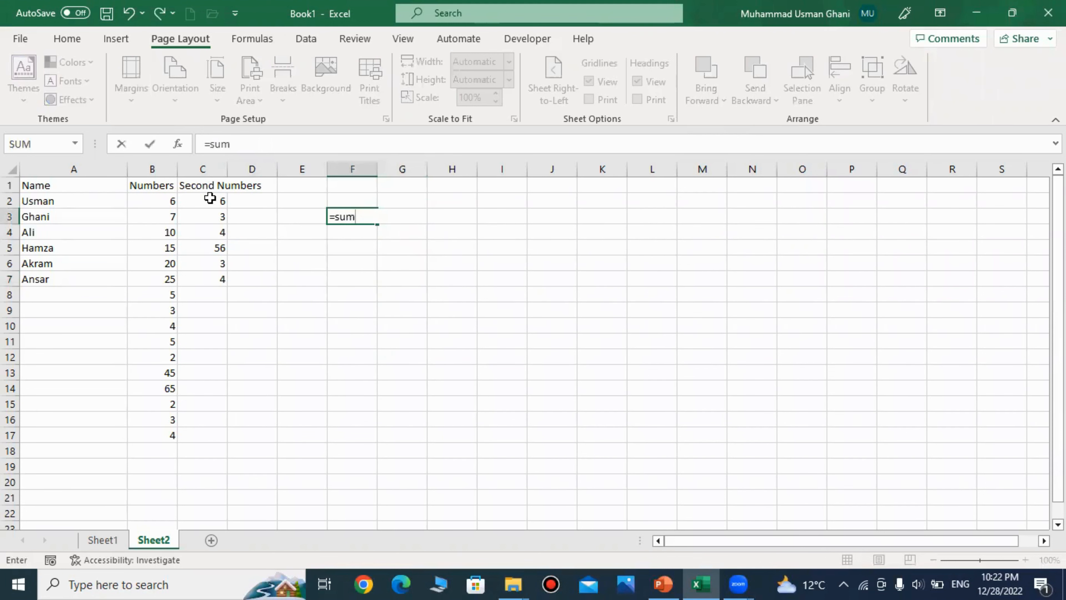
pyautogui.moveTo(210, 199); pyautogui.dragTo(210, 418)
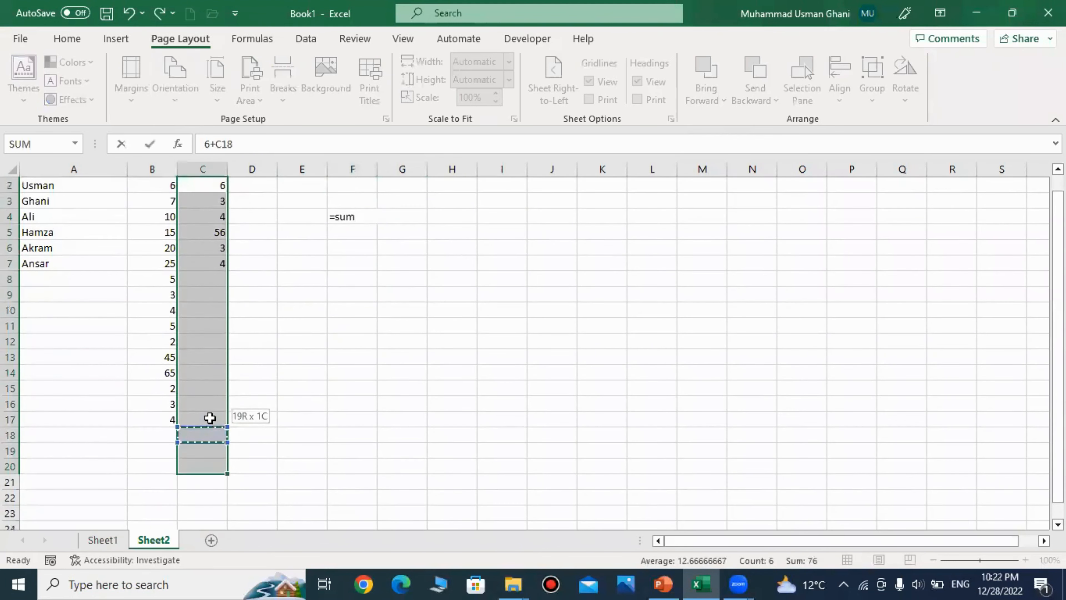
pyautogui.press('Return')
pyautogui.press('Up')
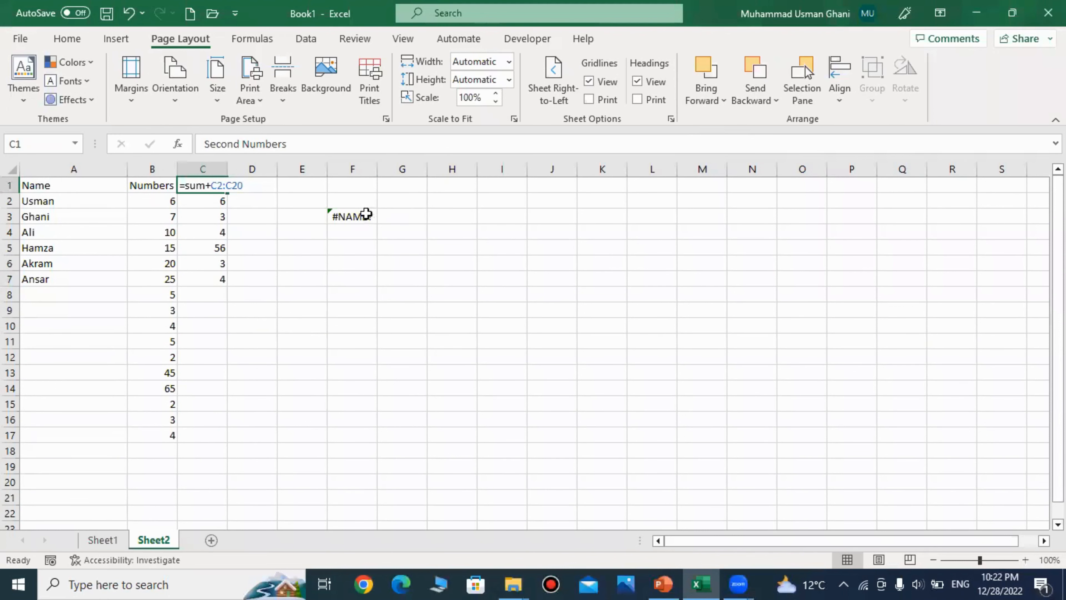
# Enter the formula =SUM(Marks2) in cell F3
pyautogui.click(348, 217)
pyautogui.write('=sum(markk')
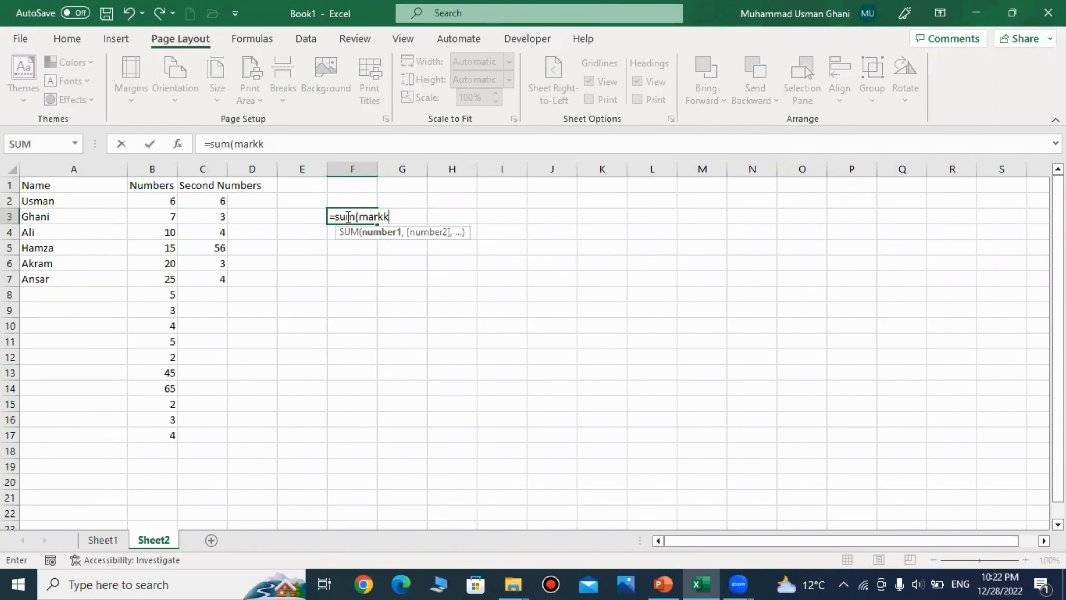
pyautogui.press('BackSpace')
pyautogui.write('s')
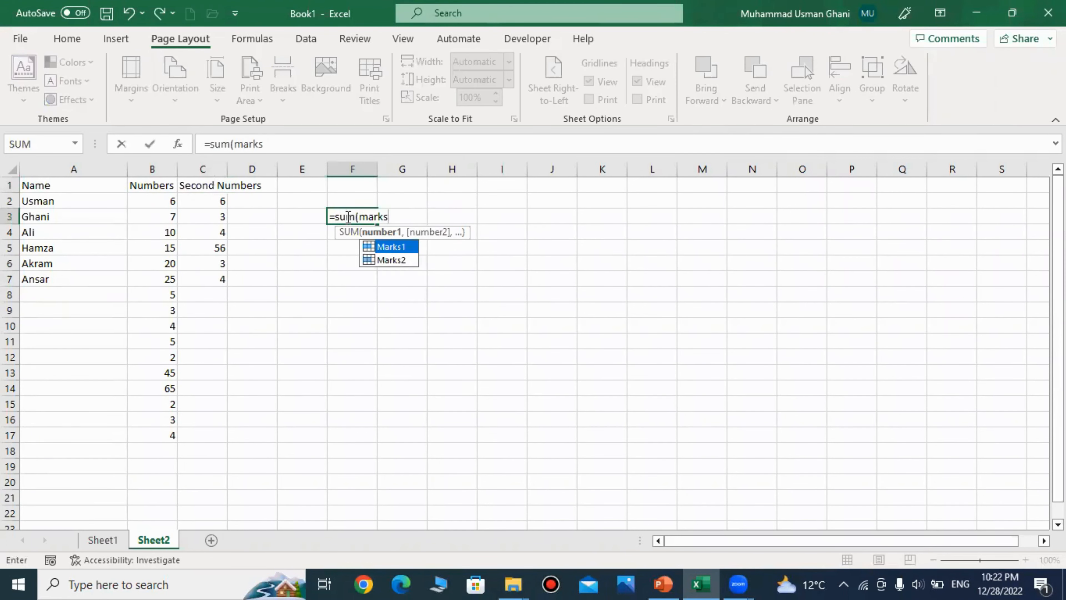
pyautogui.write('2)')
pyautogui.press('Return')
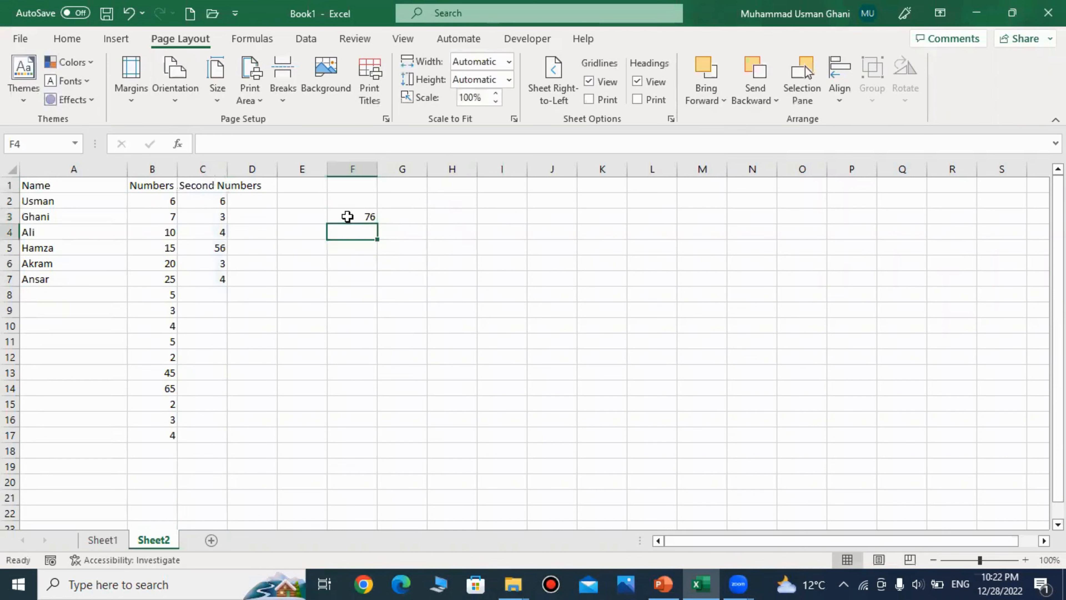
# Extend the Second Numbers column by filling C8:C15 with 5, 6, 5, 3, 4, 5, 3 and 4
pyautogui.click(215, 295)
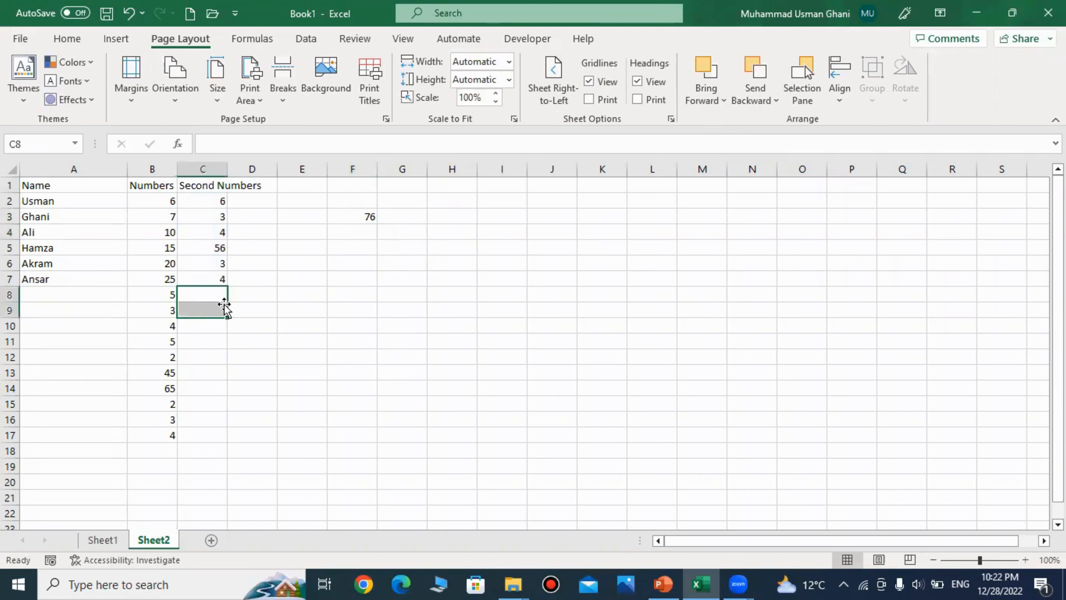
pyautogui.write('5')
pyautogui.press('Return')
pyautogui.write('6')
pyautogui.press('Return')
pyautogui.write('5')
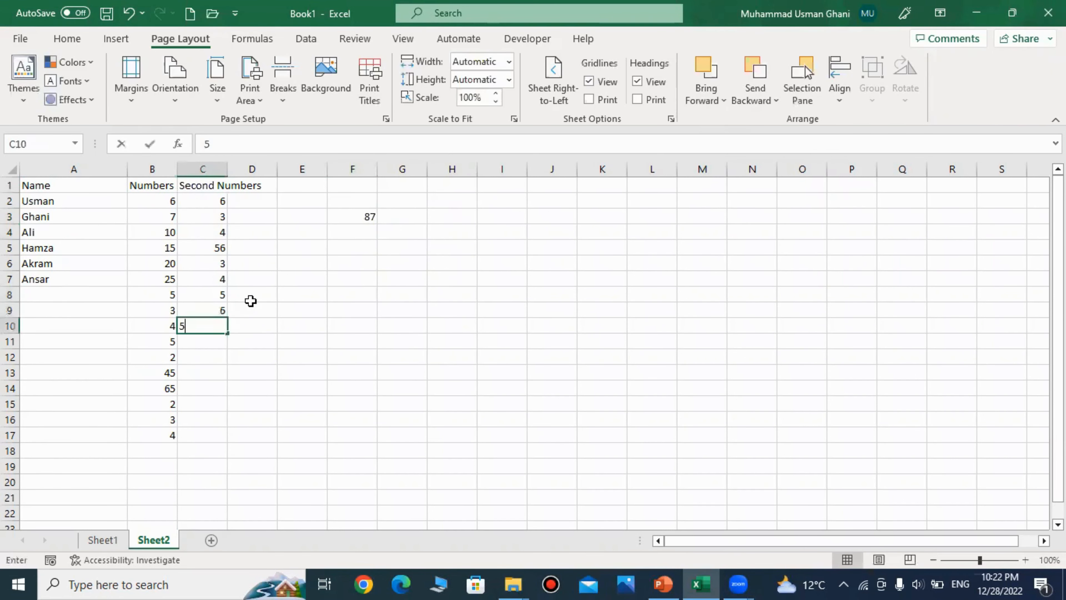
pyautogui.press('Return')
pyautogui.write('3')
pyautogui.press('Return')
pyautogui.write('4')
pyautogui.press('Return')
pyautogui.write('5')
pyautogui.press('Return')
pyautogui.write('3')
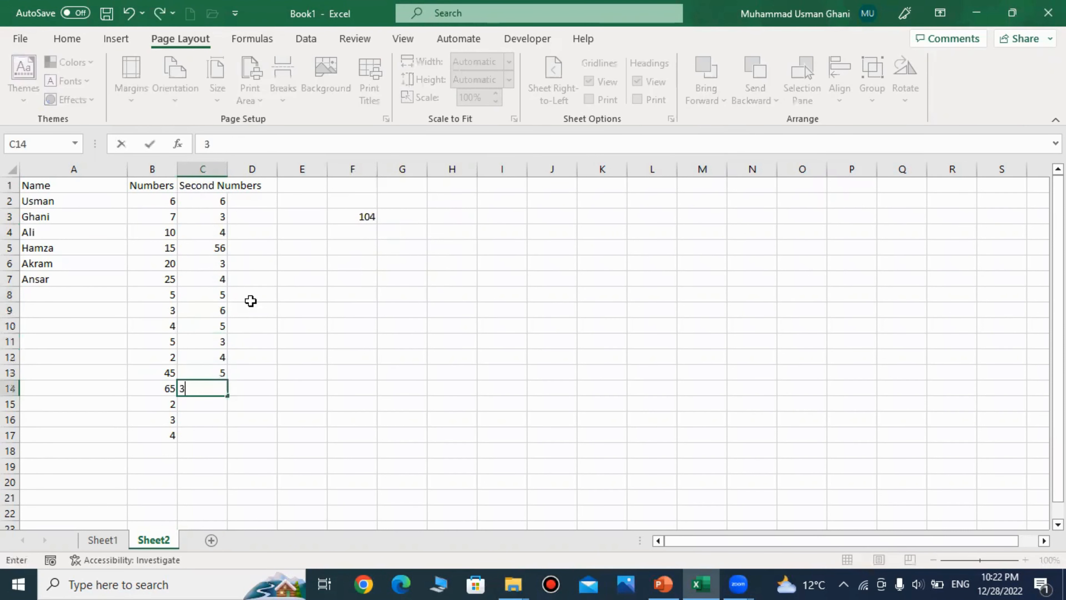
pyautogui.press('Return')
pyautogui.write('4')
pyautogui.press('Return')
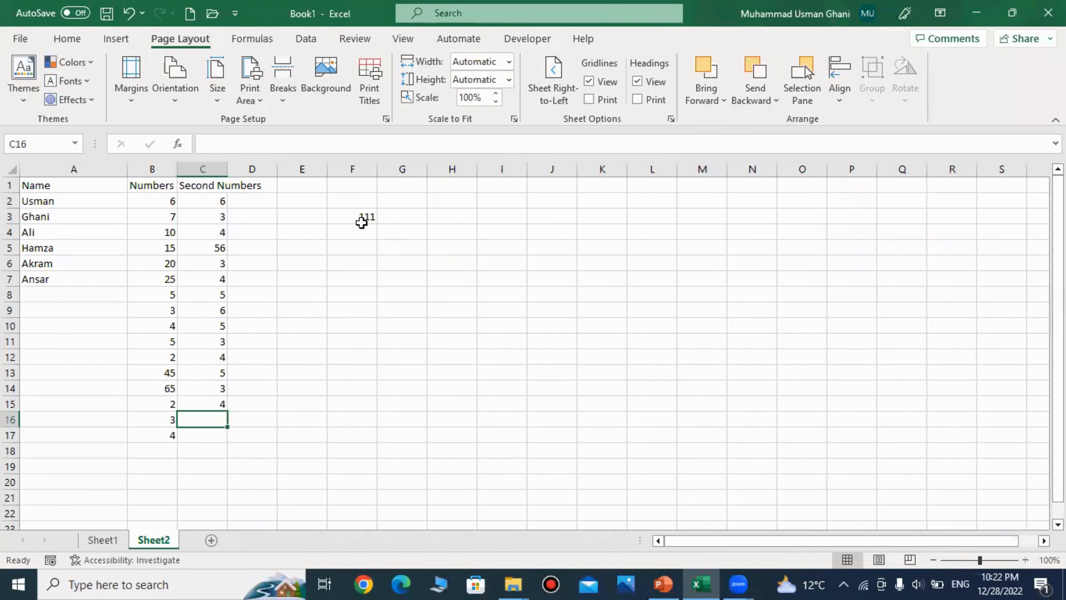
# Examine the Marks2 range and the formula in F3 against the values in the Numbers and Second Numbers columns
pyautogui.moveTo(218, 197)
pyautogui.mouseDown()
pyautogui.moveTo(210, 581)
pyautogui.moveTo(175, 185)
pyautogui.moveTo(174, 214)
pyautogui.moveTo(197, 209)
pyautogui.moveTo(221, 105)
pyautogui.moveTo(199, 240)
pyautogui.moveTo(212, 185)
pyautogui.moveTo(209, 197)
pyautogui.mouseUp()
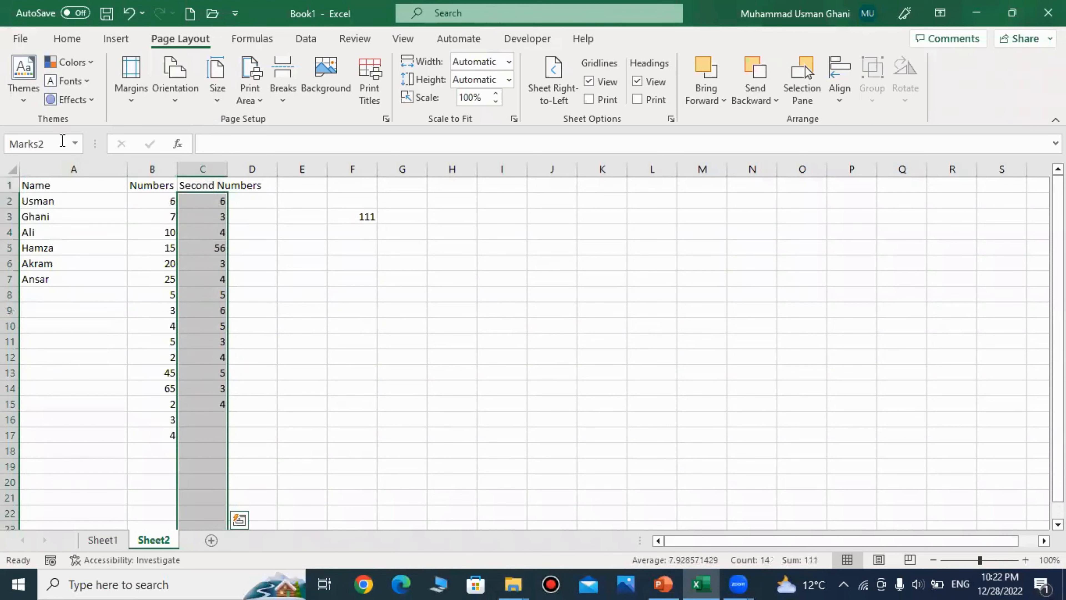
pyautogui.click(496, 306)
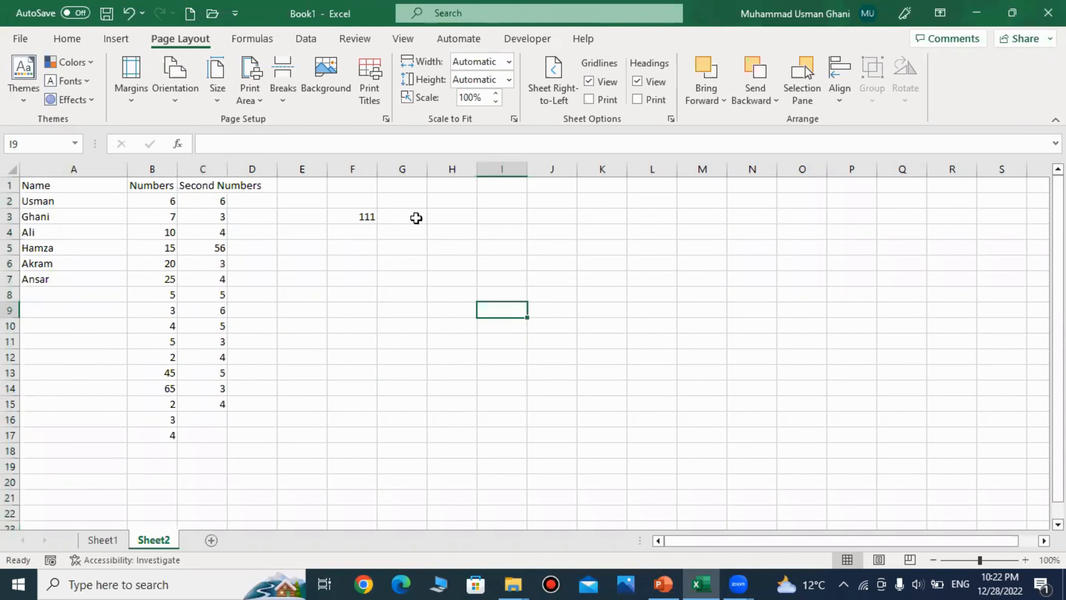
pyautogui.click(354, 231)
pyautogui.click(352, 219)
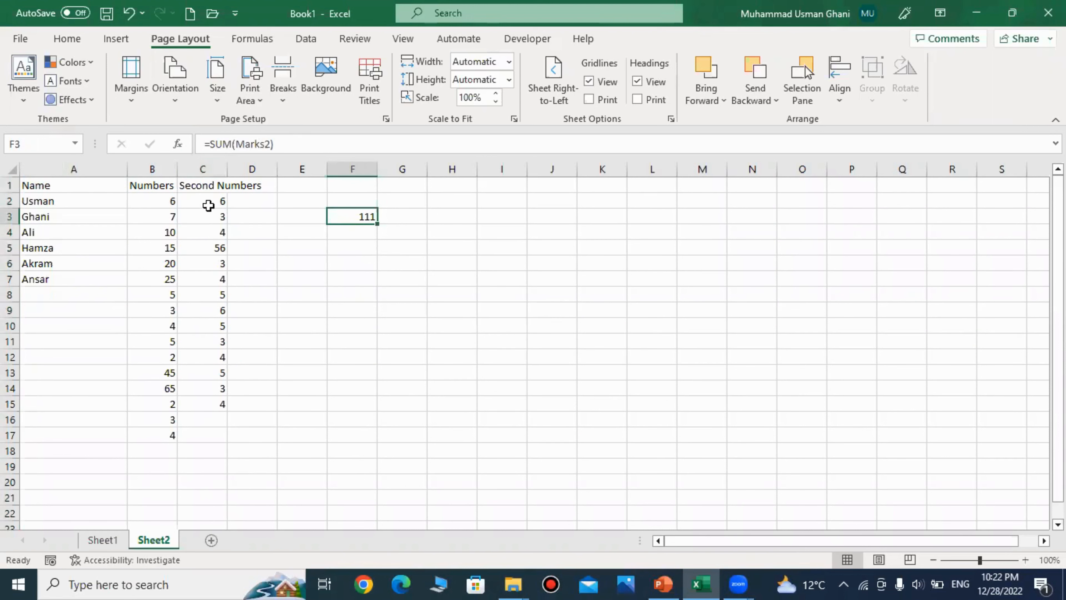
pyautogui.moveTo(212, 207); pyautogui.dragTo(222, 423)
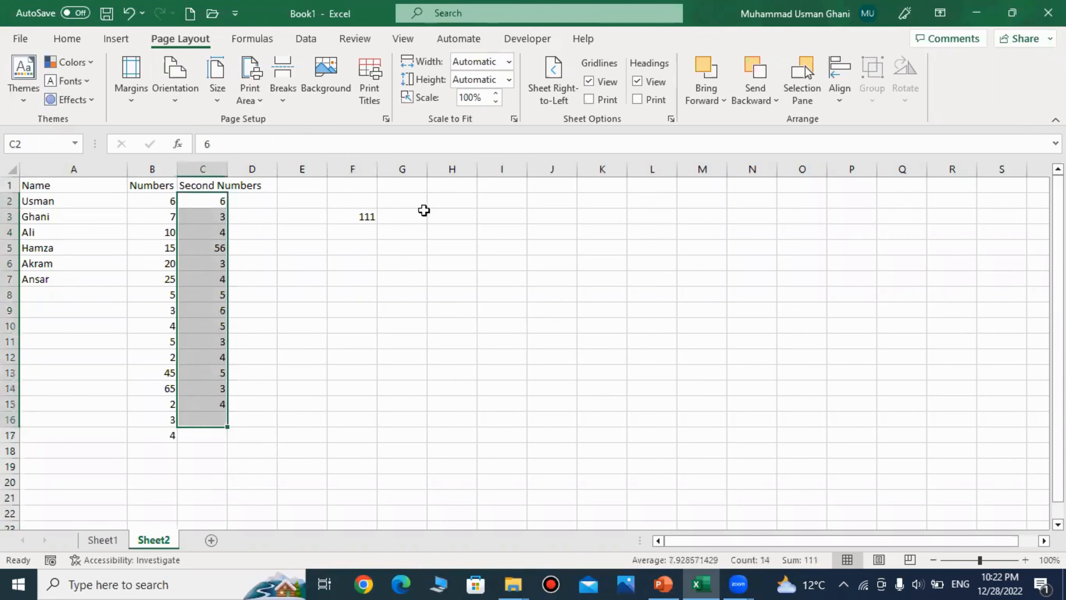
pyautogui.click(363, 213)
pyautogui.click(302, 263)
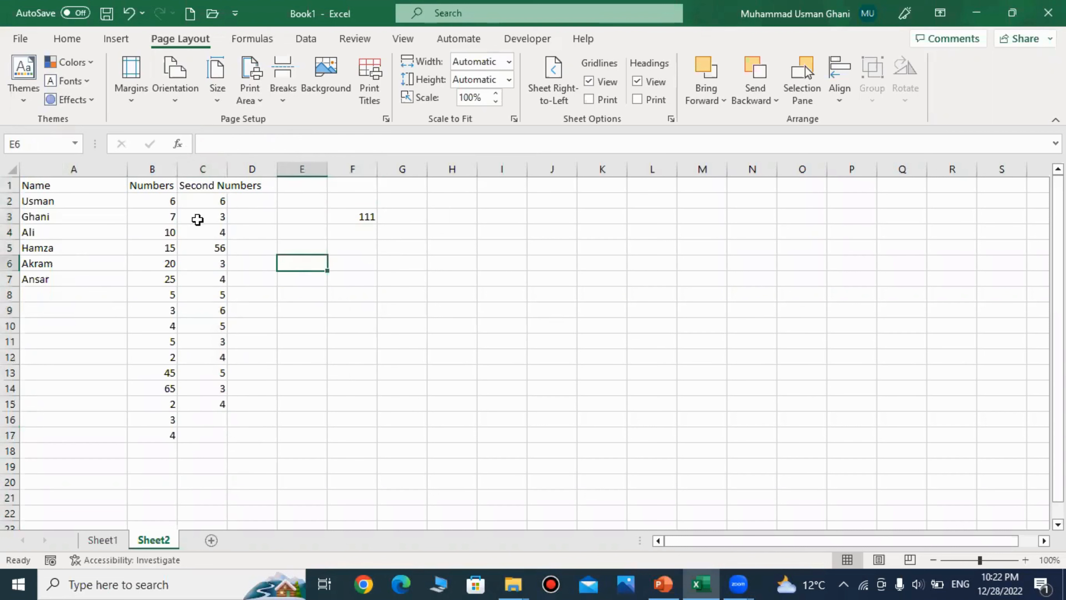
pyautogui.moveTo(166, 201); pyautogui.dragTo(170, 357)
pyautogui.moveTo(218, 201); pyautogui.dragTo(220, 389)
pyautogui.click(375, 289)
# Replace the formula in F3 with =SUM(Marks1,Marks2) and select the cell to check its formula
pyautogui.click(355, 214)
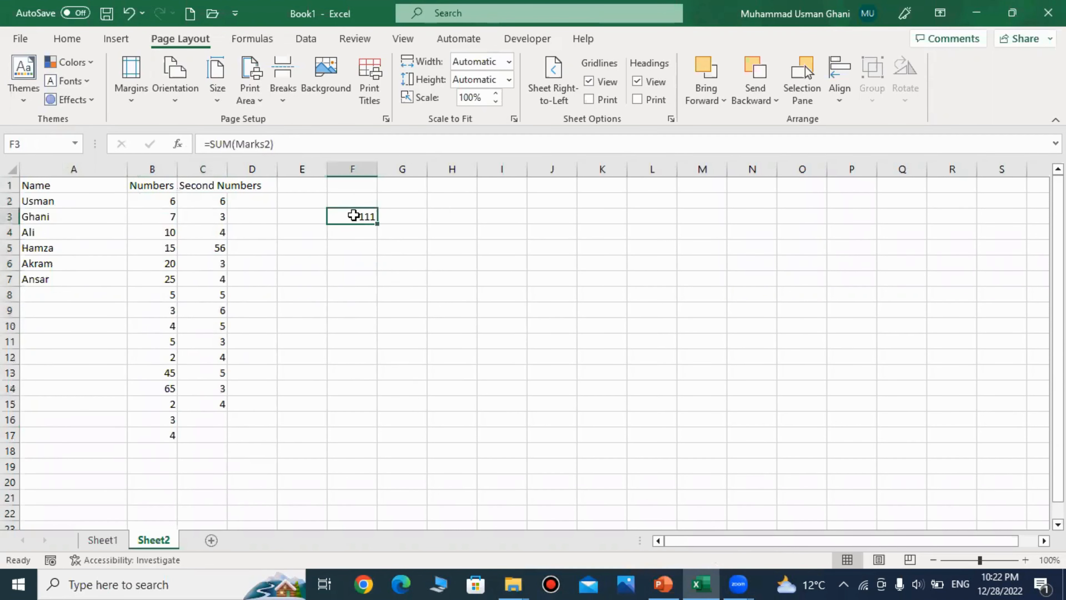
pyautogui.press('Delete')
pyautogui.write('=')
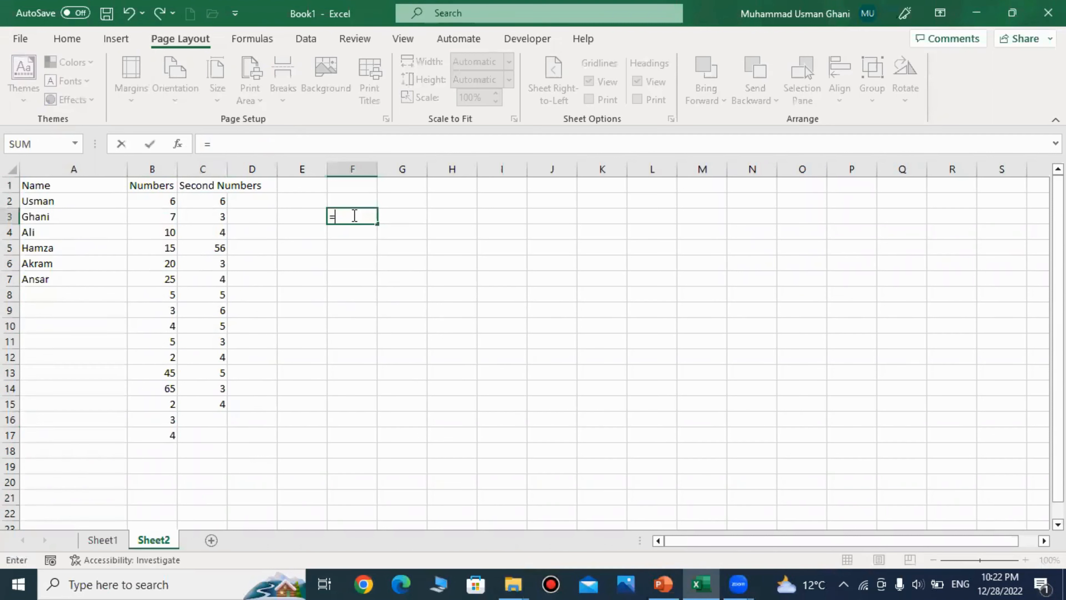
pyautogui.write('sum(')
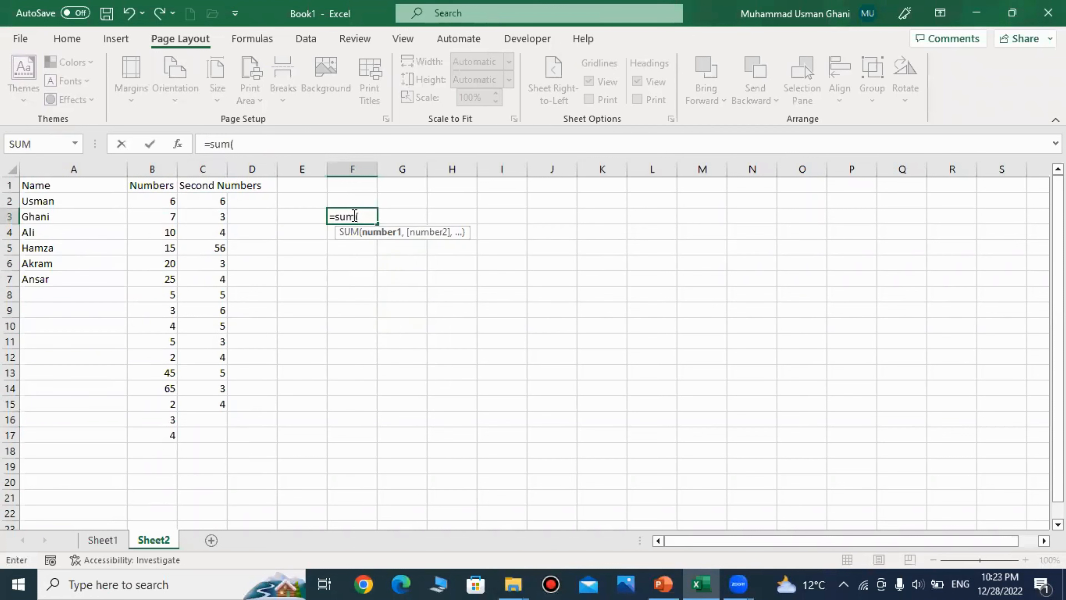
pyautogui.write('marks1')
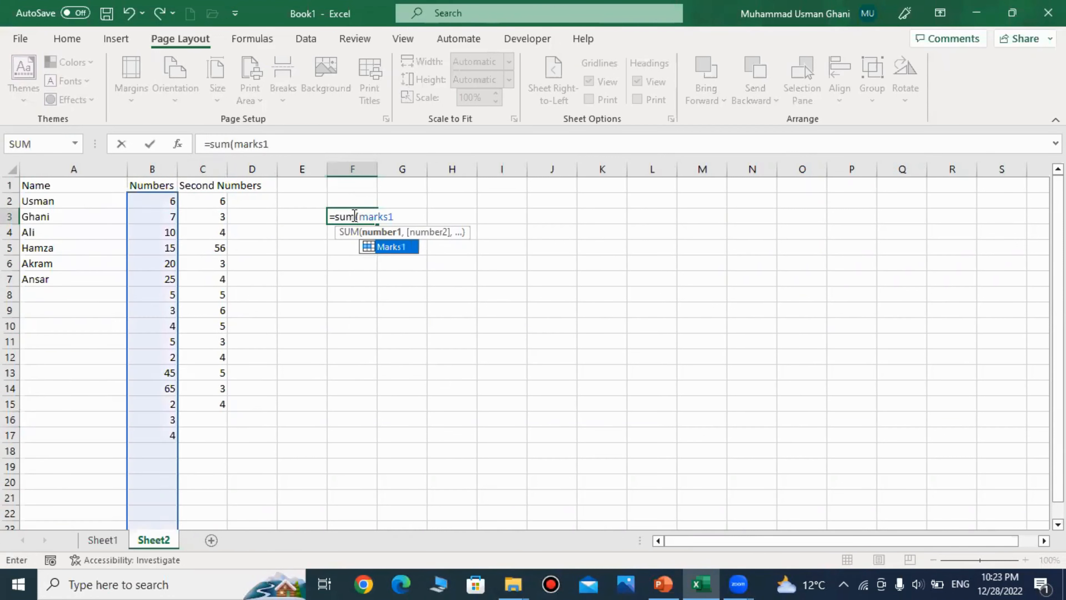
pyautogui.write(',marks')
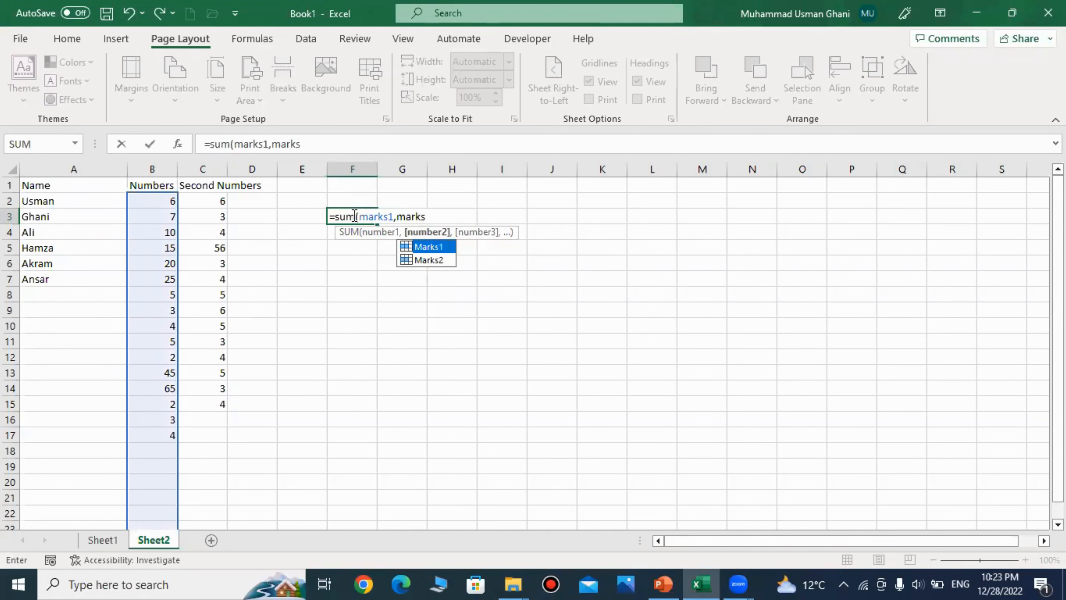
pyautogui.write('2)')
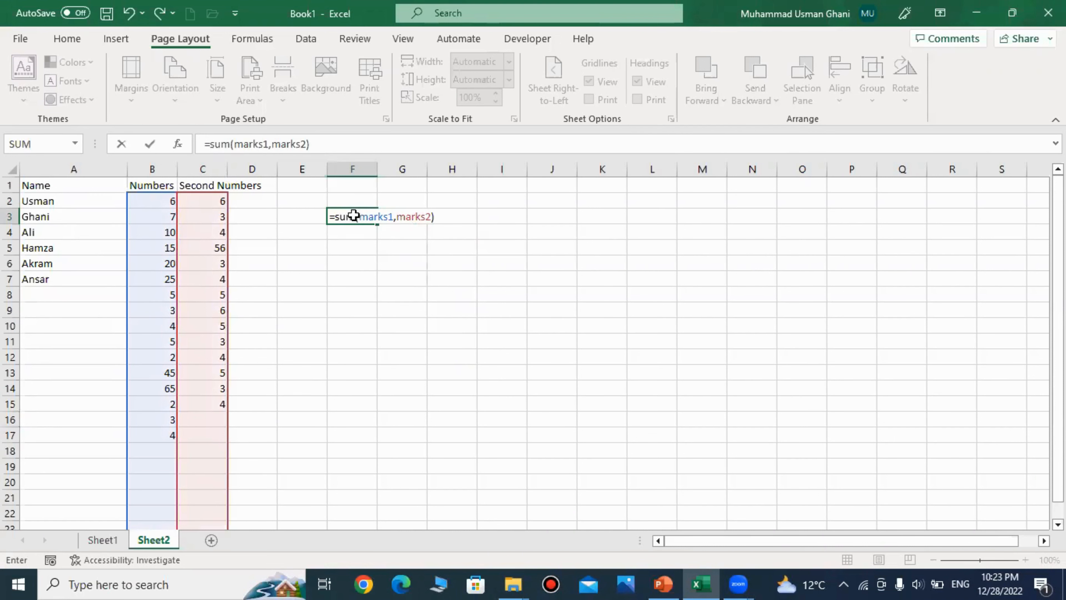
pyautogui.press('Return')
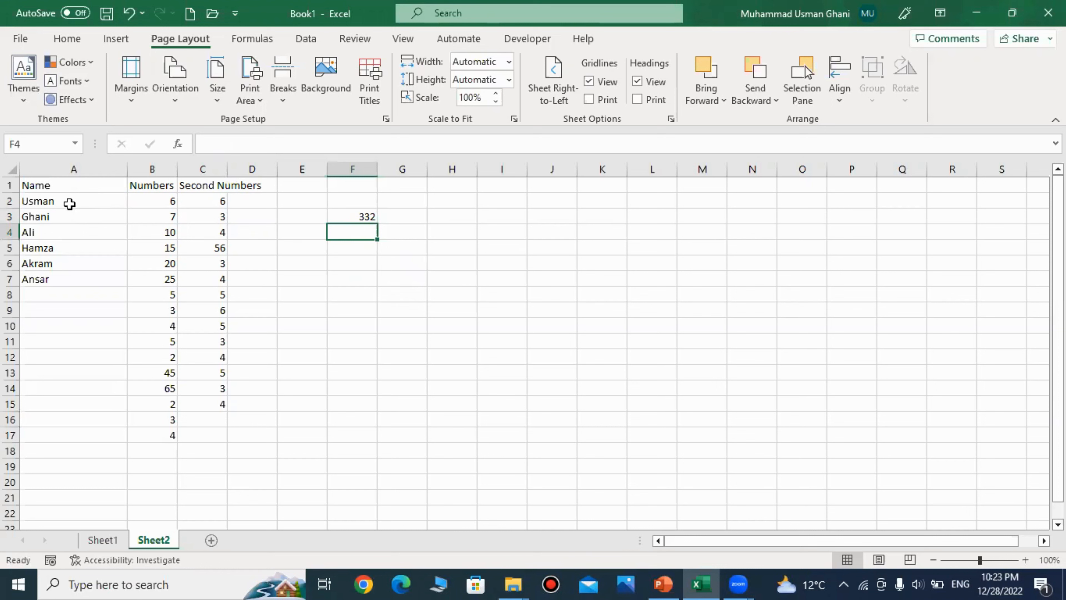
pyautogui.click(355, 215)
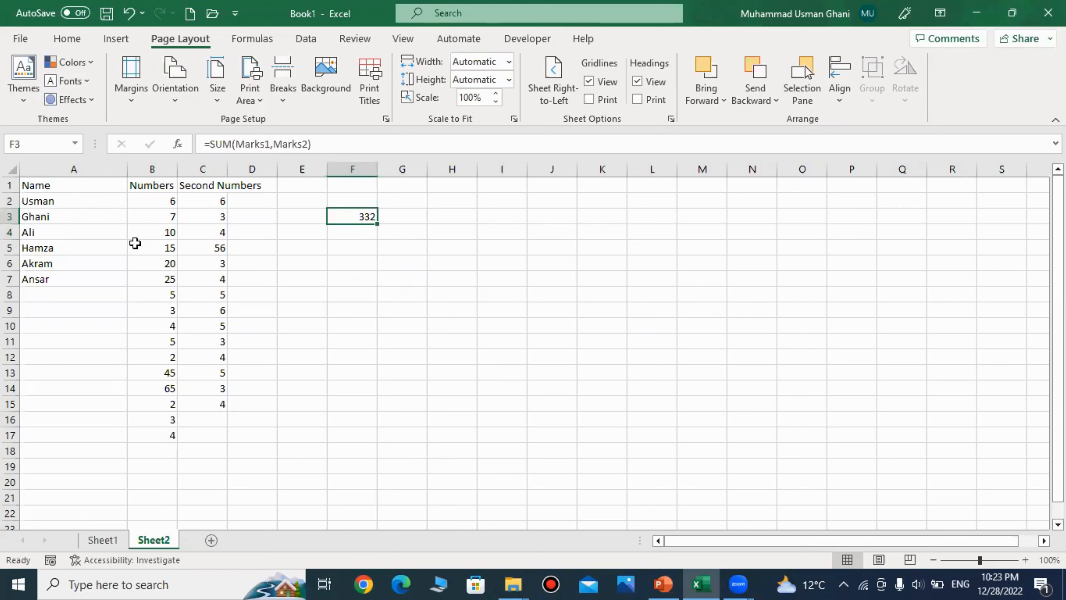
pyautogui.click(390, 263)
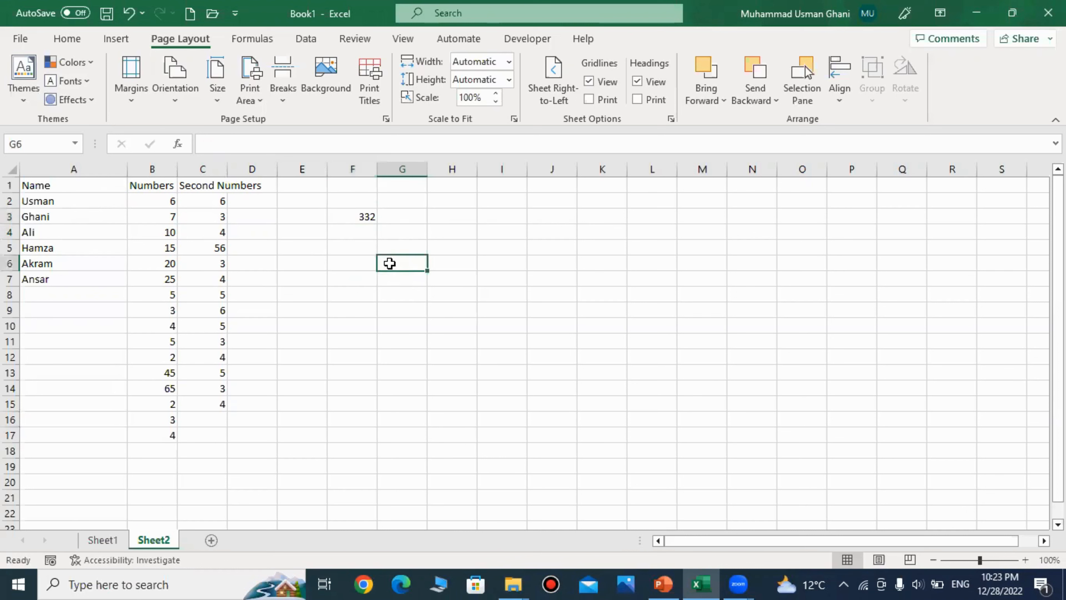
pyautogui.click(347, 220)
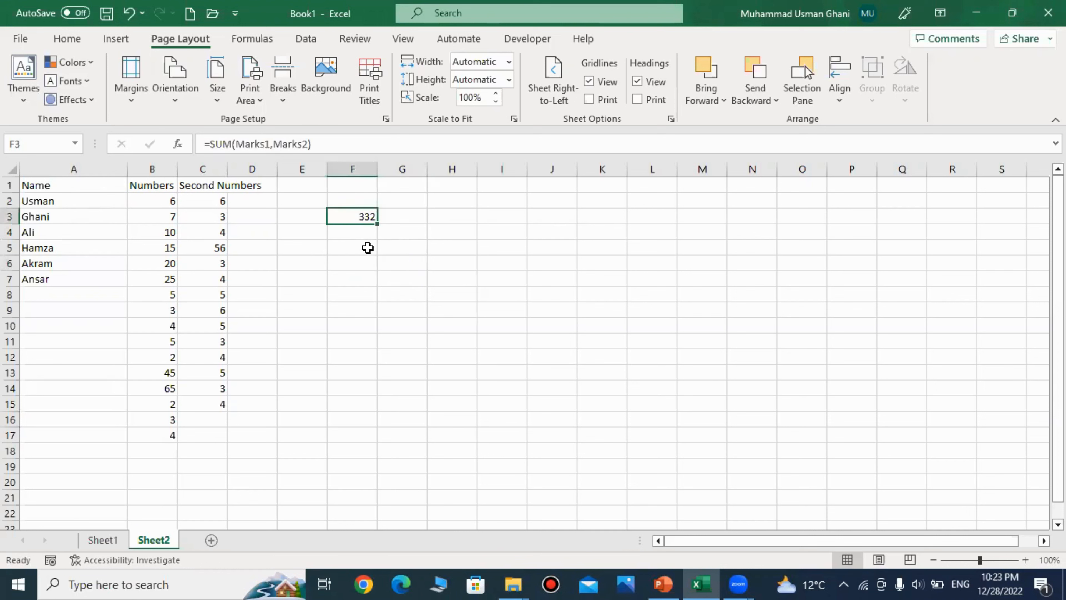
pyautogui.write('=product')
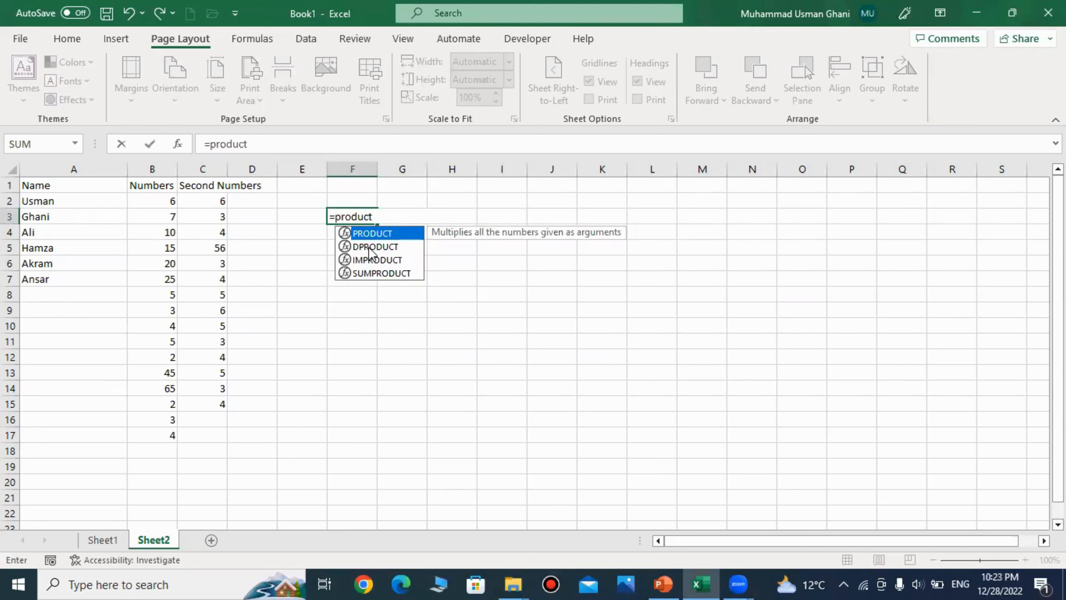
pyautogui.write('(n')
pyautogui.press('Escape')
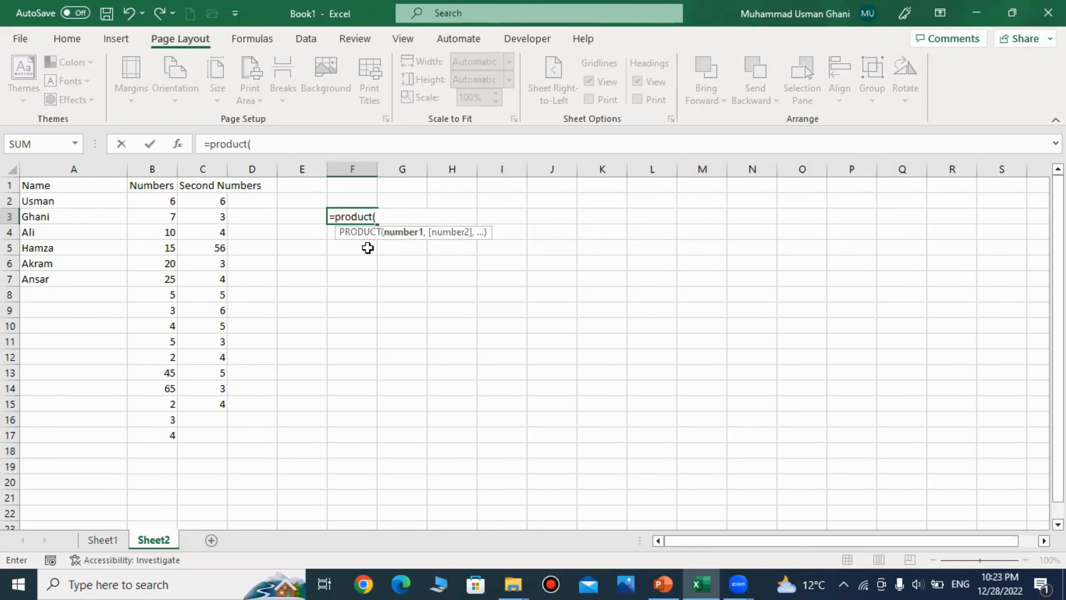
pyautogui.press('Escape')
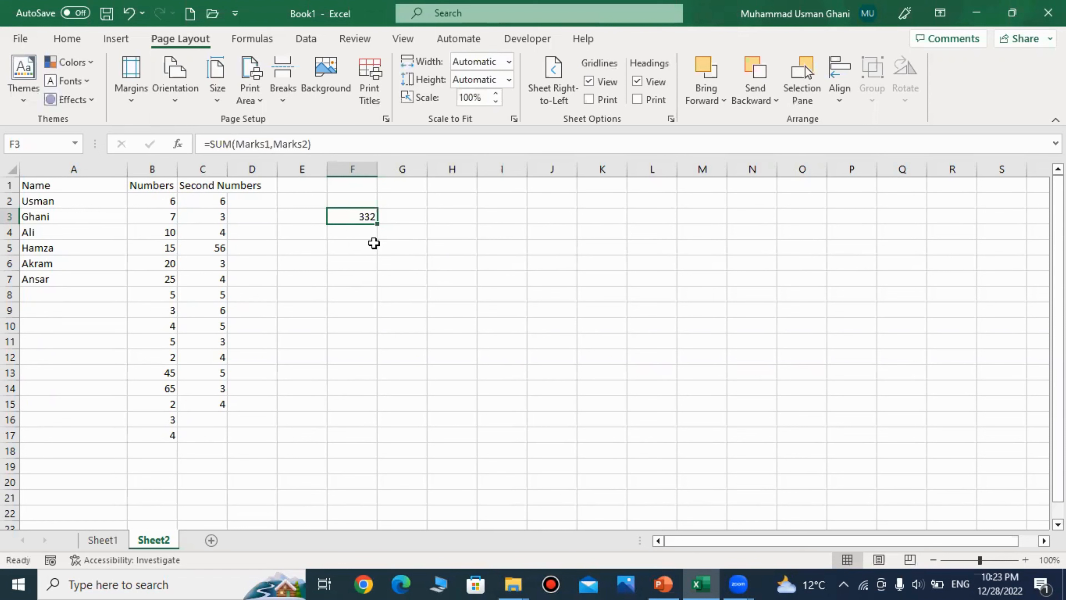
# Replace the formula in F3 with =PRODUCT(Marks1), widen column F, and select F3 to check its formula
pyautogui.write('=product')
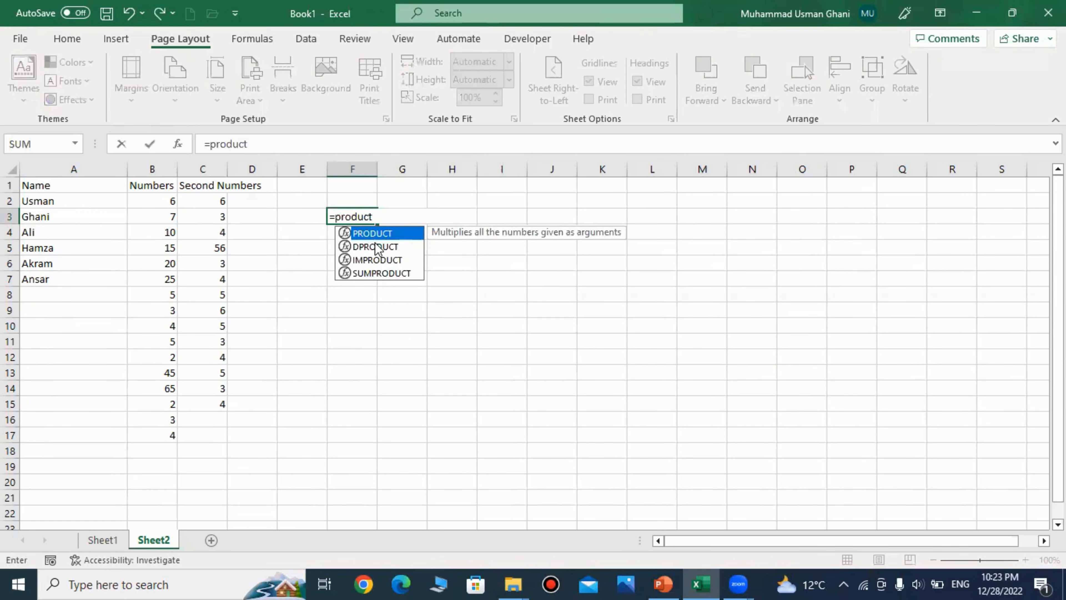
pyautogui.write('(ma')
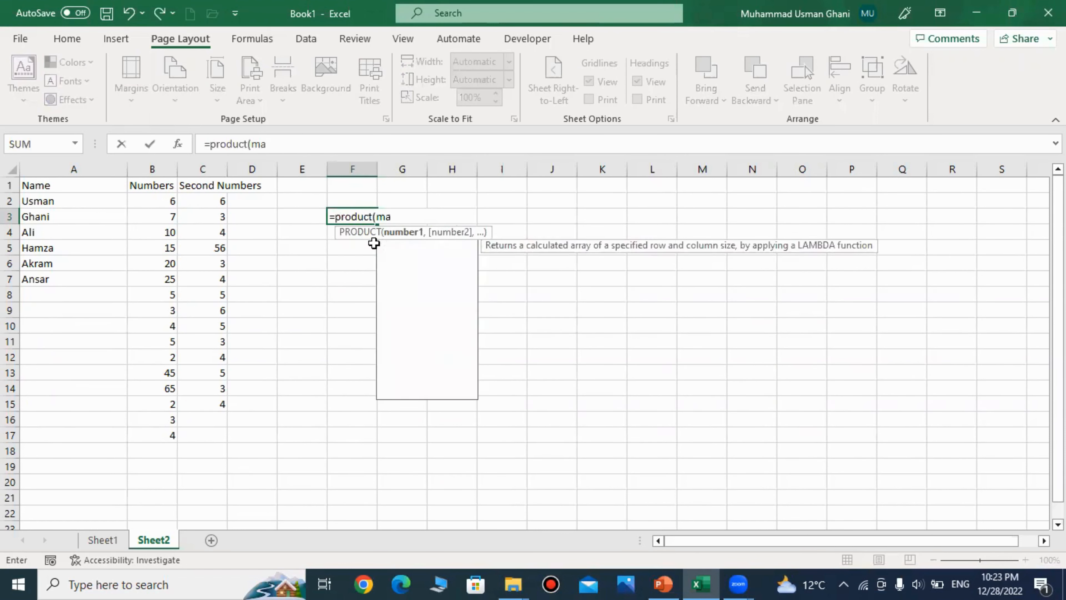
pyautogui.write('rks1)')
pyautogui.press('Return')
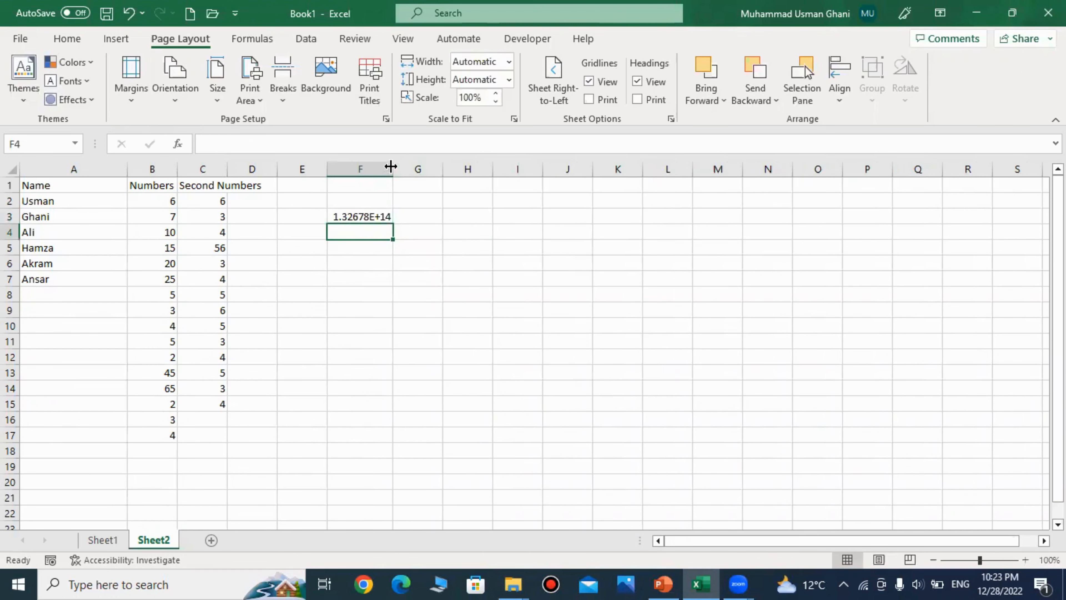
pyautogui.moveTo(392, 168); pyautogui.dragTo(513, 172)
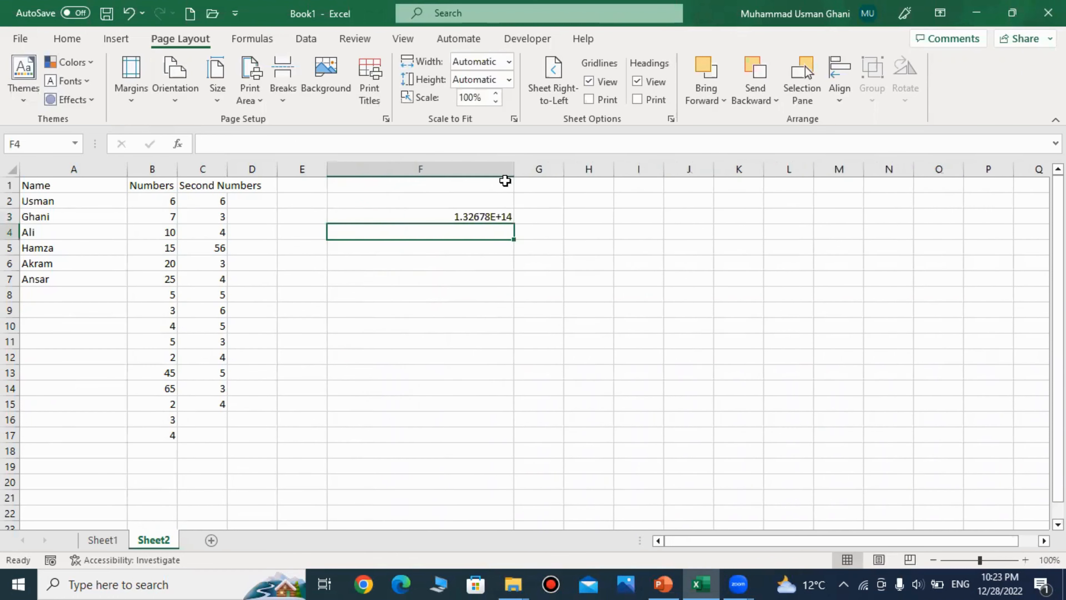
pyautogui.click(151, 202)
pyautogui.click(492, 213)
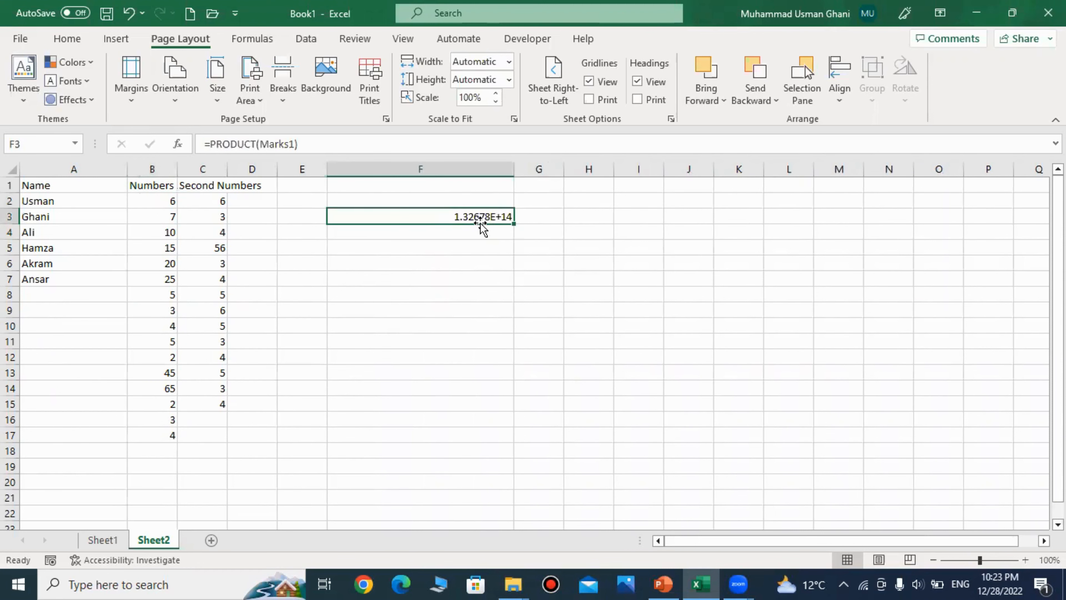